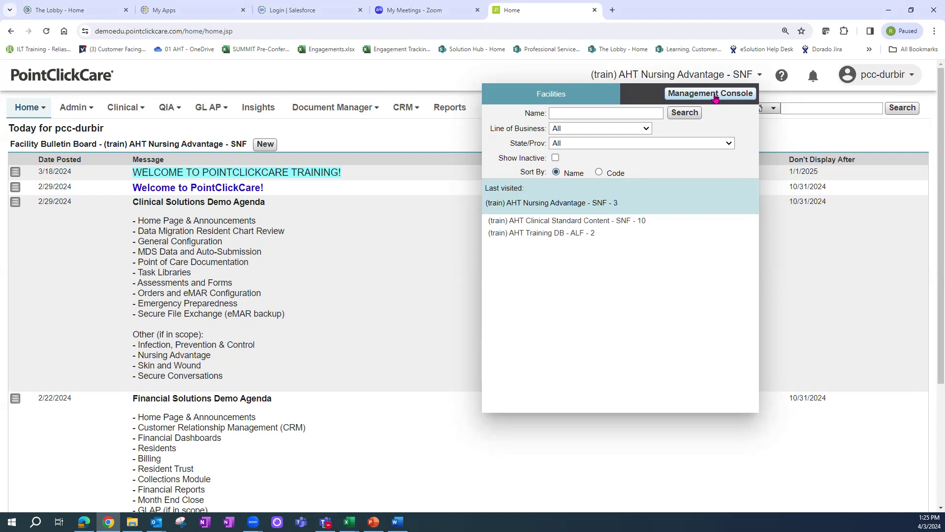
Step: Open the facility's CRM user preferences and review the available time zone options
{"action": "left_click", "coordinate": [438, 300]}
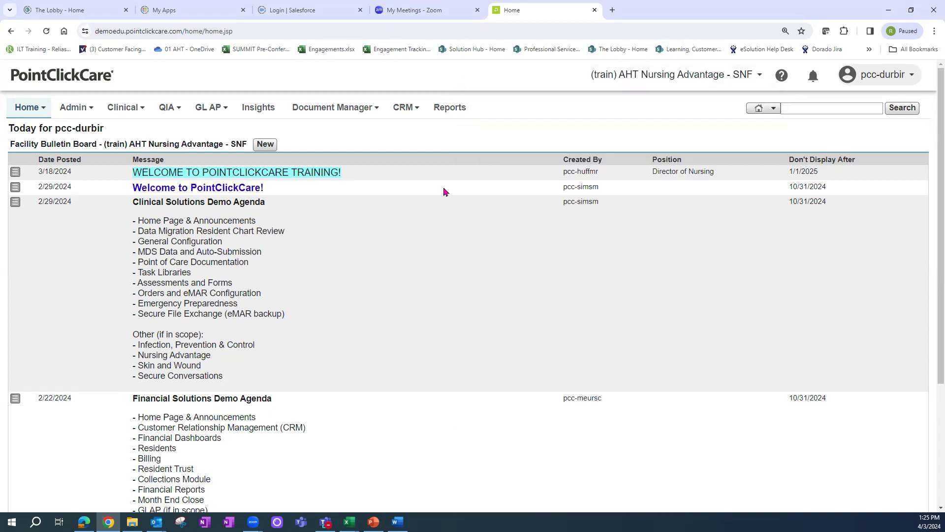
{"action": "left_click", "coordinate": [407, 109]}
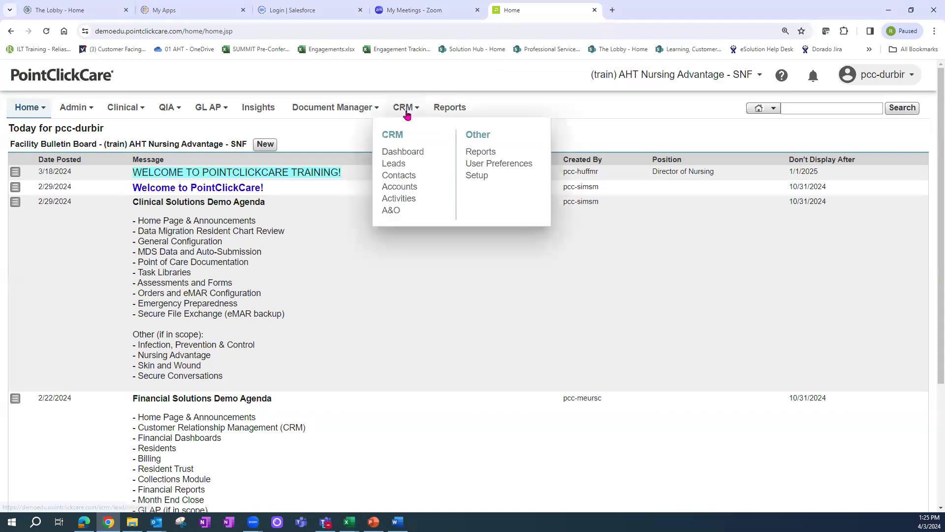
{"action": "left_click", "coordinate": [500, 170]}
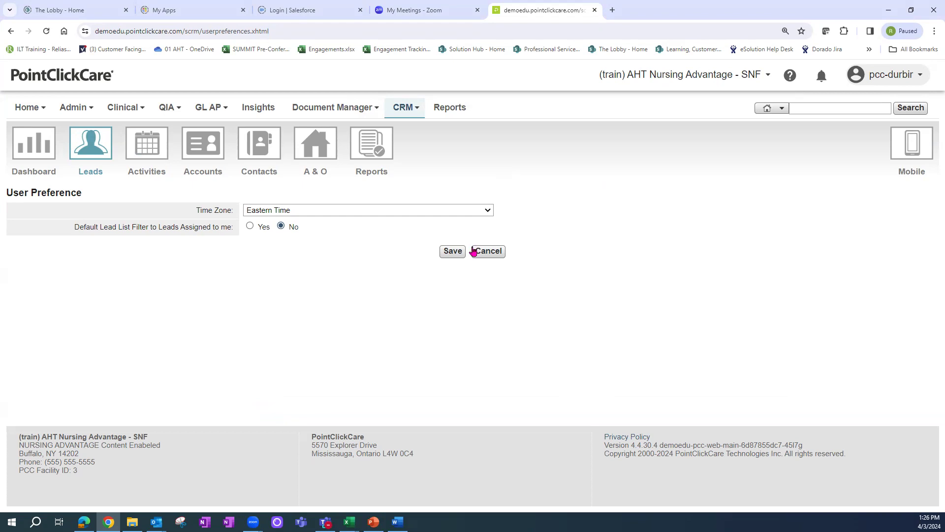
{"action": "left_click", "coordinate": [489, 211]}
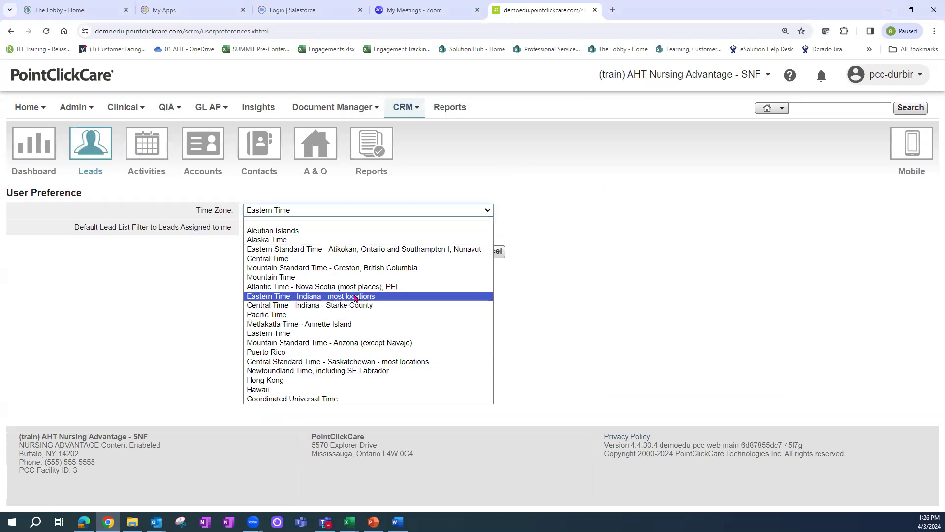
{"action": "left_click", "coordinate": [661, 196]}
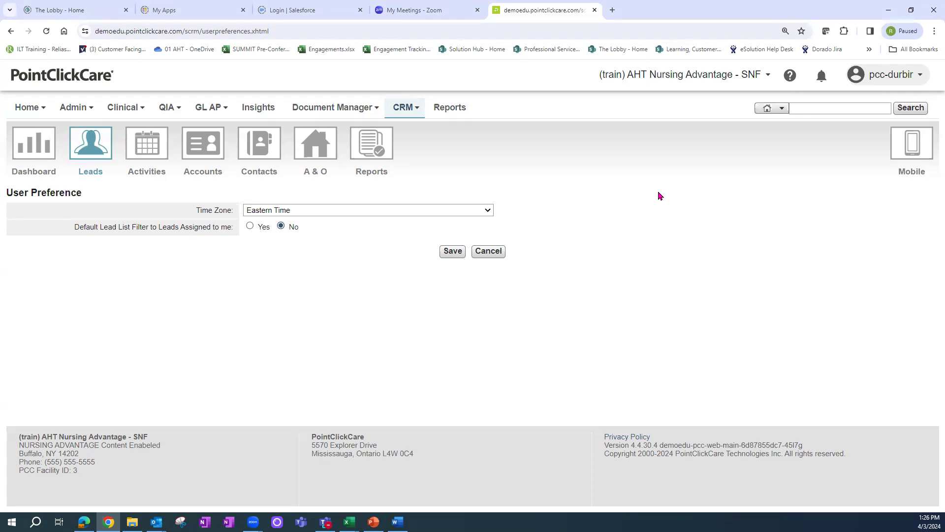
Step: Try defaulting the lead list filter to leads assigned to me, restore it to No, and view the time zone options again
{"action": "left_click", "coordinate": [250, 227]}
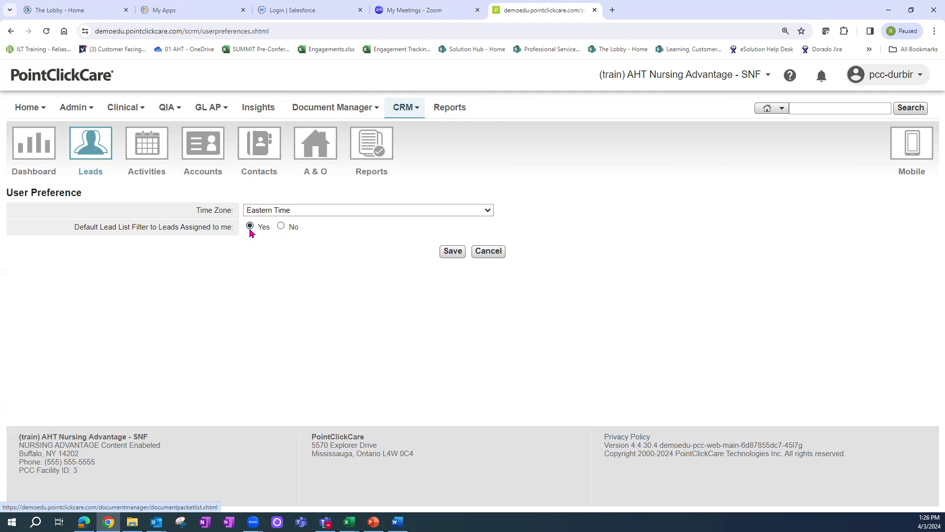
{"action": "left_click", "coordinate": [281, 227]}
{"action": "left_click", "coordinate": [338, 215]}
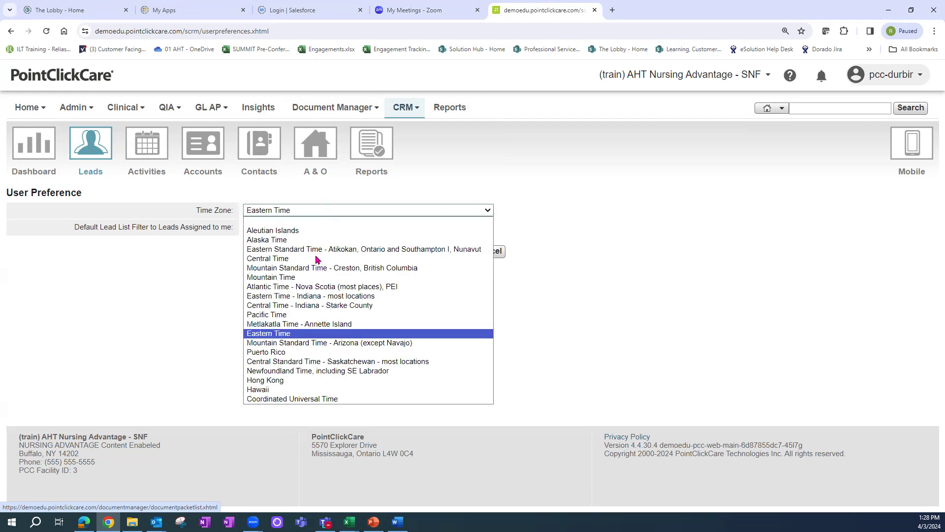
{"action": "left_click", "coordinate": [659, 215]}
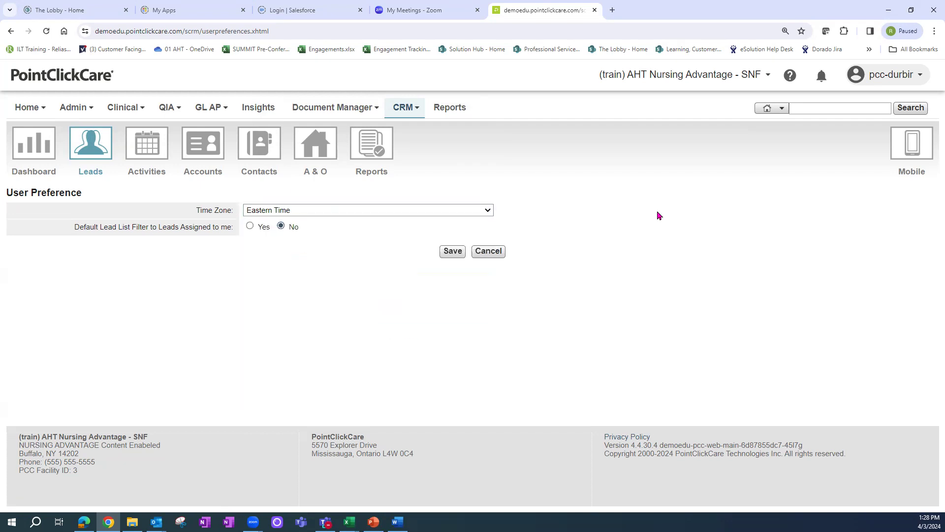
Step: Switch to the enterprise Management Console and open the CRM Pick Lists from the CRM setup
{"action": "left_click", "coordinate": [733, 79]}
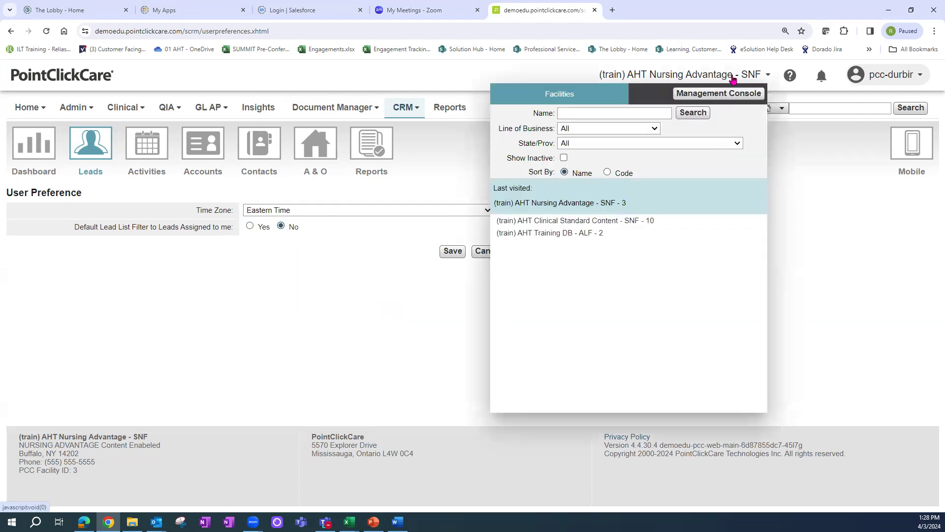
{"action": "left_click", "coordinate": [733, 95]}
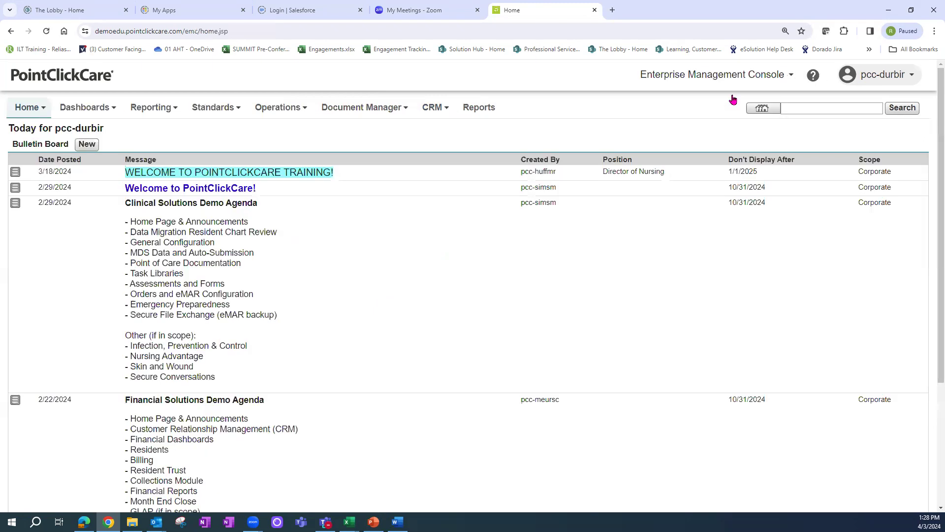
{"action": "left_click", "coordinate": [440, 112]}
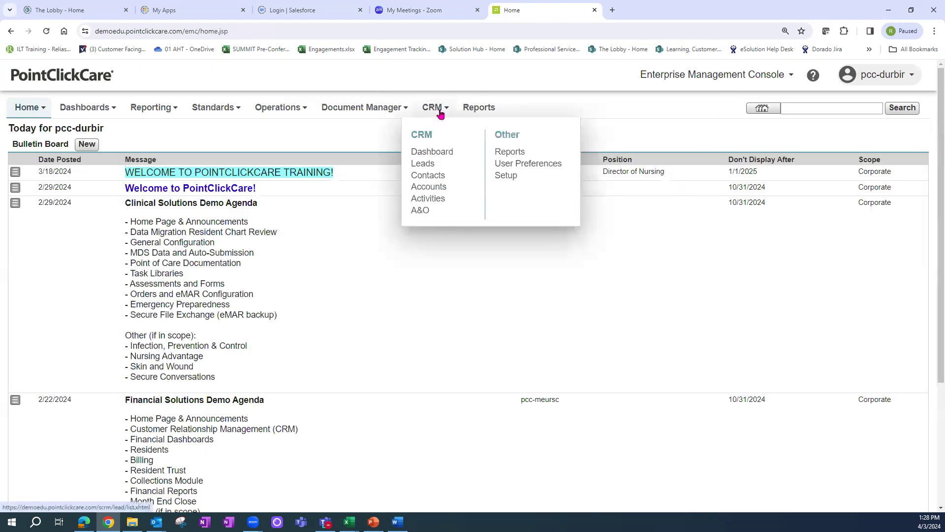
{"action": "left_click", "coordinate": [507, 177]}
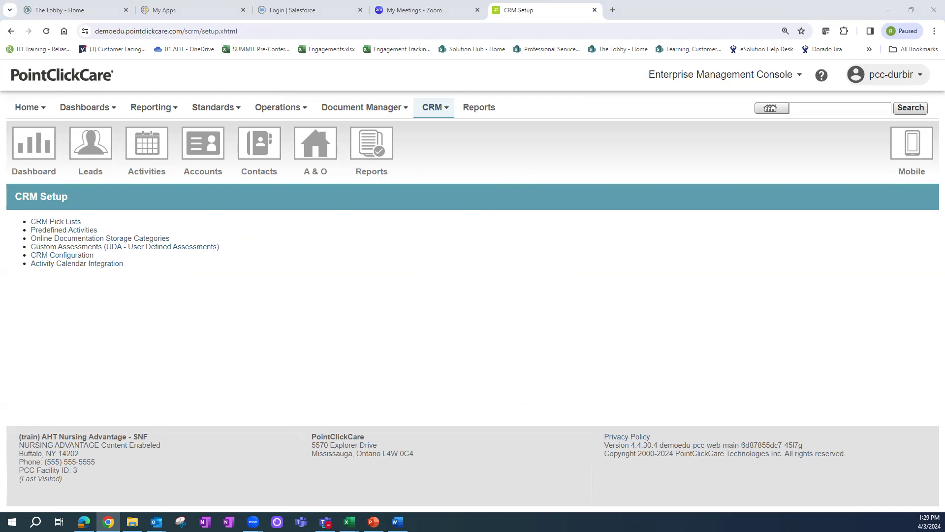
{"action": "left_click", "coordinate": [73, 222]}
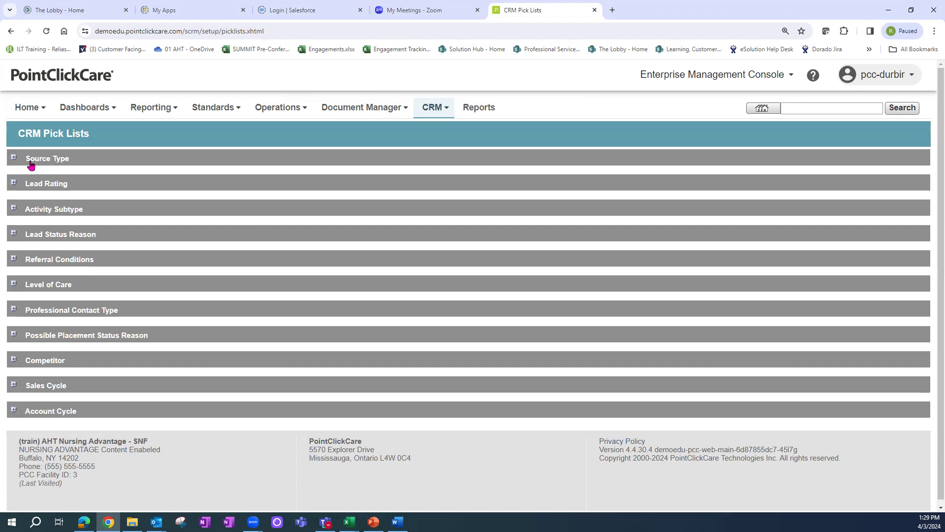
Step: Expand the Source Type pick list and review its entries and the actions available for the Flyer entry
{"action": "left_click", "coordinate": [13, 157]}
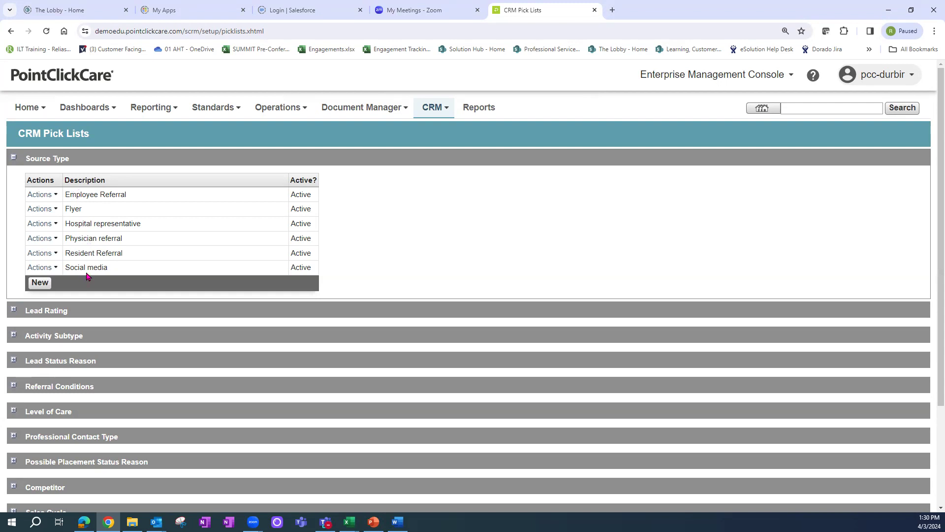
{"action": "left_click_drag", "start_coordinate": [66, 255], "coordinate": [137, 256]}
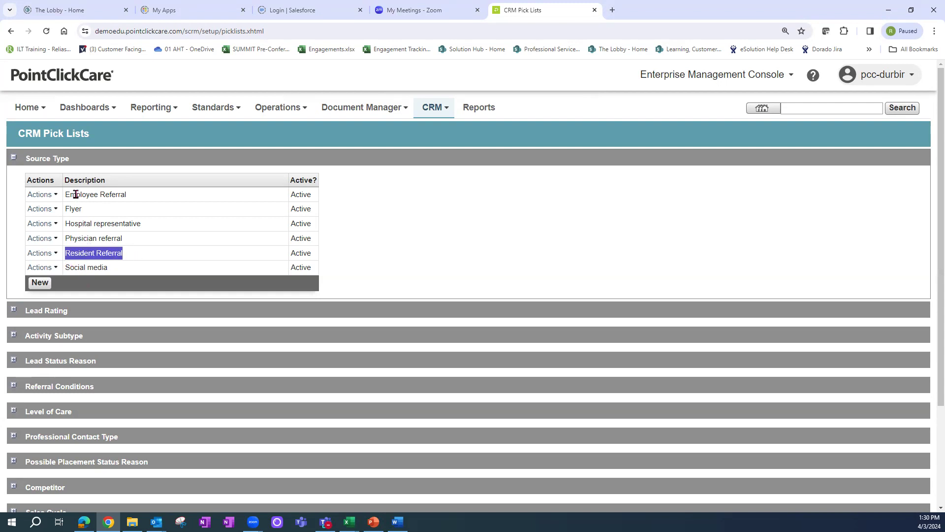
{"action": "left_click_drag", "start_coordinate": [76, 194], "coordinate": [139, 197]}
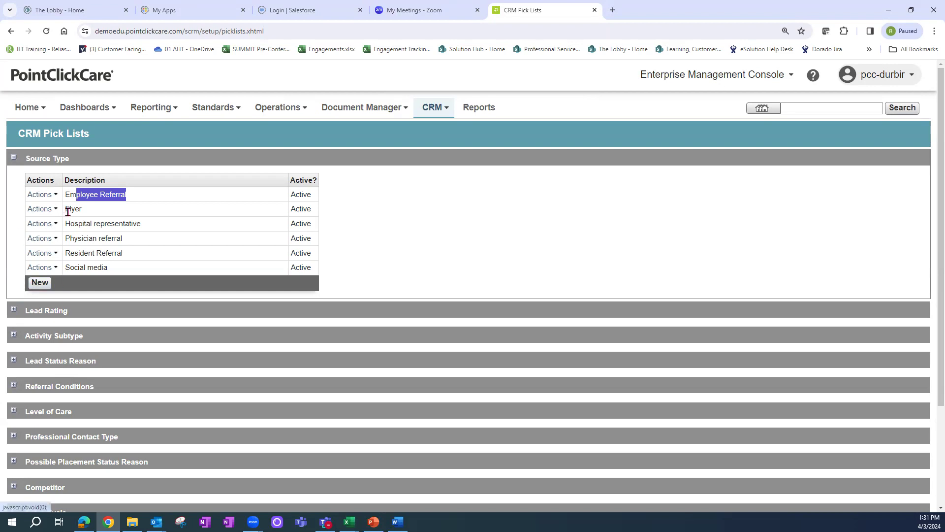
{"action": "left_click", "coordinate": [51, 210]}
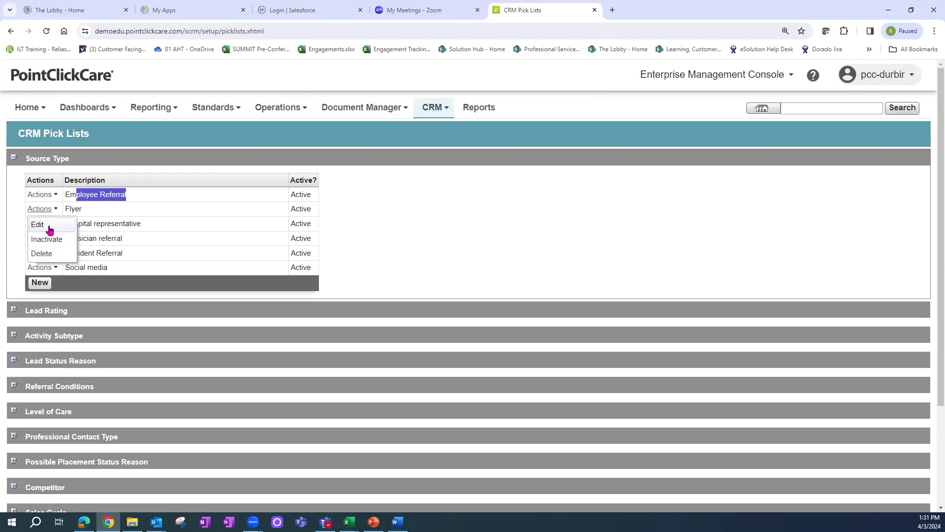
{"action": "left_click", "coordinate": [377, 219]}
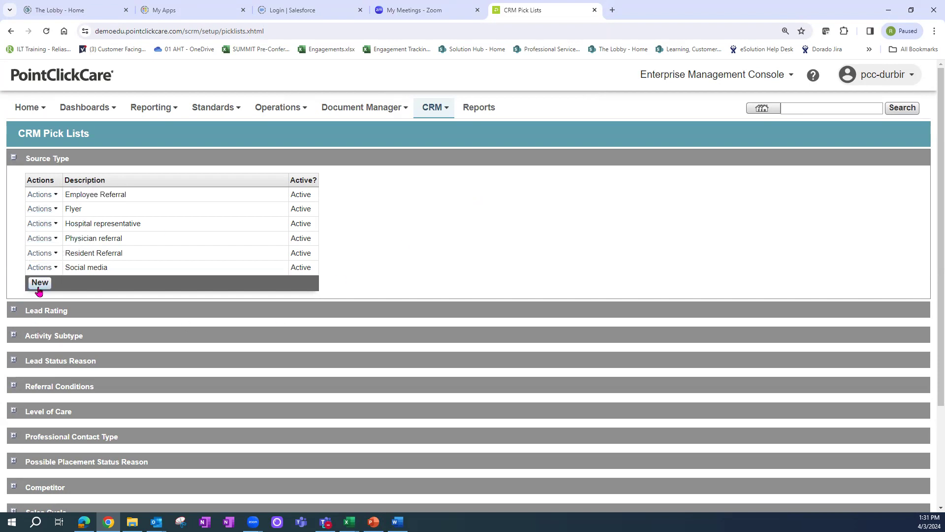
Step: Add a Billboards entry to the Source Type pick list and collapse that list
{"action": "left_click", "coordinate": [40, 284]}
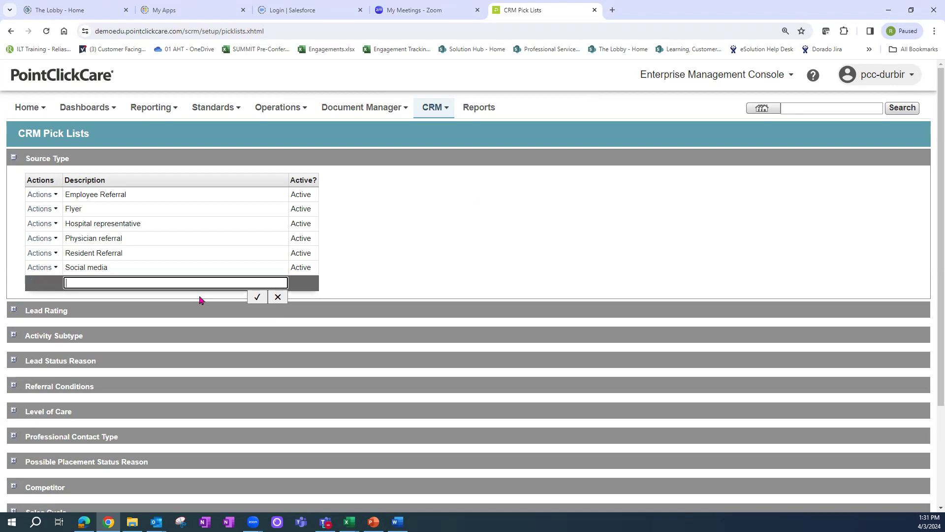
{"action": "type", "text": "Billboards"}
{"action": "key", "text": "Return"}
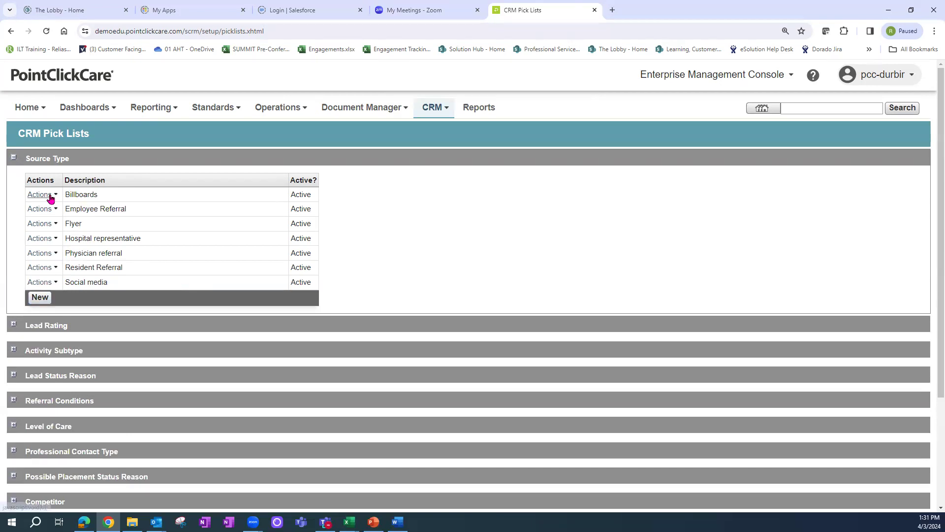
{"action": "left_click", "coordinate": [40, 298]}
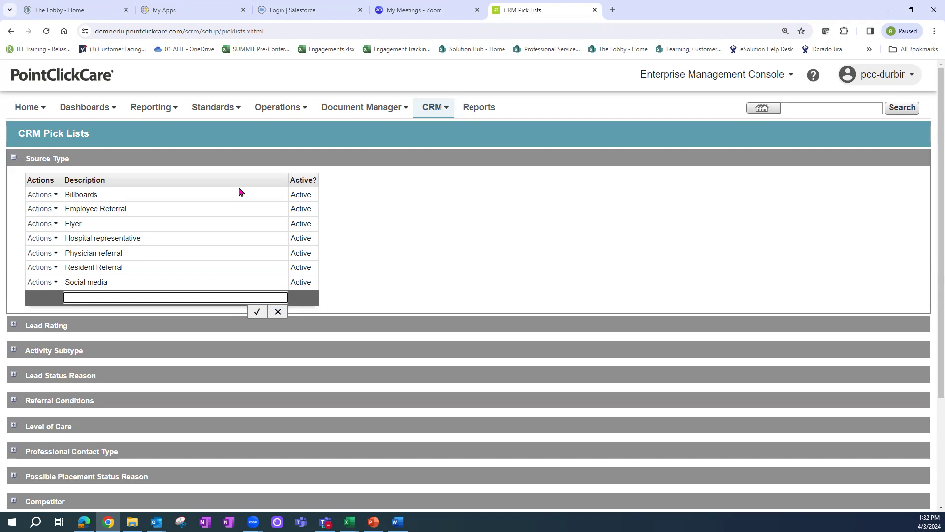
{"action": "left_click", "coordinate": [473, 227]}
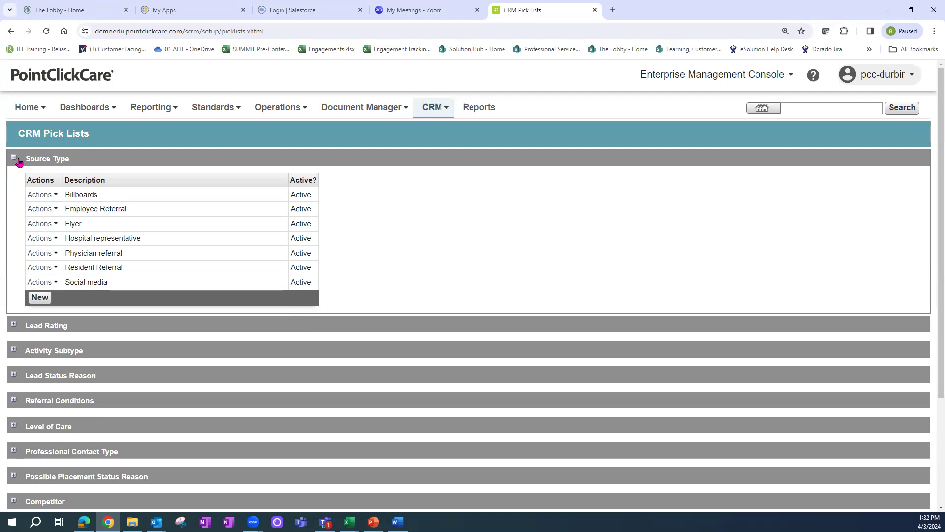
{"action": "left_click", "coordinate": [18, 161]}
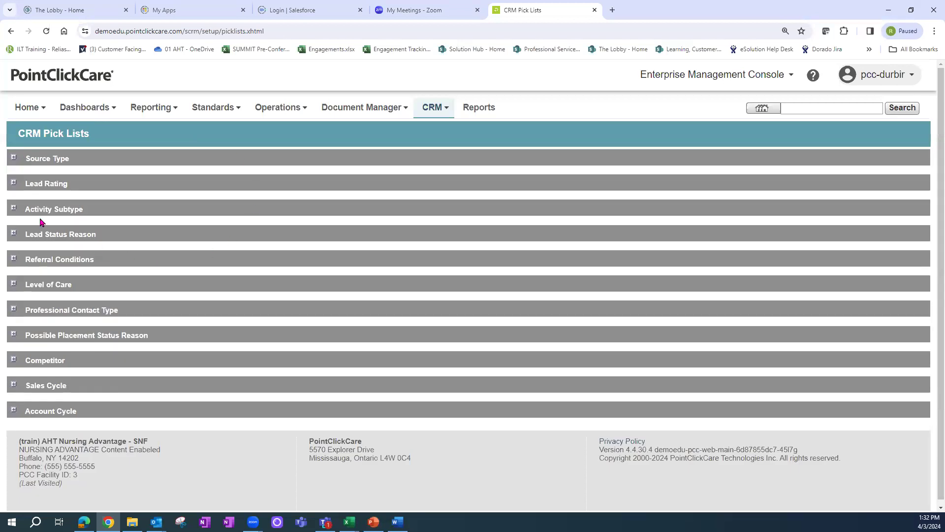
Step: Review the entries of the Lead Rating pick list and collapse it
{"action": "left_click", "coordinate": [14, 184]}
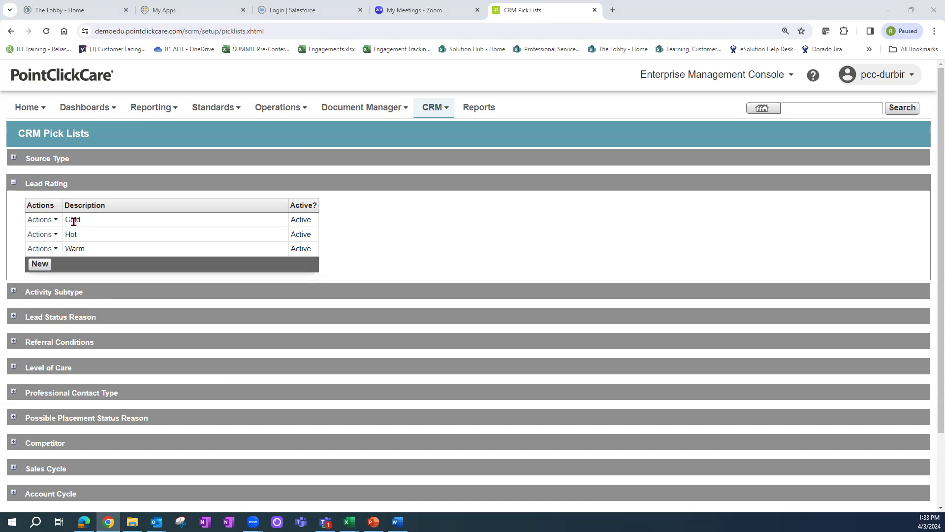
{"action": "left_click", "coordinate": [14, 183]}
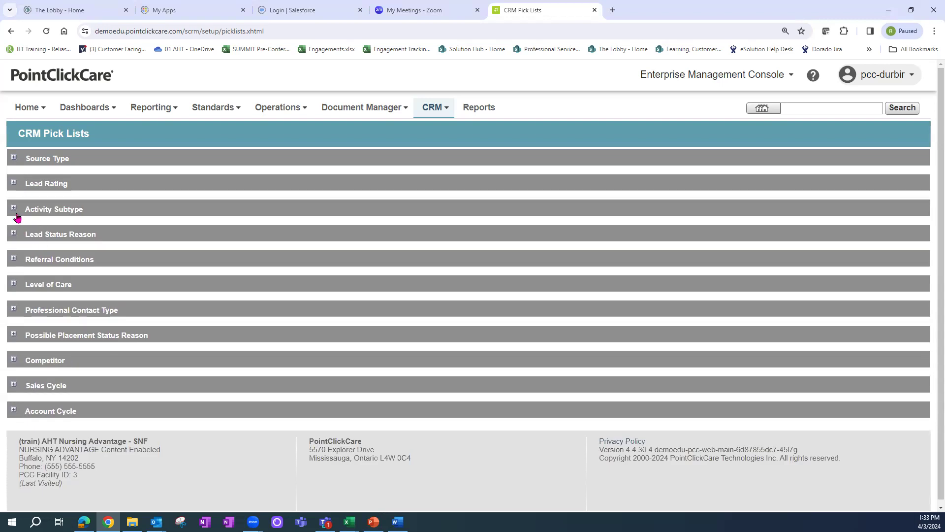
Step: Examine the Activity Subtype entries for the Call activity type and open a blank new entry row
{"action": "left_click", "coordinate": [14, 209]}
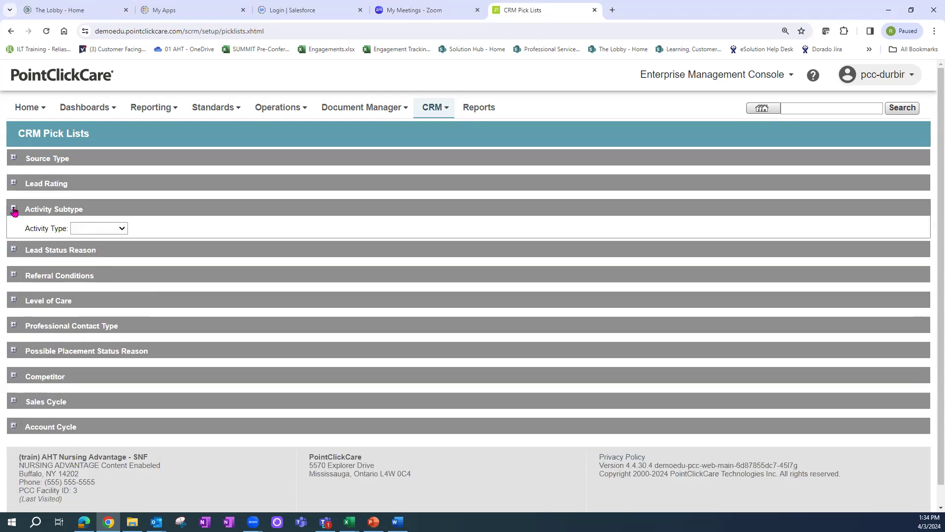
{"action": "left_click", "coordinate": [122, 231]}
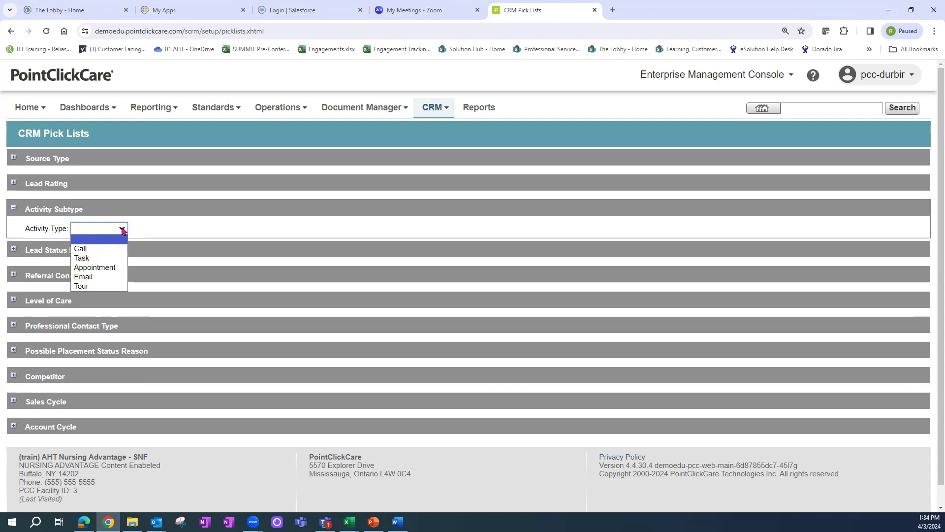
{"action": "left_click", "coordinate": [82, 249]}
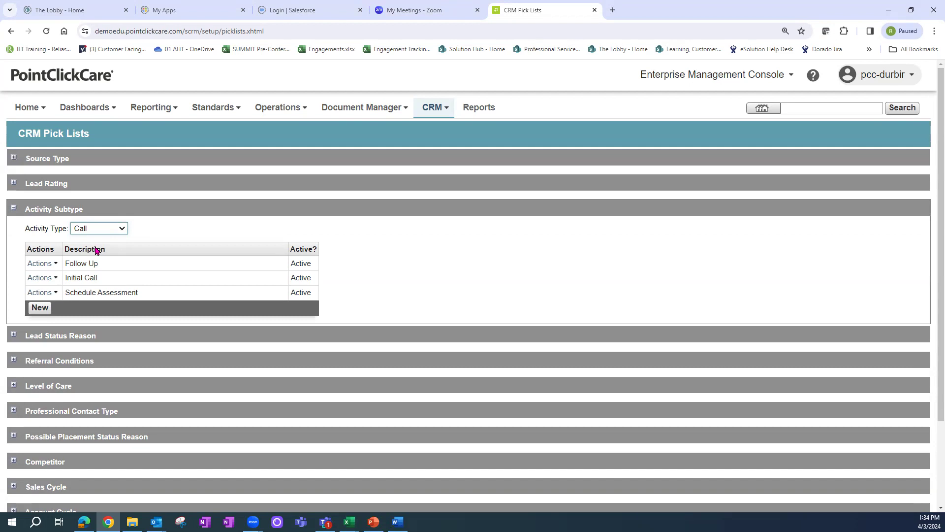
{"action": "double_click", "coordinate": [70, 278]}
{"action": "left_click_drag", "start_coordinate": [95, 278], "coordinate": [97, 279]}
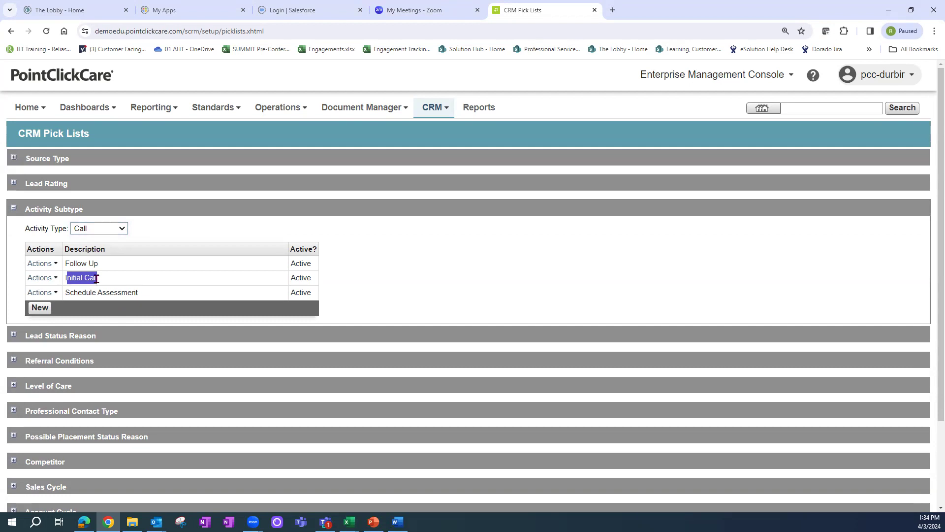
{"action": "left_click_drag", "start_coordinate": [70, 277], "coordinate": [169, 298]}
{"action": "double_click", "coordinate": [93, 263]}
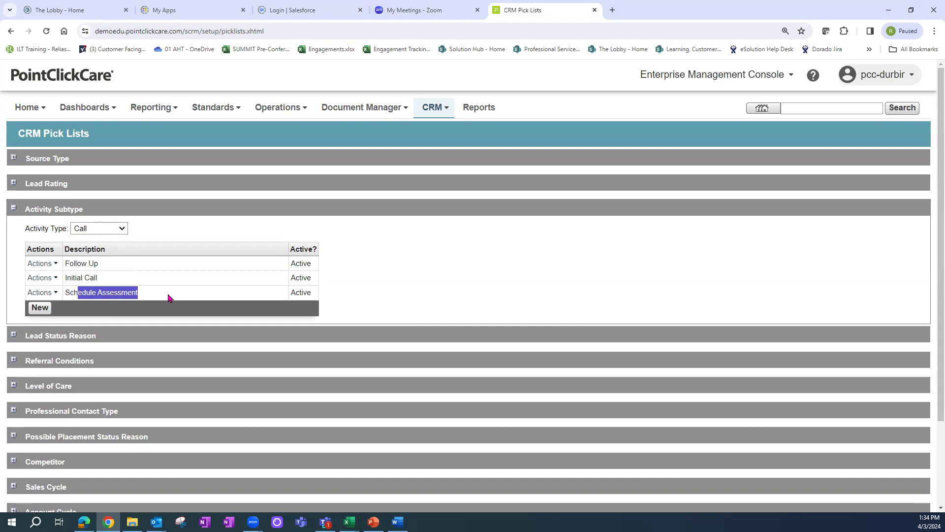
{"action": "left_click", "coordinate": [41, 311]}
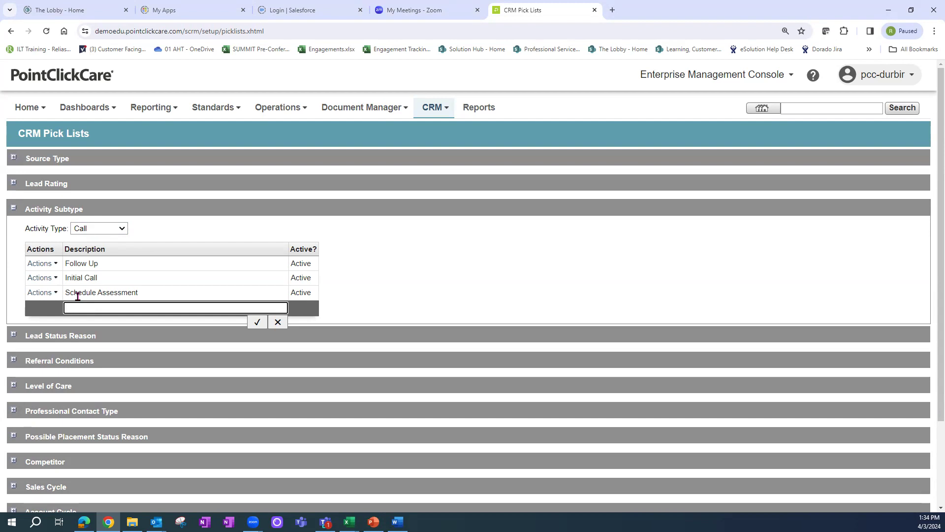
Step: Review the Activity Subtype entries for the Task, Appointment and Email activity types
{"action": "left_click", "coordinate": [118, 229]}
{"action": "left_click", "coordinate": [82, 258]}
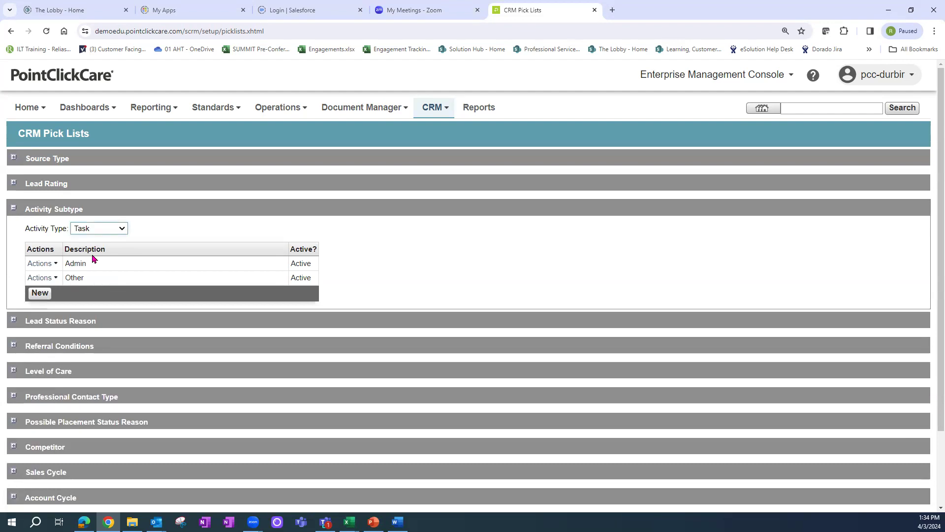
{"action": "left_click", "coordinate": [122, 229]}
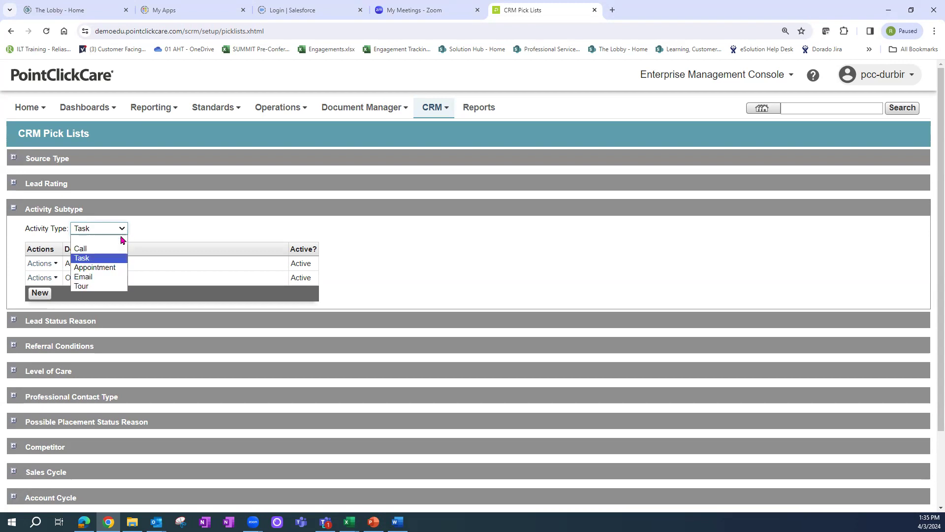
{"action": "left_click", "coordinate": [113, 267]}
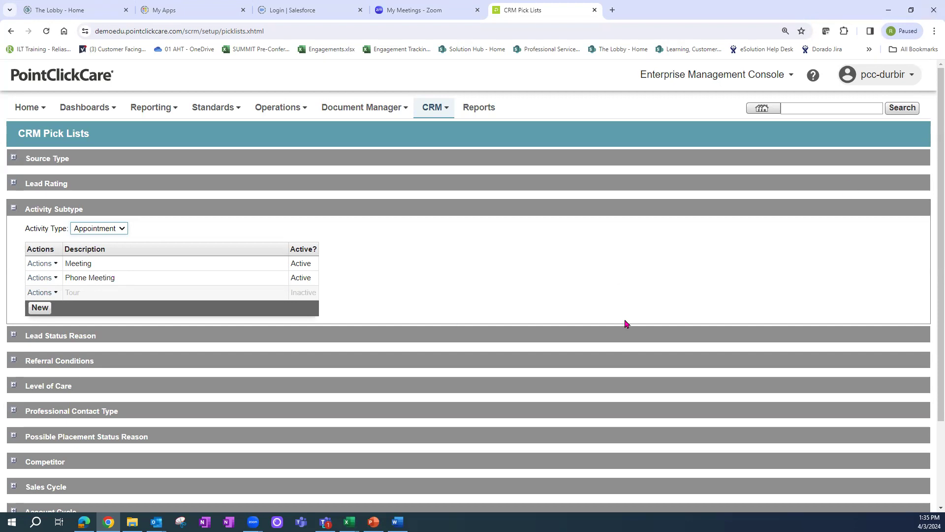
{"action": "left_click", "coordinate": [118, 233]}
{"action": "left_click", "coordinate": [91, 276]}
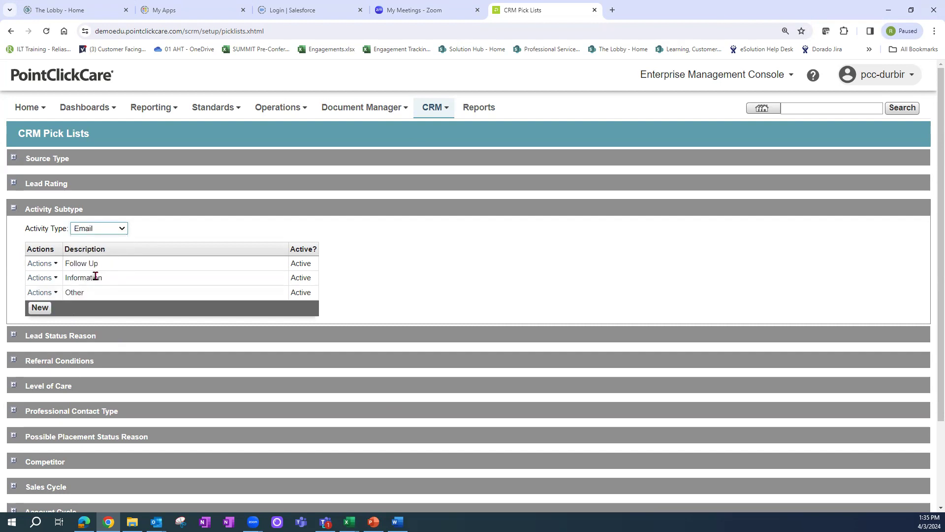
Step: Add a Send Admission Paperwork subtype to the Email activity type
{"action": "left_click_drag", "start_coordinate": [78, 262], "coordinate": [91, 294]}
{"action": "left_click", "coordinate": [41, 308]}
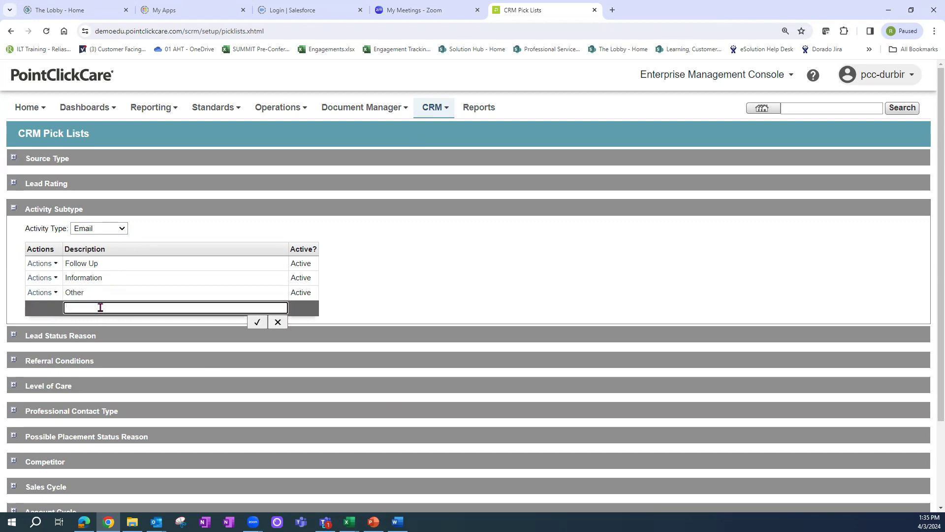
{"action": "type", "text": "Send Admission paperwork"}
{"action": "key", "text": "BackSpace"}
{"action": "type", "text": "P"}
{"action": "left_click", "coordinate": [257, 322]}
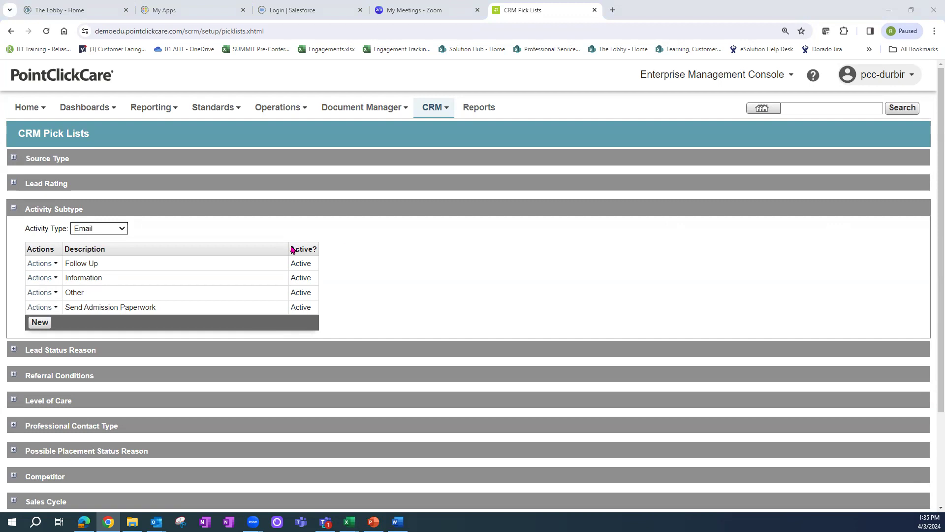
Step: Review the Activity Subtype entries for the Tour activity type and the actions available for Third Visit, and collapse the list
{"action": "left_click", "coordinate": [123, 228]}
{"action": "left_click", "coordinate": [97, 287]}
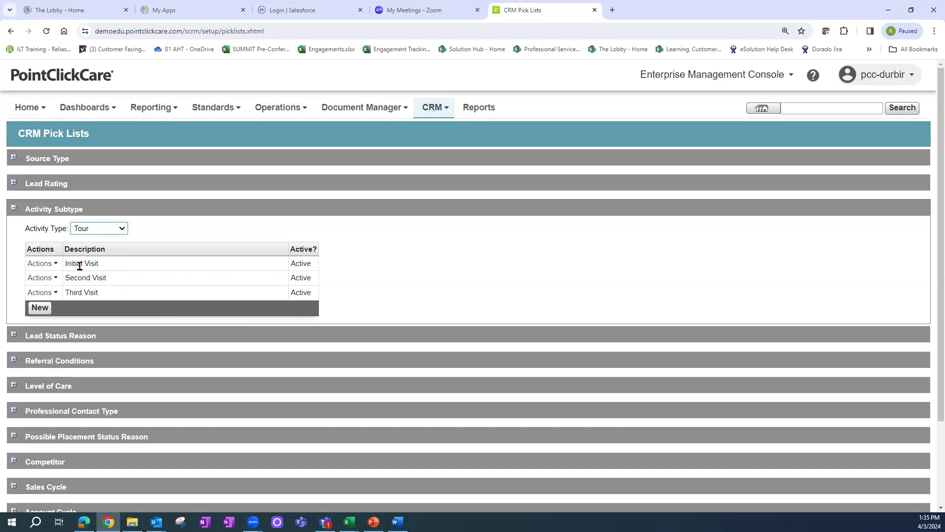
{"action": "left_click_drag", "start_coordinate": [72, 264], "coordinate": [105, 280]}
{"action": "left_click", "coordinate": [161, 334]}
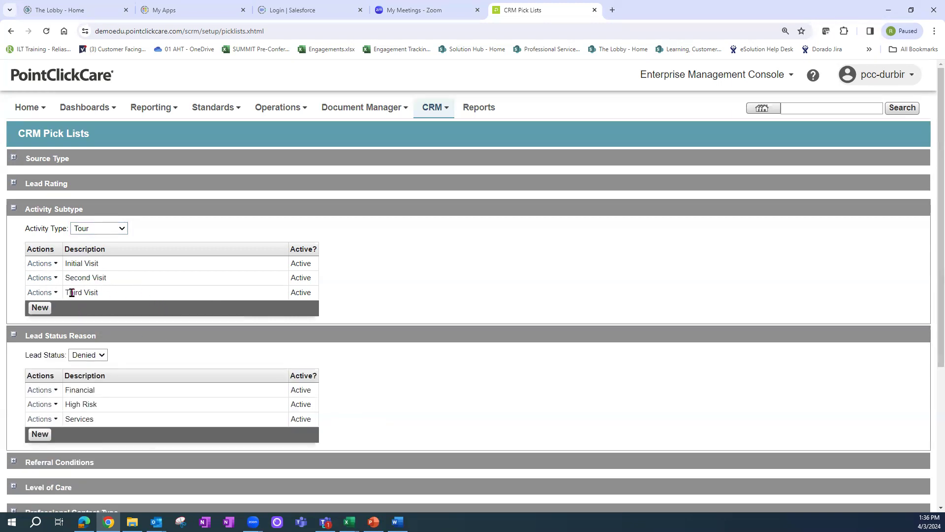
{"action": "left_click", "coordinate": [14, 334]}
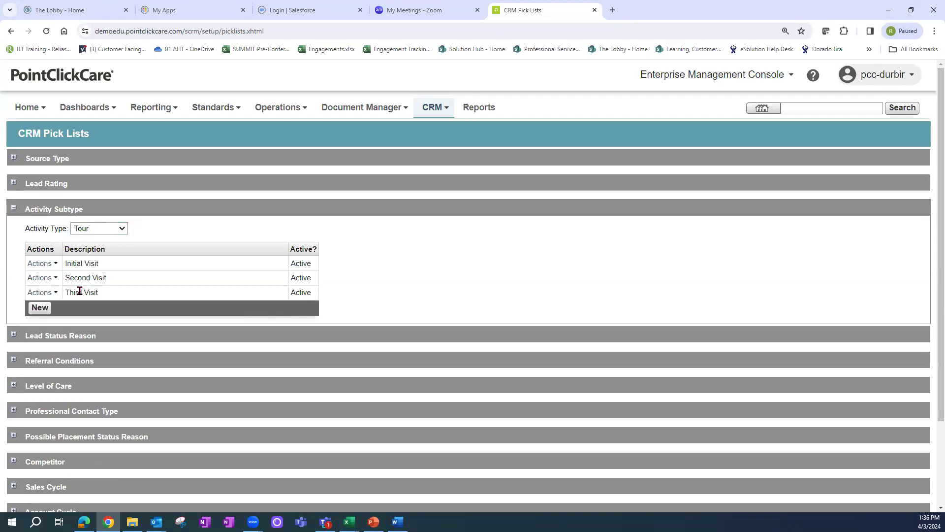
{"action": "left_click", "coordinate": [39, 292]}
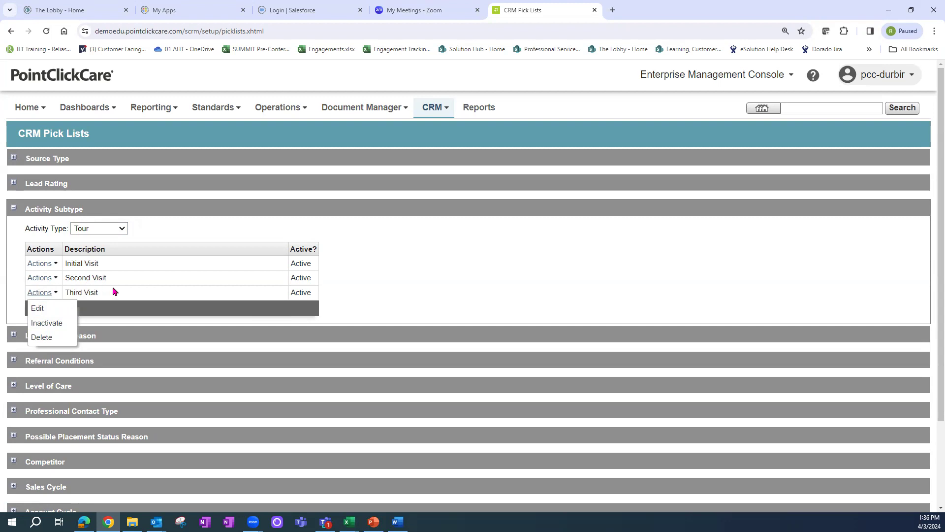
{"action": "left_click", "coordinate": [14, 212]}
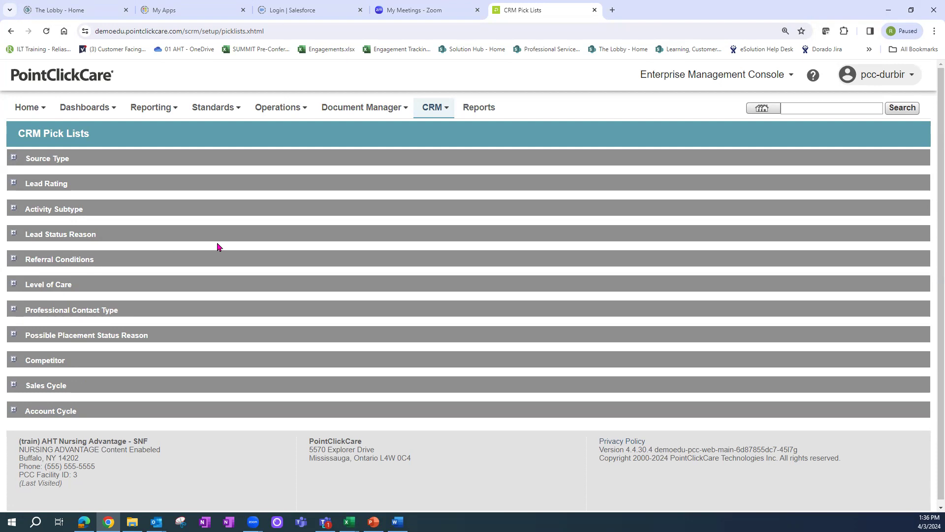
Step: Expand the Lead Status Reason pick list and add an Out of Network Insurance reason for the Denied lead status
{"action": "left_click", "coordinate": [14, 234]}
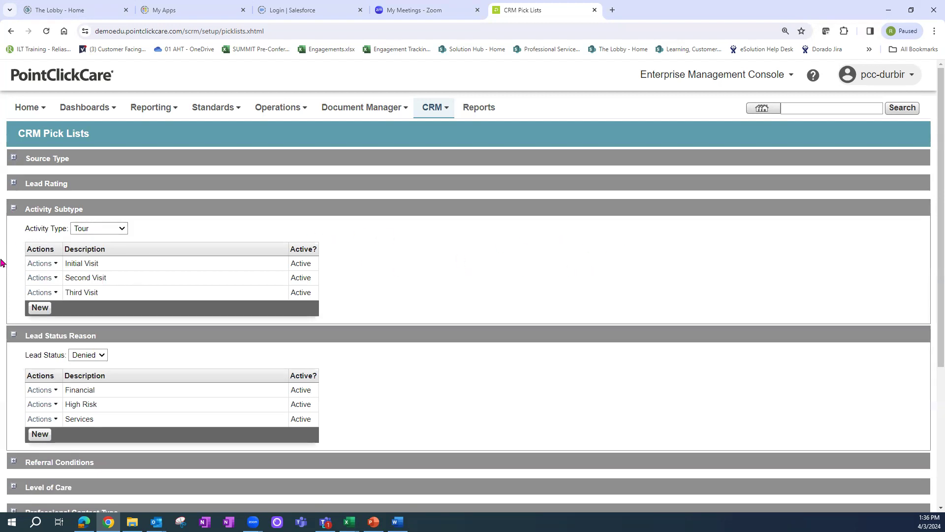
{"action": "left_click", "coordinate": [14, 209]}
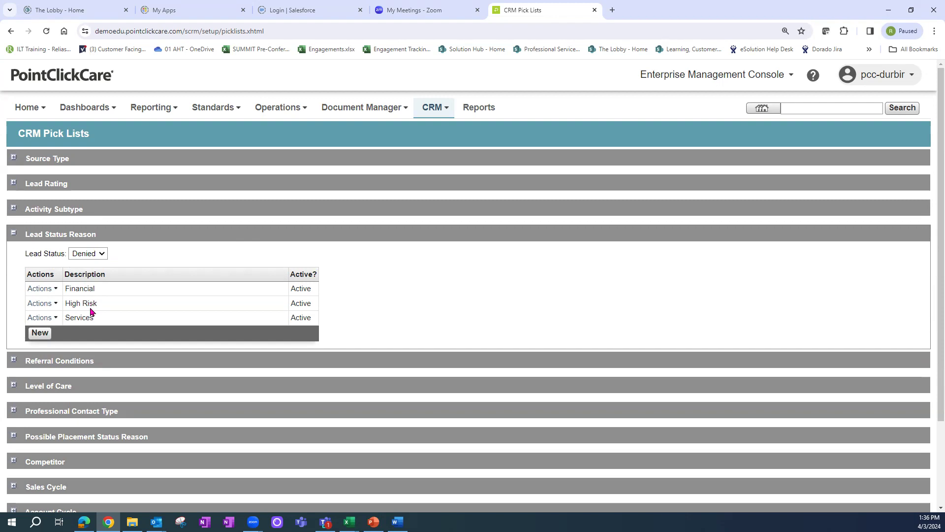
{"action": "left_click", "coordinate": [46, 337]}
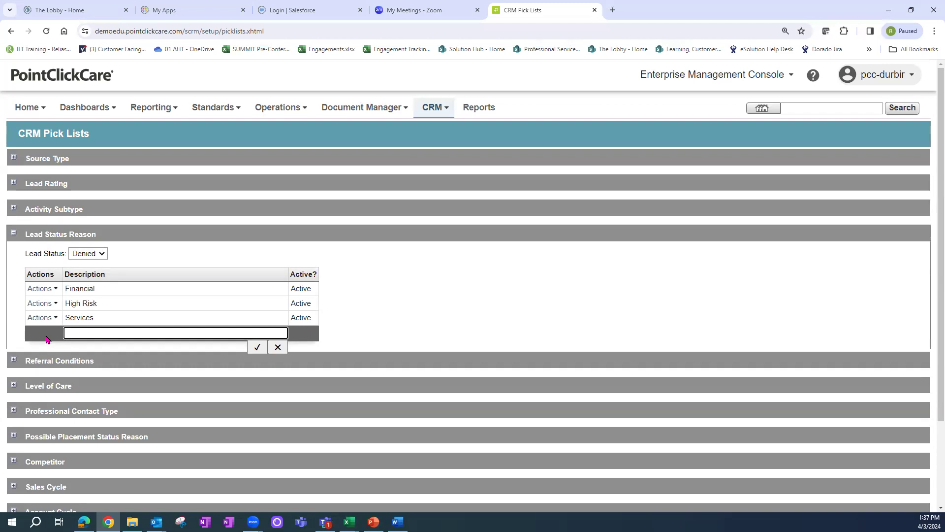
{"action": "type", "text": "Out of Neto"}
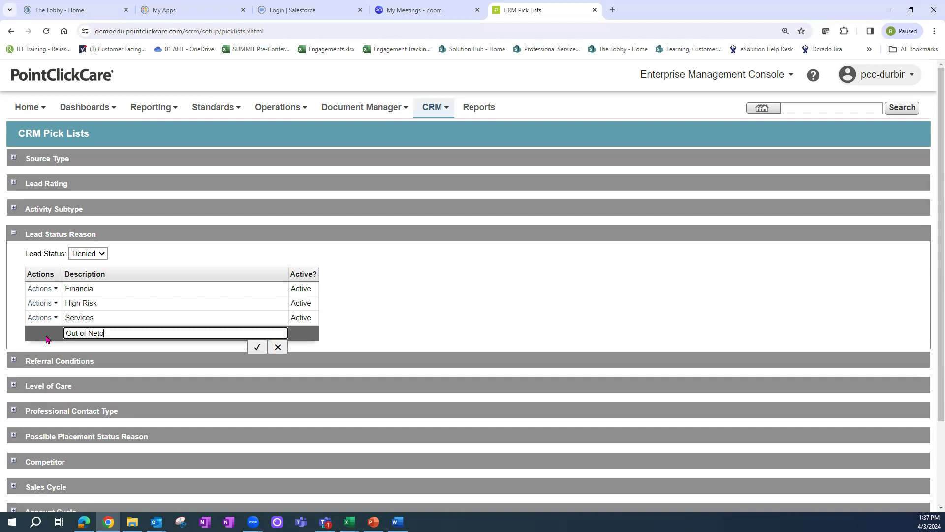
{"action": "key", "text": "BackSpace"}
{"action": "type", "text": "worj"}
{"action": "key", "text": "BackSpace"}
{"action": "type", "text": "k Inf"}
{"action": "type", "text": "suracne"}
{"action": "key", "text": "BackSpace"}
{"action": "key", "text": "BackSpace"}
{"action": "key", "text": "BackSpace"}
{"action": "type", "text": "nce"}
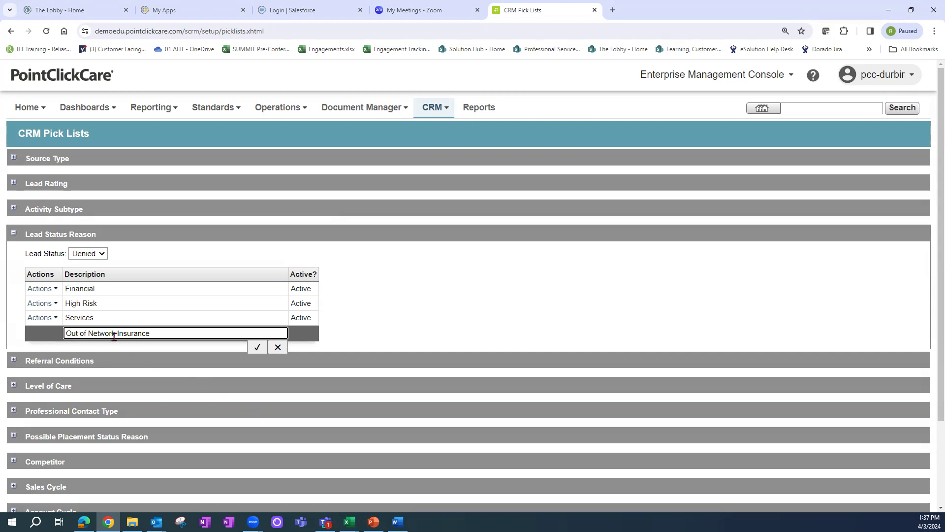
{"action": "left_click", "coordinate": [258, 348]}
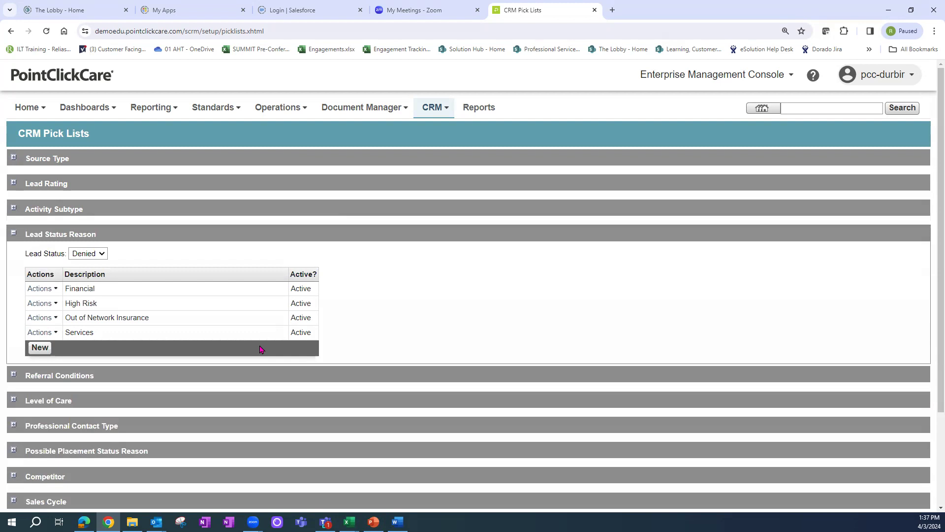
Step: Switch the lead status to Lost and add a Client Discharged To Home reason
{"action": "left_click", "coordinate": [98, 253]}
{"action": "left_click", "coordinate": [90, 277]}
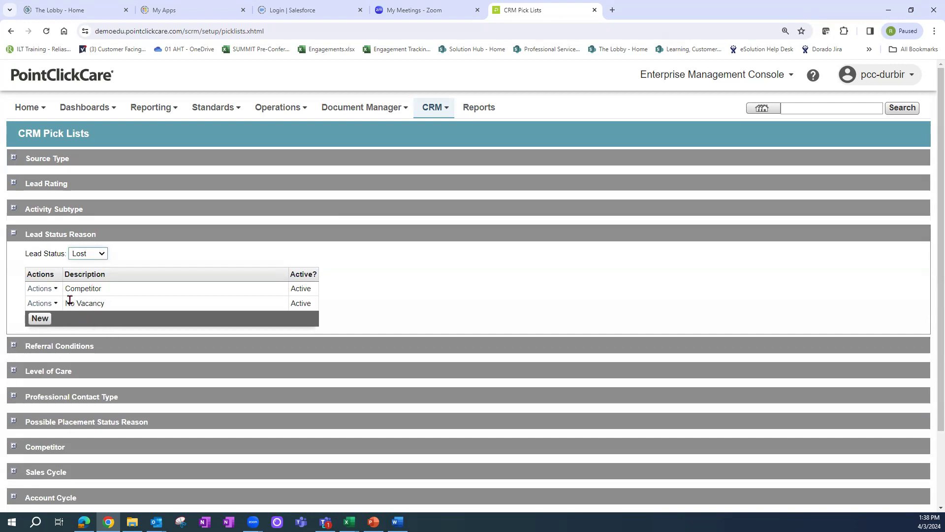
{"action": "left_click_drag", "start_coordinate": [75, 303], "coordinate": [215, 312]}
{"action": "left_click", "coordinate": [42, 320]}
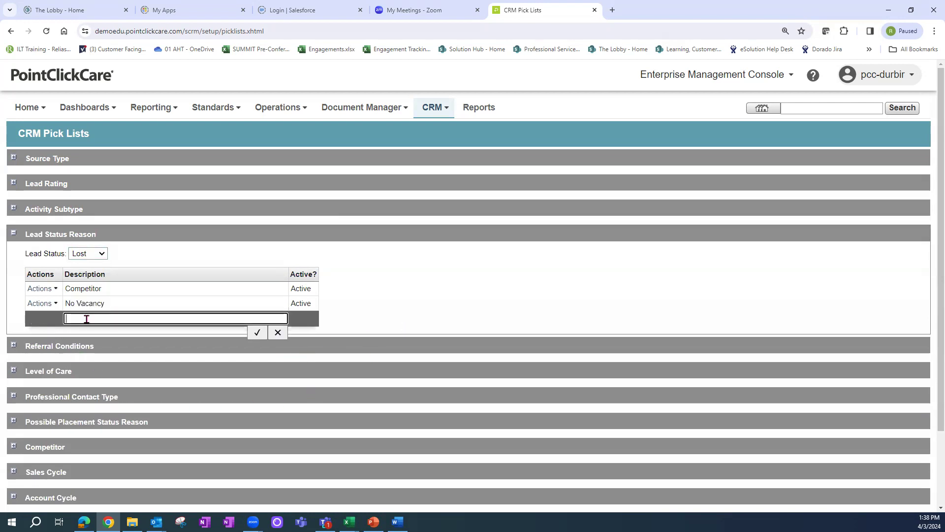
{"action": "type", "text": "Client Discharged"}
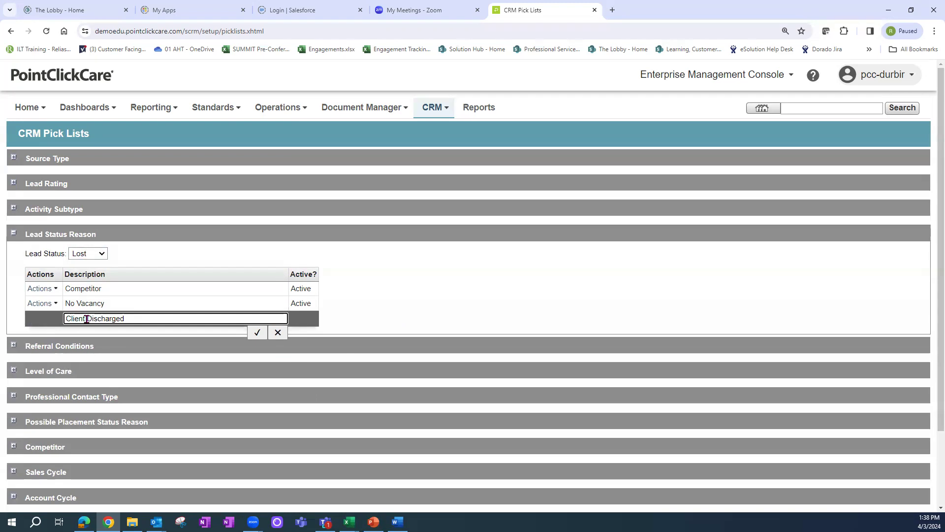
{"action": "type", "text": " To Home"}
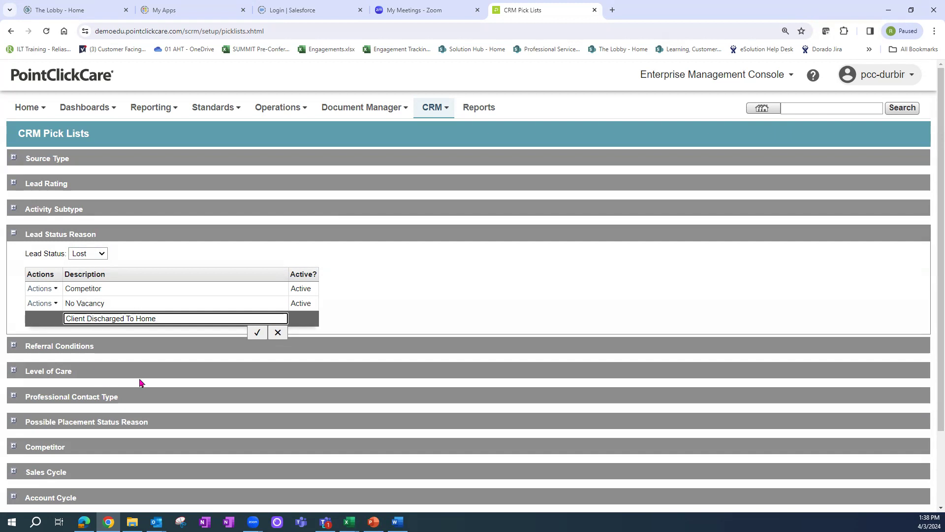
{"action": "left_click", "coordinate": [258, 333]}
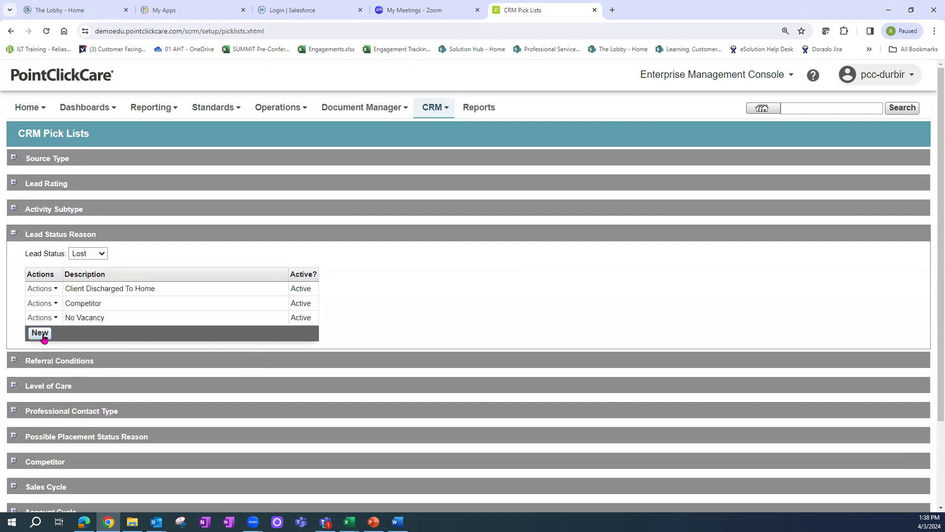
Step: Add a Client Expired reason for the Lost lead status and collapse the Lead Status Reason pick list
{"action": "left_click", "coordinate": [41, 334]}
{"action": "type", "text": "Clien"}
{"action": "type", "text": "t "}
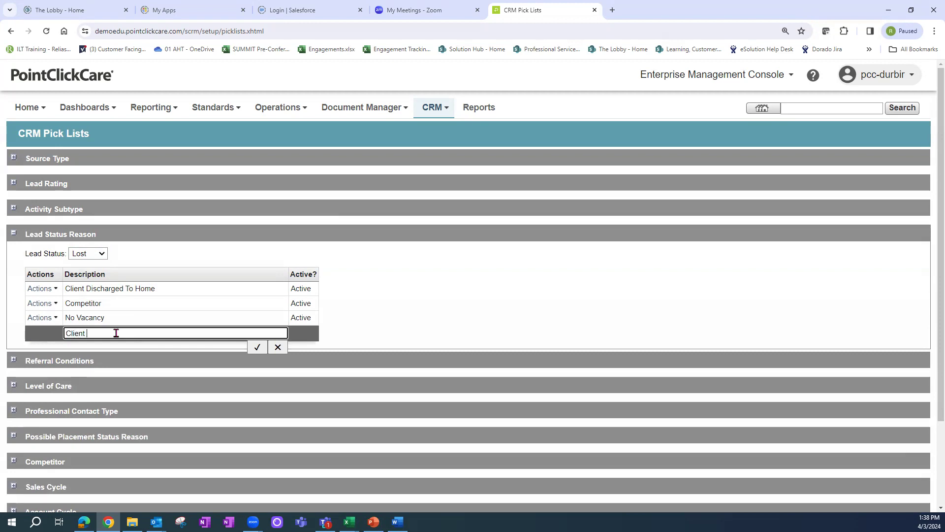
{"action": "type", "text": "Expired"}
{"action": "left_click", "coordinate": [256, 347]}
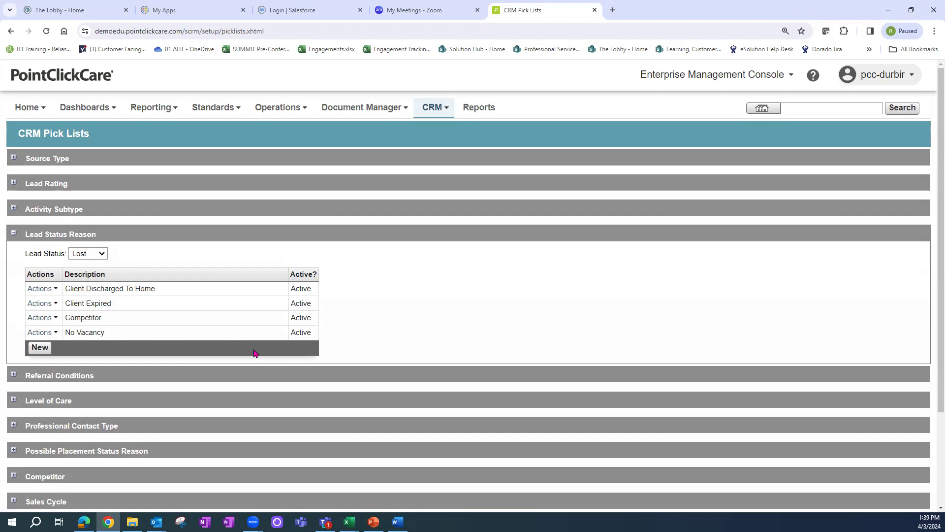
{"action": "left_click", "coordinate": [14, 233]}
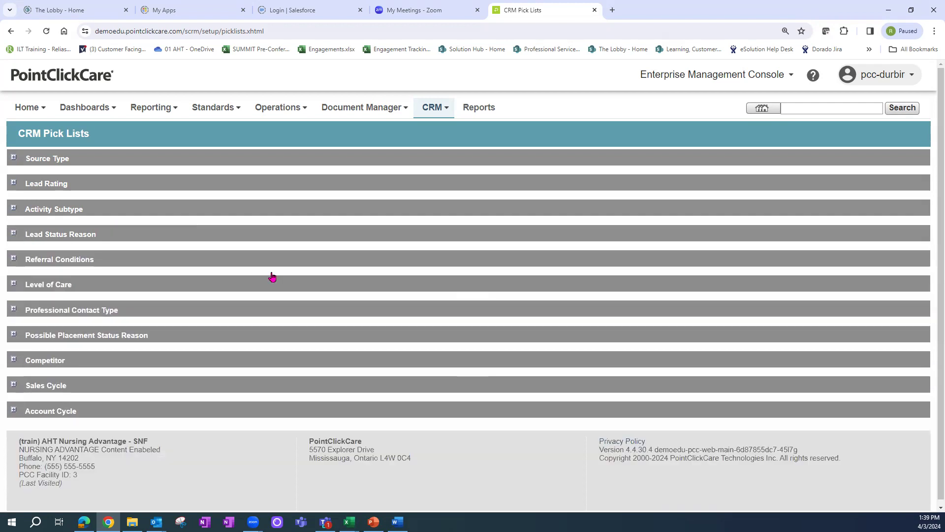
Step: Review the Referral Conditions pick list through to its blank new entry row, and collapse the list
{"action": "left_click", "coordinate": [14, 258]}
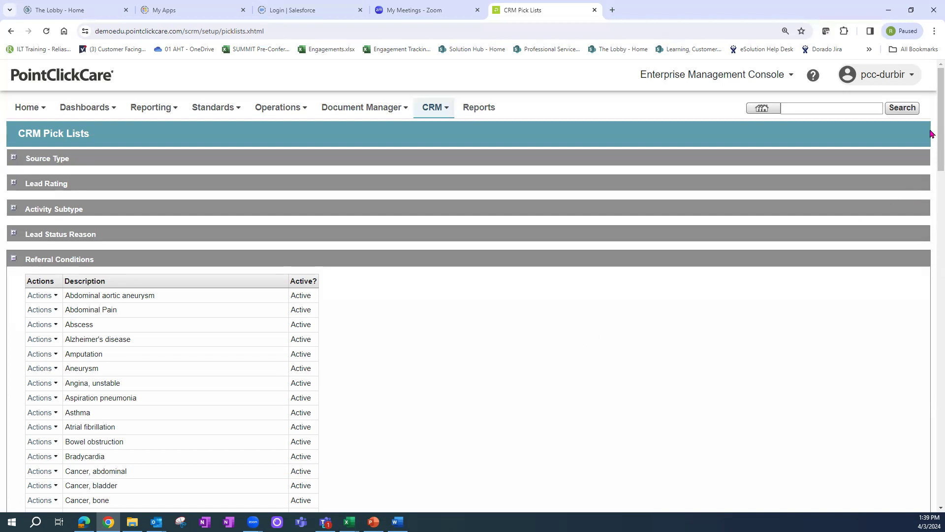
{"action": "scroll", "coordinate": [932, 127], "scroll_direction": "down", "scroll_amount": 2}
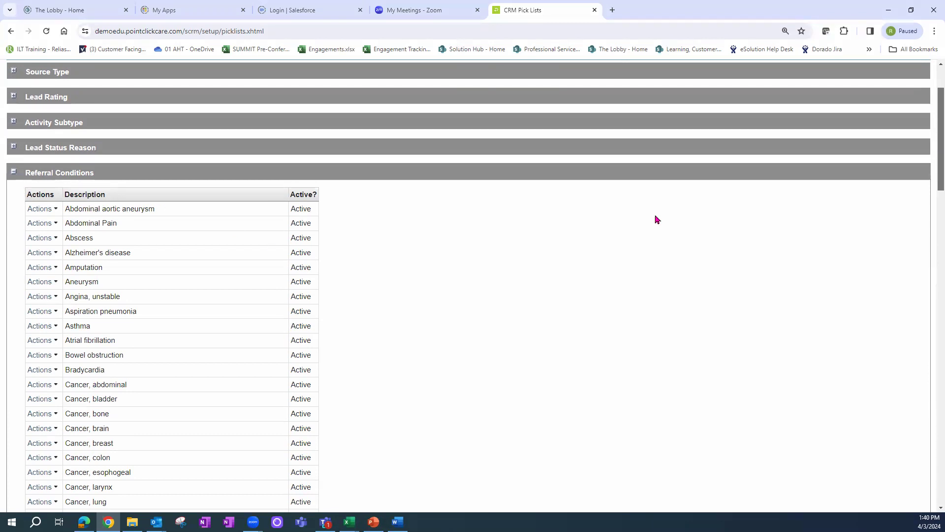
{"action": "scroll", "coordinate": [932, 137], "scroll_direction": "down", "scroll_amount": 5}
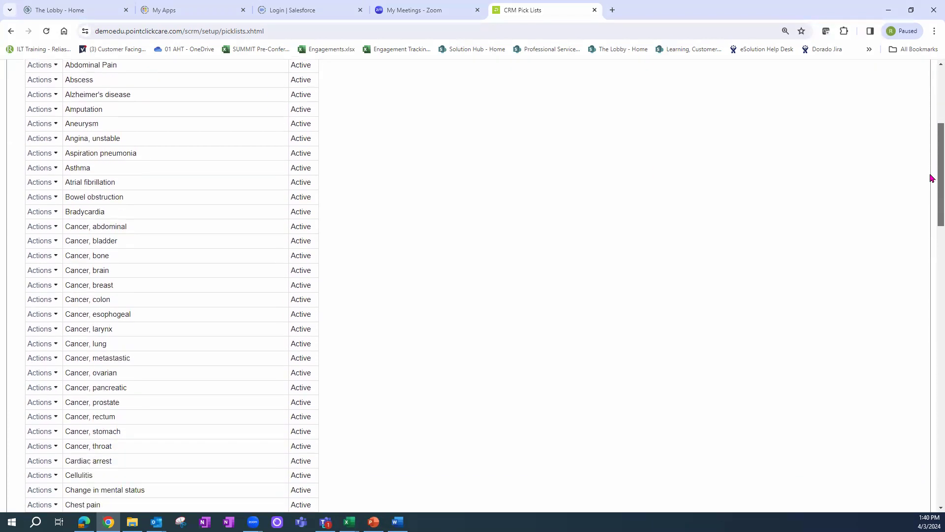
{"action": "left_click_drag", "start_coordinate": [932, 202], "coordinate": [931, 401]}
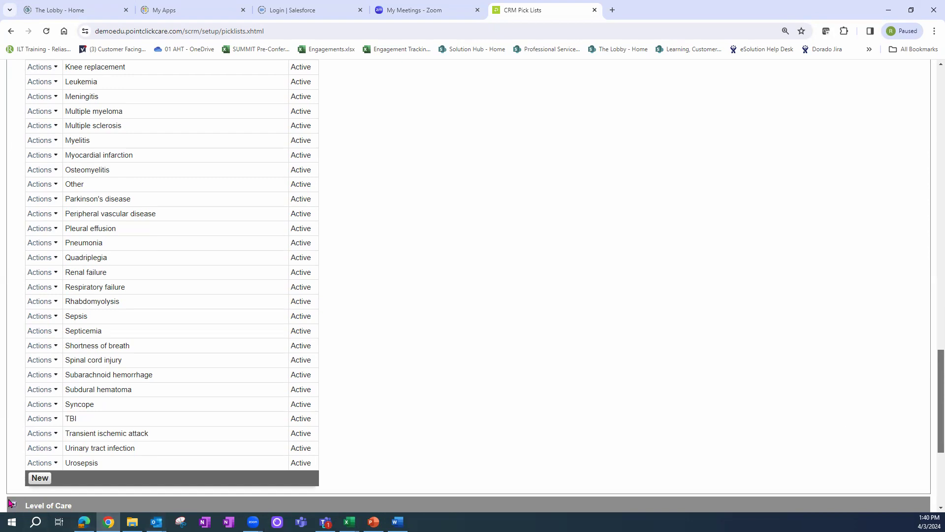
{"action": "left_click", "coordinate": [38, 480]}
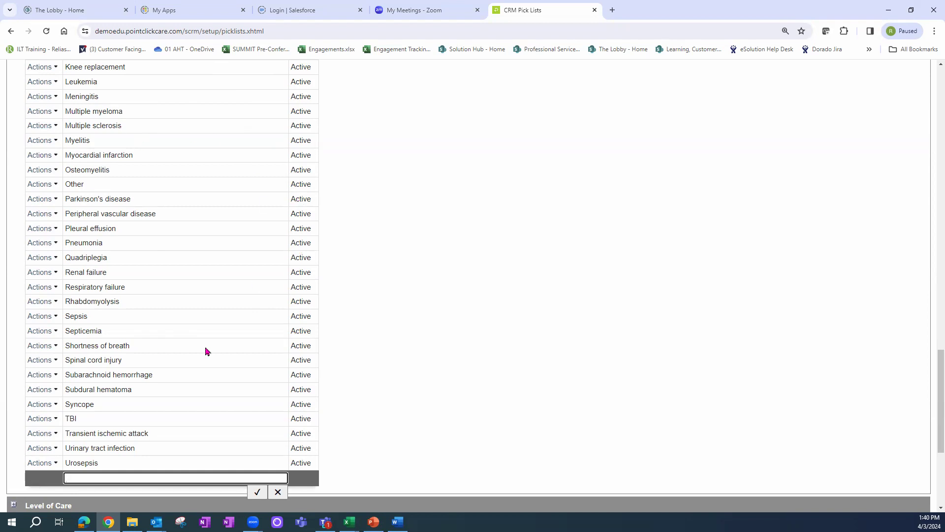
{"action": "scroll", "coordinate": [932, 370], "scroll_direction": "down", "scroll_amount": 1}
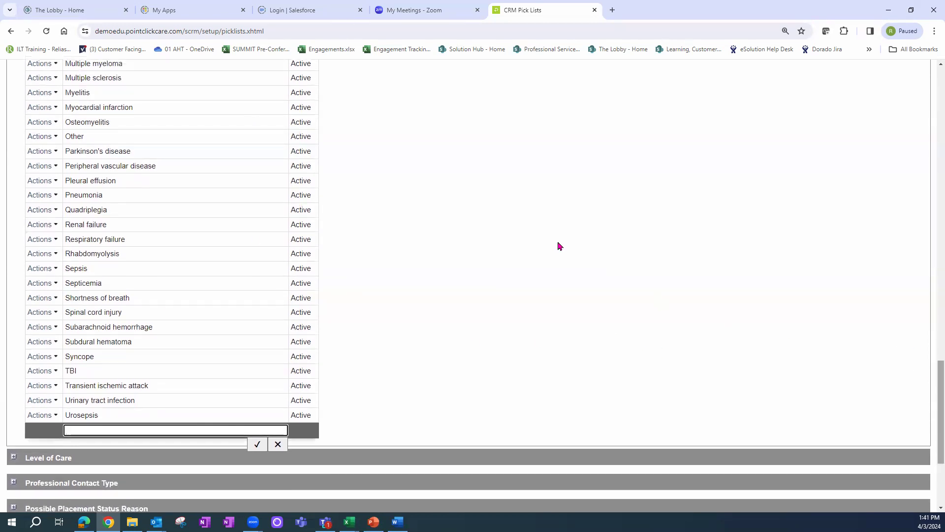
{"action": "left_click_drag", "start_coordinate": [940, 377], "coordinate": [933, 172]}
{"action": "scroll", "coordinate": [255, 260], "scroll_direction": "up", "scroll_amount": 4}
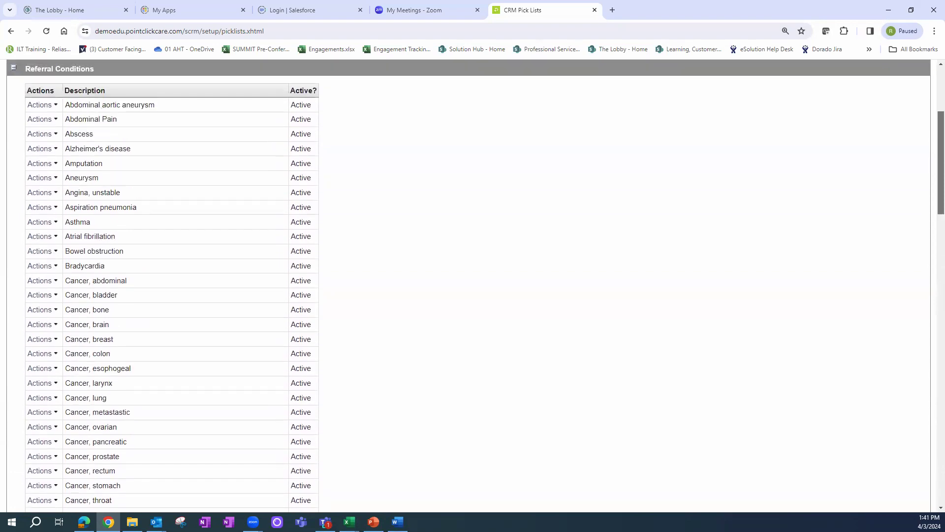
{"action": "left_click", "coordinate": [13, 90]}
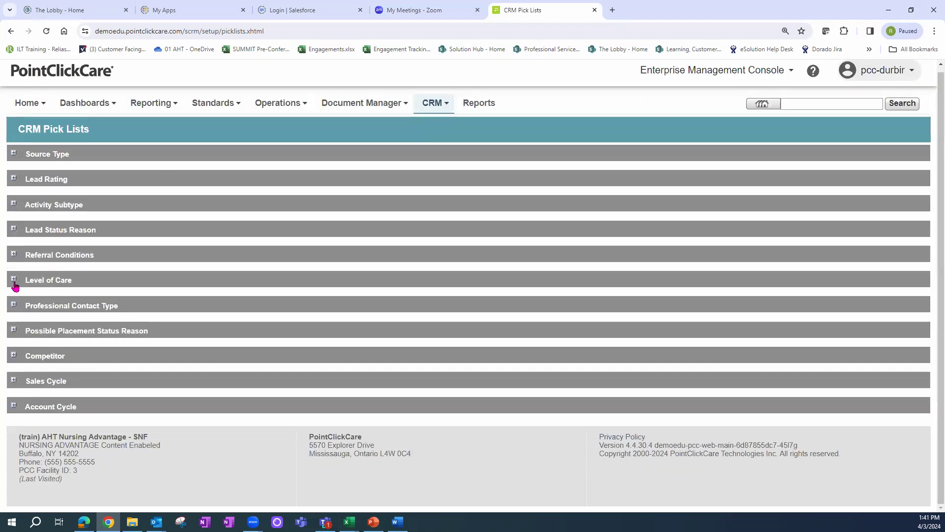
Step: Expand the Level of Care pick list and switch the Rest Home Care entry to active and back to inactive
{"action": "left_click", "coordinate": [14, 282]}
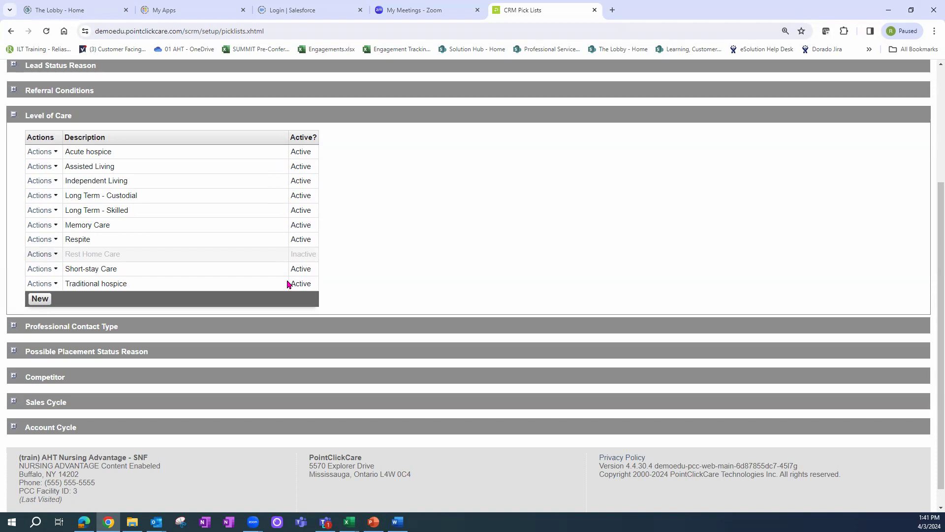
{"action": "left_click", "coordinate": [39, 254]}
{"action": "left_click", "coordinate": [42, 283]}
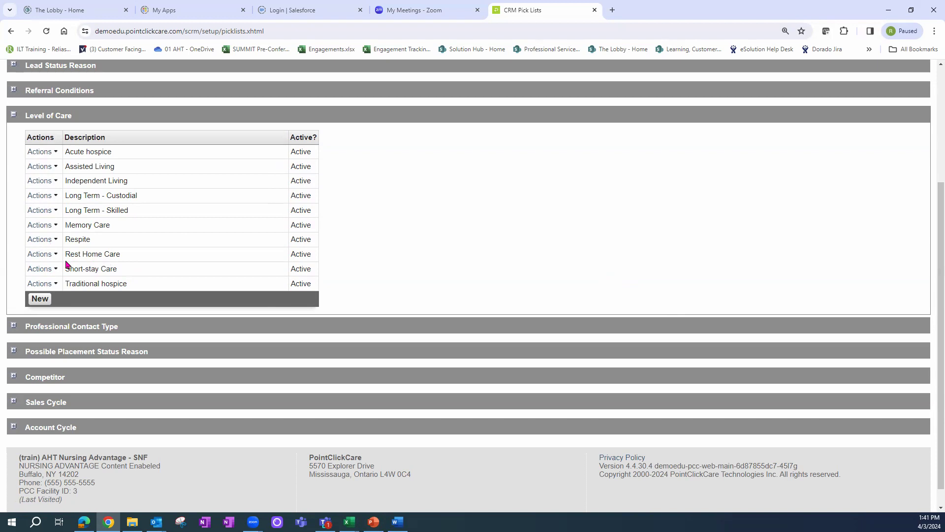
{"action": "left_click_drag", "start_coordinate": [71, 254], "coordinate": [109, 255]}
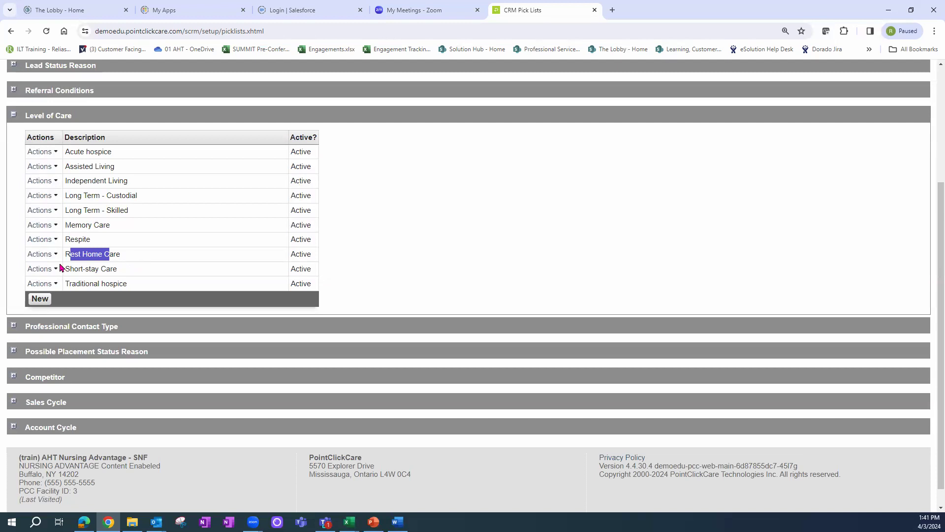
{"action": "left_click", "coordinate": [44, 256]}
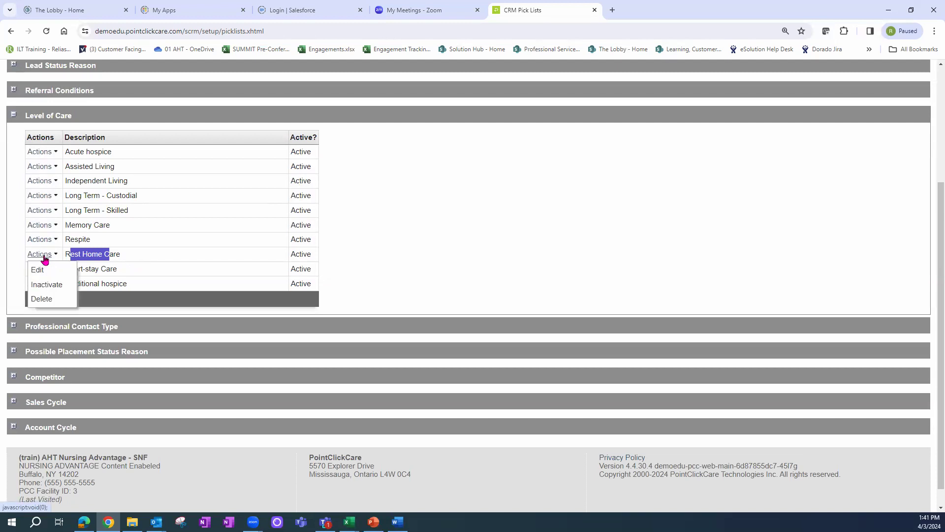
{"action": "left_click", "coordinate": [47, 284]}
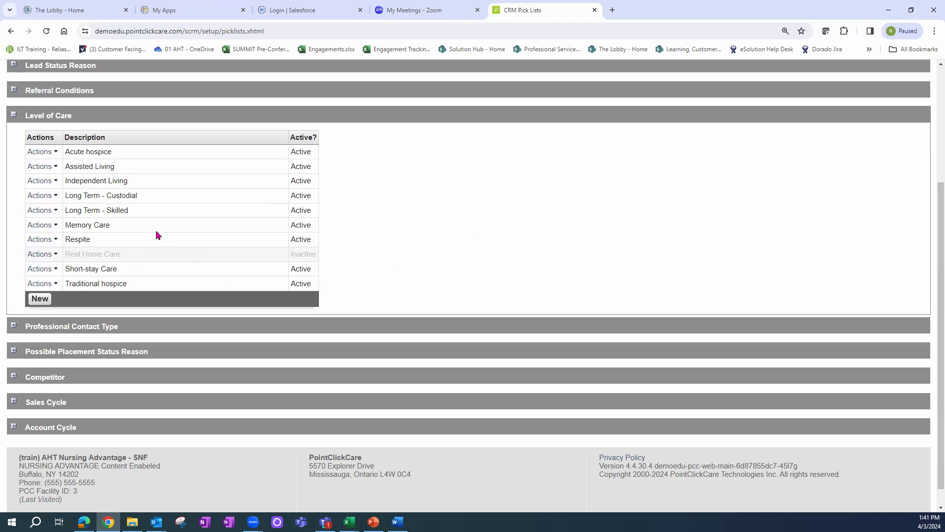
Step: Open the Memory Care entry of the Level of Care pick list for editing and select its description text
{"action": "left_click_drag", "start_coordinate": [67, 226], "coordinate": [109, 227]}
{"action": "left_click", "coordinate": [47, 225]}
{"action": "left_click", "coordinate": [41, 242]}
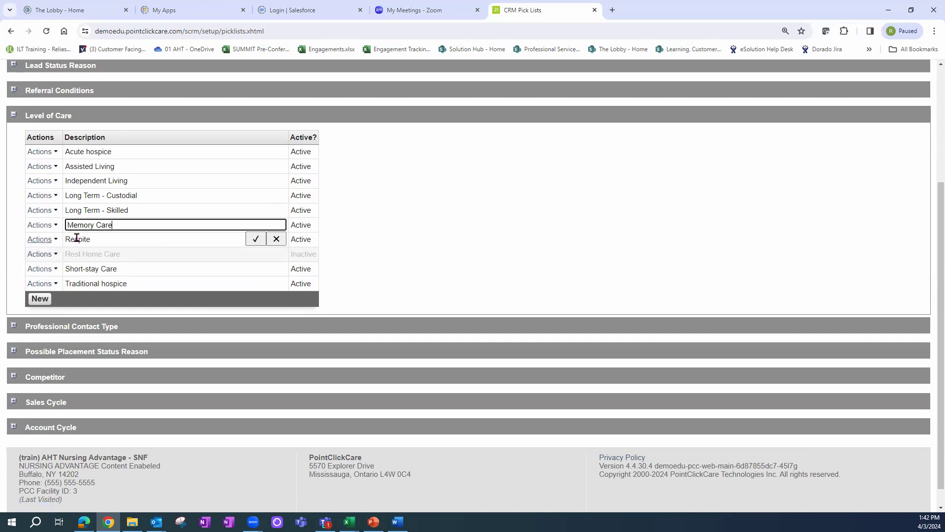
{"action": "left_click_drag", "start_coordinate": [114, 226], "coordinate": [53, 229]}
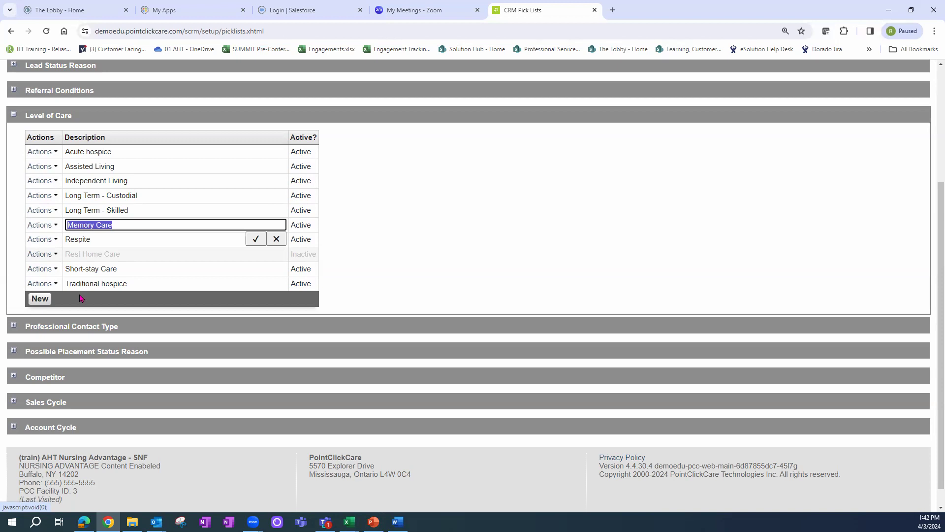
Step: Check the actions available for the Traditional hospice level of care, and collapse the Level of Care pick list
{"action": "left_click", "coordinate": [133, 284]}
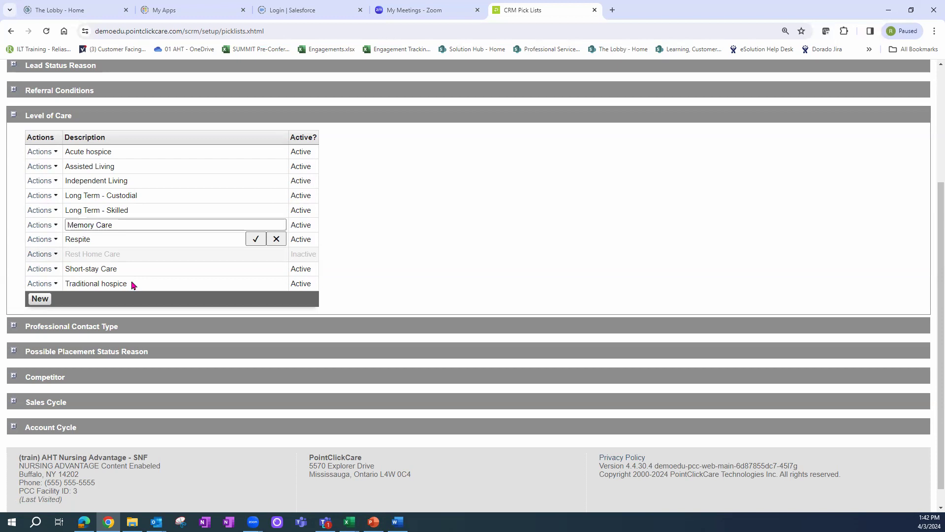
{"action": "left_click", "coordinate": [44, 284]}
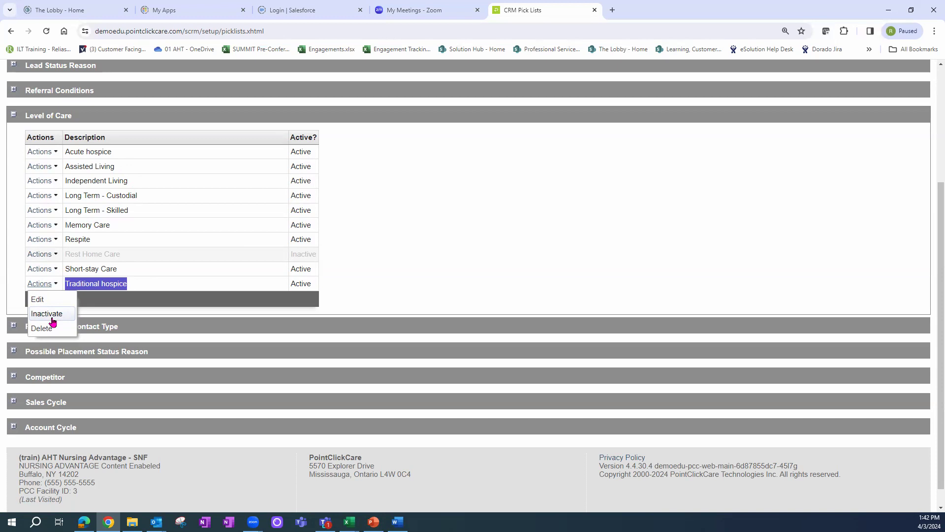
{"action": "left_click", "coordinate": [14, 117]}
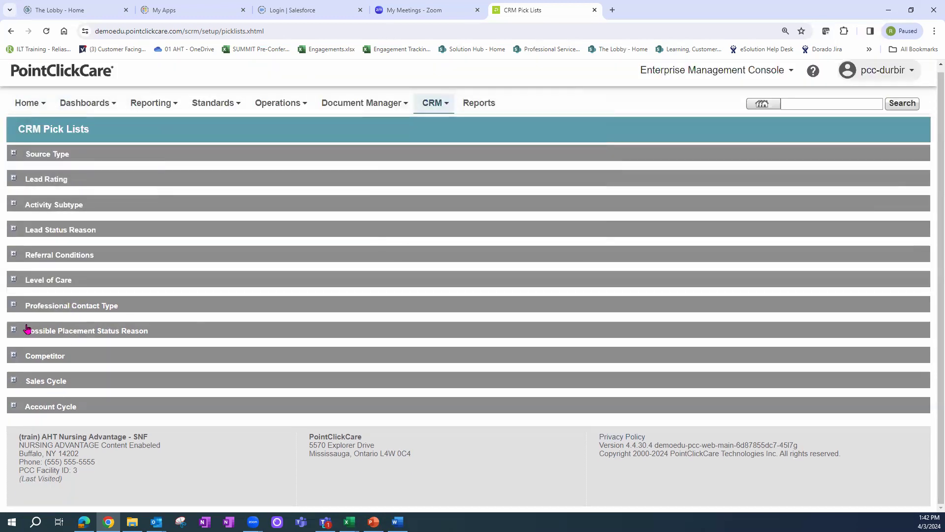
Step: Expand the Professional Contact Type pick list and review the Discharge Planner, External Care Coordinator and Family Member/Friend entries
{"action": "left_click", "coordinate": [14, 305]}
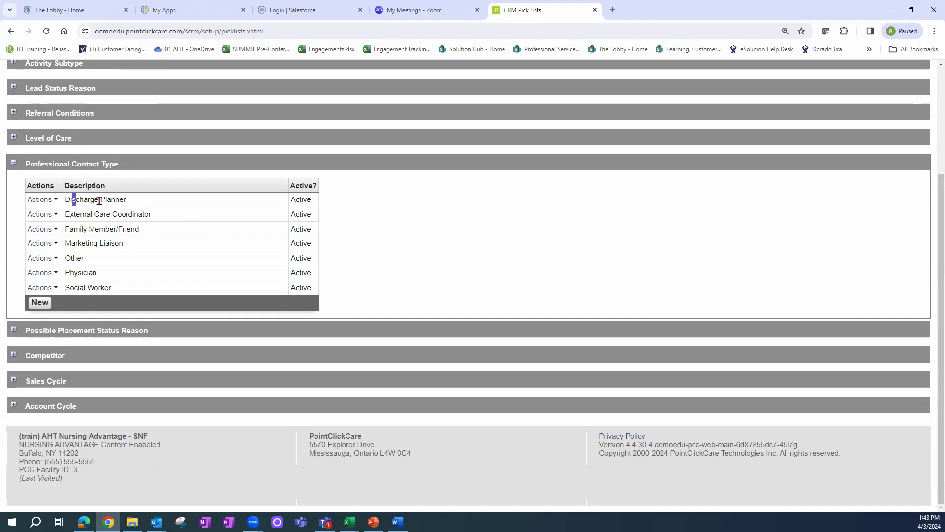
{"action": "left_click_drag", "start_coordinate": [72, 199], "coordinate": [135, 204]}
{"action": "left_click_drag", "start_coordinate": [73, 215], "coordinate": [167, 214]}
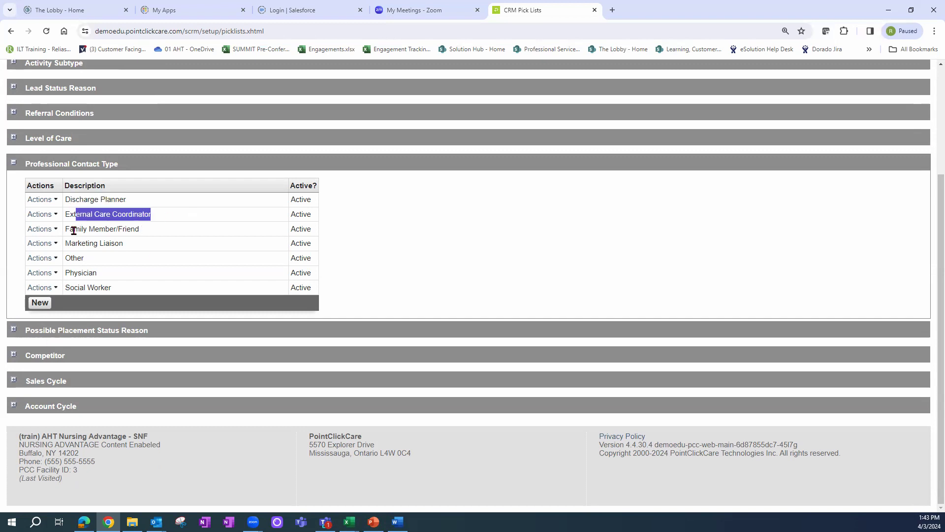
{"action": "left_click_drag", "start_coordinate": [74, 229], "coordinate": [152, 233]}
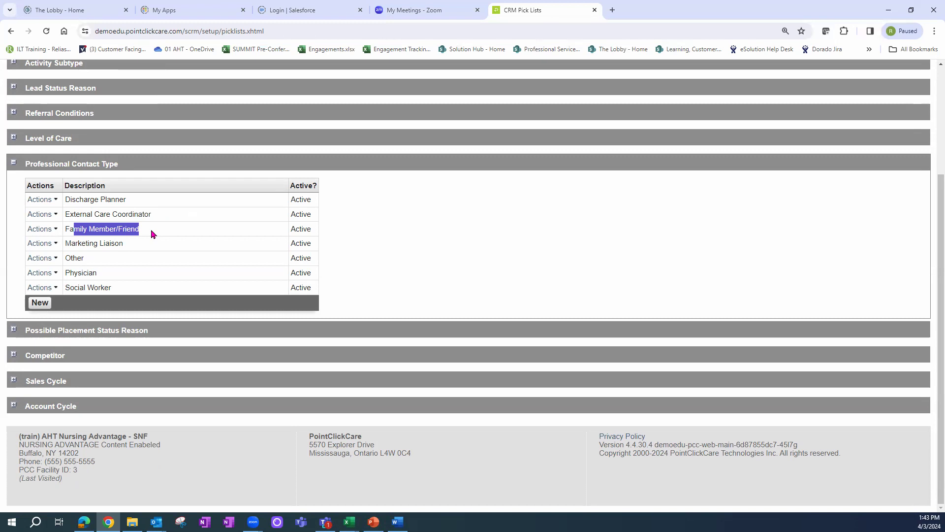
Step: Show and dismiss a blank new entry row for Professional Contact Type, and collapse the list after reviewing its entries
{"action": "left_click", "coordinate": [37, 302]}
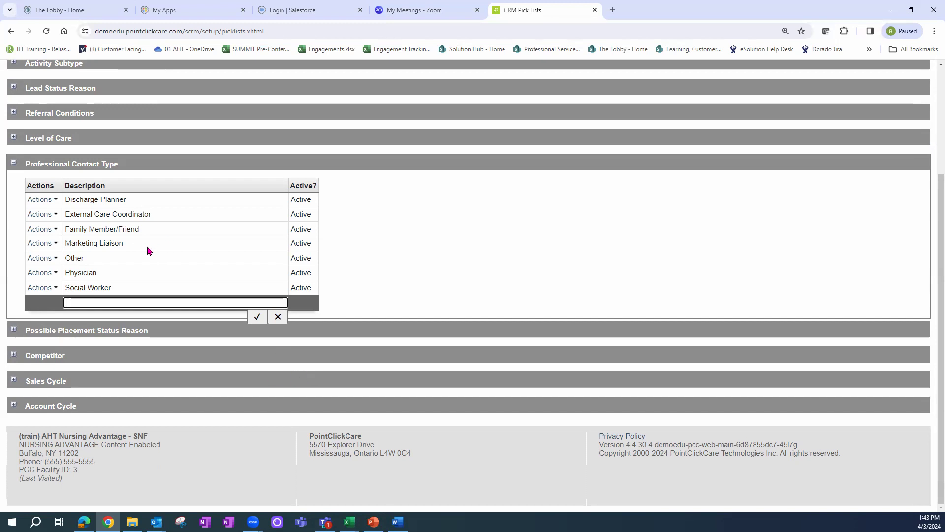
{"action": "left_click", "coordinate": [486, 317]}
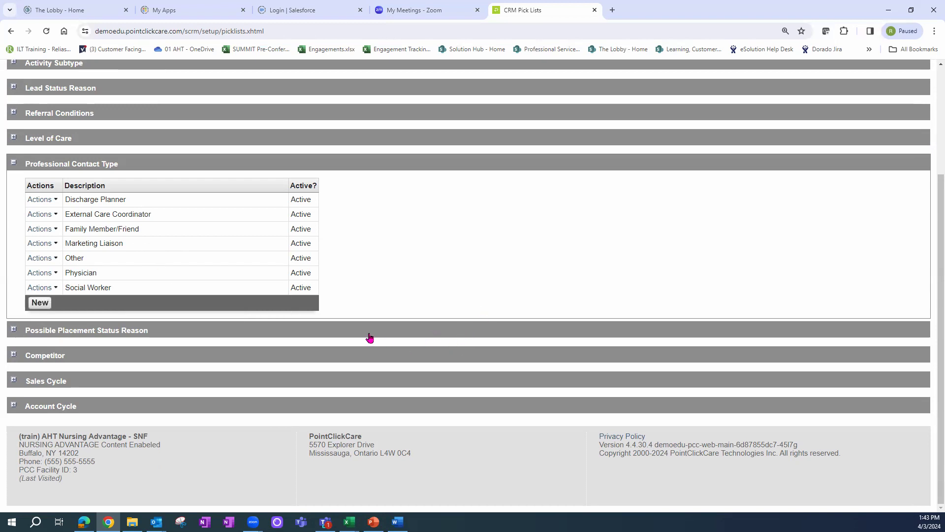
{"action": "left_click_drag", "start_coordinate": [108, 288], "coordinate": [74, 213]}
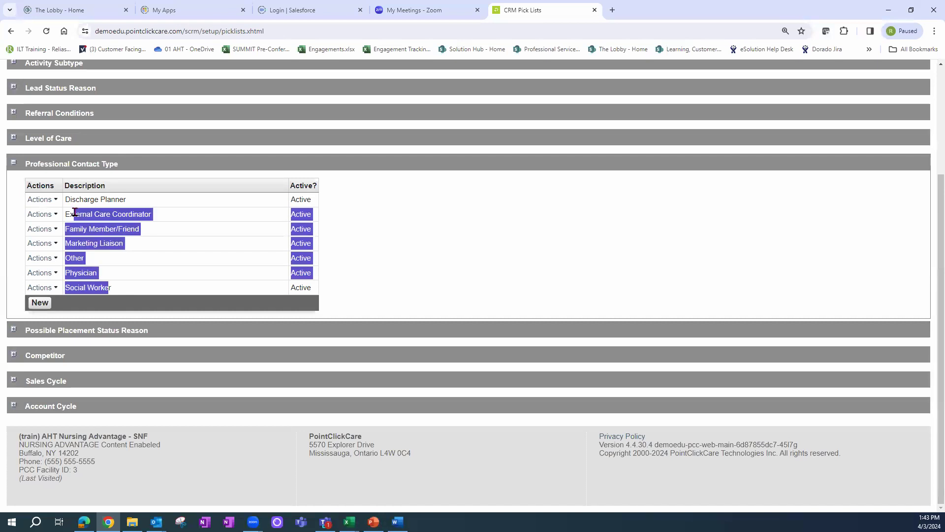
{"action": "left_click", "coordinate": [438, 266]}
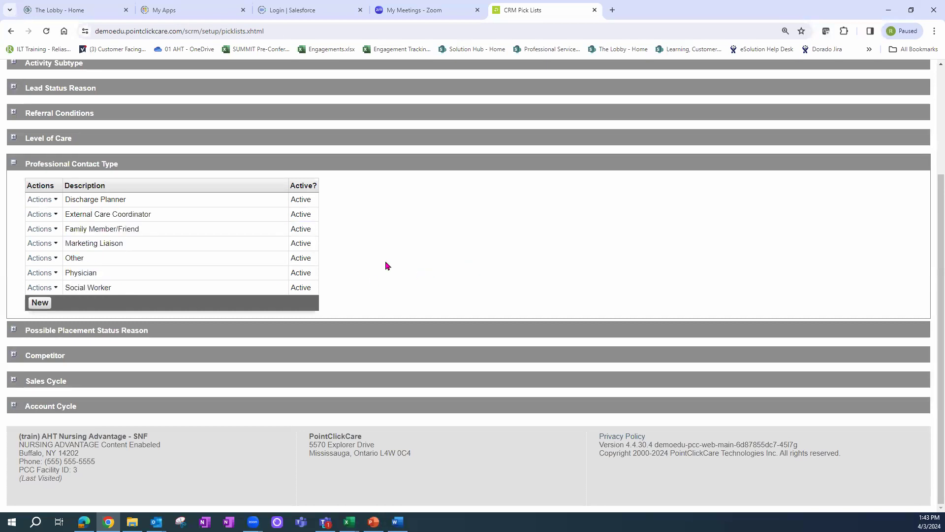
{"action": "left_click", "coordinate": [14, 165]}
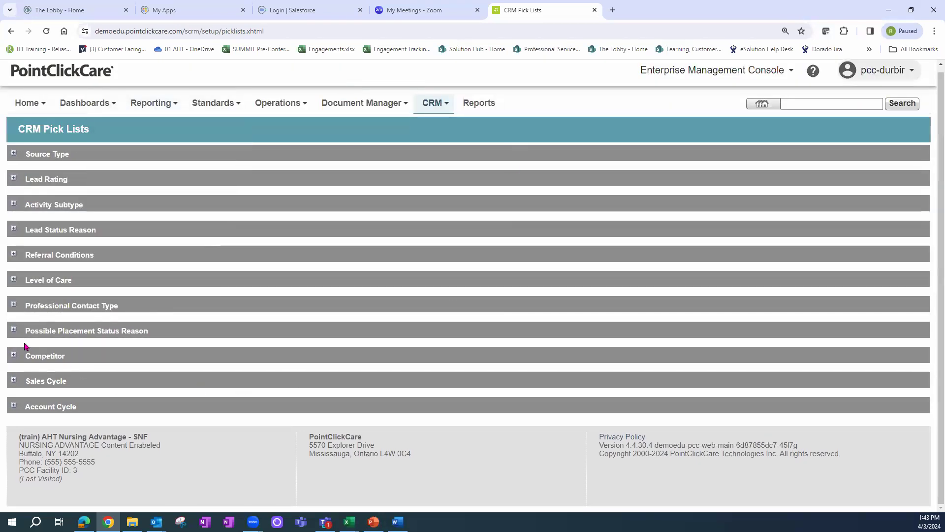
Step: Expand Possible Placement Status Reason, set its status to Denied and compare its reasons with those of the Denied lead status
{"action": "left_click", "coordinate": [14, 330]}
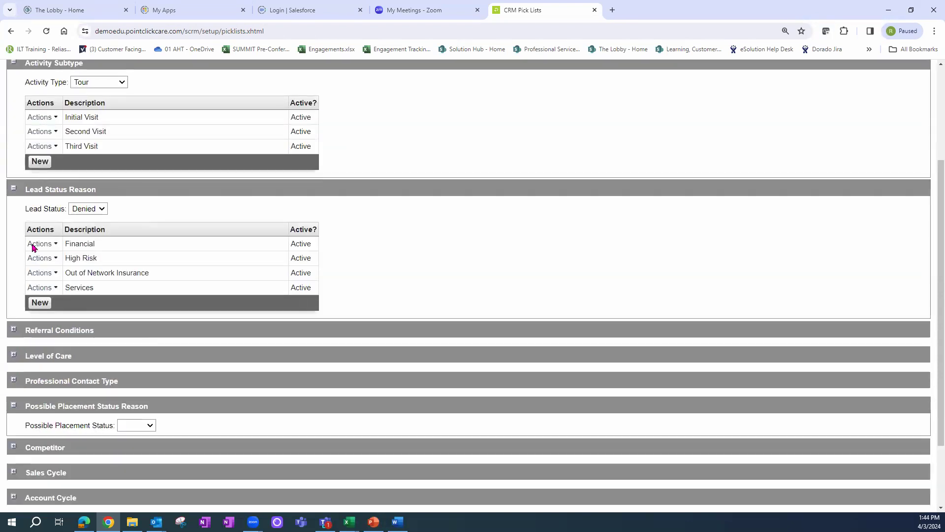
{"action": "left_click", "coordinate": [14, 64]}
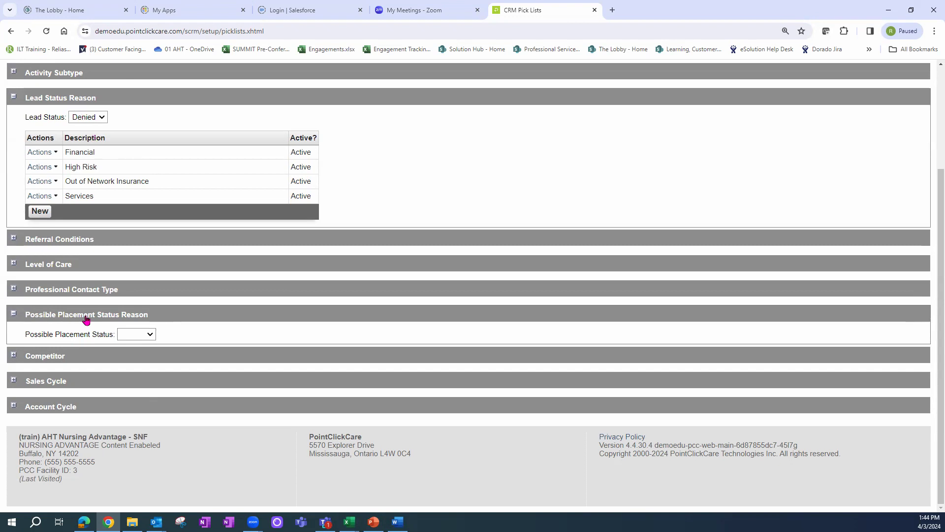
{"action": "left_click", "coordinate": [154, 338]}
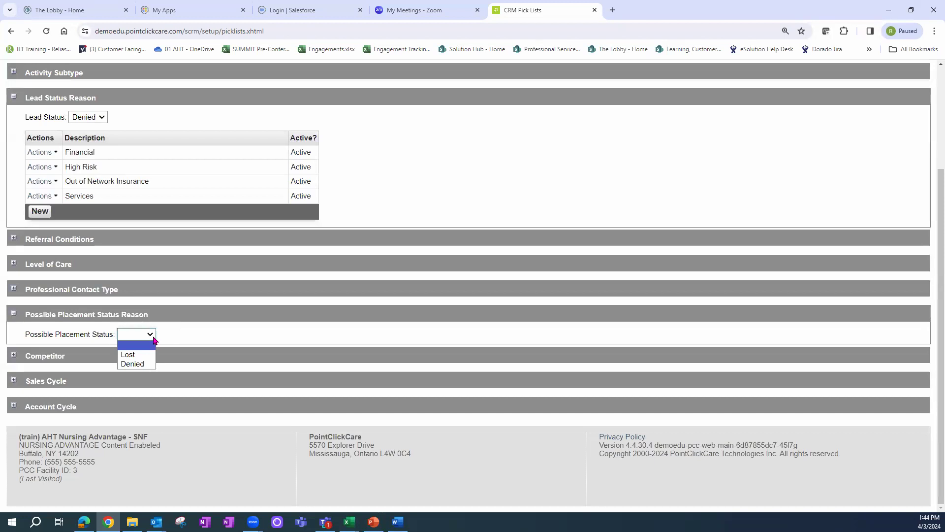
{"action": "left_click", "coordinate": [132, 364]}
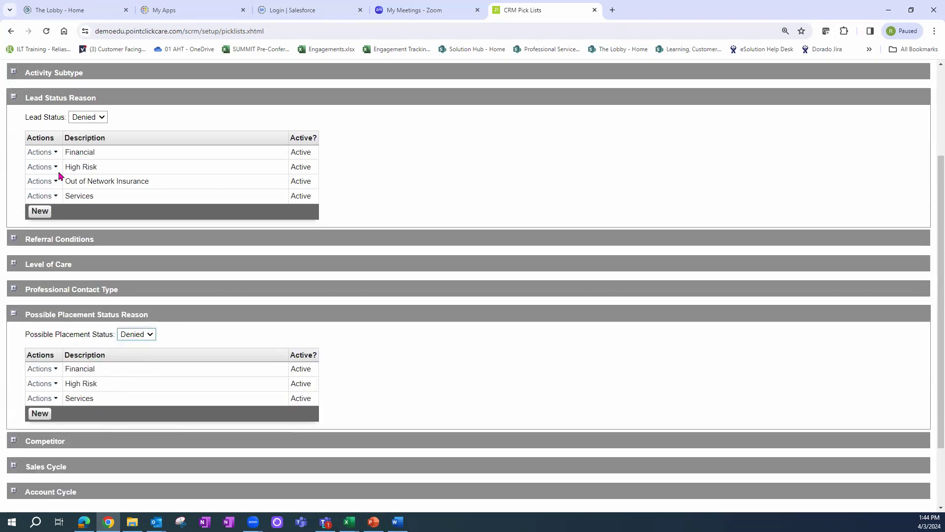
{"action": "left_click_drag", "start_coordinate": [73, 153], "coordinate": [152, 184]}
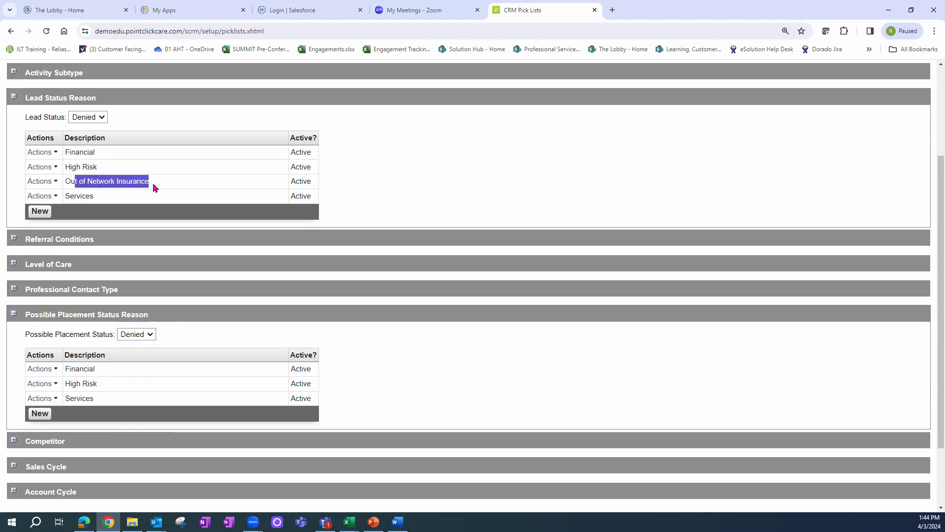
Step: Add an Out of Network Insurance reason for the Denied possible placement status
{"action": "left_click", "coordinate": [40, 414]}
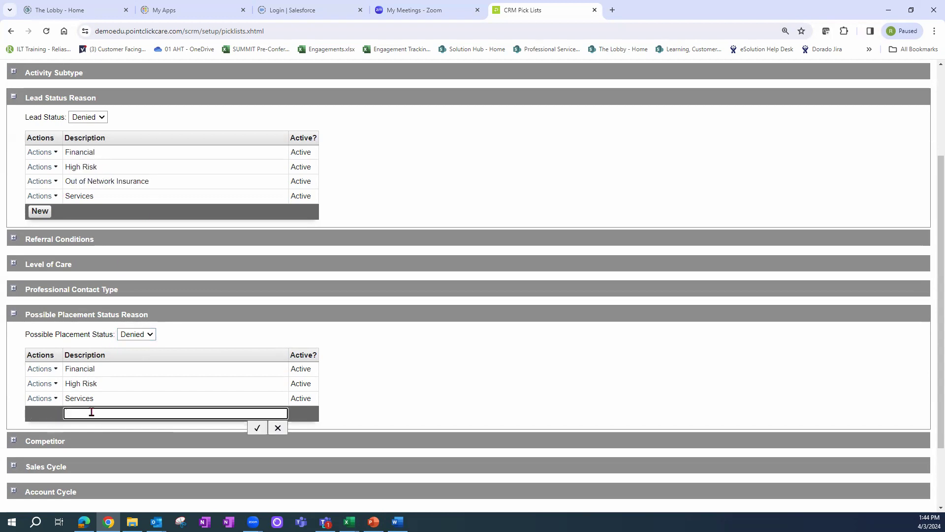
{"action": "type", "text": "Out of Network Insuracne"}
{"action": "key", "text": "BackSpace"}
{"action": "key", "text": "BackSpace"}
{"action": "type", "text": "nce"}
{"action": "left_click", "coordinate": [256, 428]}
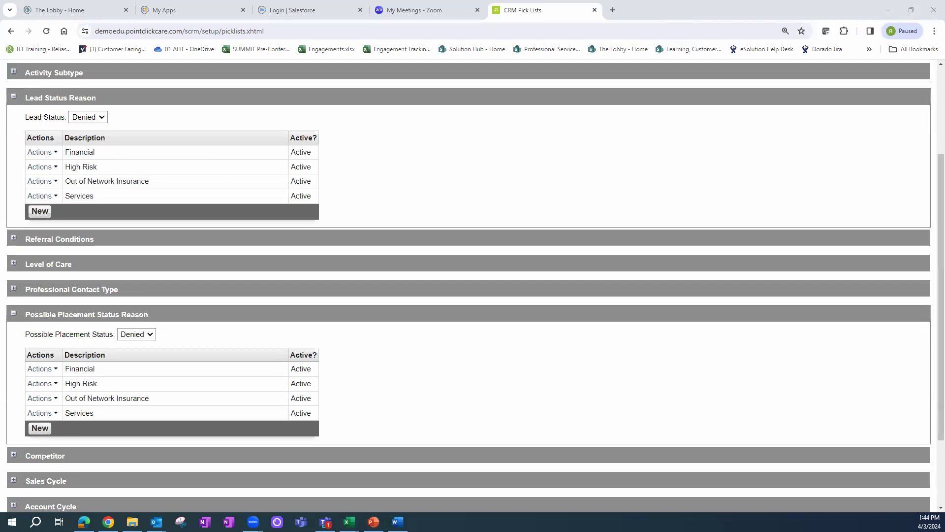
Step: Switch both the lead status and the possible placement status to Lost to compare their reasons
{"action": "left_click", "coordinate": [102, 117]}
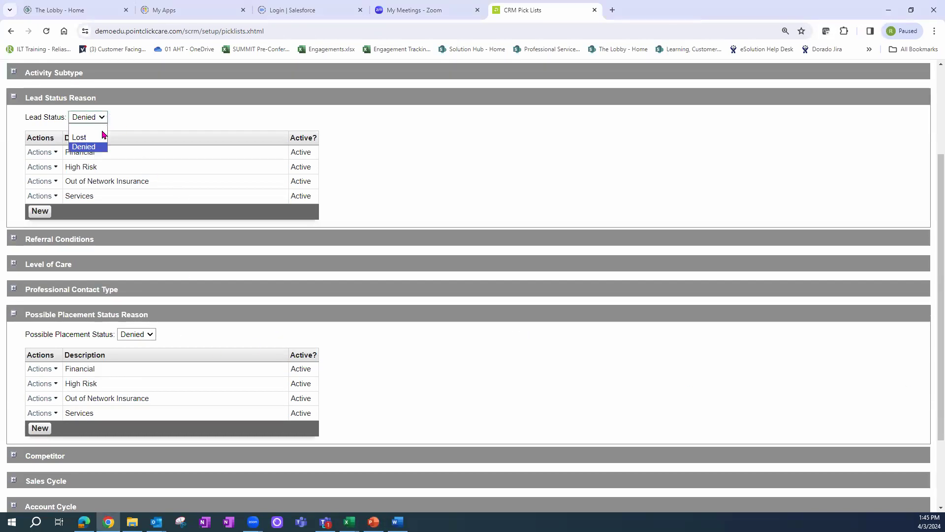
{"action": "left_click", "coordinate": [86, 137]}
{"action": "left_click", "coordinate": [147, 334]}
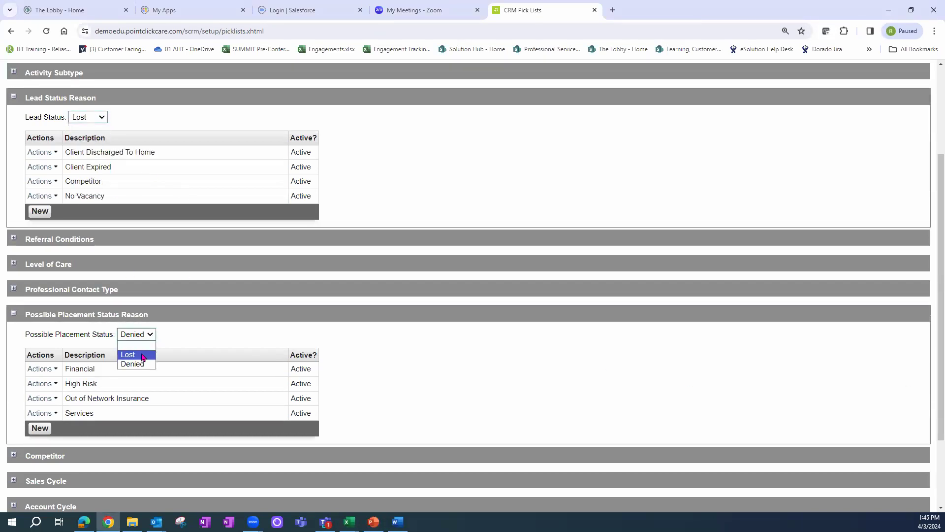
{"action": "left_click", "coordinate": [142, 355]}
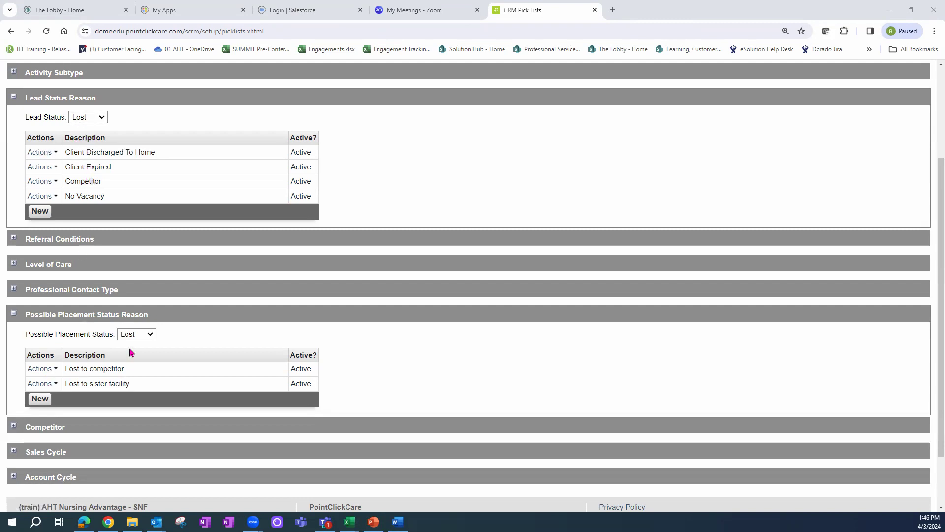
Step: Add a Client Discharged Home reason for the Lost possible placement status
{"action": "left_click", "coordinate": [41, 399]}
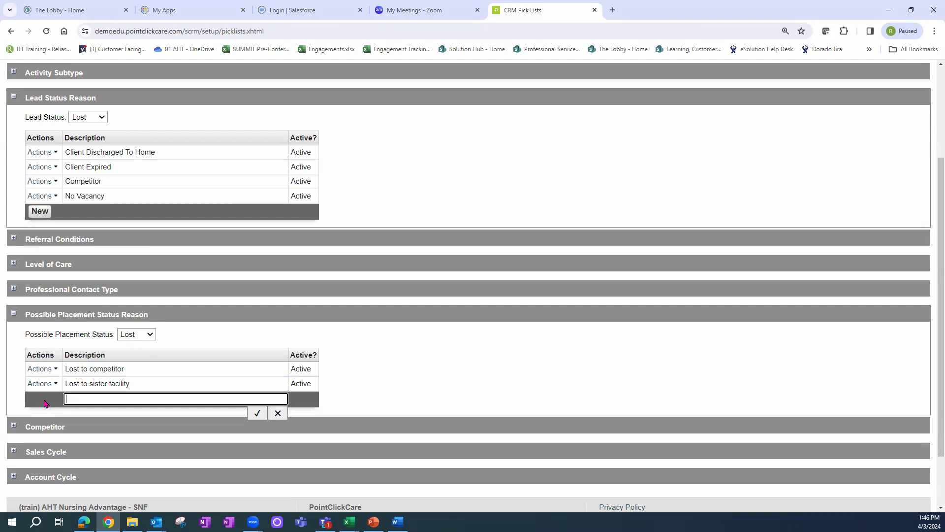
{"action": "type", "text": "Client Dischard"}
{"action": "key", "text": "BackSpace"}
{"action": "type", "text": "ged HOme"}
{"action": "key", "text": "BackSpace"}
{"action": "key", "text": "BackSpace"}
{"action": "key", "text": "BackSpace"}
{"action": "key", "text": "BackSpace"}
{"action": "type", "text": "Home"}
{"action": "left_click", "coordinate": [257, 415]}
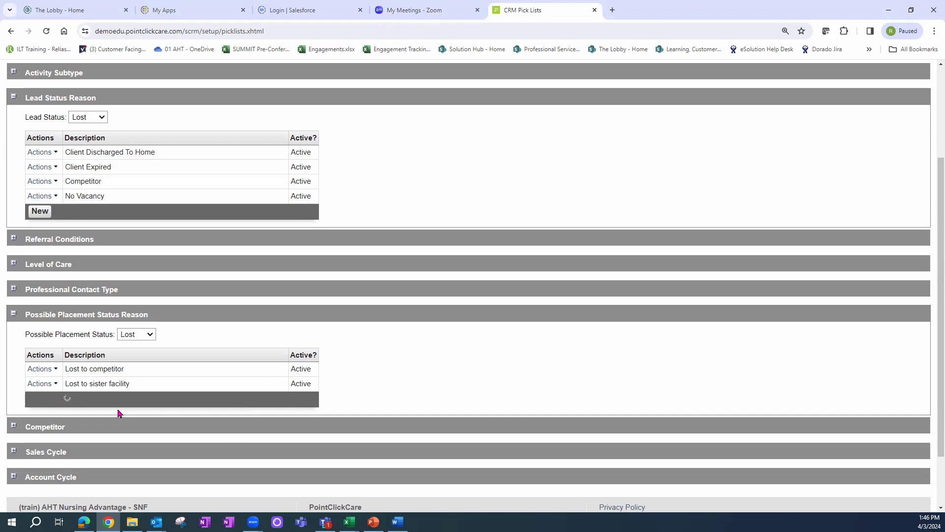
Step: Add a Client Expired reason for the Lost possible placement status, and collapse both status reason pick lists
{"action": "left_click", "coordinate": [40, 413]}
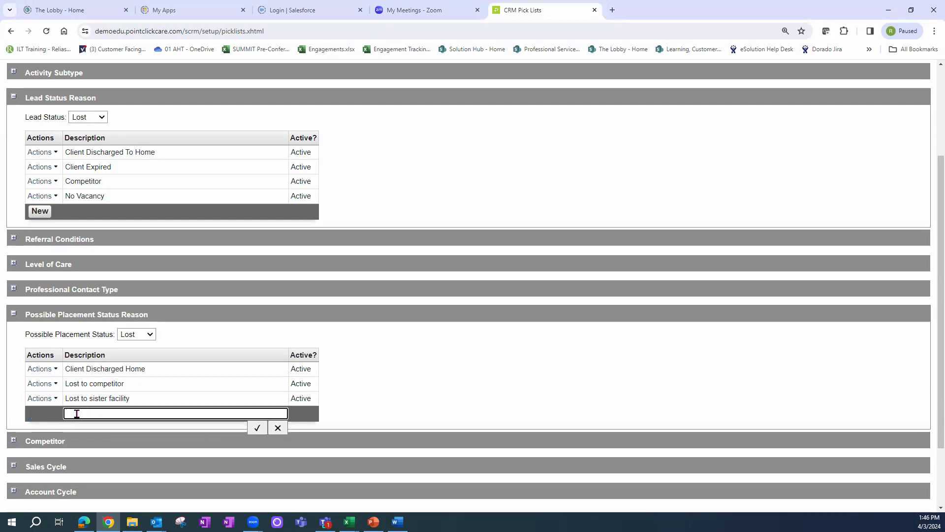
{"action": "type", "text": "Client Expired"}
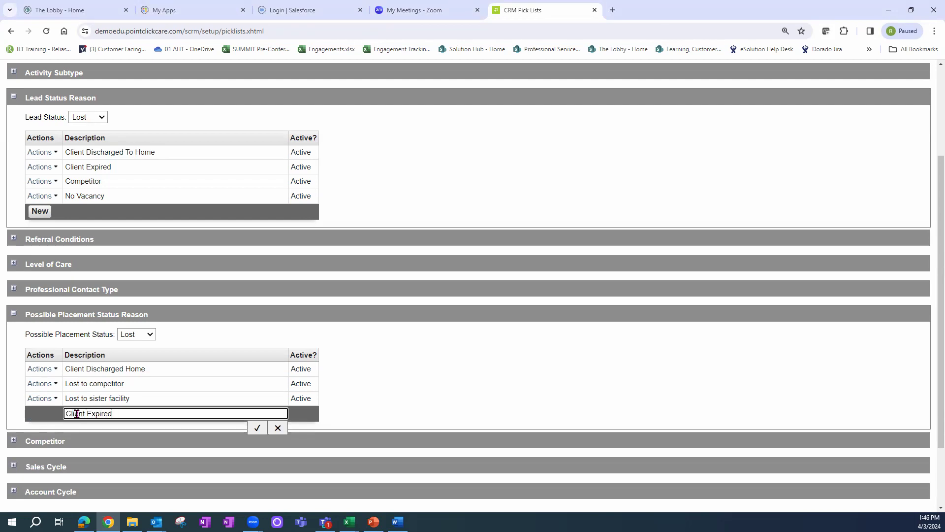
{"action": "left_click", "coordinate": [257, 428]}
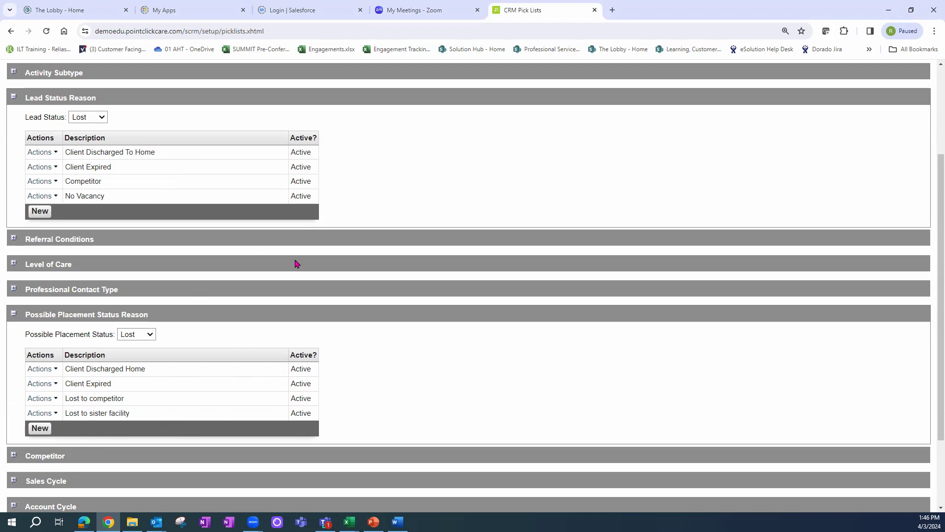
{"action": "left_click", "coordinate": [14, 98]}
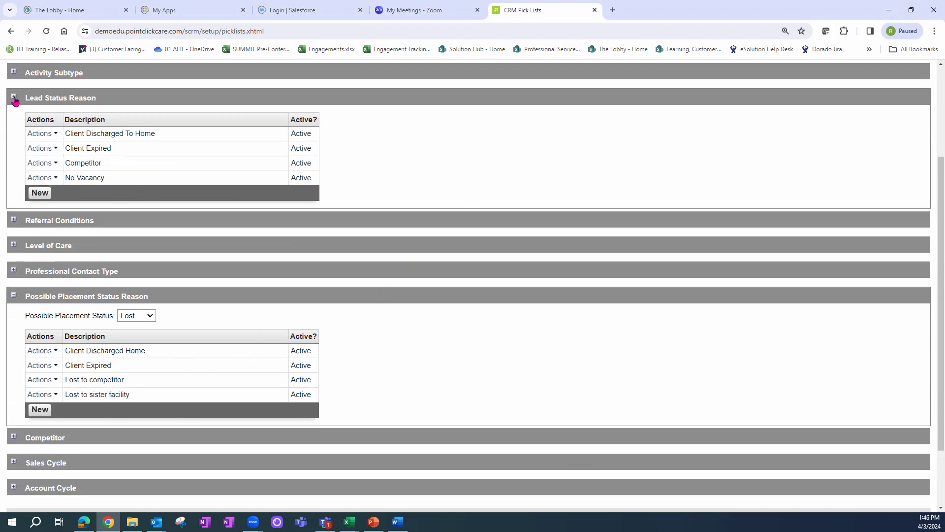
{"action": "left_click", "coordinate": [13, 213]}
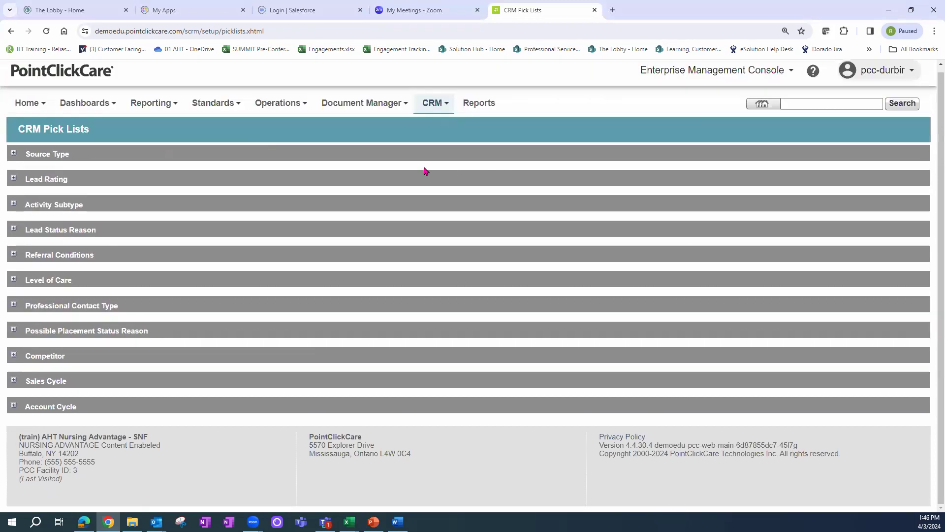
Step: Expand the Competitor pick list, review its UPMC Presby entry and collapse the list
{"action": "left_click", "coordinate": [13, 355]}
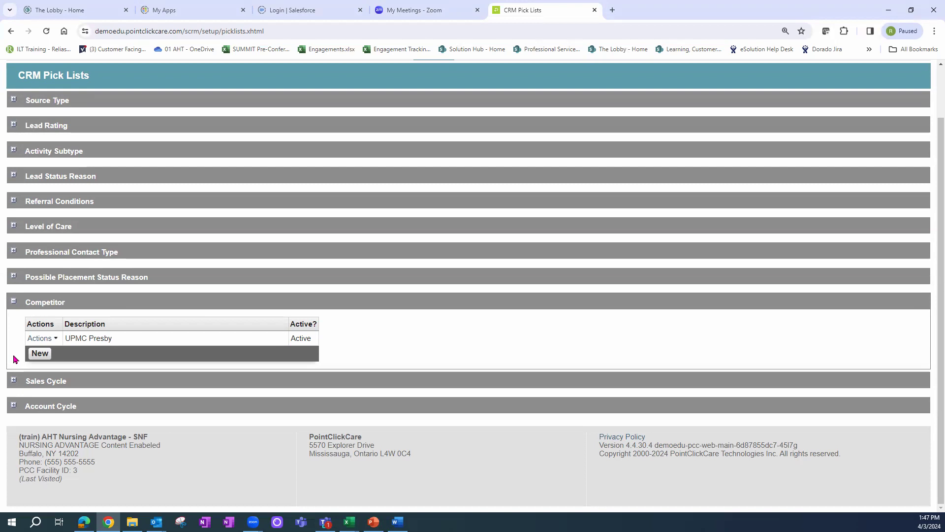
{"action": "left_click_drag", "start_coordinate": [87, 339], "coordinate": [116, 343]}
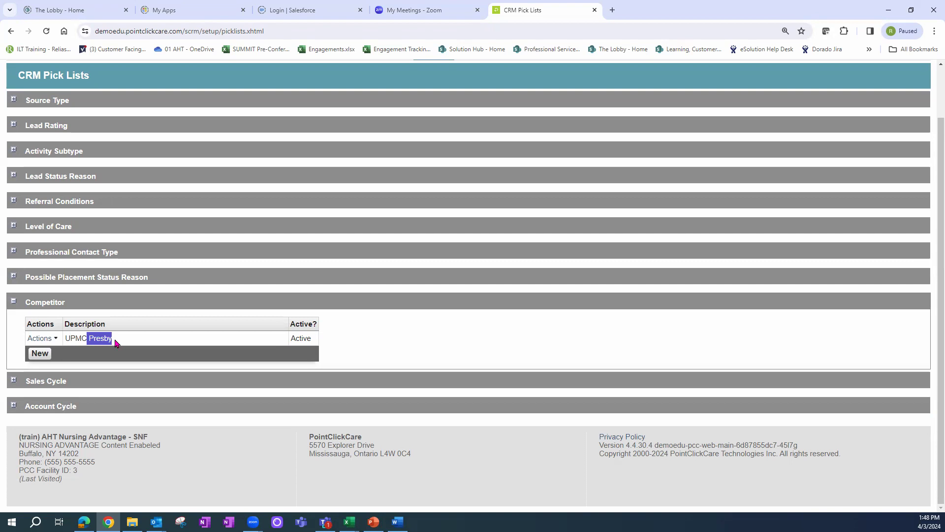
{"action": "left_click", "coordinate": [14, 302]}
Step: Expand the Sales Cycle pick list and review its Financial Qualified and Clinical Qualified stages
{"action": "left_click", "coordinate": [13, 380]}
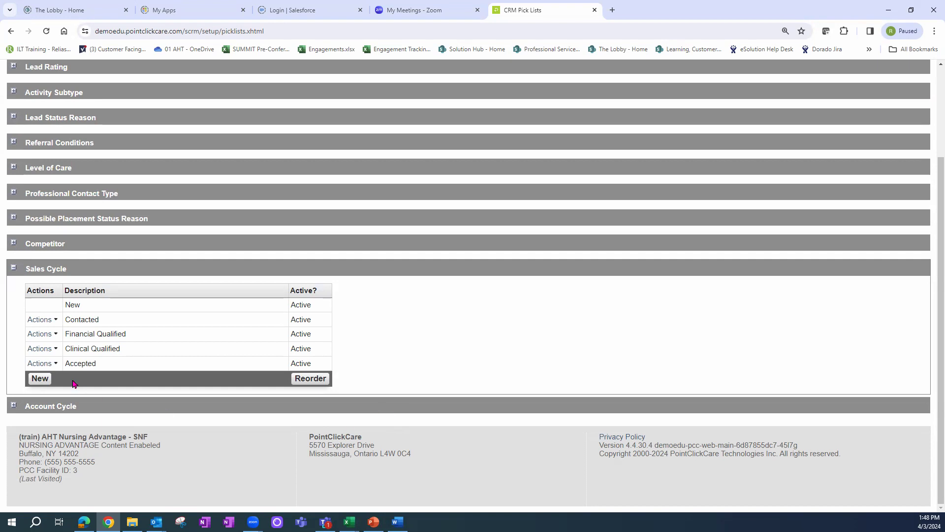
{"action": "left_click_drag", "start_coordinate": [65, 339], "coordinate": [120, 334]}
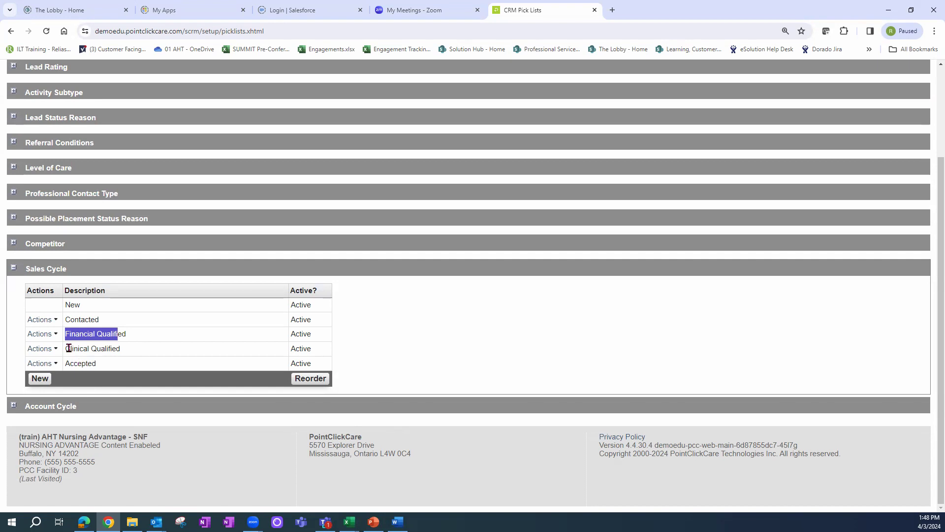
{"action": "left_click_drag", "start_coordinate": [66, 349], "coordinate": [127, 352]}
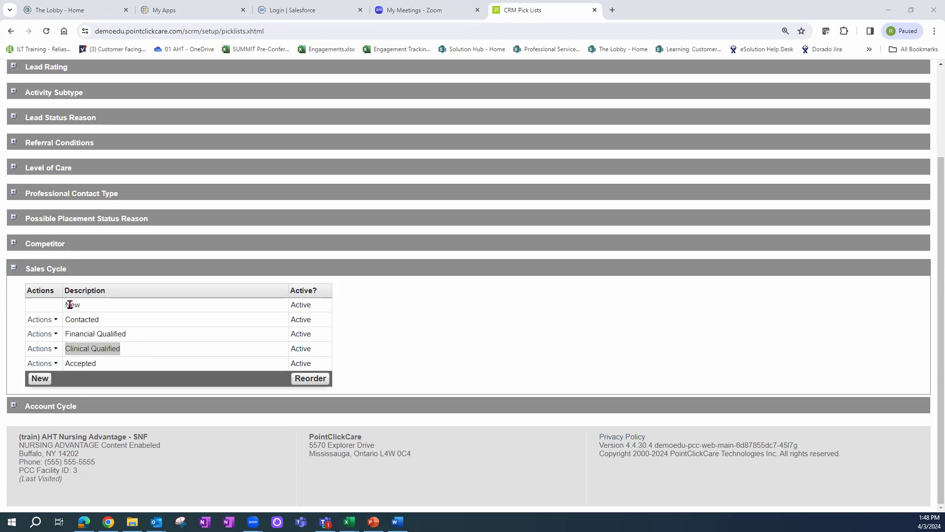
Step: Review the Sales Cycle stages from New to Accepted and collapse the pick list
{"action": "left_click", "coordinate": [39, 320]}
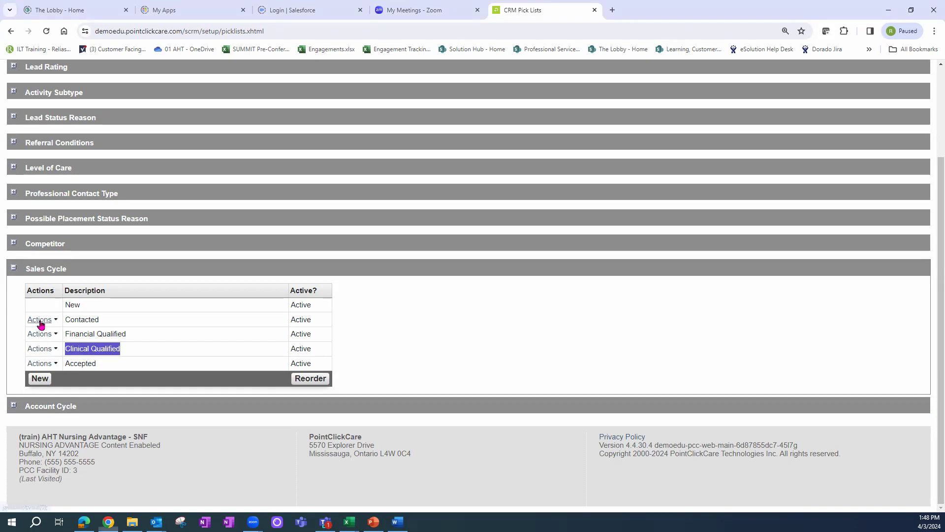
{"action": "left_click", "coordinate": [139, 339]}
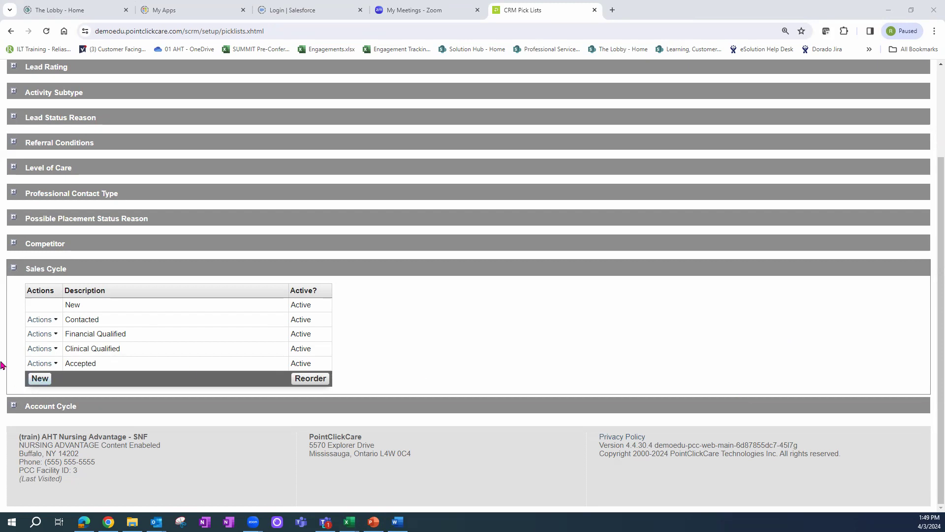
{"action": "left_click_drag", "start_coordinate": [99, 367], "coordinate": [70, 308]}
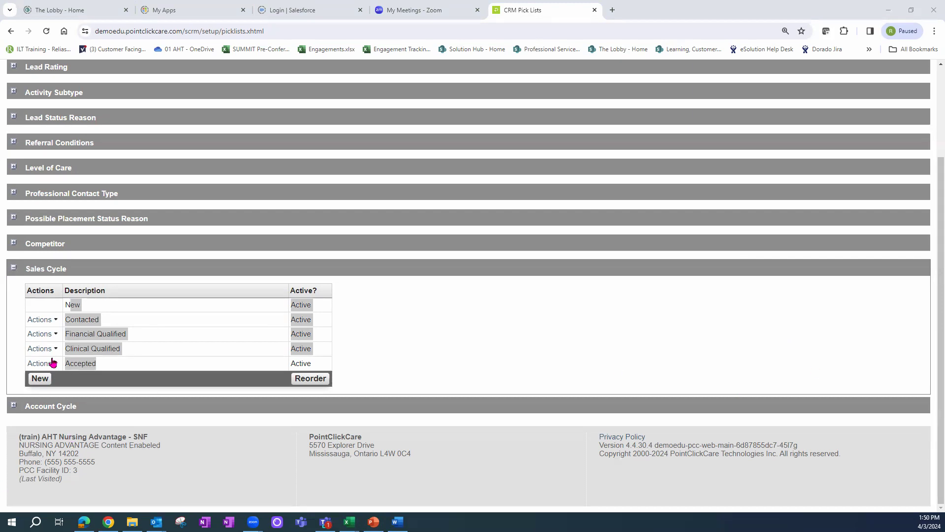
{"action": "left_click", "coordinate": [13, 269]}
{"action": "left_click", "coordinate": [13, 269]}
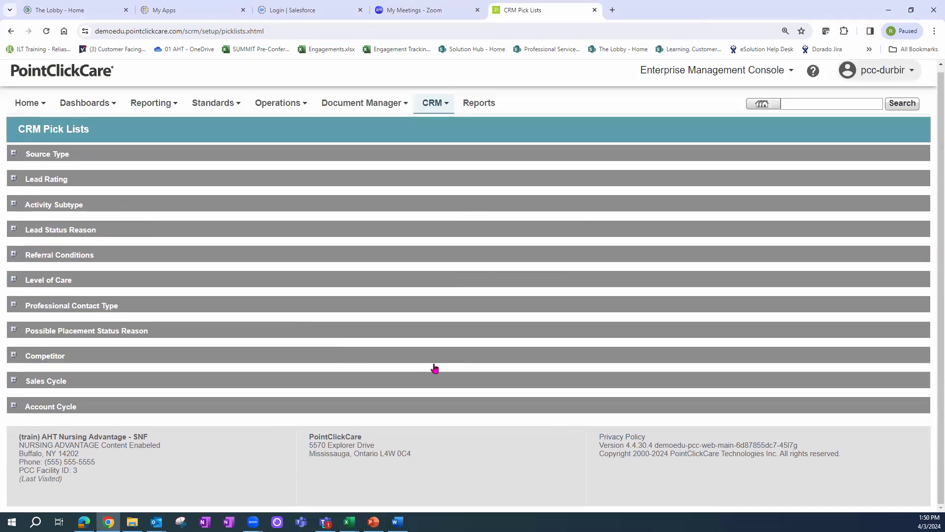
Step: Add a Name has Changed entry to the Account Cycle pick list and collapse the list
{"action": "left_click", "coordinate": [13, 406]}
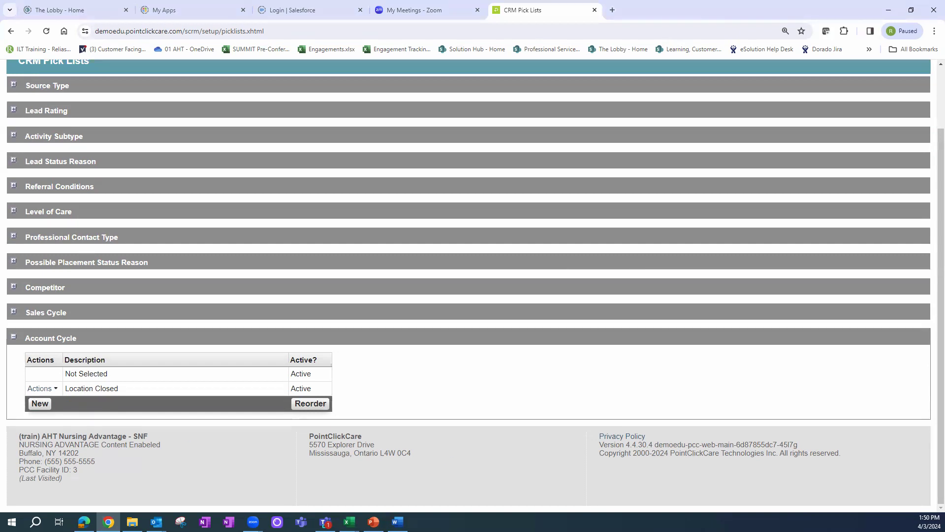
{"action": "left_click", "coordinate": [45, 409]}
{"action": "type", "text": "Name "}
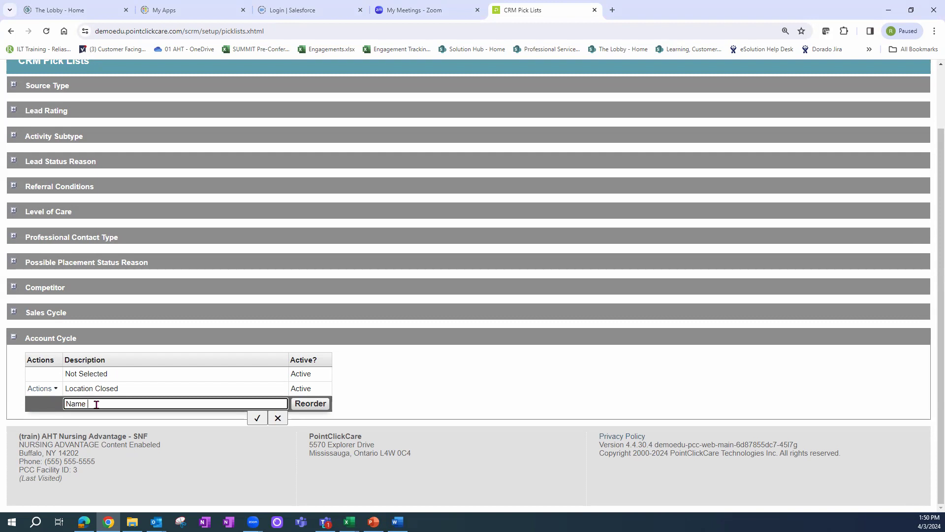
{"action": "type", "text": "has CHanged"}
{"action": "key", "text": "BackSpace"}
{"action": "key", "text": "BackSpace"}
{"action": "key", "text": "BackSpace"}
{"action": "key", "text": "BackSpace"}
{"action": "key", "text": "BackSpace"}
{"action": "key", "text": "BackSpace"}
{"action": "type", "text": "hanged"}
{"action": "left_click", "coordinate": [256, 419]}
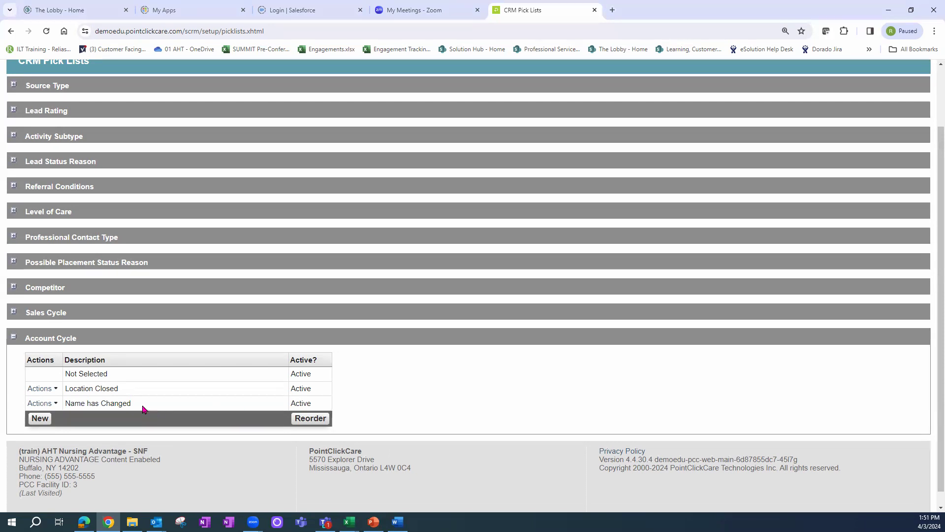
{"action": "left_click", "coordinate": [13, 338]}
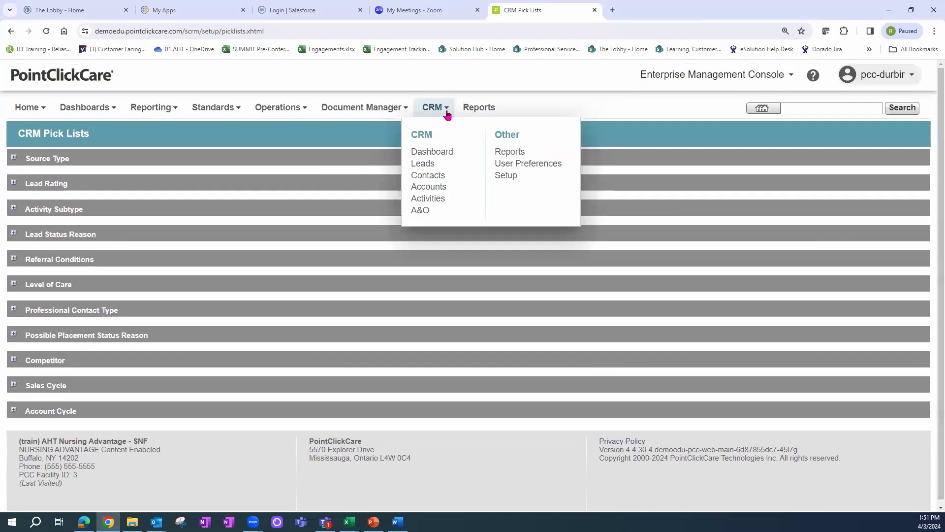
Step: Open Predefined Activities from the CRM setup and show those for the SNF Placement lead subject
{"action": "mouse_move", "coordinate": [432, 116]}
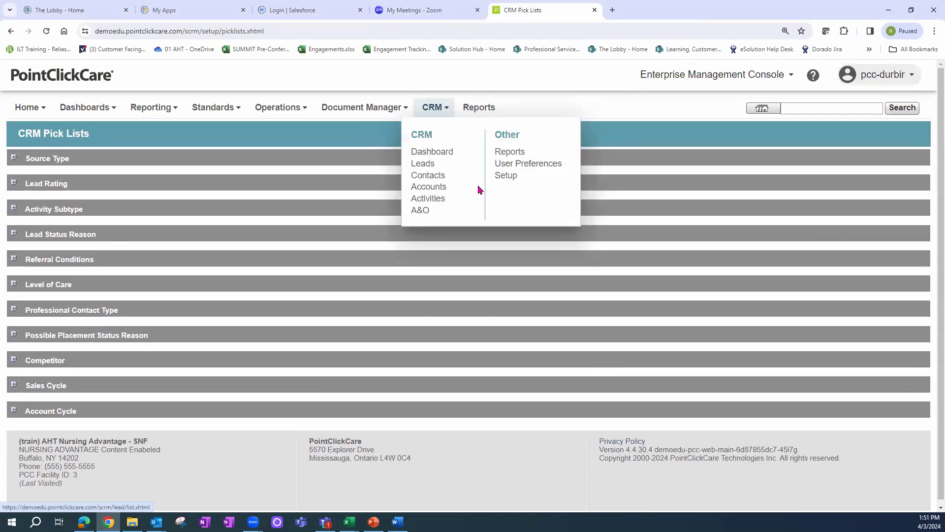
{"action": "left_click", "coordinate": [509, 175]}
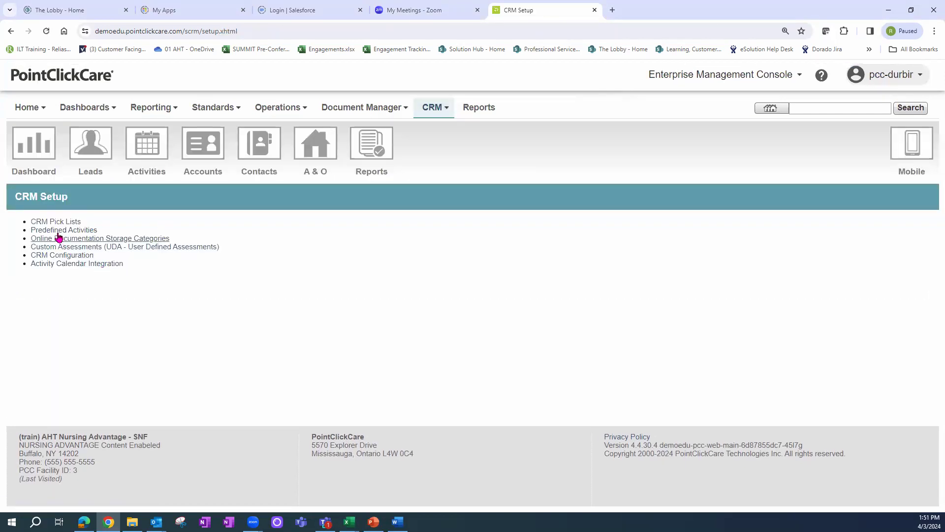
{"action": "left_click", "coordinate": [68, 233]}
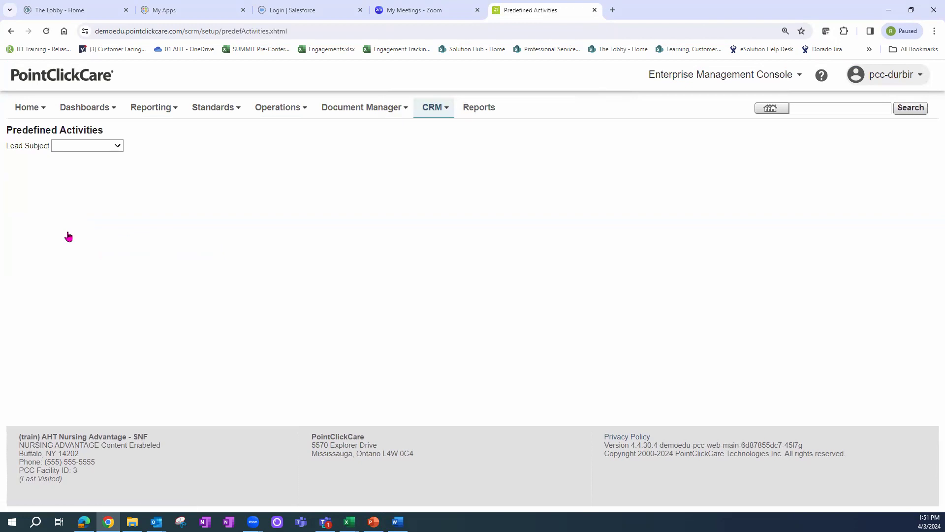
{"action": "left_click", "coordinate": [121, 149]}
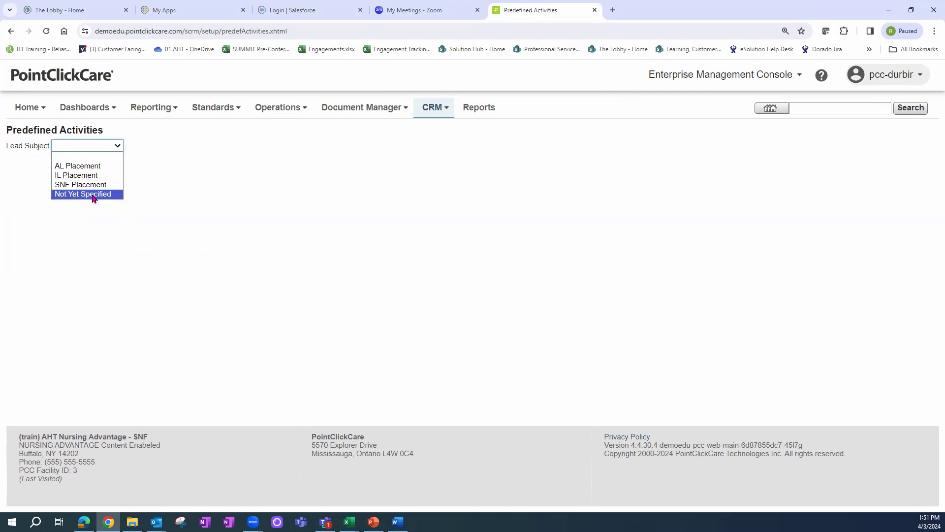
{"action": "left_click", "coordinate": [91, 185]}
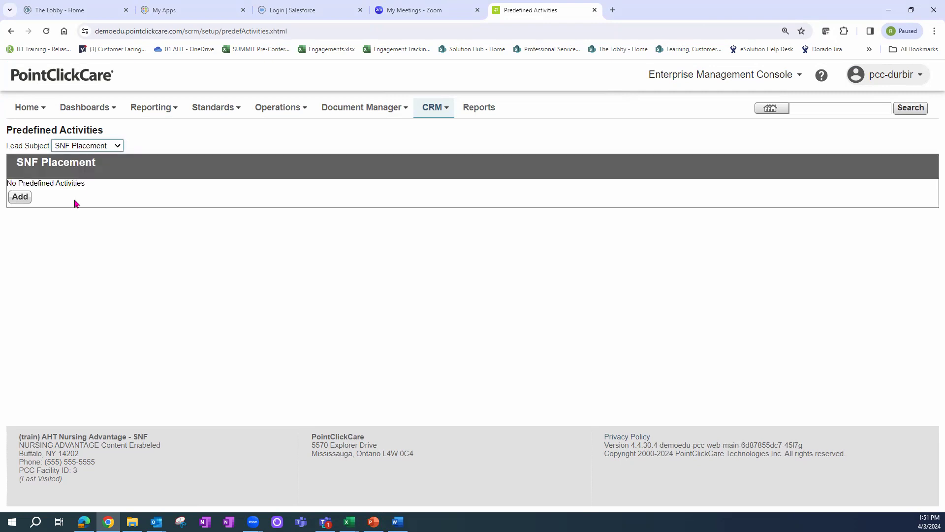
Step: Add and save an SNF Placement predefined Call with subject Initial Contact, due 1 day after the lead date, for the Lead
{"action": "left_click", "coordinate": [21, 198]}
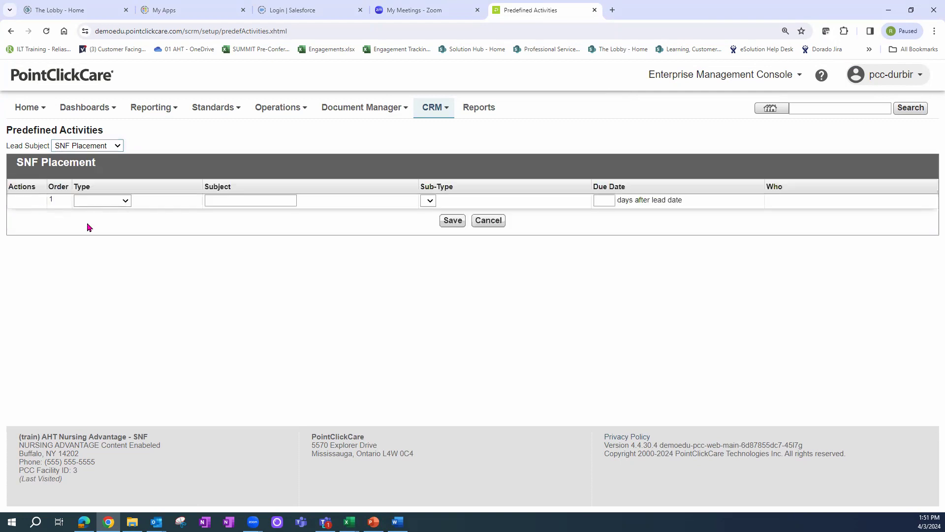
{"action": "left_click", "coordinate": [126, 201]}
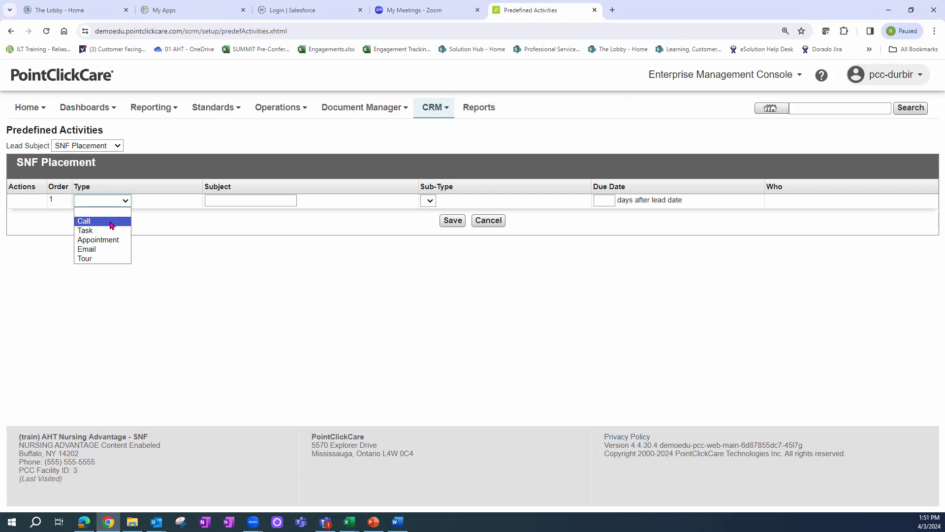
{"action": "left_click", "coordinate": [84, 221]}
{"action": "left_click", "coordinate": [242, 201]}
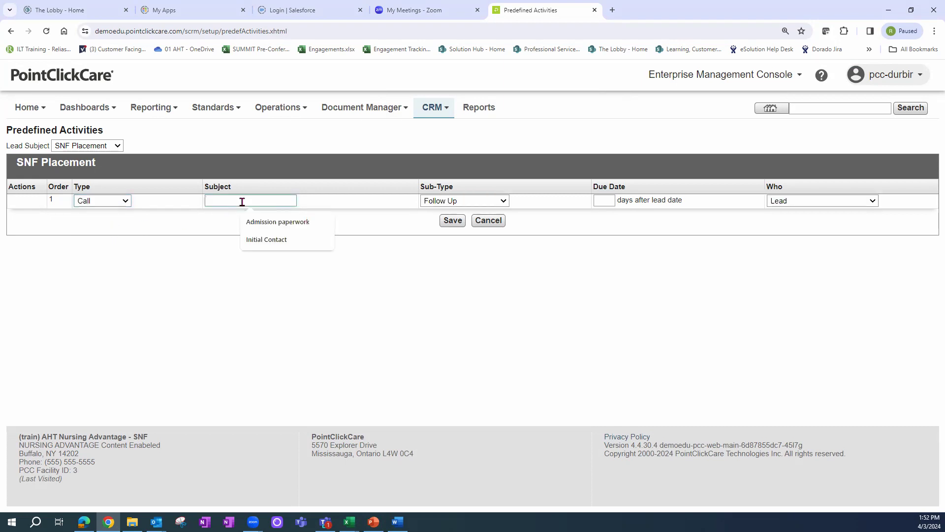
{"action": "left_click", "coordinate": [283, 242]}
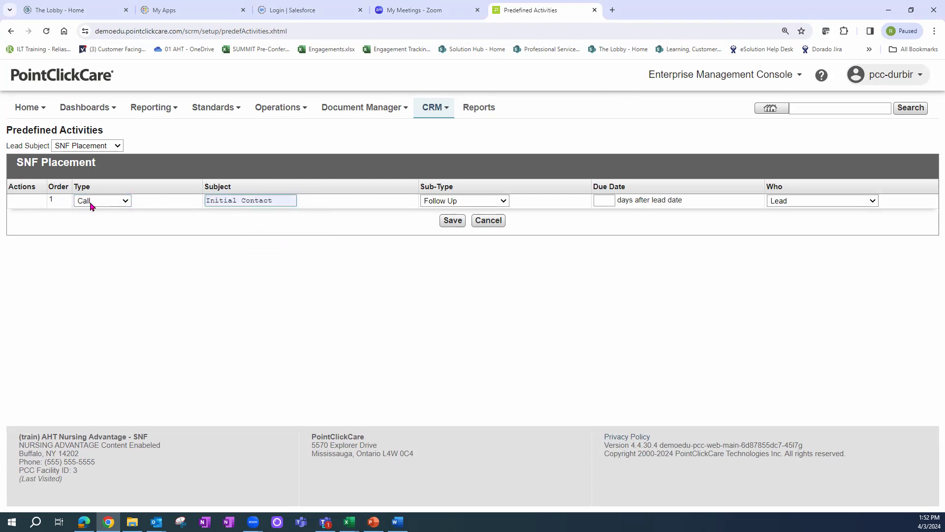
{"action": "left_click", "coordinate": [606, 202]}
{"action": "type", "text": "2"}
{"action": "key", "text": "BackSpace"}
{"action": "type", "text": "1"}
{"action": "left_click", "coordinate": [800, 200]}
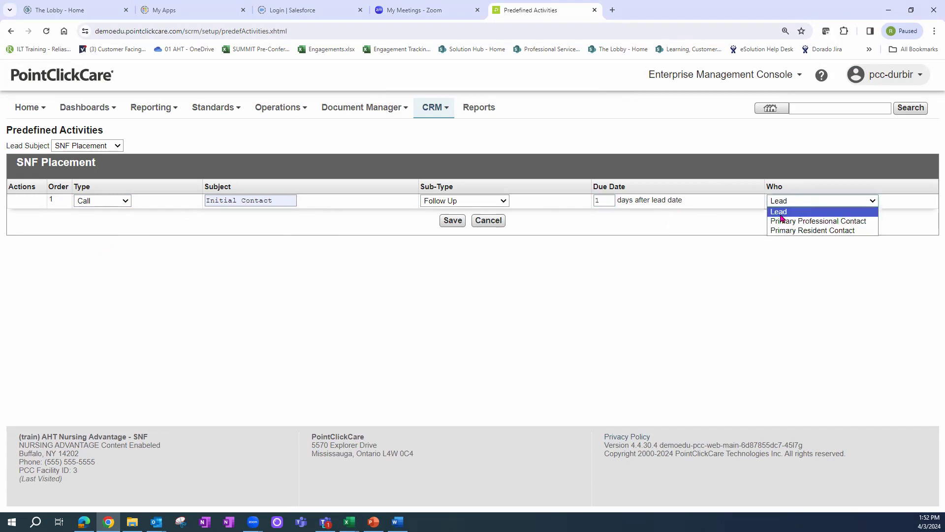
{"action": "left_click", "coordinate": [780, 214]}
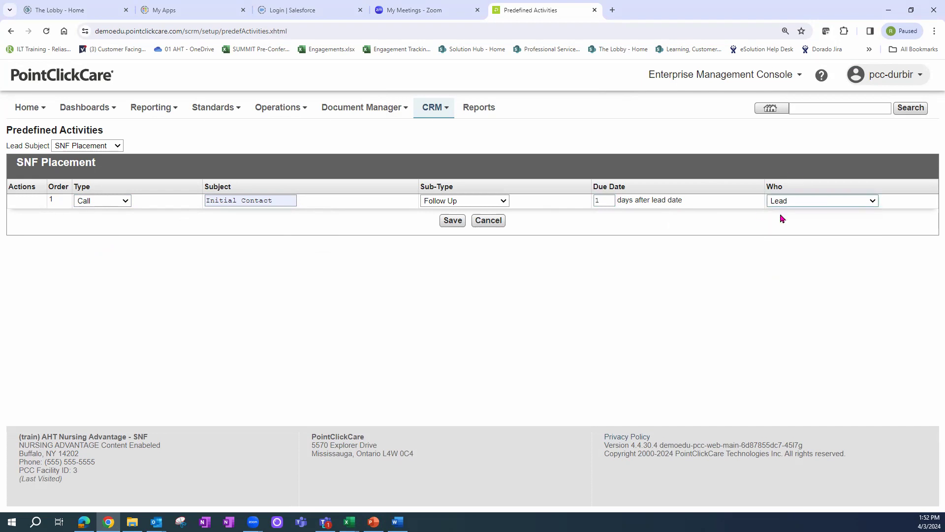
{"action": "left_click", "coordinate": [453, 221]}
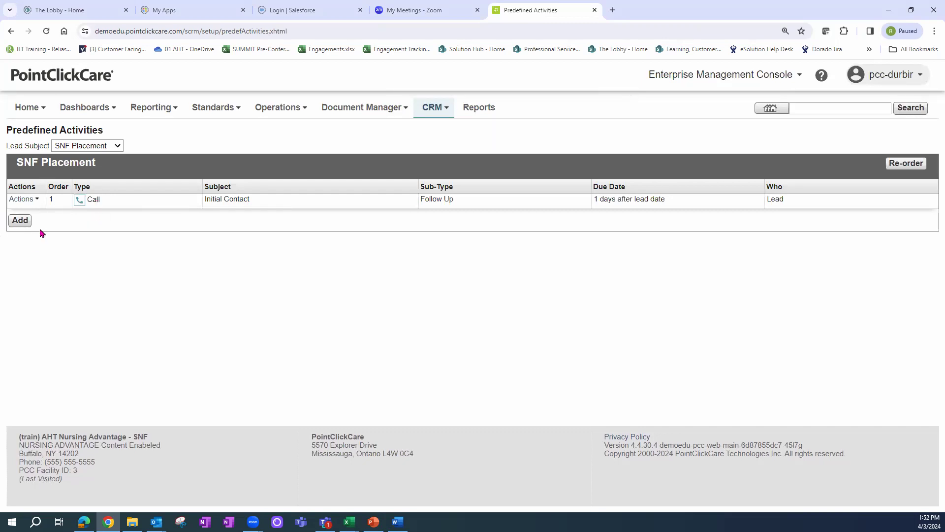
Step: Add and save a second SNF Placement activity of type Email with subject Follow Up, due 2 days after the last activity
{"action": "left_click", "coordinate": [22, 221]}
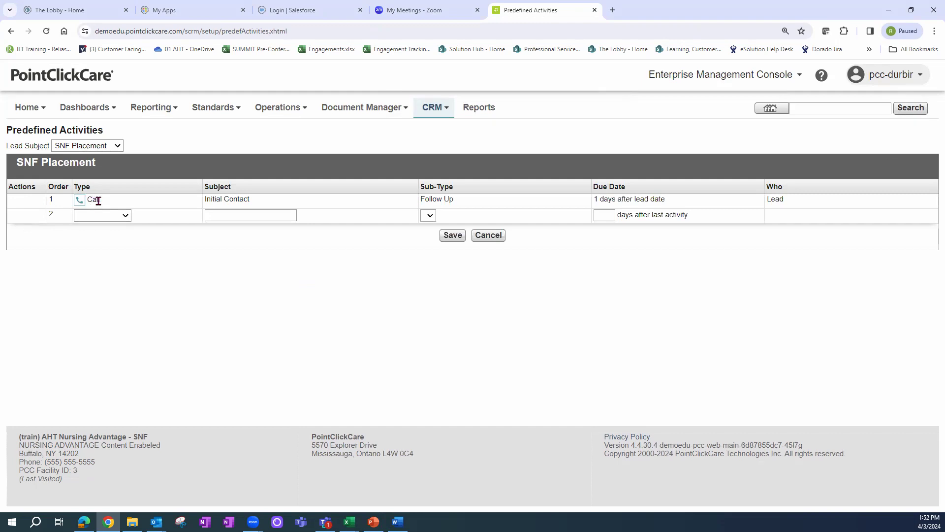
{"action": "left_click", "coordinate": [125, 216]}
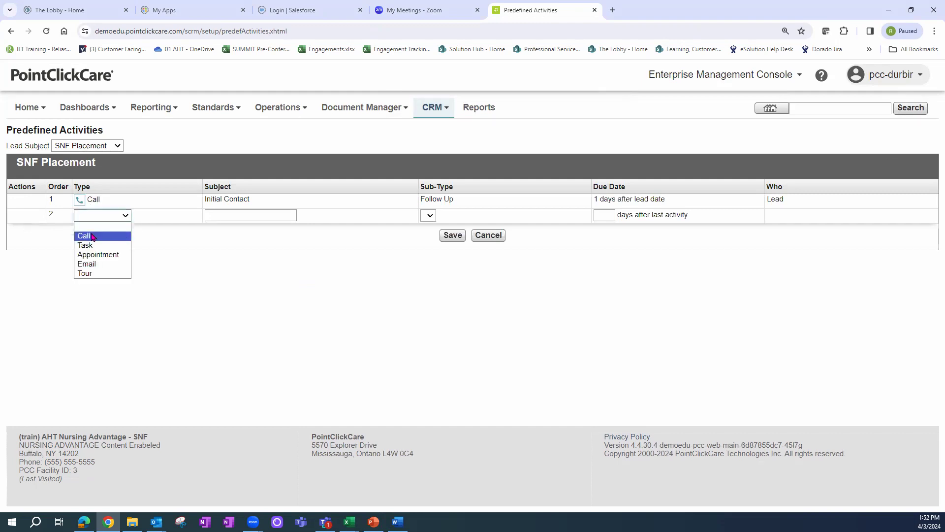
{"action": "left_click", "coordinate": [87, 264]}
{"action": "left_click", "coordinate": [213, 214]}
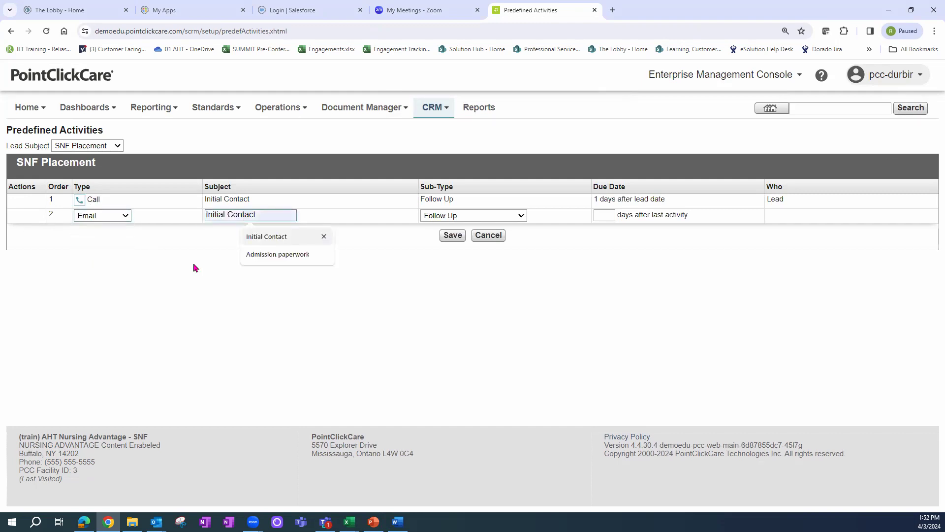
{"action": "type", "text": "Follow P"}
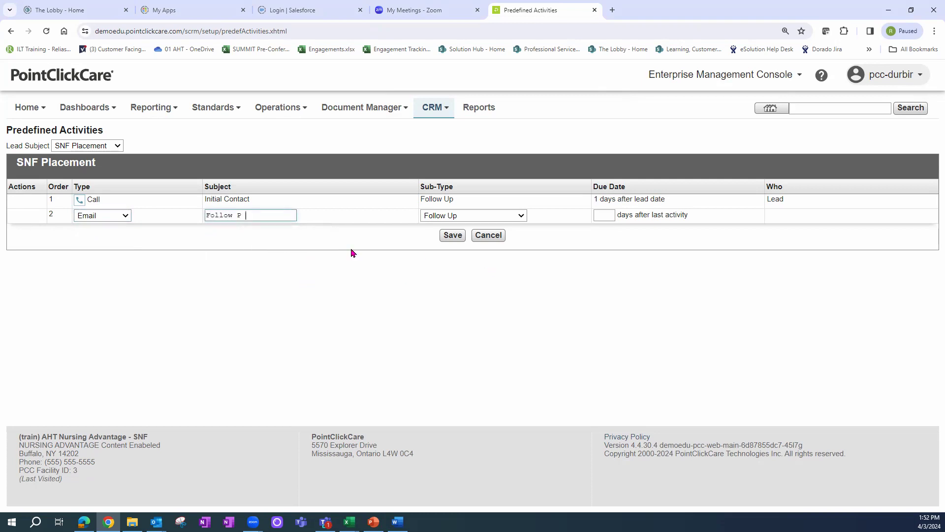
{"action": "type", "text": " Up"}
{"action": "left_click", "coordinate": [602, 215]}
{"action": "type", "text": "2"}
{"action": "left_click", "coordinate": [452, 235]}
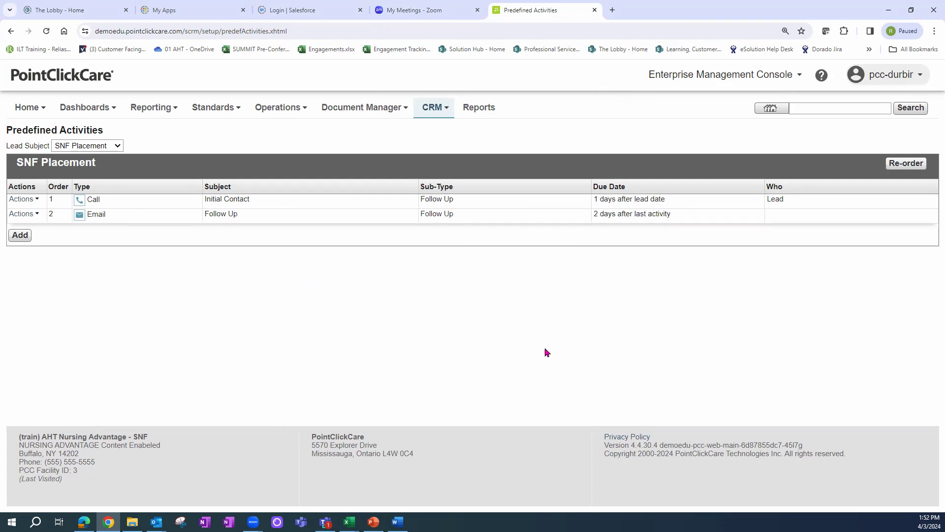
Step: Delete the Follow Up email and the Initial Contact call from the SNF Placement predefined activities
{"action": "left_click", "coordinate": [22, 216]}
{"action": "left_click", "coordinate": [23, 235]}
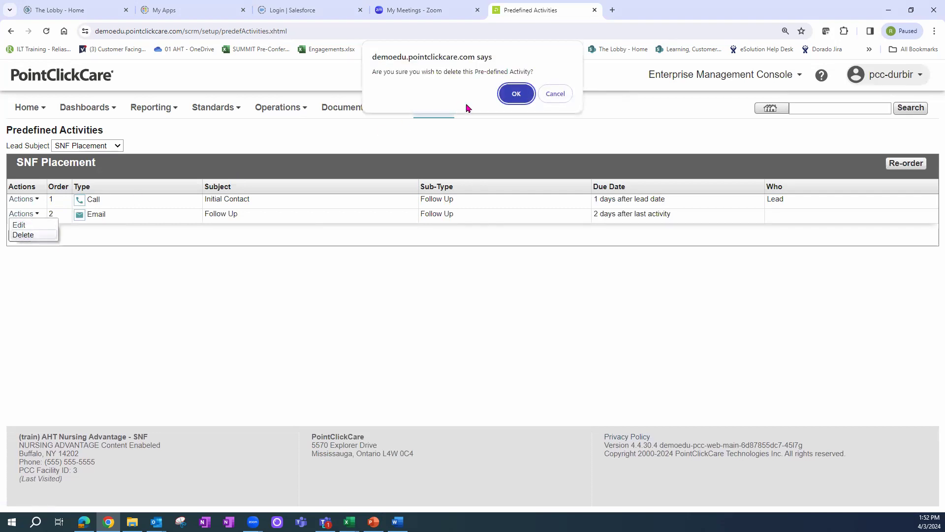
{"action": "left_click", "coordinate": [514, 94]}
{"action": "left_click", "coordinate": [22, 199]}
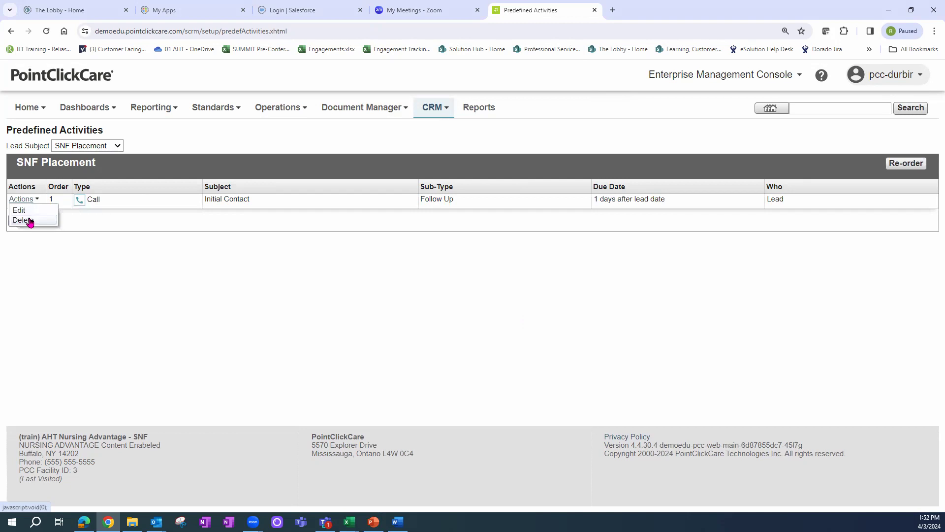
{"action": "left_click", "coordinate": [24, 220]}
{"action": "left_click", "coordinate": [513, 96]}
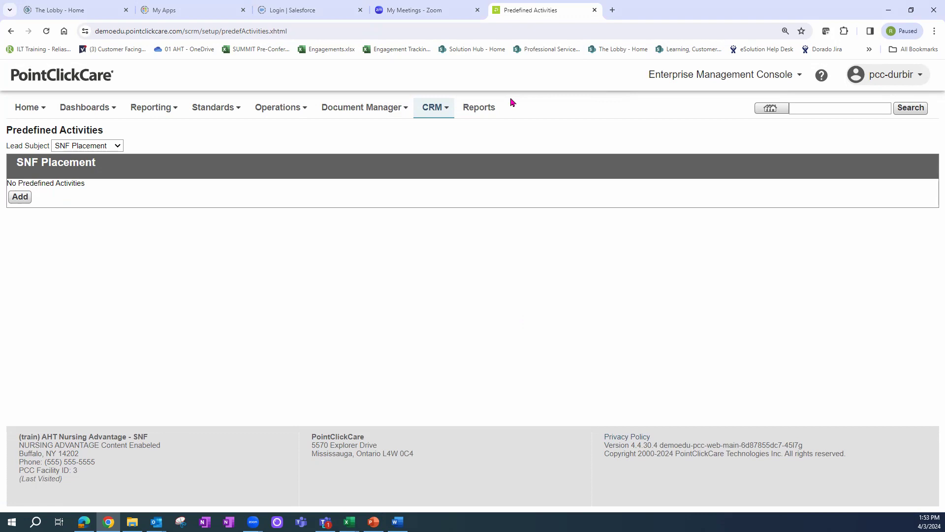
Step: Show the predefined activities for the AL Placement lead subject
{"action": "left_click", "coordinate": [119, 146]}
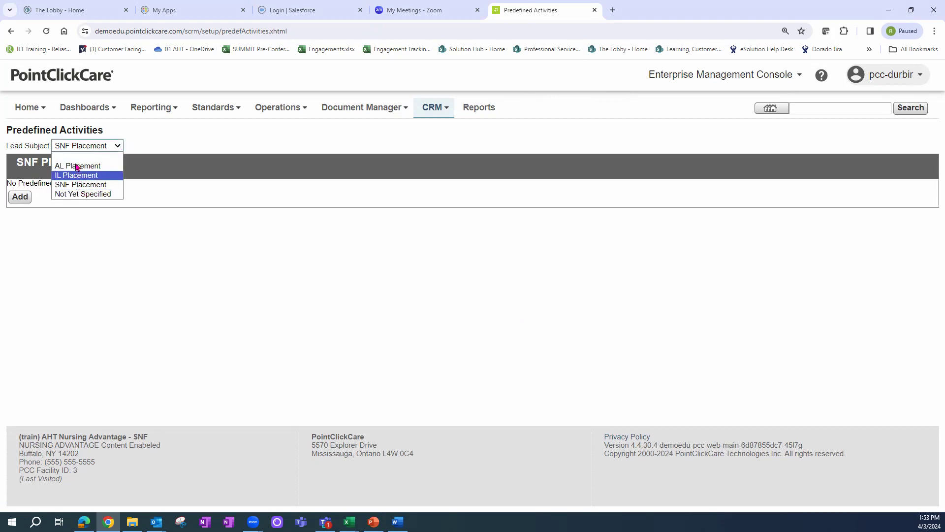
{"action": "left_click", "coordinate": [78, 166]}
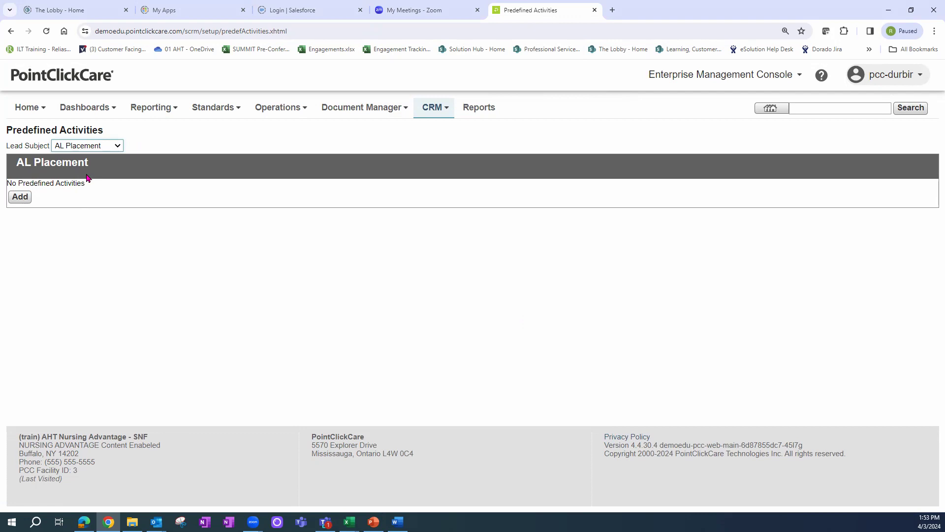
Step: Open the Online Documentation Storage Categories from the CRM setup and review the category descriptions and their Skilled Nursing Facility and Corporate scopes
{"action": "mouse_move", "coordinate": [436, 109]}
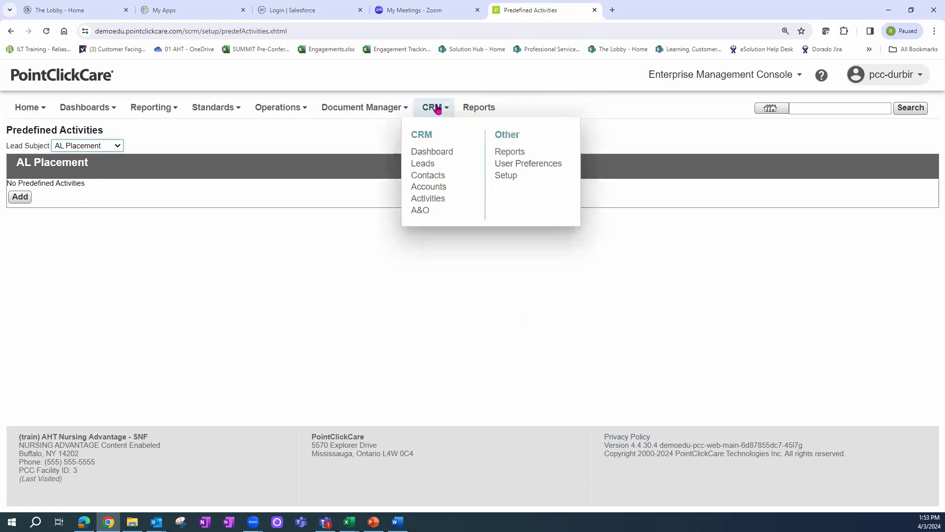
{"action": "left_click", "coordinate": [506, 175]}
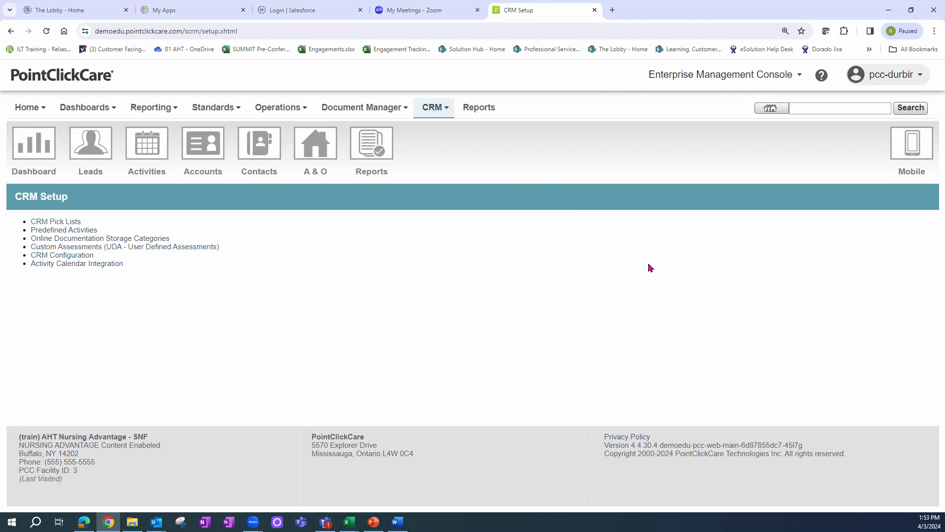
{"action": "left_click", "coordinate": [105, 240]}
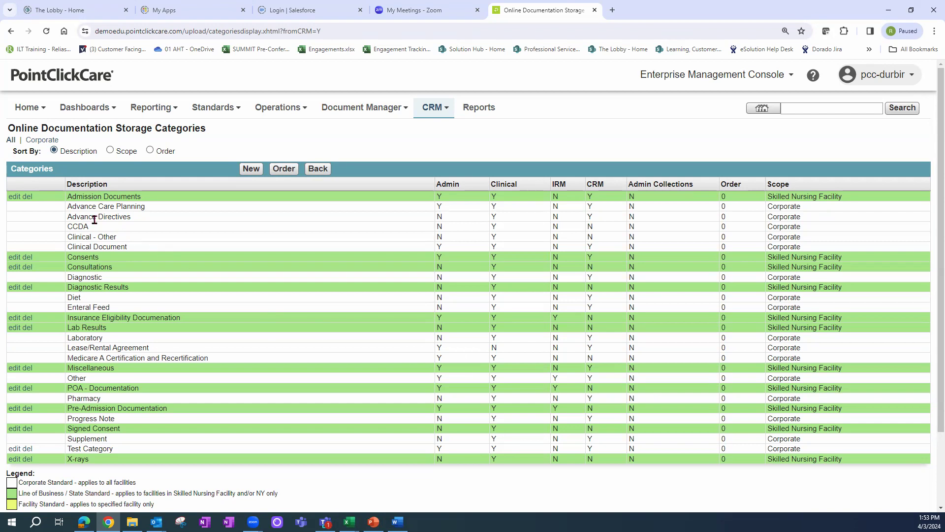
{"action": "left_click_drag", "start_coordinate": [72, 207], "coordinate": [127, 220]}
{"action": "left_click_drag", "start_coordinate": [63, 227], "coordinate": [105, 231]}
{"action": "left_click_drag", "start_coordinate": [776, 258], "coordinate": [843, 263]}
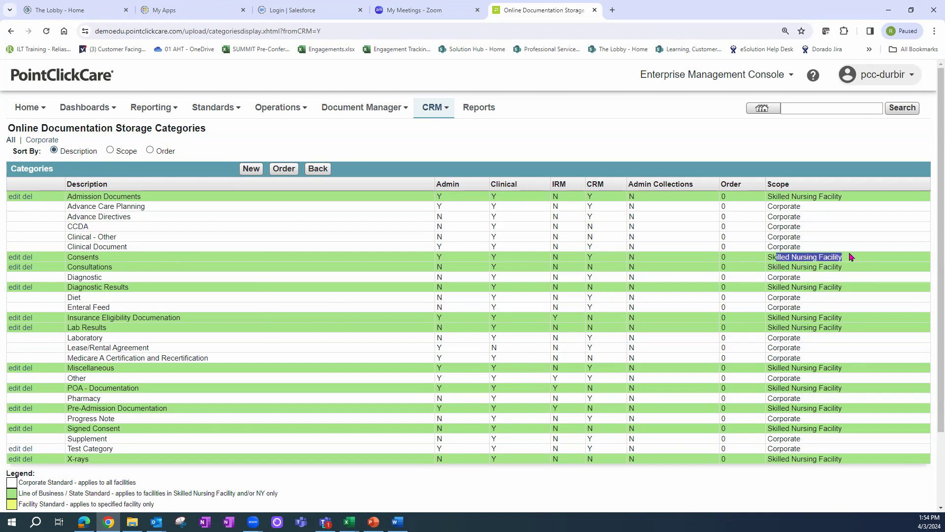
{"action": "left_click_drag", "start_coordinate": [767, 338], "coordinate": [796, 341]}
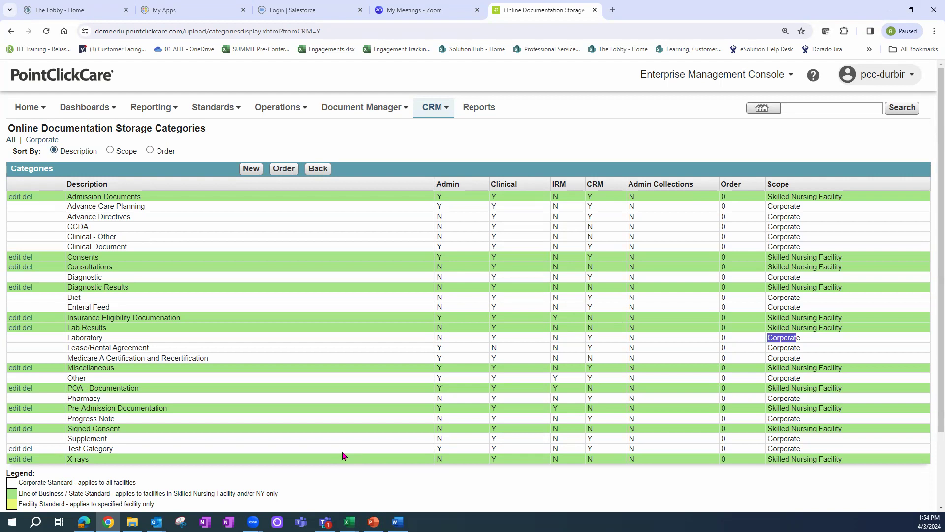
Step: Examine which storage categories are flagged Y or N for CRM and which Corporate categories overlap with the Skilled Nursing Facility ones
{"action": "left_click", "coordinate": [588, 196]}
{"action": "double_click", "coordinate": [589, 257]}
{"action": "left_click", "coordinate": [589, 290]}
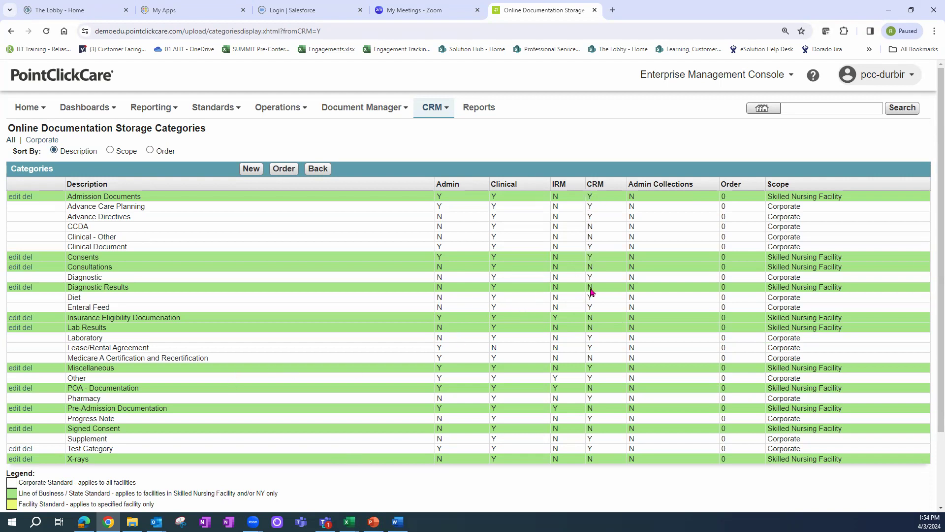
{"action": "double_click", "coordinate": [589, 317]}
{"action": "double_click", "coordinate": [590, 227]}
{"action": "left_click_drag", "start_coordinate": [71, 338], "coordinate": [129, 350]}
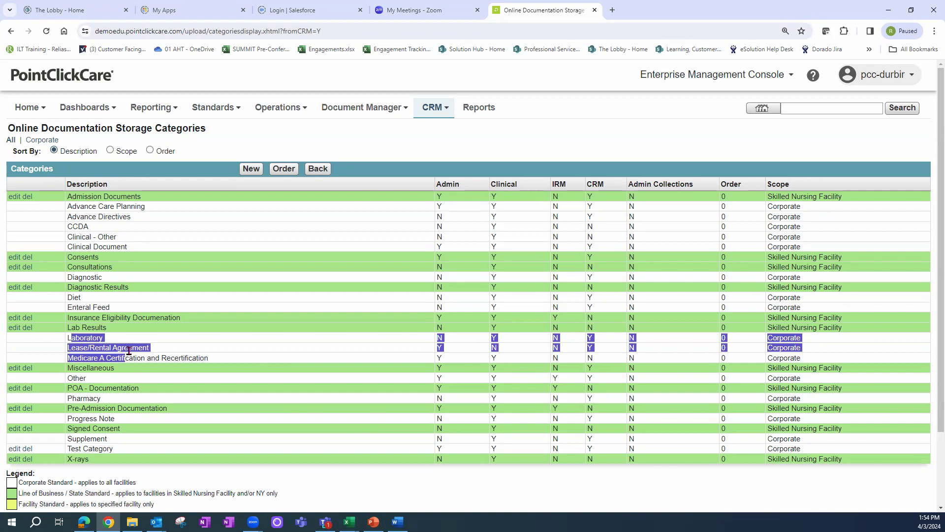
{"action": "left_click_drag", "start_coordinate": [68, 217], "coordinate": [187, 215]}
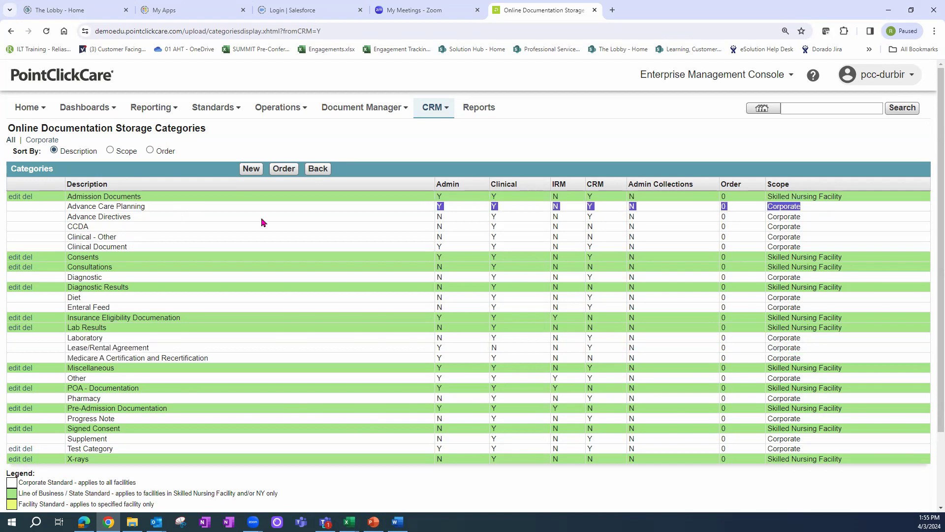
Step: Start a new online documentation storage category with the description Test Category #2
{"action": "left_click", "coordinate": [251, 169]}
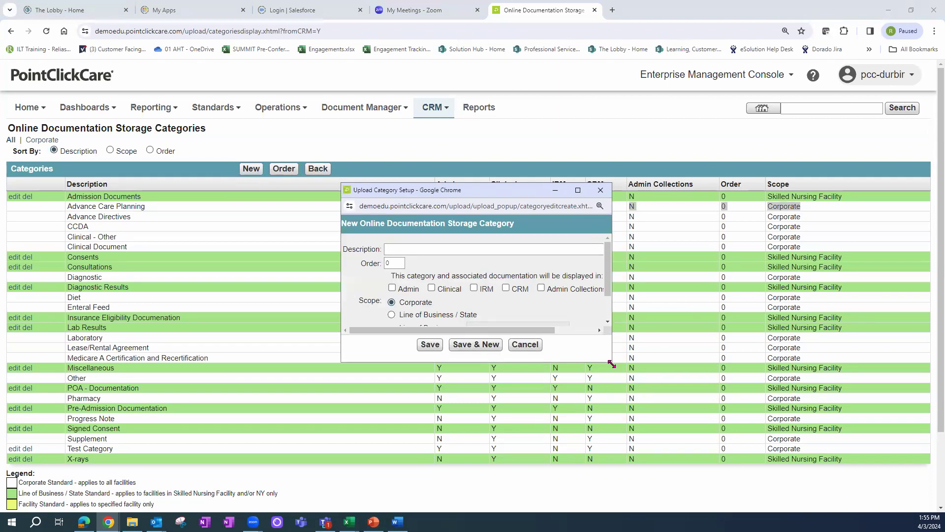
{"action": "left_click_drag", "start_coordinate": [612, 365], "coordinate": [776, 417]}
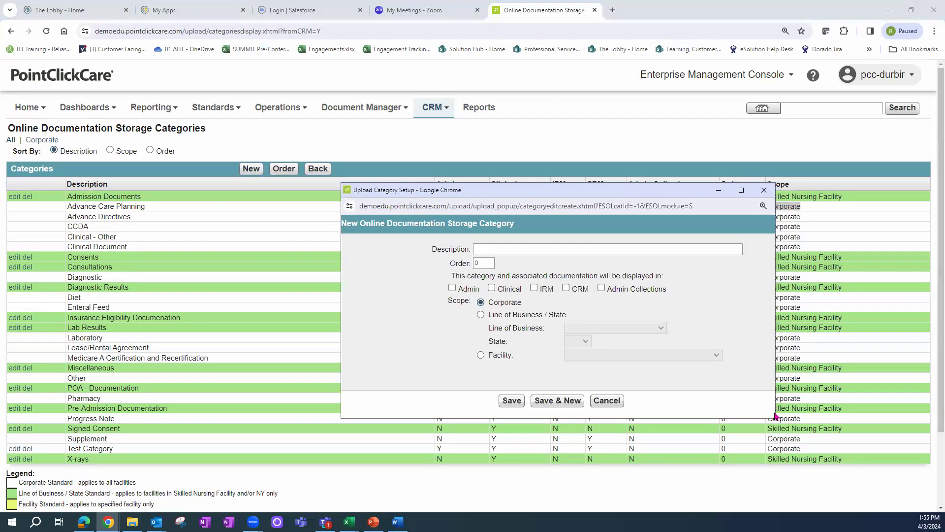
{"action": "left_click", "coordinate": [493, 250]}
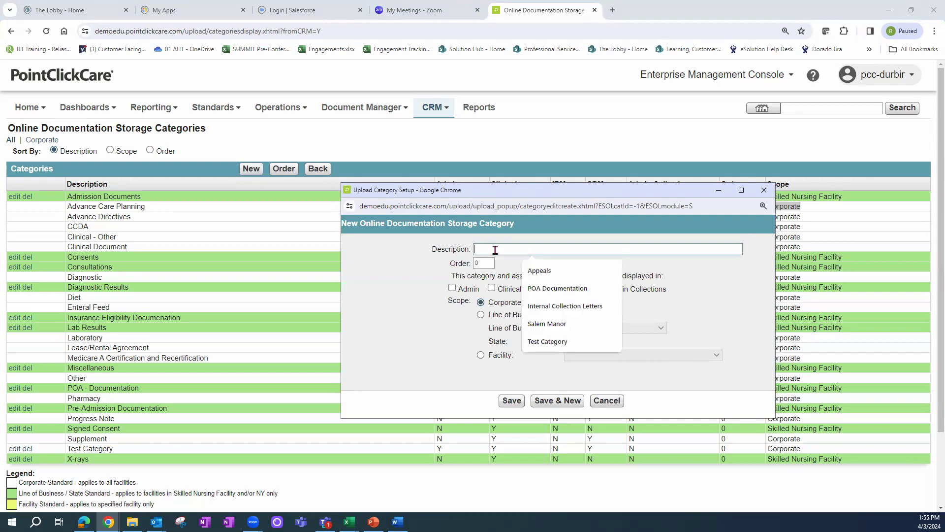
{"action": "type", "text": "Test"}
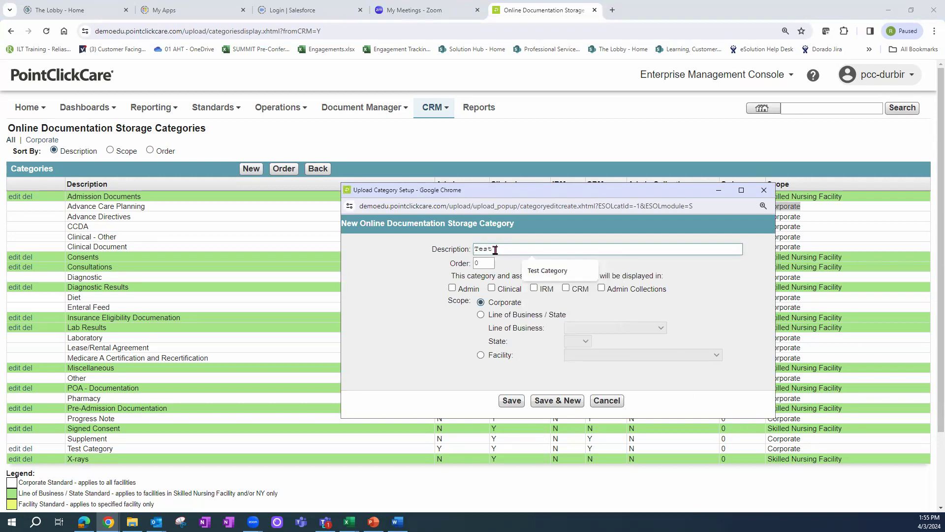
{"action": "left_click", "coordinate": [547, 271]}
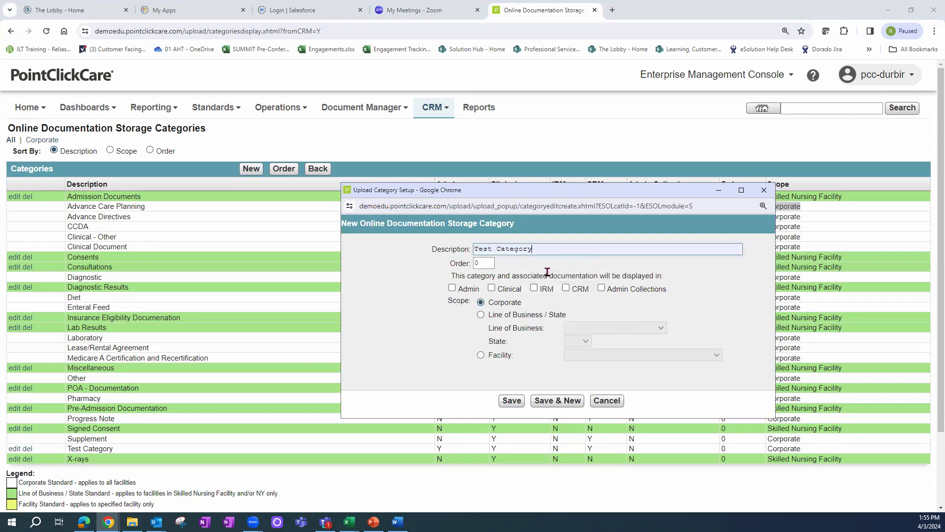
{"action": "type", "text": "#2"}
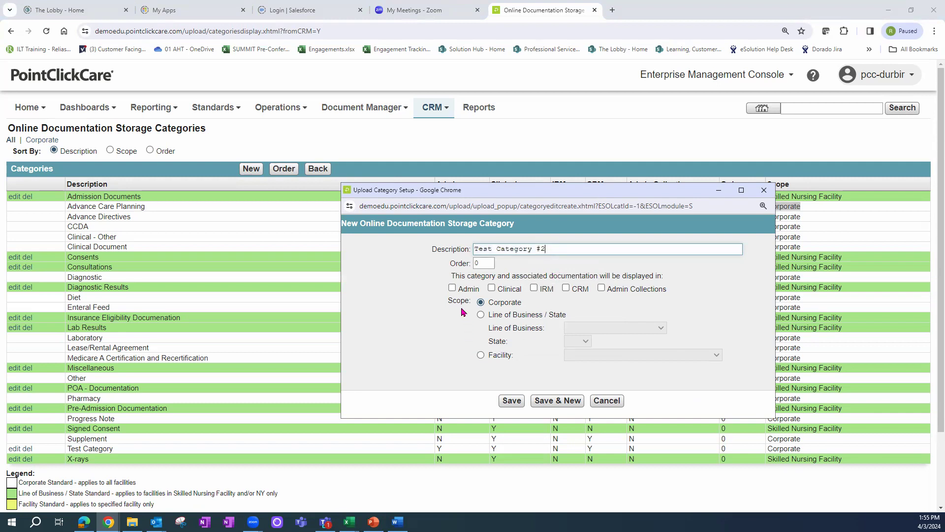
Step: Set the new category to be displayed in Admin, Clinical and CRM, and save it
{"action": "left_click", "coordinate": [452, 288]}
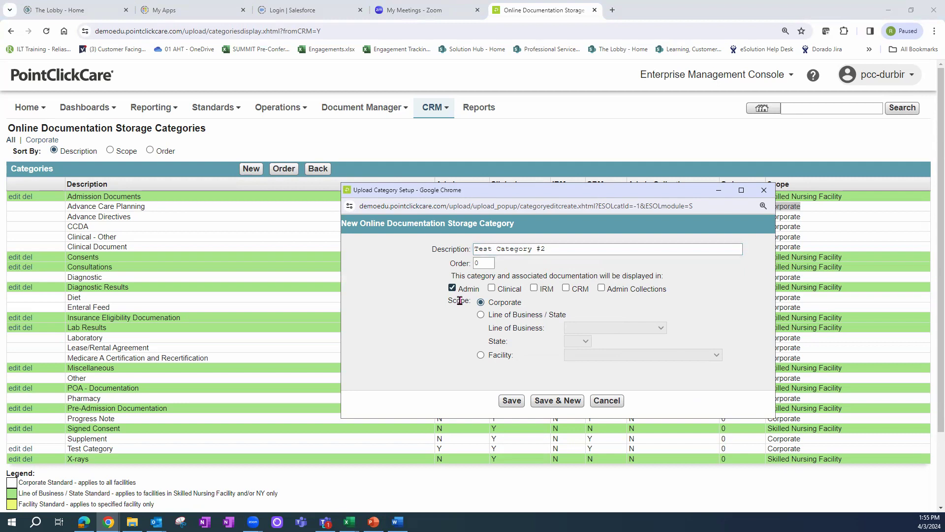
{"action": "left_click", "coordinate": [491, 288]}
{"action": "left_click", "coordinate": [566, 288]}
{"action": "left_click", "coordinate": [513, 401]}
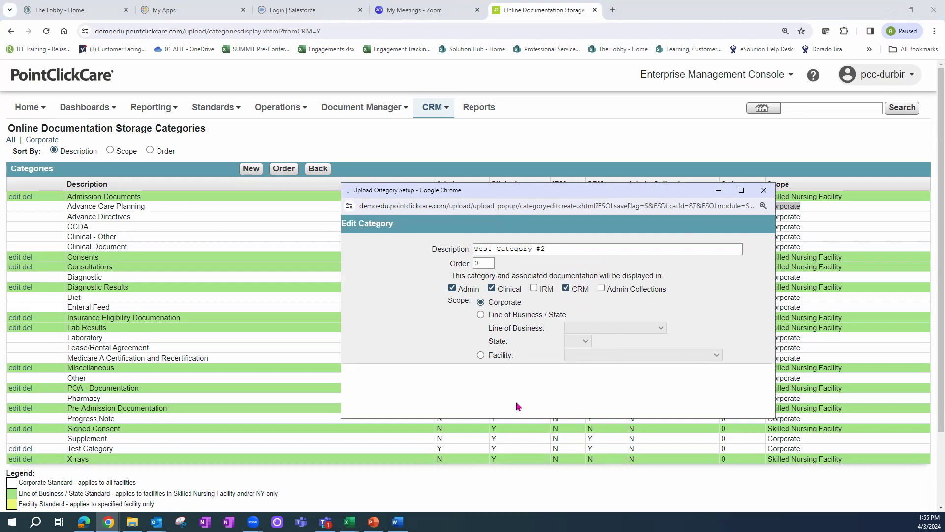
Step: Check the Test Category #2 entry in the category list along with its Admin Collections flag and CCDA's CRM flag
{"action": "left_click_drag", "start_coordinate": [71, 459], "coordinate": [140, 464]}
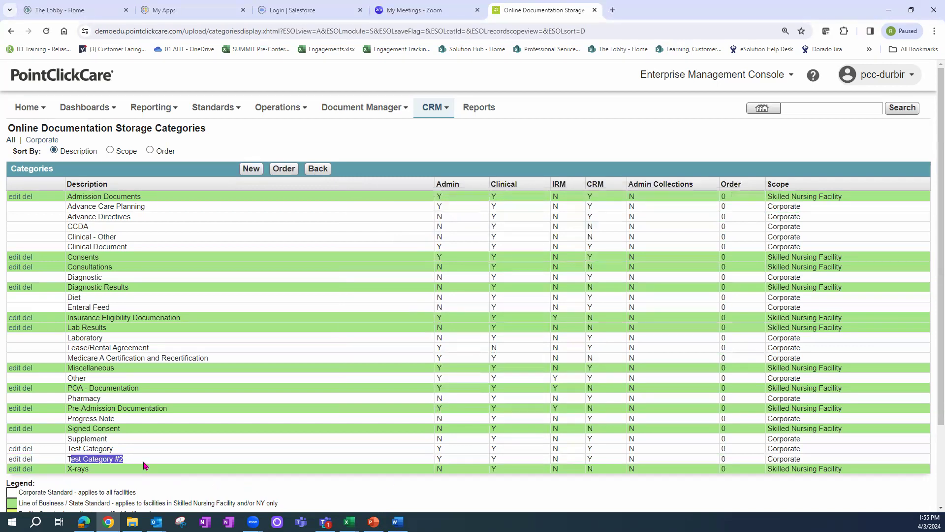
{"action": "left_click_drag", "start_coordinate": [628, 460], "coordinate": [647, 460]}
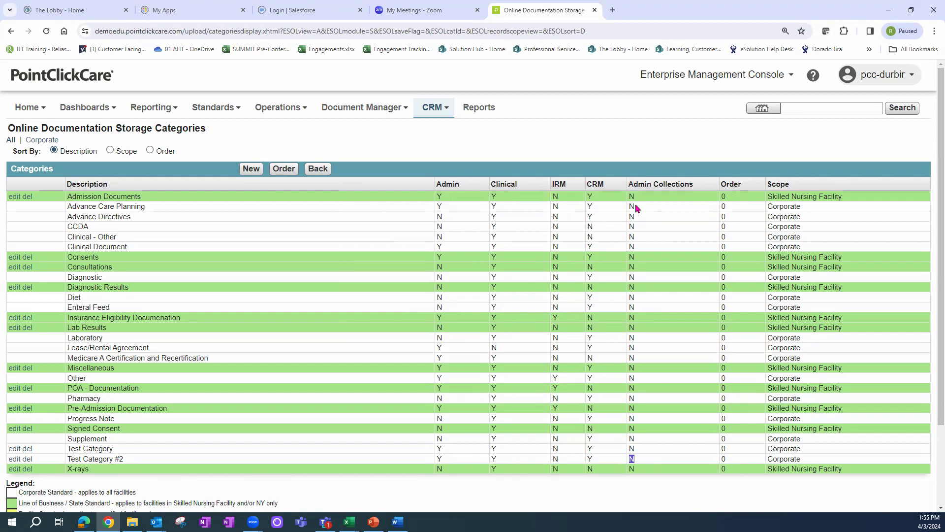
{"action": "double_click", "coordinate": [590, 226]}
Step: Open the Custom Assessments library from the CRM setup and review the IRM / CRM assessments, including the on-line System ones
{"action": "mouse_move", "coordinate": [439, 113]}
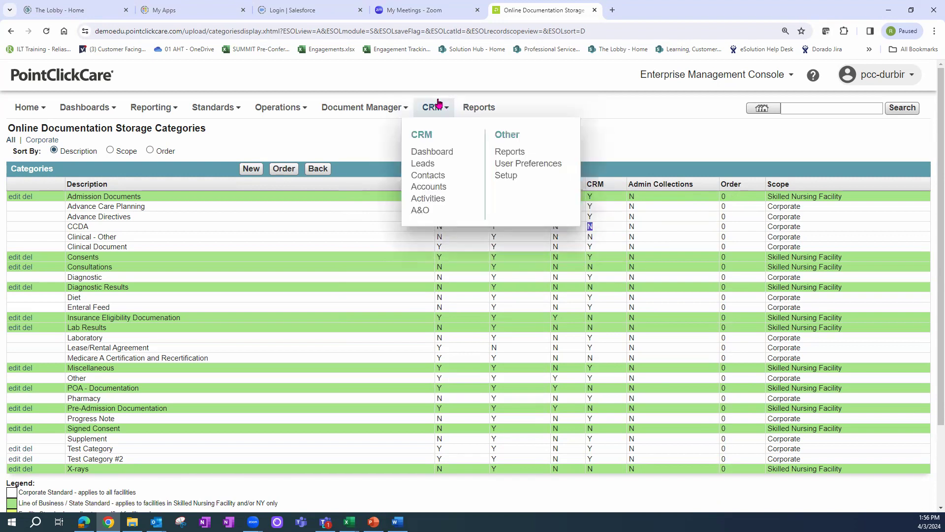
{"action": "left_click", "coordinate": [502, 175]}
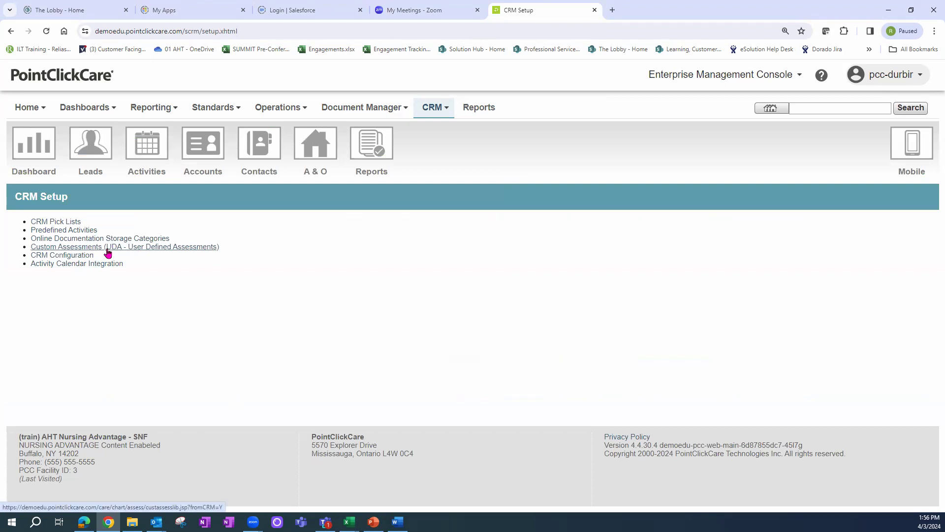
{"action": "left_click", "coordinate": [142, 252]}
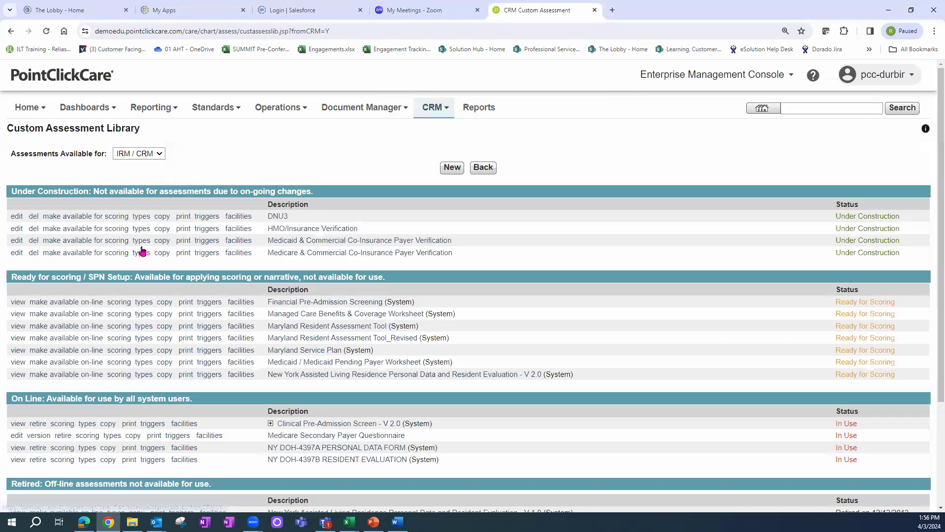
{"action": "scroll", "coordinate": [932, 222], "scroll_direction": "down", "scroll_amount": 1}
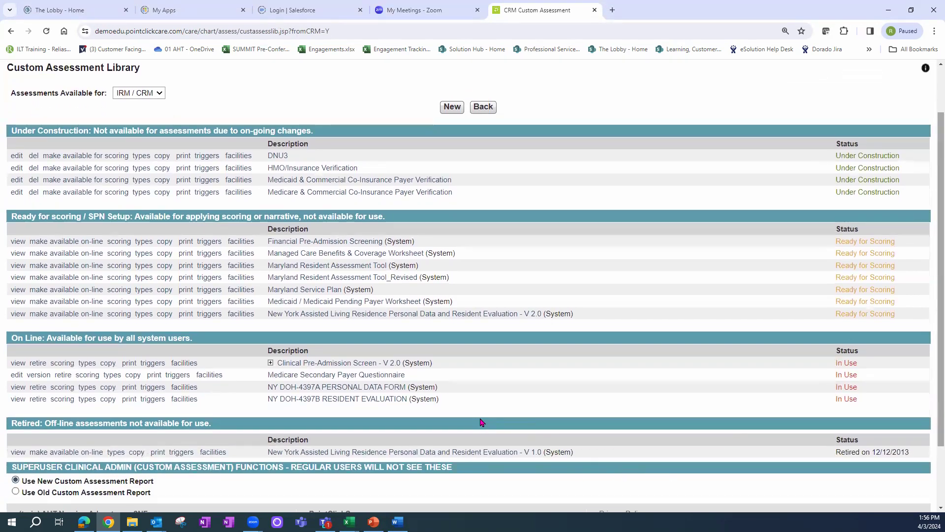
{"action": "left_click_drag", "start_coordinate": [411, 363], "coordinate": [433, 363]}
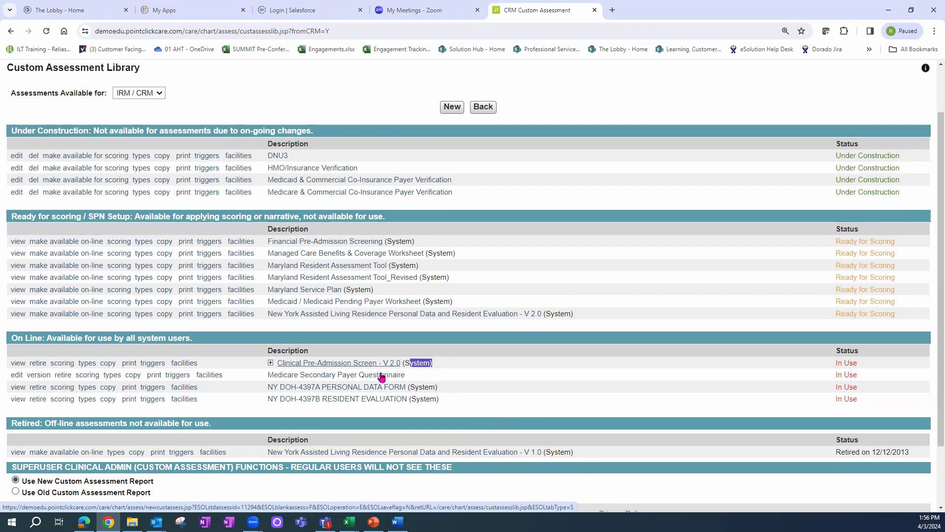
Step: Inspect the settings of the Clinical Pre-Admission Screen and the Medicare Secondary Payer Questionnaire without changing them
{"action": "left_click", "coordinate": [334, 365]}
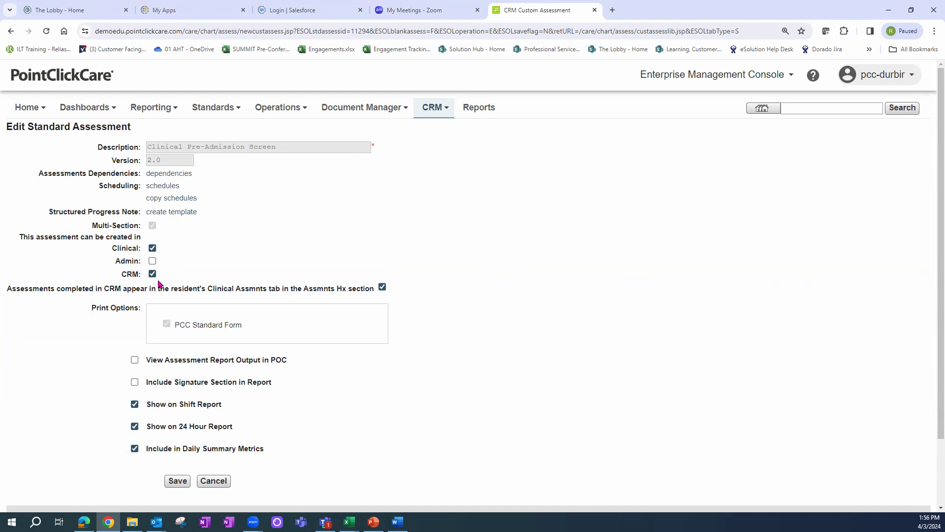
{"action": "left_click", "coordinate": [216, 480]}
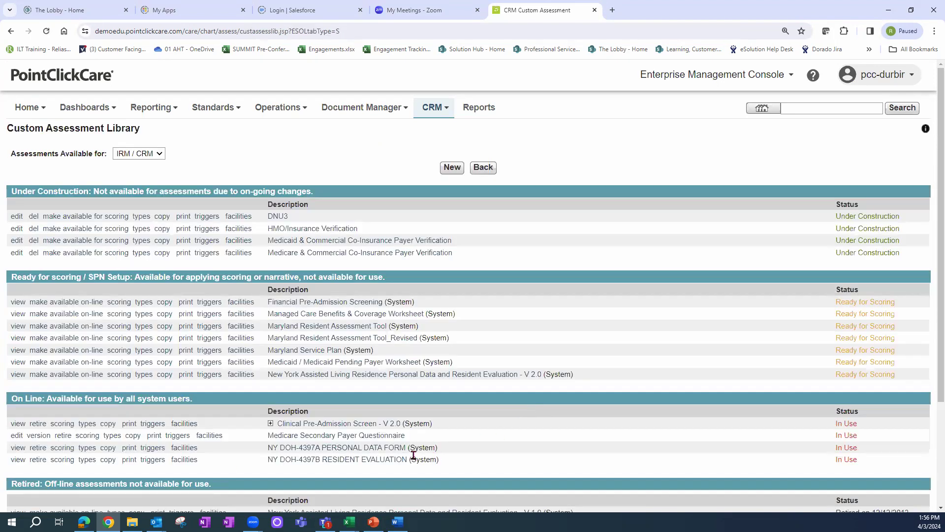
{"action": "left_click", "coordinate": [318, 436]}
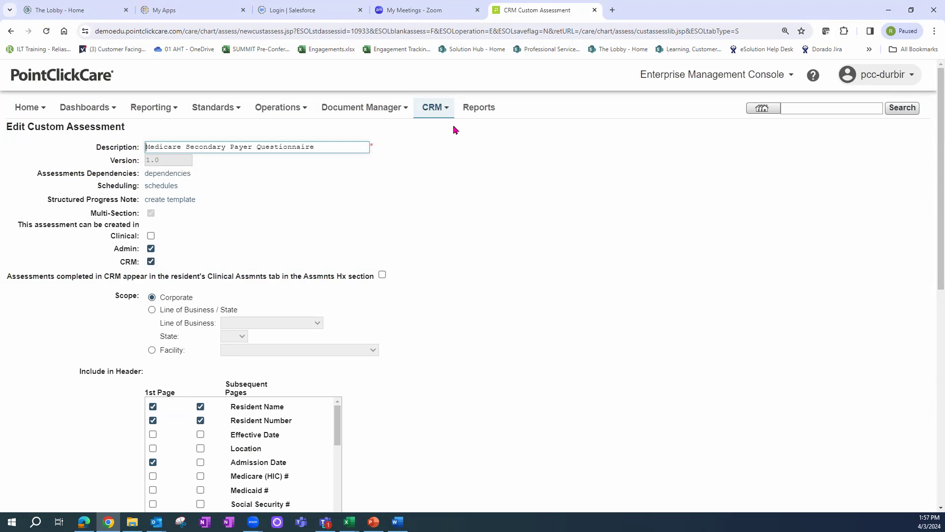
Step: Open the CRM Configuration from the CRM setup and review the Mandatory Activity for New Lead and Automatic Possible Placement for Leads options
{"action": "left_click", "coordinate": [433, 108]}
{"action": "left_click", "coordinate": [506, 176]}
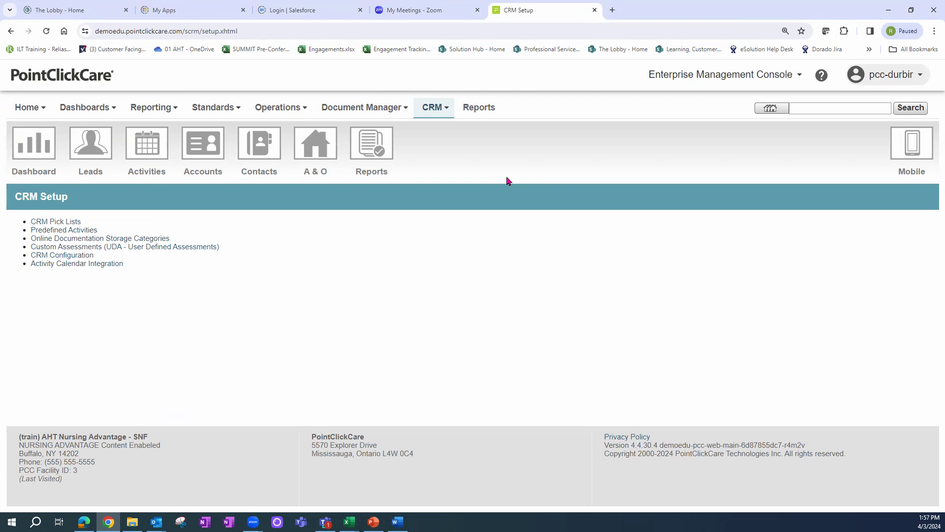
{"action": "left_click", "coordinate": [78, 256]}
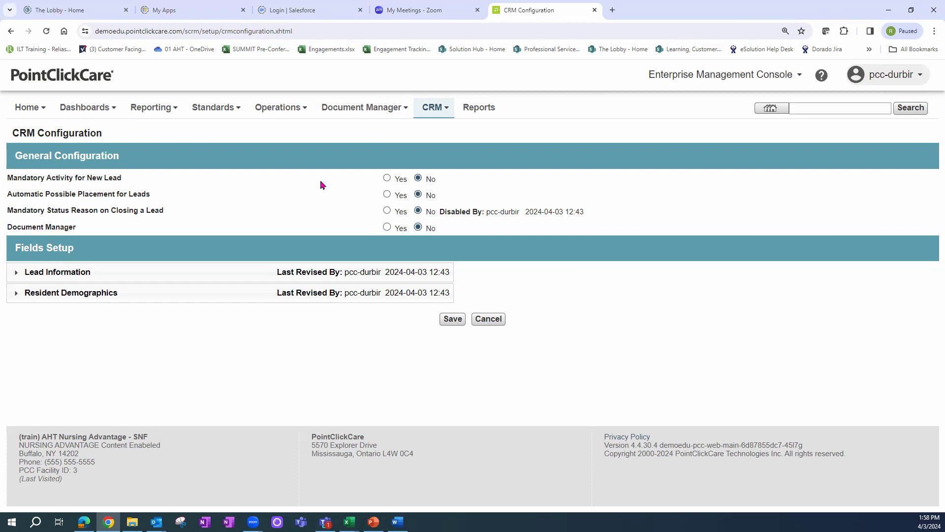
{"action": "left_click", "coordinate": [386, 178]}
{"action": "left_click", "coordinate": [418, 178]}
{"action": "left_click_drag", "start_coordinate": [39, 194], "coordinate": [127, 192]}
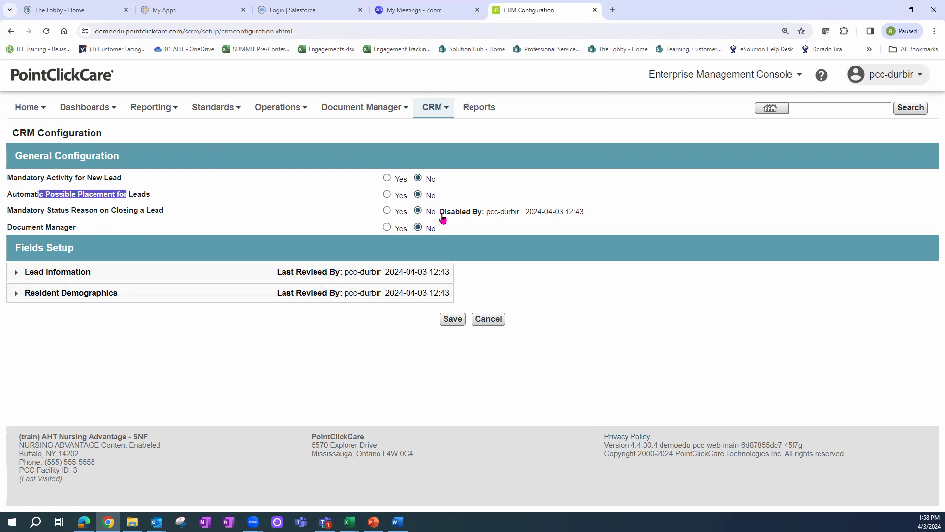
Step: Set Mandatory Status Reason on Closing a Lead to Yes and save, and set Document Manager to Yes in the reopened CRM Configuration
{"action": "left_click", "coordinate": [388, 210]}
{"action": "left_click", "coordinate": [452, 320]}
{"action": "left_click", "coordinate": [88, 256]}
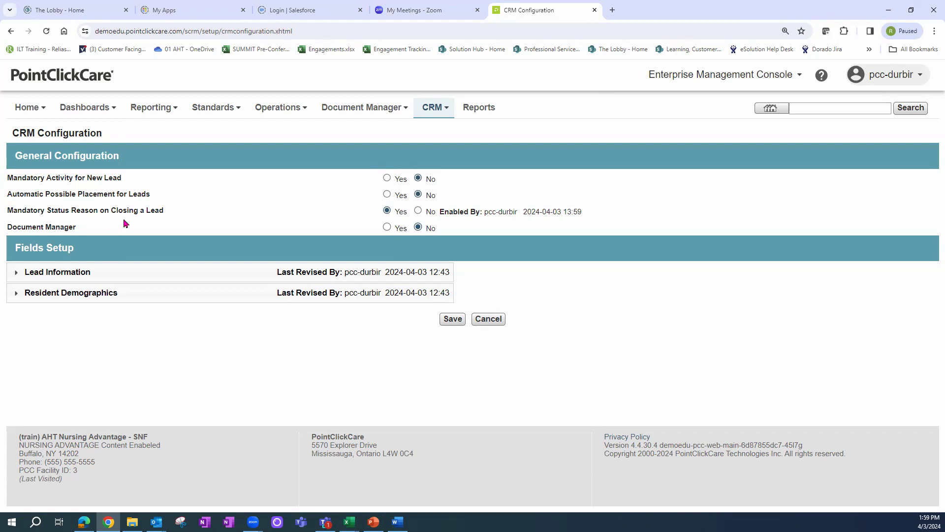
{"action": "left_click", "coordinate": [388, 228]}
Step: Mark Status and Payer Type as mandatory in the Lead Information fields setup
{"action": "left_click", "coordinate": [16, 274]}
{"action": "scroll", "coordinate": [932, 201], "scroll_direction": "down", "scroll_amount": 1}
{"action": "scroll", "coordinate": [932, 201], "scroll_direction": "down", "scroll_amount": 3}
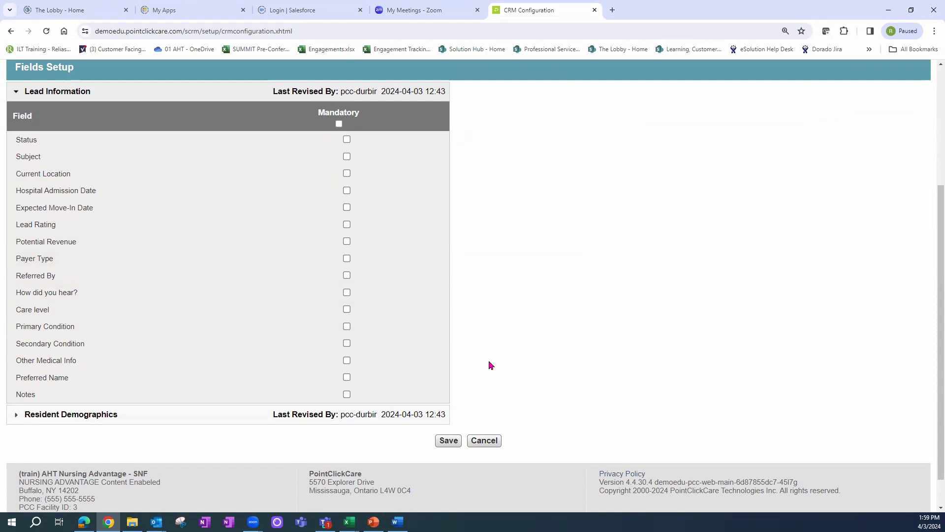
{"action": "left_click", "coordinate": [347, 139]}
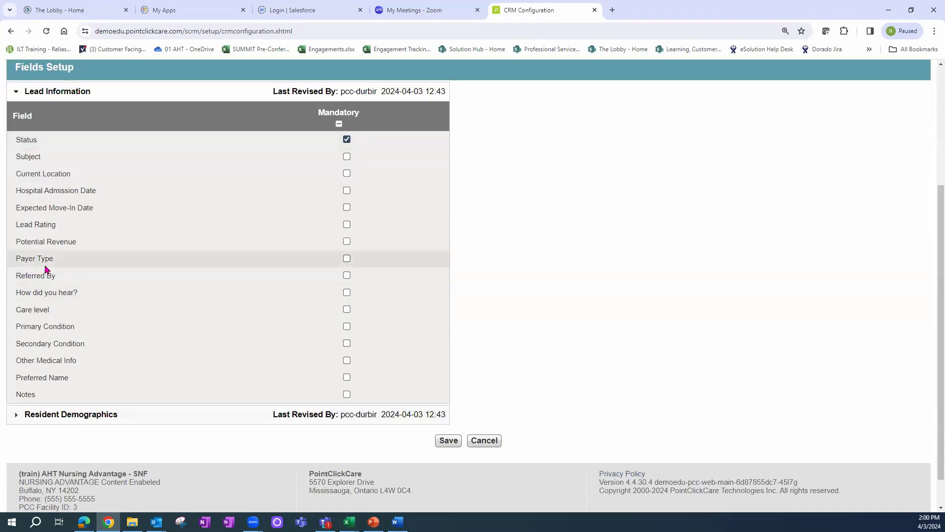
{"action": "left_click", "coordinate": [346, 258]}
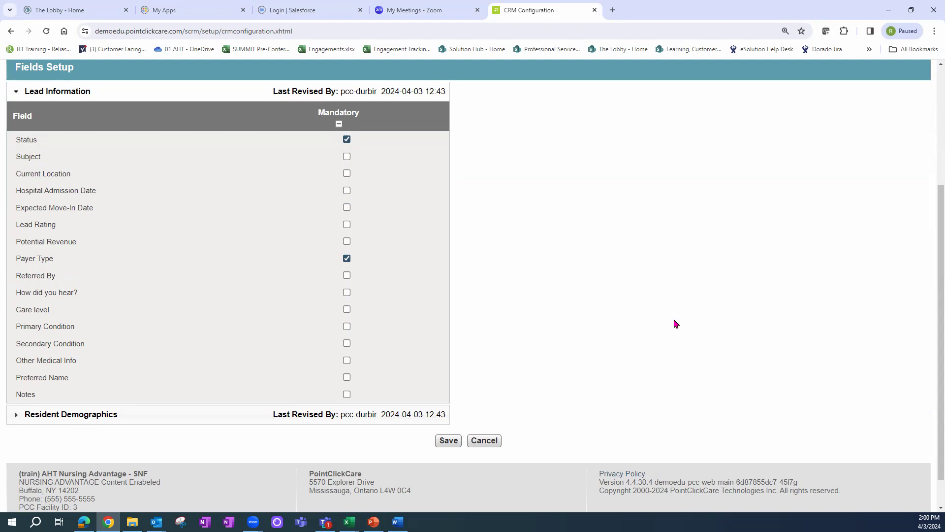
Step: Review the Resident Demographics fields that can be made mandatory, trying the option on SSN and clearing it, and return to the Lead Information fields
{"action": "left_click", "coordinate": [17, 417]}
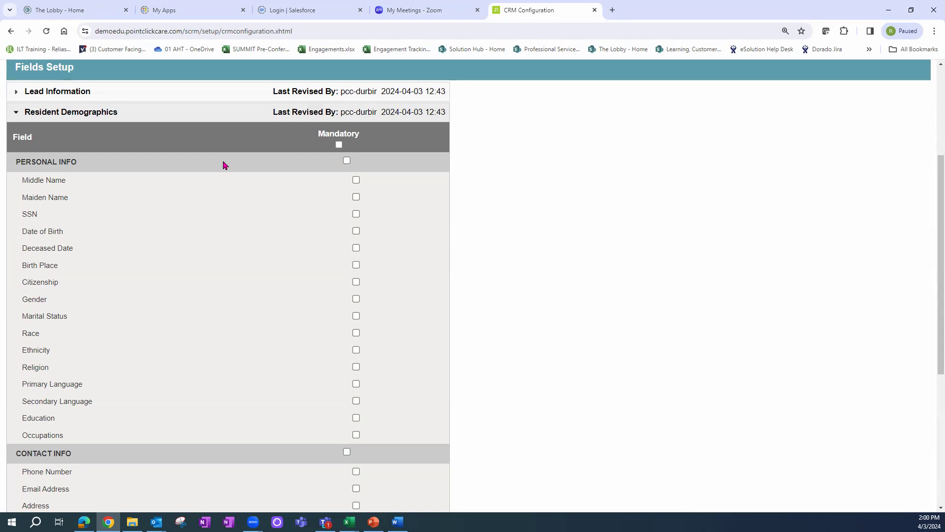
{"action": "left_click", "coordinate": [356, 214]}
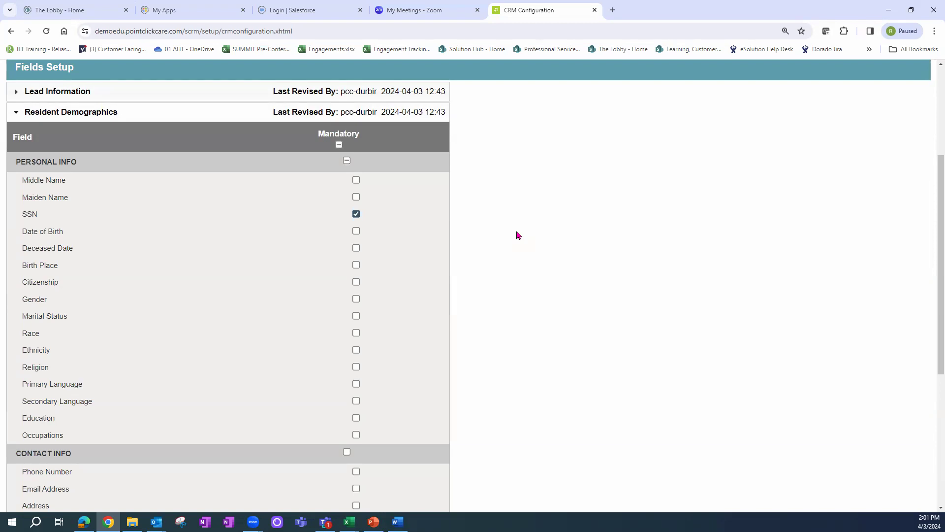
{"action": "left_click", "coordinate": [356, 214]}
{"action": "scroll", "coordinate": [932, 238], "scroll_direction": "down", "scroll_amount": 2}
{"action": "scroll", "coordinate": [932, 238], "scroll_direction": "down", "scroll_amount": 2}
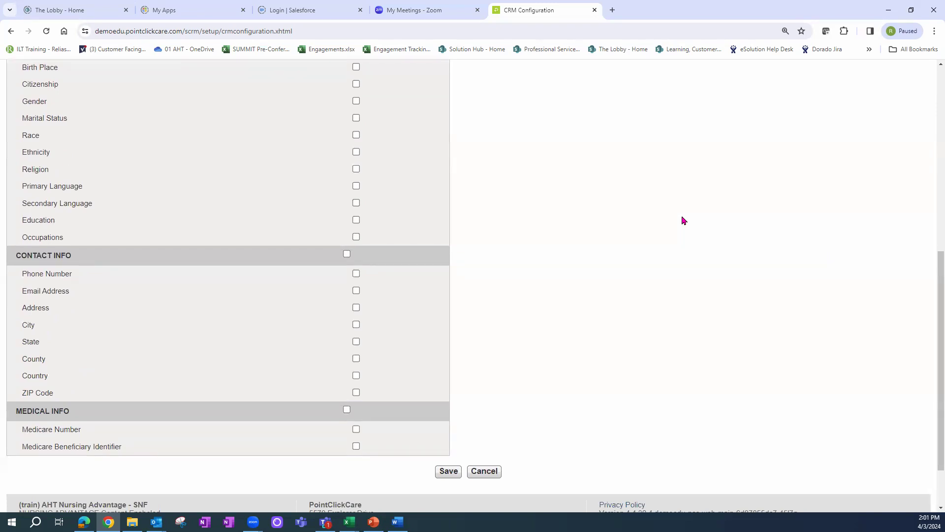
{"action": "scroll", "coordinate": [932, 251], "scroll_direction": "up", "scroll_amount": 1}
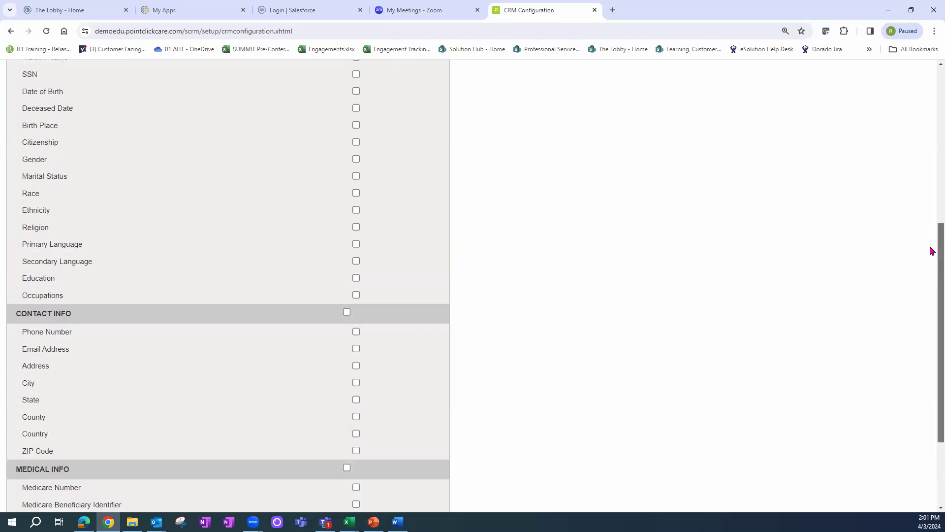
{"action": "scroll", "coordinate": [932, 251], "scroll_direction": "up", "scroll_amount": 3}
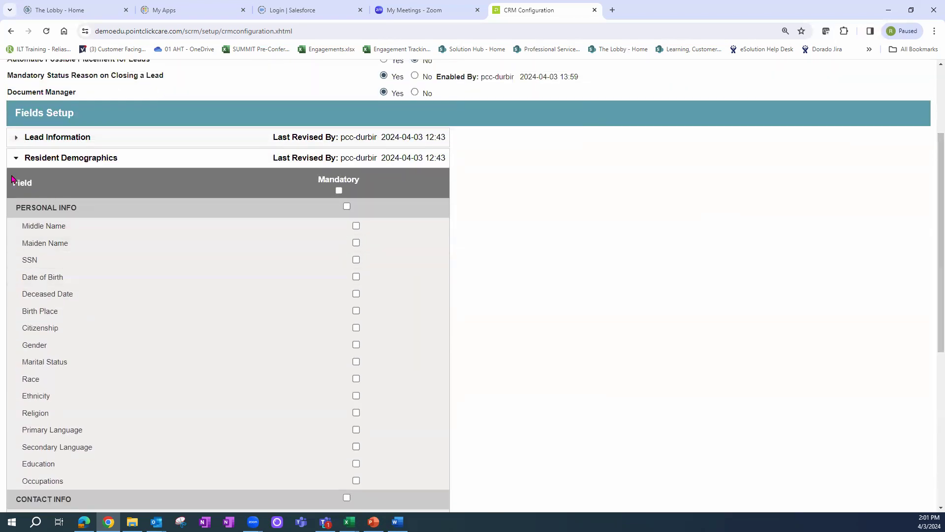
{"action": "left_click", "coordinate": [17, 158]}
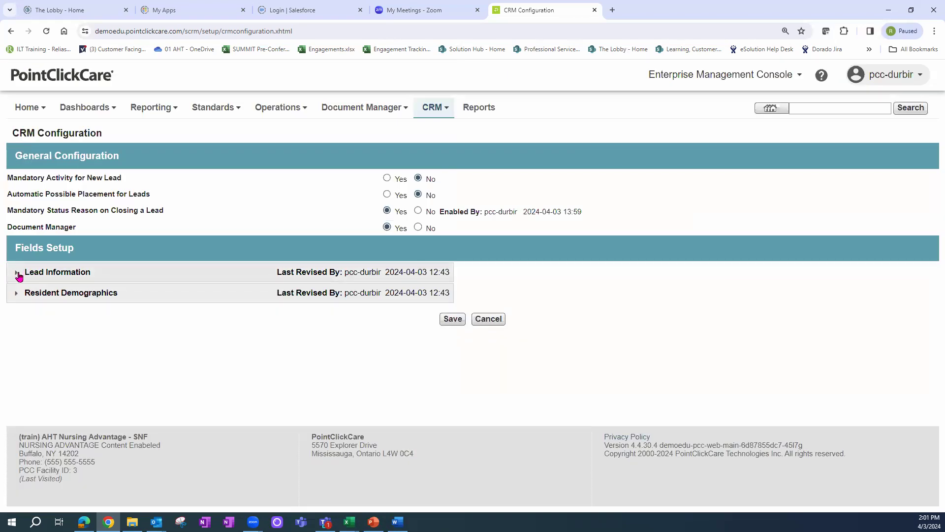
{"action": "left_click", "coordinate": [19, 274]}
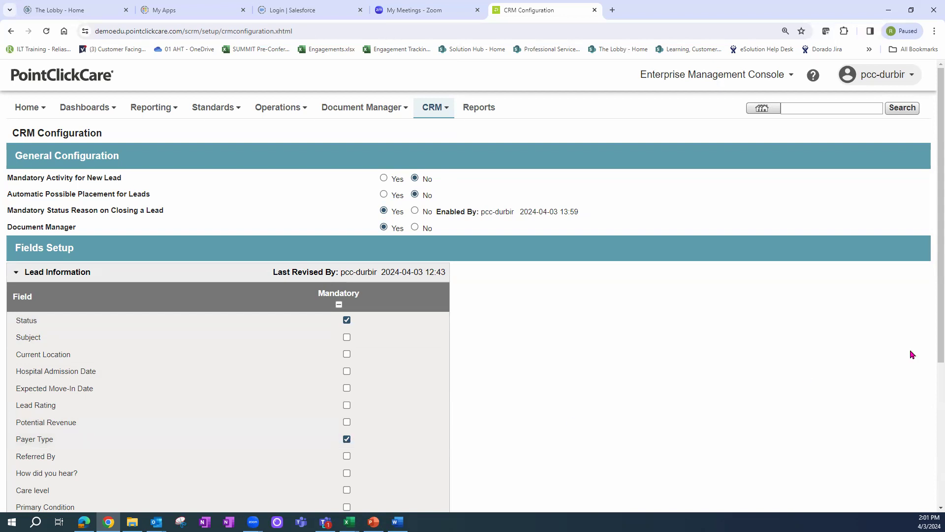
Step: Save the CRM Configuration field setup, and set Activity Calendar Integration to Yes and save it in the CRM setup
{"action": "scroll", "coordinate": [932, 227], "scroll_direction": "down", "scroll_amount": 5}
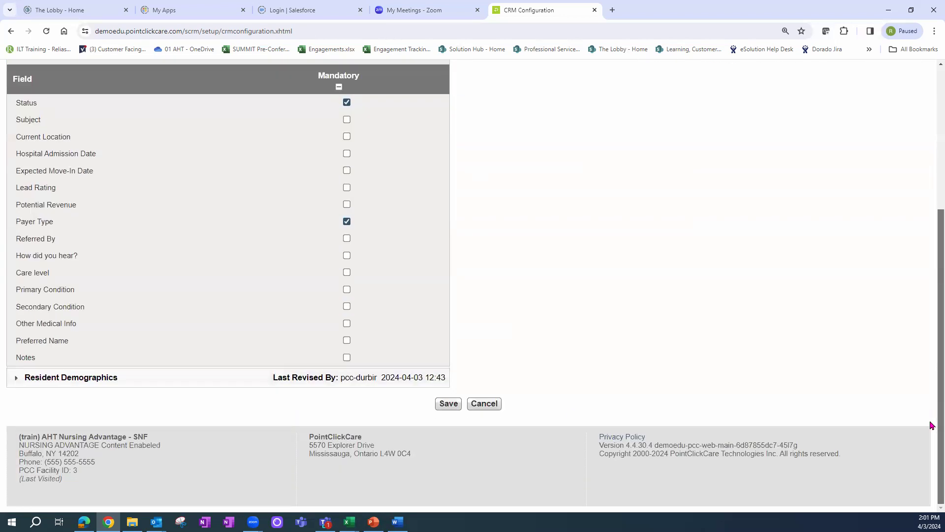
{"action": "left_click", "coordinate": [448, 404]}
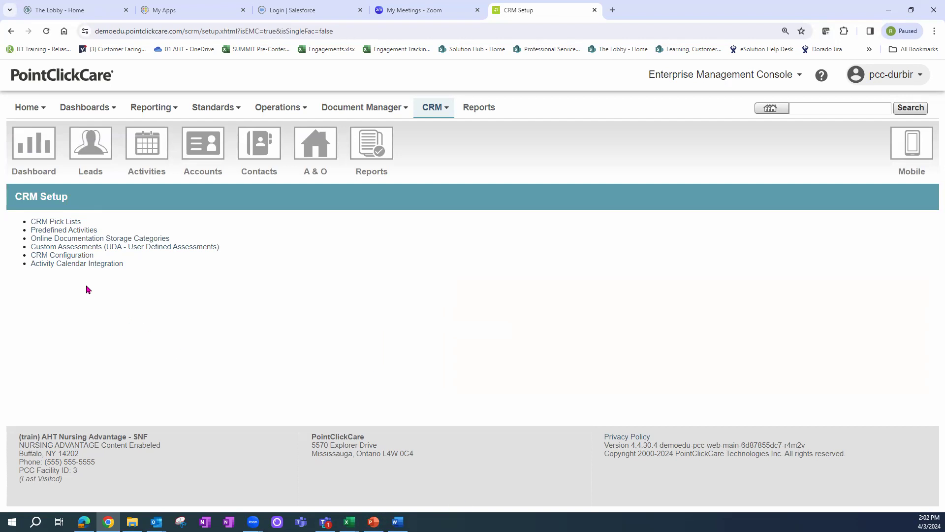
{"action": "left_click", "coordinate": [80, 266]}
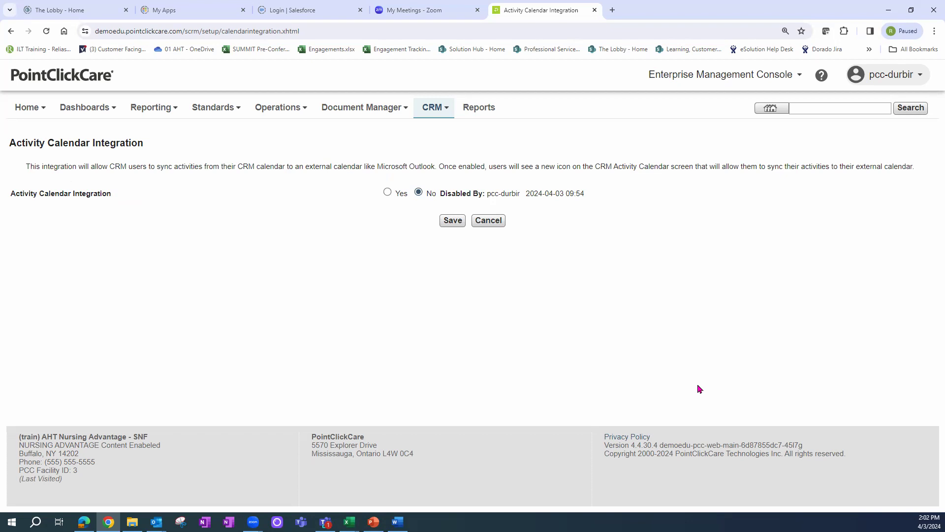
{"action": "left_click", "coordinate": [388, 192]}
{"action": "left_click", "coordinate": [452, 223]}
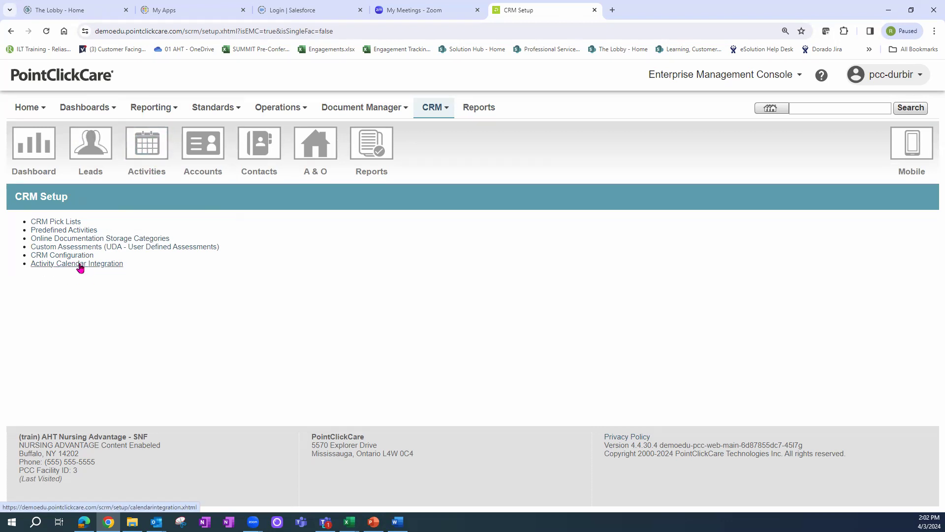
Step: Open the CRM activities calendar and read the instructions for syncing it with an external calendar
{"action": "left_click", "coordinate": [150, 148]}
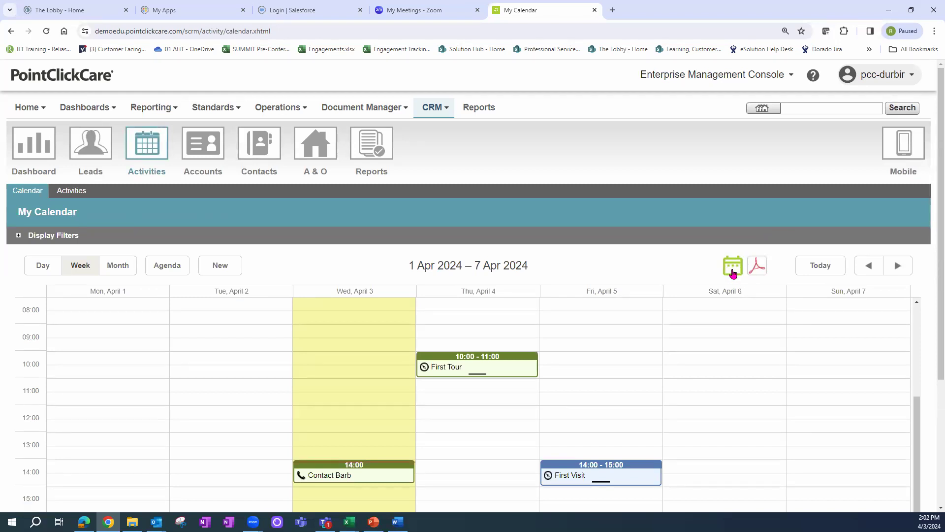
{"action": "left_click", "coordinate": [733, 271]}
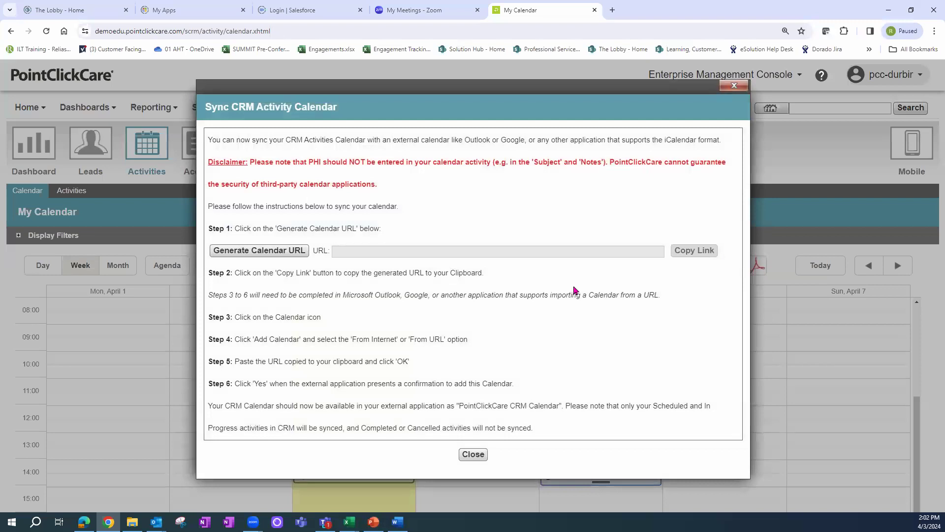
{"action": "left_click_drag", "start_coordinate": [265, 141], "coordinate": [279, 207]}
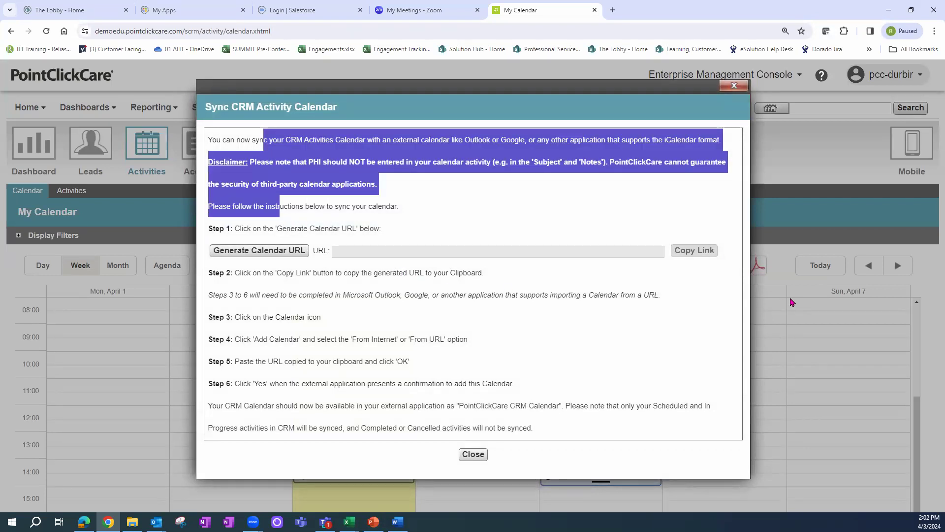
{"action": "left_click", "coordinate": [587, 379]}
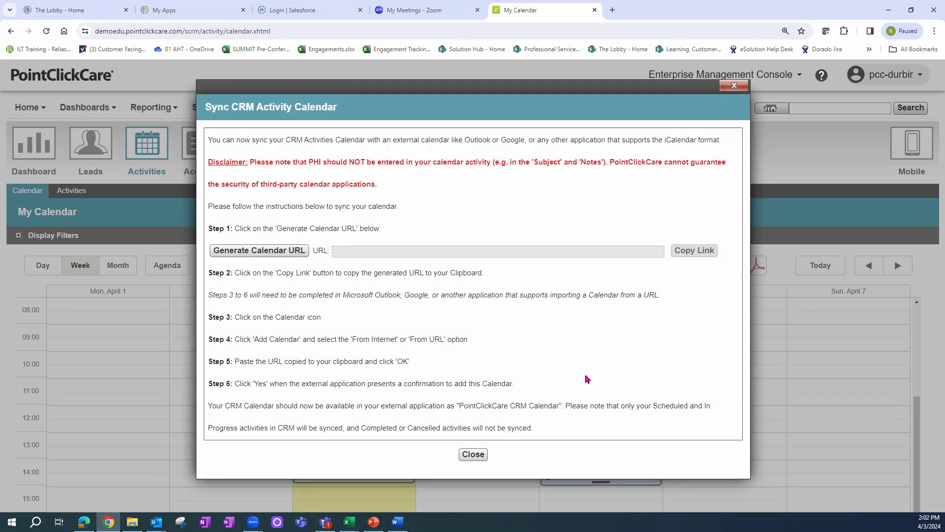
{"action": "left_click", "coordinate": [734, 87]}
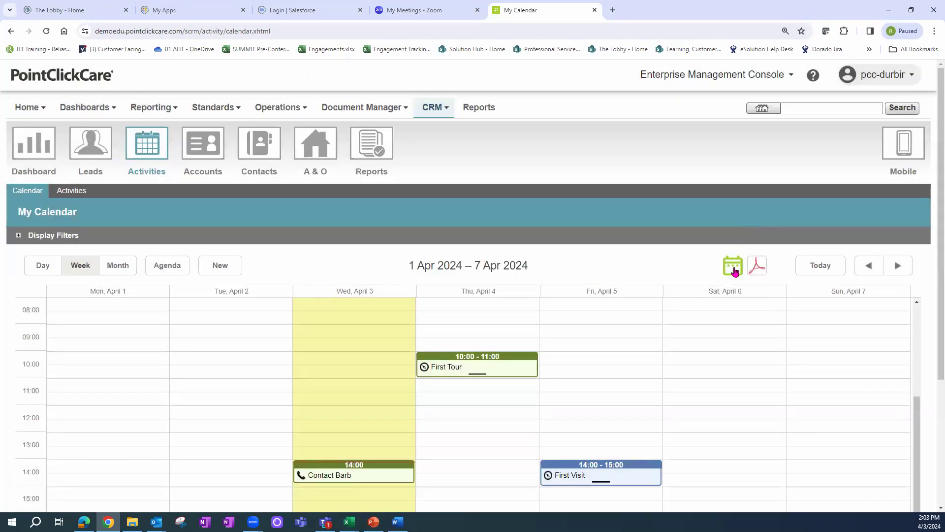
{"action": "left_click", "coordinate": [733, 268]}
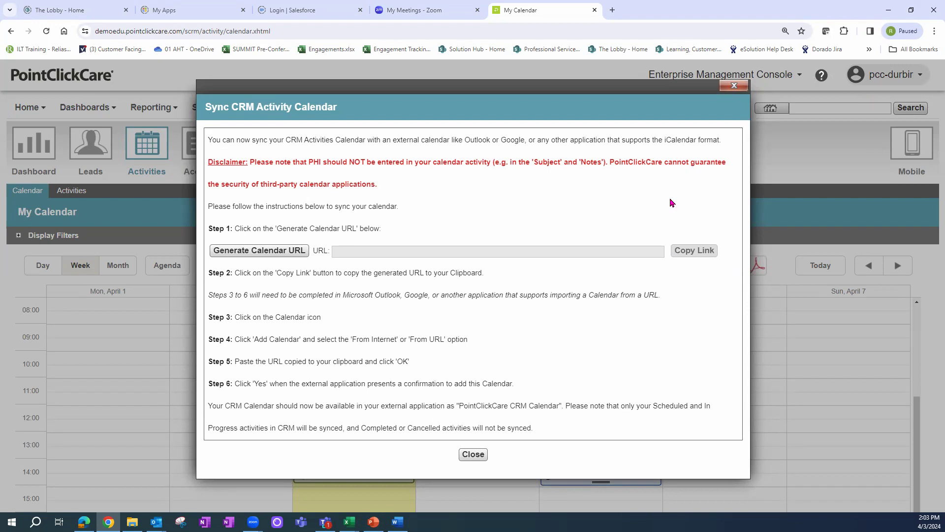
{"action": "left_click", "coordinate": [472, 455]}
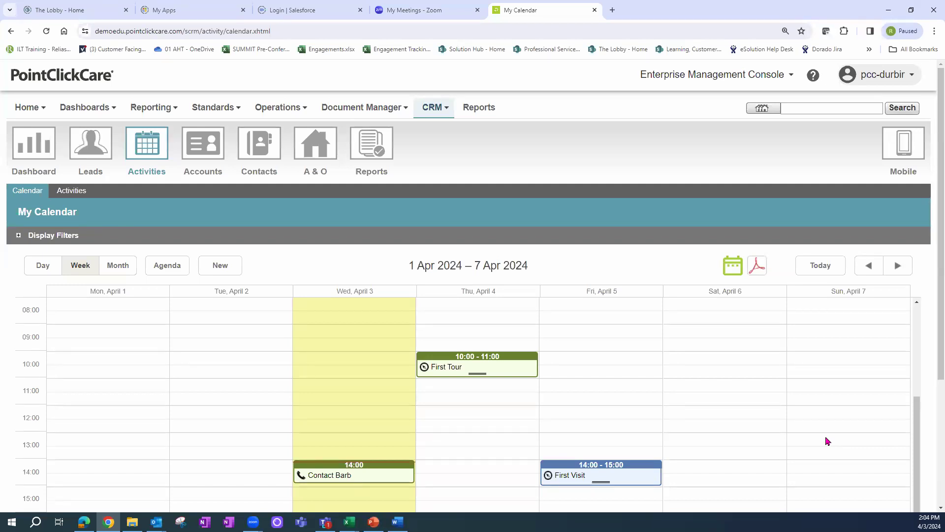
Step: Review the lead list filters and the Default Lead List Filter to Leads Assigned to me user preference, trying Yes and restoring No
{"action": "left_click", "coordinate": [90, 149]}
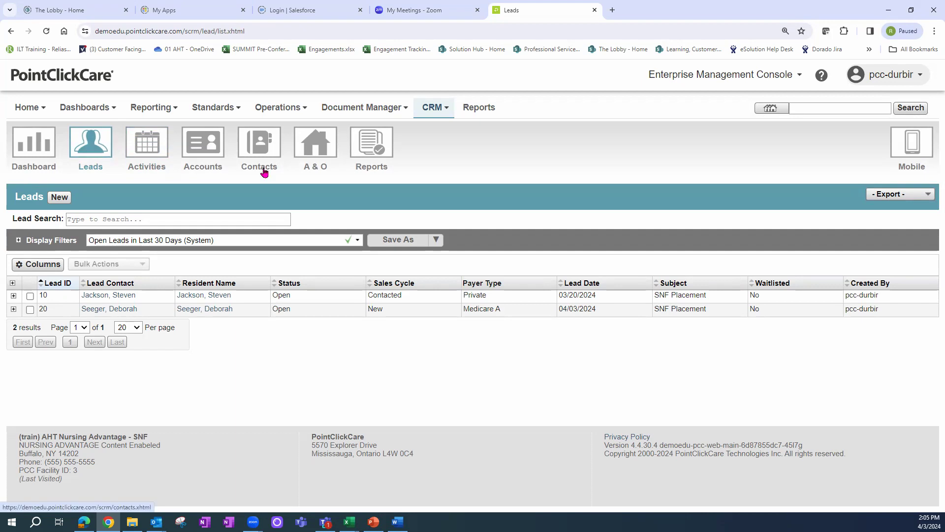
{"action": "left_click", "coordinate": [19, 241]}
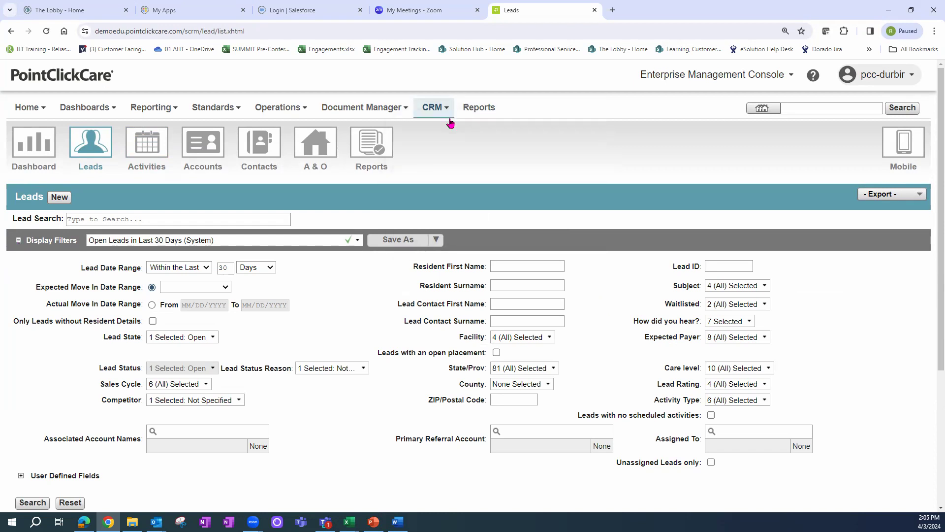
{"action": "mouse_move", "coordinate": [451, 123]}
{"action": "left_click", "coordinate": [521, 164]}
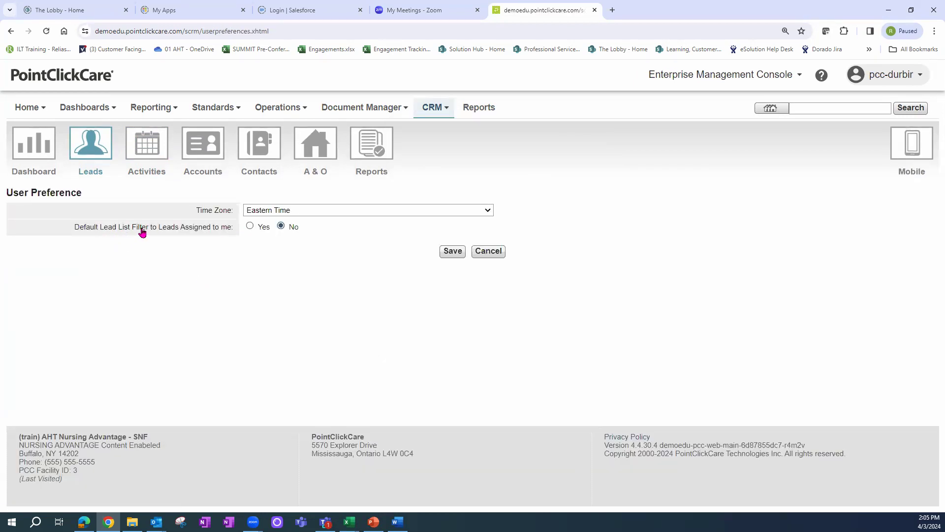
{"action": "left_click", "coordinate": [249, 228]}
{"action": "left_click", "coordinate": [282, 226]}
{"action": "left_click", "coordinate": [101, 162]}
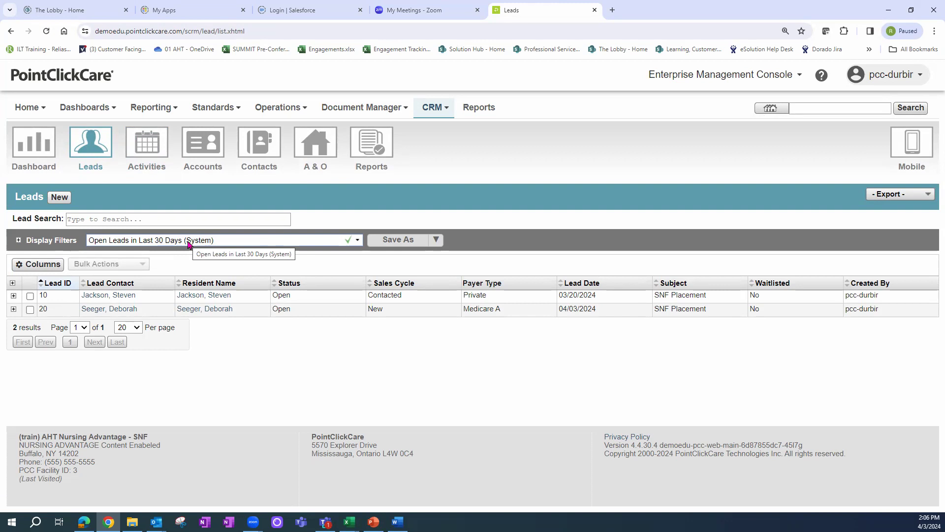
Step: Set the Lead Date Range filter in the leads list to Within the Last 45 Days
{"action": "left_click", "coordinate": [18, 240]}
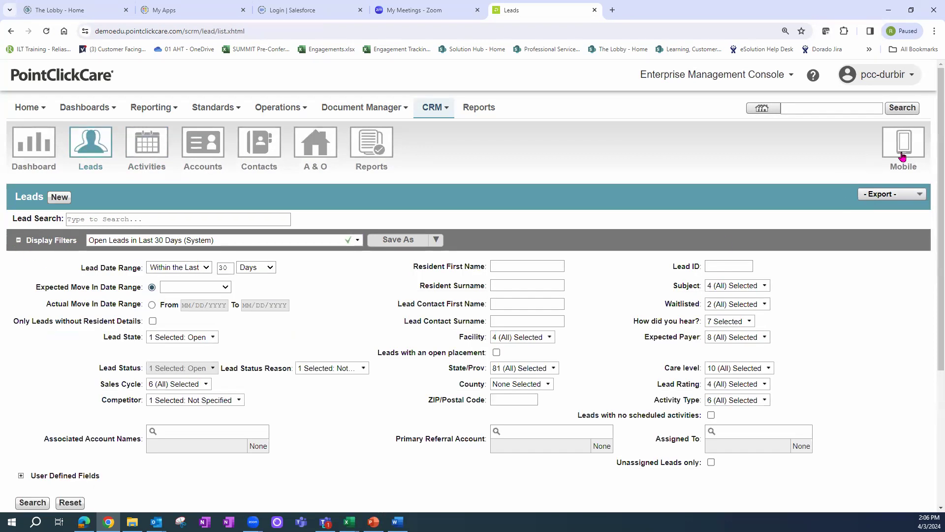
{"action": "scroll", "coordinate": [932, 139], "scroll_direction": "down", "scroll_amount": 2}
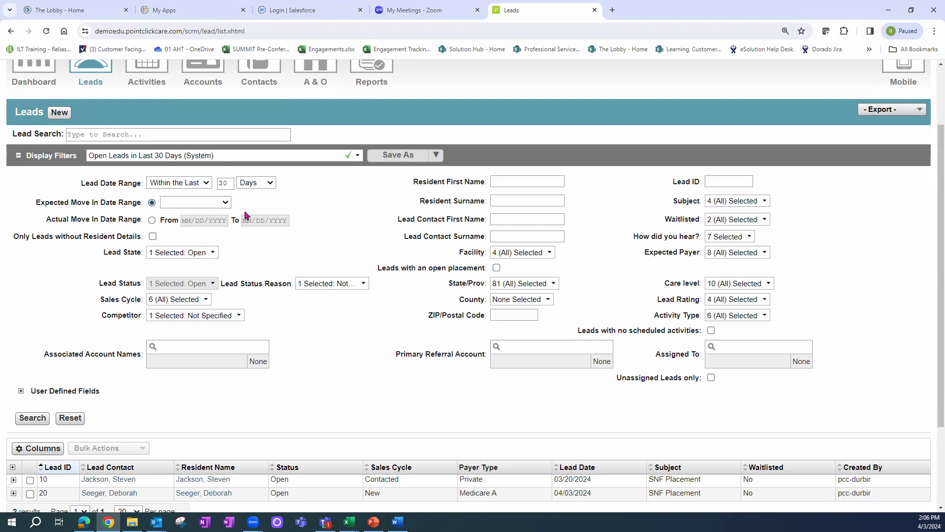
{"action": "left_click", "coordinate": [268, 184]}
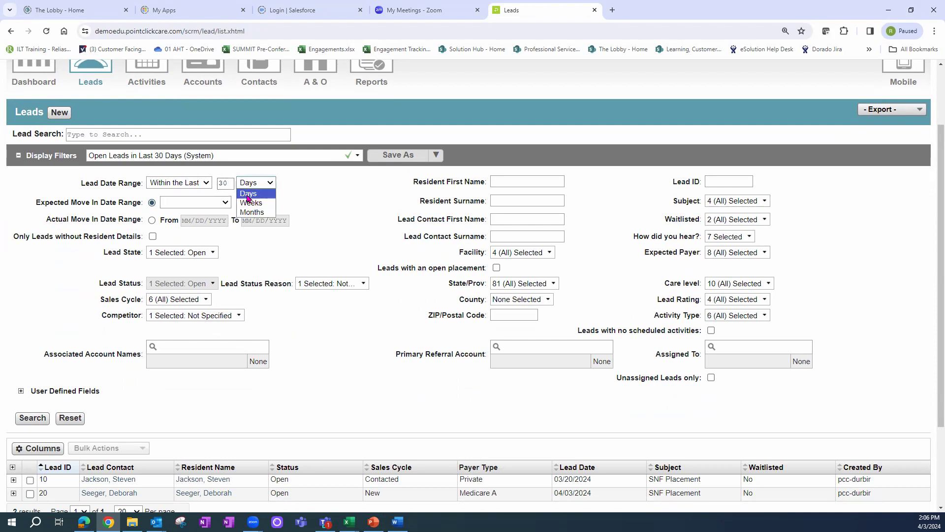
{"action": "double_click", "coordinate": [224, 183]}
{"action": "left_click", "coordinate": [257, 184]}
{"action": "left_click_drag", "start_coordinate": [226, 184], "coordinate": [218, 185]}
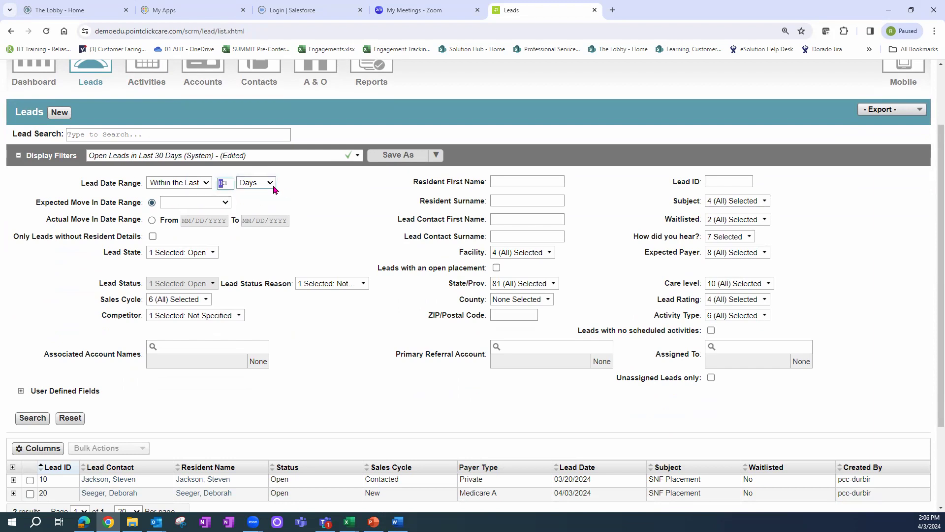
{"action": "left_click", "coordinate": [271, 183]}
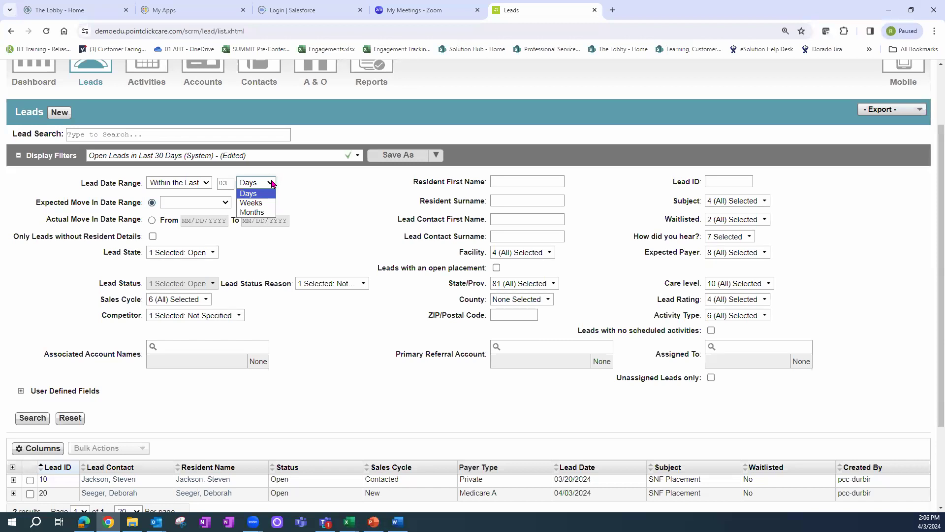
{"action": "left_click", "coordinate": [364, 195]}
{"action": "left_click", "coordinate": [228, 183]}
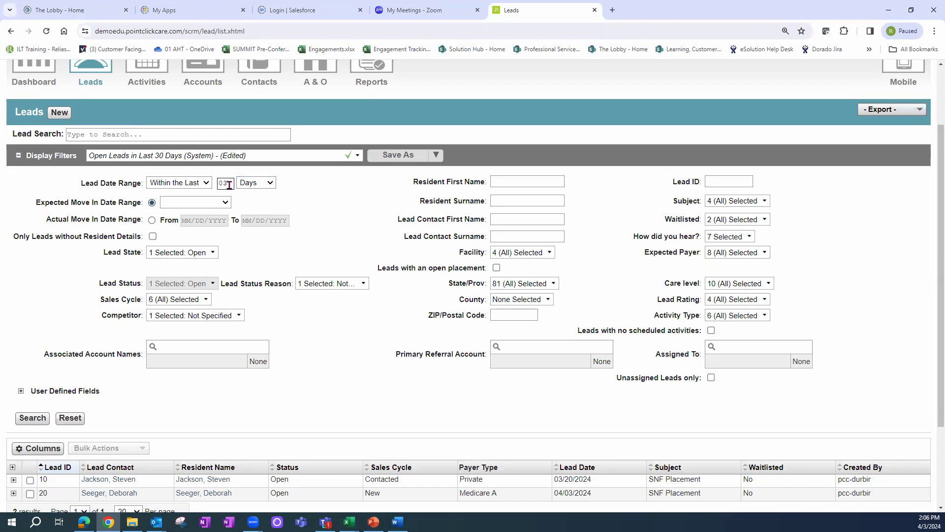
{"action": "key", "text": "ctrl+a"}
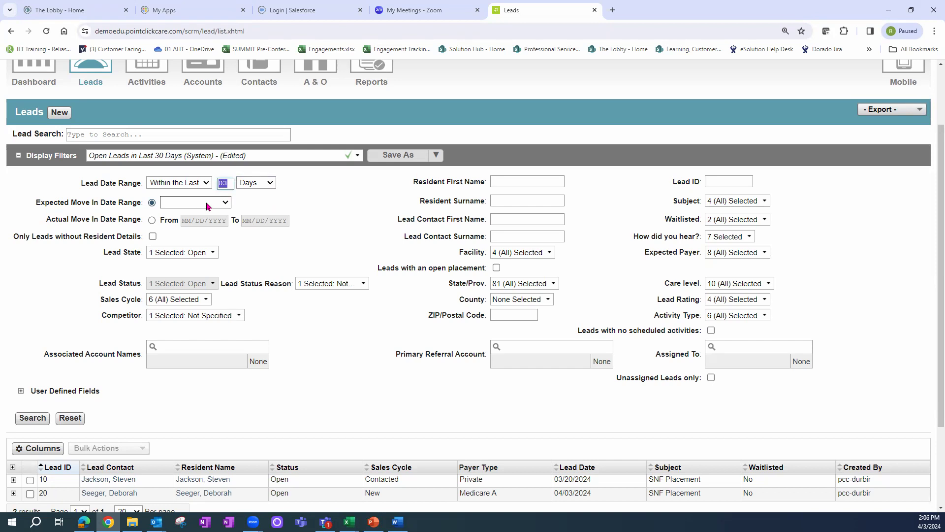
{"action": "type", "text": "45"}
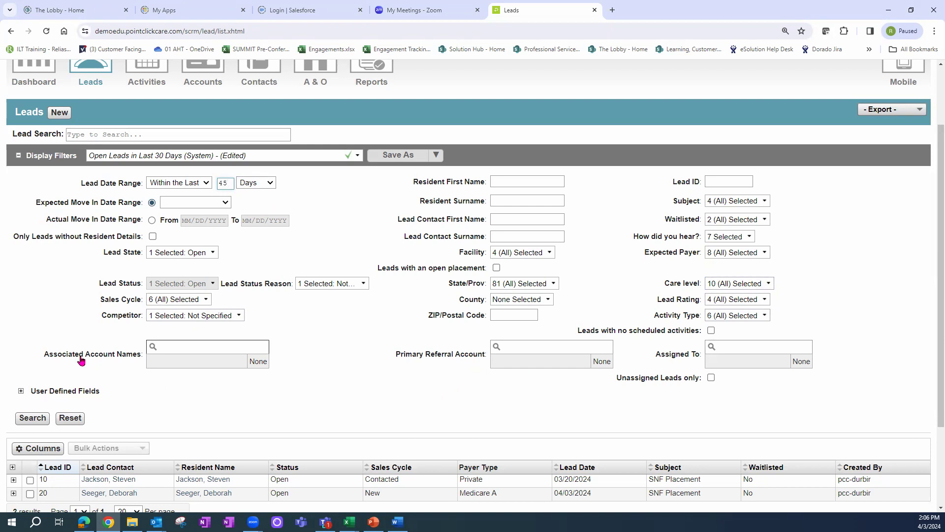
Step: Filter the leads by Assigned To with the signed-in user's own account and run the search
{"action": "left_click", "coordinate": [151, 348]}
{"action": "left_click", "coordinate": [720, 346]}
{"action": "type", "text": "pcc"}
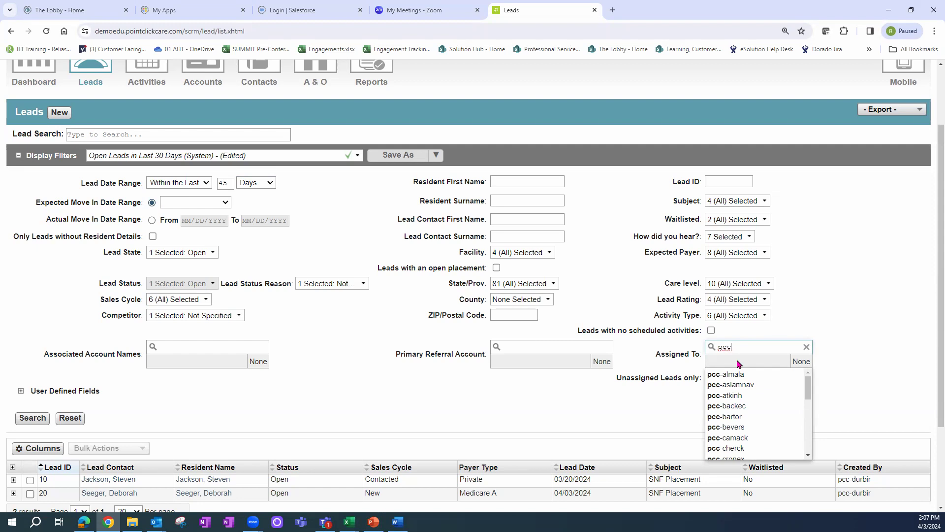
{"action": "scroll", "coordinate": [770, 411], "scroll_direction": "down", "scroll_amount": 2}
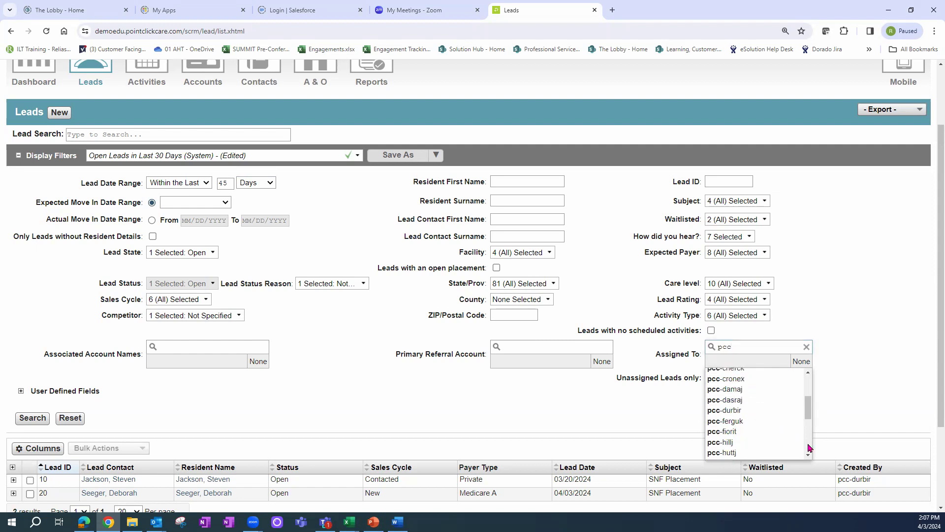
{"action": "left_click", "coordinate": [734, 411]}
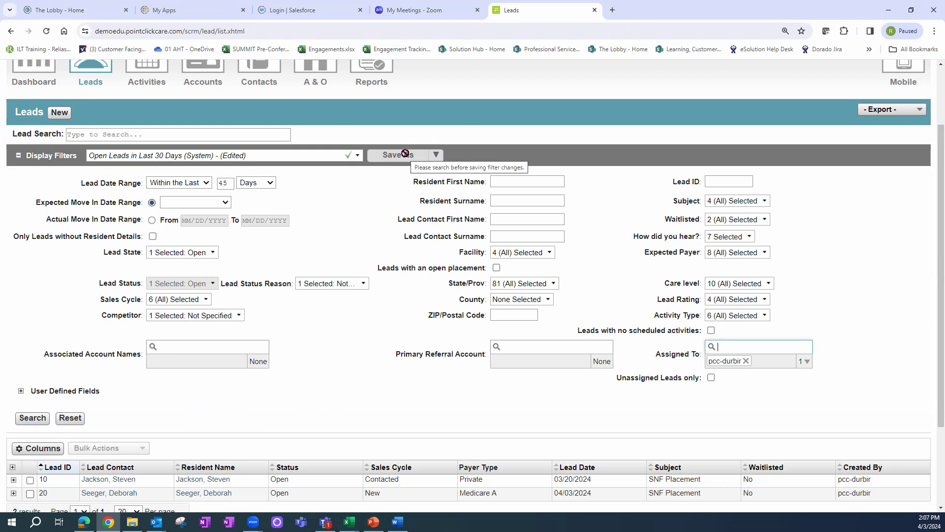
{"action": "left_click", "coordinate": [28, 419]}
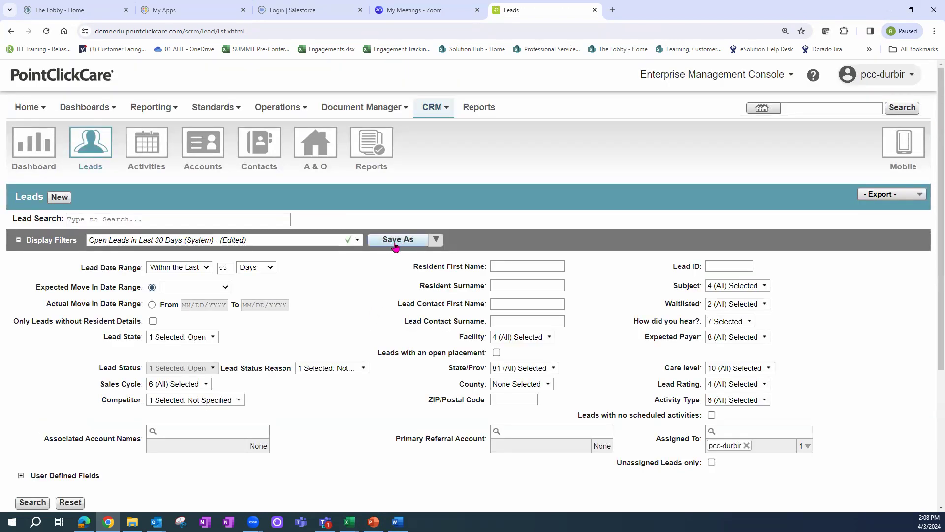
Step: Save the edited filter as a new custom view titled "Open Leads in Last 45 Days assigned to me"
{"action": "left_click", "coordinate": [395, 245]}
{"action": "type", "text": "Op"}
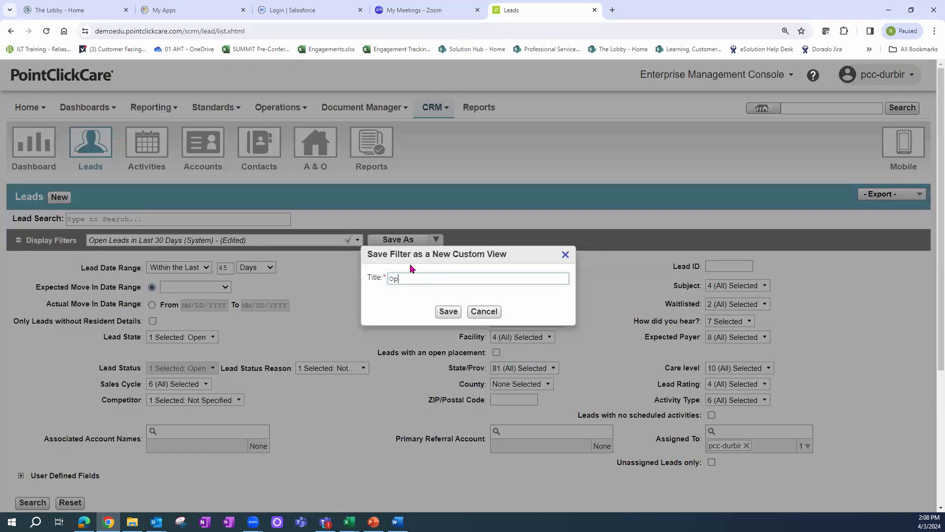
{"action": "type", "text": "en Leads in Last 45 Dasys"}
{"action": "key", "text": "BackSpace"}
{"action": "key", "text": "BackSpace"}
{"action": "type", "text": "ys assinggned to me"}
{"action": "left_click", "coordinate": [447, 314]}
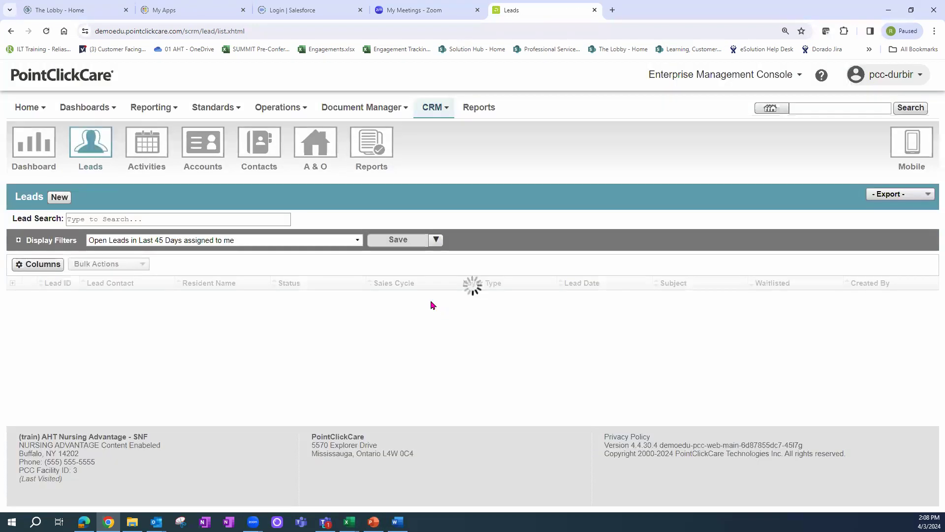
Step: Compare the saved lead views by switching to Open Leads in Last 30 Days (System) and back to Open Leads in Last 45 Days assigned to me
{"action": "left_click", "coordinate": [355, 240]}
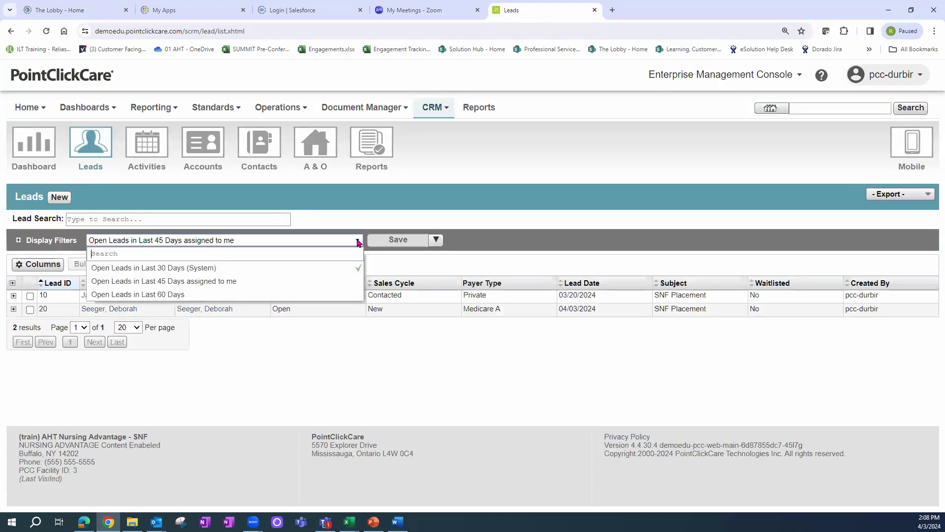
{"action": "left_click", "coordinate": [176, 267]}
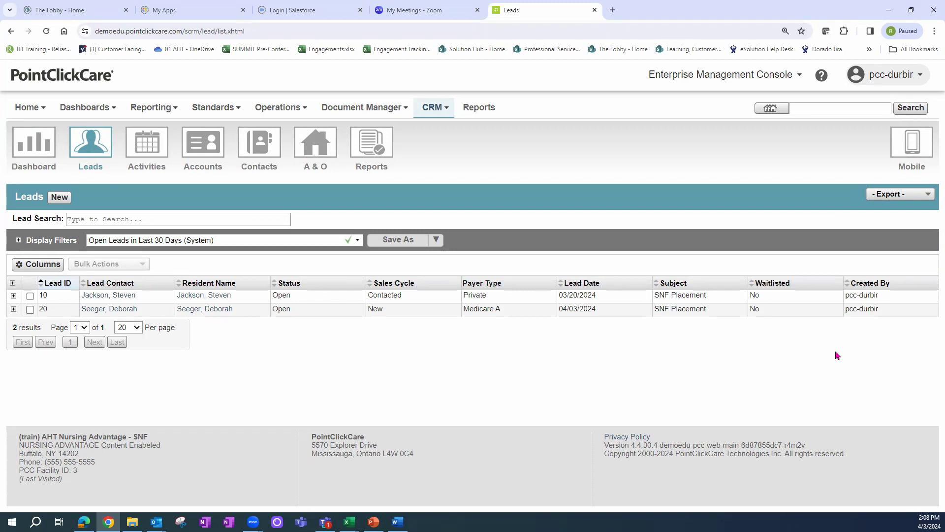
{"action": "left_click", "coordinate": [352, 243]}
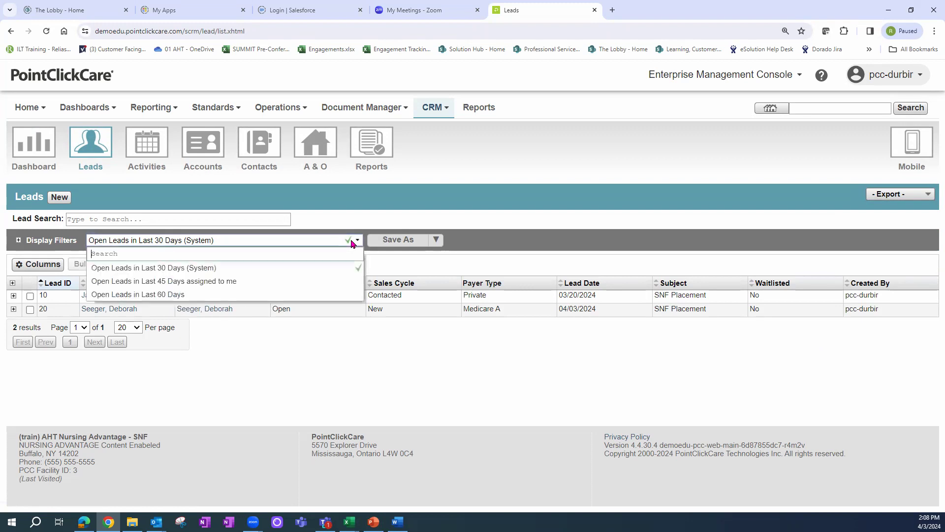
{"action": "left_click", "coordinate": [219, 281]}
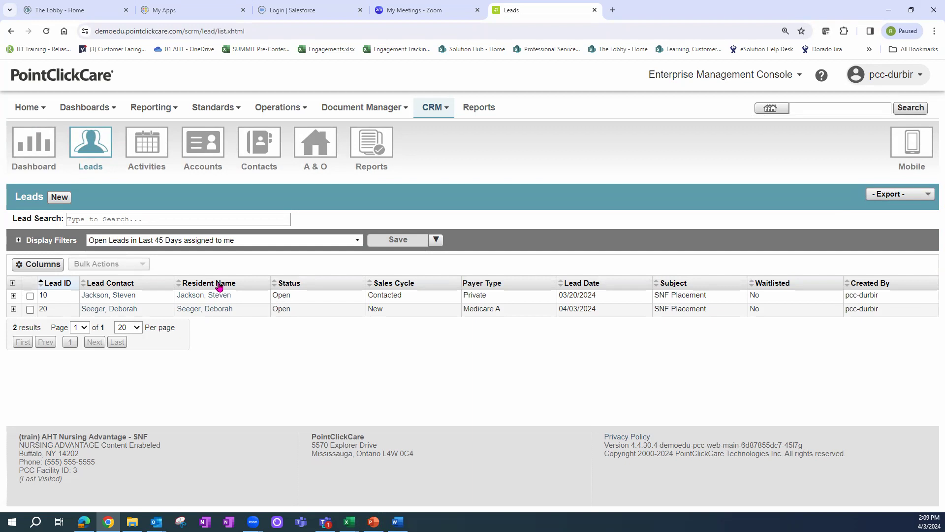
{"action": "left_click", "coordinate": [247, 241]}
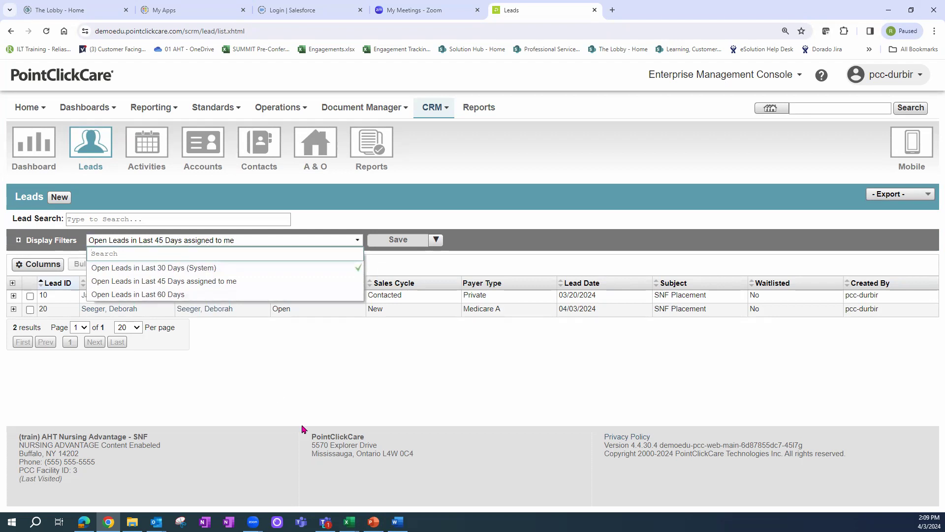
{"action": "left_click", "coordinate": [306, 401]}
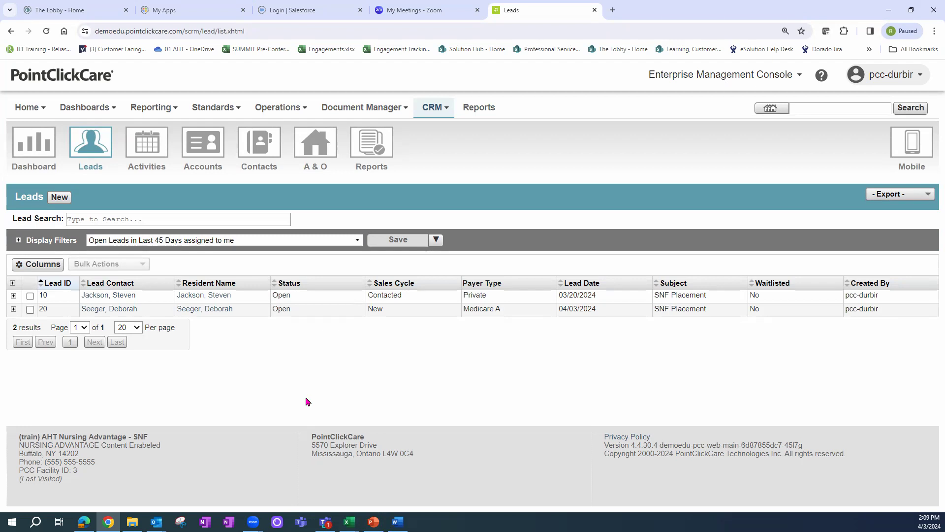
Step: Switch the leads list to the Open Leads in Last 30 Days (System) view and check its Payer Type column
{"action": "left_click", "coordinate": [239, 241]}
{"action": "left_click", "coordinate": [212, 267]}
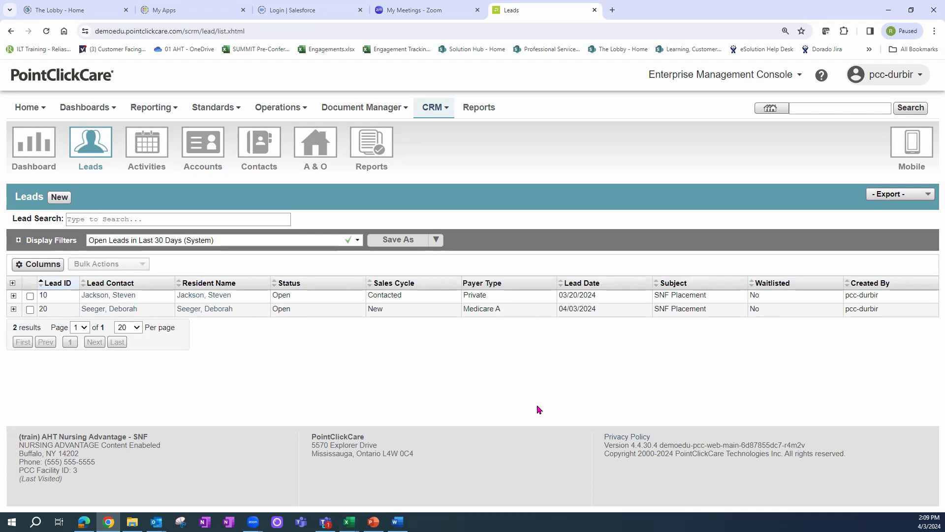
{"action": "left_click_drag", "start_coordinate": [466, 284], "coordinate": [513, 289]}
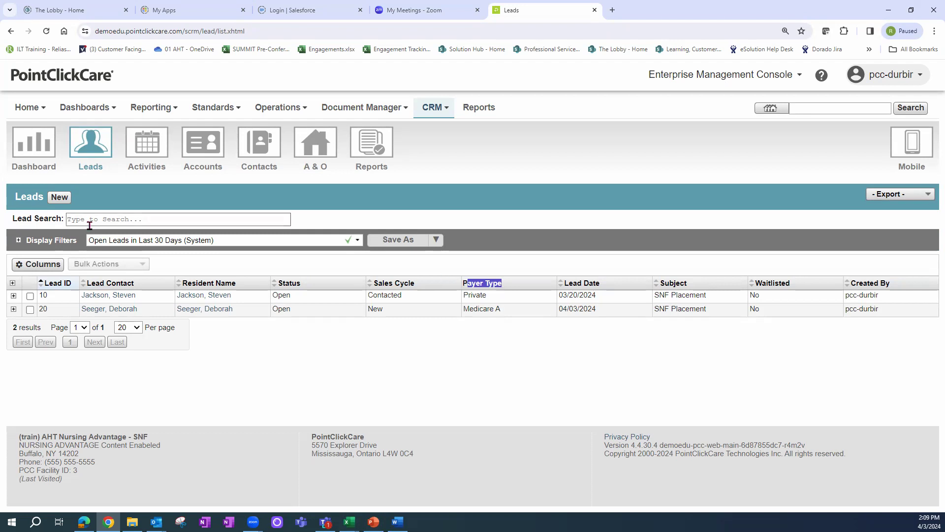
Step: Replace the Payer Type column in the leads list with HIPPS, placed between Lead Date and Subject
{"action": "left_click", "coordinate": [47, 267]}
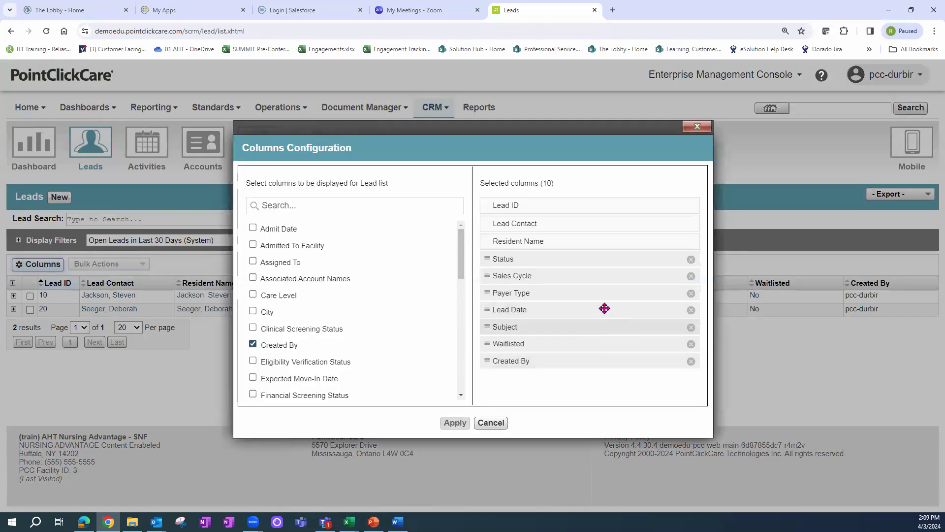
{"action": "left_click", "coordinate": [691, 294]}
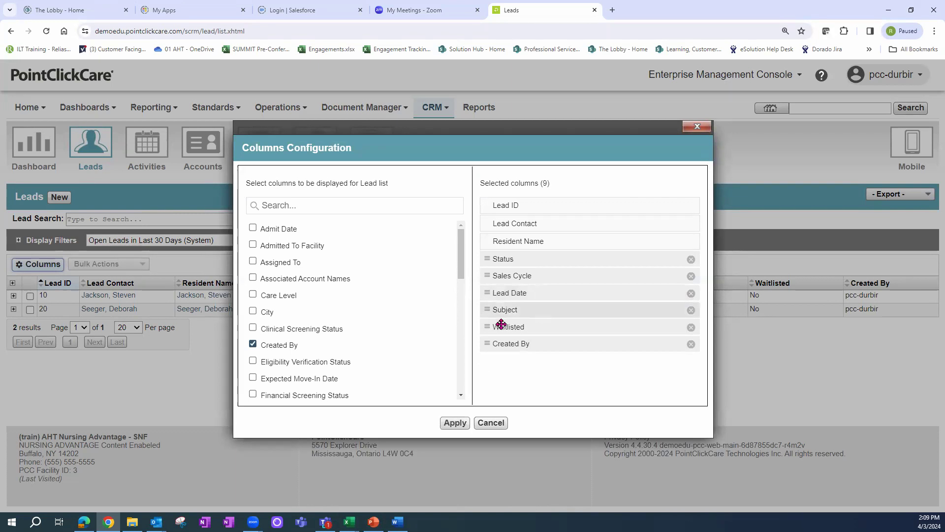
{"action": "left_click_drag", "start_coordinate": [462, 274], "coordinate": [462, 309]}
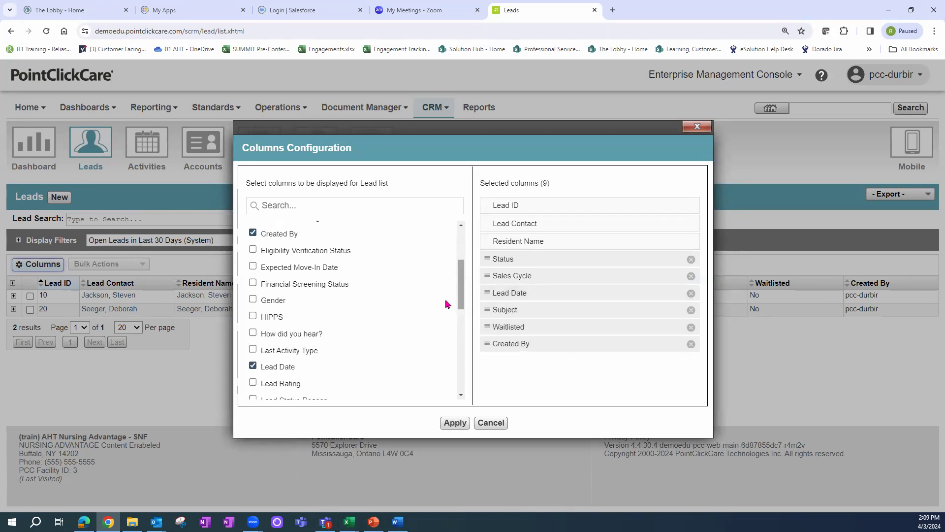
{"action": "left_click", "coordinate": [253, 316]}
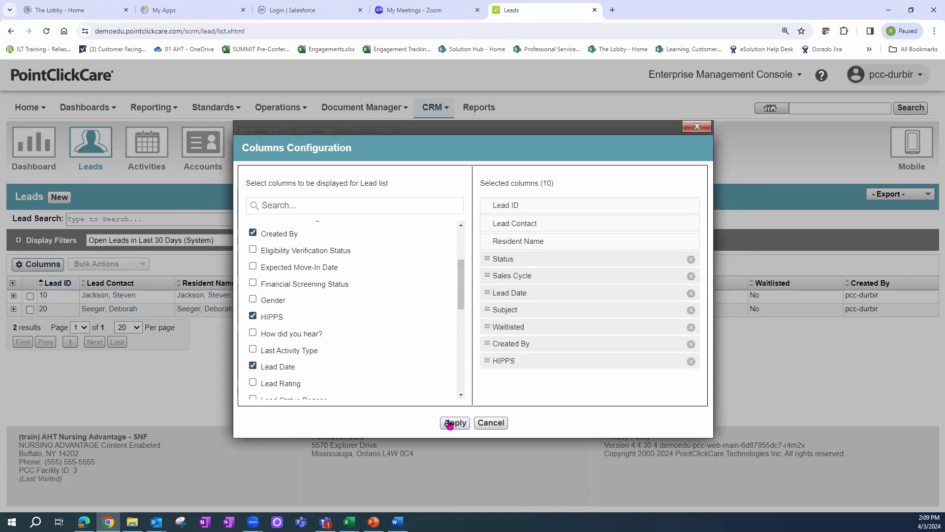
{"action": "left_click_drag", "start_coordinate": [503, 362], "coordinate": [506, 309]}
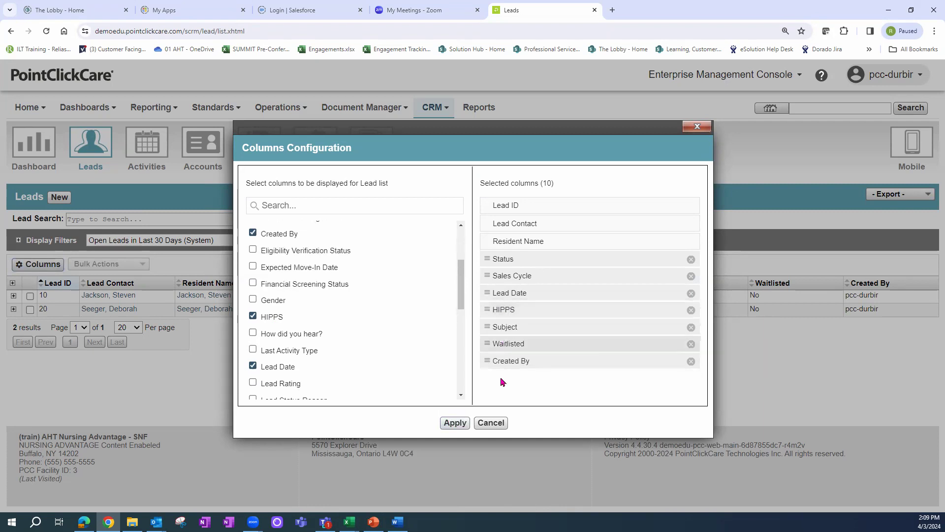
{"action": "left_click", "coordinate": [453, 423]}
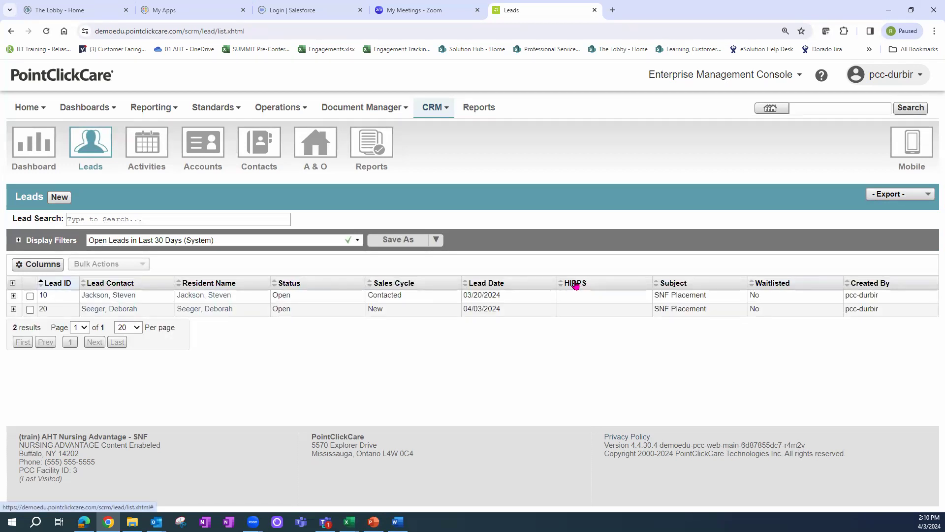
Step: Remove the HIPPS column from the leads list and add Payer Type back between Sales Cycle and Lead Date
{"action": "left_click", "coordinate": [43, 269]}
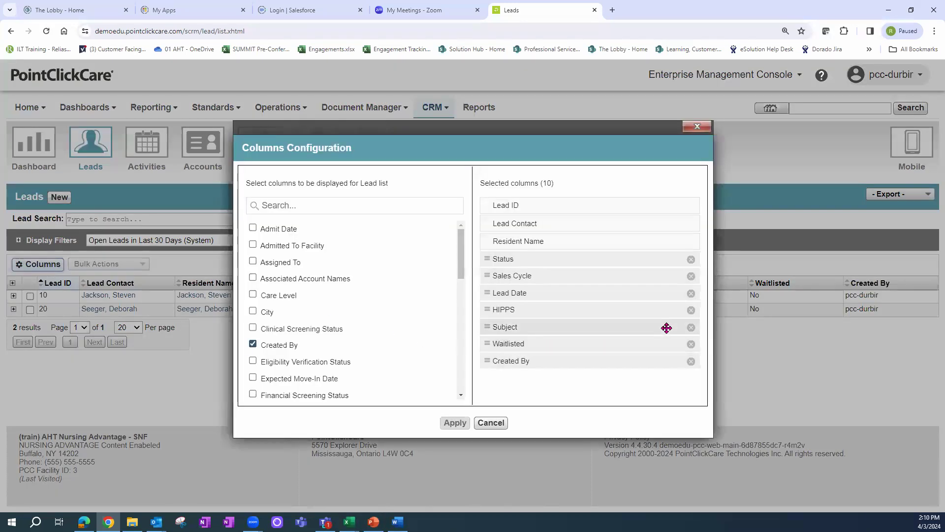
{"action": "left_click", "coordinate": [691, 310]}
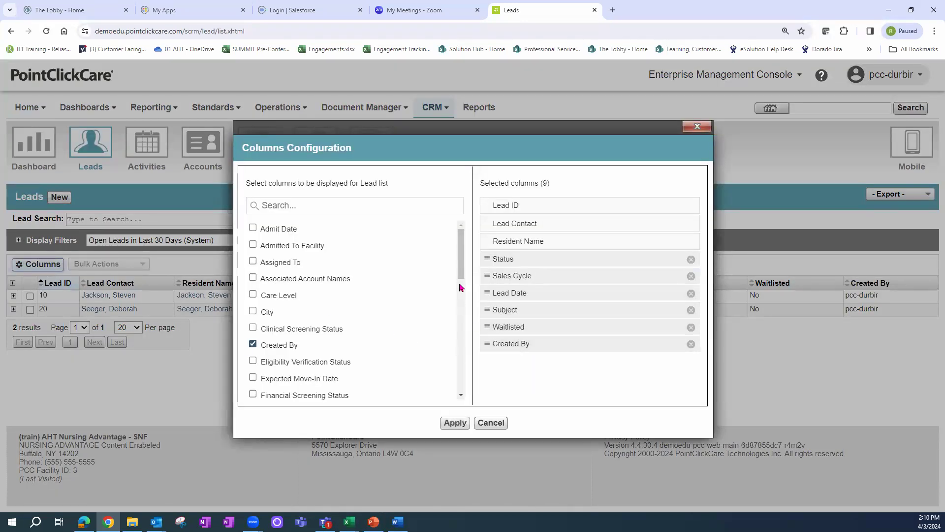
{"action": "scroll", "coordinate": [463, 283], "scroll_direction": "down", "scroll_amount": 1}
{"action": "left_click_drag", "start_coordinate": [462, 283], "coordinate": [463, 344]}
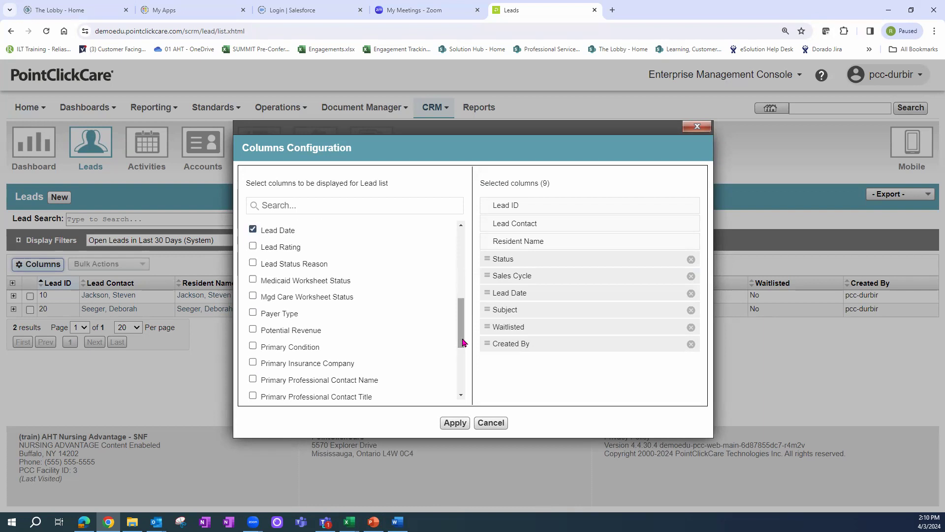
{"action": "left_click", "coordinate": [253, 314]}
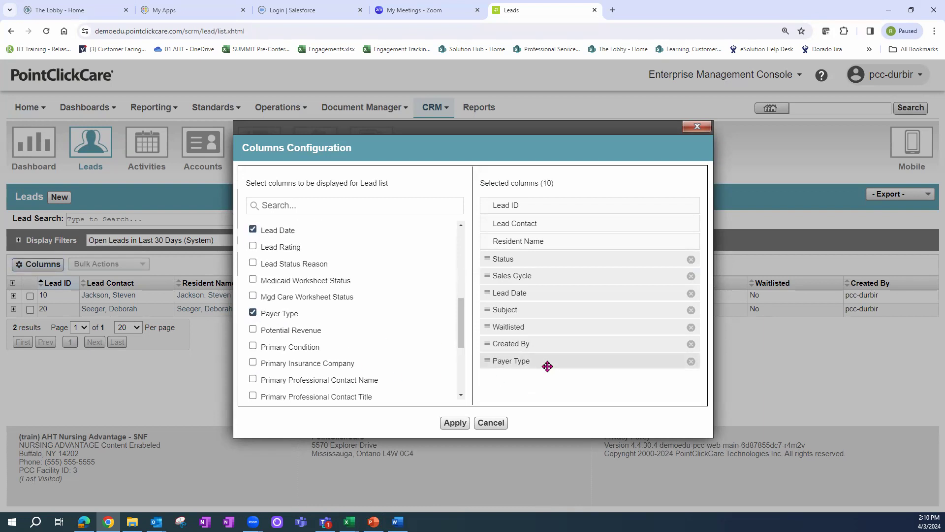
{"action": "left_click_drag", "start_coordinate": [533, 358], "coordinate": [529, 293]}
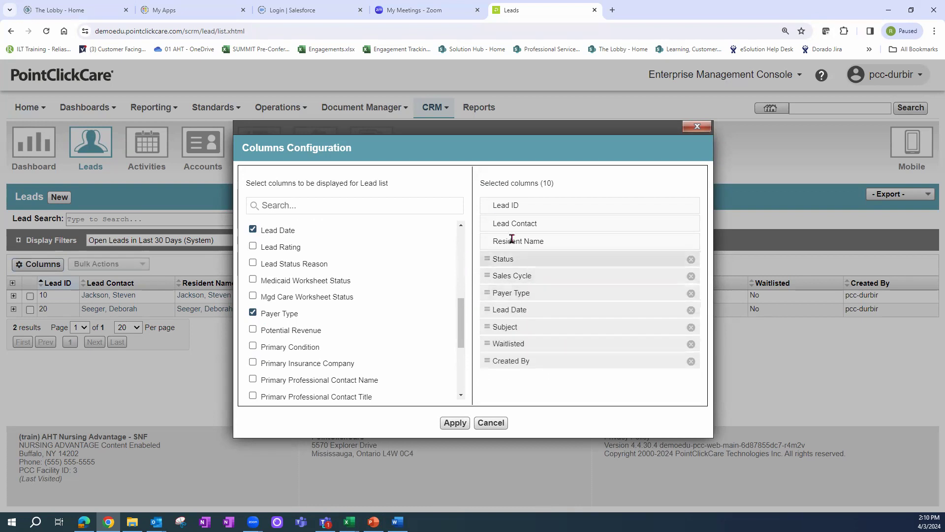
{"action": "left_click", "coordinate": [454, 422]}
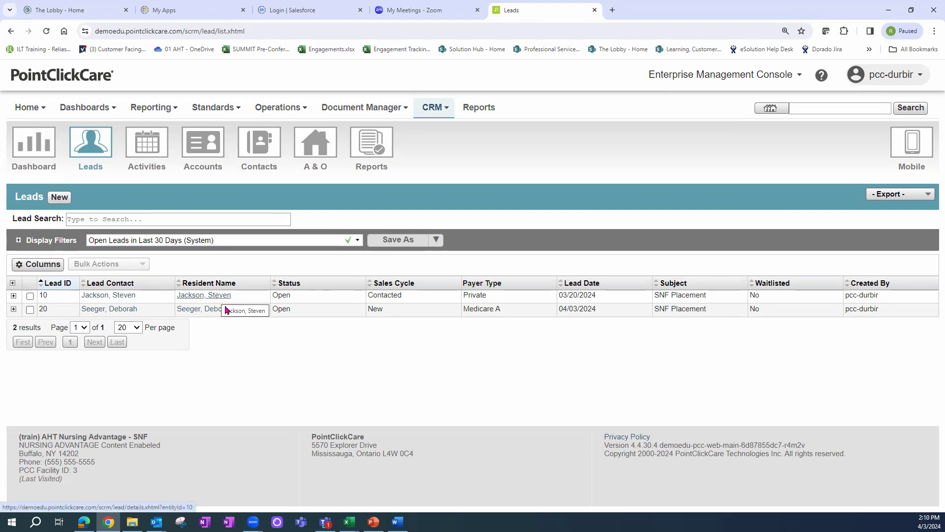
Step: Generate a print preview of the lead list with all available columns selected
{"action": "left_click_drag", "start_coordinate": [363, 312], "coordinate": [483, 298]}
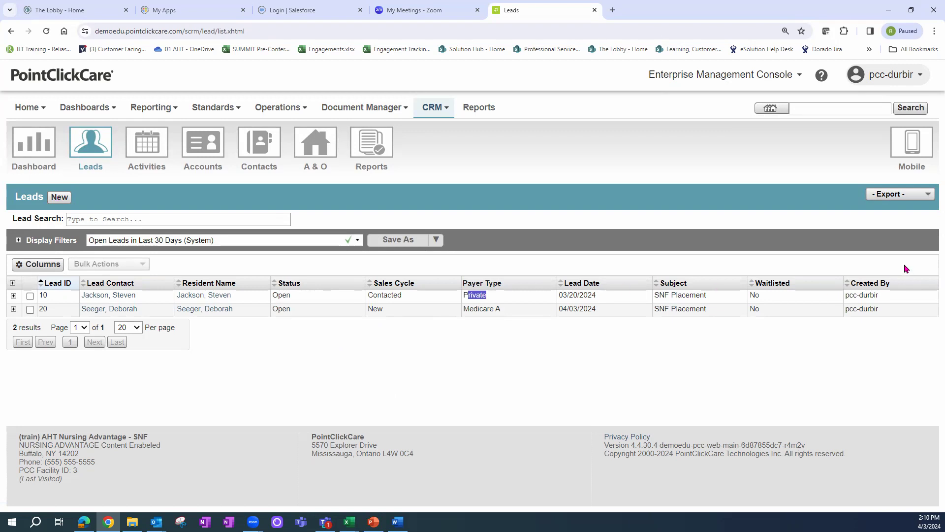
{"action": "left_click", "coordinate": [891, 197]}
{"action": "mouse_move", "coordinate": [887, 200]}
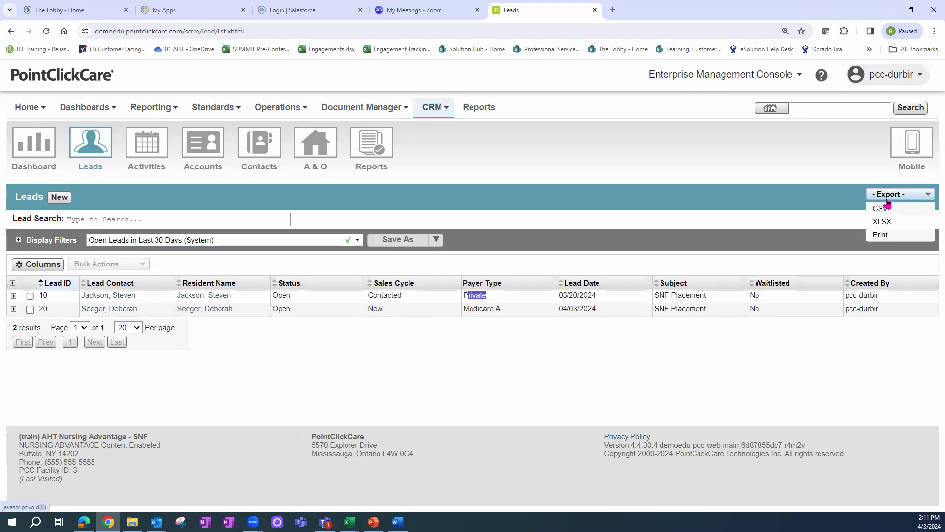
{"action": "left_click", "coordinate": [882, 234]}
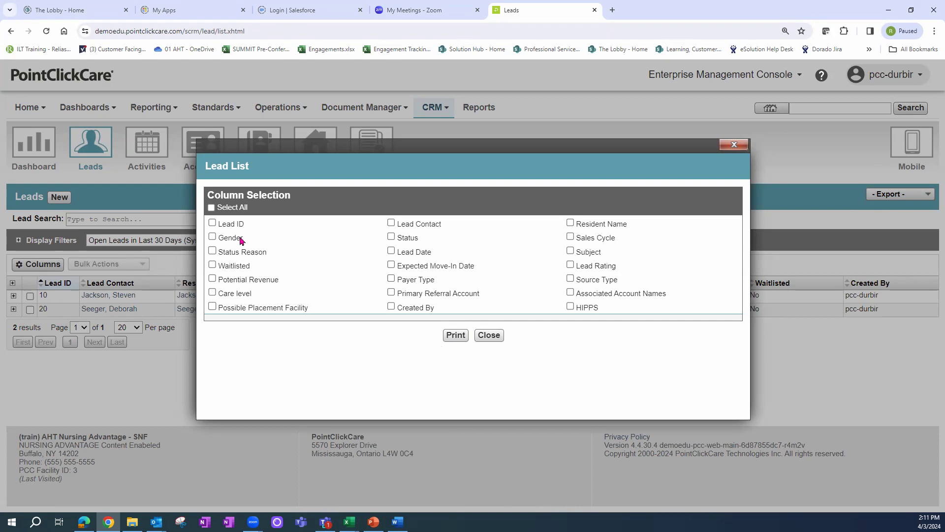
{"action": "left_click", "coordinate": [211, 208]}
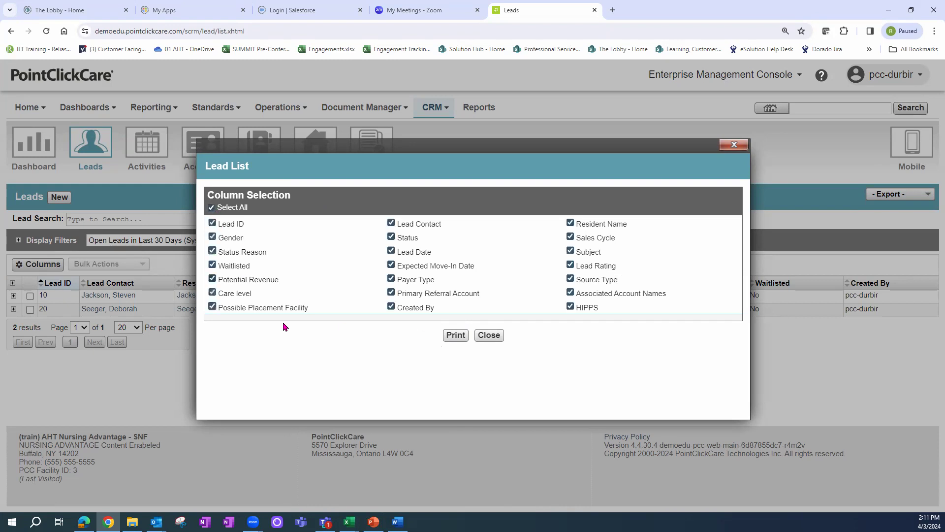
{"action": "left_click", "coordinate": [456, 337]}
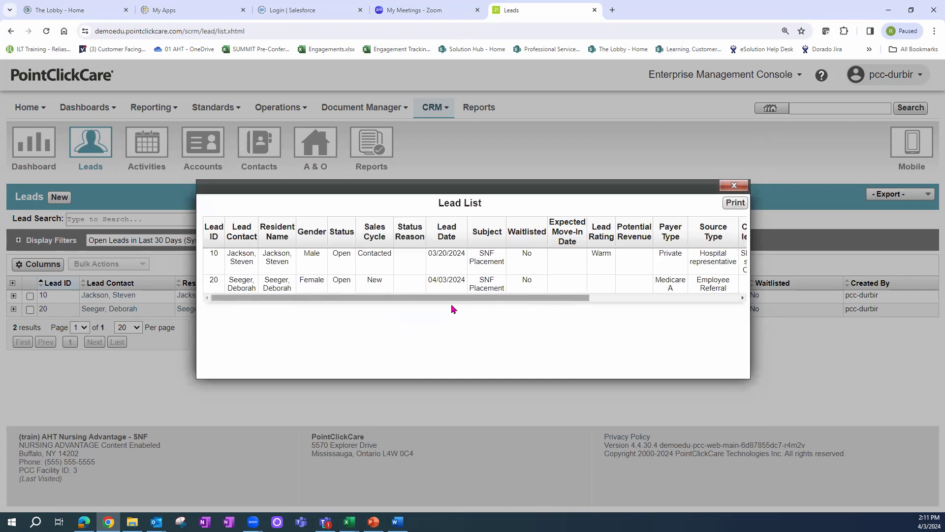
Step: Review the Lead List print preview across its full width through the HIPPS column, and close it without printing
{"action": "left_click_drag", "start_coordinate": [339, 304], "coordinate": [488, 301]}
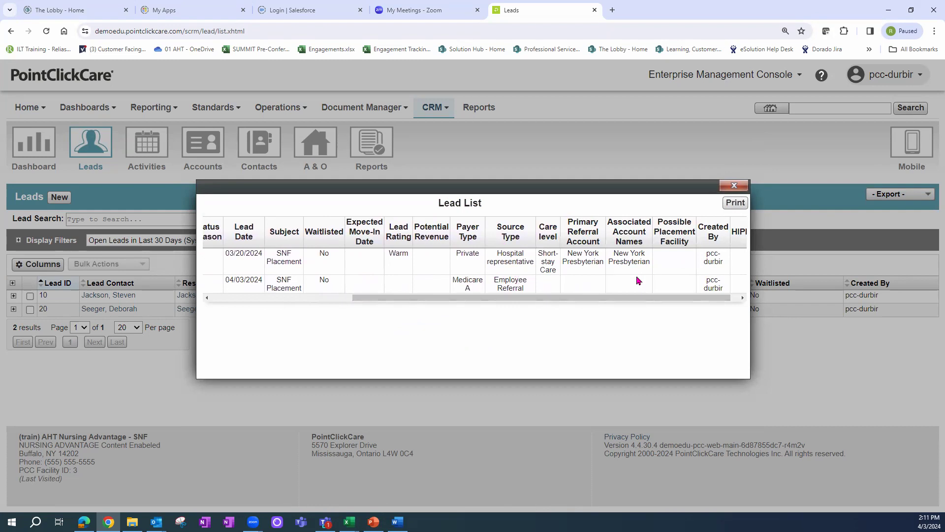
{"action": "left_click_drag", "start_coordinate": [648, 297], "coordinate": [704, 300]}
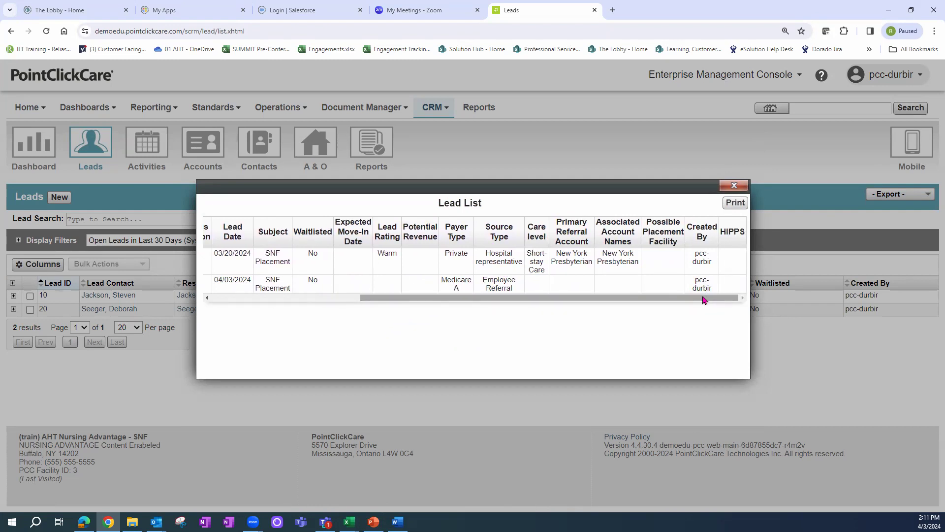
{"action": "left_click_drag", "start_coordinate": [680, 295], "coordinate": [344, 317]}
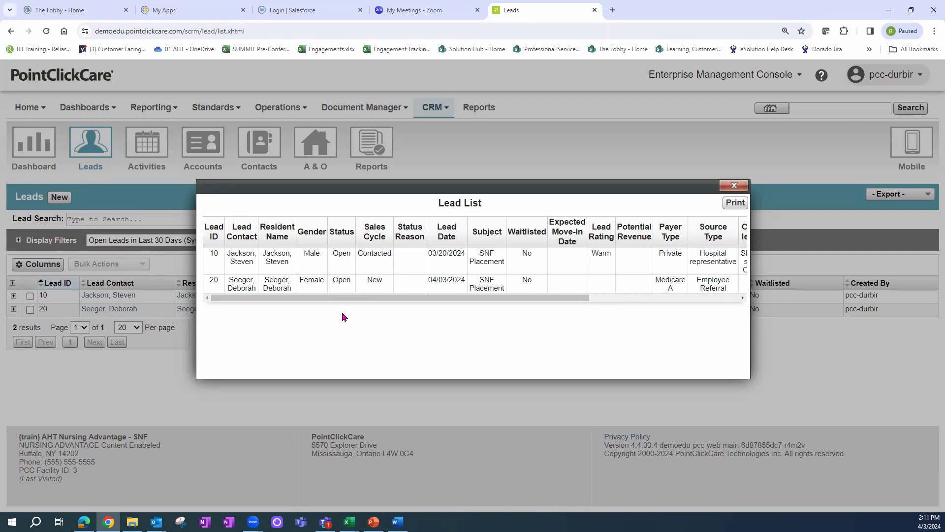
{"action": "left_click", "coordinate": [731, 187]}
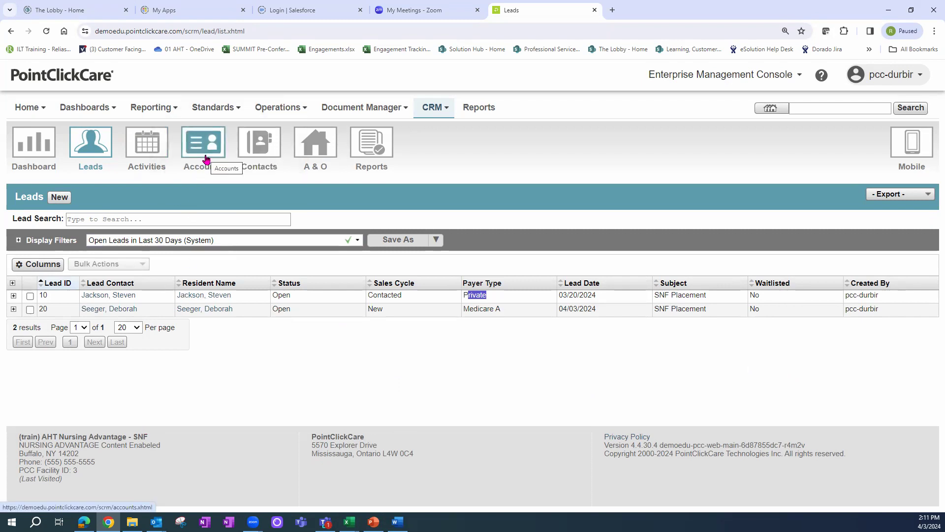
Step: Open External Facilities in the Financial Management standards and check which facilities are associated with ABC Pharmacy's hotlist
{"action": "mouse_move", "coordinate": [226, 109]}
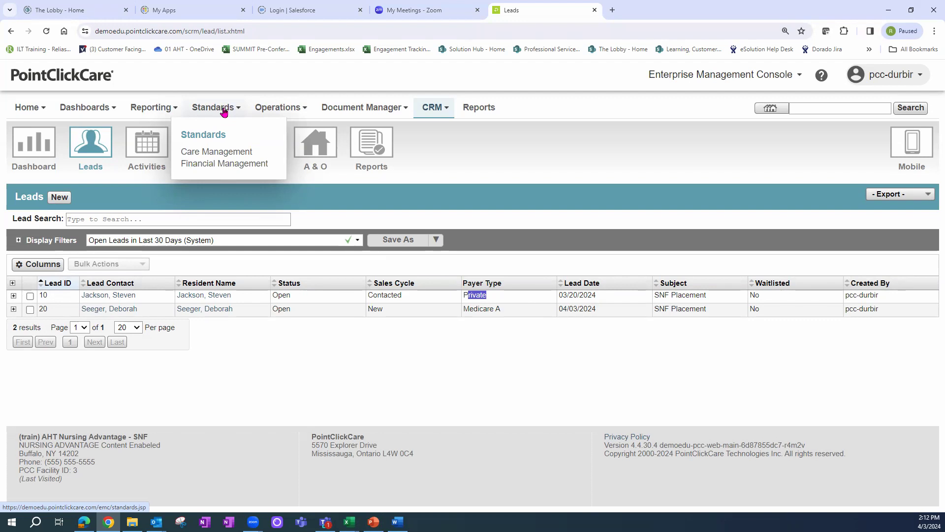
{"action": "left_click", "coordinate": [215, 166]}
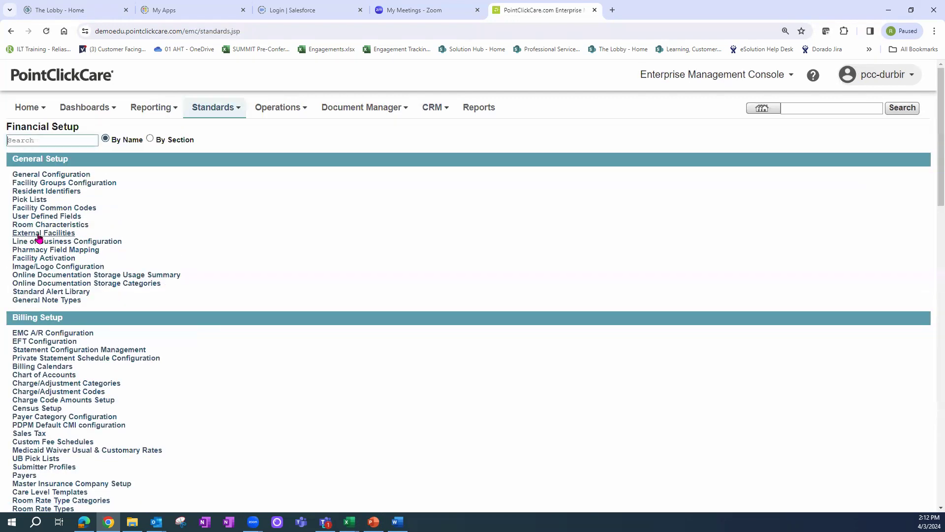
{"action": "left_click", "coordinate": [51, 235]}
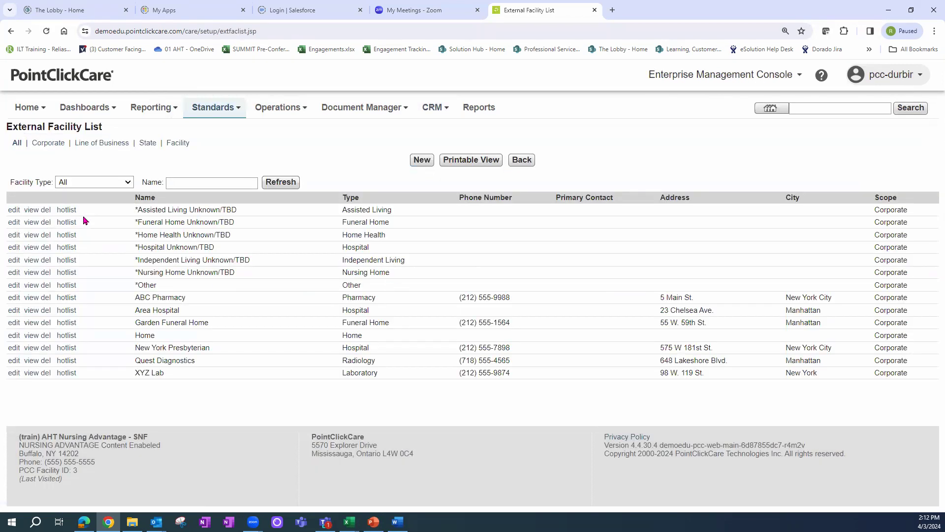
{"action": "left_click", "coordinate": [67, 299]}
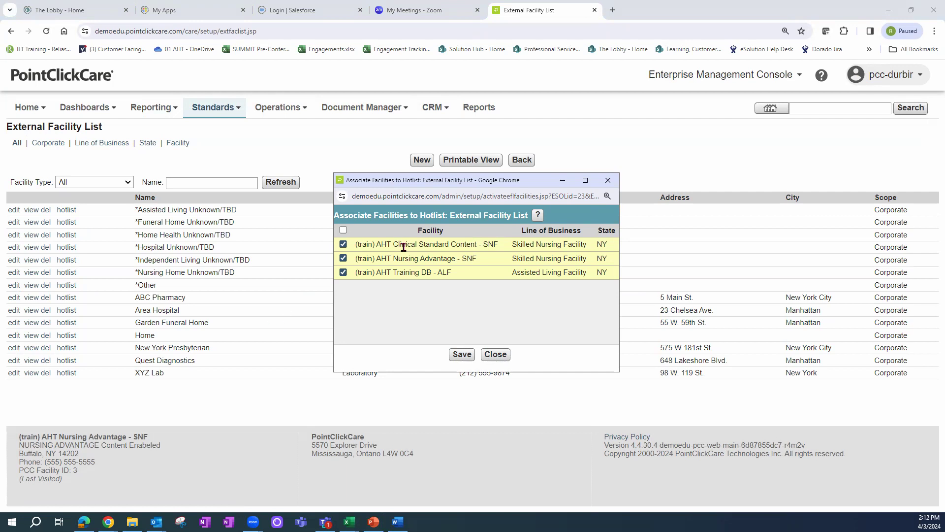
{"action": "left_click", "coordinate": [500, 355]}
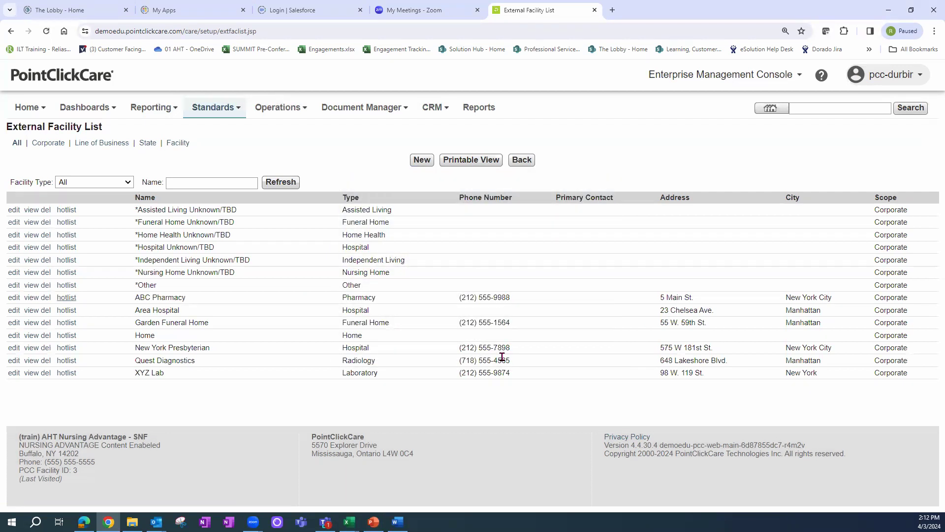
Step: Open the account details of New York Presbyterian from the CRM accounts list
{"action": "mouse_move", "coordinate": [433, 108]}
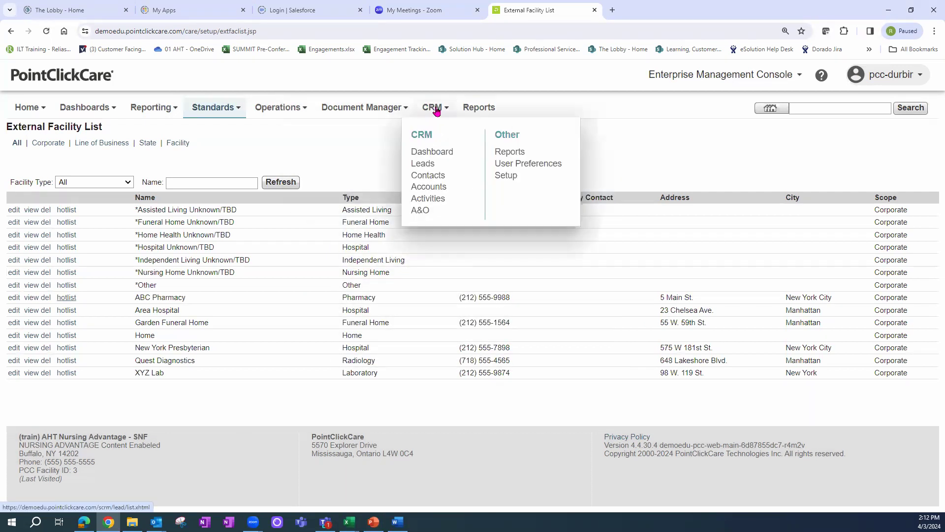
{"action": "left_click", "coordinate": [429, 188]}
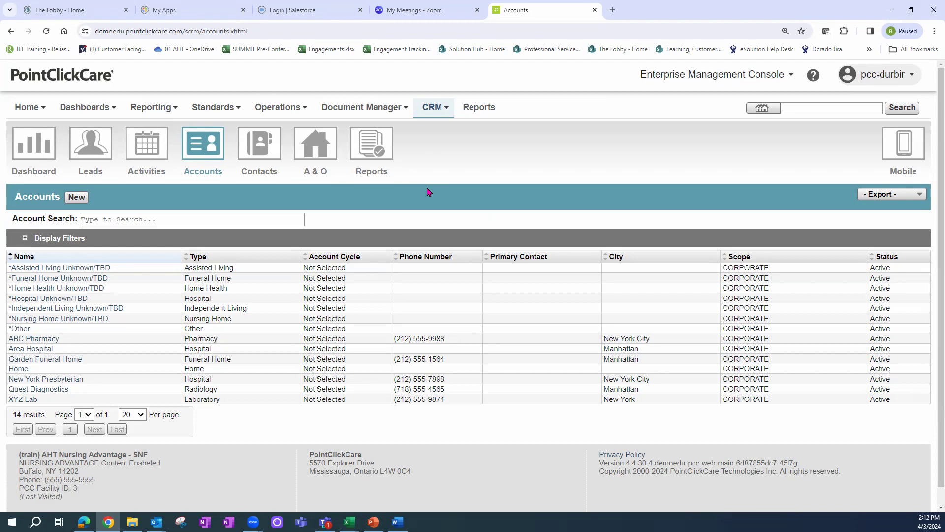
{"action": "left_click", "coordinate": [52, 379]}
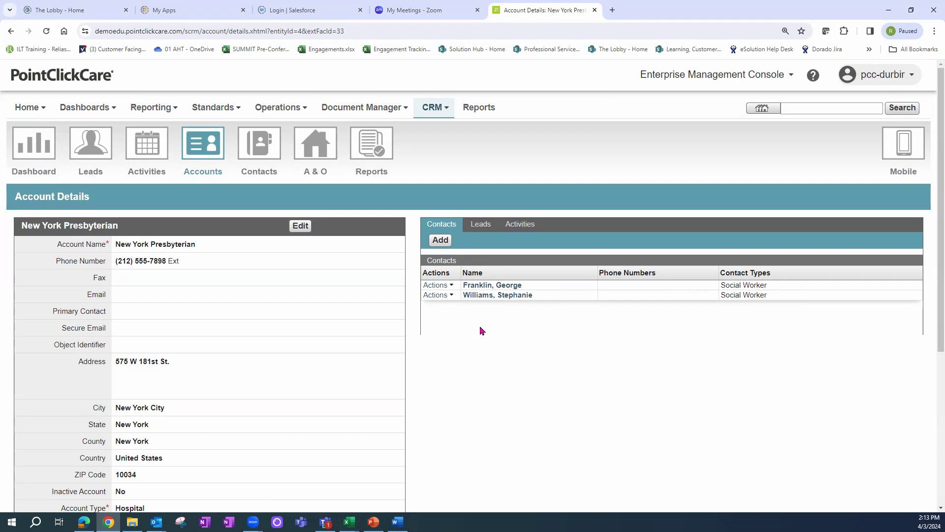
Step: Start adding a professional contact to the New York Presbyterian account and search existing contacts by the contact's surname
{"action": "left_click", "coordinate": [440, 239]}
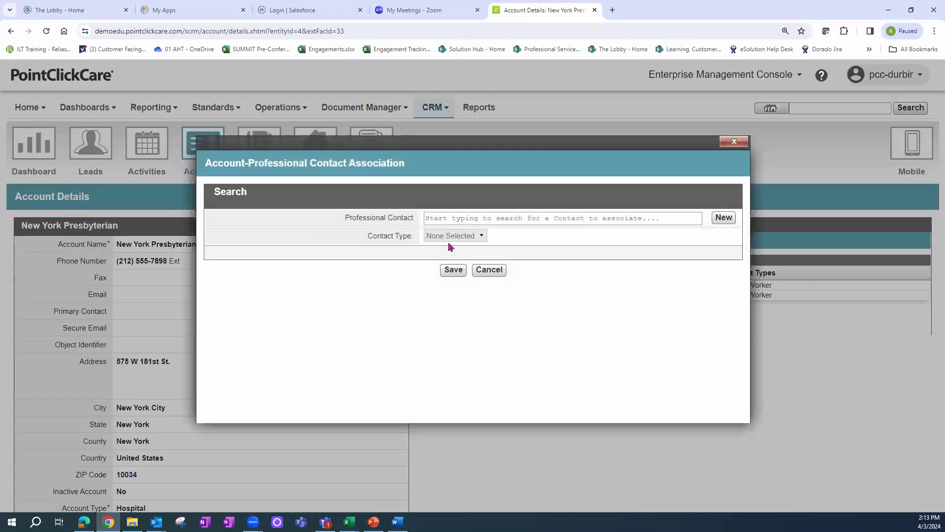
{"action": "left_click", "coordinate": [451, 220]}
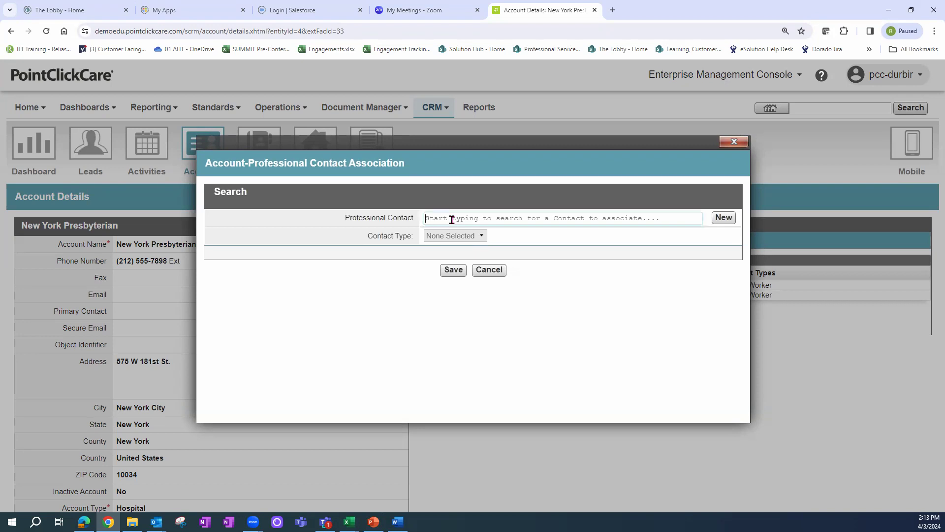
{"action": "type", "text": "Parks"}
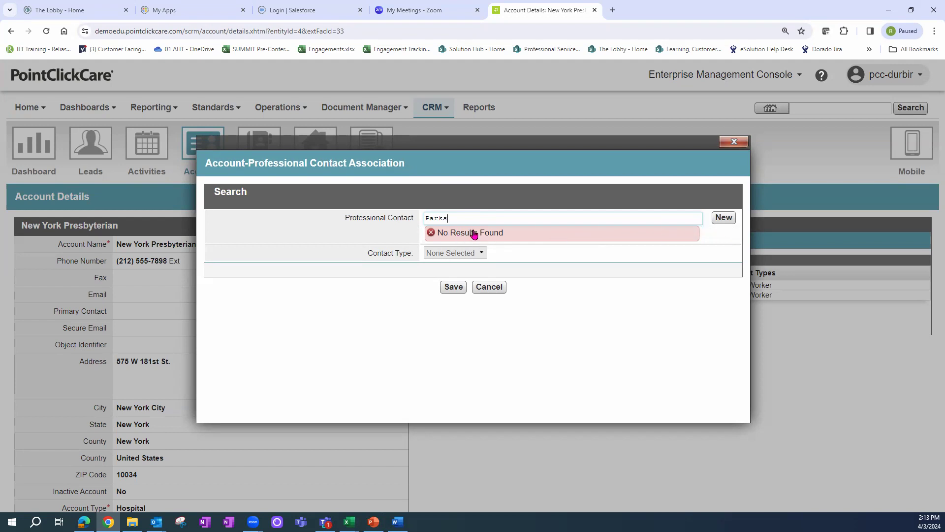
Step: Start a new professional contact and fill in the contact's surname, first name and gender Female
{"action": "left_click", "coordinate": [724, 218]}
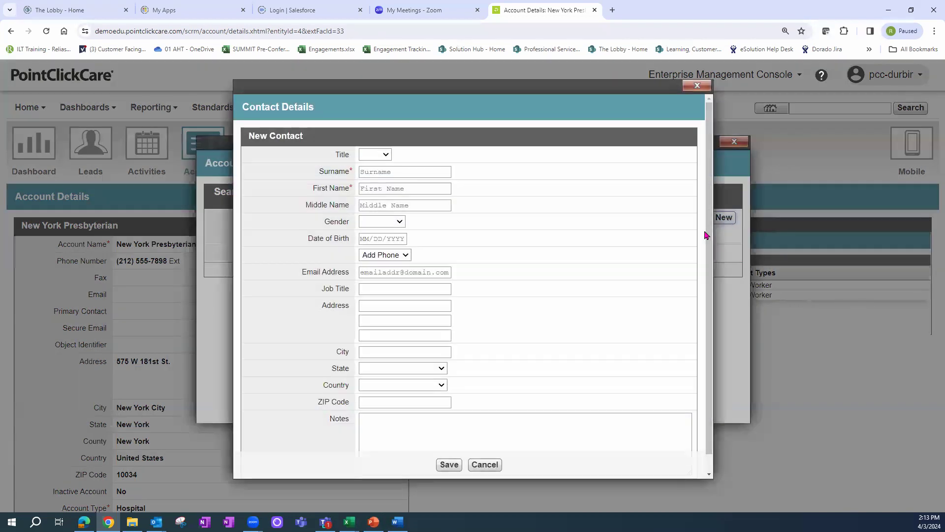
{"action": "left_click", "coordinate": [389, 172]}
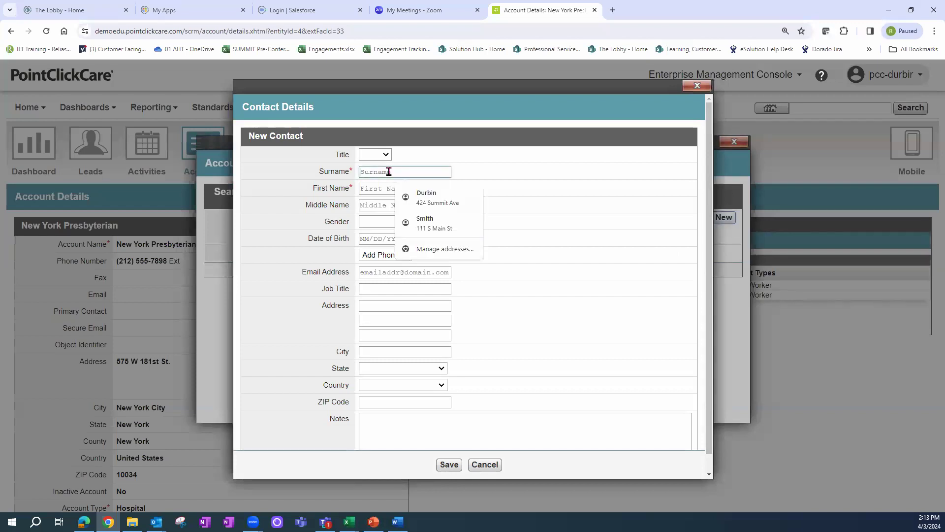
{"action": "type", "text": "Parks"}
{"action": "key", "text": "Tab"}
{"action": "type", "text": "Linda"}
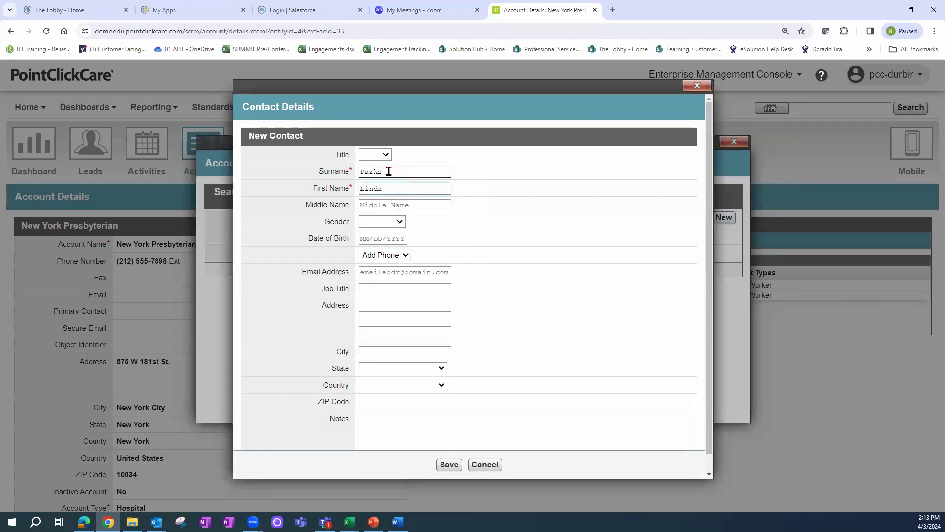
{"action": "left_click", "coordinate": [399, 221]}
Step: Add an Office and a Mobile phone to the new contact and fill in both phone numbers
{"action": "left_click", "coordinate": [395, 257]}
{"action": "left_click", "coordinate": [401, 256]}
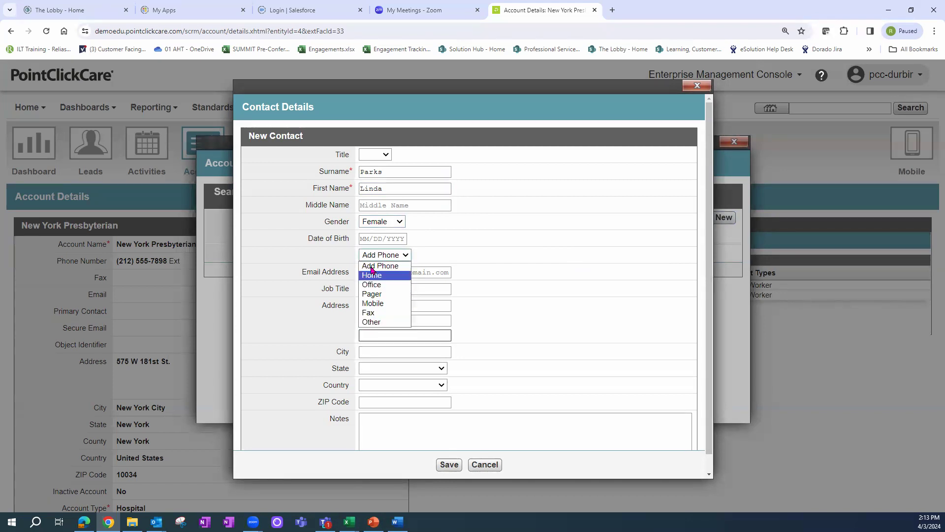
{"action": "left_click", "coordinate": [375, 286]}
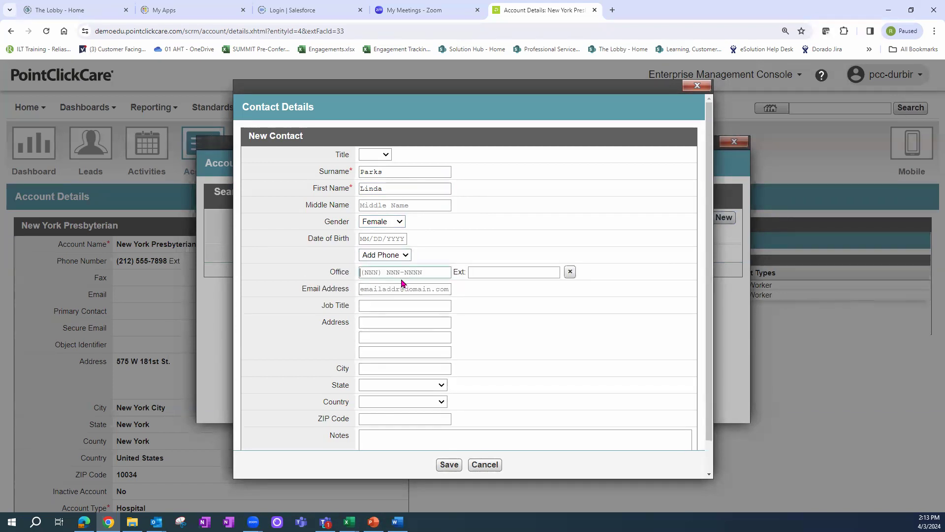
{"action": "type", "text": "55"}
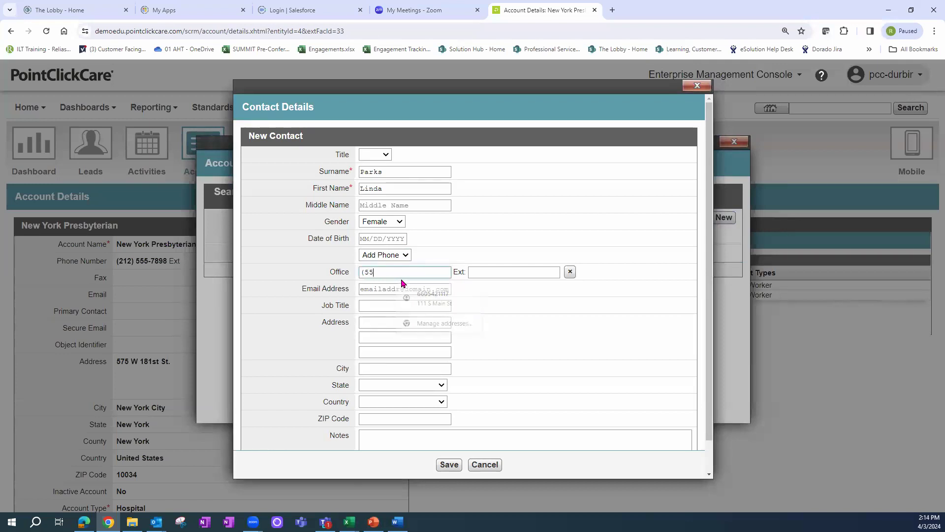
{"action": "type", "text": "5) 333-6254"}
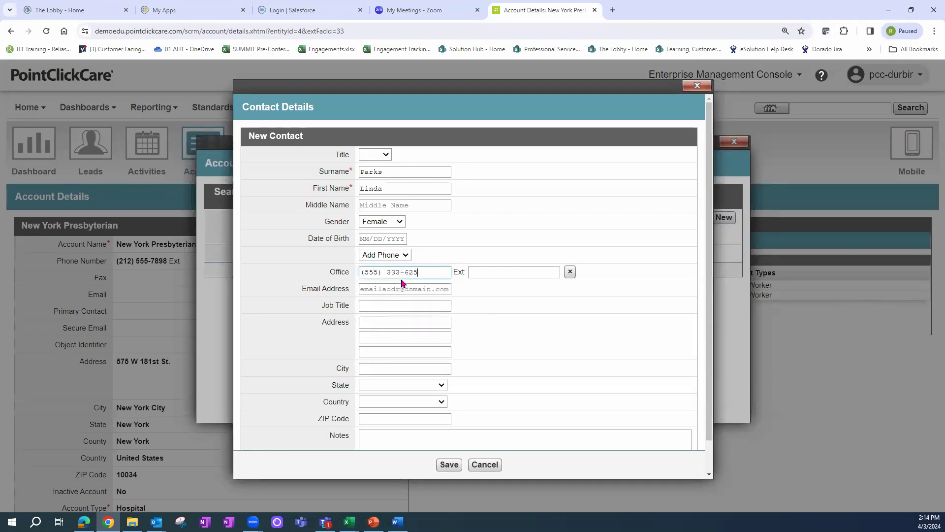
{"action": "left_click", "coordinate": [394, 256]}
{"action": "left_click", "coordinate": [386, 293]}
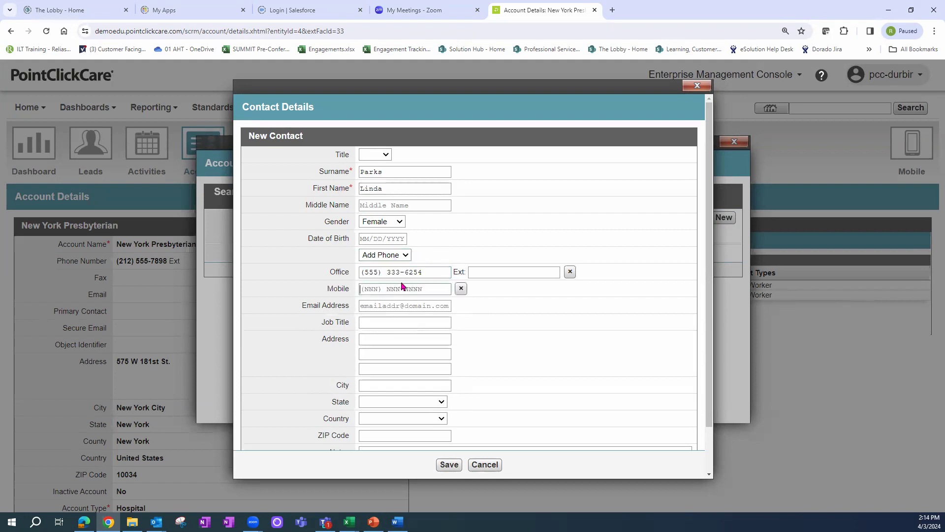
{"action": "left_click", "coordinate": [388, 289]}
{"action": "type", "text": "55552"}
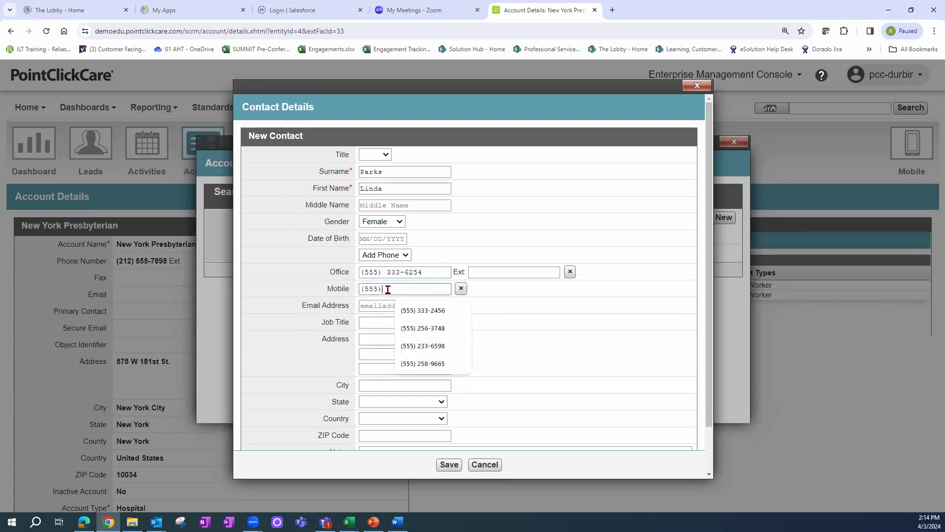
{"action": "type", "text": "45874"}
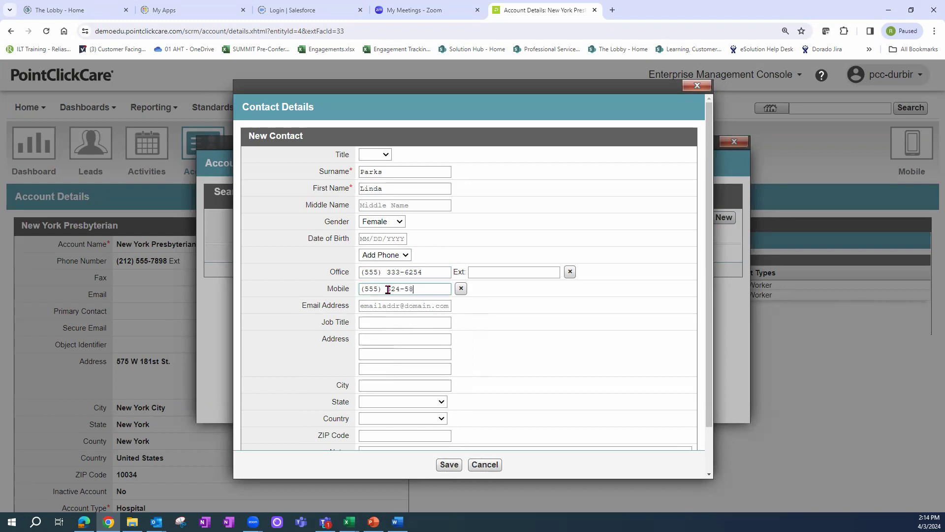
{"action": "left_click", "coordinate": [393, 304]}
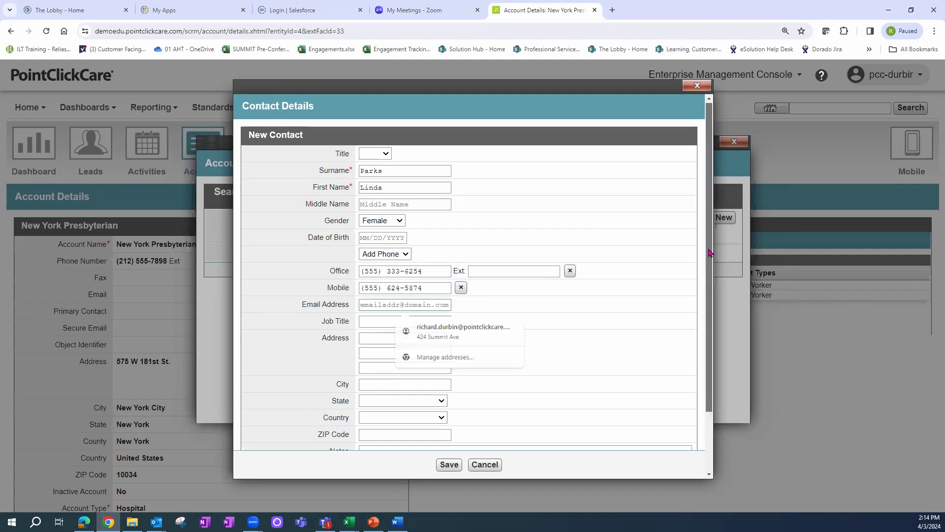
Step: Enter the contact's ZIP code, look it up, choose Pittsburgh, PA (Allegheny County), and save the new contact
{"action": "scroll", "coordinate": [498, 348], "scroll_direction": "down", "scroll_amount": 2}
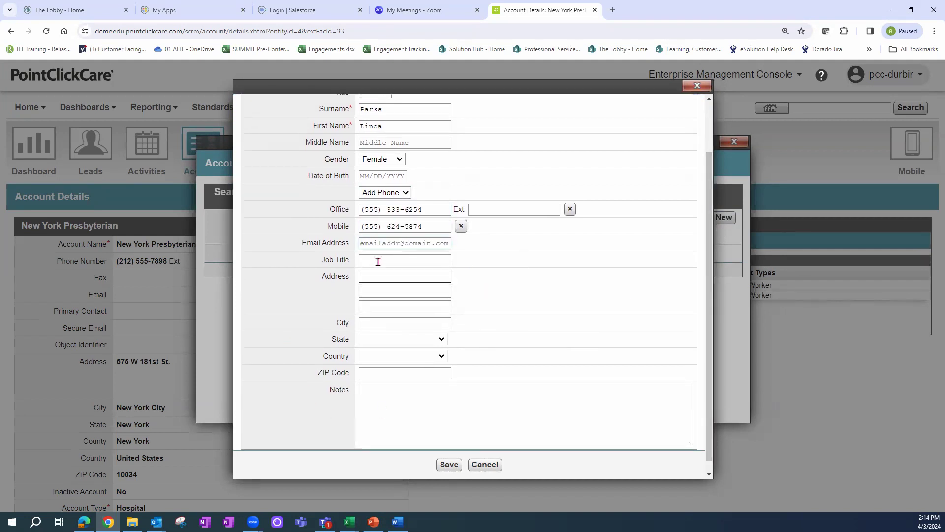
{"action": "left_click", "coordinate": [376, 374]}
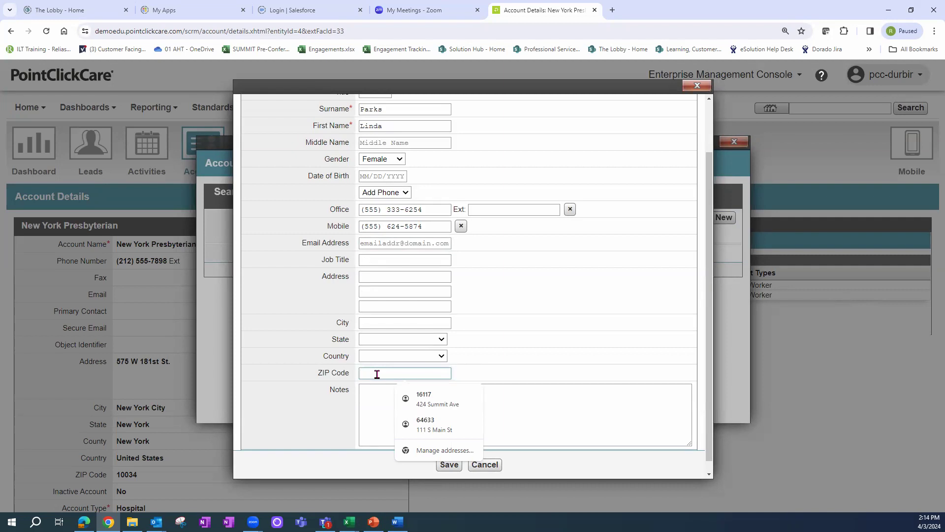
{"action": "type", "text": "15237"}
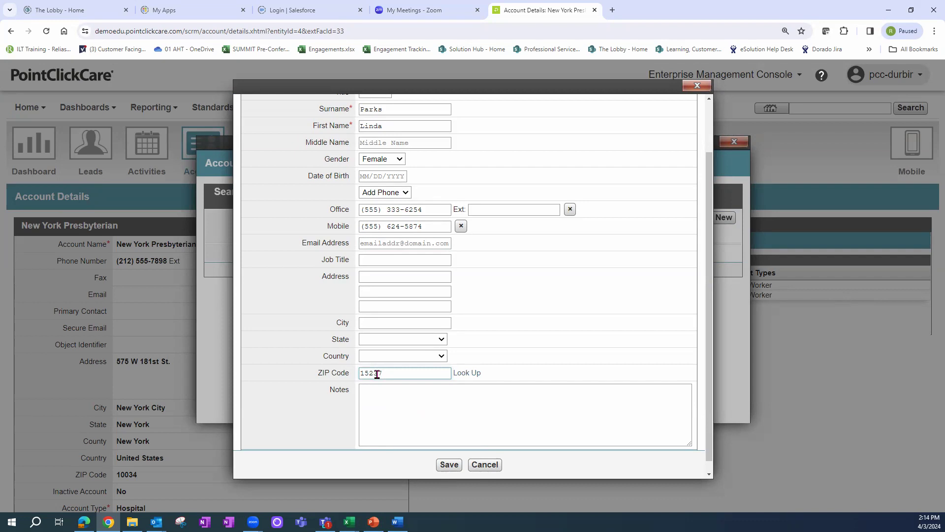
{"action": "left_click", "coordinate": [441, 385]}
{"action": "left_click", "coordinate": [467, 373]}
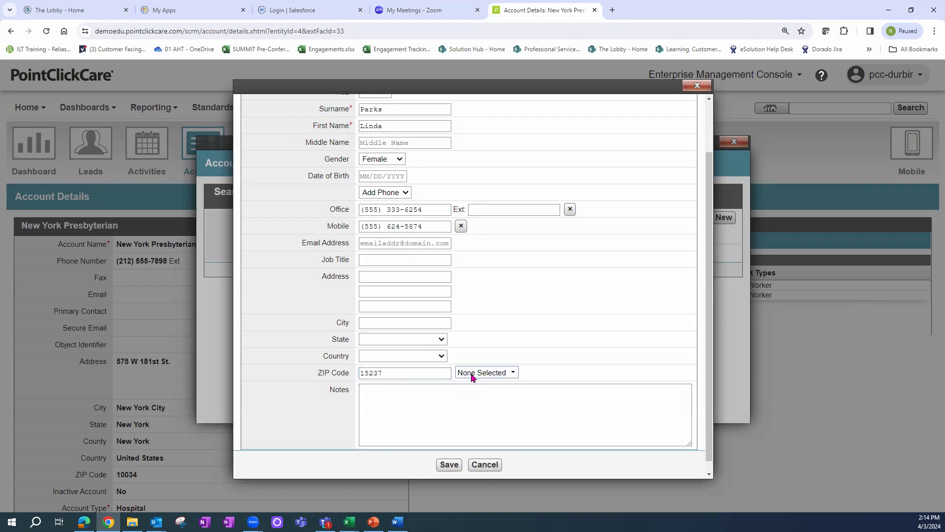
{"action": "left_click", "coordinate": [514, 374]}
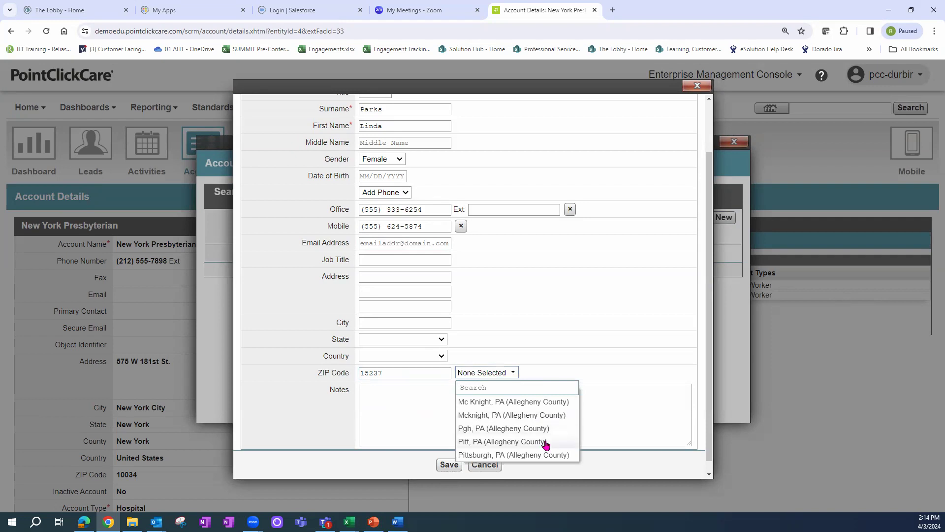
{"action": "left_click", "coordinate": [525, 456]}
{"action": "left_click", "coordinate": [402, 323]}
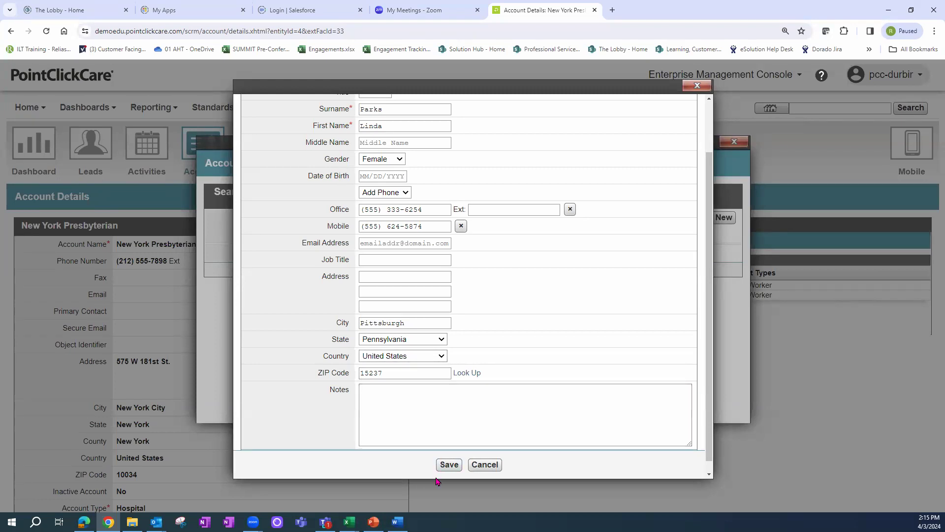
{"action": "left_click", "coordinate": [449, 464]}
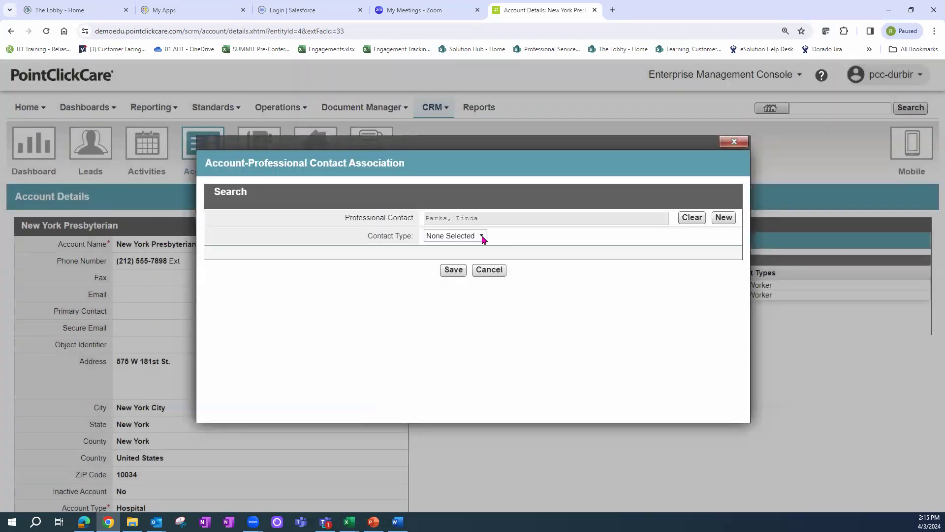
Step: Set the contact type to Discharge Planner and save the contact's association with the account
{"action": "left_click", "coordinate": [482, 237]}
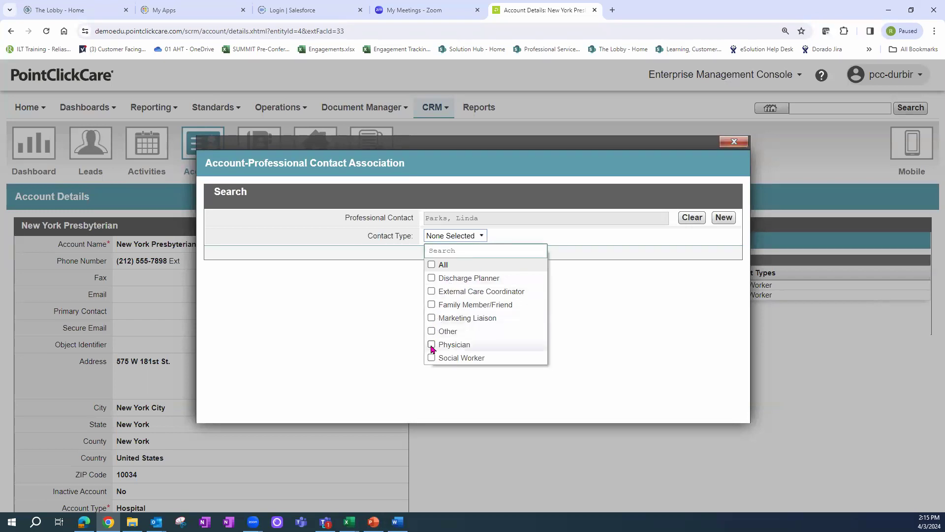
{"action": "left_click", "coordinate": [431, 279]}
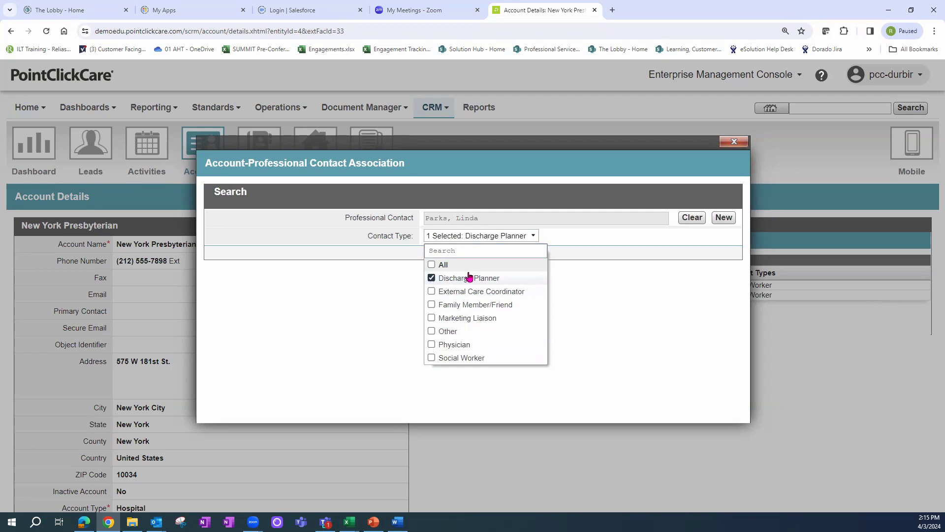
{"action": "left_click", "coordinate": [614, 273]}
{"action": "left_click", "coordinate": [460, 277]}
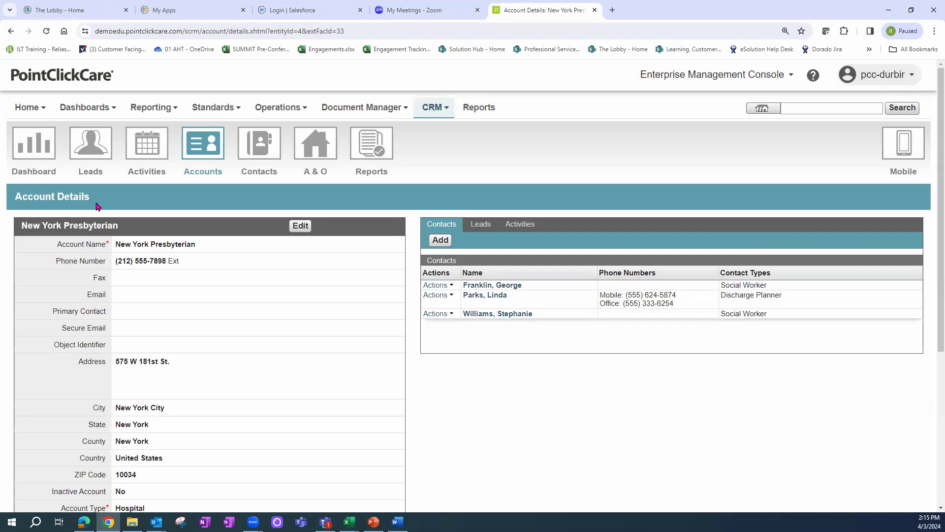
Step: Review the sales cycle and lead dates of the open leads in the Leads list, and start a new lead
{"action": "left_click", "coordinate": [94, 155]}
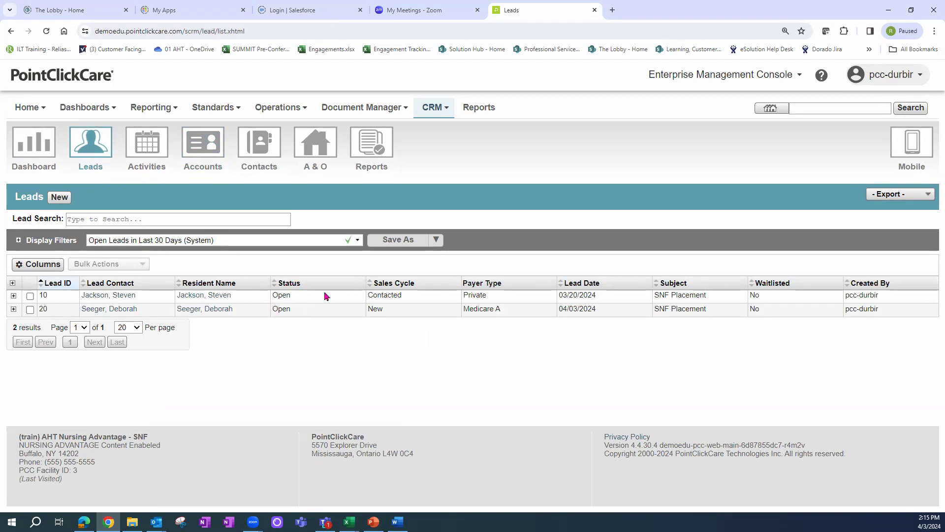
{"action": "mouse_move", "coordinate": [372, 309]}
{"action": "left_mouse_down"}
{"action": "mouse_move", "coordinate": [399, 318]}
{"action": "mouse_move", "coordinate": [380, 298]}
{"action": "left_mouse_up"}
{"action": "left_click_drag", "start_coordinate": [564, 294], "coordinate": [597, 313]}
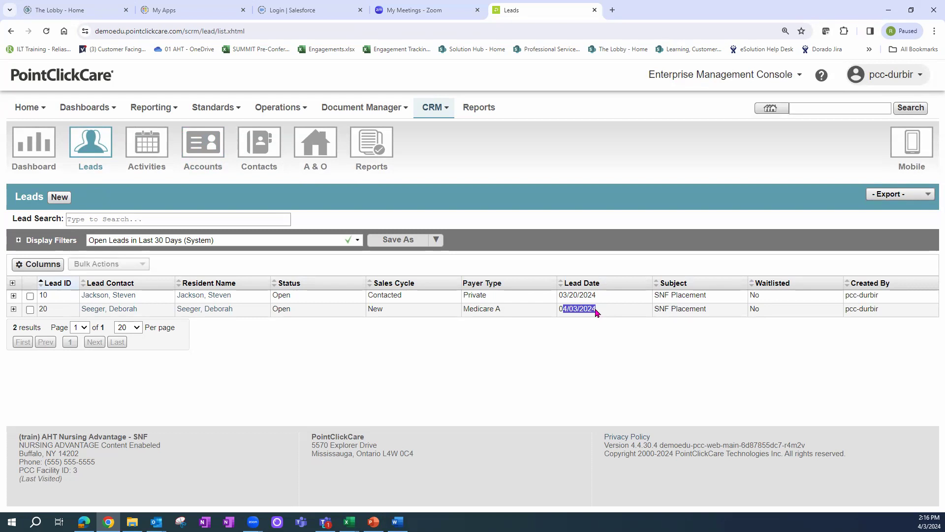
{"action": "left_click", "coordinate": [60, 197]}
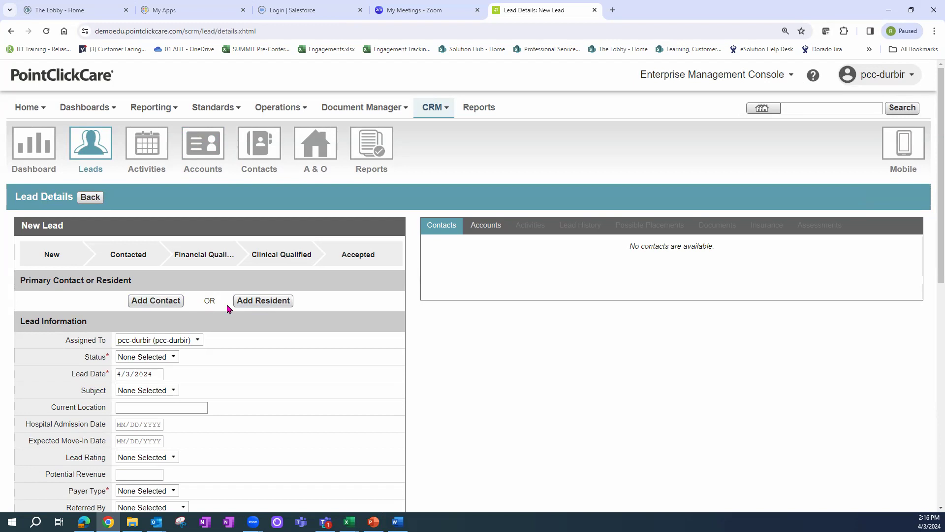
Step: Search the MPI for an existing resident by surname, select the matching record, and close the search without adding a resident
{"action": "left_click", "coordinate": [265, 305]}
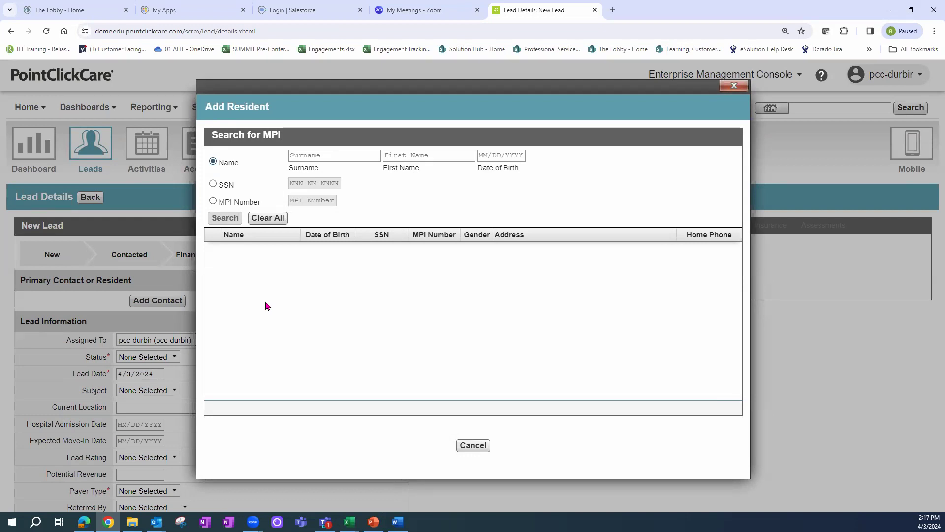
{"action": "left_click", "coordinate": [318, 155]}
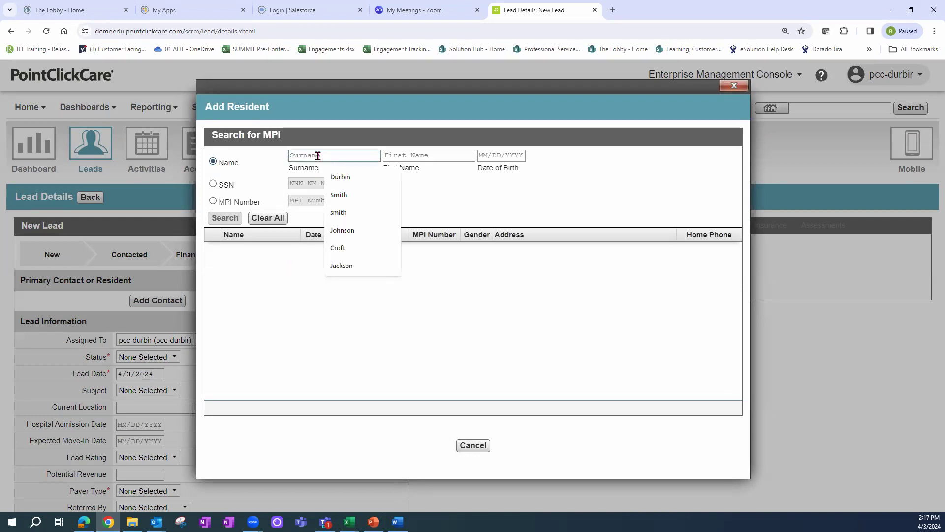
{"action": "type", "text": "jackson"}
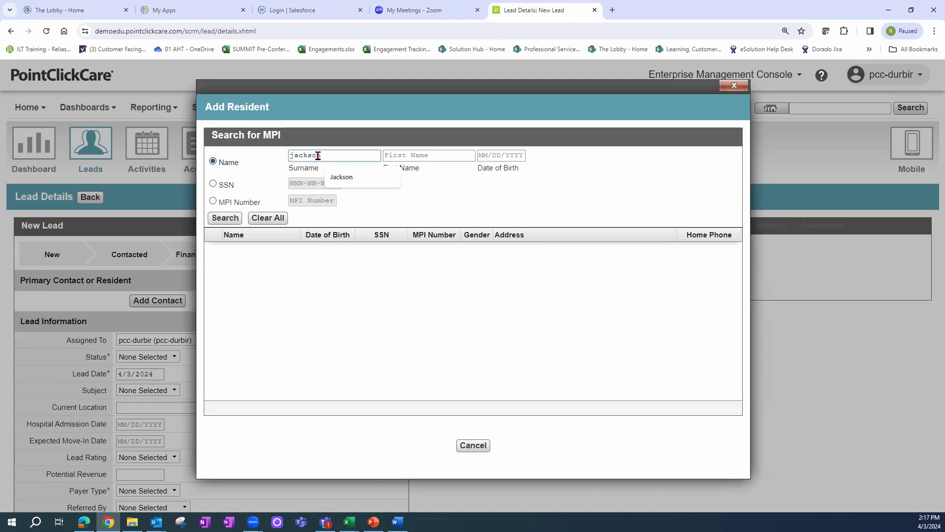
{"action": "left_click", "coordinate": [437, 204]}
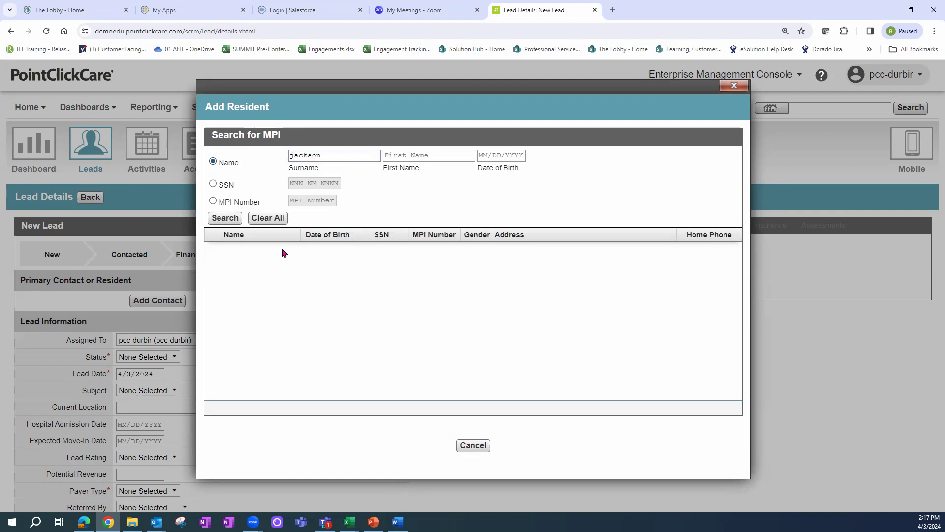
{"action": "left_click", "coordinate": [230, 220]}
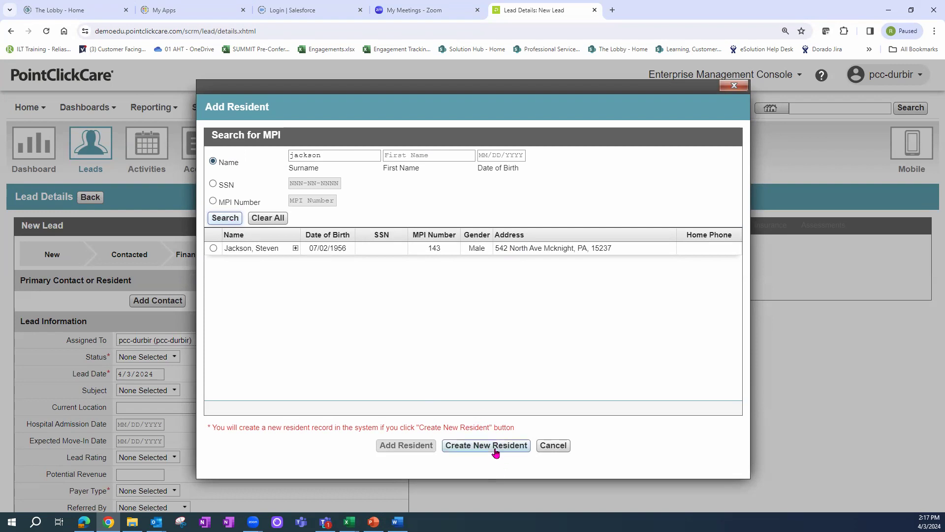
{"action": "left_click", "coordinate": [214, 249]}
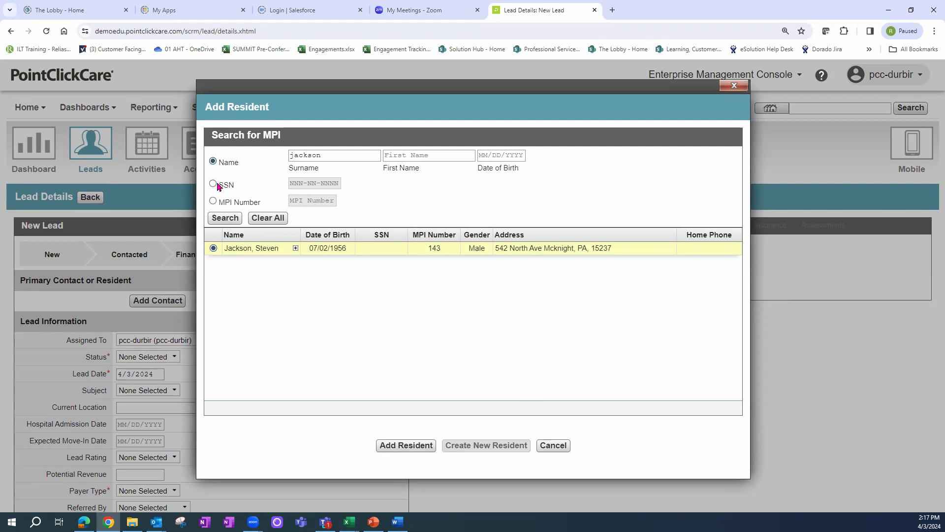
{"action": "left_click", "coordinate": [566, 444]}
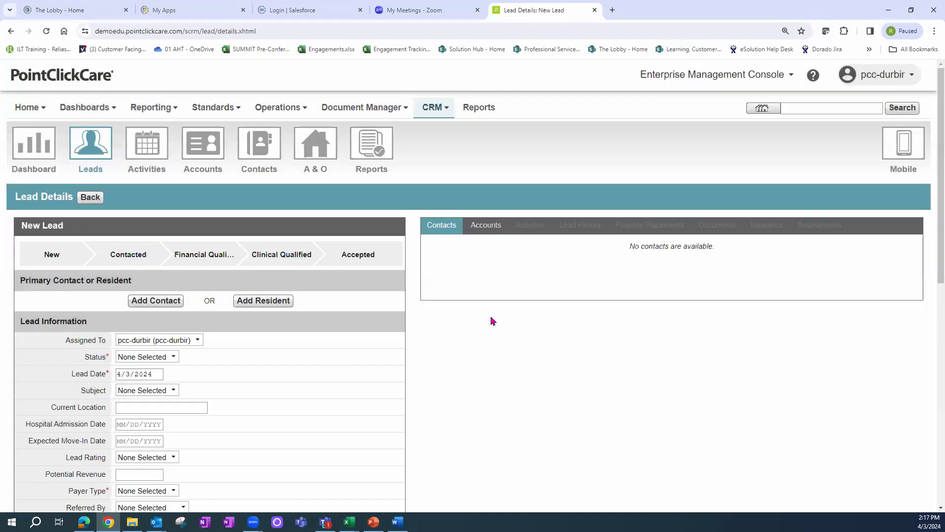
Step: Search the MPI for the prospective resident by surname and first name
{"action": "left_click", "coordinate": [260, 301]}
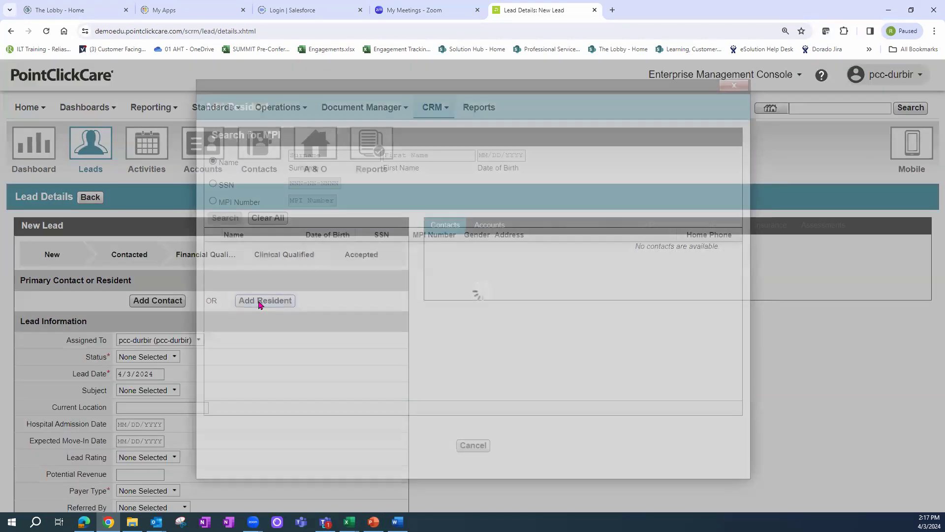
{"action": "left_click", "coordinate": [305, 154]}
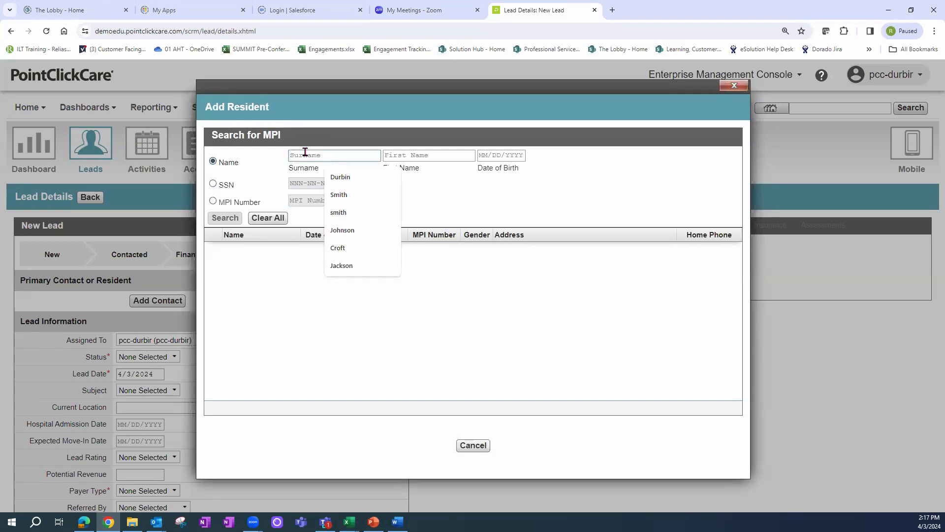
{"action": "type", "text": "Jackson"}
{"action": "key", "text": "Tab"}
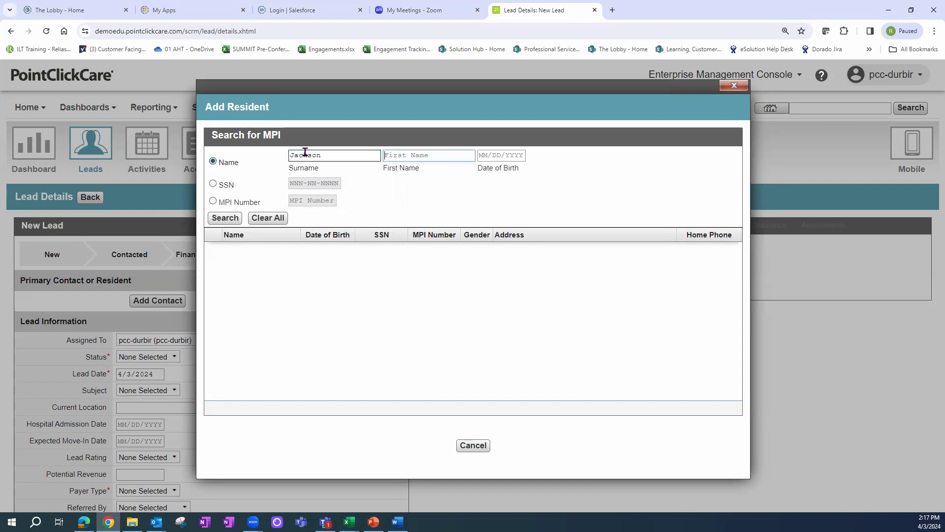
{"action": "type", "text": "Fred"}
{"action": "left_click", "coordinate": [225, 222]}
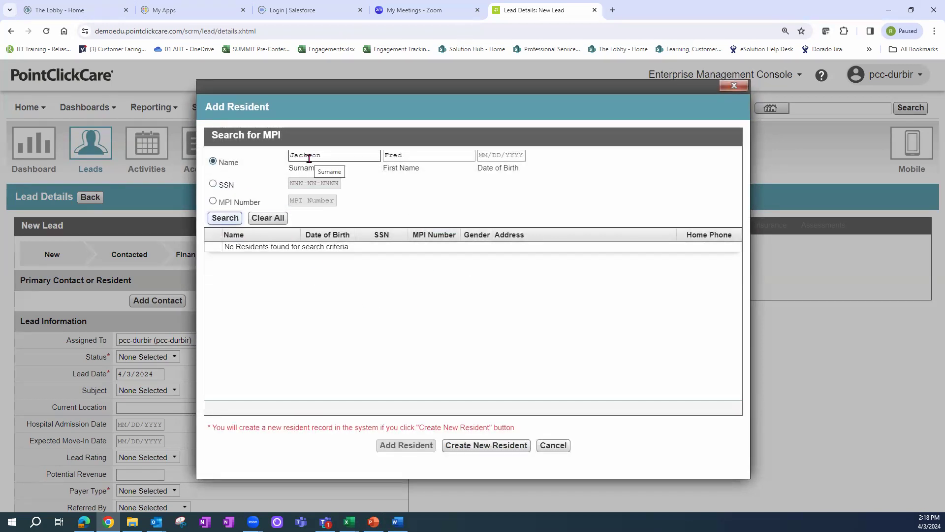
Step: Switch the MPI search to SSN and back to Name, and re-enter the resident's surname and first name
{"action": "left_click", "coordinate": [213, 185]}
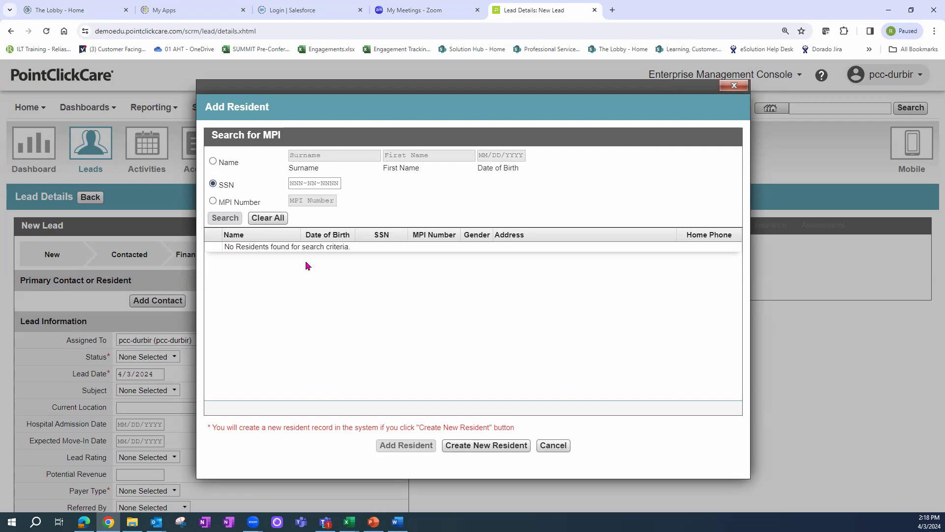
{"action": "left_click", "coordinate": [213, 161]}
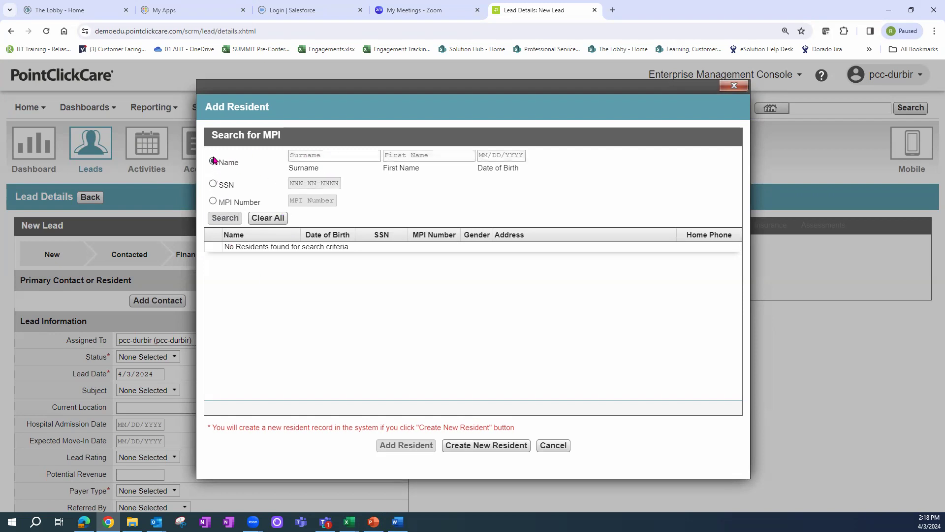
{"action": "left_click", "coordinate": [341, 154]}
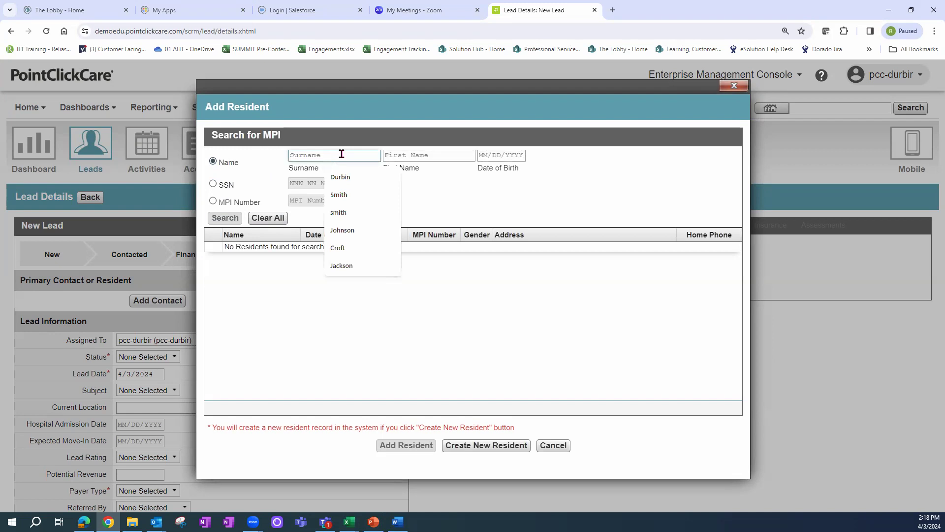
{"action": "type", "text": "ja"}
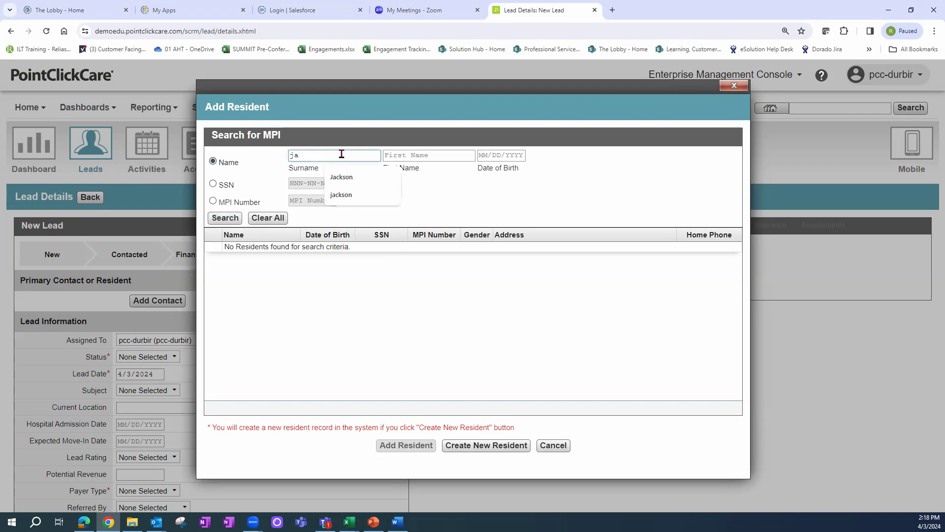
{"action": "type", "text": "k"}
{"action": "key", "text": "BackSpace"}
{"action": "type", "text": "ckson"}
{"action": "key", "text": "Tab"}
{"action": "type", "text": "FRED"}
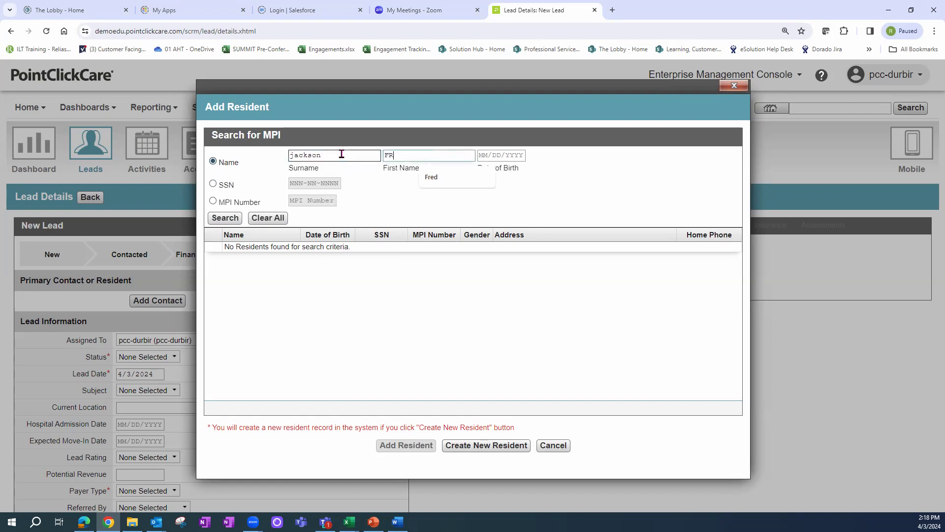
{"action": "key", "text": "BackSpace"}
{"action": "key", "text": "BackSpace"}
{"action": "key", "text": "BackSpace"}
{"action": "type", "text": "red"}
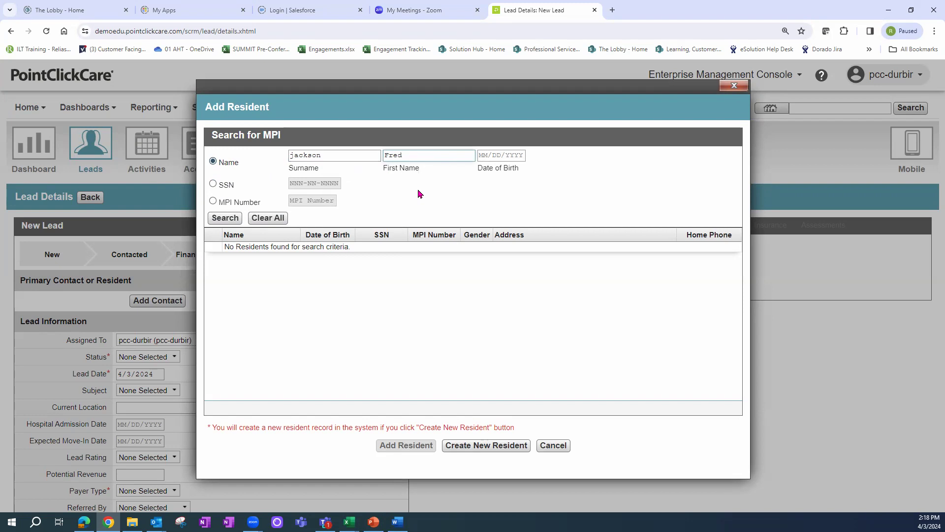
Step: Capitalize the surname's first letter, repeat the MPI search, and start creating a new resident record
{"action": "left_click", "coordinate": [297, 155]}
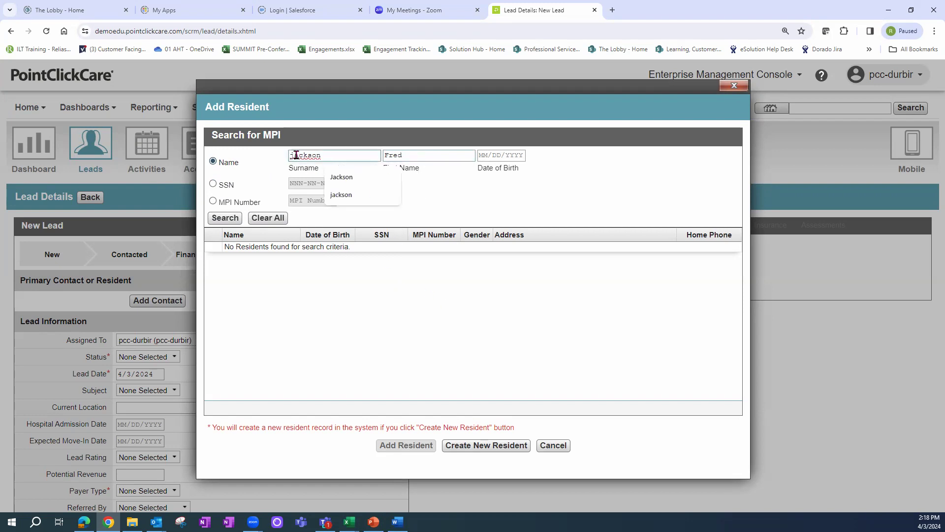
{"action": "key", "text": "BackSpace"}
{"action": "type", "text": "J"}
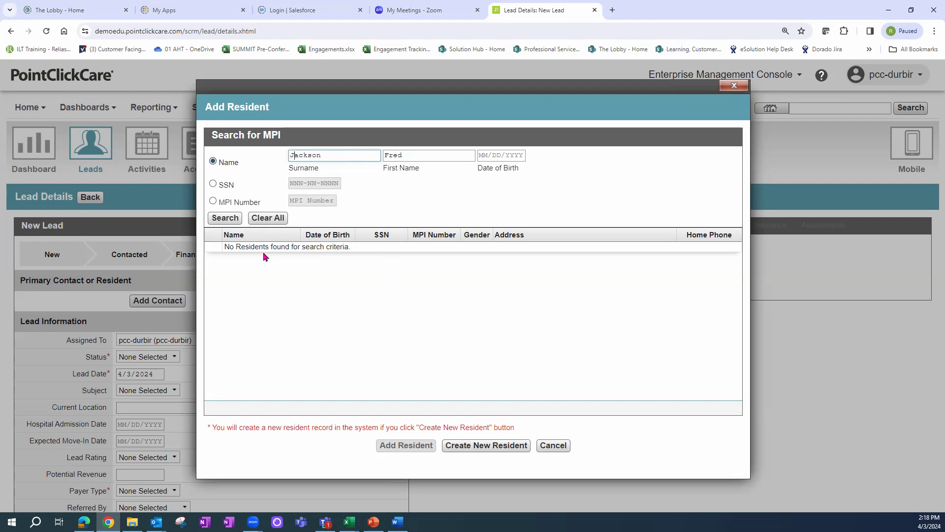
{"action": "left_click", "coordinate": [232, 220]}
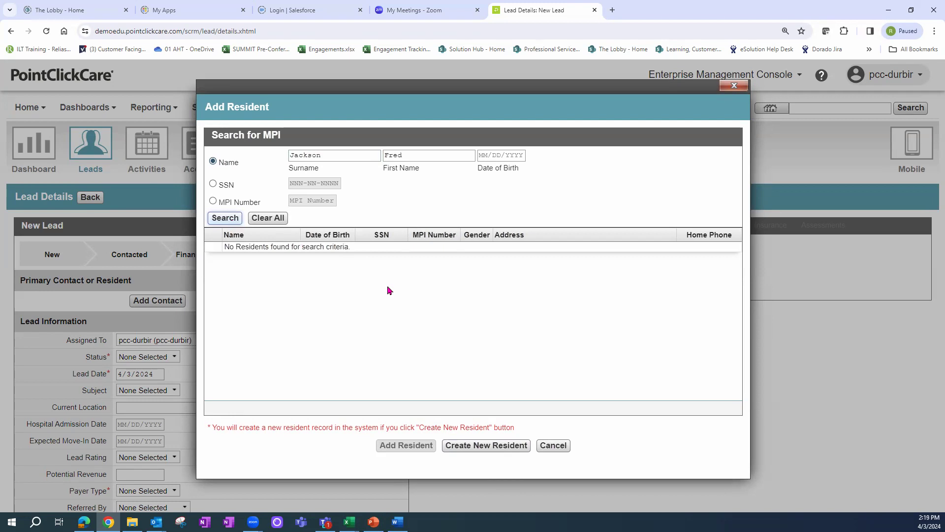
{"action": "left_click", "coordinate": [484, 448]}
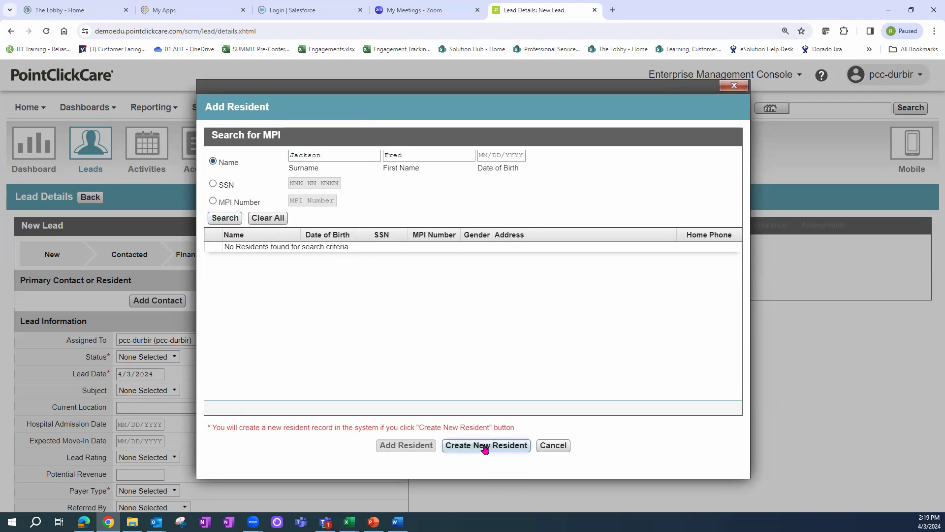
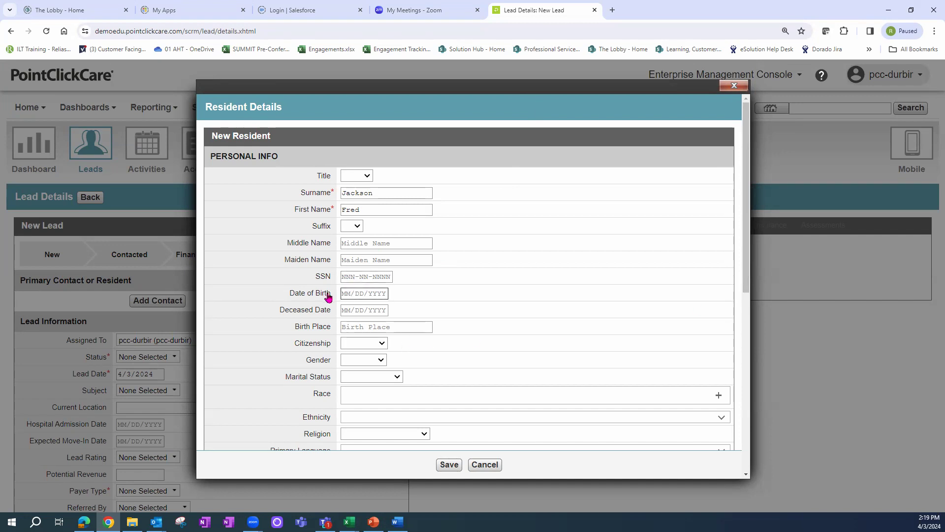
{"action": "left_click", "coordinate": [370, 293]}
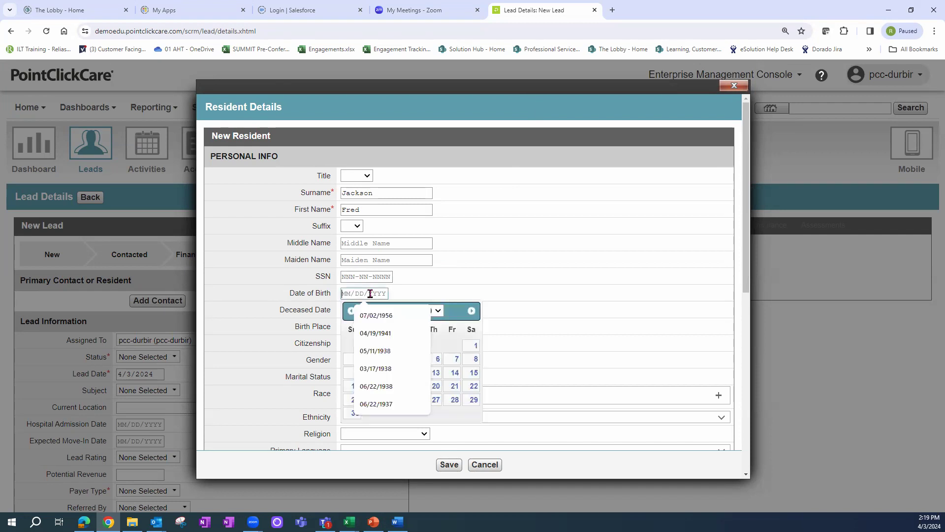
{"action": "left_click", "coordinate": [381, 334]}
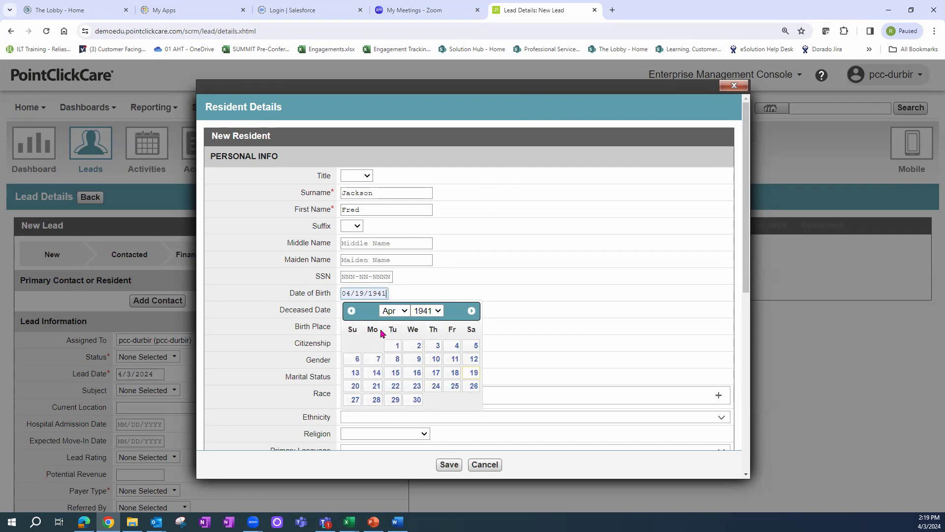
{"action": "left_click", "coordinate": [461, 270]}
{"action": "triple_click", "coordinate": [385, 293]}
{"action": "left_click", "coordinate": [385, 293]}
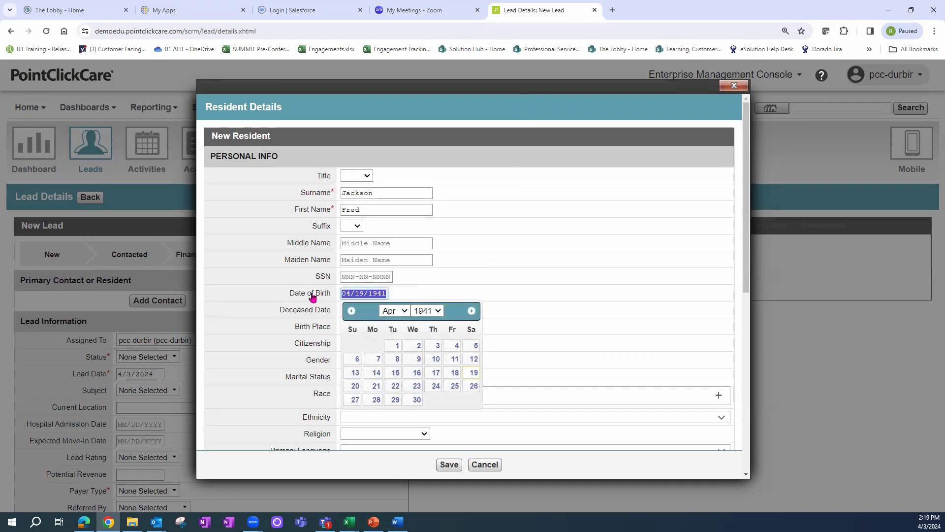
{"action": "key", "text": "BackSpace"}
{"action": "left_click", "coordinate": [454, 276]}
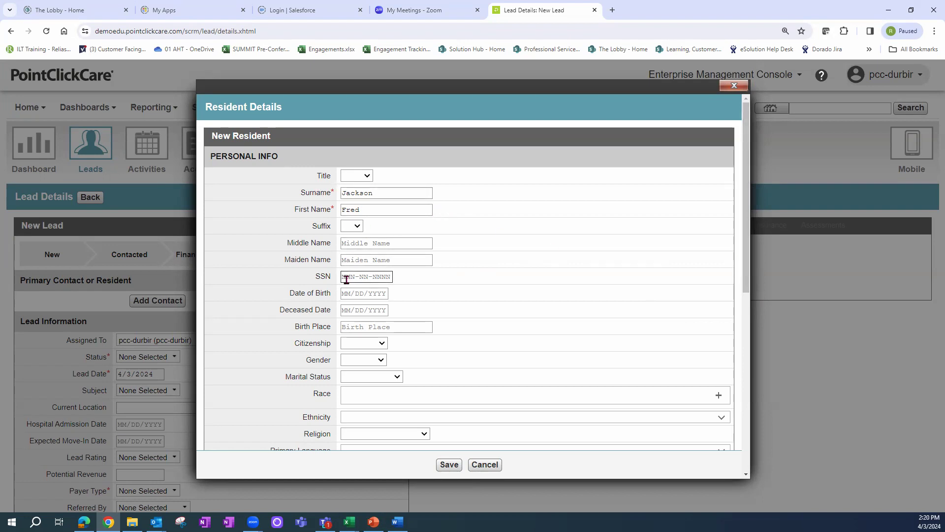
Step: Enter the new resident's date of birth in the personal info
{"action": "left_click", "coordinate": [369, 294]}
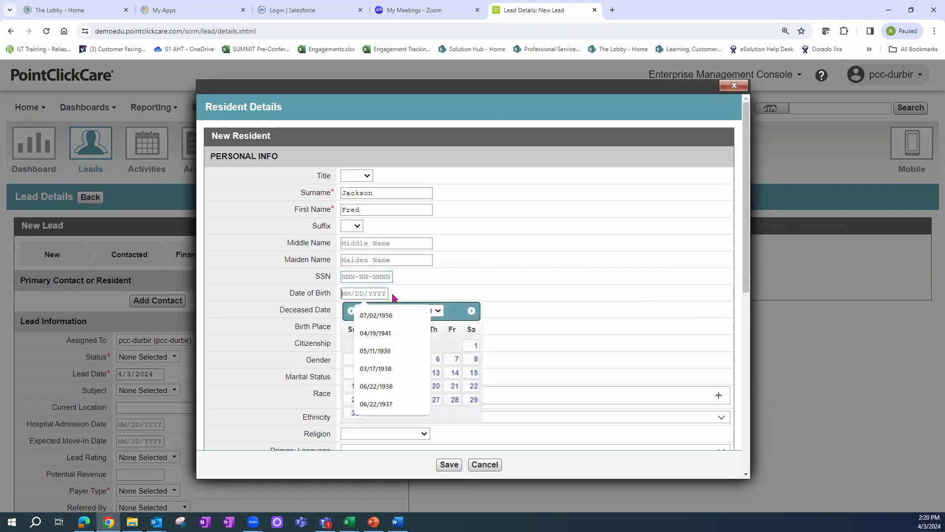
{"action": "left_click", "coordinate": [382, 387]}
{"action": "left_click", "coordinate": [497, 326]}
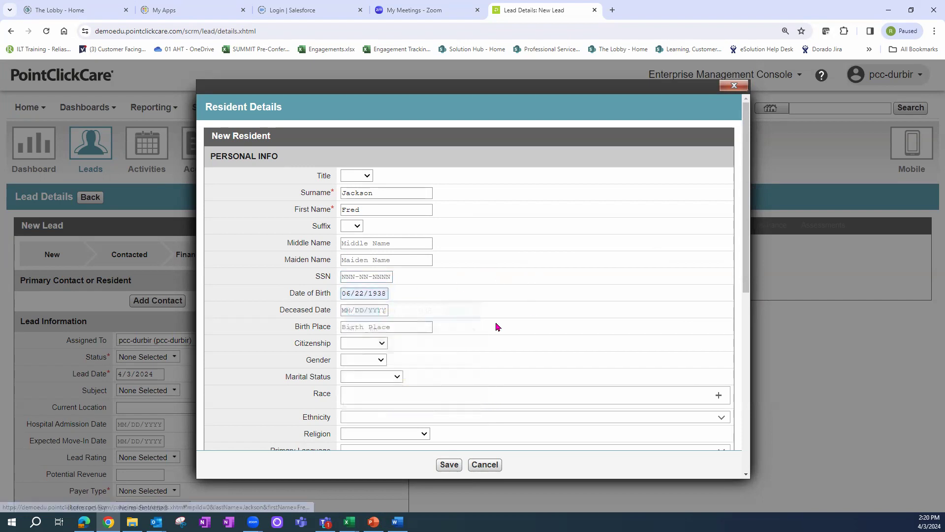
{"action": "key", "text": "Tab"}
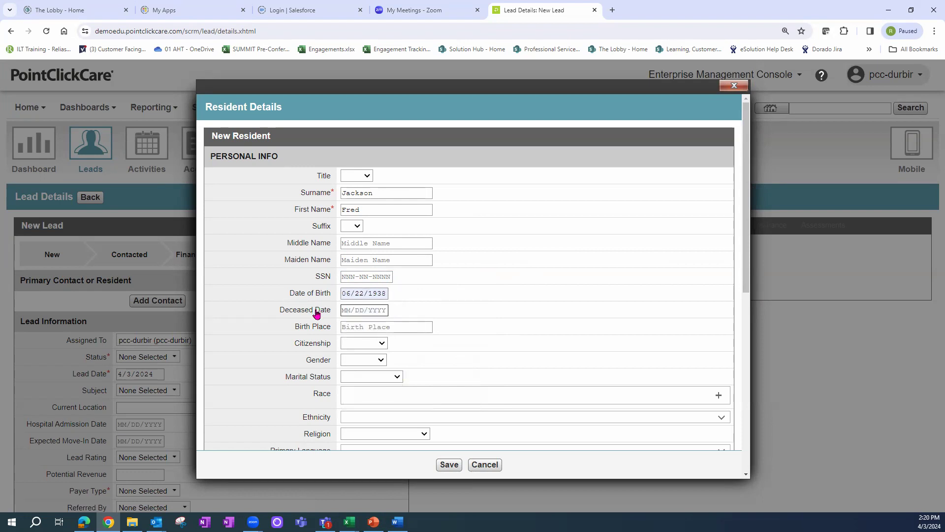
Step: Set the resident's citizenship to U.S., gender to Male and marital status to Never married
{"action": "left_click", "coordinate": [382, 343]}
{"action": "left_click", "coordinate": [373, 367]}
{"action": "left_click", "coordinate": [373, 363]}
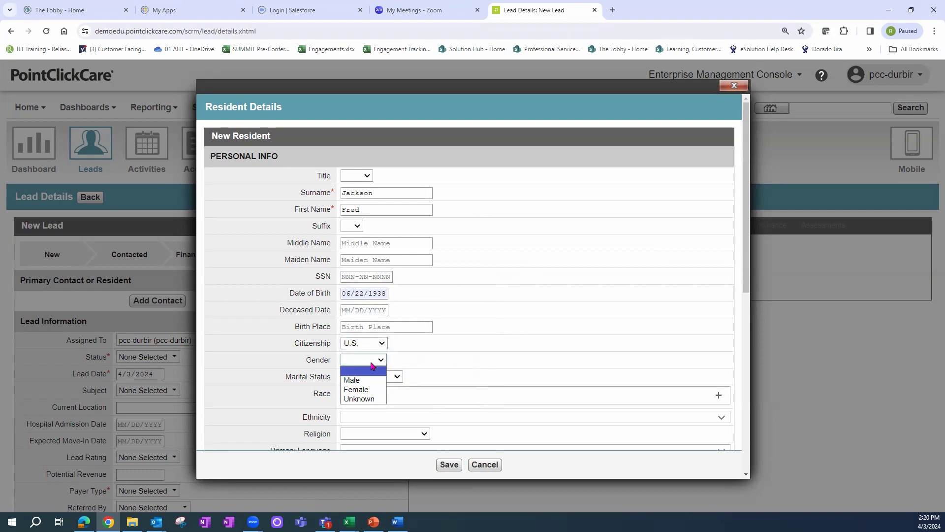
{"action": "left_click", "coordinate": [366, 380]}
{"action": "left_click", "coordinate": [389, 378]}
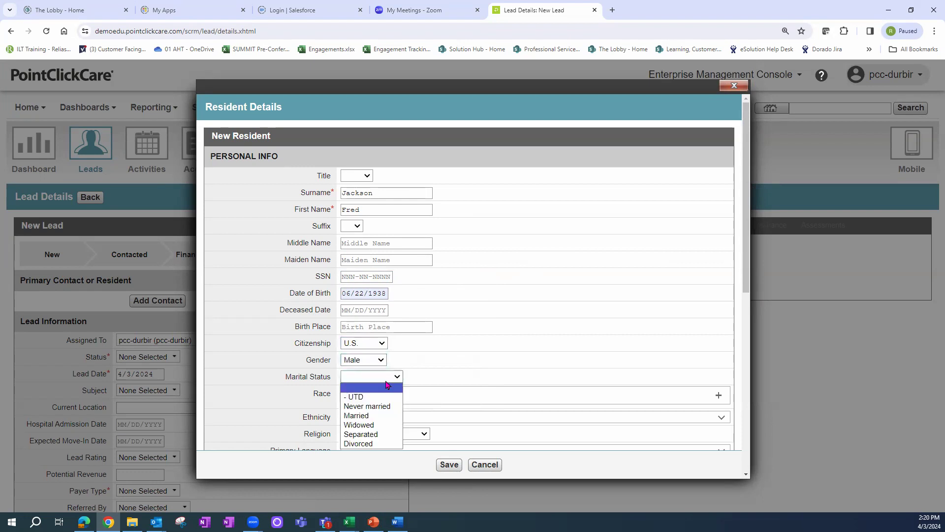
{"action": "left_click", "coordinate": [374, 406]}
Step: Set the resident's religion to None
{"action": "scroll", "coordinate": [747, 263], "scroll_direction": "down", "scroll_amount": 1}
{"action": "scroll", "coordinate": [747, 262], "scroll_direction": "down", "scroll_amount": 3}
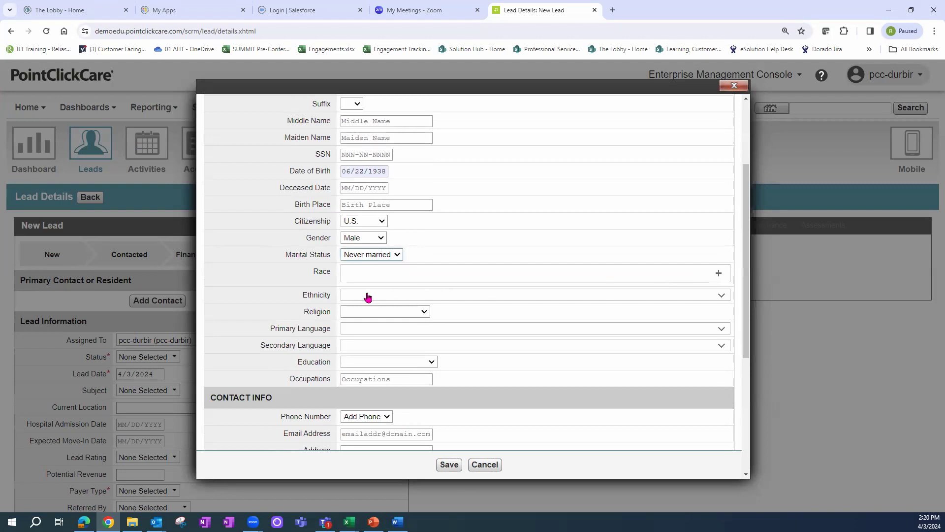
{"action": "left_click", "coordinate": [423, 311]}
{"action": "scroll", "coordinate": [379, 403], "scroll_direction": "down", "scroll_amount": 4}
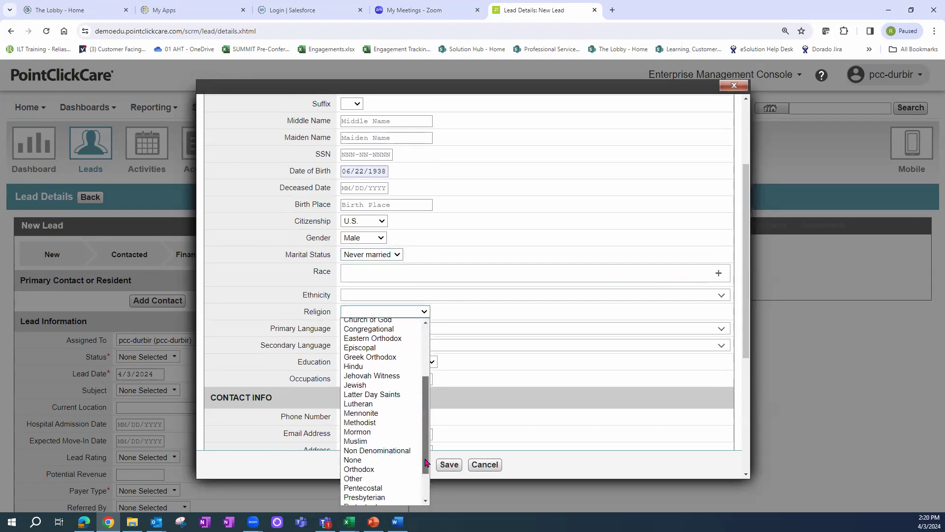
{"action": "left_click", "coordinate": [367, 463]}
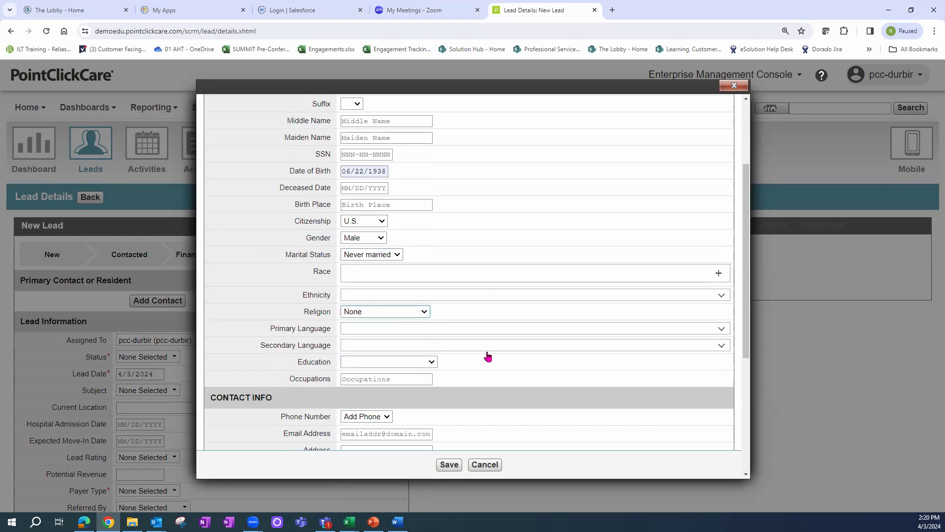
Step: Clear the Religion selection in the resident's demographics so that it is blank
{"action": "left_click", "coordinate": [424, 314]}
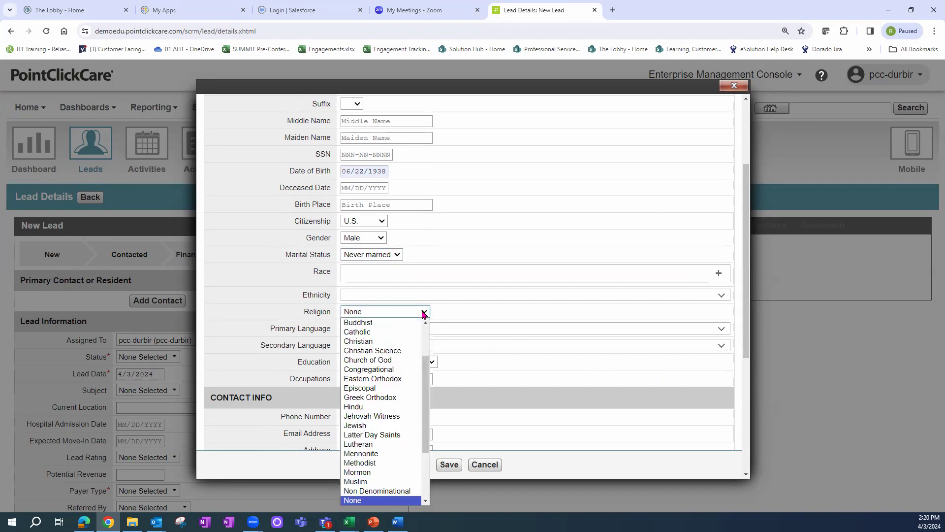
{"action": "left_click_drag", "start_coordinate": [426, 382], "coordinate": [440, 325]}
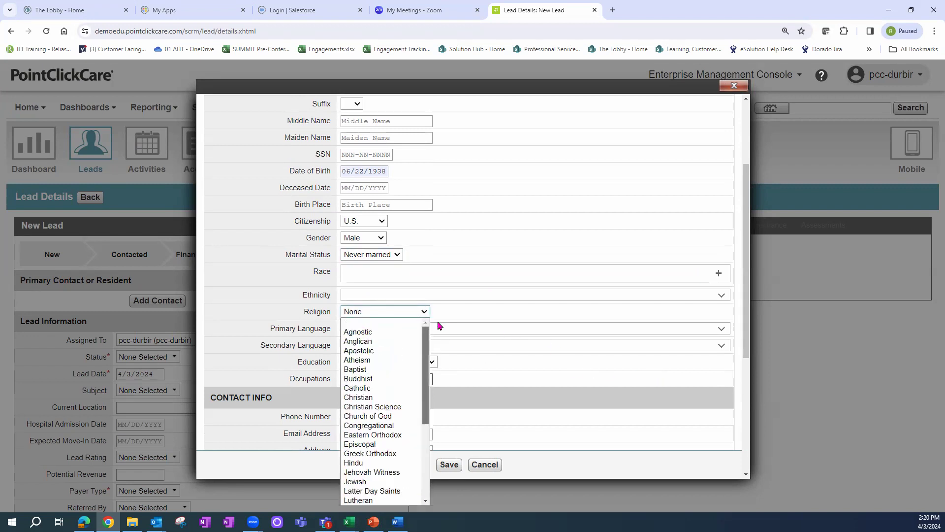
{"action": "left_click", "coordinate": [382, 323]}
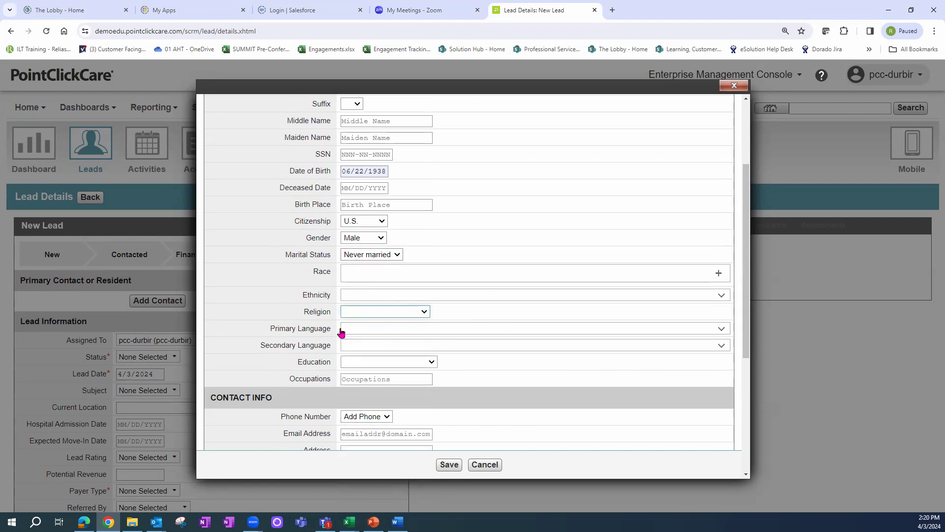
Step: Add a Mobile phone entry under the resident's contact info and enter the mobile number
{"action": "left_click_drag", "start_coordinate": [747, 181], "coordinate": [750, 283]}
{"action": "left_click_drag", "start_coordinate": [229, 206], "coordinate": [277, 211]}
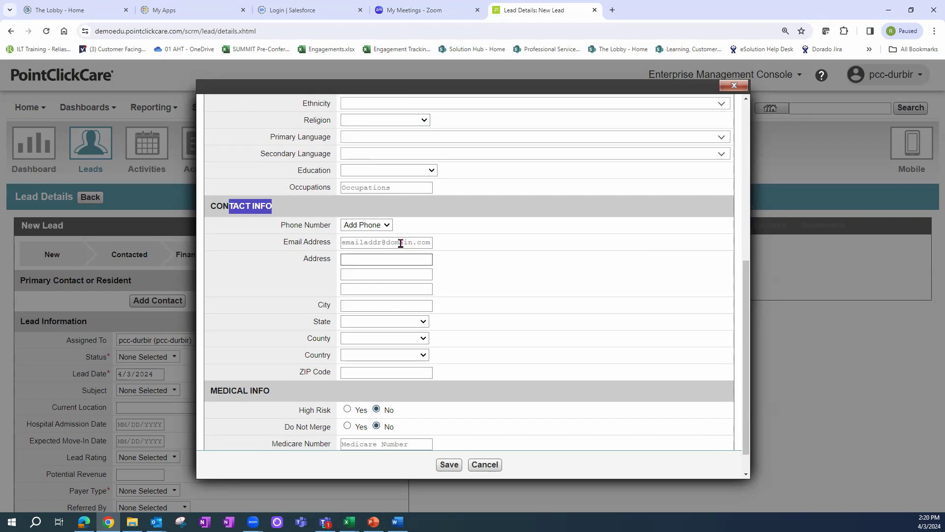
{"action": "left_click", "coordinate": [382, 227]}
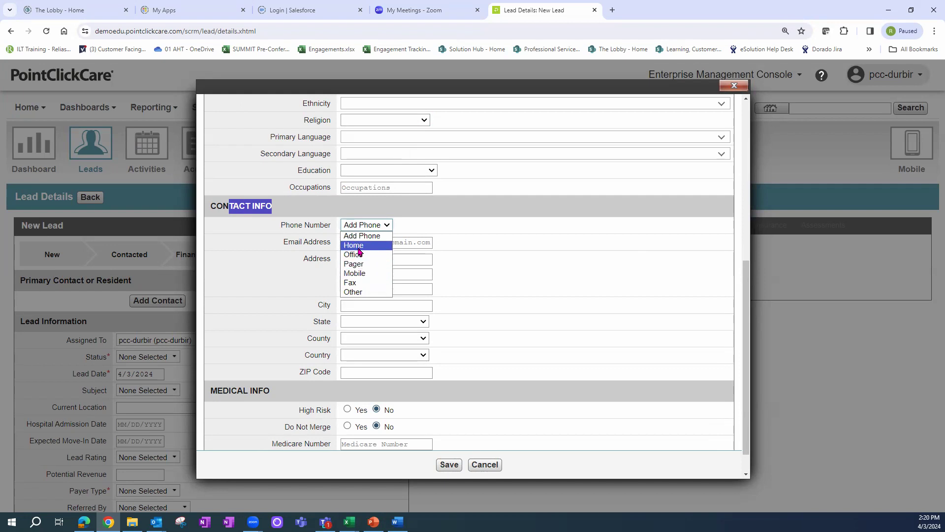
{"action": "left_click", "coordinate": [362, 273]}
{"action": "left_click", "coordinate": [400, 244]}
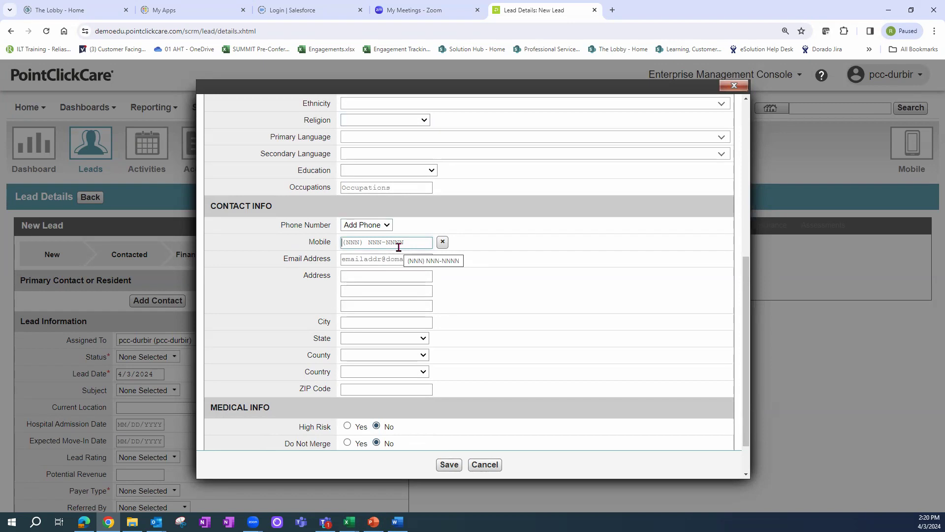
{"action": "type", "text": "724) "}
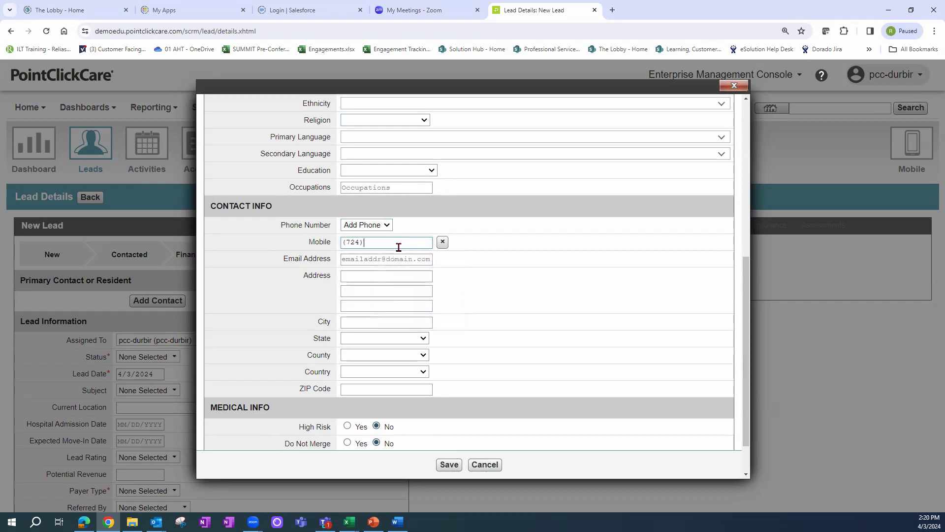
{"action": "type", "text": "555-3324"}
Step: Enter the resident's street address and ZIP code, and fill the locality fields from the ZIP lookup option for Mcknight, PA (Allegheny County)
{"action": "left_click", "coordinate": [352, 275]}
{"action": "type", "text": "659 Jackson Street"}
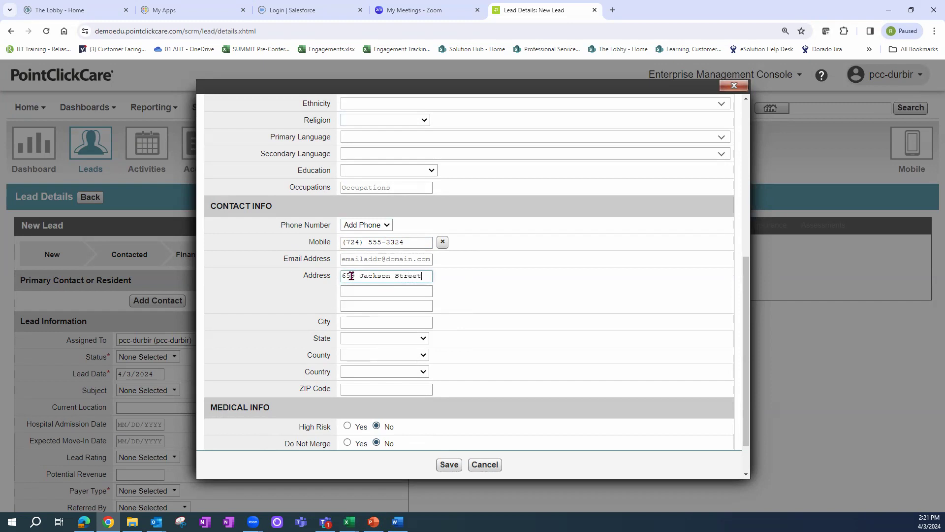
{"action": "left_click", "coordinate": [361, 389]}
{"action": "type", "text": "15237"}
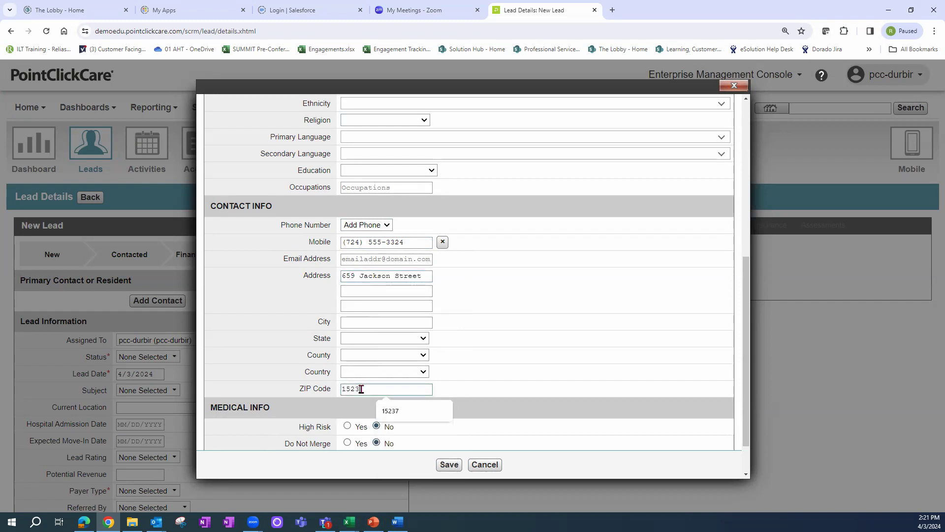
{"action": "left_click", "coordinate": [453, 391]}
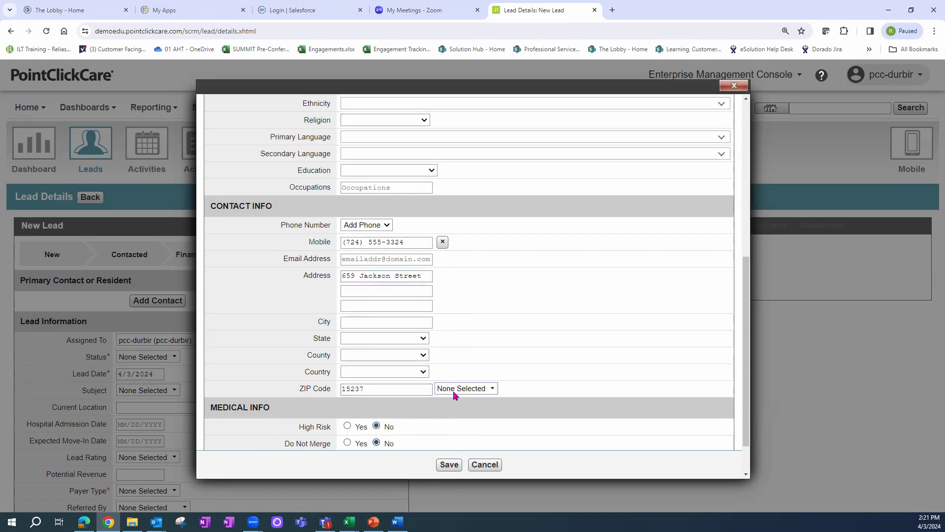
{"action": "left_click", "coordinate": [484, 390]}
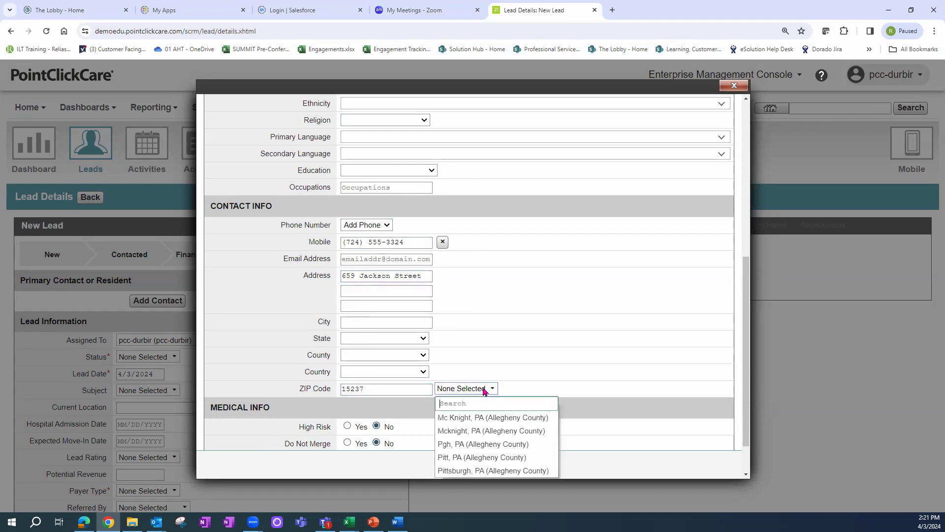
{"action": "left_click", "coordinate": [472, 432]}
{"action": "left_click", "coordinate": [376, 322]}
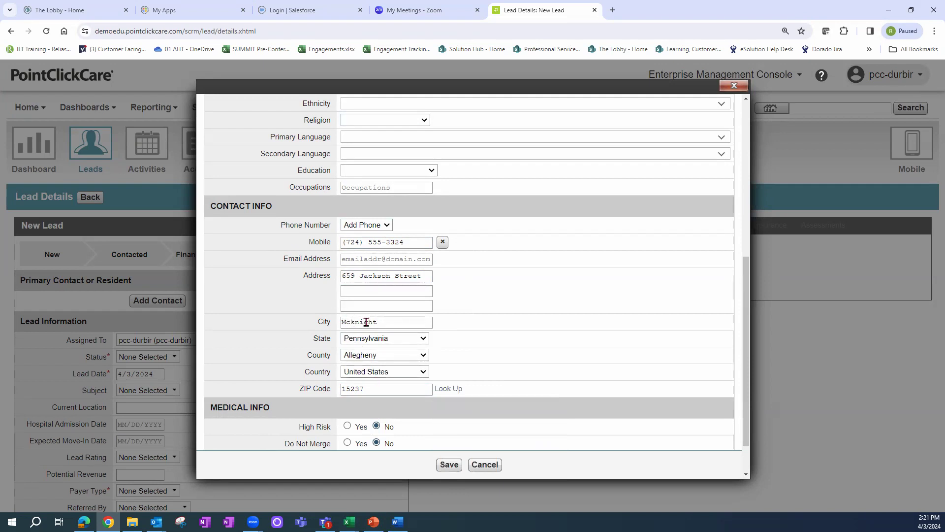
{"action": "left_click", "coordinate": [403, 306]}
{"action": "left_click", "coordinate": [363, 387]}
{"action": "left_click_drag", "start_coordinate": [379, 388], "coordinate": [350, 389]}
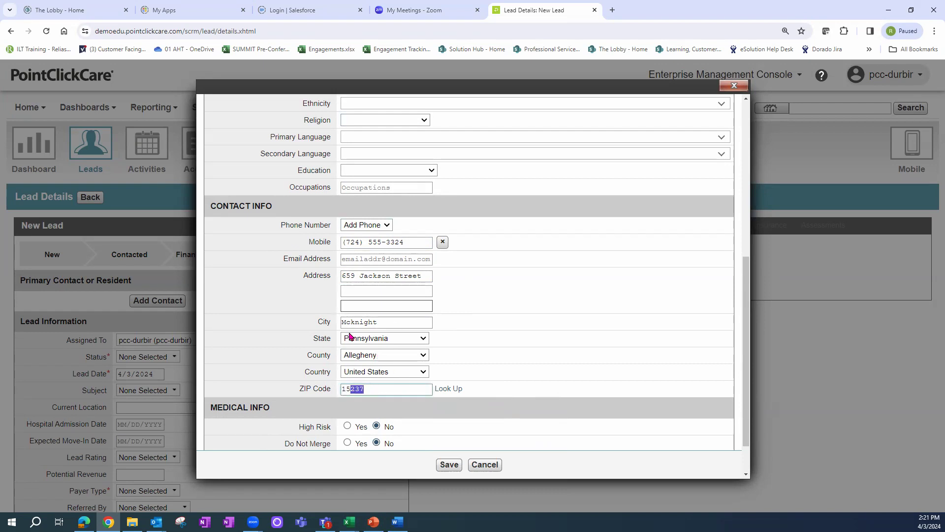
Step: Leave the Medicare fields under Medical Info empty and save the resident's demographics
{"action": "left_click_drag", "start_coordinate": [745, 281], "coordinate": [744, 306]}
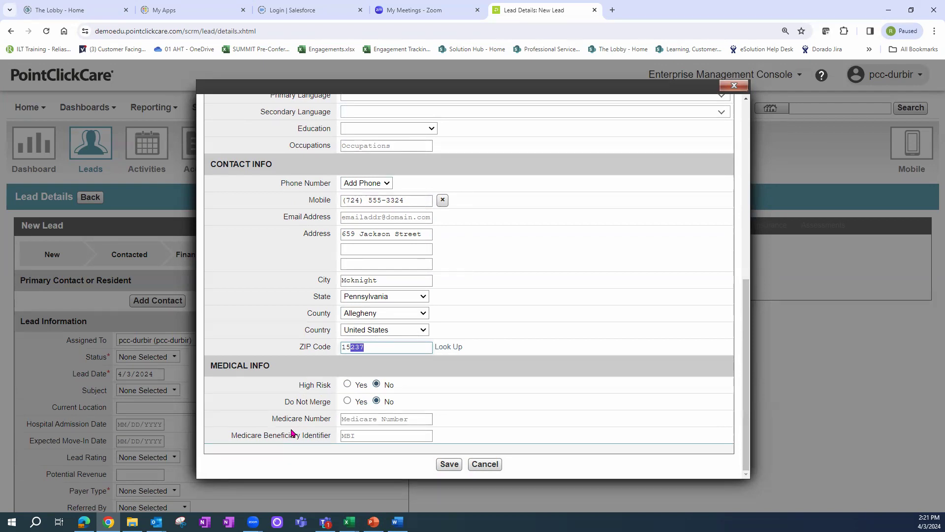
{"action": "left_click", "coordinate": [344, 435]}
{"action": "left_click", "coordinate": [349, 419]}
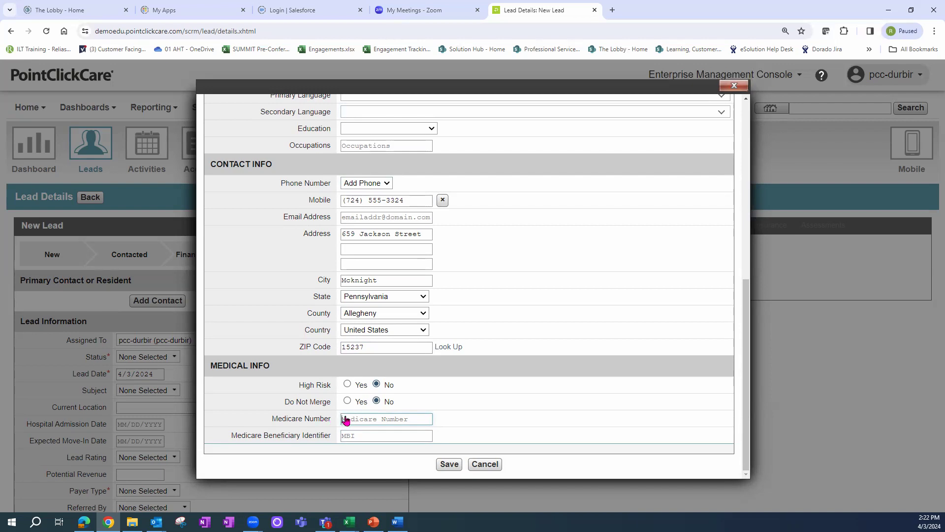
{"action": "left_click", "coordinate": [354, 434]}
{"action": "left_click", "coordinate": [449, 463]}
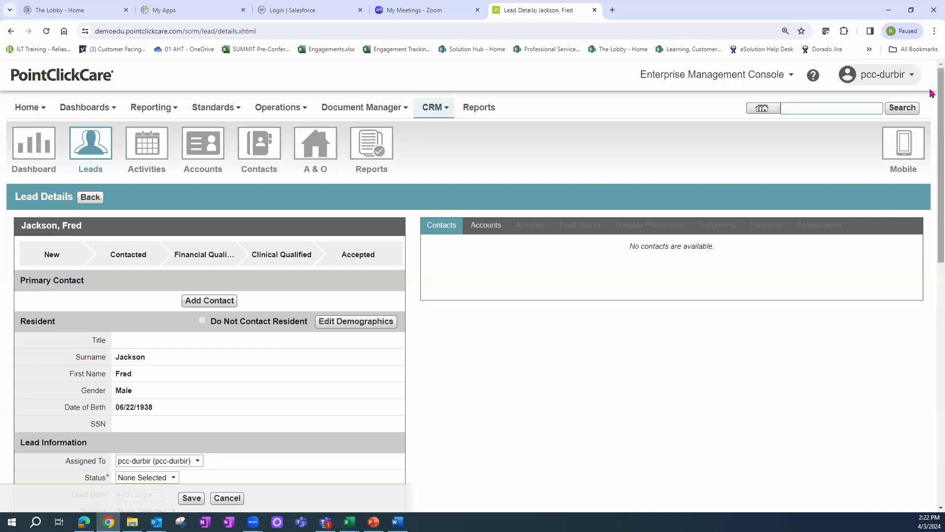
Step: Keep the existing assignee in Lead Information and set the lead's Status to New
{"action": "scroll", "coordinate": [930, 89], "scroll_direction": "down", "scroll_amount": 2}
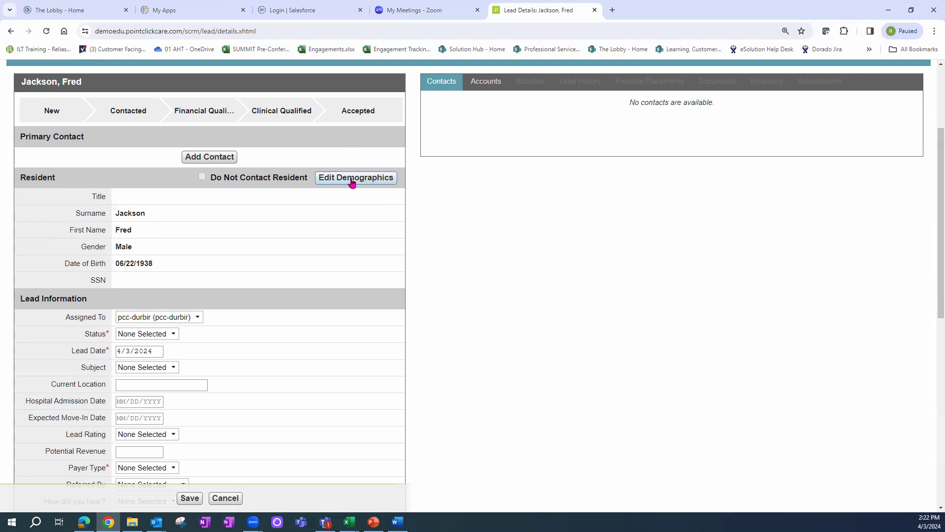
{"action": "scroll", "coordinate": [932, 198], "scroll_direction": "down", "scroll_amount": 1}
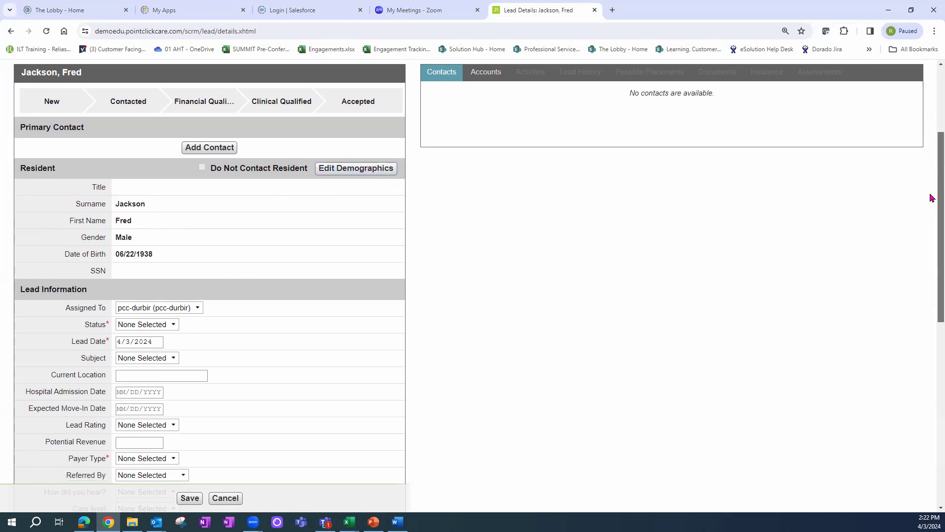
{"action": "scroll", "coordinate": [932, 197], "scroll_direction": "down", "scroll_amount": 3}
{"action": "left_click_drag", "start_coordinate": [25, 147], "coordinate": [82, 147]}
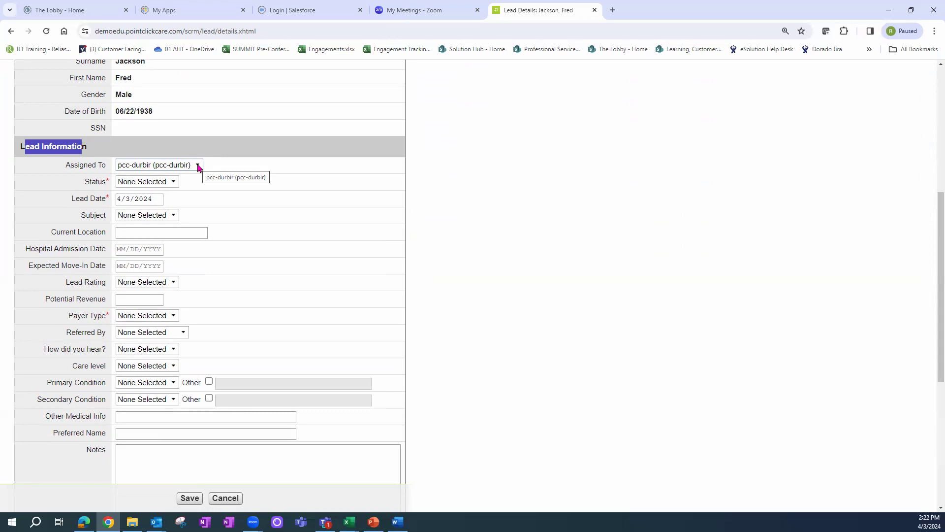
{"action": "left_click", "coordinate": [198, 168]}
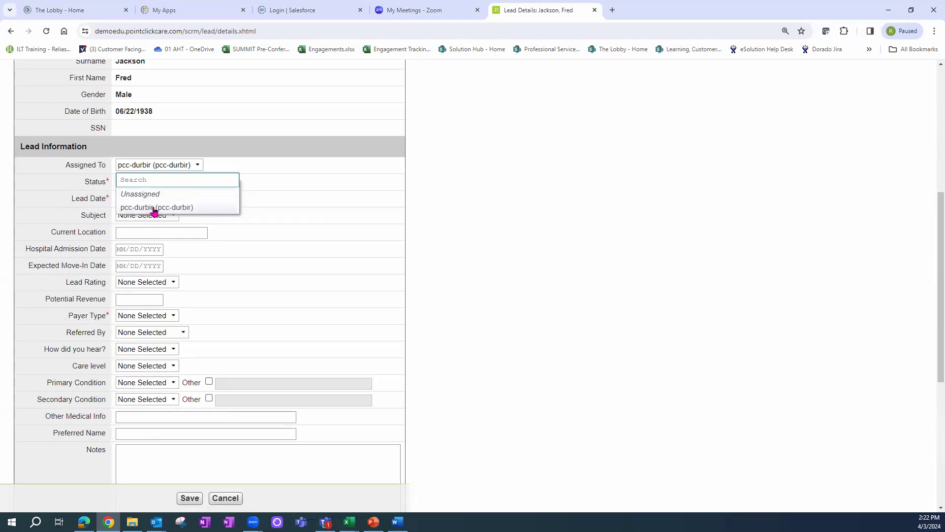
{"action": "left_click", "coordinate": [293, 195]}
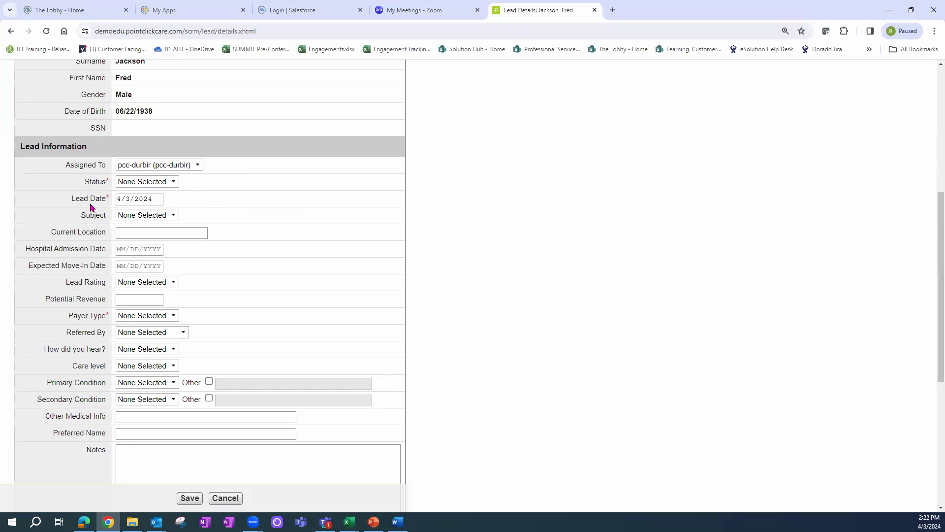
{"action": "left_click", "coordinate": [150, 203]}
{"action": "left_click", "coordinate": [173, 185]}
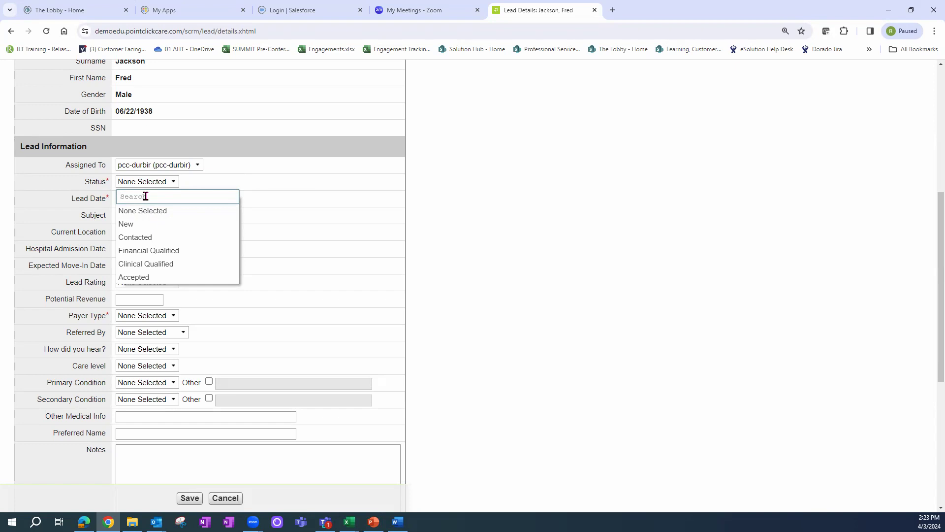
{"action": "left_click", "coordinate": [127, 226]}
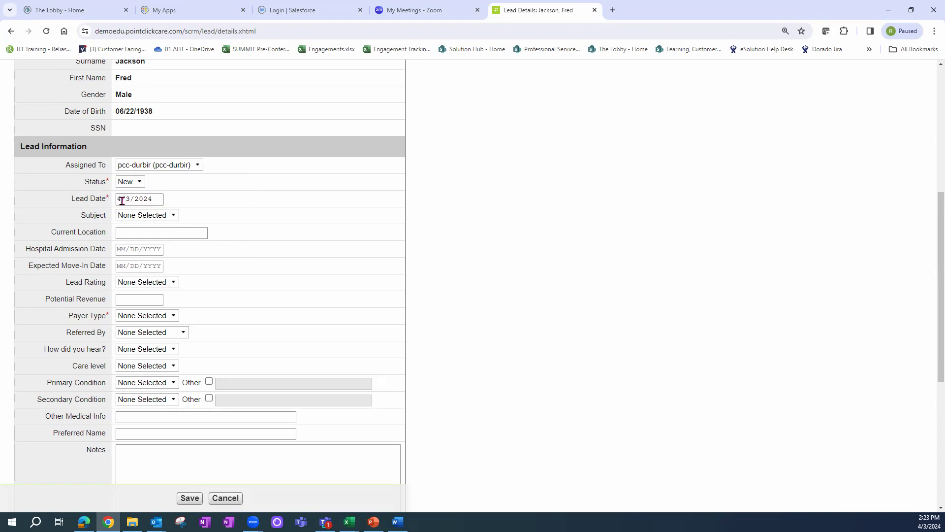
Step: Set the lead's Subject to SNF Placement and its Lead Rating to Warm, leaving the location and date fields between them empty
{"action": "left_click", "coordinate": [175, 215]}
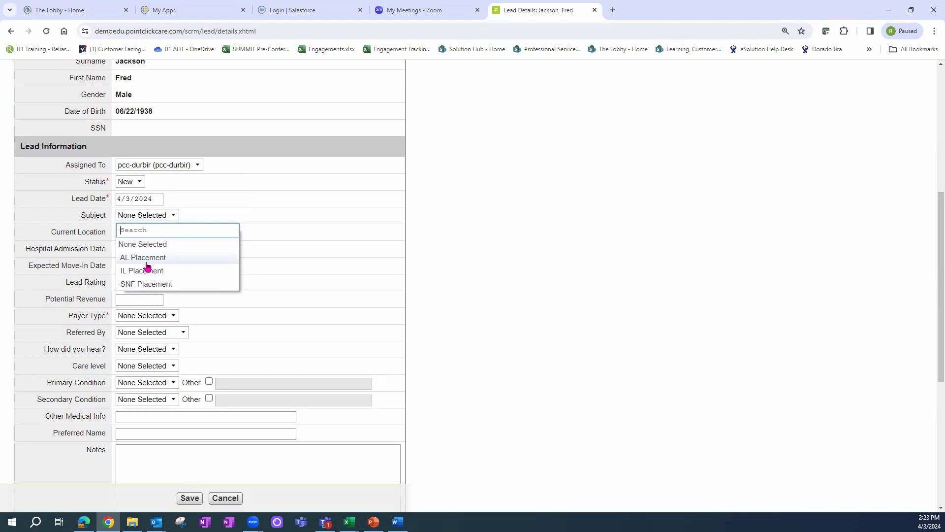
{"action": "left_click", "coordinate": [161, 286]}
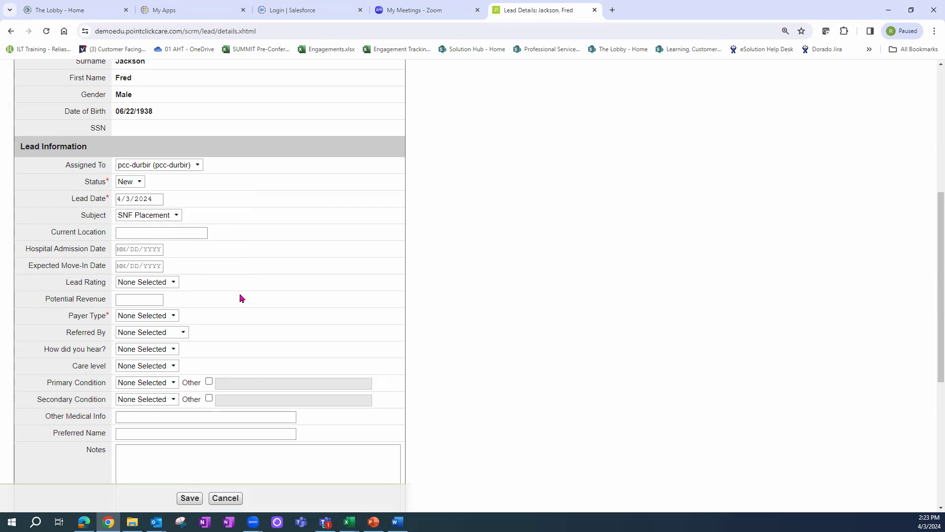
{"action": "left_click", "coordinate": [121, 233]}
{"action": "left_click", "coordinate": [139, 249]}
{"action": "left_click", "coordinate": [152, 266]}
{"action": "left_click", "coordinate": [274, 246]}
{"action": "left_click", "coordinate": [176, 283]}
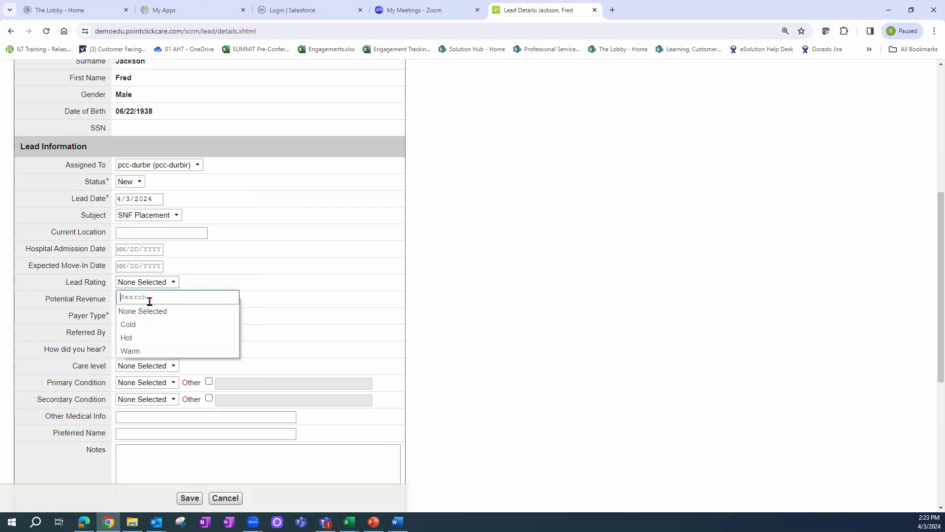
{"action": "left_click", "coordinate": [137, 352]}
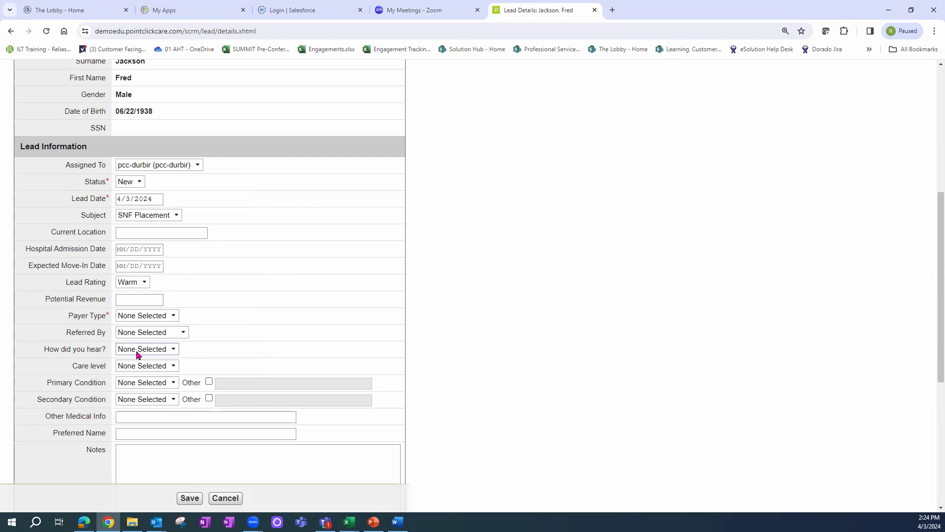
Step: Set the lead's Payer Type to Medicare A, leaving Potential Revenue empty
{"action": "left_click", "coordinate": [131, 302]}
{"action": "left_click", "coordinate": [176, 320]}
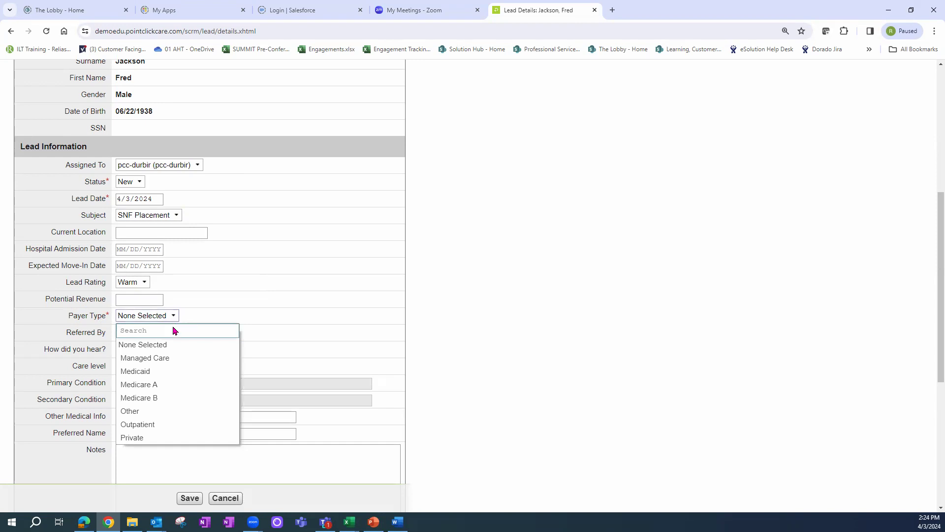
{"action": "left_click", "coordinate": [158, 388]}
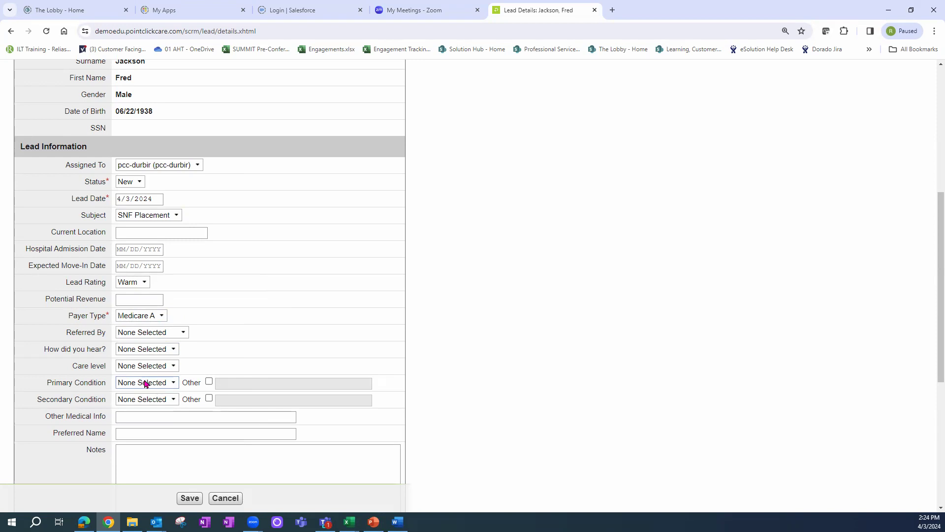
{"action": "left_click", "coordinate": [159, 319]}
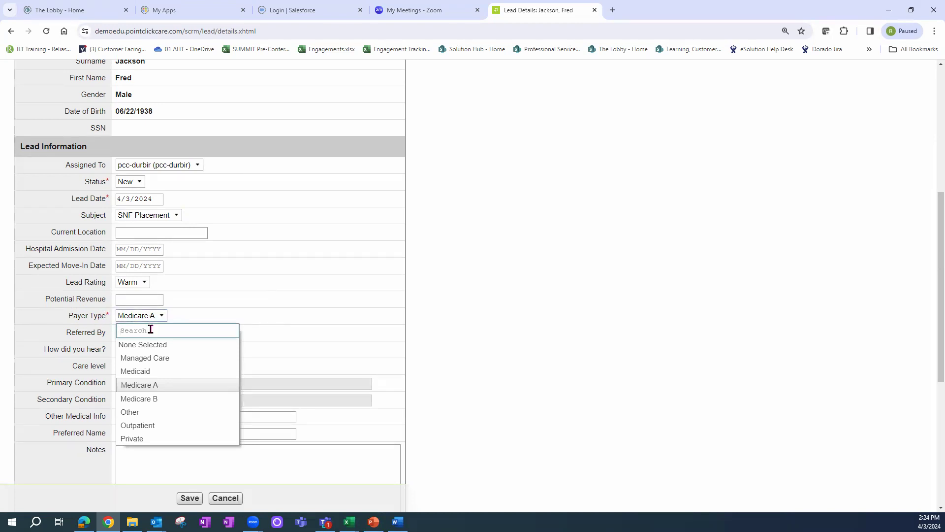
{"action": "left_click", "coordinate": [152, 345]}
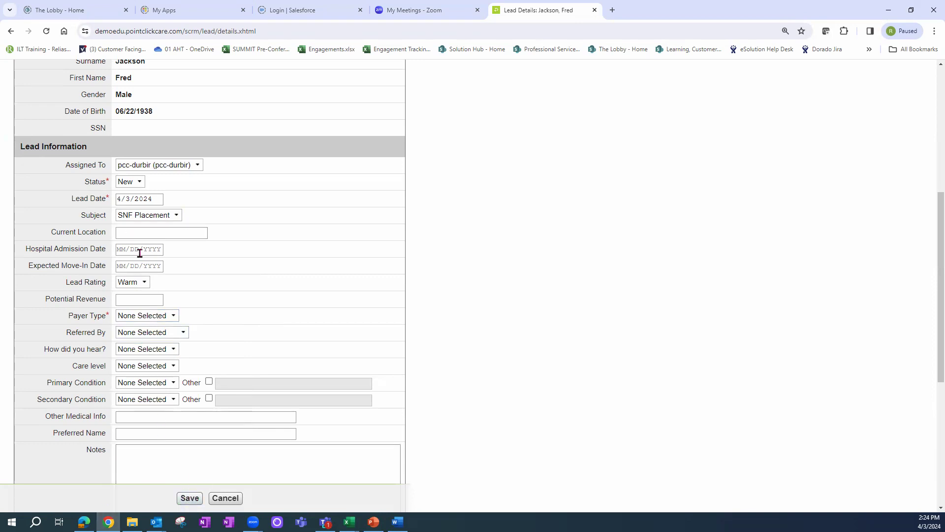
{"action": "left_click", "coordinate": [171, 317]}
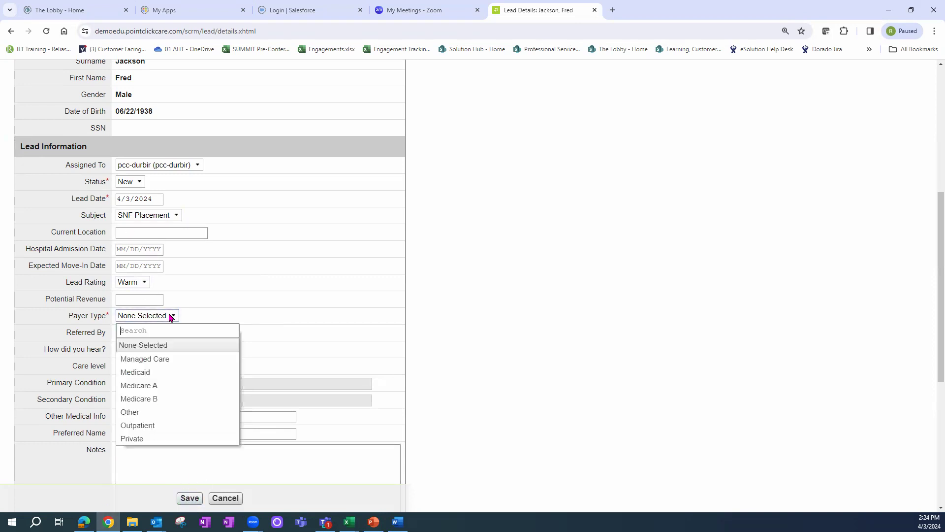
{"action": "left_click", "coordinate": [148, 385]}
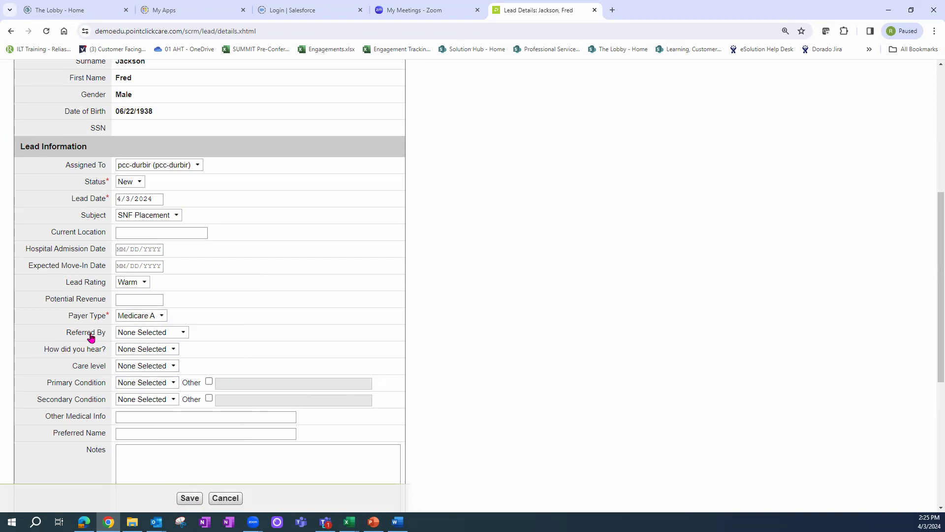
Step: Set Referred By to Account, choose New York Presbyterian (Hospital), and select the referring hospital's professional contact
{"action": "left_click", "coordinate": [184, 332]}
{"action": "left_click", "coordinate": [143, 375]}
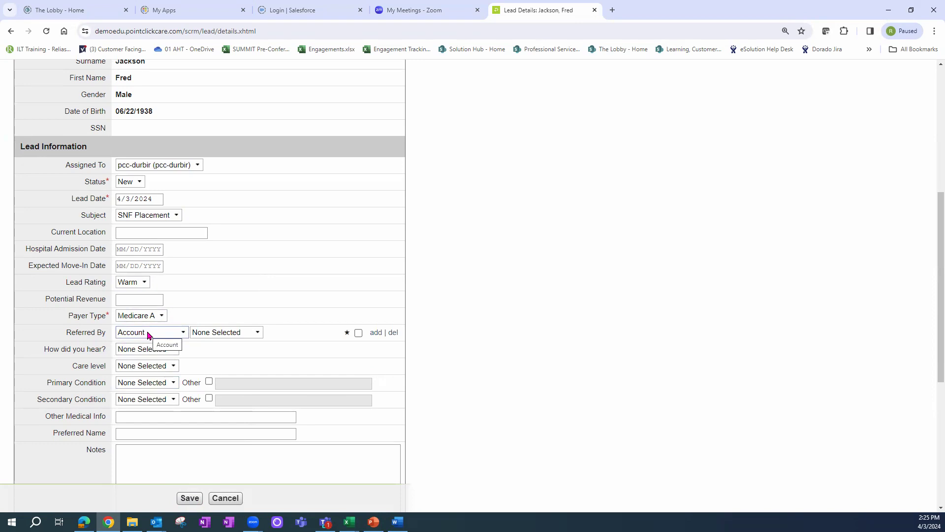
{"action": "left_click", "coordinate": [213, 336]}
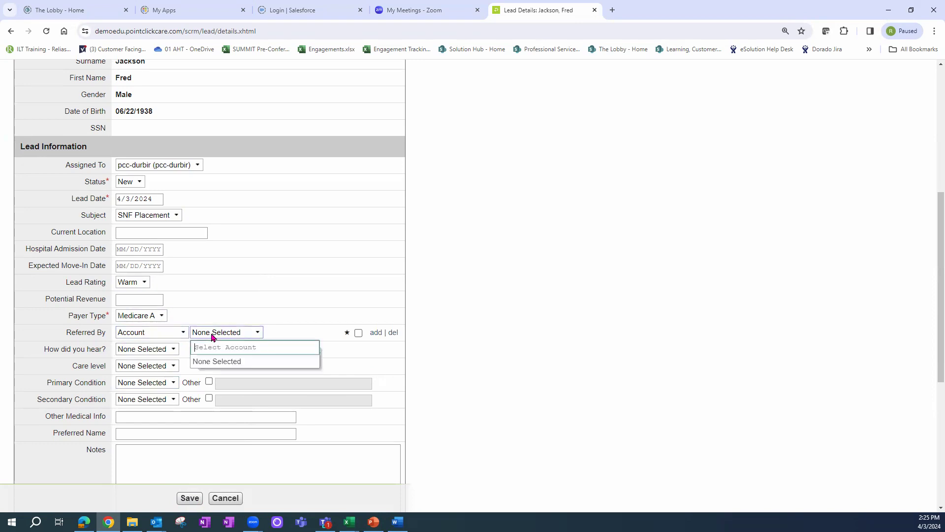
{"action": "type", "text": "new"}
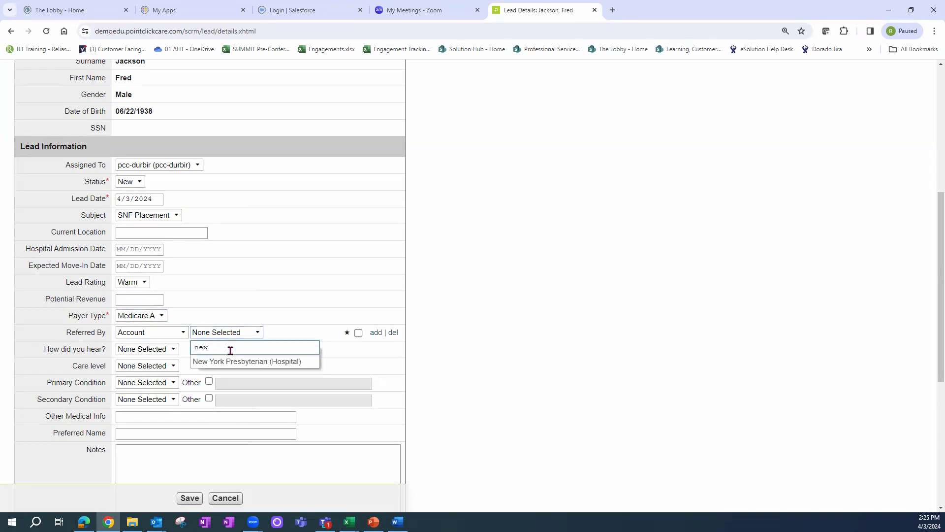
{"action": "left_click", "coordinate": [238, 365]}
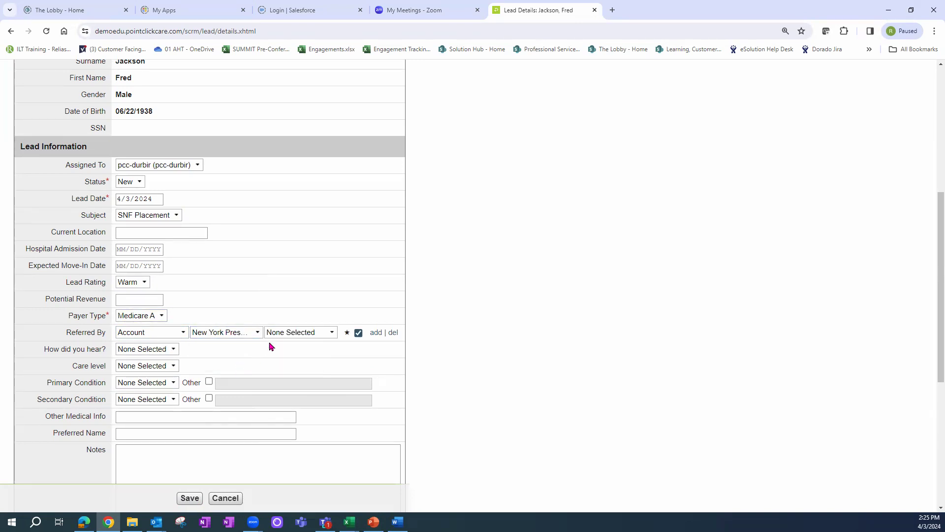
{"action": "left_click", "coordinate": [282, 334]}
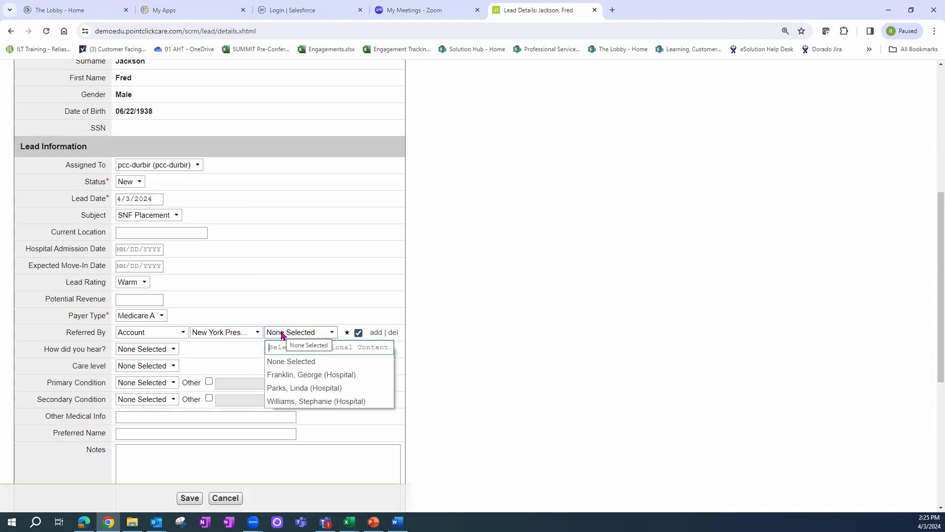
{"action": "left_click", "coordinate": [301, 388]}
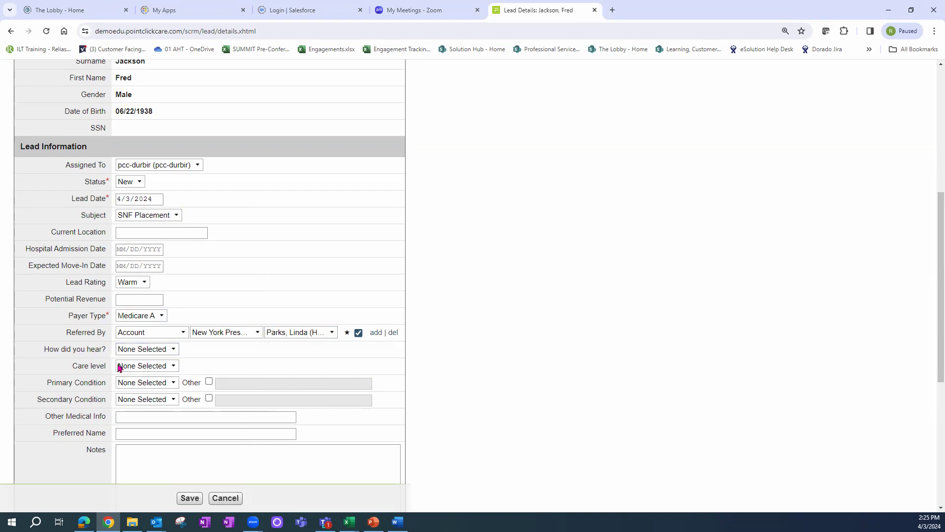
Step: Set How did you hear? to Hospital representative and the Care level to Short-stay Care
{"action": "left_click", "coordinate": [173, 350]}
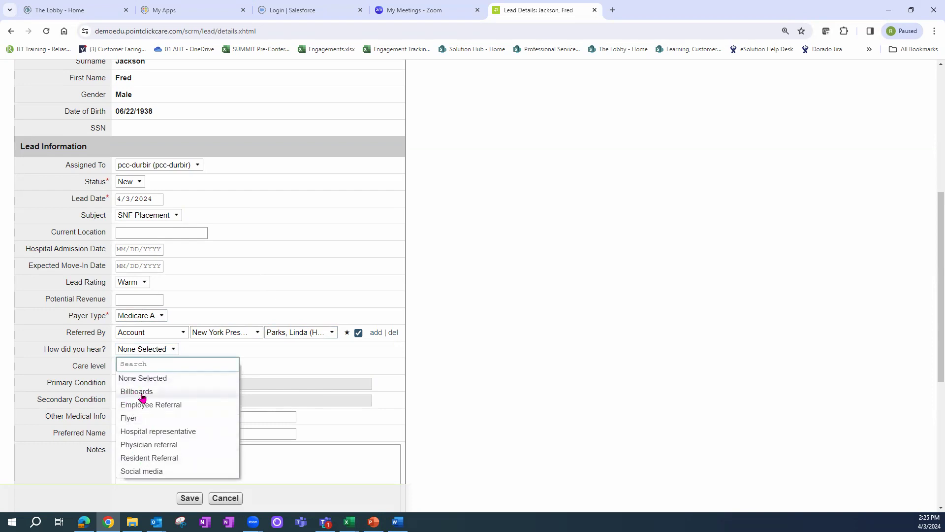
{"action": "left_click", "coordinate": [167, 431]}
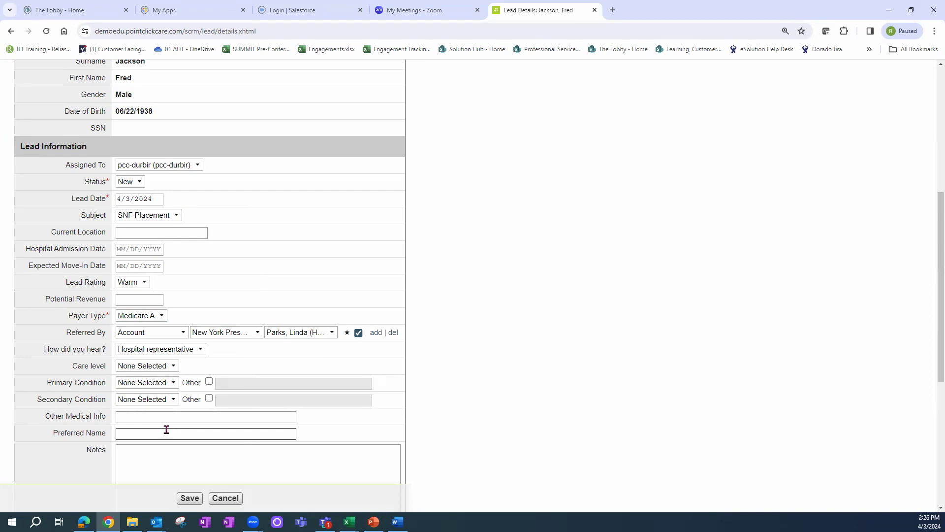
{"action": "left_click", "coordinate": [175, 367]}
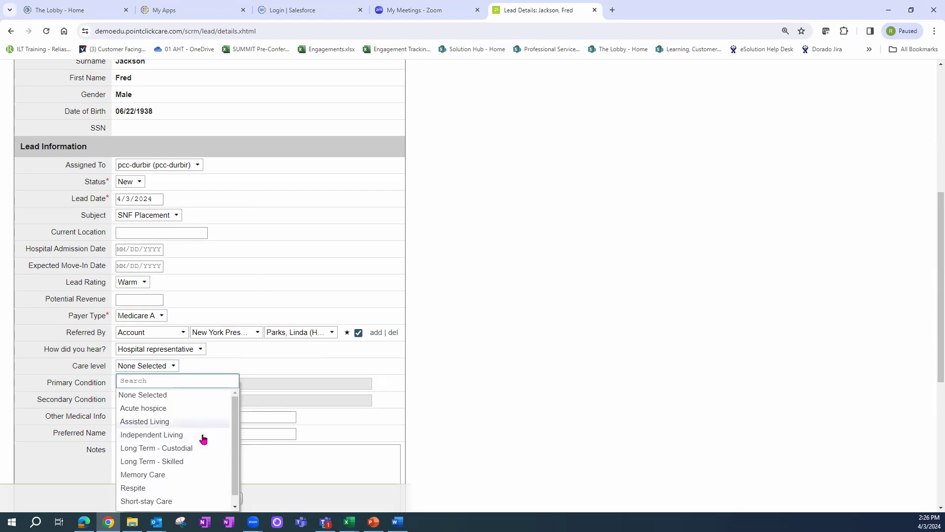
{"action": "left_click", "coordinate": [172, 504]}
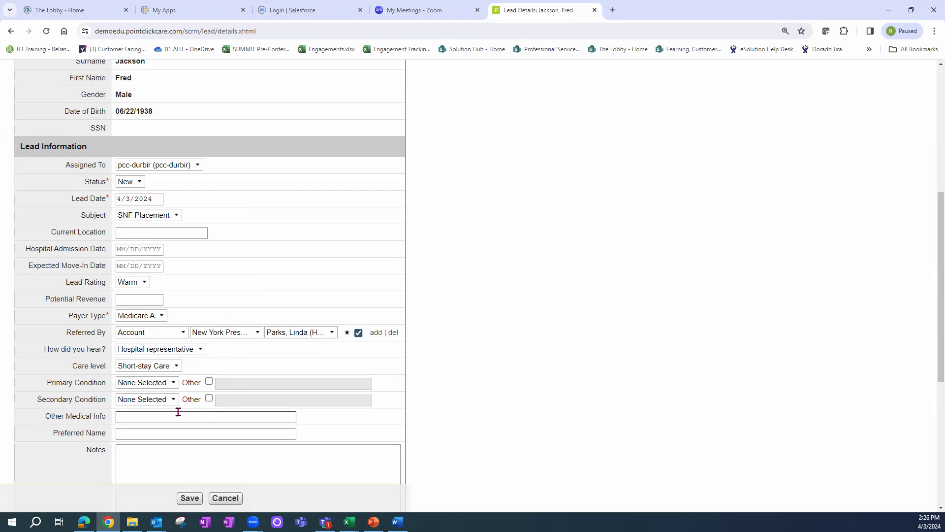
Step: Search the Primary Condition choices for "fra" and select Fracture, ankle
{"action": "left_click", "coordinate": [173, 382]}
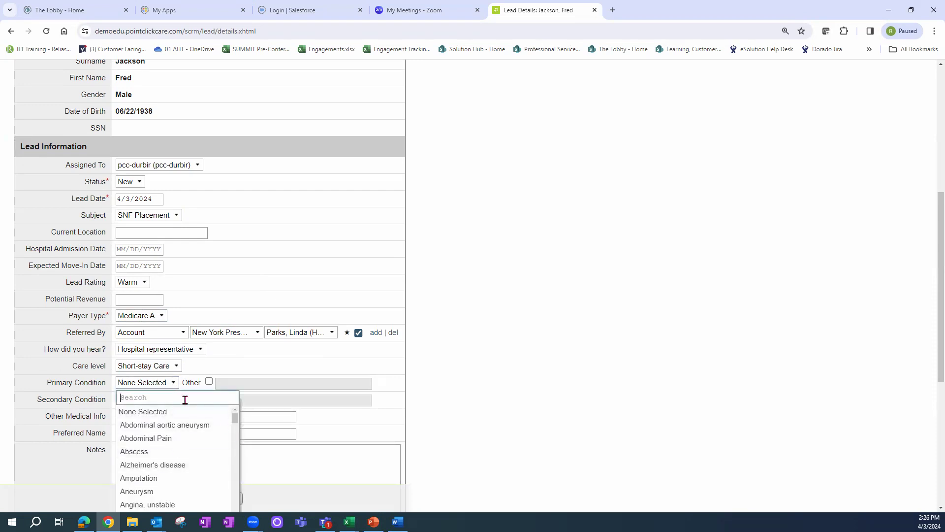
{"action": "type", "text": "Era"}
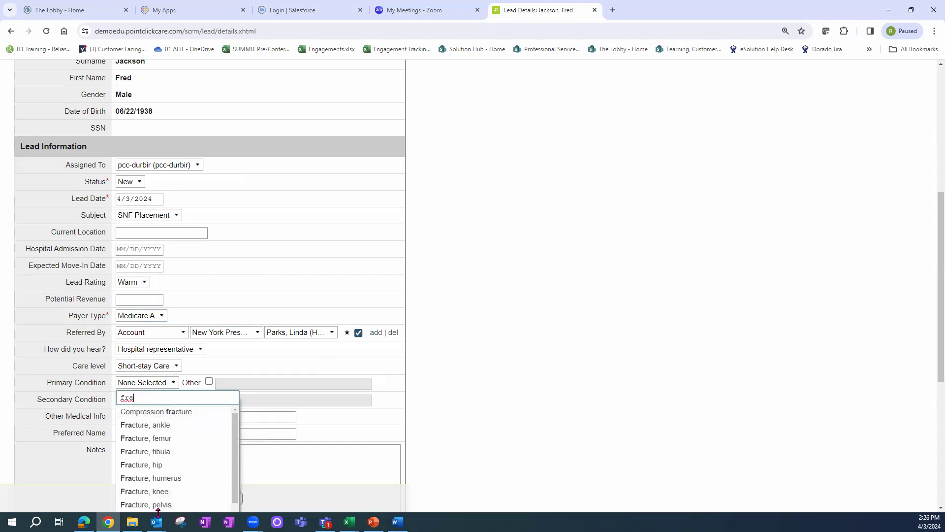
{"action": "left_click", "coordinate": [157, 426]}
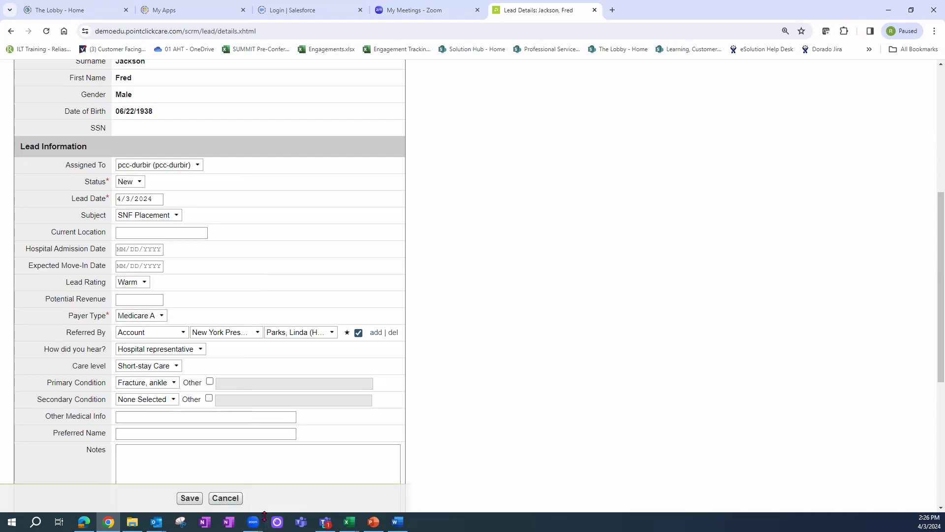
Step: Try a free-text Other entry for the Primary Condition, clear the text and disable Other
{"action": "left_click", "coordinate": [209, 382]}
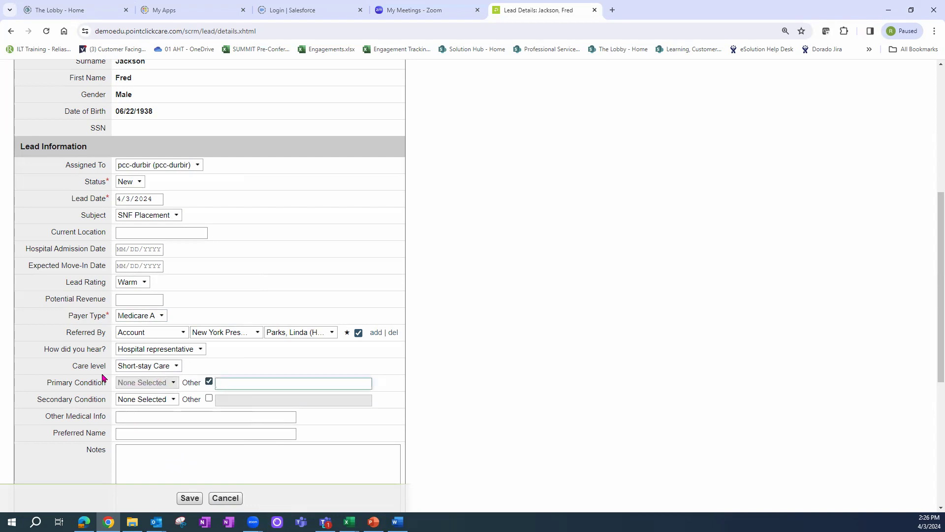
{"action": "type", "text": "ghkjdfhgudfhgbg"}
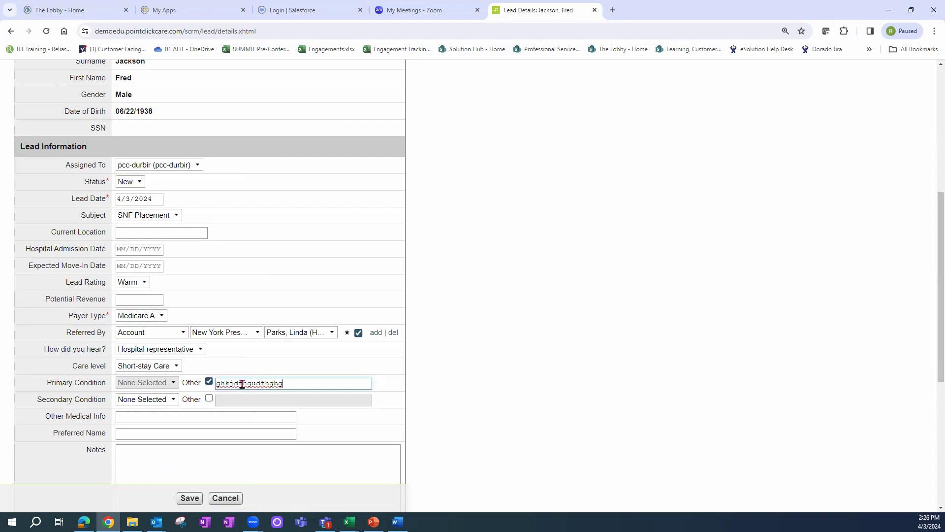
{"action": "key", "text": "BackSpace"}
{"action": "key", "text": "BackSpace"}
{"action": "key", "text": "BackSpace"}
{"action": "key", "text": "BackSpace"}
{"action": "key", "text": "BackSpace"}
{"action": "key", "text": "BackSpace"}
{"action": "key", "text": "BackSpace"}
{"action": "key", "text": "BackSpace"}
{"action": "key", "text": "BackSpace"}
{"action": "key", "text": "BackSpace"}
{"action": "key", "text": "BackSpace"}
{"action": "key", "text": "BackSpace"}
{"action": "key", "text": "BackSpace"}
{"action": "key", "text": "BackSpace"}
{"action": "key", "text": "BackSpace"}
{"action": "left_click", "coordinate": [209, 381]}
Step: Set the lead's Primary Condition back to Fracture, ankle
{"action": "left_click", "coordinate": [170, 382]}
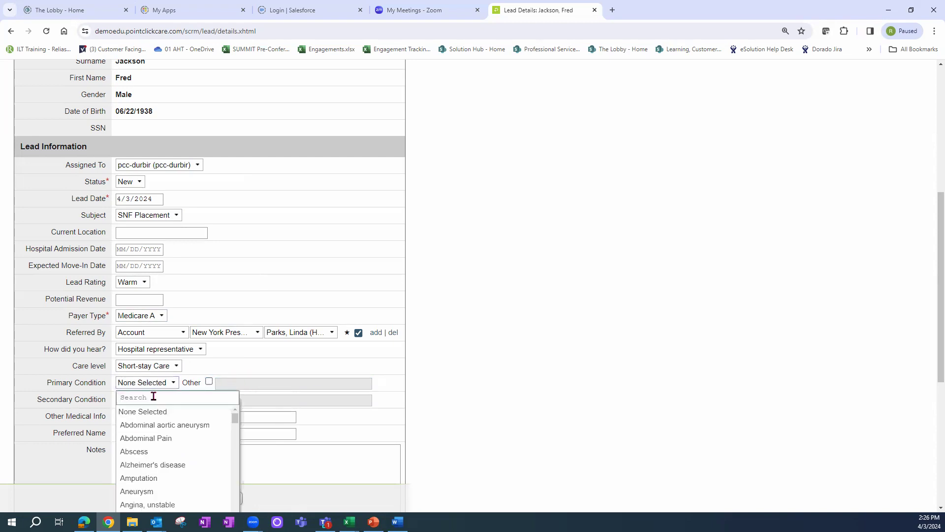
{"action": "type", "text": "frac"}
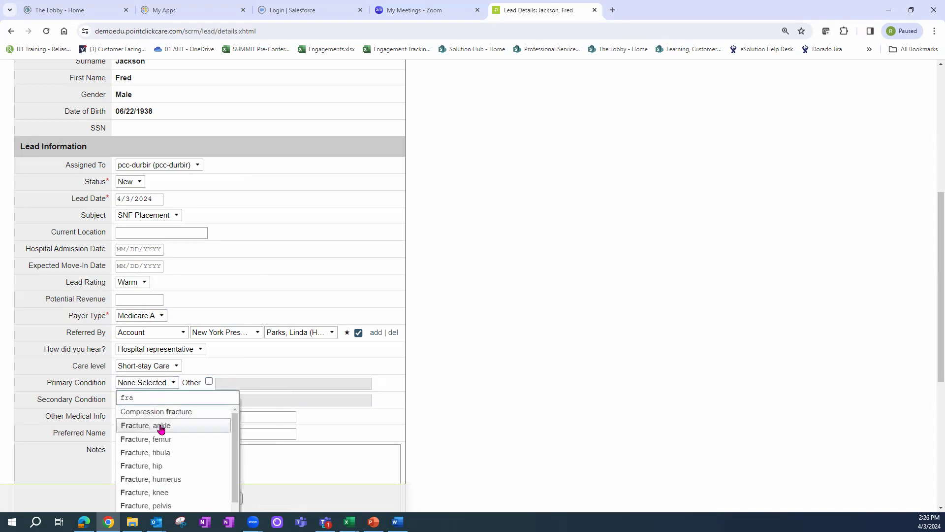
{"action": "left_click", "coordinate": [157, 424]}
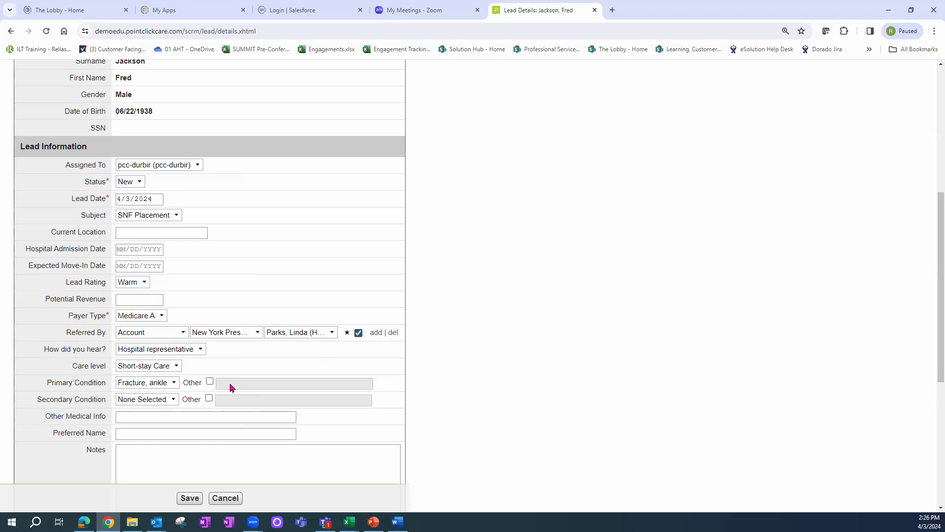
Step: Examine the Secondary Condition, Preferred Name and lead Notes fields, leaving them empty
{"action": "scroll", "coordinate": [931, 305], "scroll_direction": "down", "scroll_amount": 2}
{"action": "scroll", "coordinate": [931, 330], "scroll_direction": "down", "scroll_amount": 1}
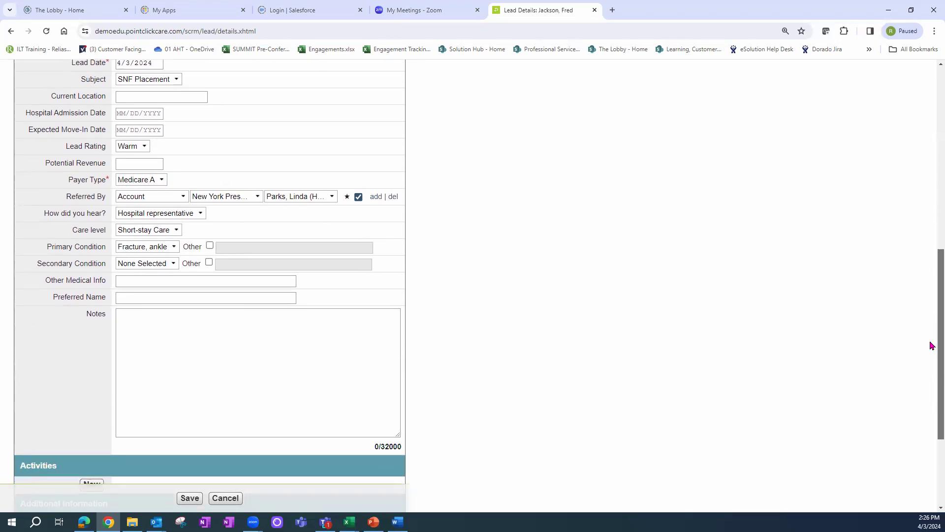
{"action": "left_click", "coordinate": [173, 263]}
{"action": "left_click", "coordinate": [345, 291]}
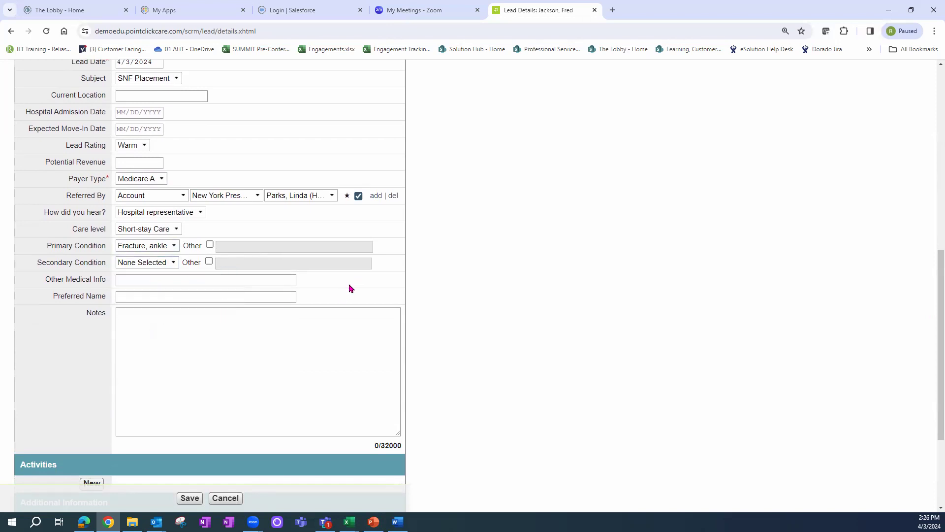
{"action": "left_click", "coordinate": [137, 296]}
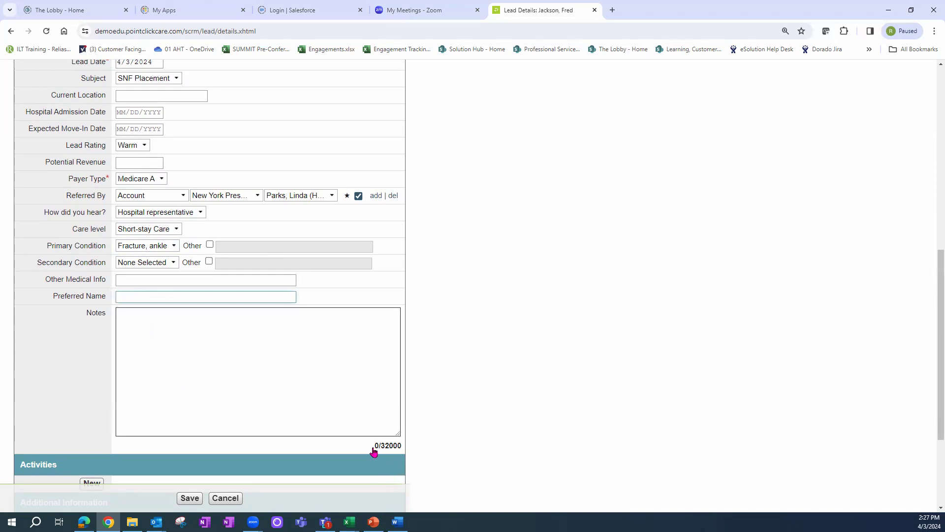
{"action": "left_click", "coordinate": [136, 321]}
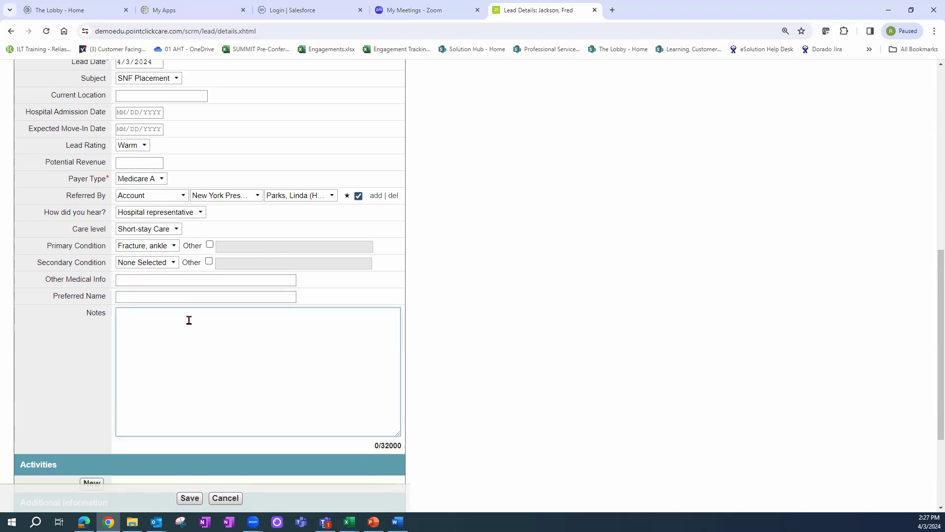
Step: Add a Call activity to the lead with a Subject of "Need more info from" followed by the hospital contact's first name
{"action": "scroll", "coordinate": [932, 305], "scroll_direction": "down", "scroll_amount": 1}
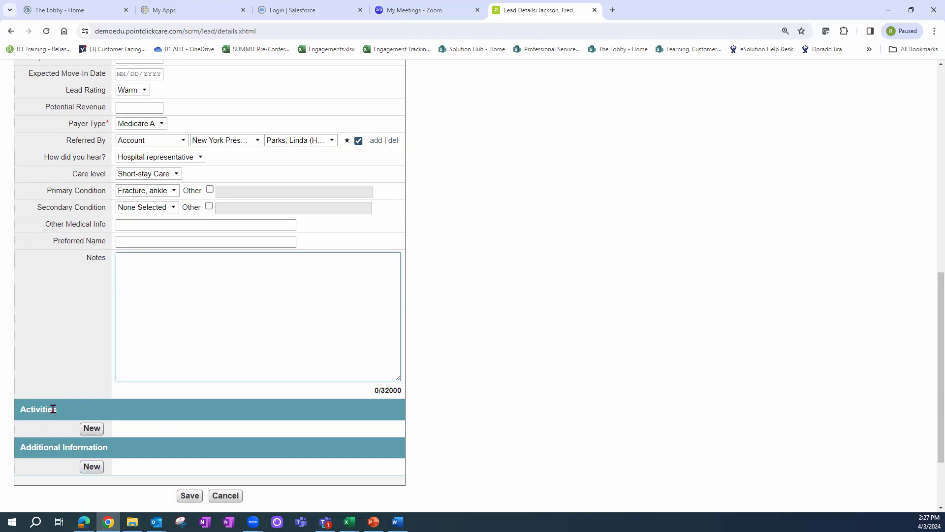
{"action": "left_click", "coordinate": [93, 429]}
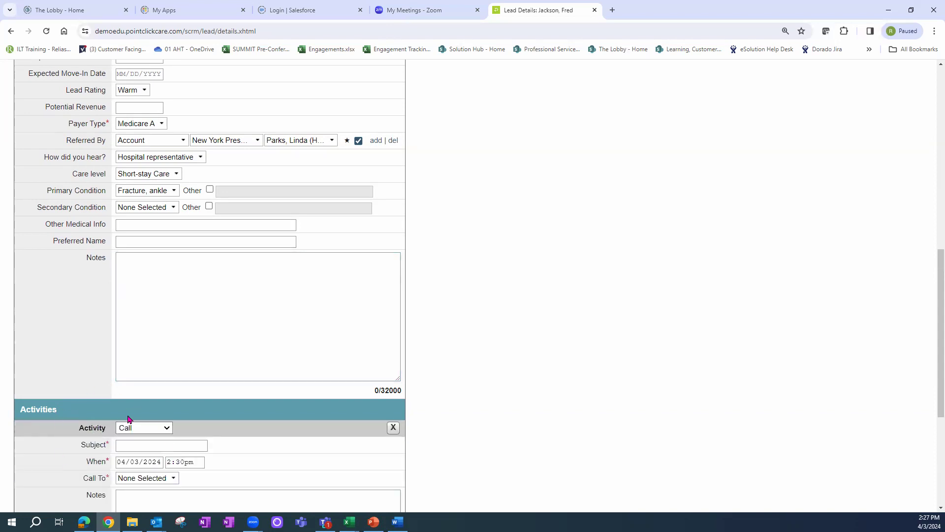
{"action": "left_click_drag", "start_coordinate": [939, 268], "coordinate": [940, 331]}
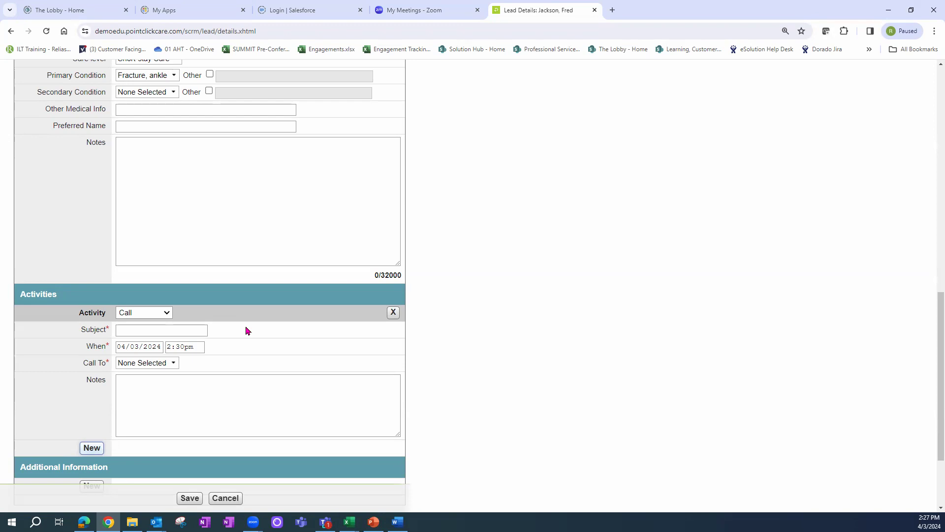
{"action": "left_click", "coordinate": [139, 332]}
{"action": "type", "text": "Need mor"}
{"action": "type", "text": "e info from"}
{"action": "type", "text": " Linda"}
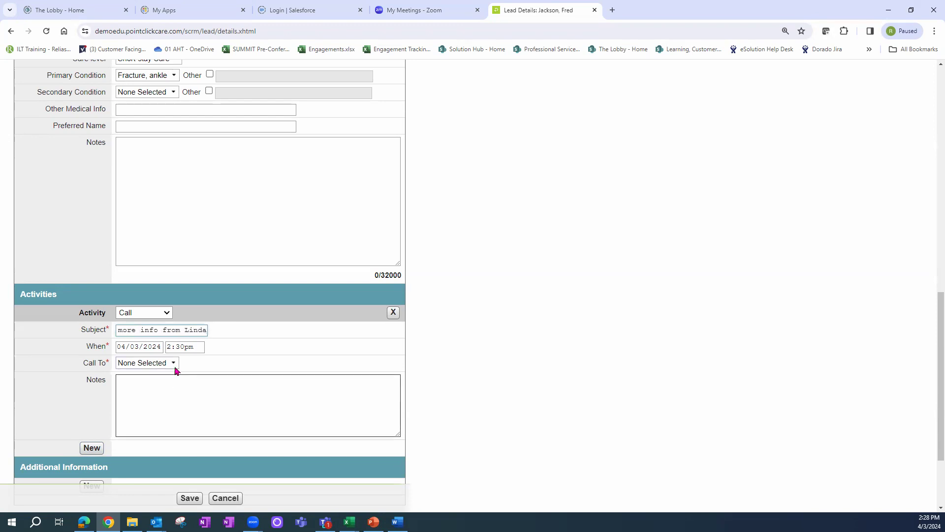
Step: Schedule the call activity for 4:00pm and set Call To to the lead
{"action": "left_click", "coordinate": [199, 347]}
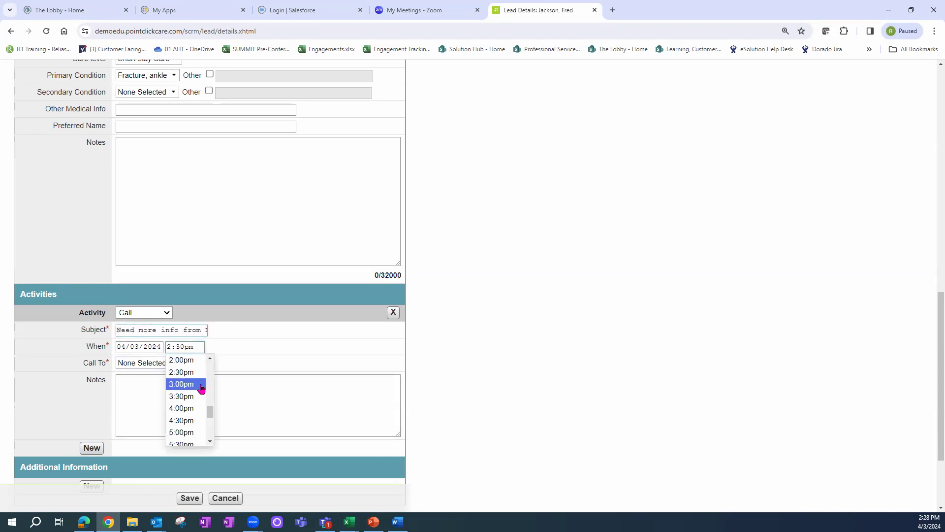
{"action": "left_click", "coordinate": [194, 408]}
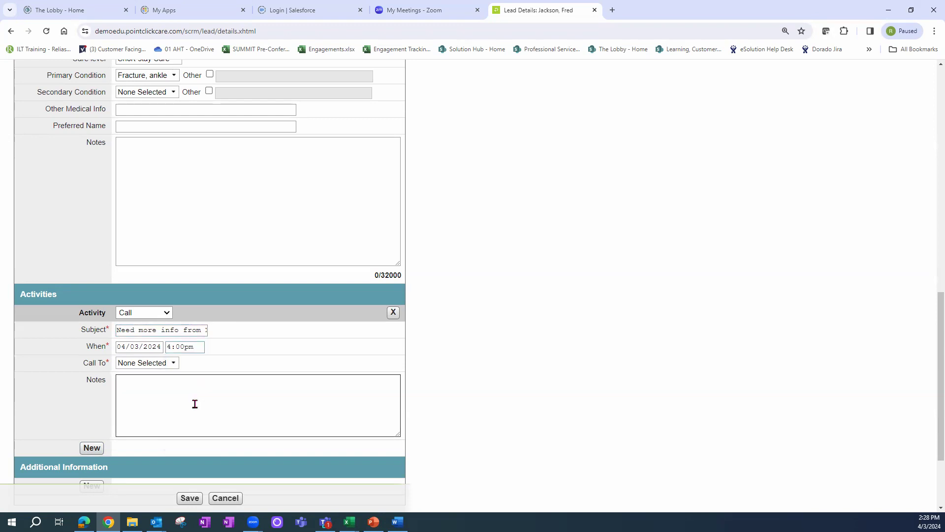
{"action": "left_click", "coordinate": [173, 363]}
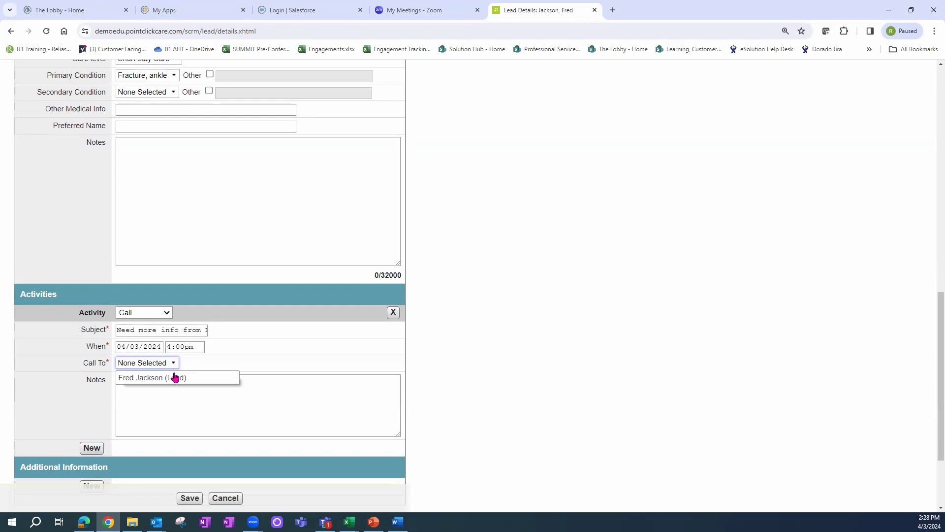
{"action": "left_click", "coordinate": [175, 377]}
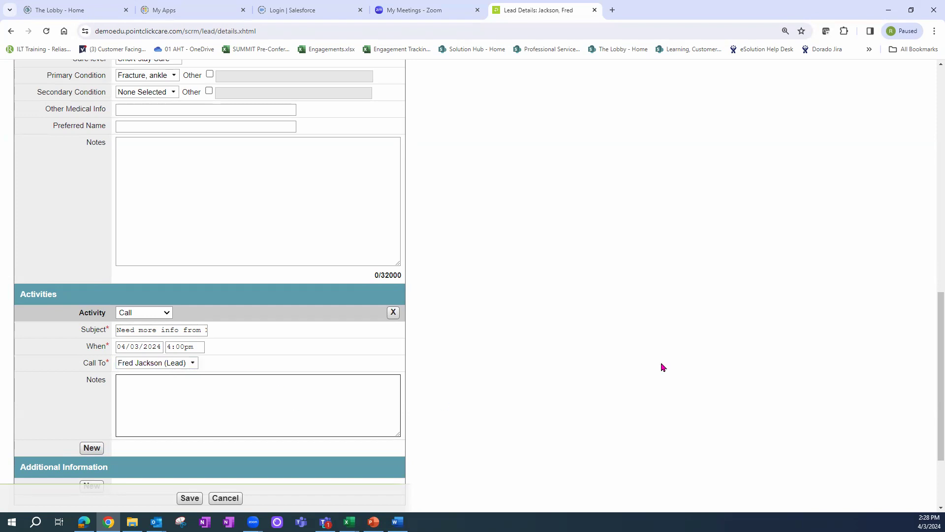
Step: Add an Additional Information entry for Uses Walker? and set it to No
{"action": "left_click_drag", "start_coordinate": [930, 319], "coordinate": [933, 355]}
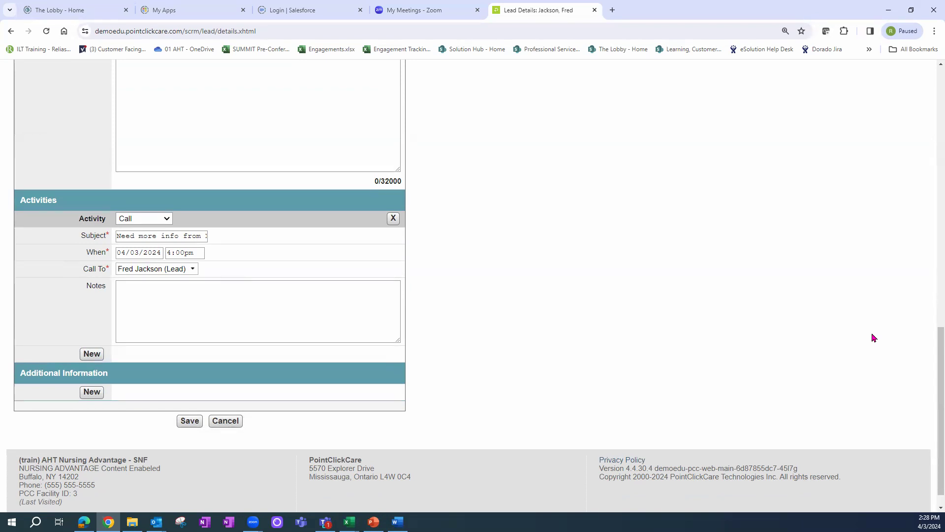
{"action": "left_click", "coordinate": [92, 392]}
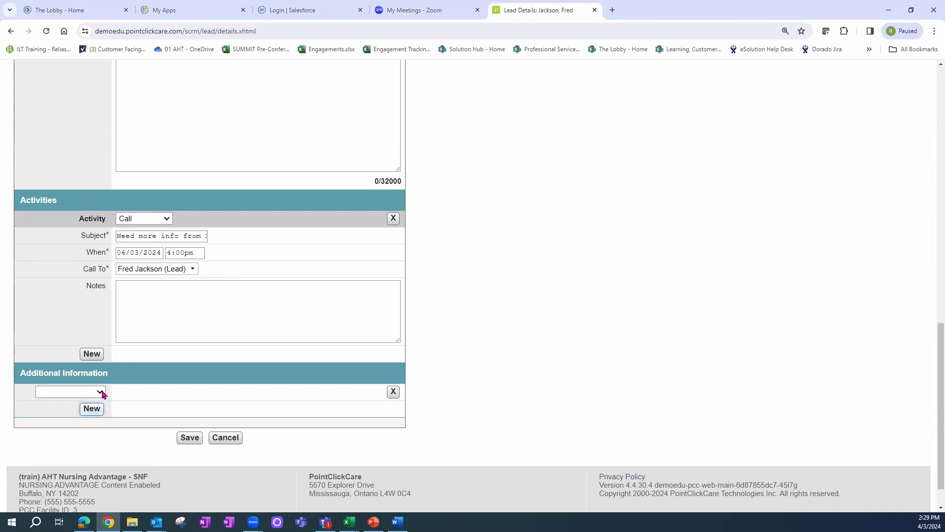
{"action": "left_click", "coordinate": [101, 393]}
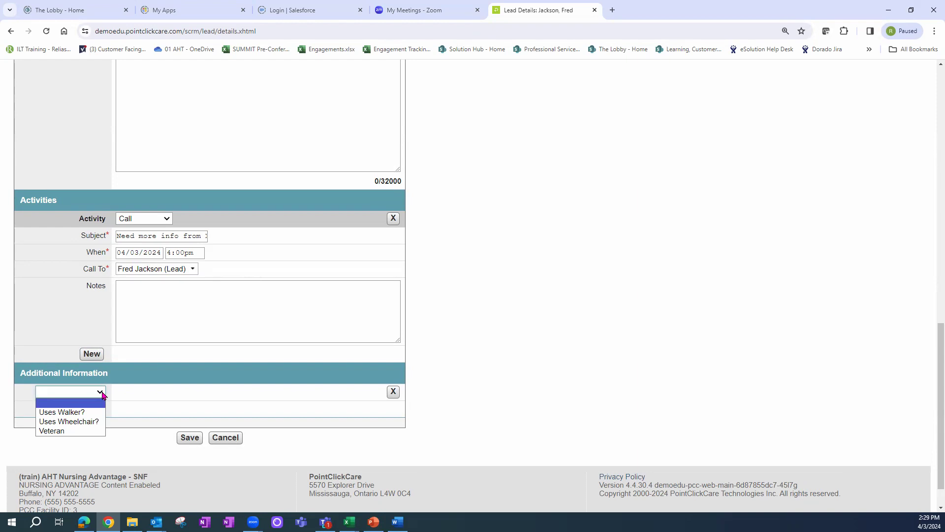
{"action": "left_click", "coordinate": [80, 412]}
{"action": "left_click", "coordinate": [137, 393]}
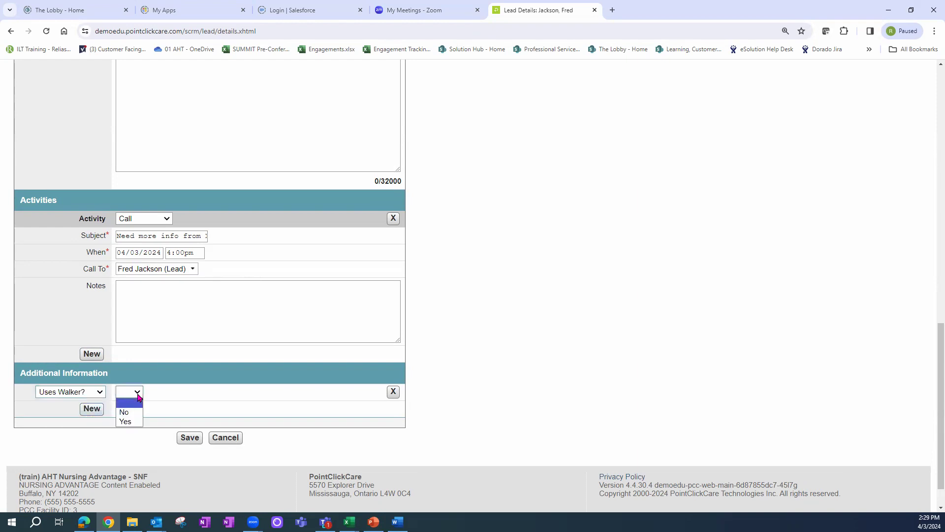
{"action": "left_click", "coordinate": [124, 412]}
Step: Add an Additional Information entry for Uses Wheelchair? and set it to Yes
{"action": "left_click", "coordinate": [92, 410]}
{"action": "left_click", "coordinate": [101, 411]}
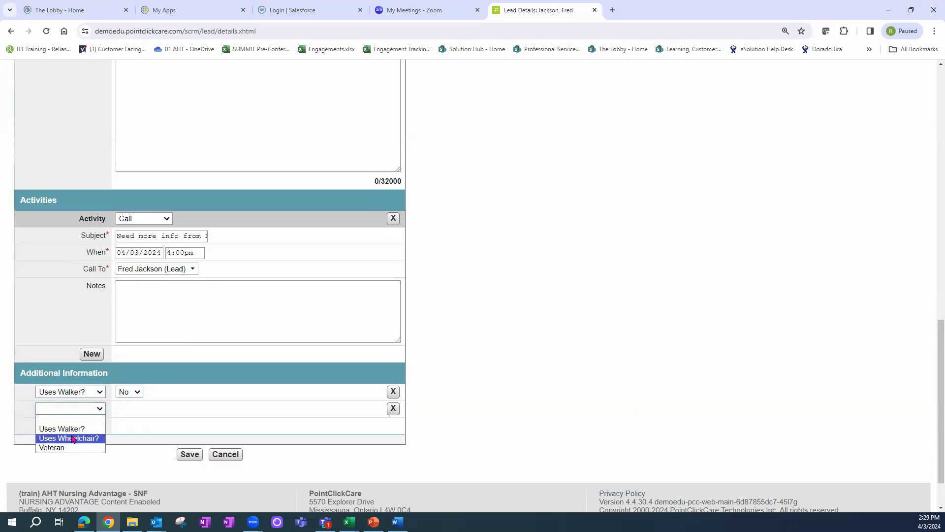
{"action": "left_click", "coordinate": [64, 435]}
{"action": "left_click", "coordinate": [138, 408]}
{"action": "left_click", "coordinate": [130, 438]}
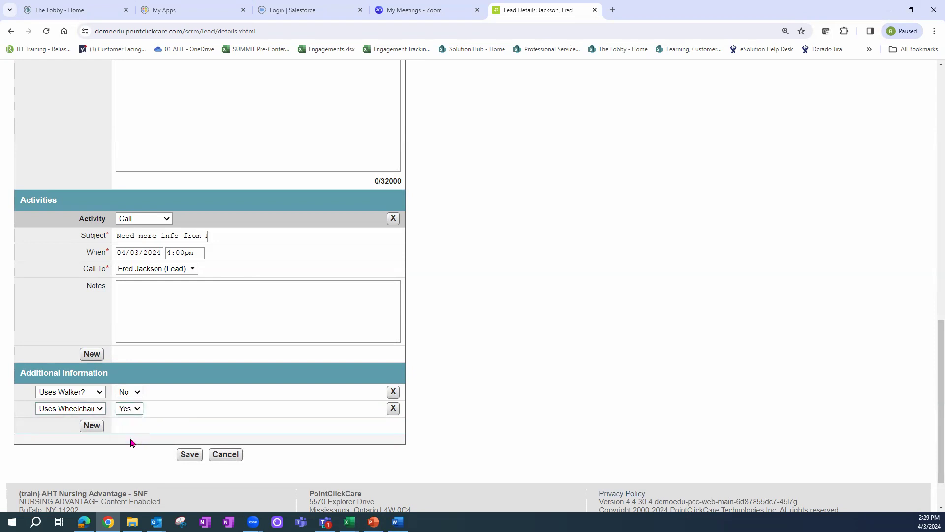
{"action": "left_click", "coordinate": [90, 426]}
{"action": "left_click", "coordinate": [99, 424]}
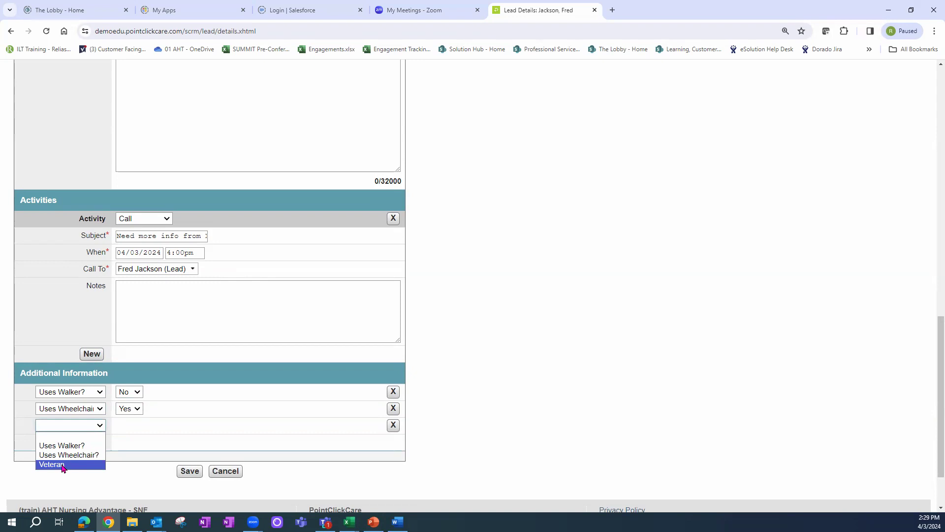
{"action": "left_click", "coordinate": [393, 425]}
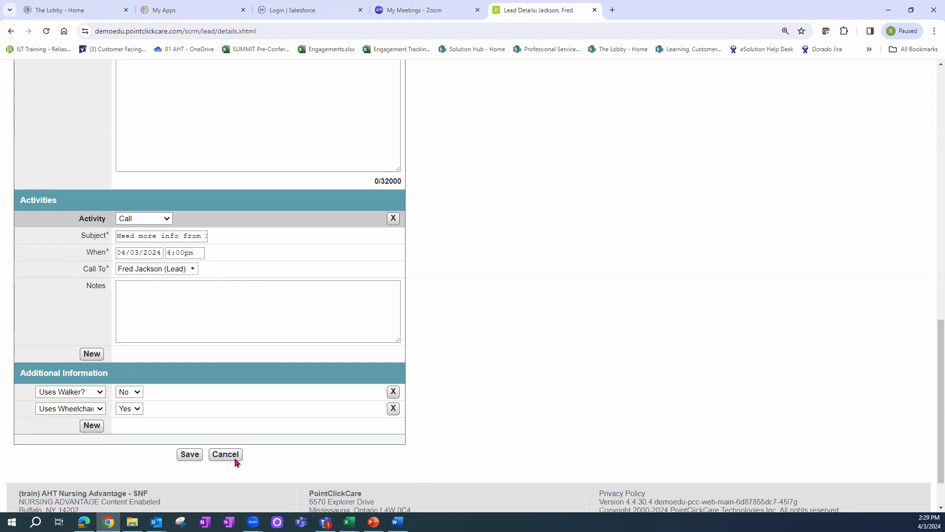
Step: Save the lead and review its professional contacts, resident contacts and Lead Information section
{"action": "left_click", "coordinate": [189, 454]}
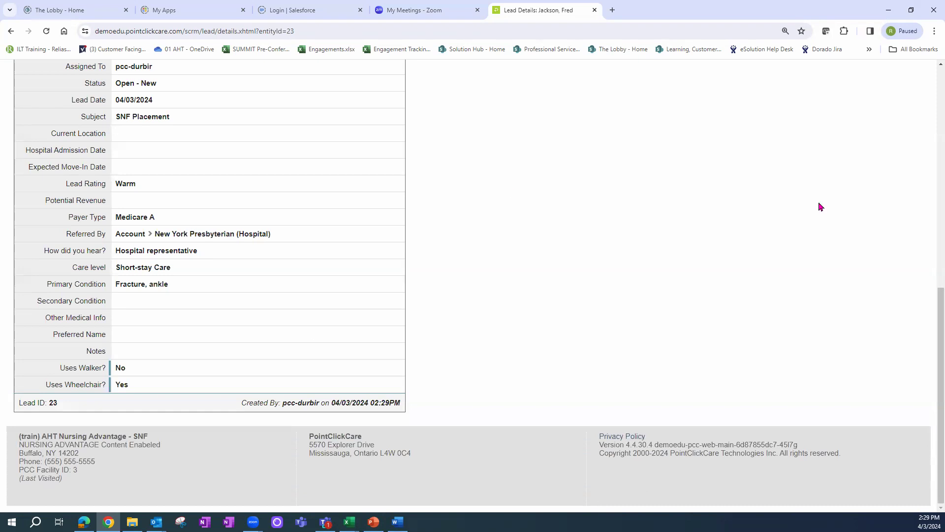
{"action": "scroll", "coordinate": [931, 302], "scroll_direction": "up", "scroll_amount": 1}
{"action": "scroll", "coordinate": [932, 302], "scroll_direction": "up", "scroll_amount": 5}
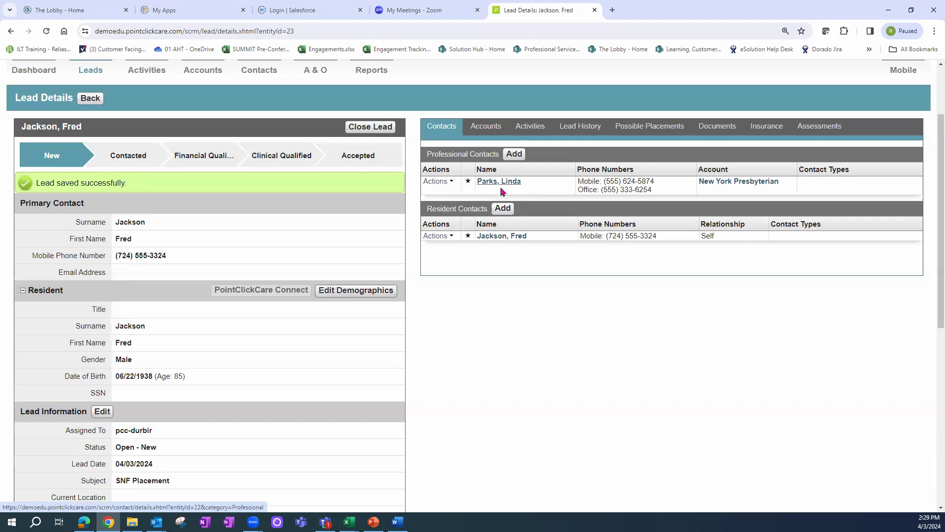
{"action": "left_click_drag", "start_coordinate": [441, 155], "coordinate": [486, 156]}
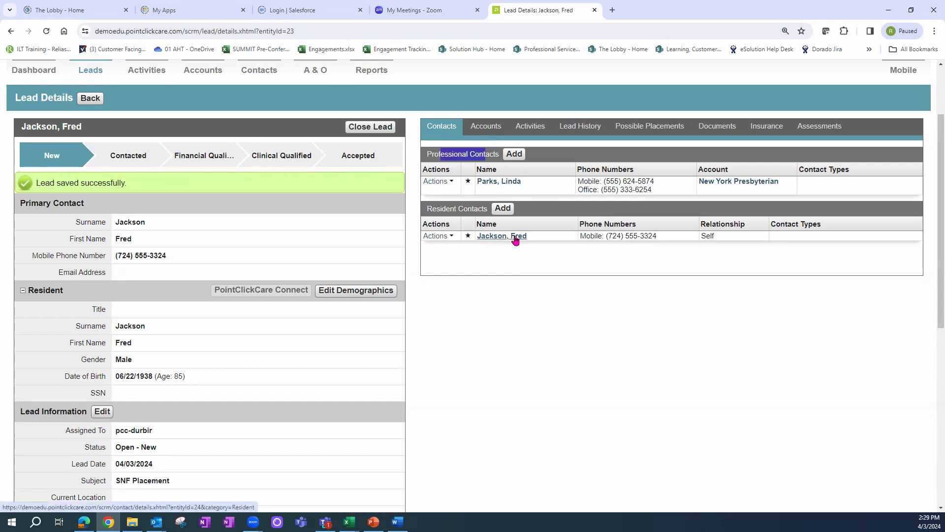
{"action": "left_click_drag", "start_coordinate": [438, 209], "coordinate": [479, 207]}
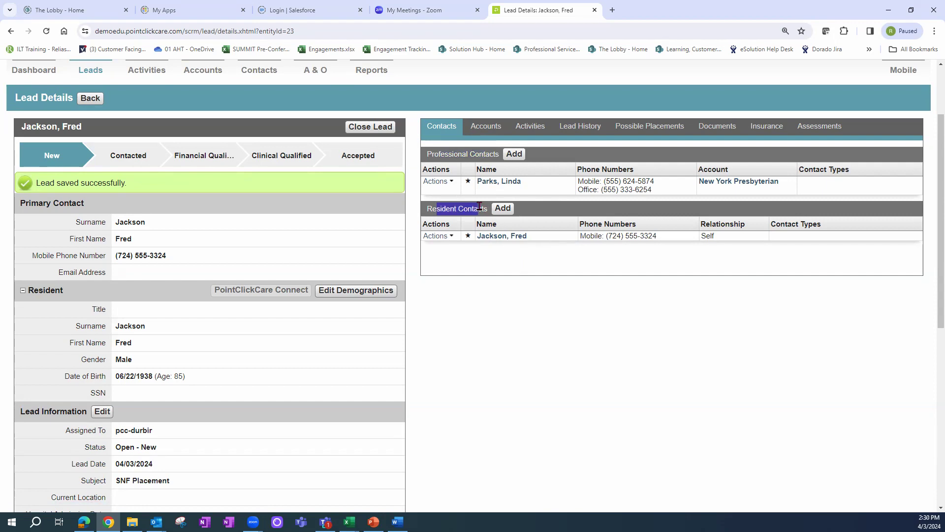
{"action": "left_click_drag", "start_coordinate": [940, 173], "coordinate": [940, 340]}
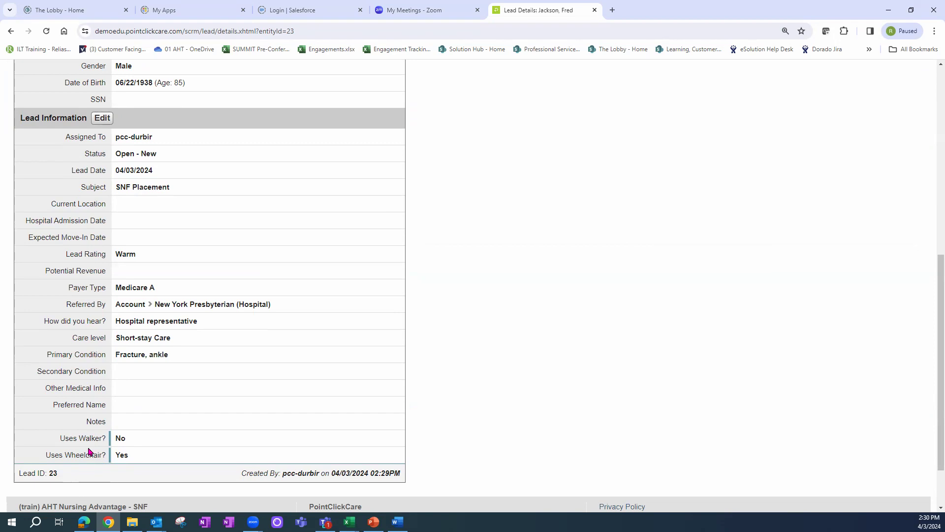
{"action": "scroll", "coordinate": [937, 429], "scroll_direction": "up", "scroll_amount": 2}
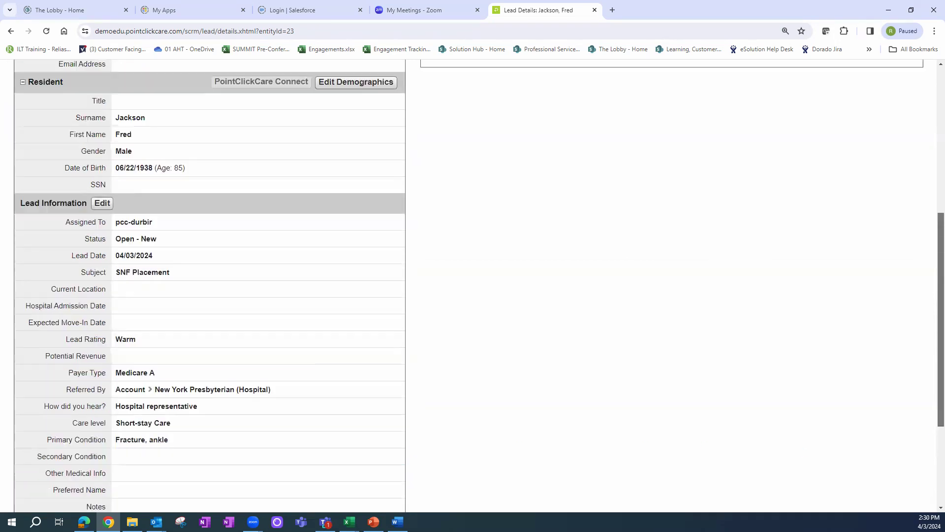
Step: Open the User Defined Fields setup within the Financial Management standards
{"action": "scroll", "coordinate": [473, 285], "scroll_direction": "up", "scroll_amount": 7}
{"action": "mouse_move", "coordinate": [226, 113]}
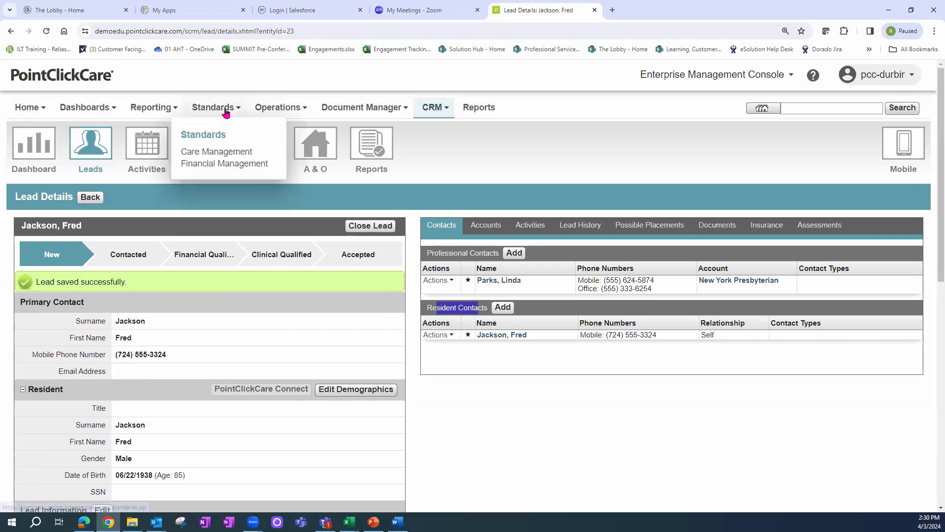
{"action": "left_click", "coordinate": [218, 163]}
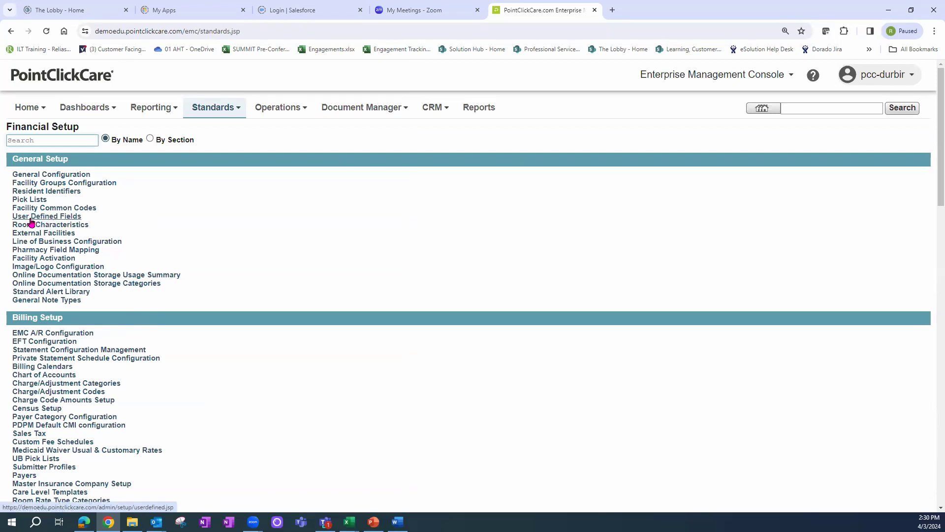
{"action": "left_click", "coordinate": [47, 217]}
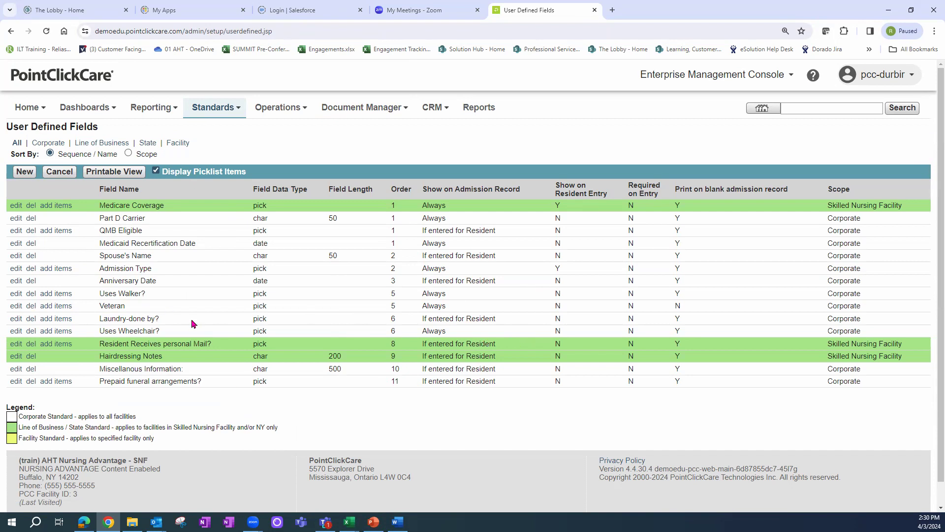
Step: Start a new user defined field in an enlarged window and name it "Registered Voter"
{"action": "left_click", "coordinate": [24, 172]}
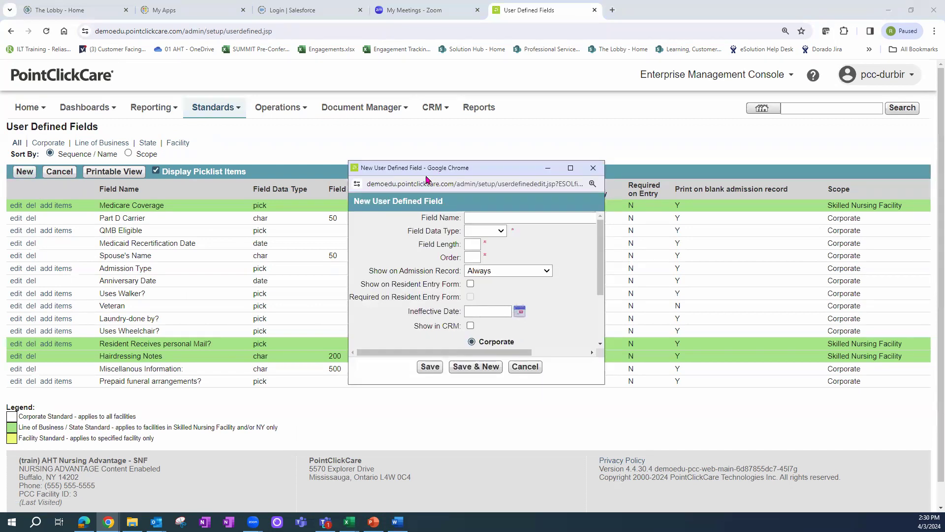
{"action": "left_click_drag", "start_coordinate": [435, 175], "coordinate": [422, 182]}
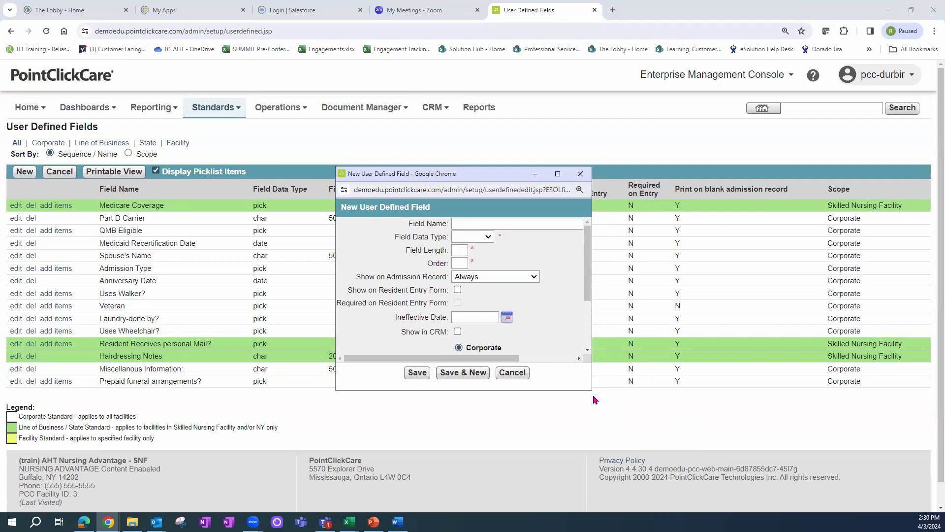
{"action": "left_click_drag", "start_coordinate": [592, 390], "coordinate": [693, 414]}
{"action": "left_click", "coordinate": [499, 224]}
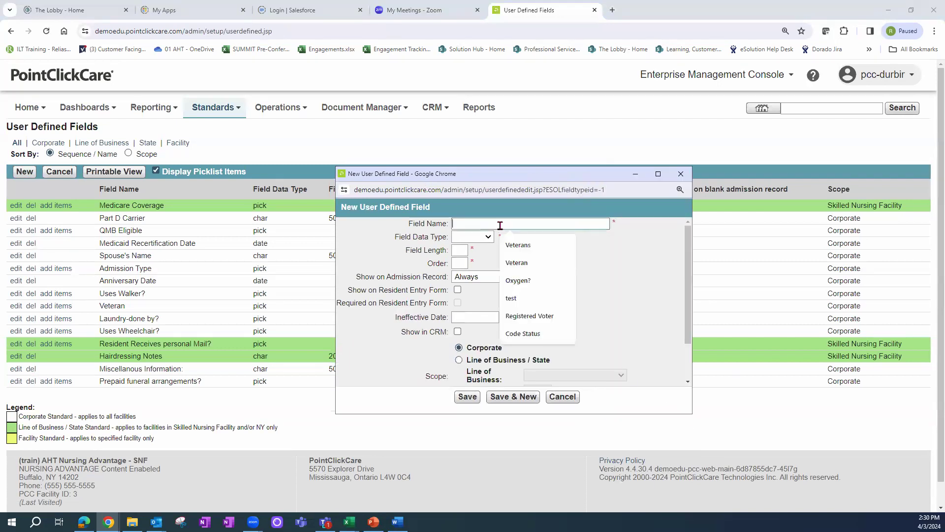
{"action": "type", "text": "Re"}
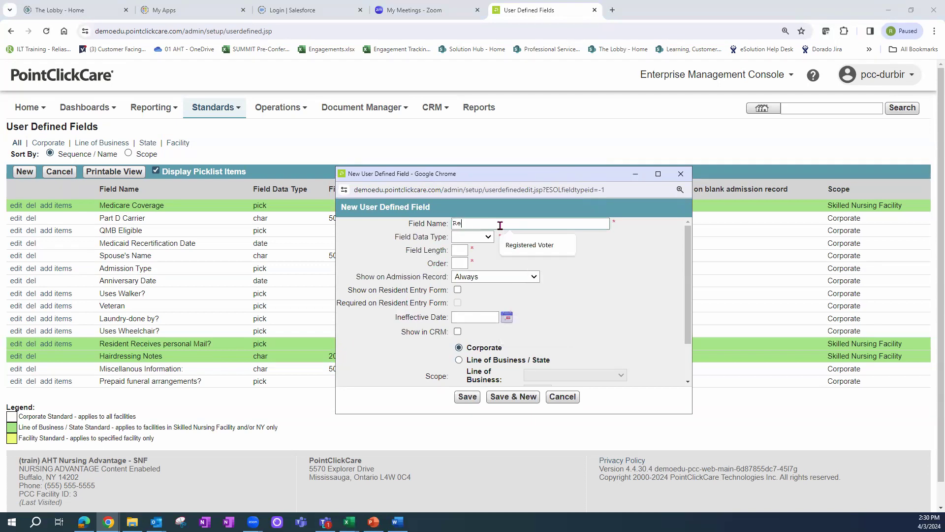
{"action": "type", "text": "gistered Voter"}
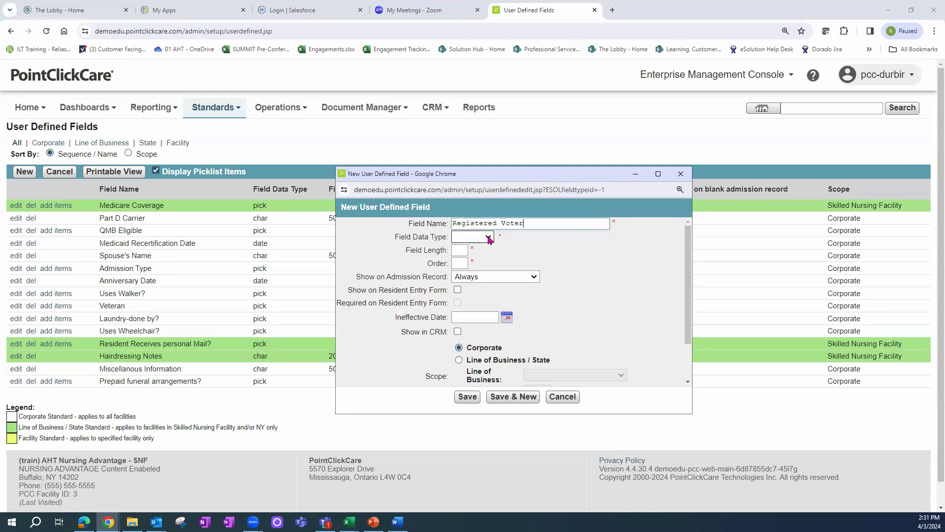
Step: Try Text as the Registered Voter field's data type, then set the type to Pick List
{"action": "left_click", "coordinate": [489, 239]}
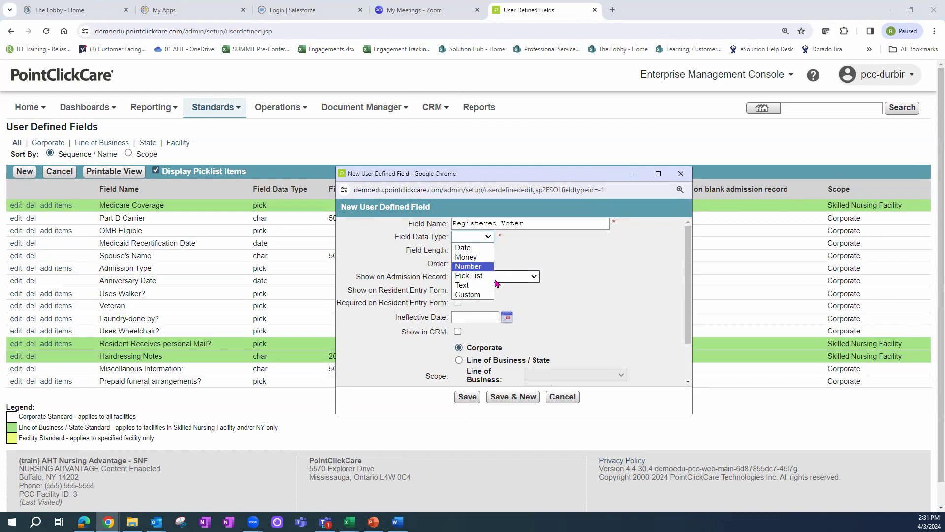
{"action": "left_click", "coordinate": [463, 285]}
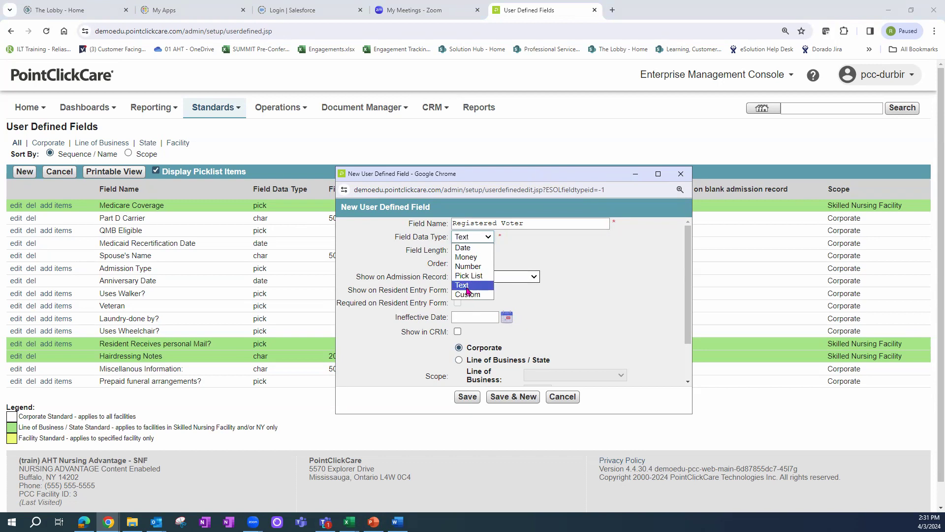
{"action": "left_click", "coordinate": [455, 250]}
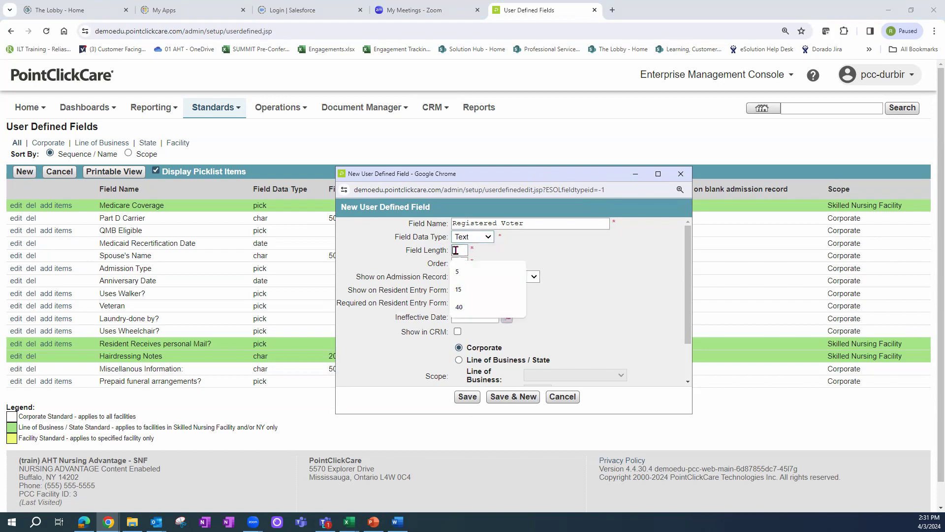
{"action": "left_click", "coordinate": [485, 237]}
{"action": "left_click", "coordinate": [476, 277]}
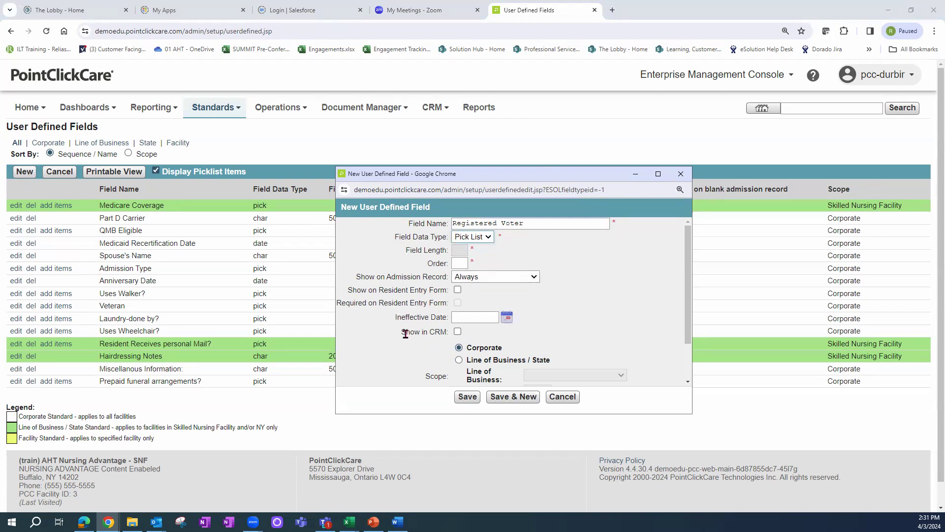
Step: Enable Show in CRM with Show On Lead for the new field, leaving its scope as Corporate
{"action": "left_click", "coordinate": [457, 332]}
{"action": "left_click_drag", "start_coordinate": [407, 332], "coordinate": [447, 336]}
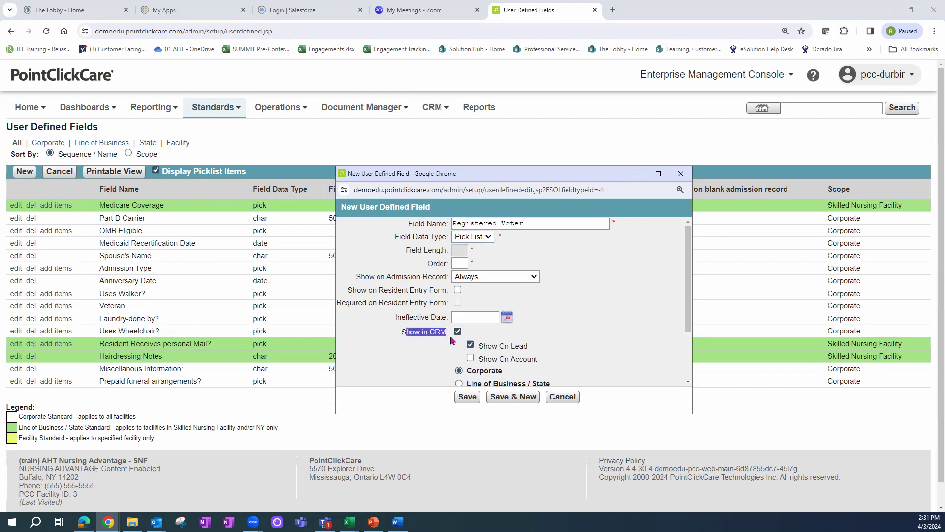
{"action": "scroll", "coordinate": [688, 329], "scroll_direction": "down", "scroll_amount": 1}
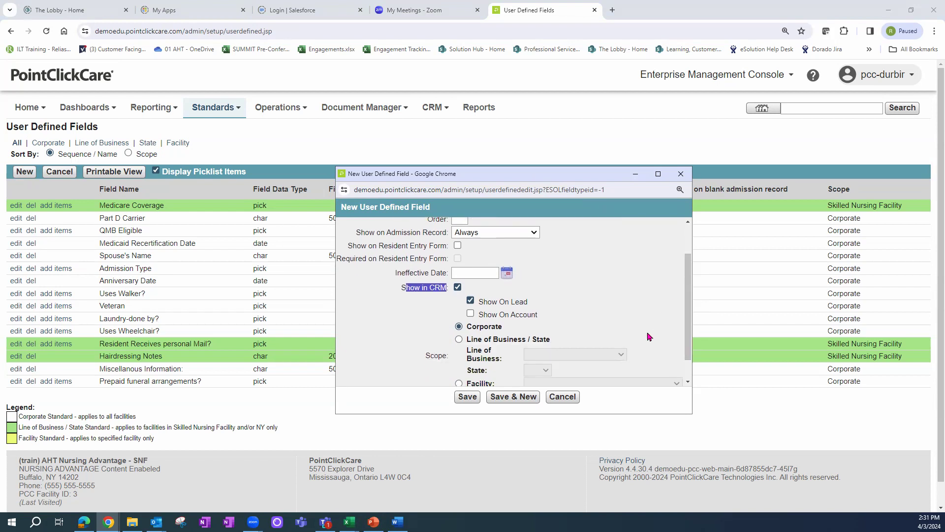
{"action": "scroll", "coordinate": [647, 336], "scroll_direction": "down", "scroll_amount": 1}
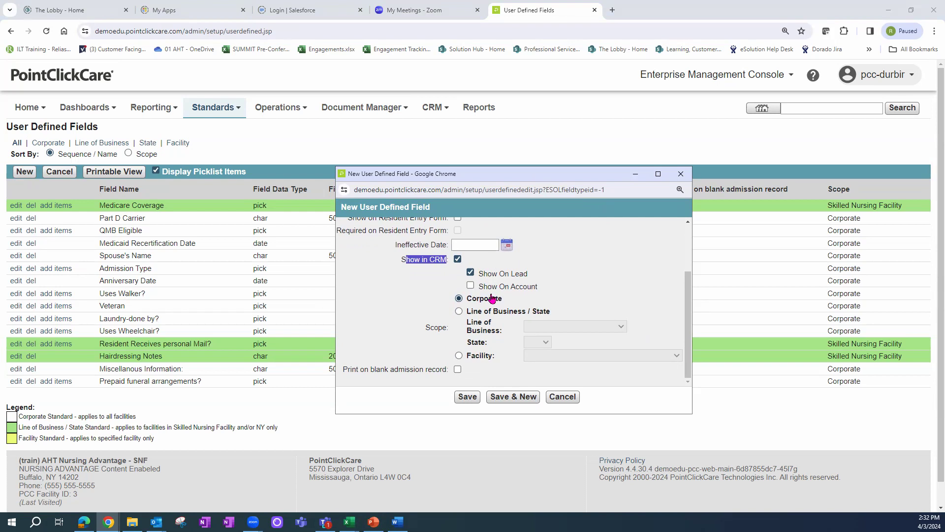
Step: Set the new field's Order to 5 and save the field
{"action": "left_click", "coordinate": [472, 398]}
{"action": "left_click", "coordinate": [598, 249]}
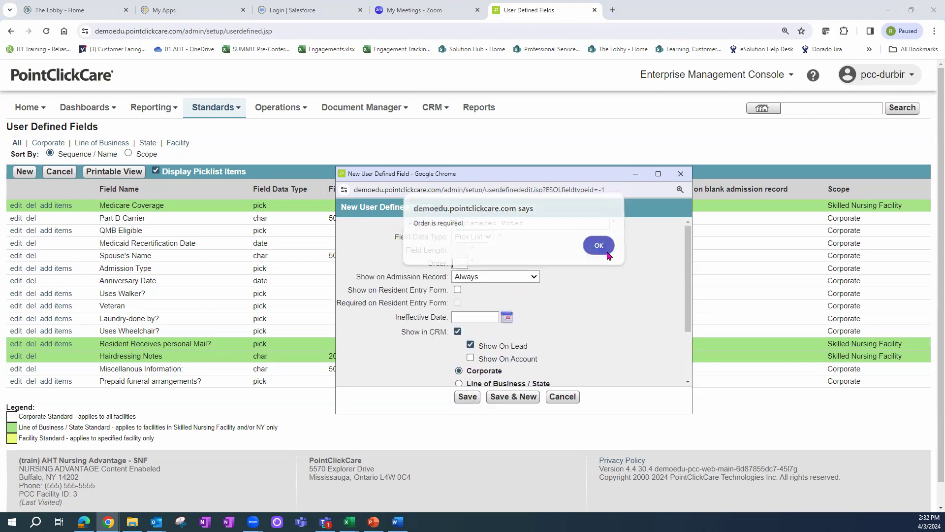
{"action": "left_click", "coordinate": [460, 265]}
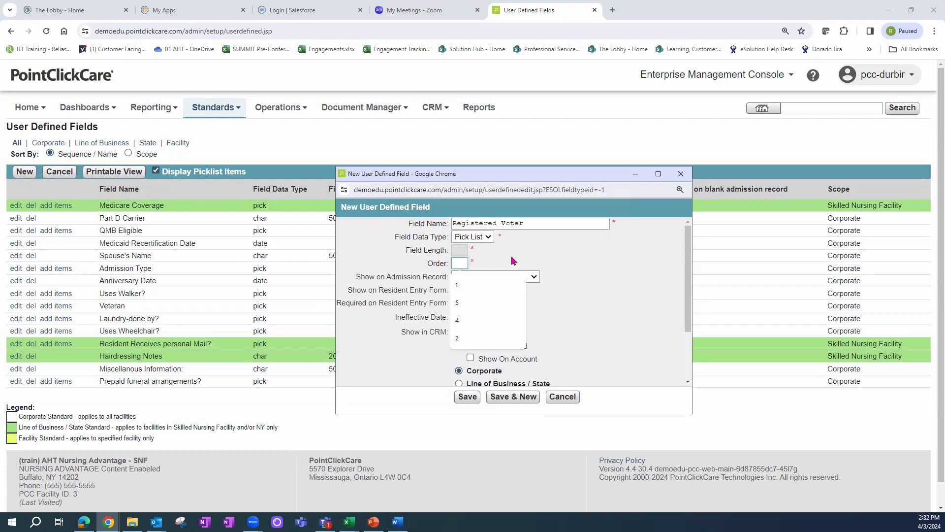
{"action": "left_click", "coordinate": [470, 303]}
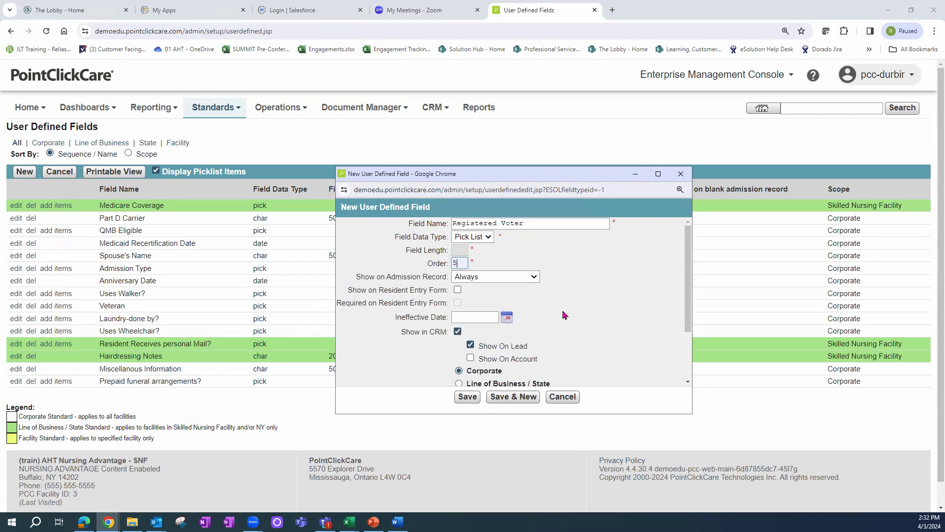
{"action": "left_click", "coordinate": [466, 400]}
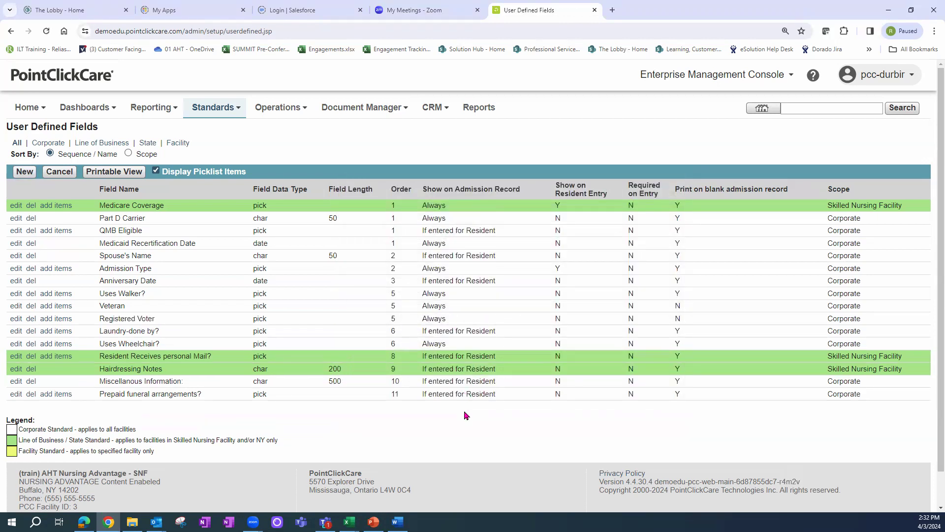
Step: Rename the Registered Voter field as "Registered Voter?" and save the change
{"action": "left_click_drag", "start_coordinate": [100, 318], "coordinate": [158, 318]}
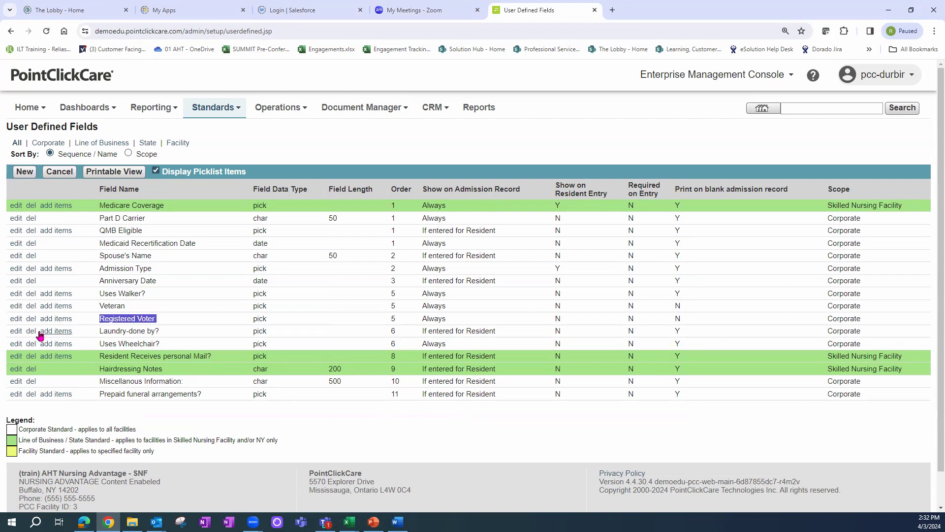
{"action": "left_click", "coordinate": [16, 318]}
{"action": "left_click", "coordinate": [540, 222]}
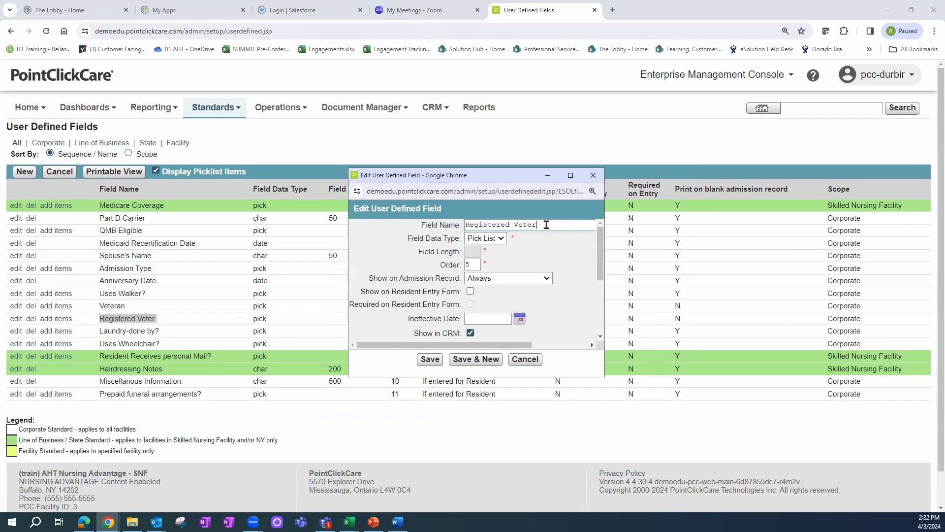
{"action": "type", "text": "?"}
{"action": "left_click", "coordinate": [430, 359]}
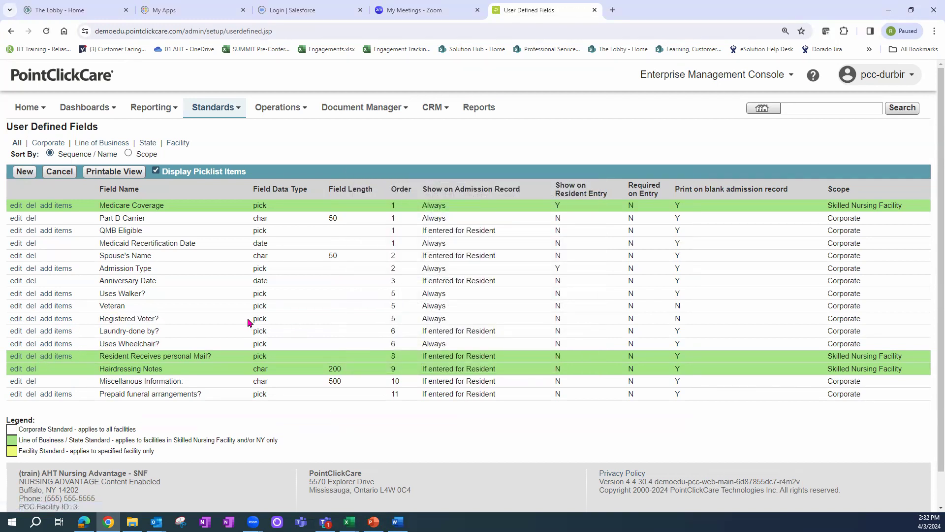
{"action": "left_click_drag", "start_coordinate": [255, 318], "coordinate": [279, 324]}
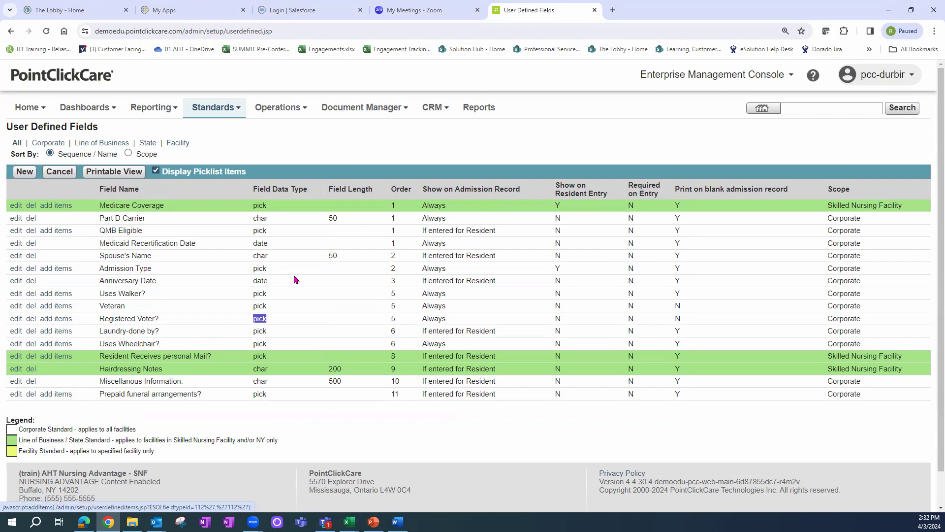
{"action": "left_click", "coordinate": [257, 282]}
{"action": "left_click_drag", "start_coordinate": [252, 256], "coordinate": [267, 257]}
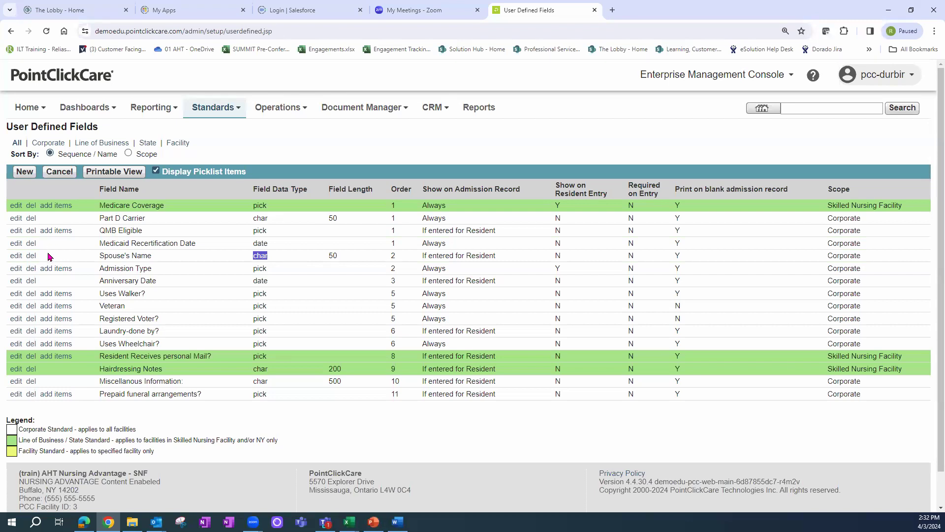
Step: Add "Yes" as a pick list item for the Registered Voter? field and continue with another new item
{"action": "left_click", "coordinate": [56, 319]}
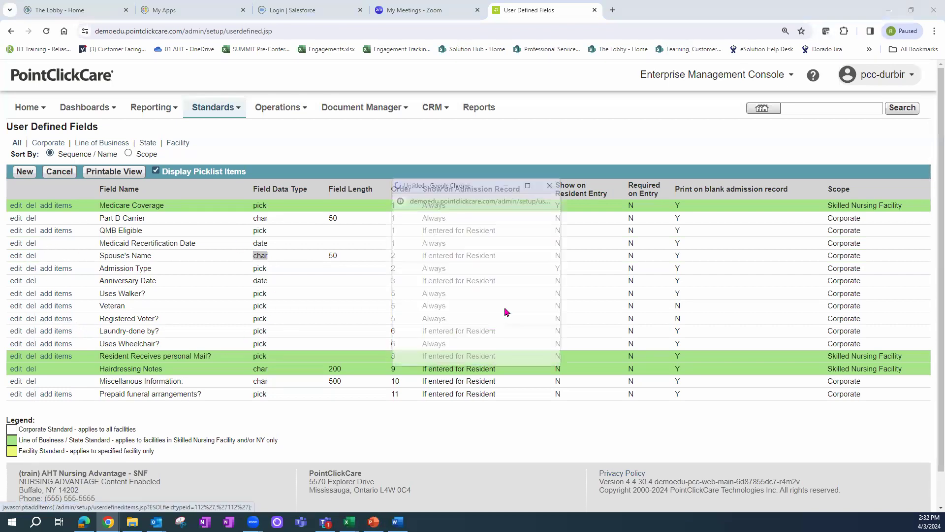
{"action": "left_click", "coordinate": [463, 350]}
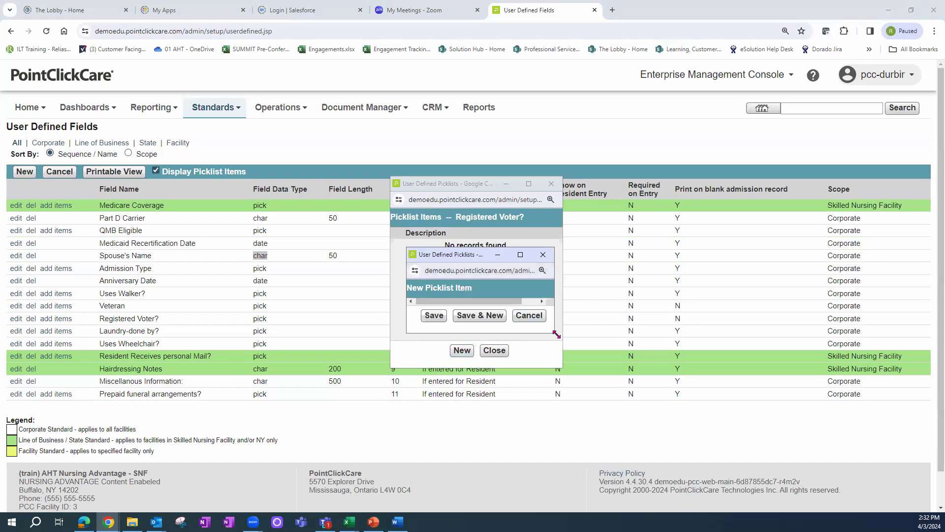
{"action": "left_click", "coordinate": [447, 305]}
{"action": "type", "text": "Yes"}
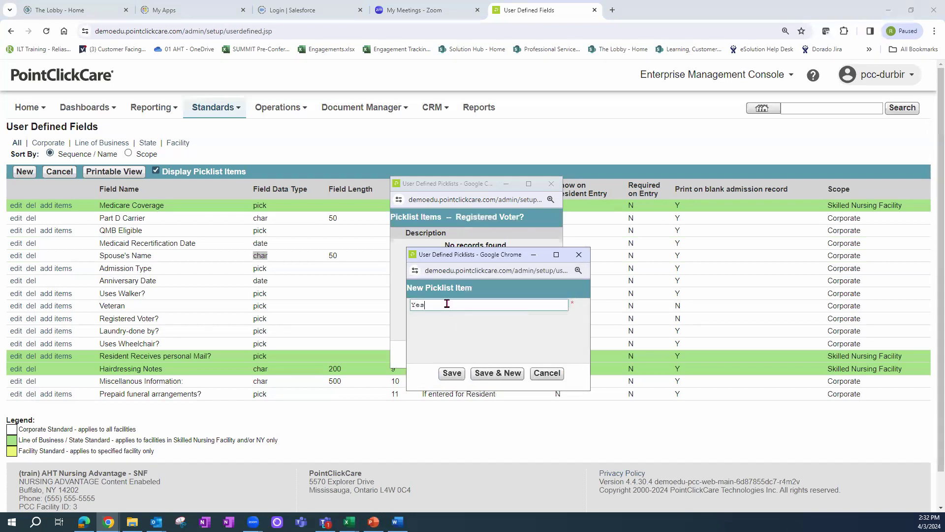
{"action": "left_click", "coordinate": [494, 375]}
Step: Add "No" and "Unknown" as pick list items for the Registered Voter? field and check its item list
{"action": "type", "text": "No"}
{"action": "left_click", "coordinate": [469, 327]}
{"action": "left_click", "coordinate": [513, 374]}
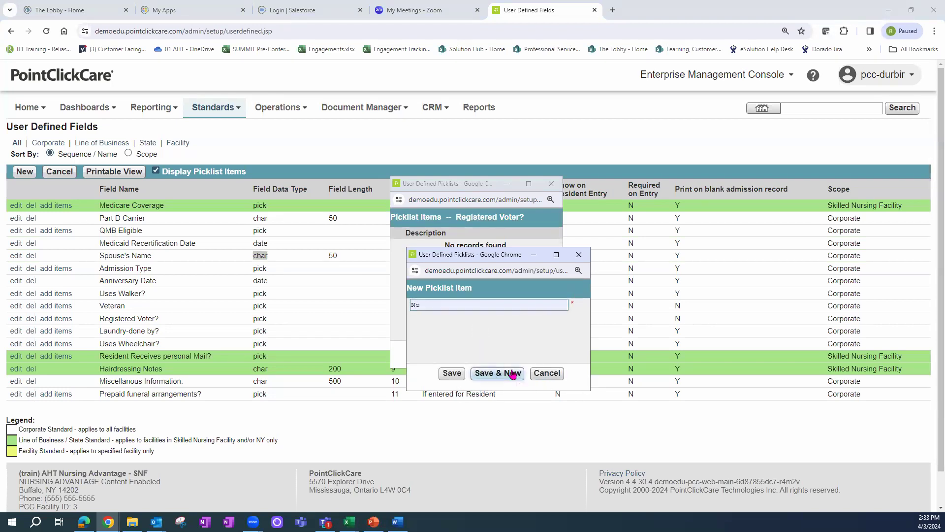
{"action": "type", "text": "Unknown"}
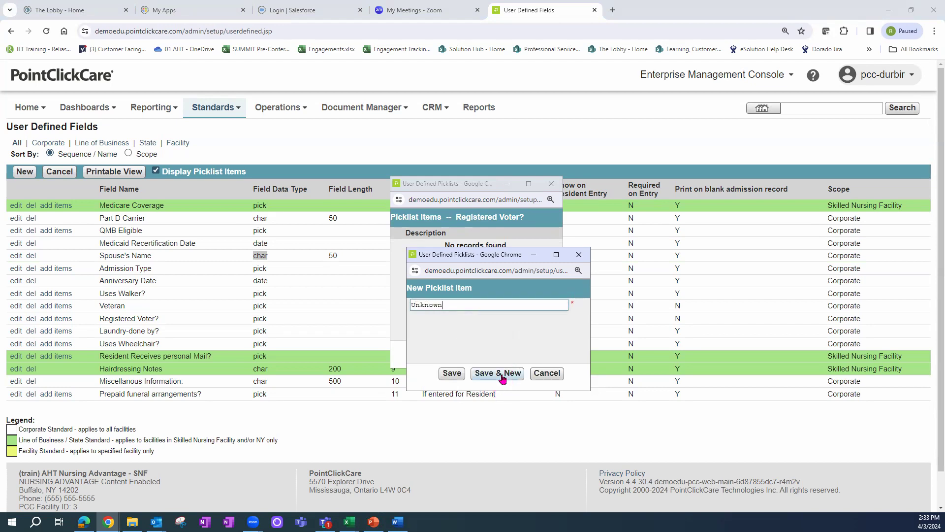
{"action": "left_click", "coordinate": [513, 374]}
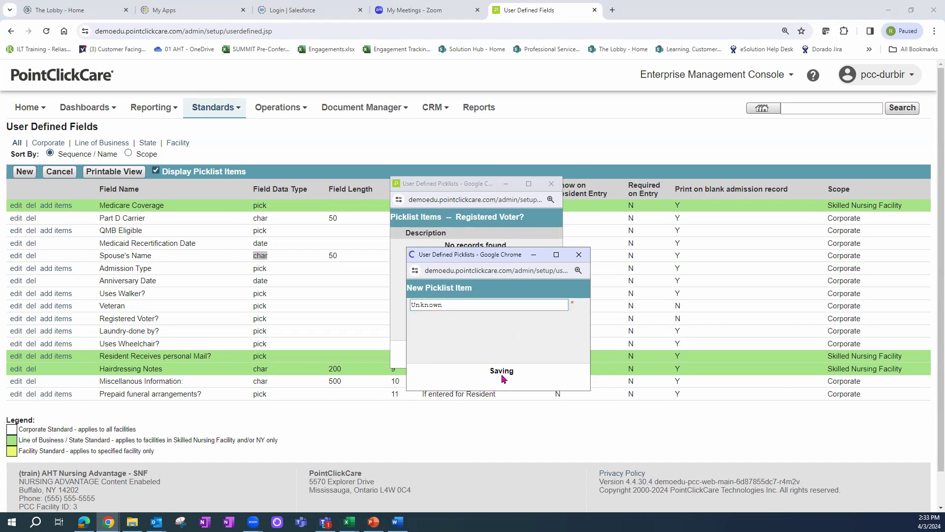
{"action": "left_click", "coordinate": [579, 254]}
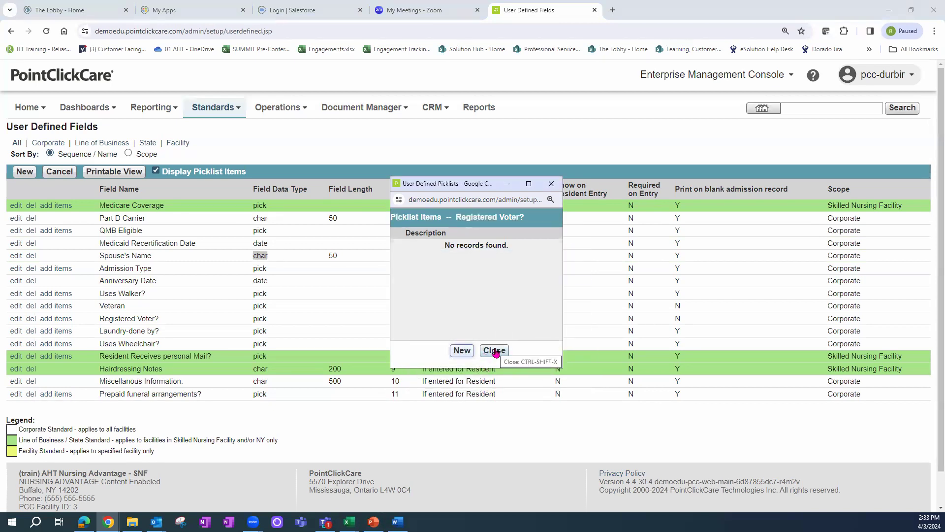
{"action": "left_click", "coordinate": [495, 350]}
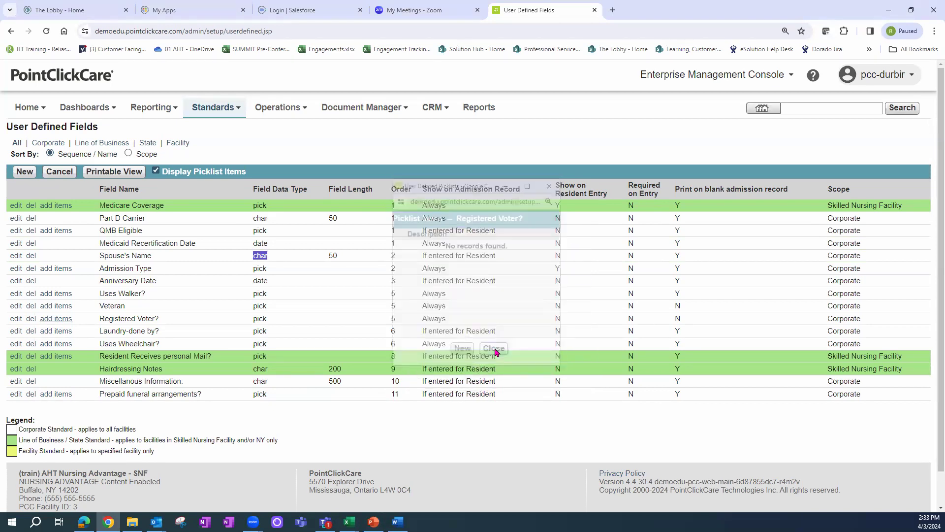
{"action": "left_click", "coordinate": [56, 319]}
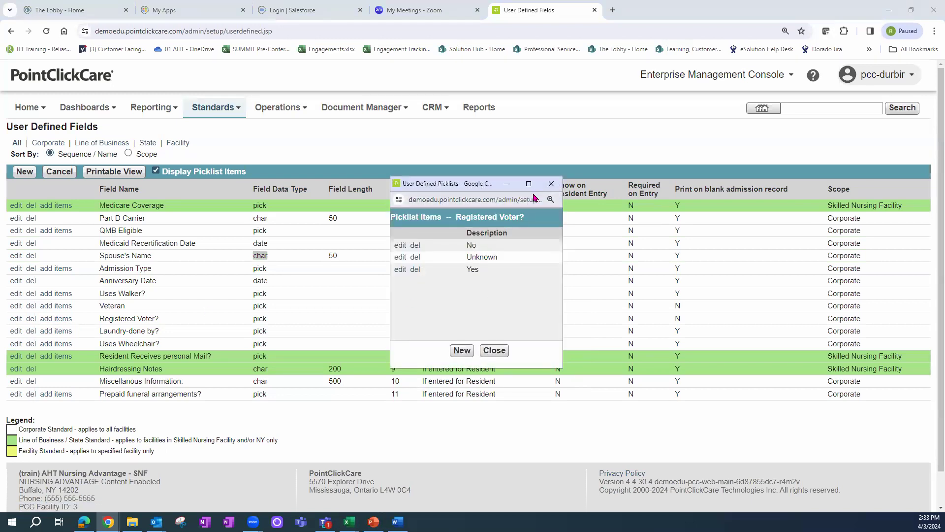
{"action": "left_click", "coordinate": [551, 184]}
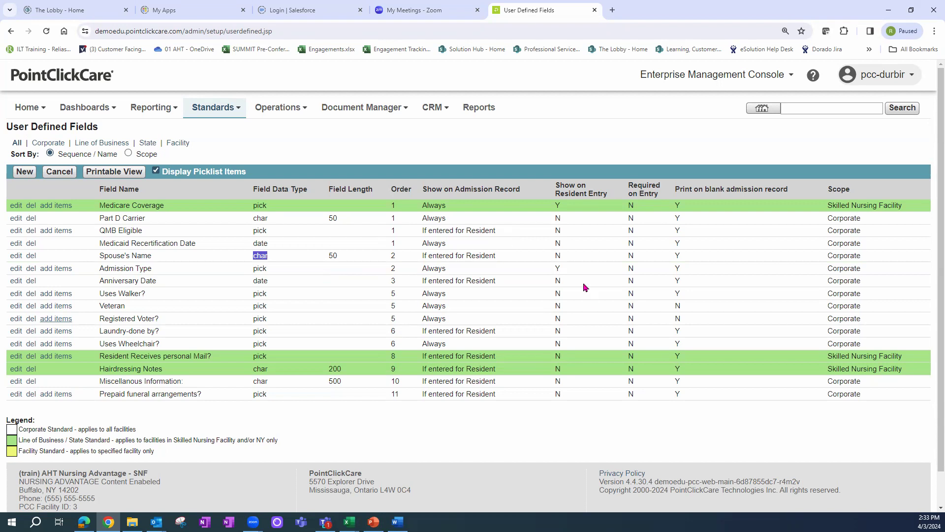
Step: Open the last resident in the CRM lead list and start editing that lead's Lead Information
{"action": "left_click", "coordinate": [433, 113]}
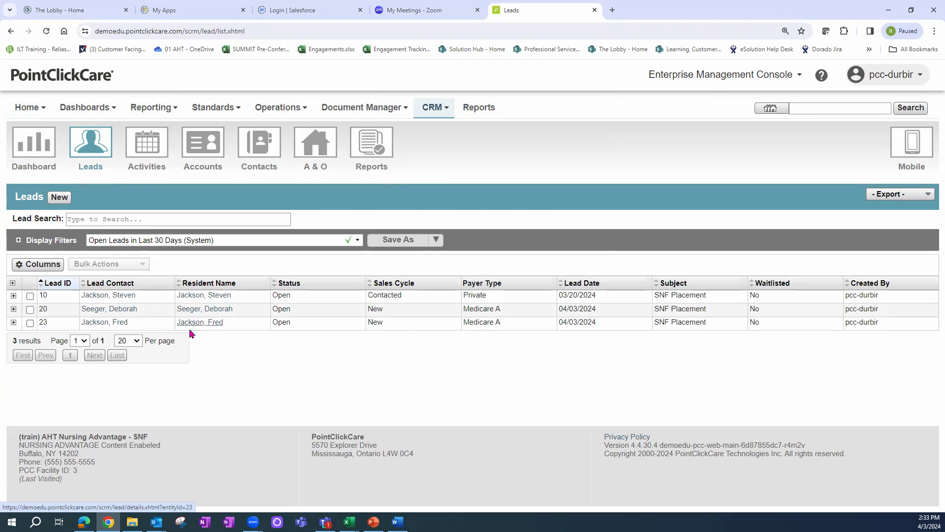
{"action": "left_click", "coordinate": [202, 326]}
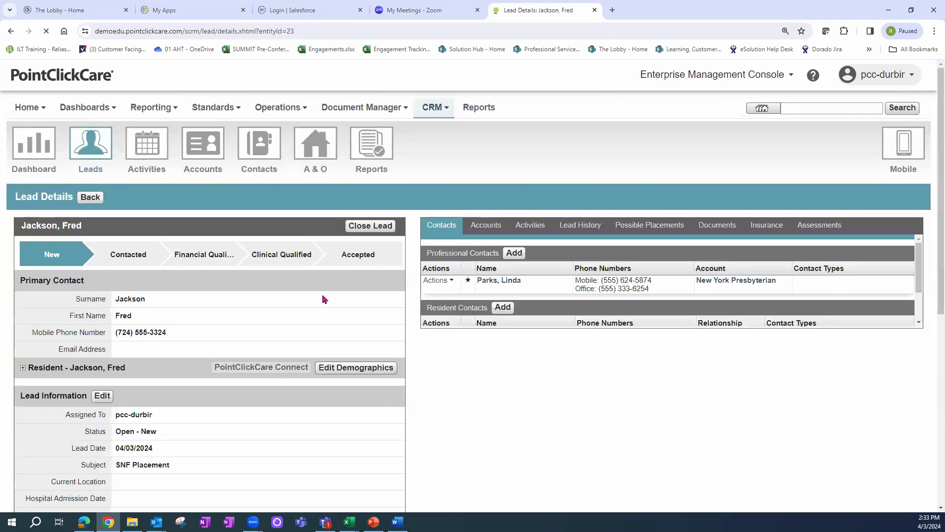
{"action": "scroll", "coordinate": [933, 144], "scroll_direction": "down", "scroll_amount": 5}
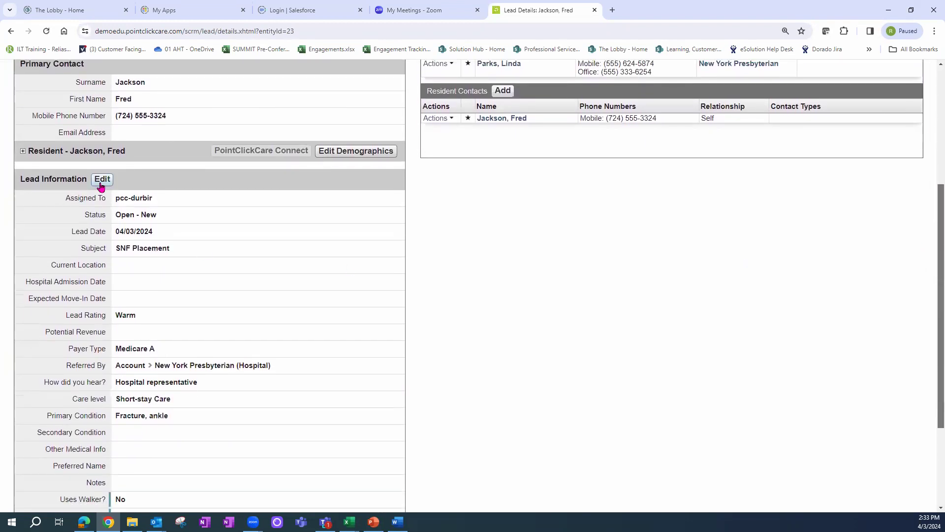
{"action": "left_click", "coordinate": [102, 179]}
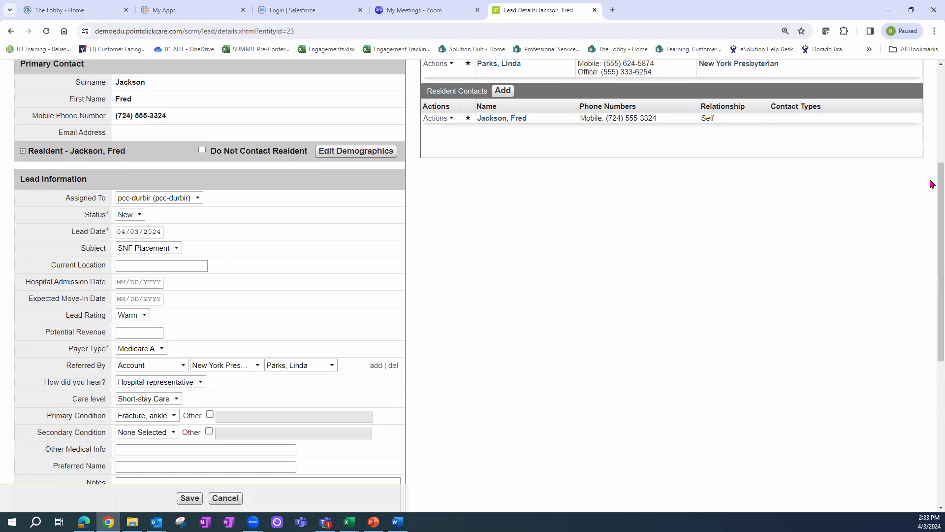
{"action": "scroll", "coordinate": [932, 187], "scroll_direction": "down", "scroll_amount": 6}
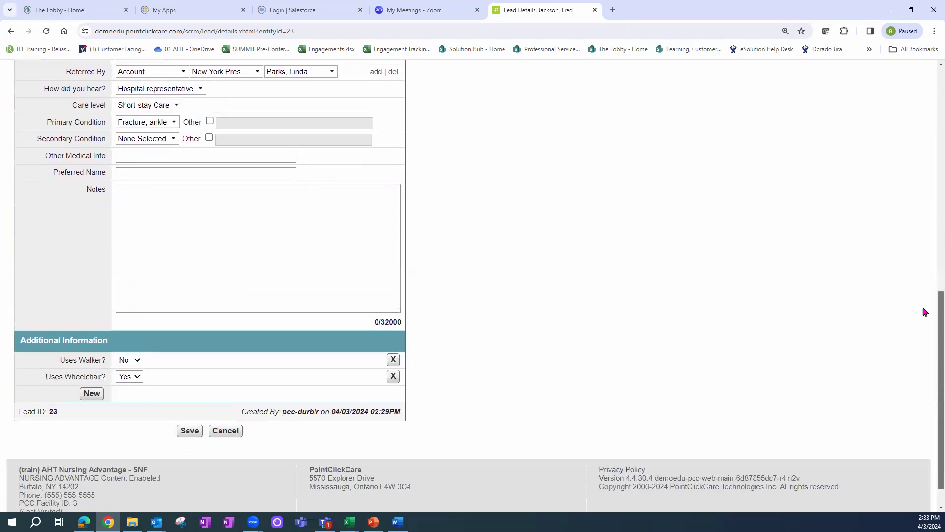
Step: Add Registered Voter? to the lead's Additional Information with the value Unknown and save the lead
{"action": "left_click", "coordinate": [92, 393]}
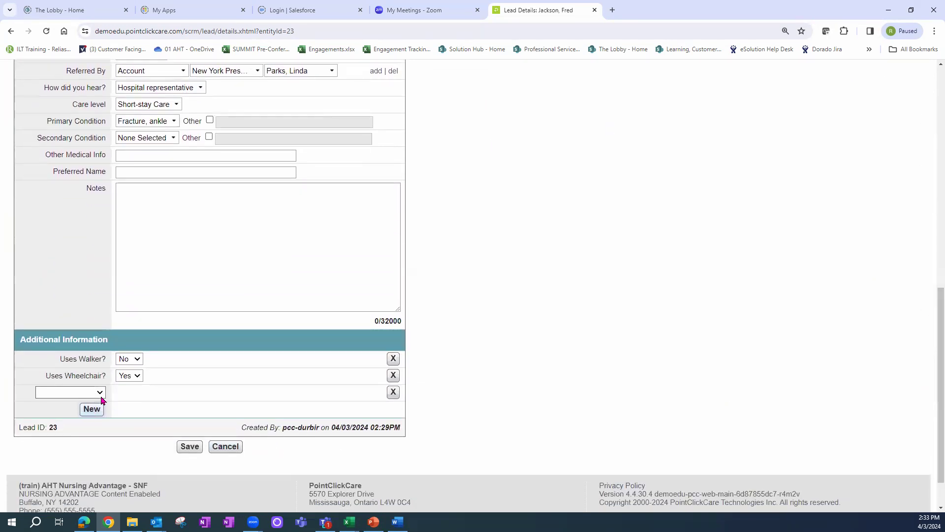
{"action": "left_click", "coordinate": [100, 393]}
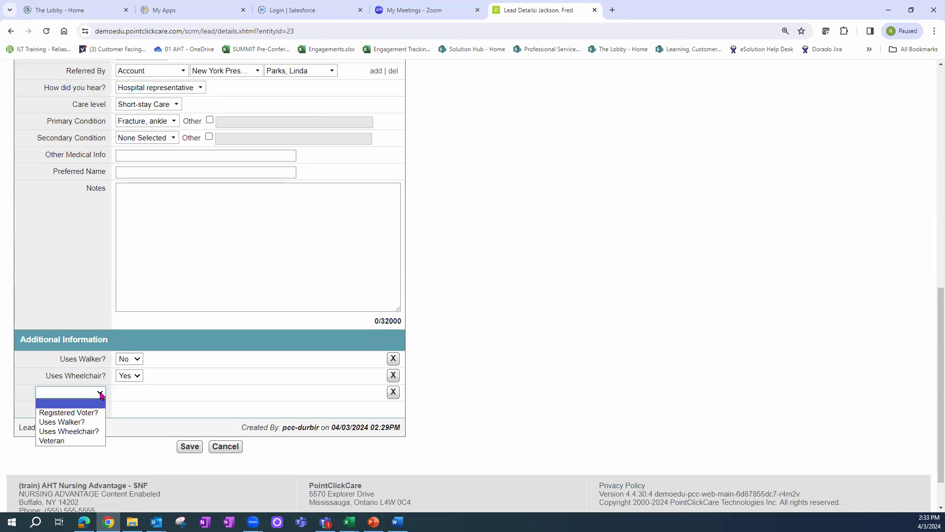
{"action": "left_click", "coordinate": [68, 415]}
{"action": "left_click", "coordinate": [153, 393]}
{"action": "left_click", "coordinate": [135, 422]}
{"action": "left_click", "coordinate": [190, 446]}
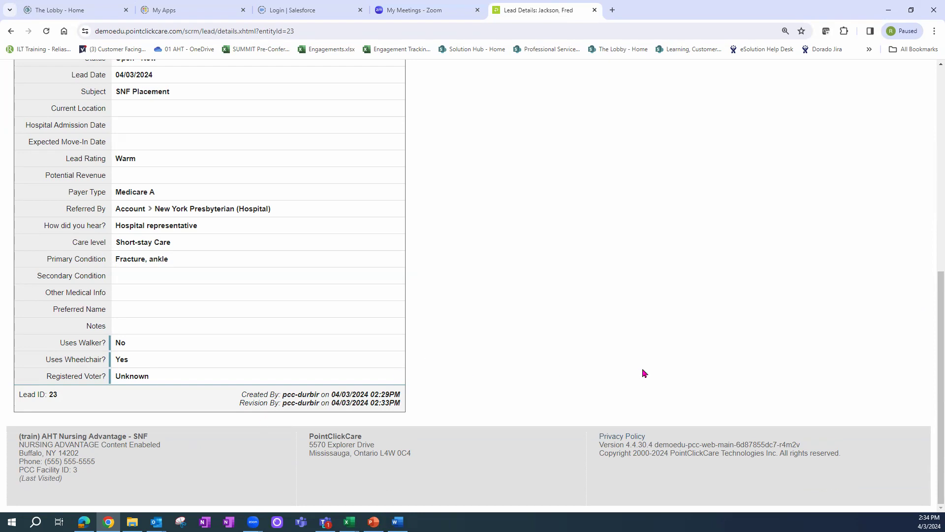
Step: Examine the lead's accounts, activities, possible placements, documents including Misc files, and insurance information
{"action": "scroll", "coordinate": [931, 310], "scroll_direction": "up", "scroll_amount": 6}
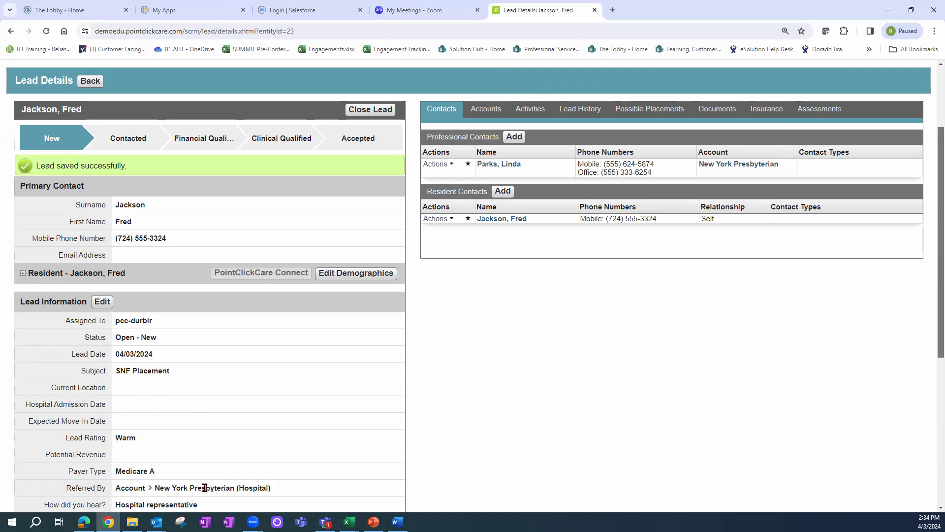
{"action": "left_click", "coordinate": [488, 111]}
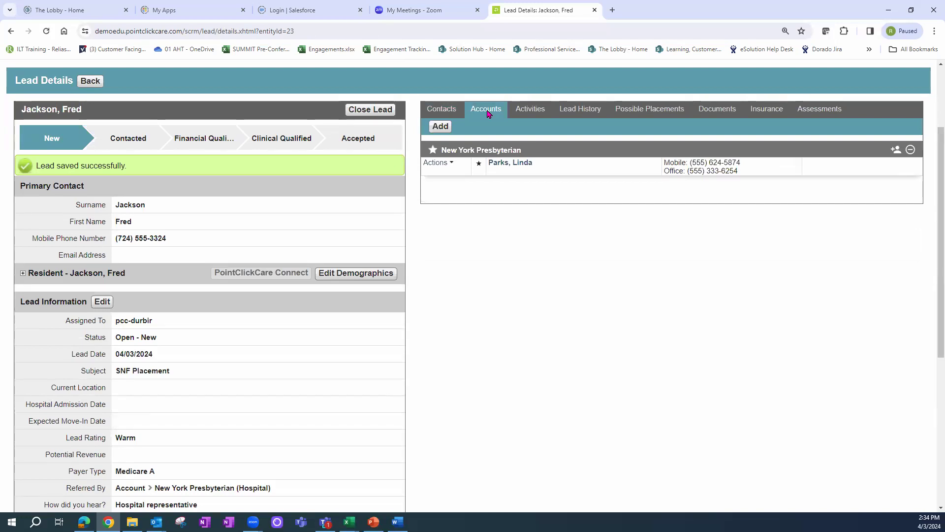
{"action": "left_click", "coordinate": [537, 114]}
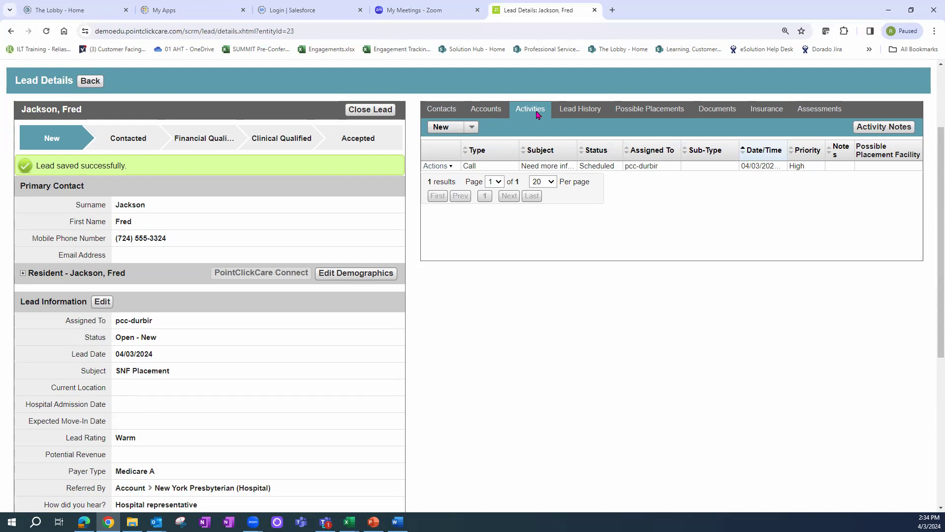
{"action": "left_click_drag", "start_coordinate": [938, 185], "coordinate": [938, 136]}
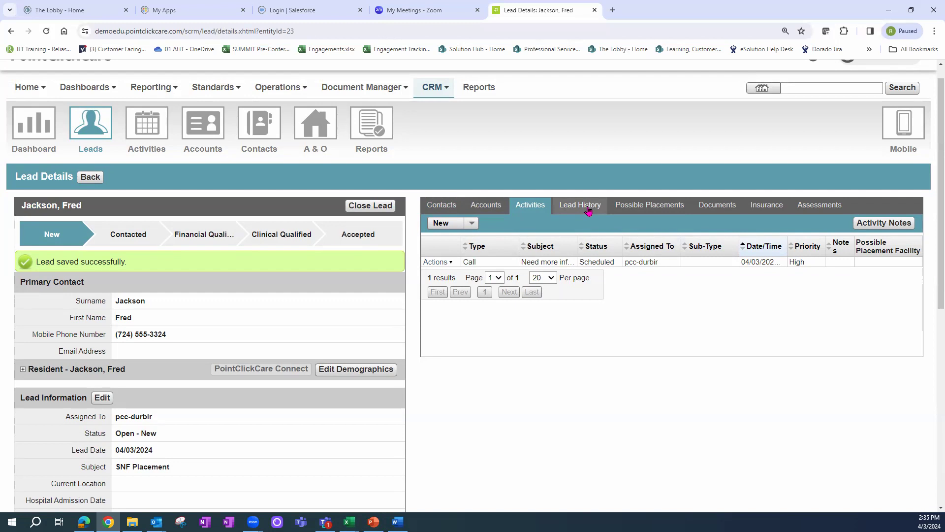
{"action": "left_click", "coordinate": [653, 210]}
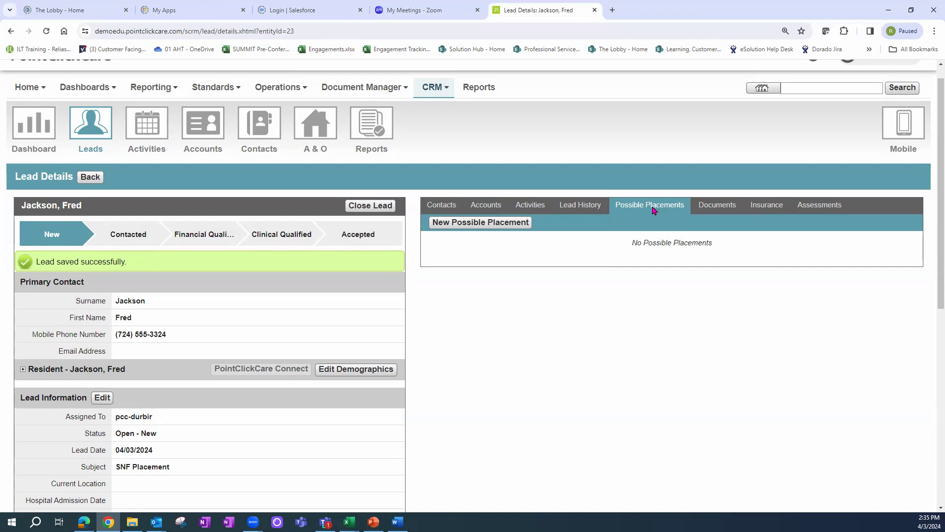
{"action": "left_click", "coordinate": [719, 212]}
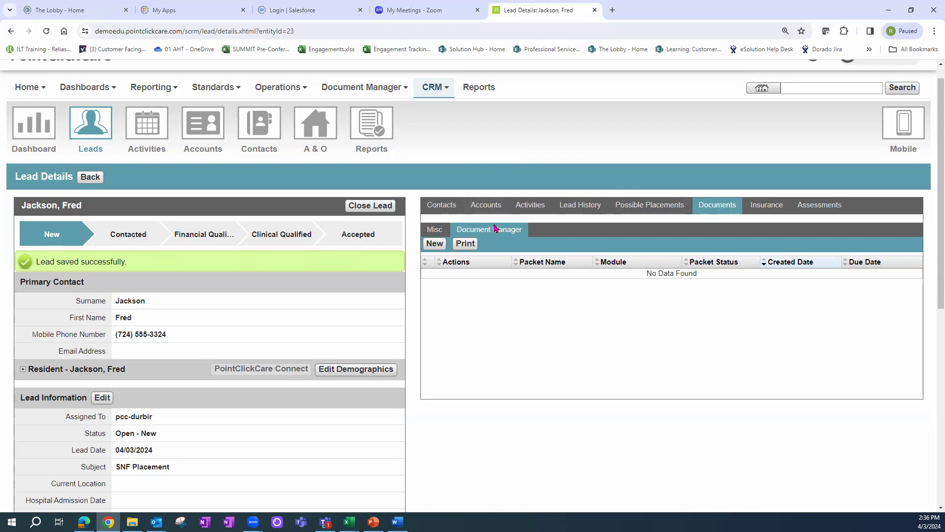
{"action": "left_click", "coordinate": [435, 230]}
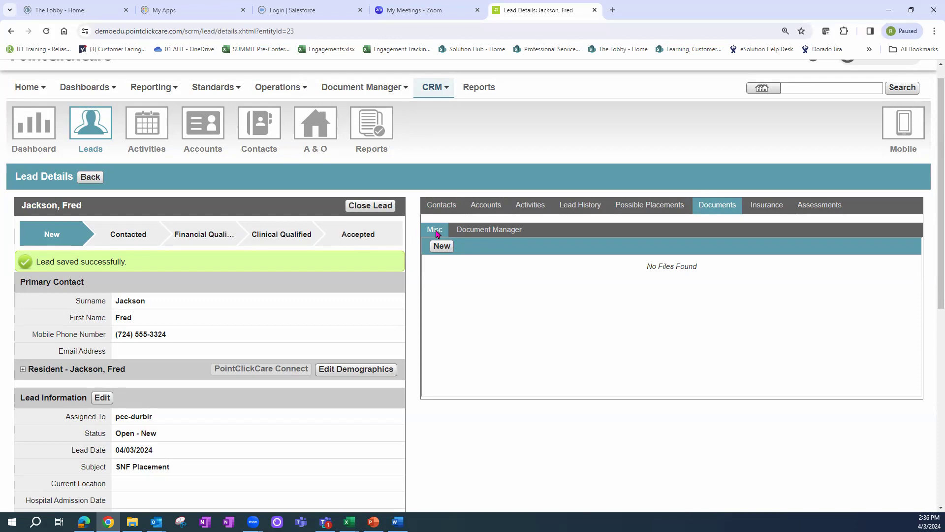
{"action": "left_click", "coordinate": [764, 212]}
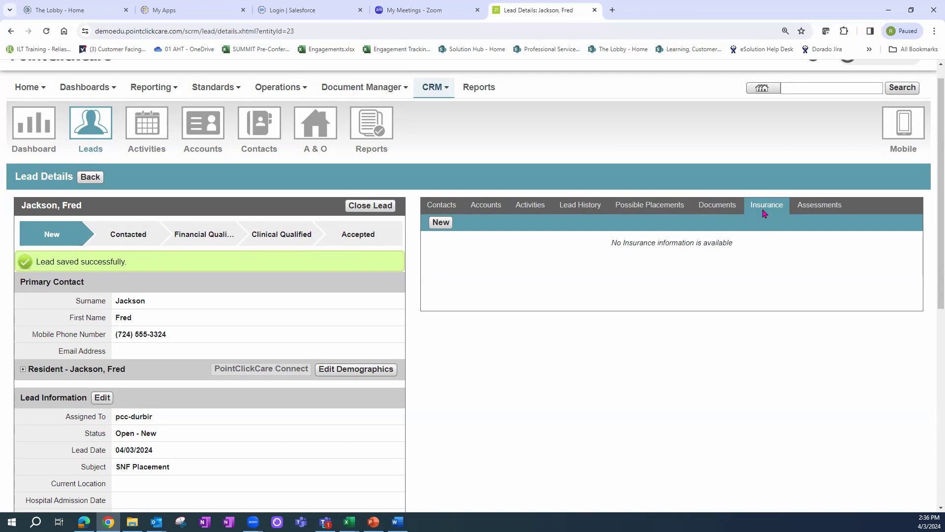
Step: Examine the assessments available when creating a new assessment for the lead, and leave the form without saving
{"action": "left_click", "coordinate": [818, 211]}
{"action": "left_click", "coordinate": [442, 223]}
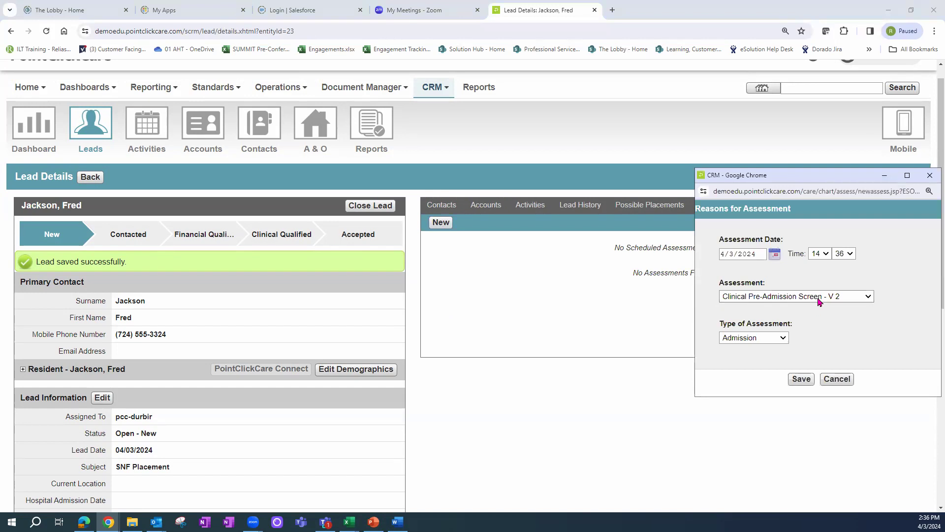
{"action": "left_click", "coordinate": [819, 298]}
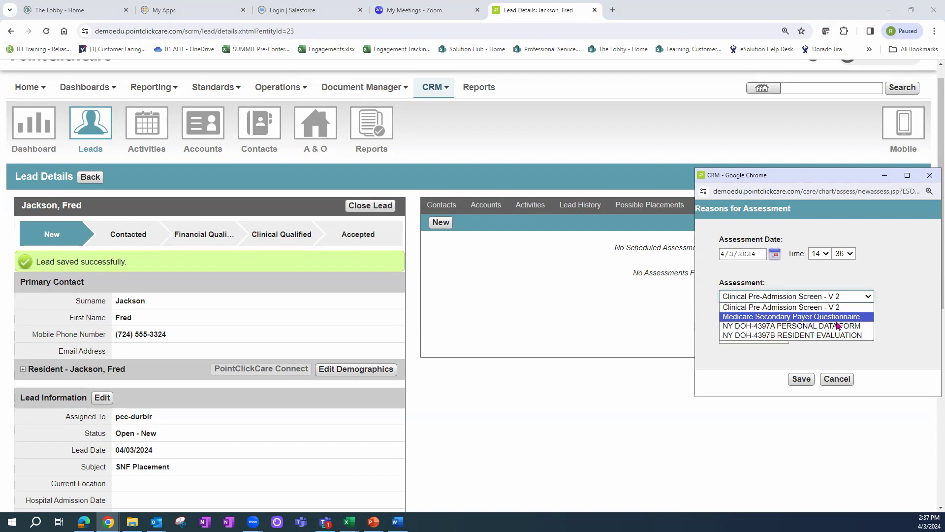
{"action": "left_click", "coordinate": [851, 176]}
{"action": "left_click_drag", "start_coordinate": [850, 176], "coordinate": [632, 184]}
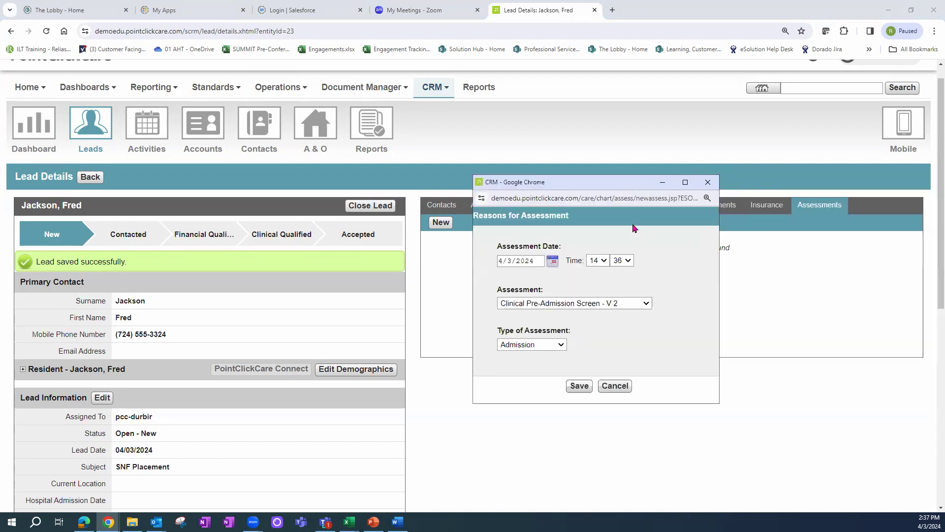
{"action": "left_click", "coordinate": [623, 386]}
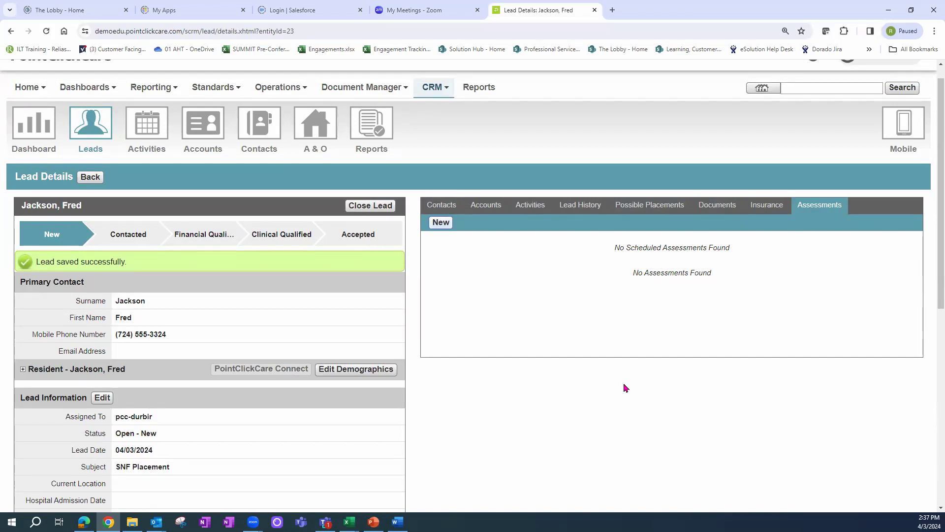
Step: Review the lead's contacts and activities, and open the CRM activities calendar
{"action": "left_click", "coordinate": [442, 206]}
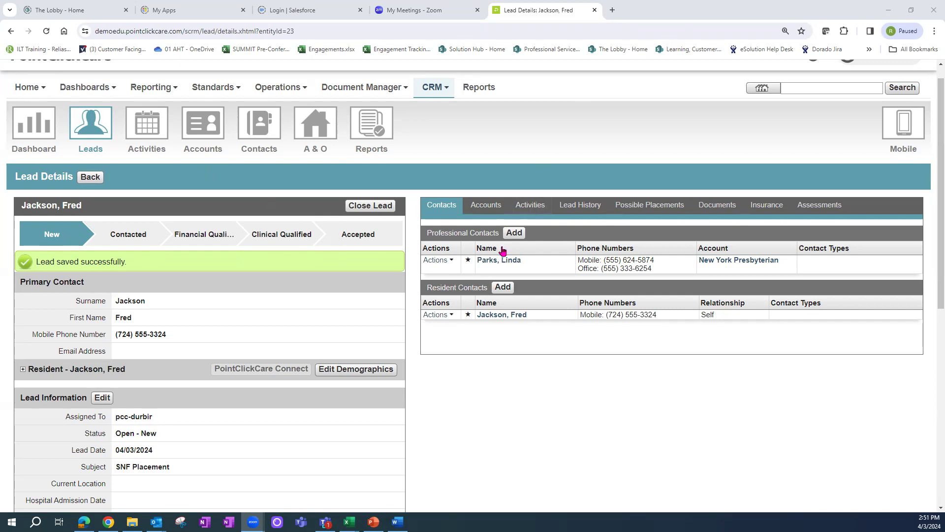
{"action": "left_click", "coordinate": [529, 205]}
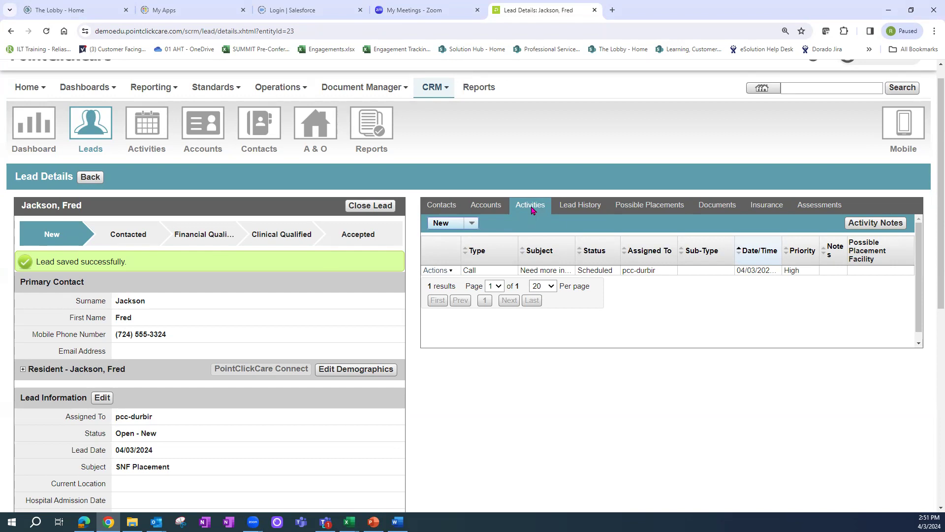
{"action": "left_click", "coordinate": [153, 128]}
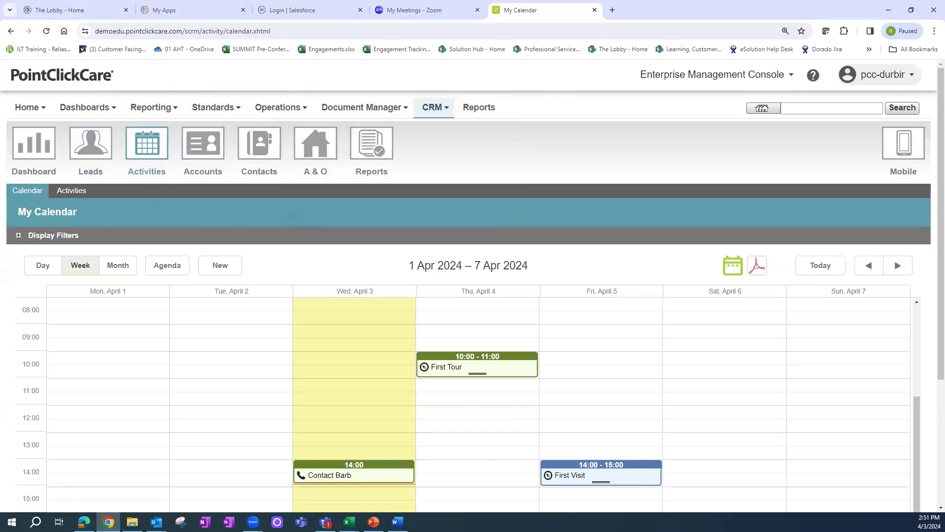
Step: Open the 16:00 call on Wednesday, April 3 for editing and set its sub-type to Follow Up
{"action": "left_click_drag", "start_coordinate": [932, 104], "coordinate": [932, 236]}
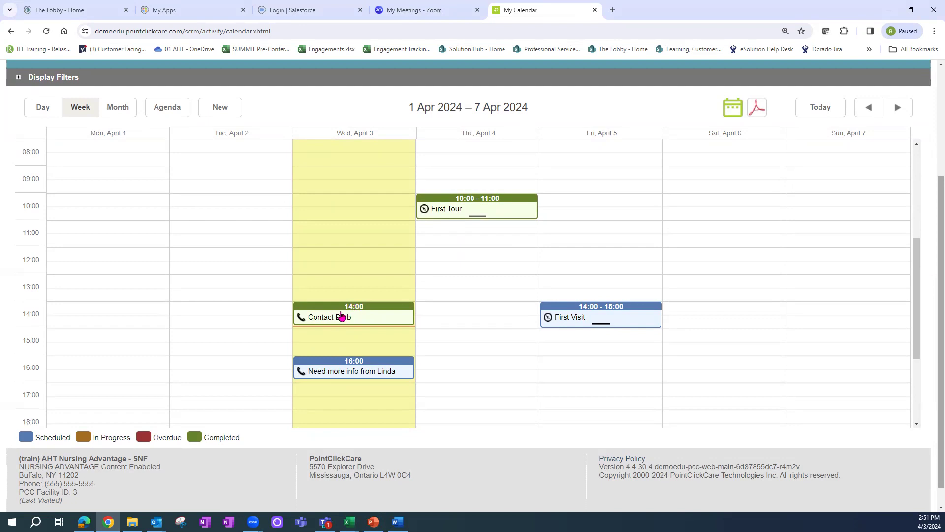
{"action": "left_click_drag", "start_coordinate": [220, 439], "coordinate": [236, 438]}
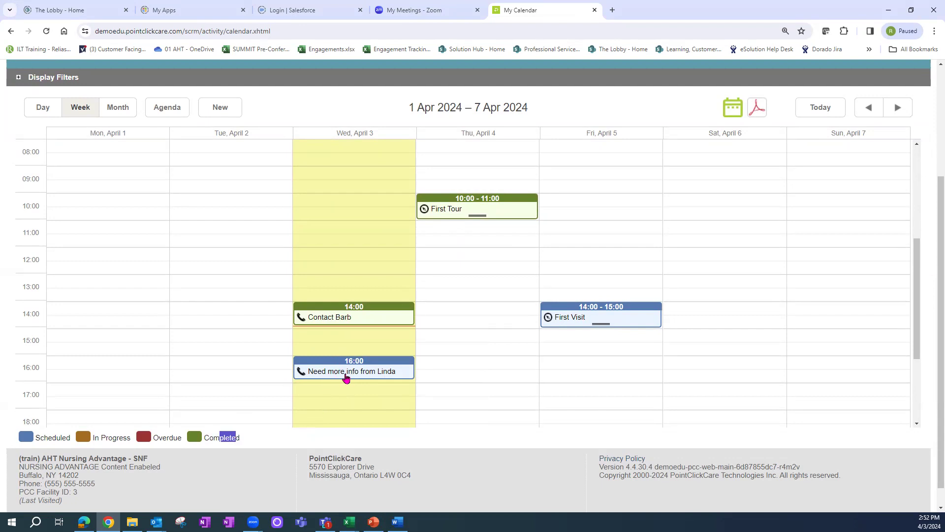
{"action": "mouse_move", "coordinate": [343, 377]}
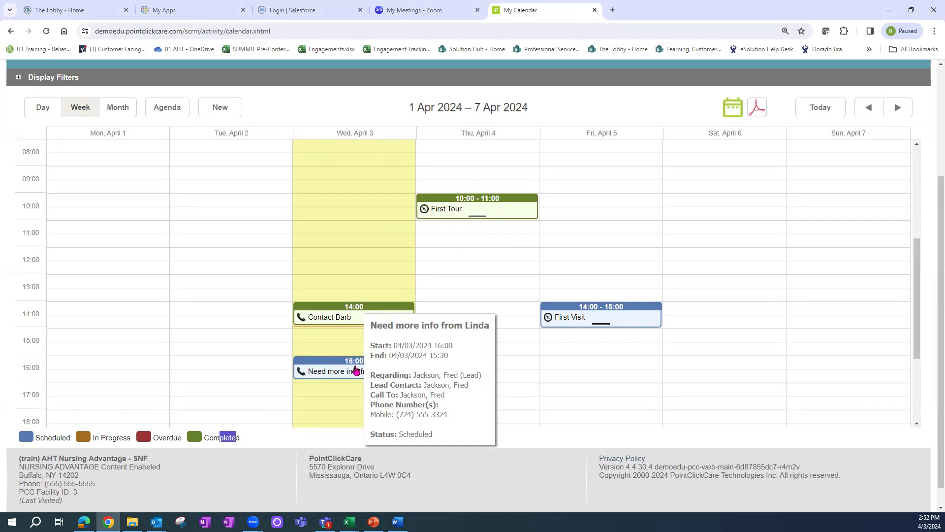
{"action": "left_click", "coordinate": [305, 373]}
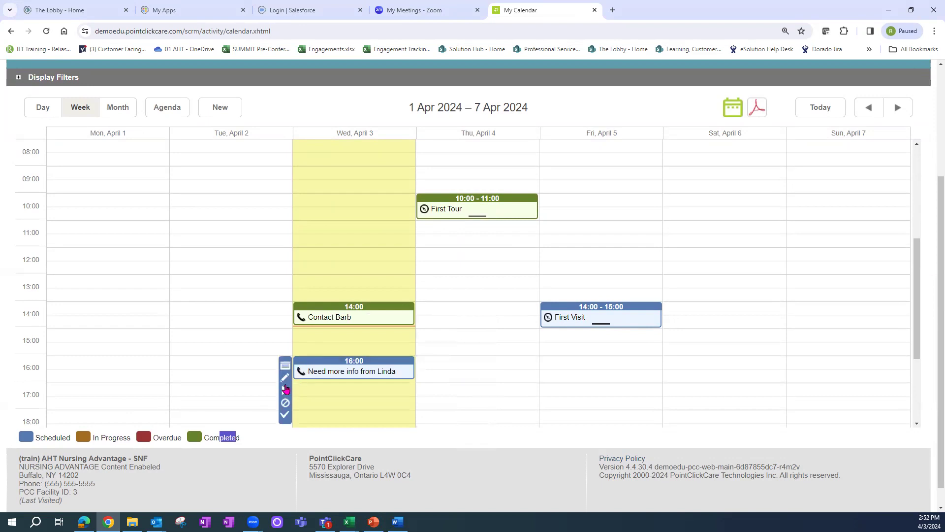
{"action": "left_click", "coordinate": [285, 380]}
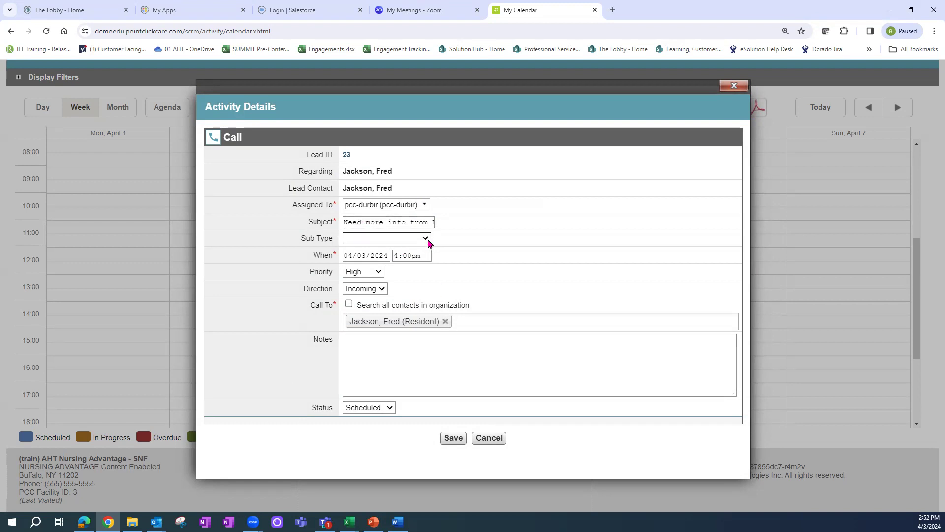
{"action": "left_click", "coordinate": [426, 241]}
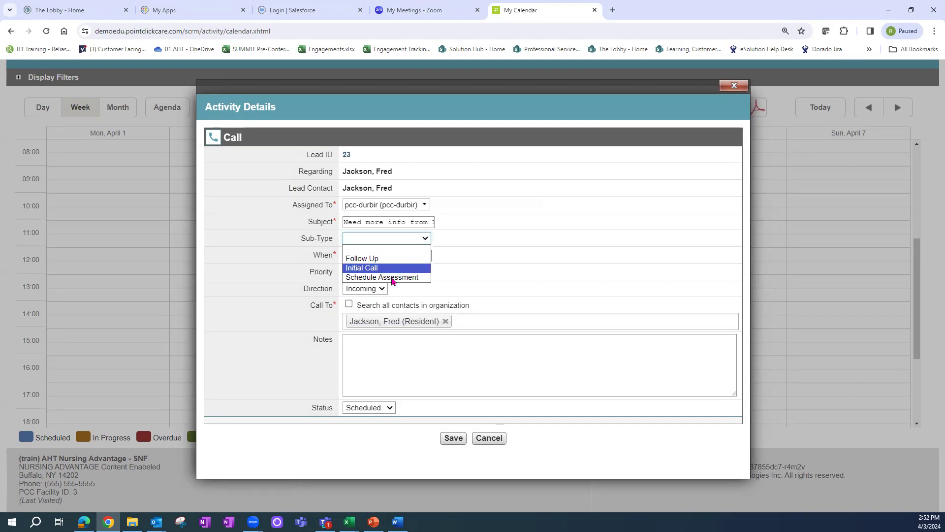
{"action": "left_click", "coordinate": [380, 261]}
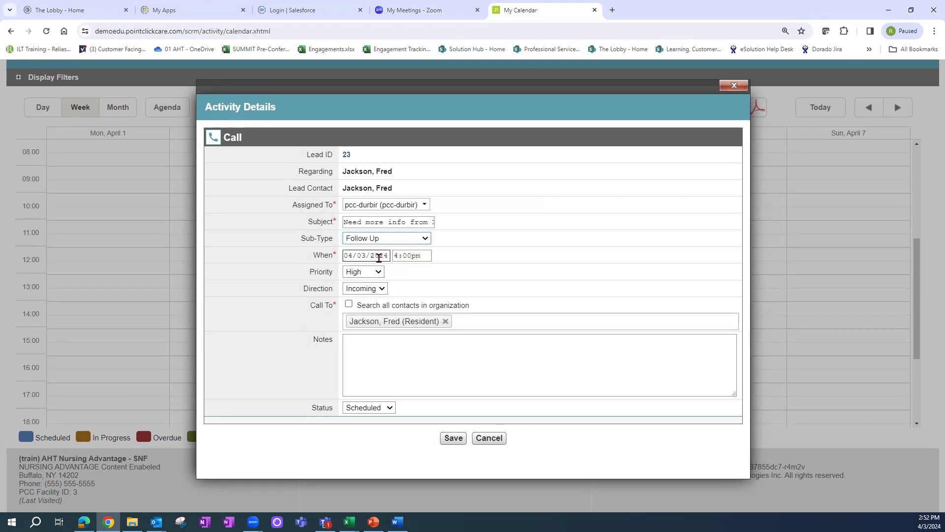
Step: Replace the resident in the call's Call To field with the professional contact from New York Presbyterian (Hospital)
{"action": "left_click", "coordinate": [466, 343]}
{"action": "left_click", "coordinate": [445, 322]}
{"action": "left_click", "coordinate": [414, 322]}
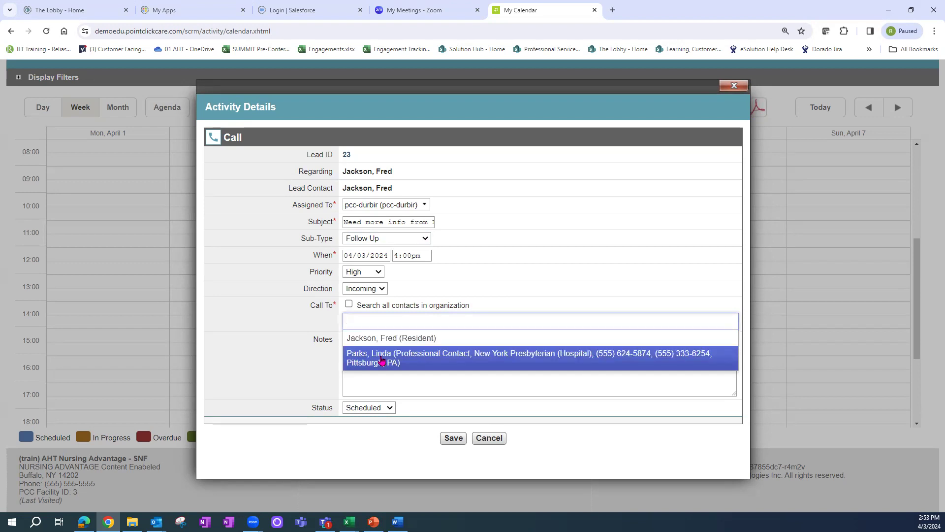
{"action": "left_click", "coordinate": [380, 362]}
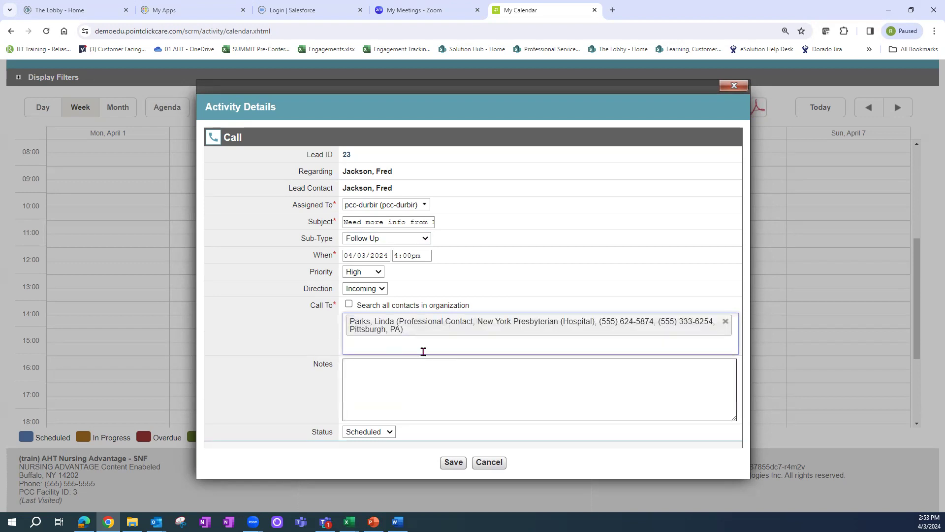
Step: Note that the hospital contact was spoken with and the lead's daughter "needs to speak with me.", and set the call's status to Completed
{"action": "left_click", "coordinate": [365, 376]}
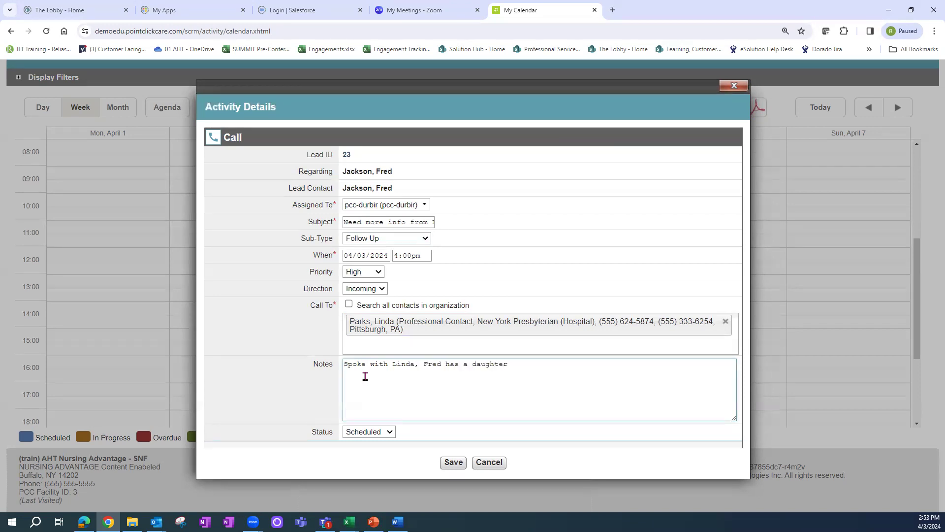
{"action": "type", "text": "needs to speak with me."}
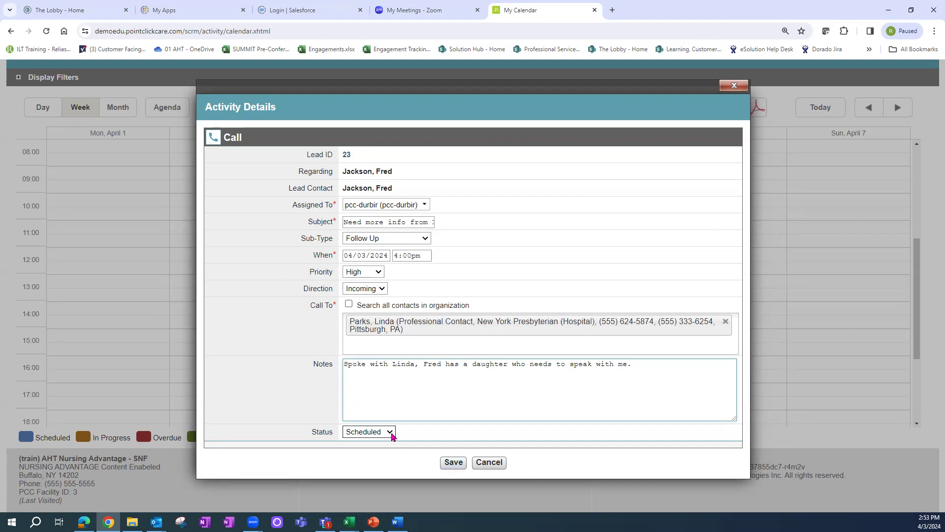
{"action": "left_click", "coordinate": [390, 431]}
{"action": "left_click", "coordinate": [377, 462]}
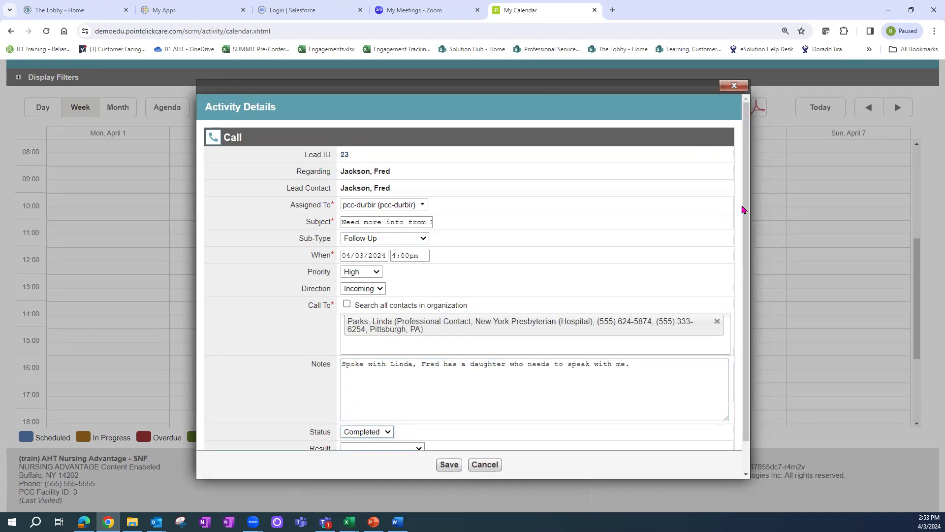
Step: Check the call's result options without choosing one, and insert the daughter's full name after "daughter" in the notes
{"action": "scroll", "coordinate": [746, 209], "scroll_direction": "down", "scroll_amount": 1}
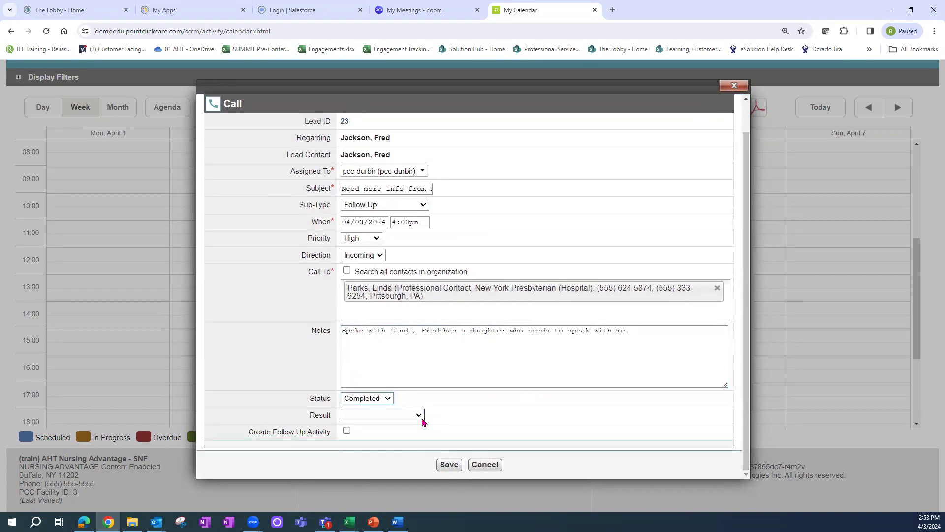
{"action": "left_click", "coordinate": [422, 420]}
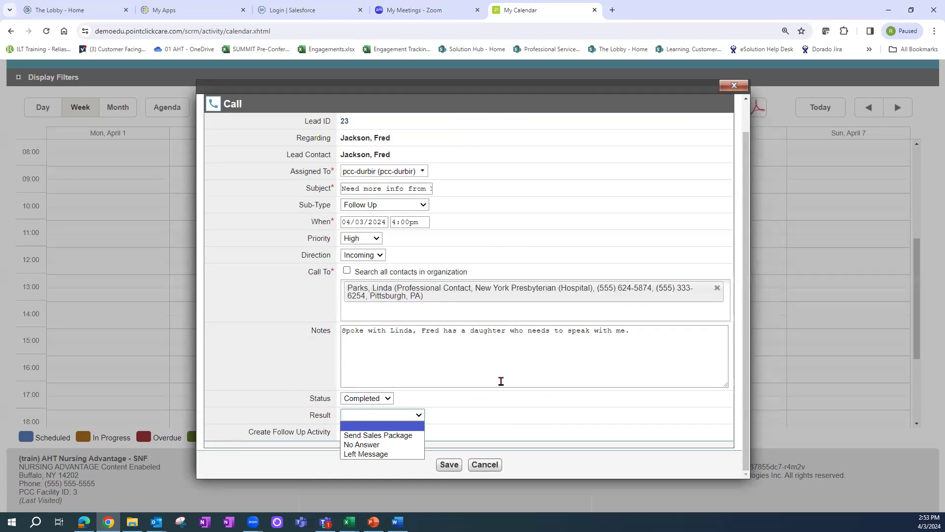
{"action": "left_click", "coordinate": [510, 328]}
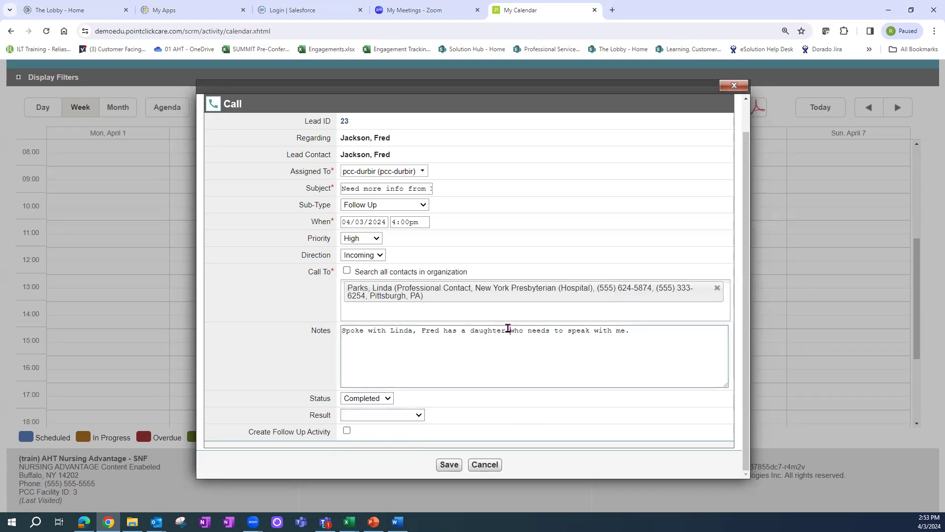
{"action": "type", "text": "Sarah "}
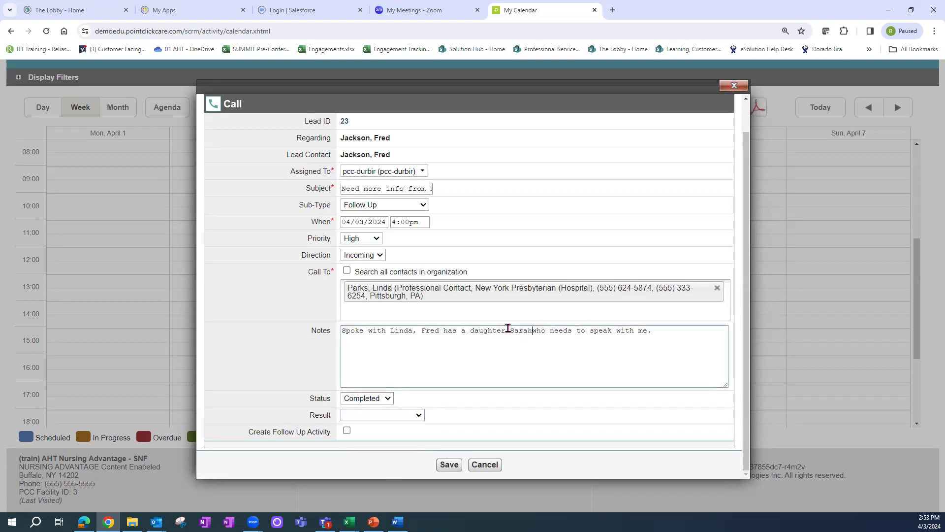
{"action": "type", "text": "Johnson"}
Step: Enable a follow-up activity of type Call and save the completed call
{"action": "left_click", "coordinate": [347, 432]}
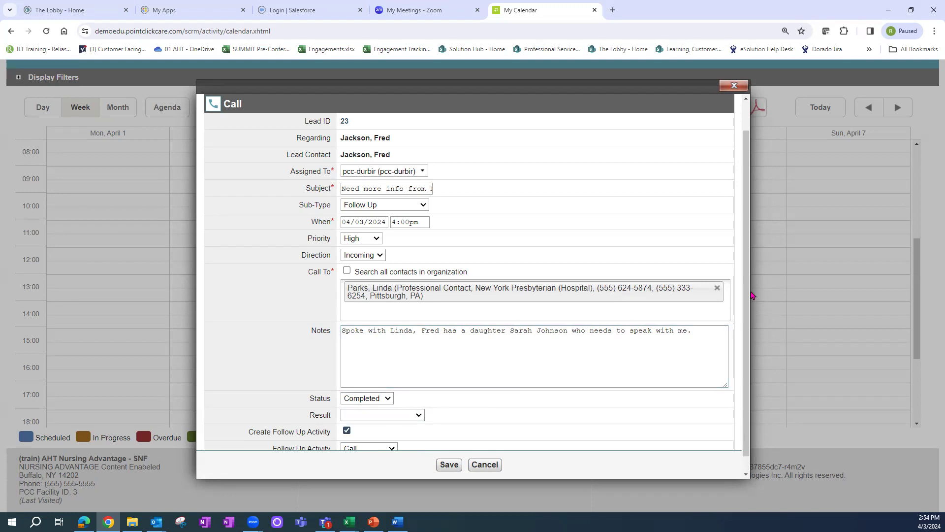
{"action": "scroll", "coordinate": [749, 340], "scroll_direction": "down", "scroll_amount": 1}
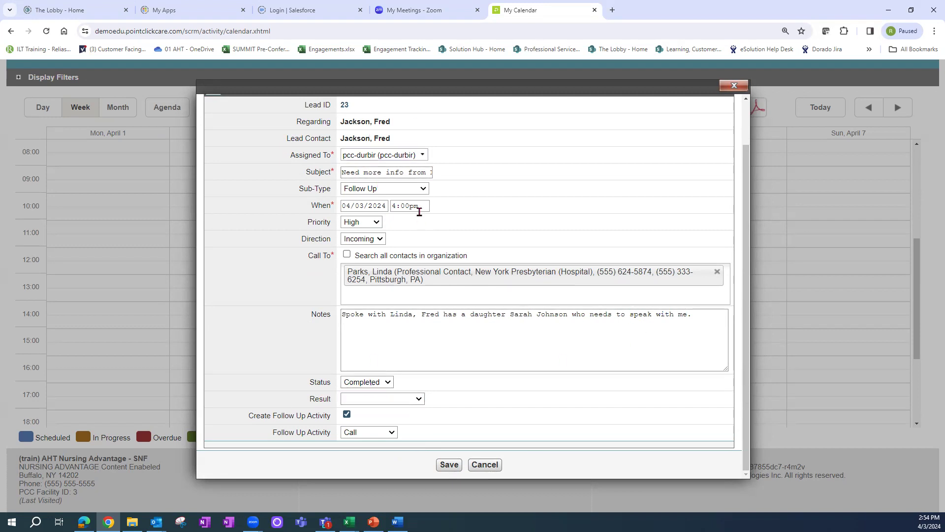
{"action": "left_click", "coordinate": [366, 433]}
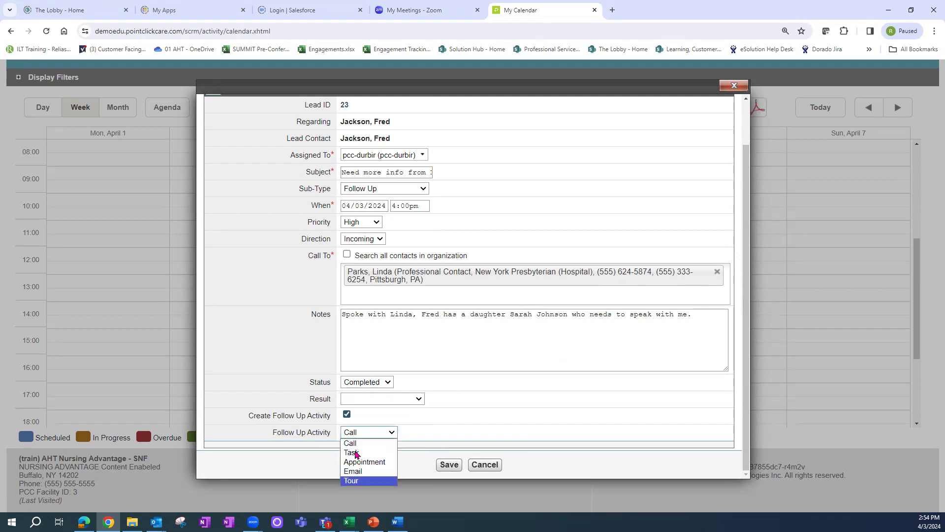
{"action": "left_click", "coordinate": [427, 422]}
{"action": "left_click", "coordinate": [449, 464]}
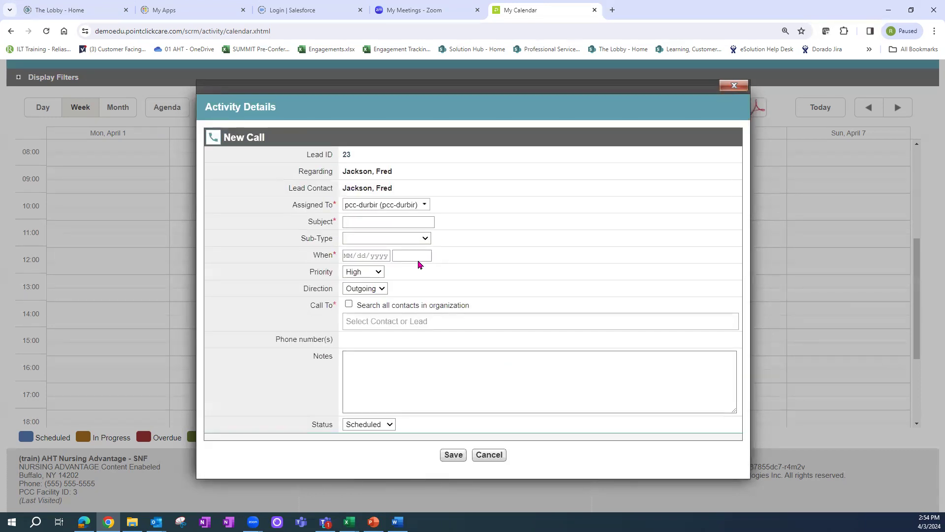
Step: Give the new call the subject "First Call to" plus the daughter's first name, and set its sub-type to Initial Call
{"action": "left_click", "coordinate": [353, 223]}
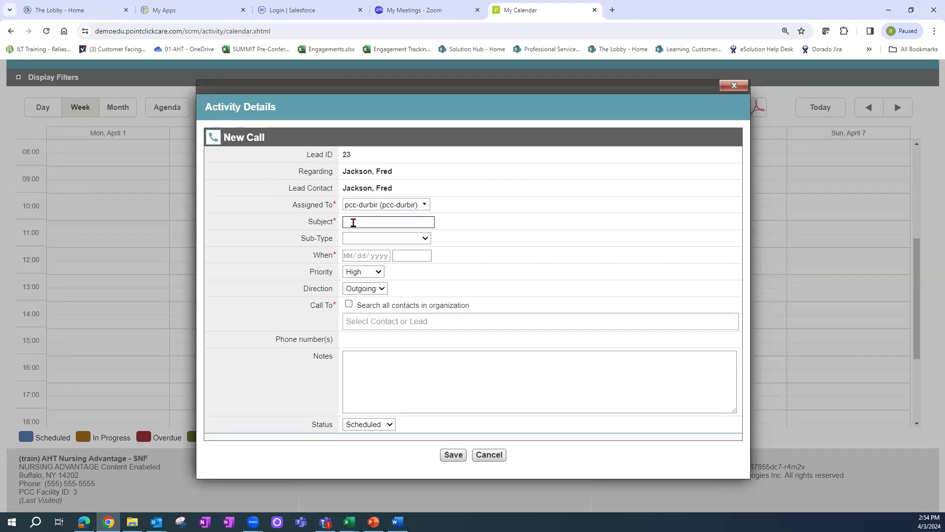
{"action": "left_click", "coordinate": [353, 223]}
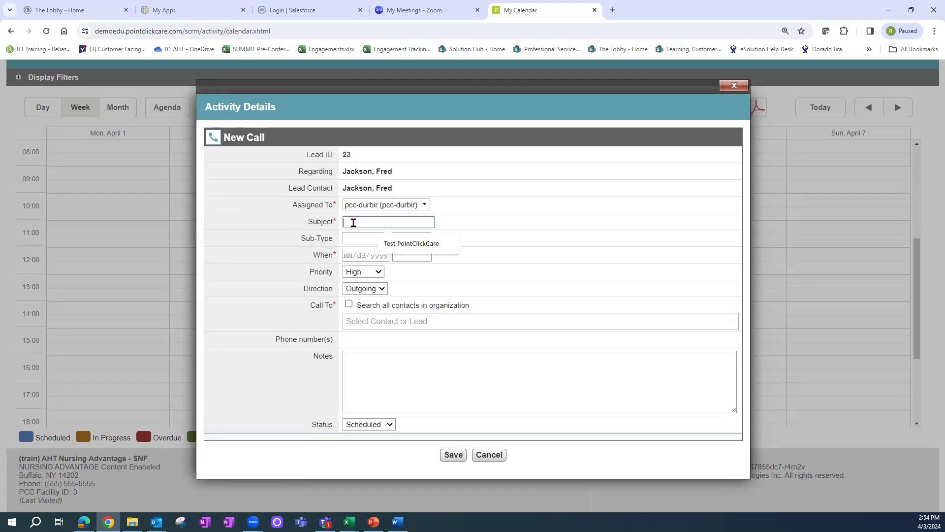
{"action": "type", "text": "First Call to Sarah"}
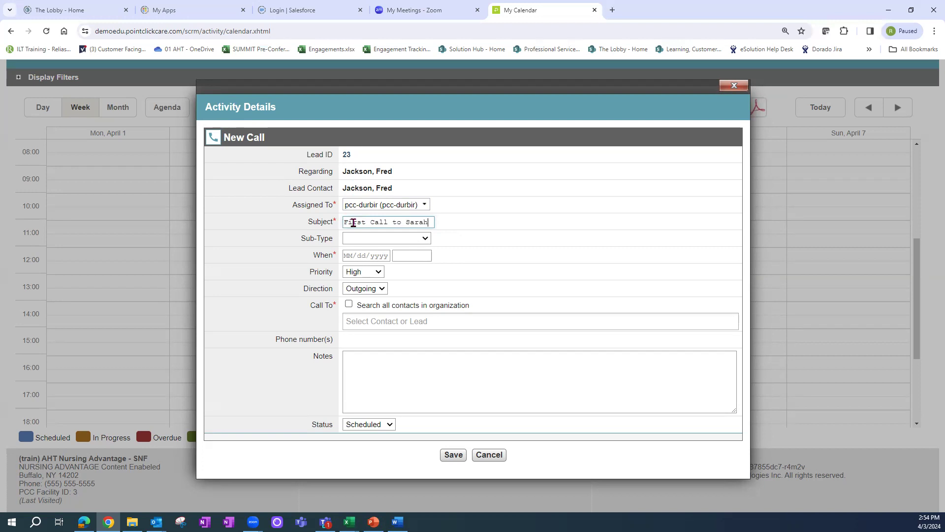
{"action": "left_click", "coordinate": [424, 239]}
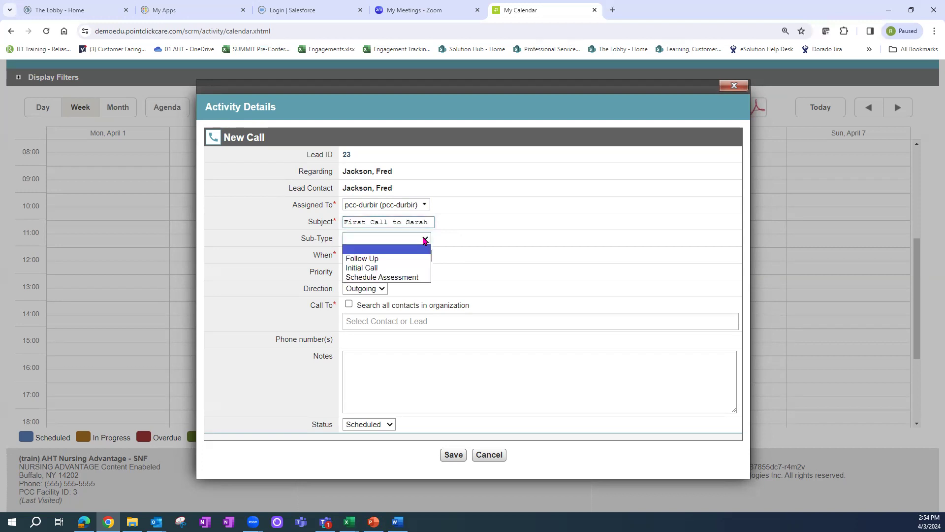
{"action": "left_click", "coordinate": [383, 269]}
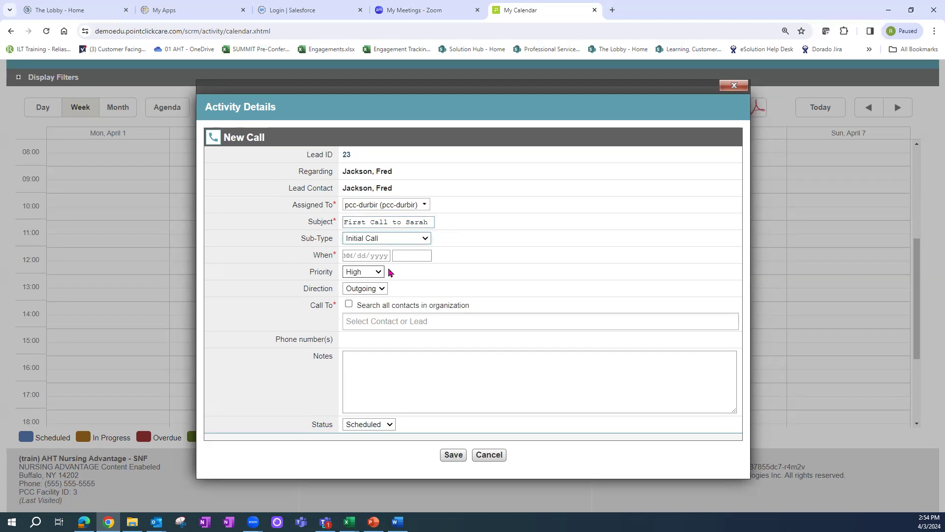
Step: Schedule the new call for 04/03/2024 at 4:30pm
{"action": "left_click", "coordinate": [373, 256]}
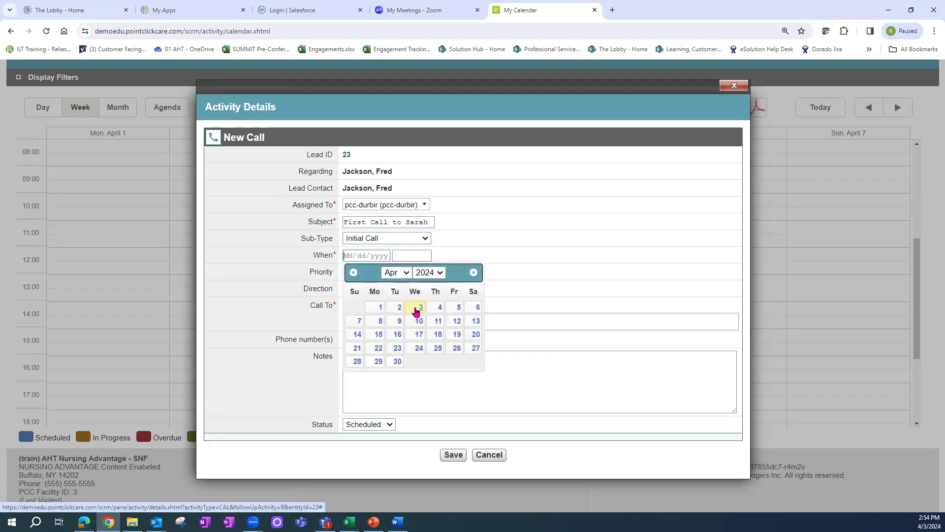
{"action": "left_click", "coordinate": [416, 312]}
{"action": "left_click", "coordinate": [420, 256]}
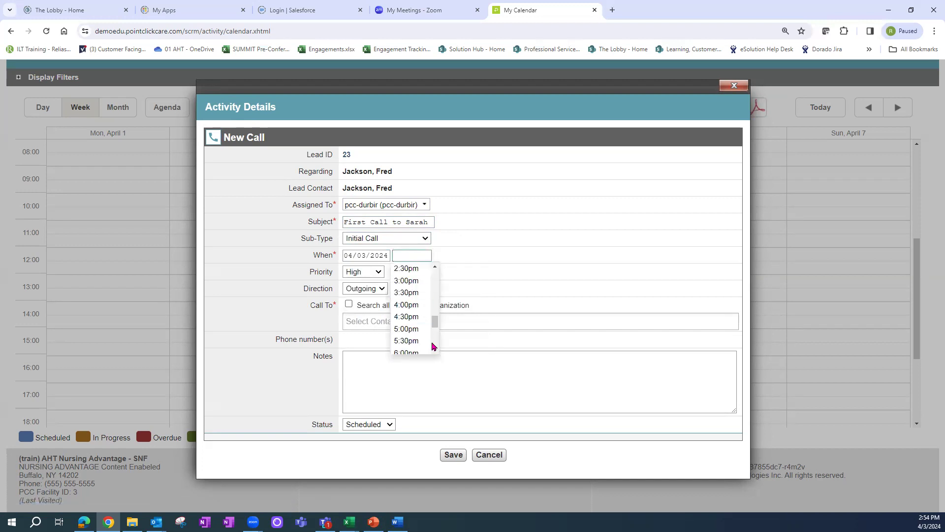
{"action": "left_click", "coordinate": [416, 320]}
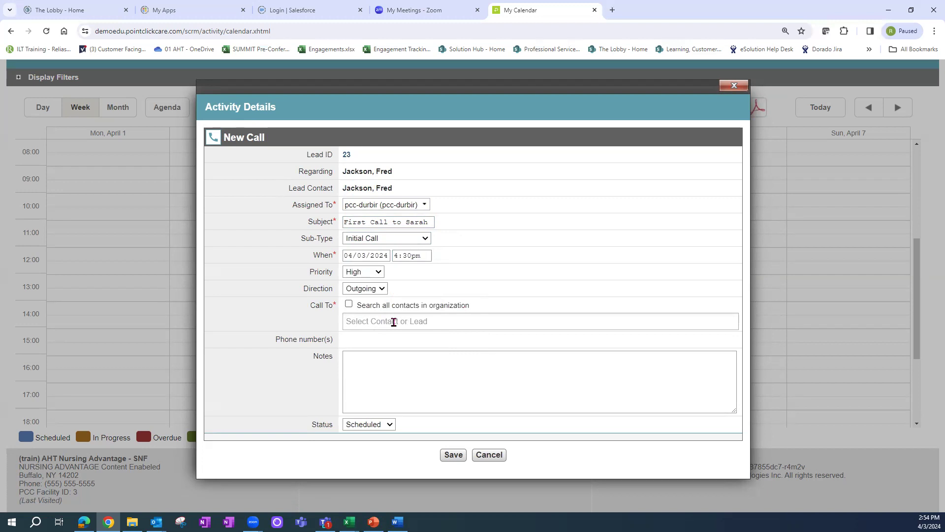
Step: Choose the resident as the Call To contact and save the new call
{"action": "left_click", "coordinate": [393, 322]}
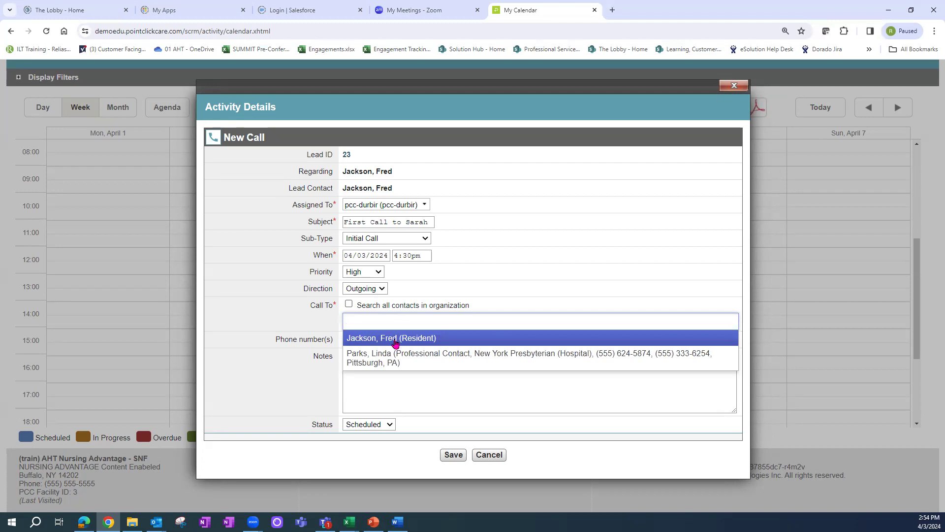
{"action": "left_click", "coordinate": [395, 340]}
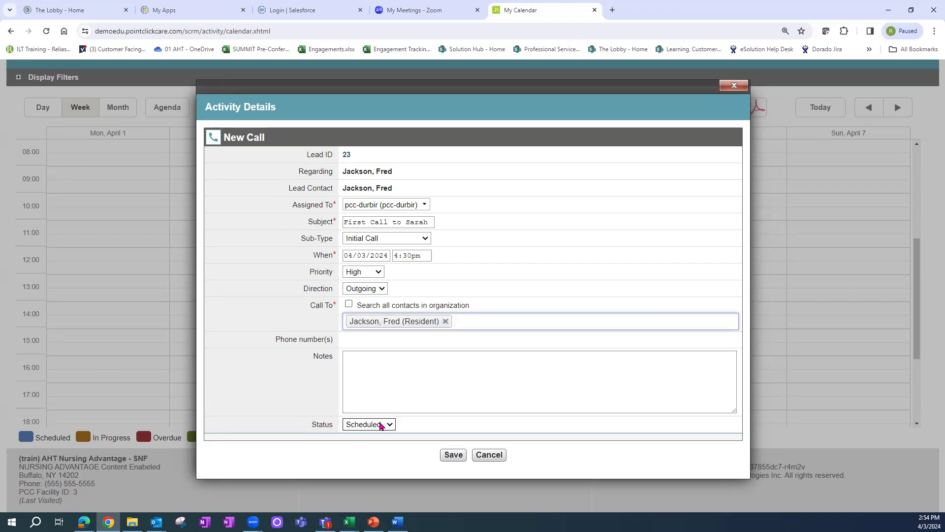
{"action": "left_click", "coordinate": [451, 455]}
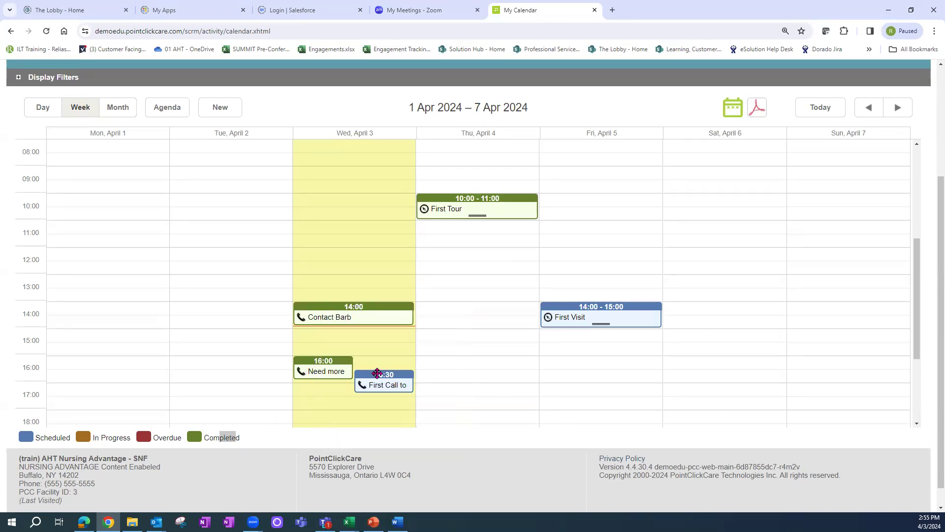
Step: Review the 16:30 call's details on the calendar and open the CRM leads list
{"action": "mouse_move", "coordinate": [392, 386]}
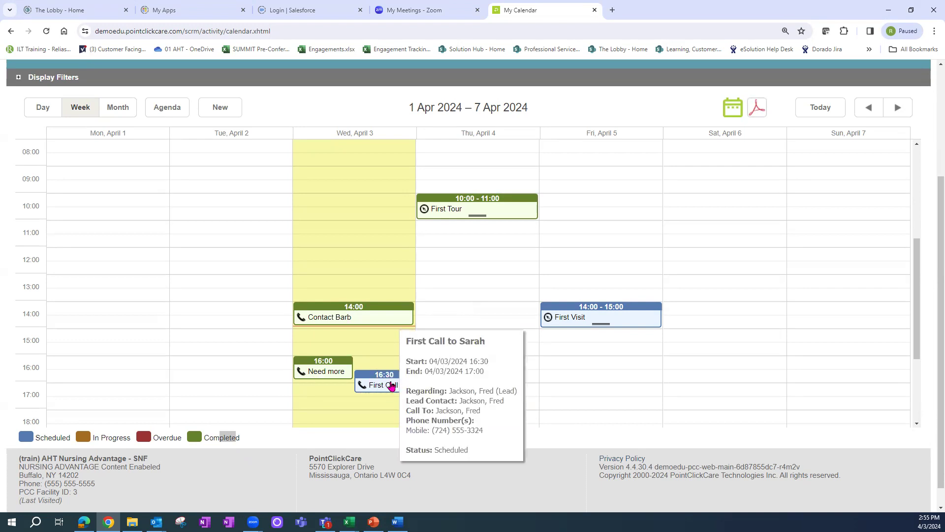
{"action": "left_click_drag", "start_coordinate": [922, 321], "coordinate": [921, 262]}
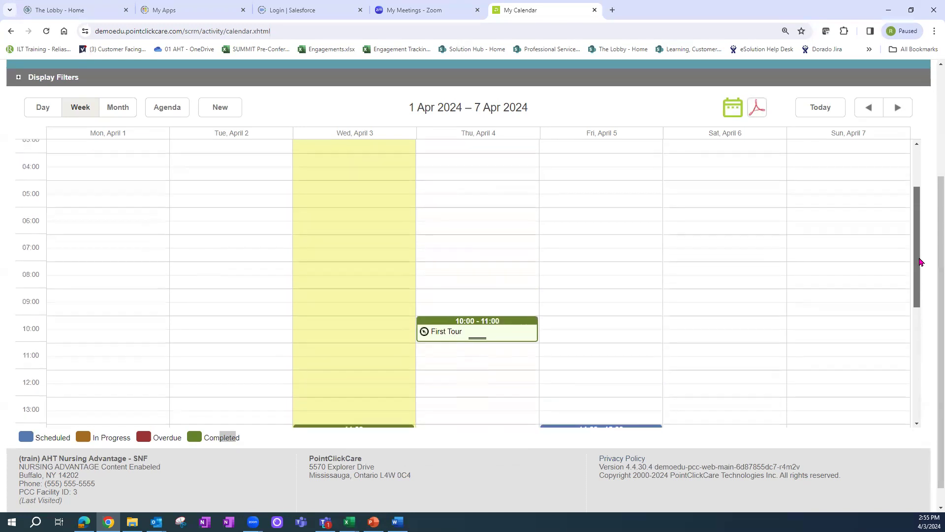
{"action": "scroll", "coordinate": [921, 262], "scroll_direction": "up", "scroll_amount": 3}
{"action": "scroll", "coordinate": [930, 260], "scroll_direction": "up", "scroll_amount": 3}
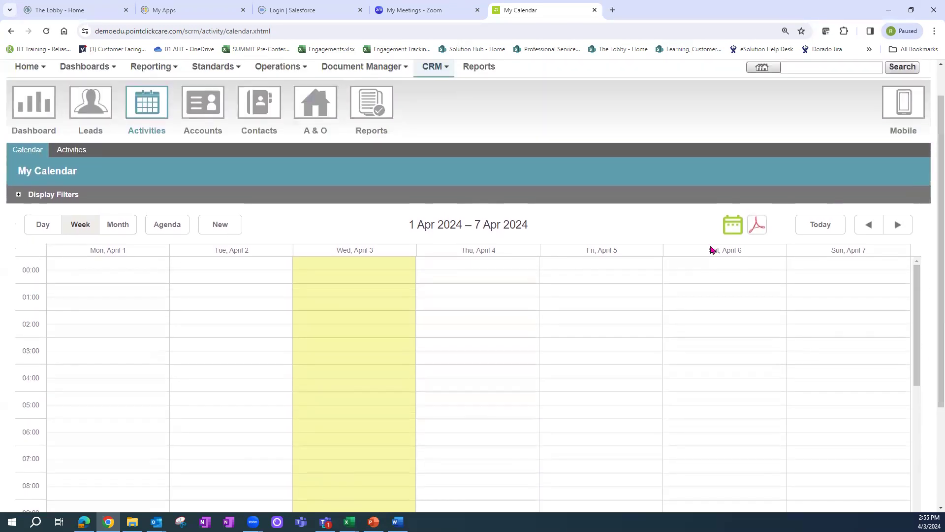
{"action": "left_click", "coordinate": [98, 127]}
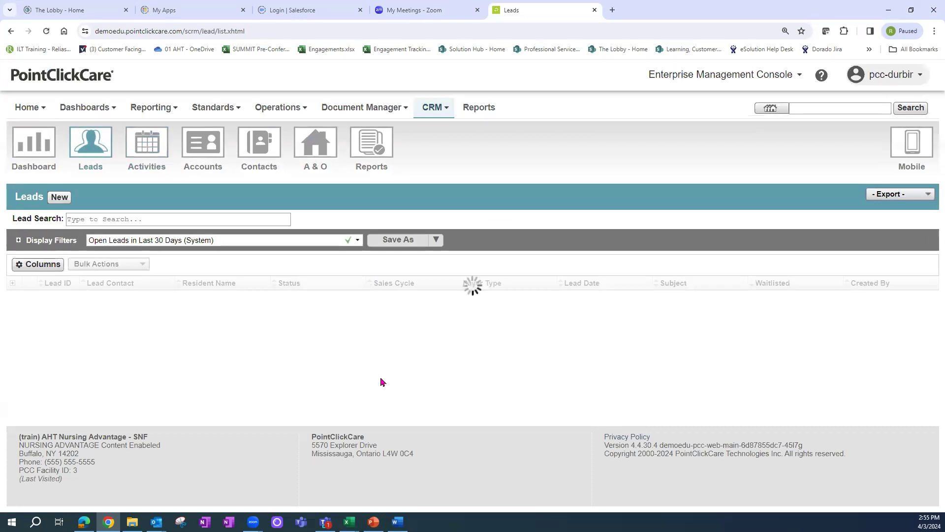
Step: Open the resident's lead and search for the daughter's surname to associate her as a resident contact
{"action": "left_click", "coordinate": [205, 325]}
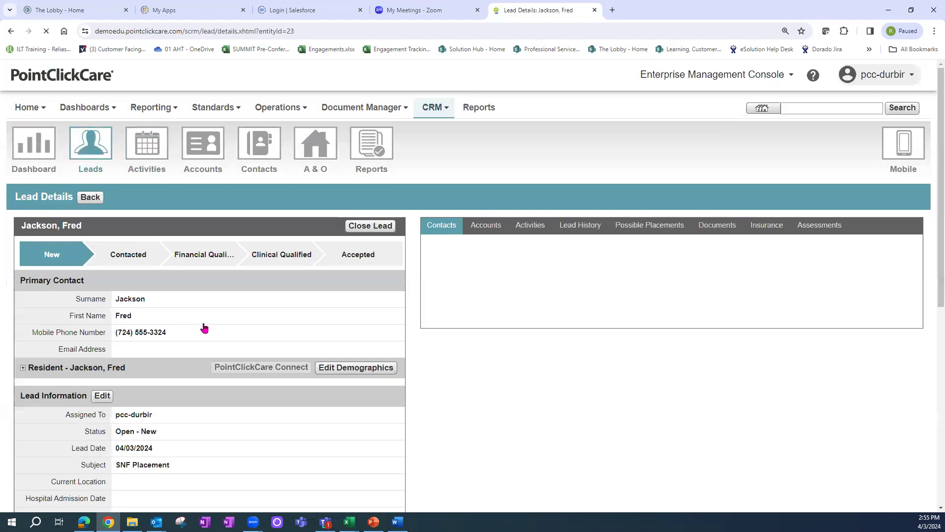
{"action": "left_click_drag", "start_coordinate": [432, 307], "coordinate": [467, 308]}
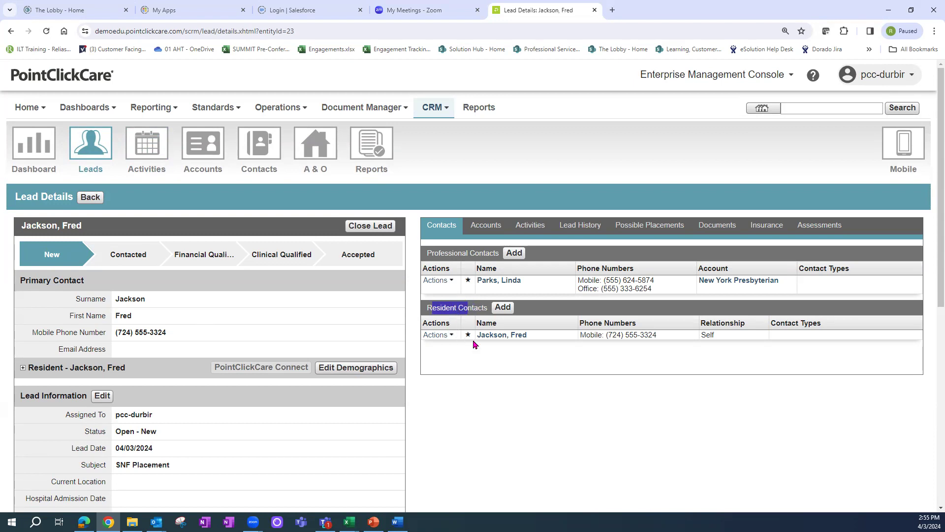
{"action": "left_click", "coordinate": [502, 311]}
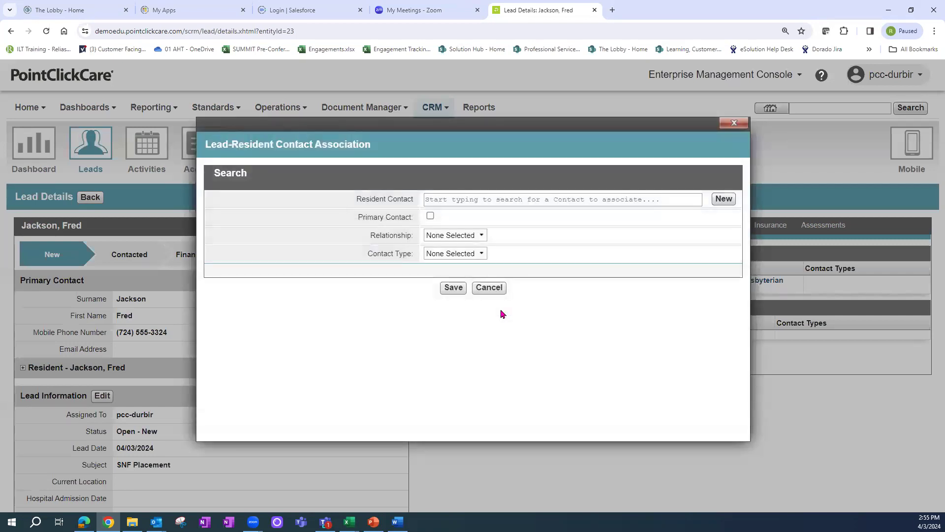
{"action": "left_click", "coordinate": [454, 201]}
{"action": "type", "text": "Johnson"}
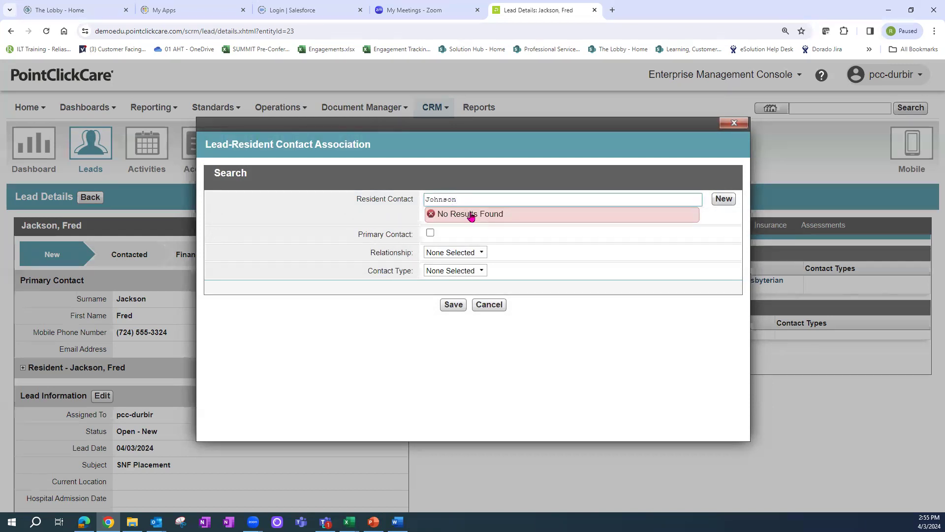
Step: Start a new resident contact and enter the daughter's surname and first name
{"action": "left_click", "coordinate": [724, 202]}
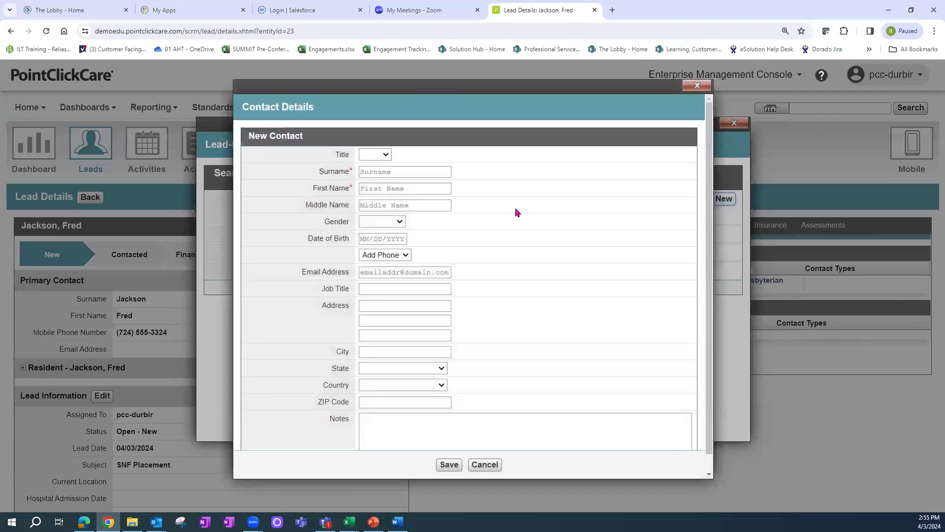
{"action": "left_click", "coordinate": [392, 171]}
{"action": "type", "text": "Jo"}
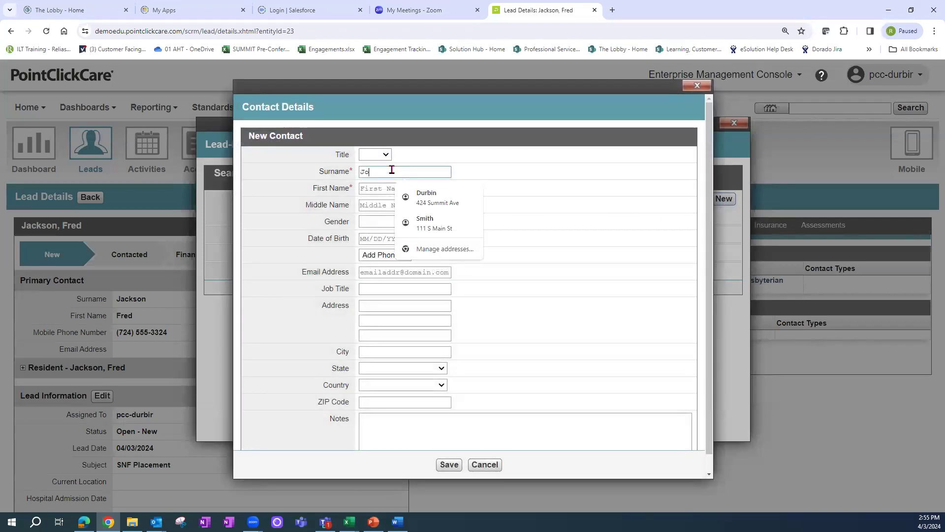
{"action": "type", "text": "hnsSarah"}
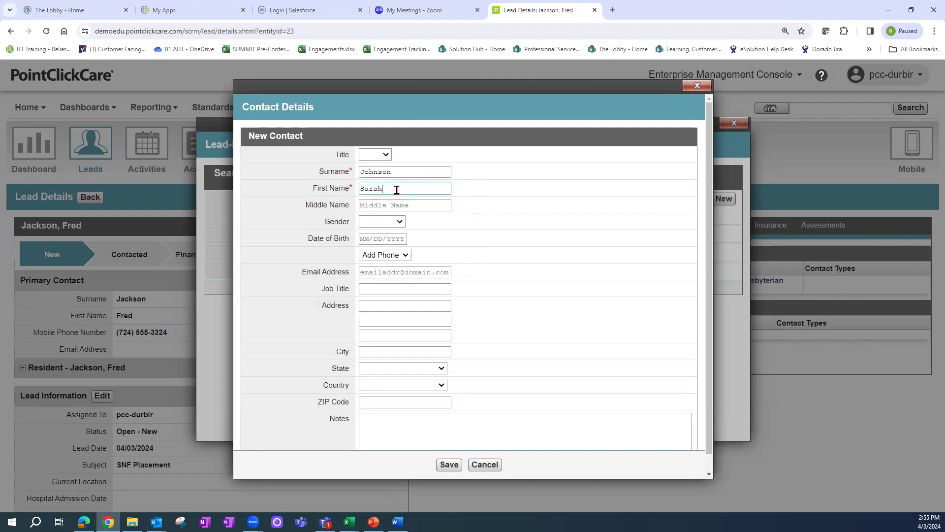
Step: Add the daughter's mobile phone number and save the new contact
{"action": "left_click", "coordinate": [406, 255]}
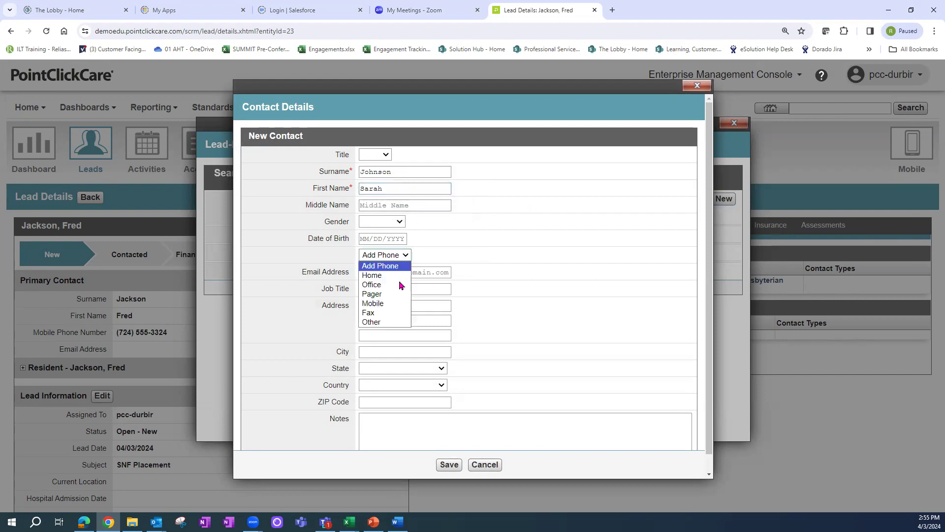
{"action": "left_click", "coordinate": [383, 304]}
{"action": "left_click", "coordinate": [394, 274]}
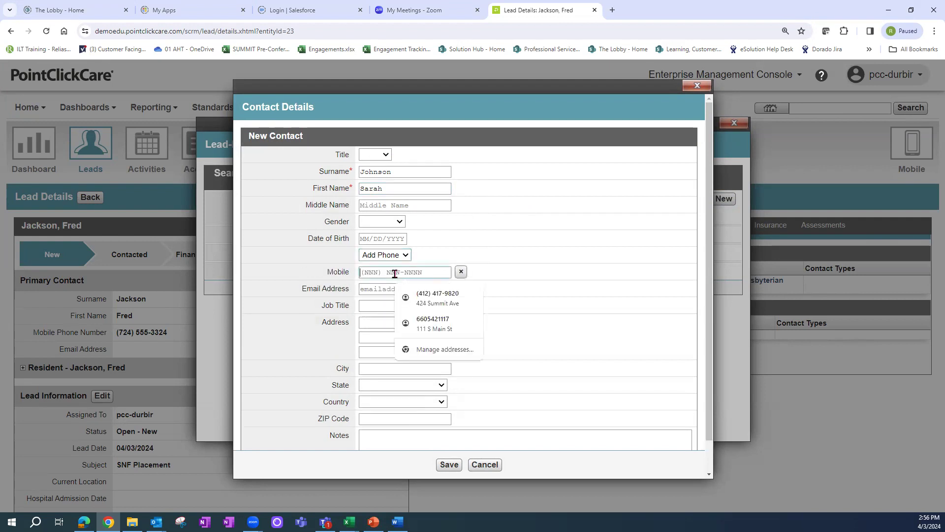
{"action": "type", "text": "7245556"}
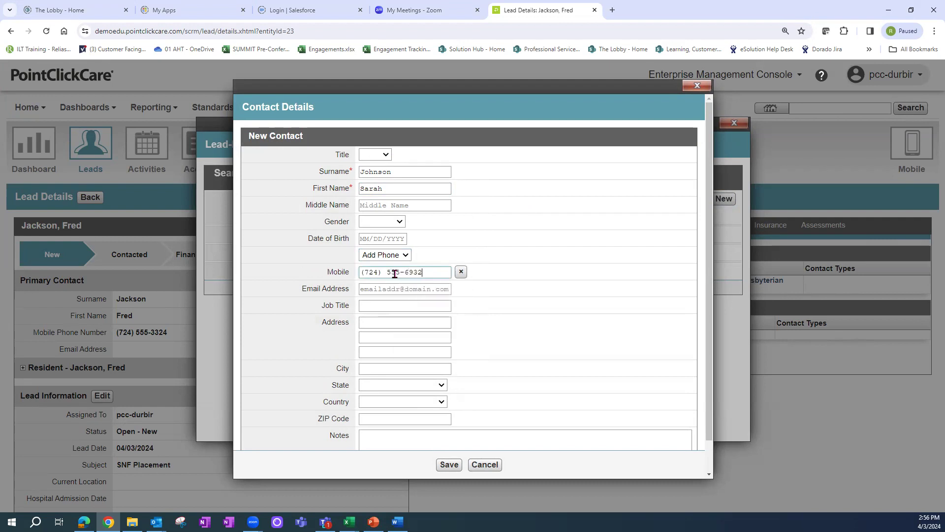
{"action": "scroll", "coordinate": [689, 386], "scroll_direction": "down", "scroll_amount": 1}
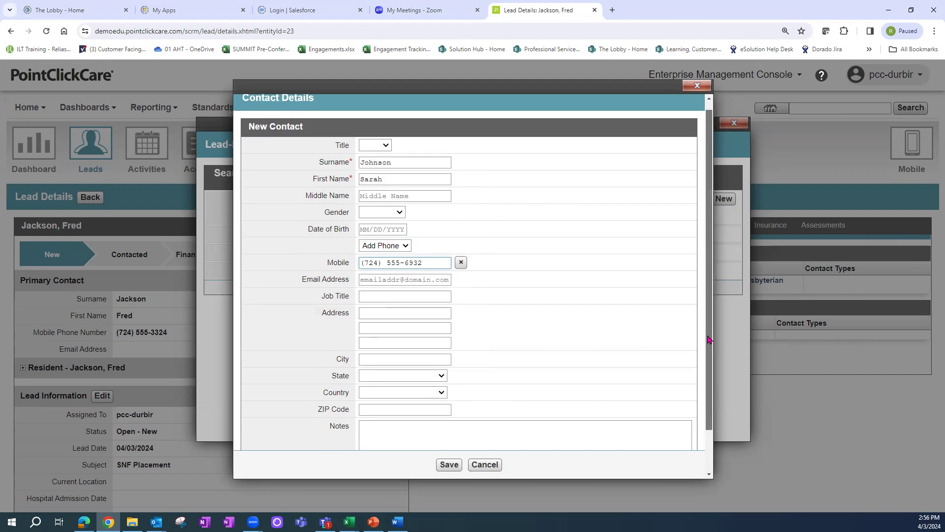
{"action": "left_click", "coordinate": [448, 463]}
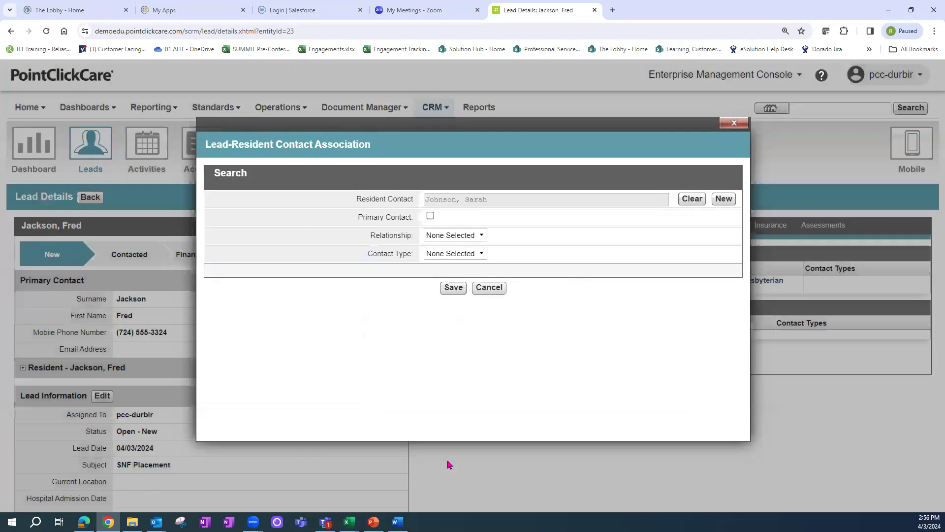
Step: Mark the daughter as the primary contact and set her relationship to Daughter
{"action": "left_click", "coordinate": [482, 236]}
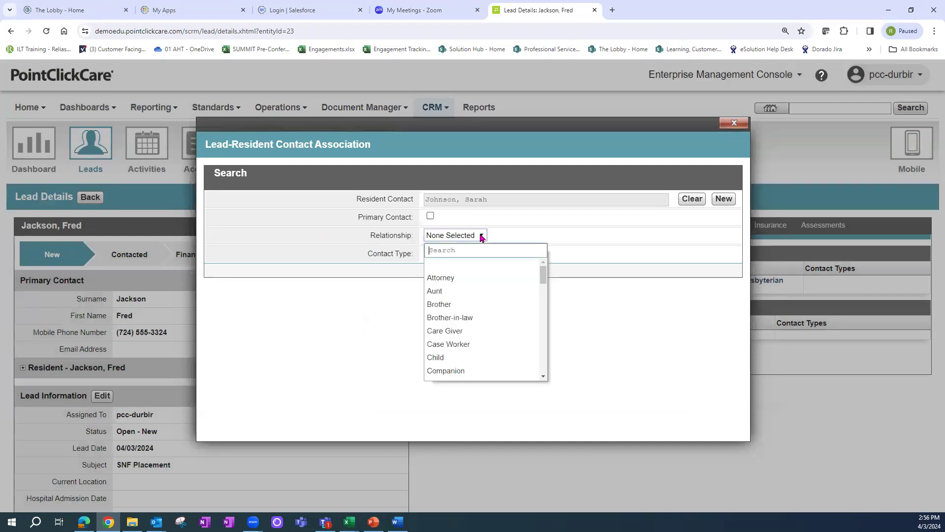
{"action": "left_click", "coordinate": [431, 216]}
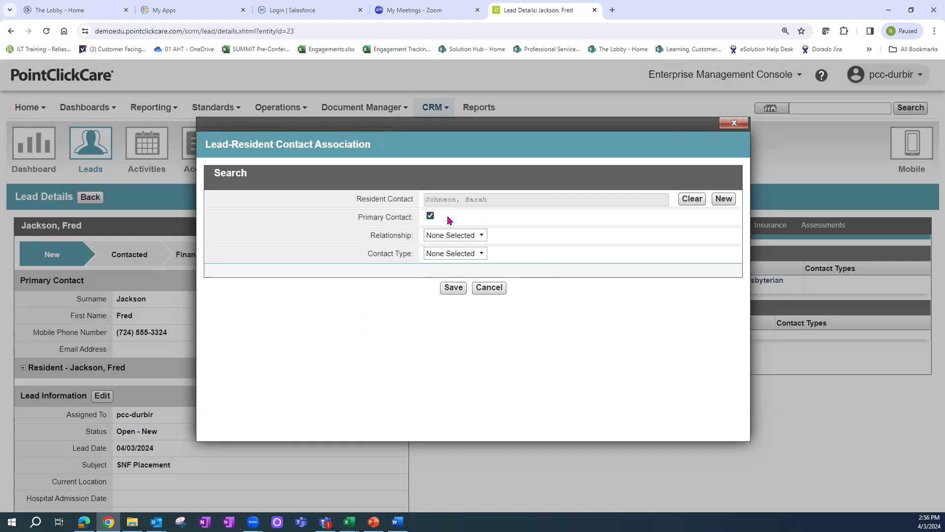
{"action": "left_click", "coordinate": [481, 236]}
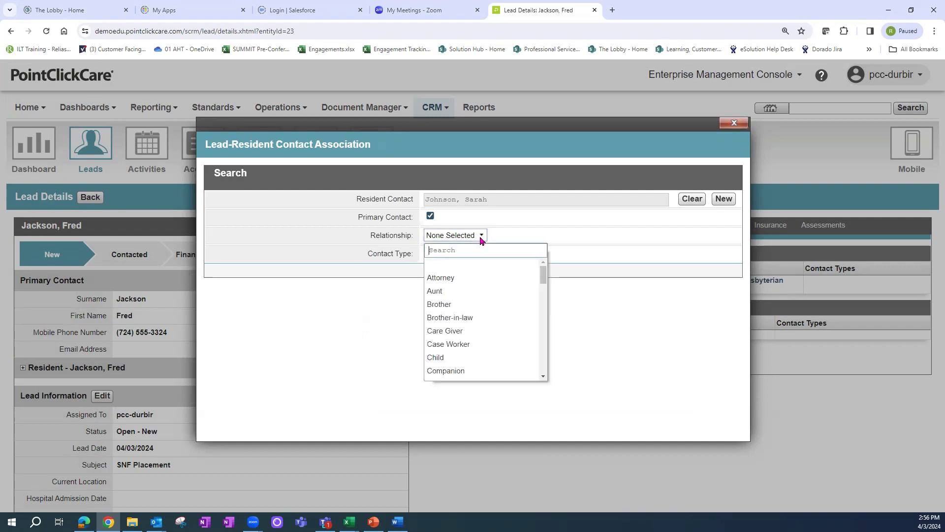
{"action": "left_click", "coordinate": [543, 348]}
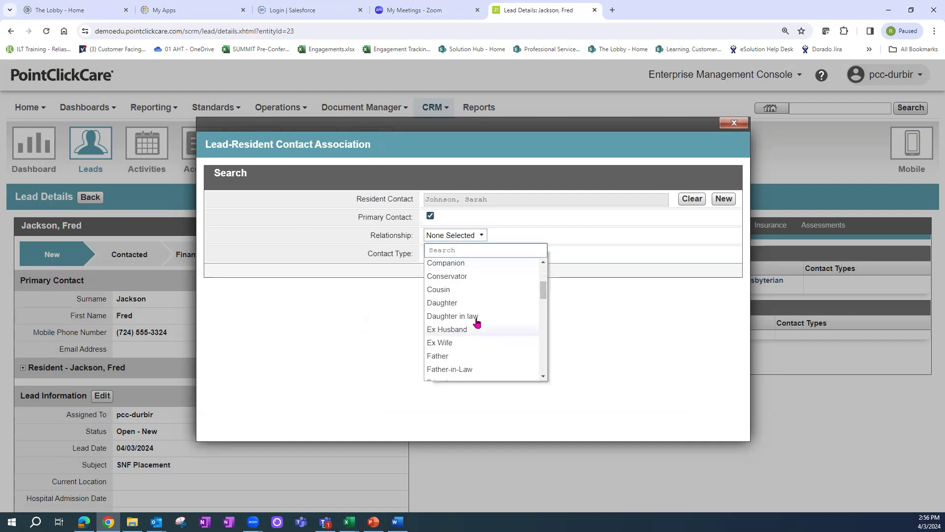
{"action": "left_click", "coordinate": [460, 305]}
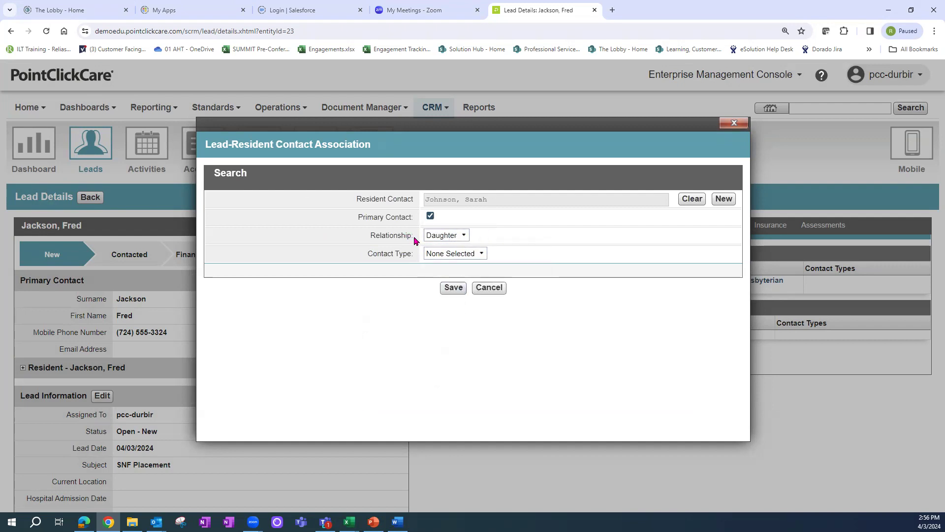
Step: Assign the contact types Next of Kin and POA - Financial to the daughter and save the association
{"action": "left_click", "coordinate": [481, 253]}
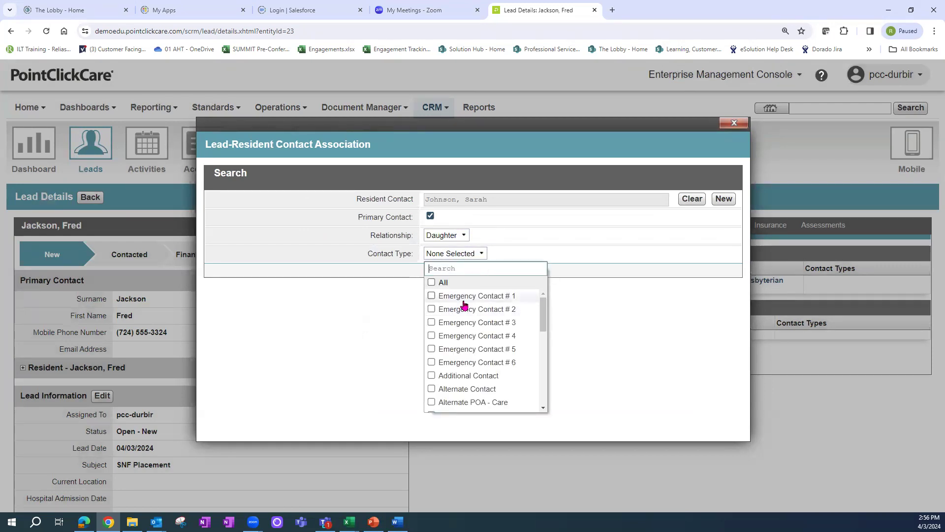
{"action": "left_click_drag", "start_coordinate": [539, 311], "coordinate": [543, 364]}
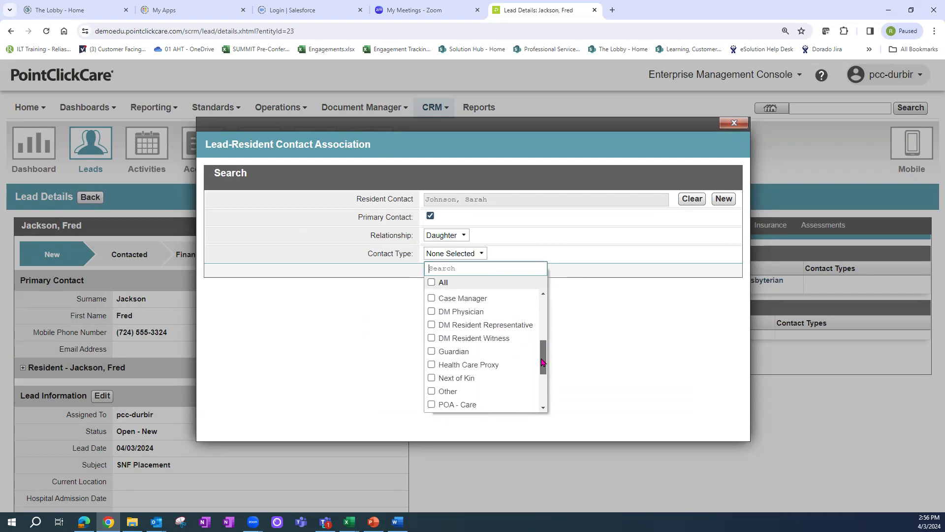
{"action": "left_click", "coordinate": [432, 367]}
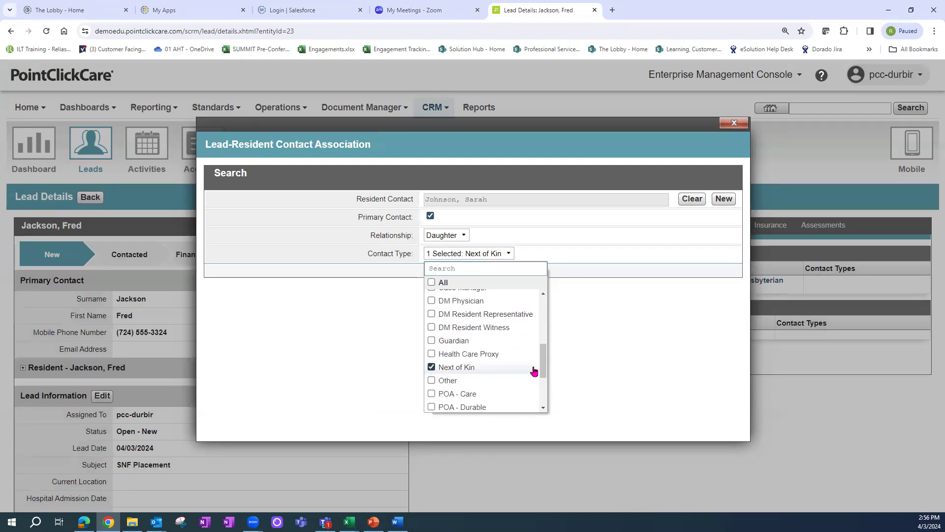
{"action": "left_click_drag", "start_coordinate": [542, 369], "coordinate": [530, 382]}
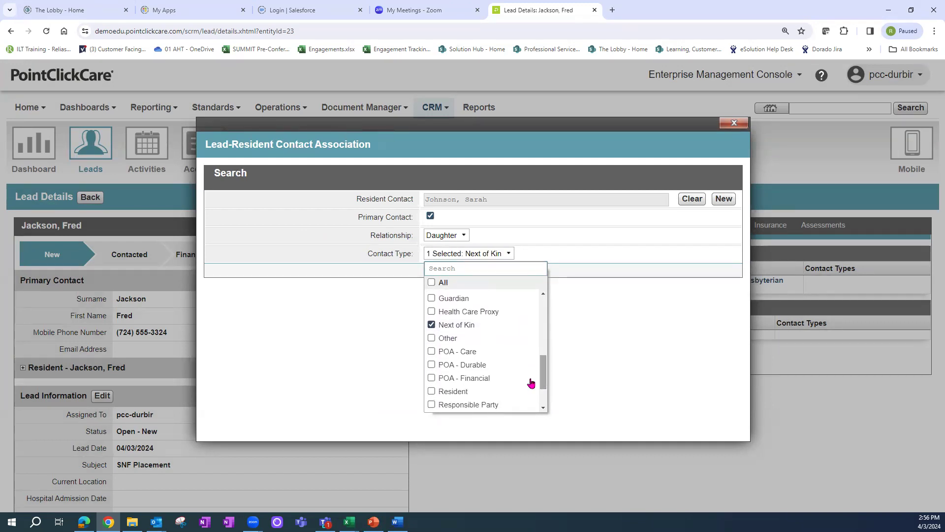
{"action": "left_click", "coordinate": [433, 378]}
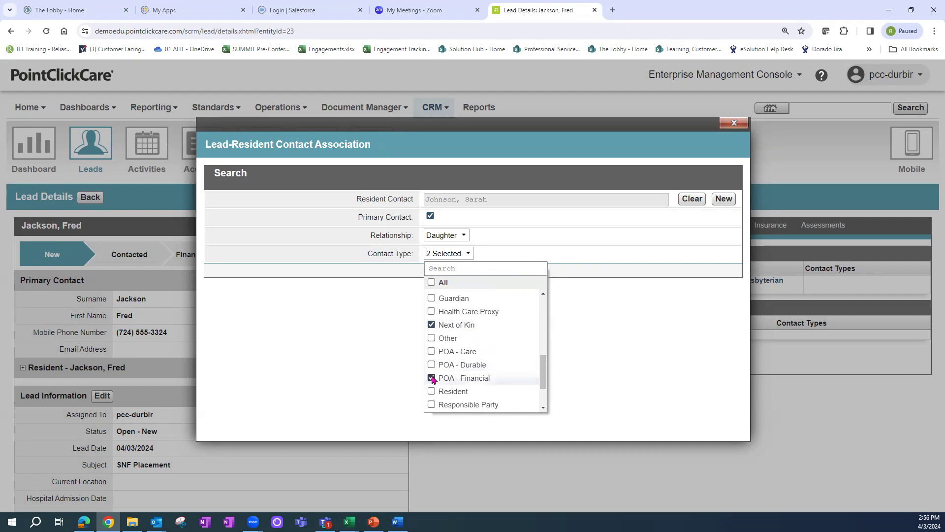
{"action": "left_click", "coordinate": [617, 336]}
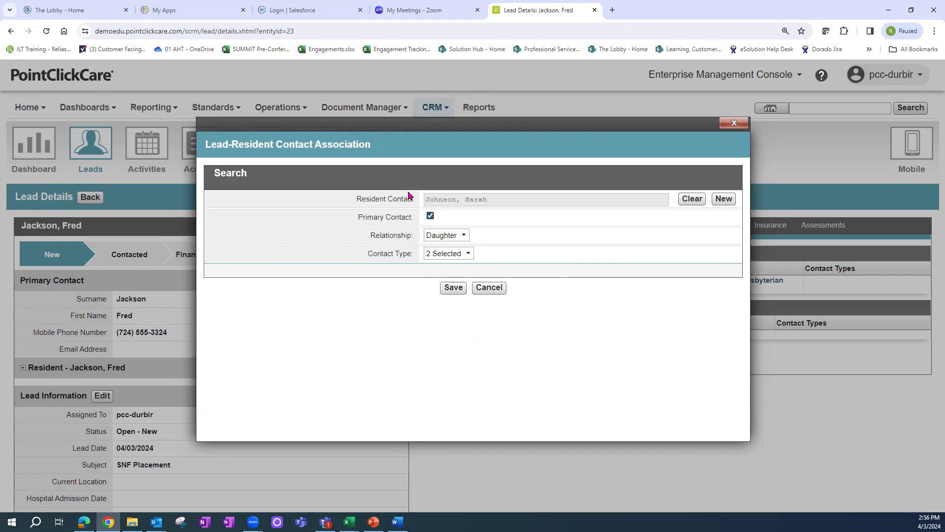
{"action": "left_click", "coordinate": [449, 288]}
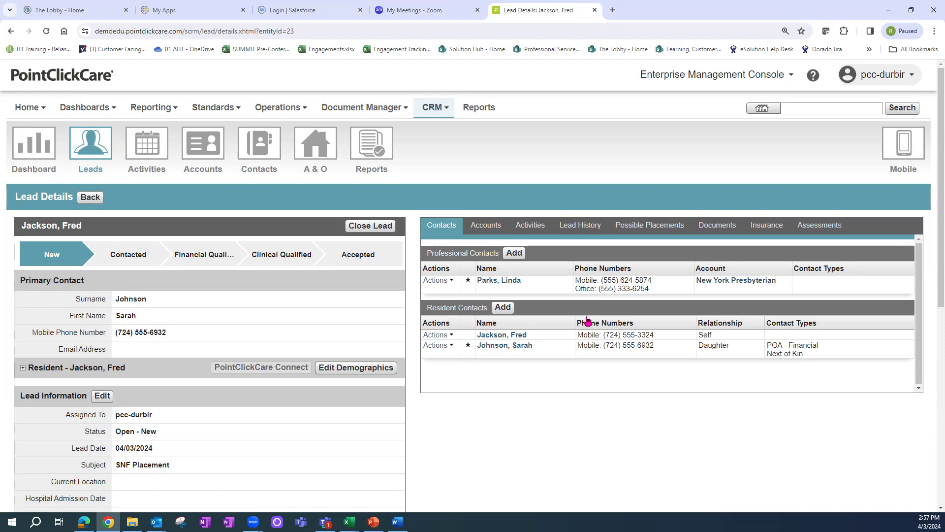
Step: Open the lead's scheduled initial call for editing and replace its Call To contact with the daughter
{"action": "left_click", "coordinate": [530, 228]}
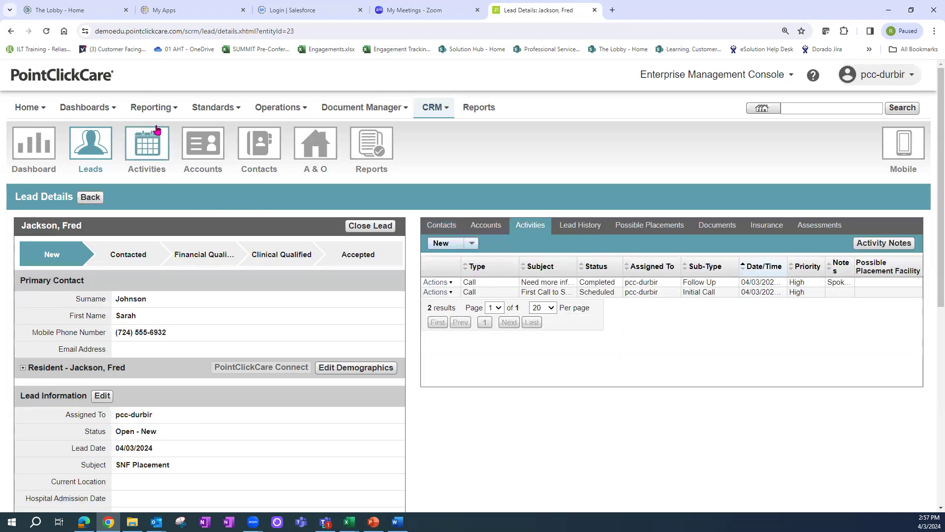
{"action": "mouse_move", "coordinate": [153, 110]}
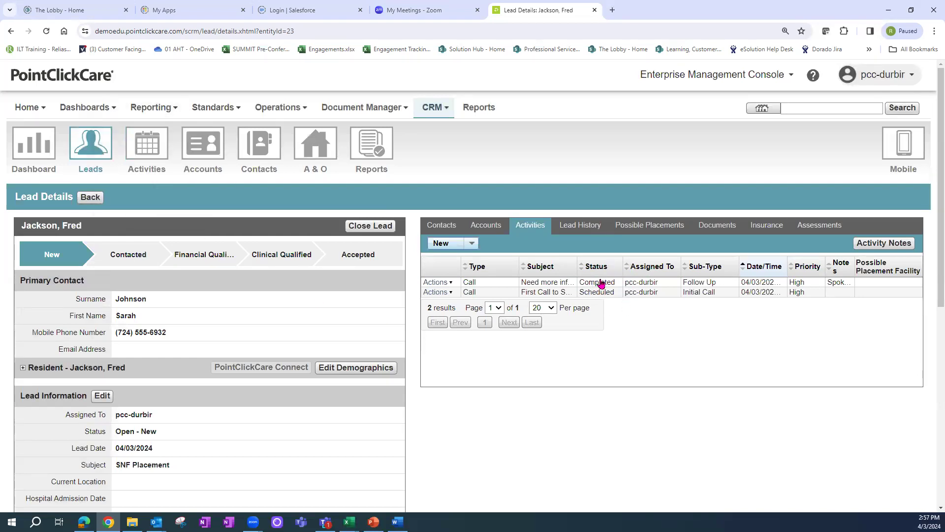
{"action": "left_click", "coordinate": [438, 292]}
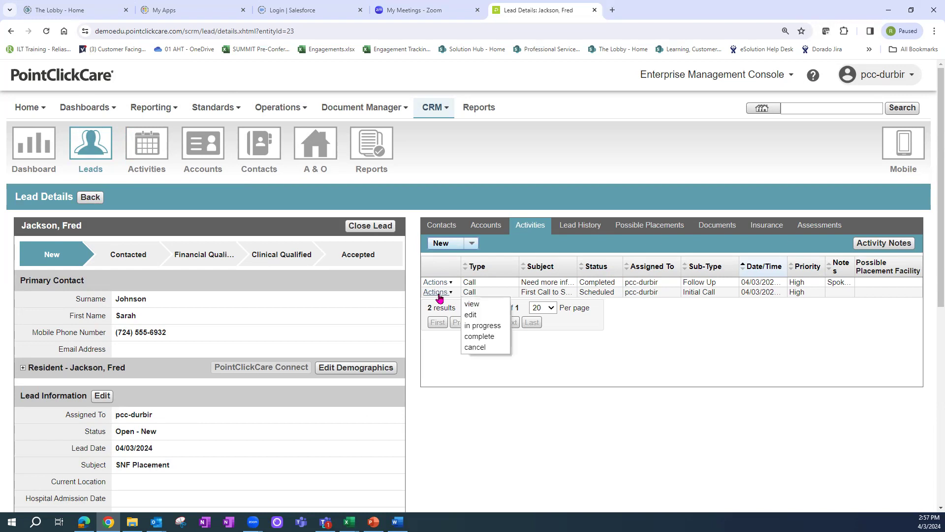
{"action": "left_click", "coordinate": [471, 316]}
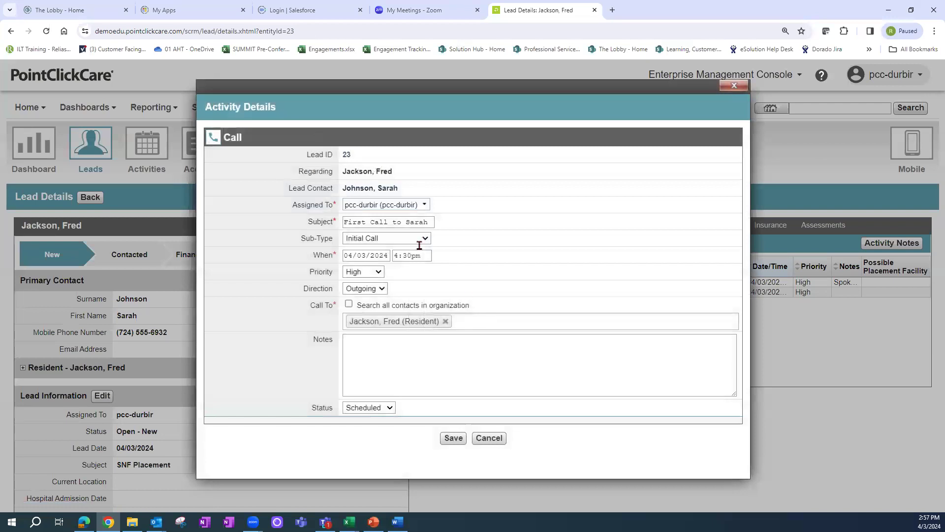
{"action": "left_click", "coordinate": [361, 346]}
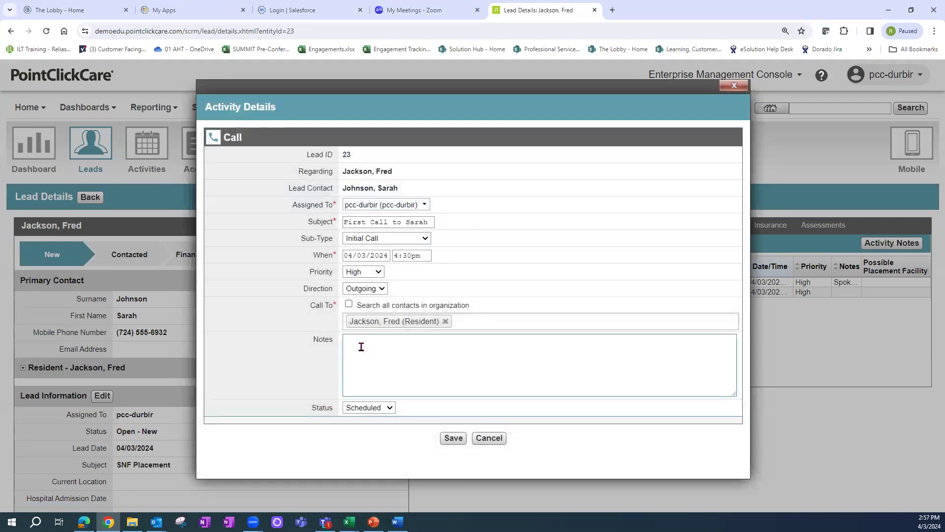
{"action": "left_click", "coordinate": [446, 321]}
{"action": "left_click", "coordinate": [404, 323]}
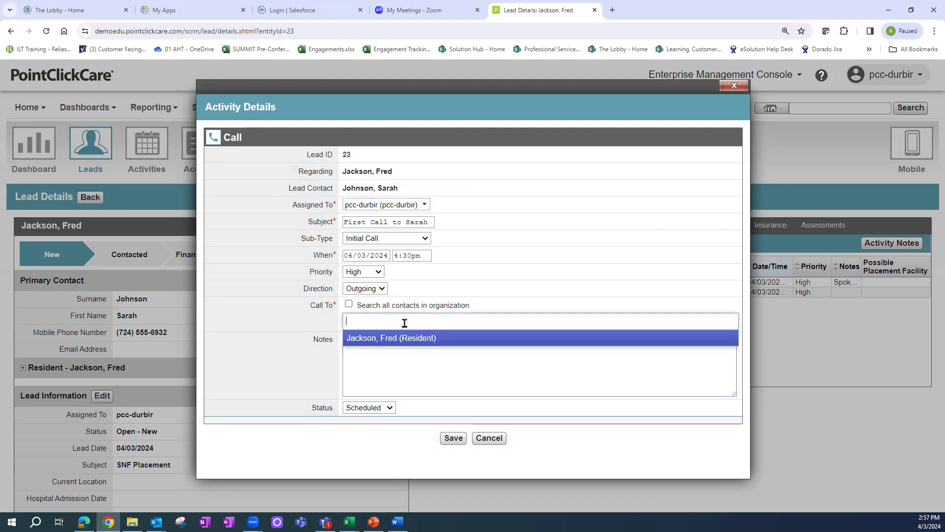
{"action": "left_click", "coordinate": [403, 339]}
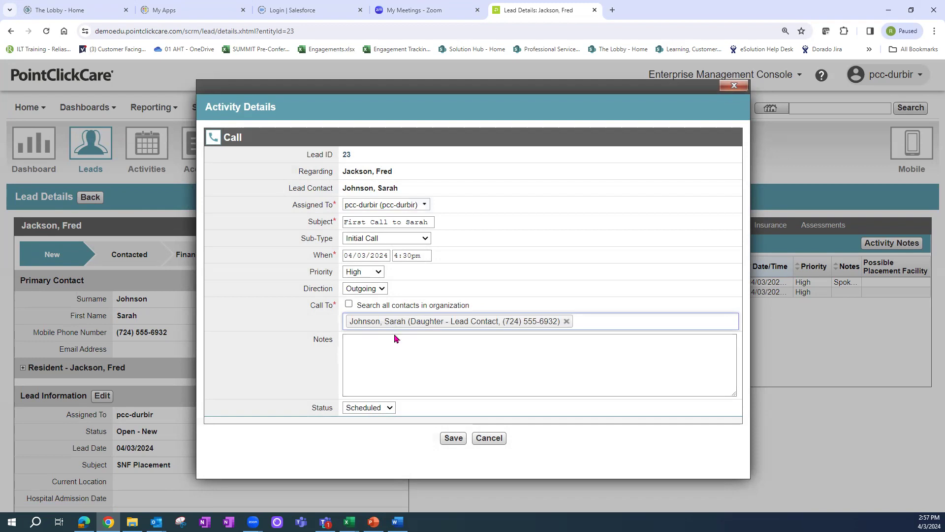
Step: Note on the call that the daughter would like a tour on 4/5 and set the call status to Completed
{"action": "left_click", "coordinate": [387, 347]}
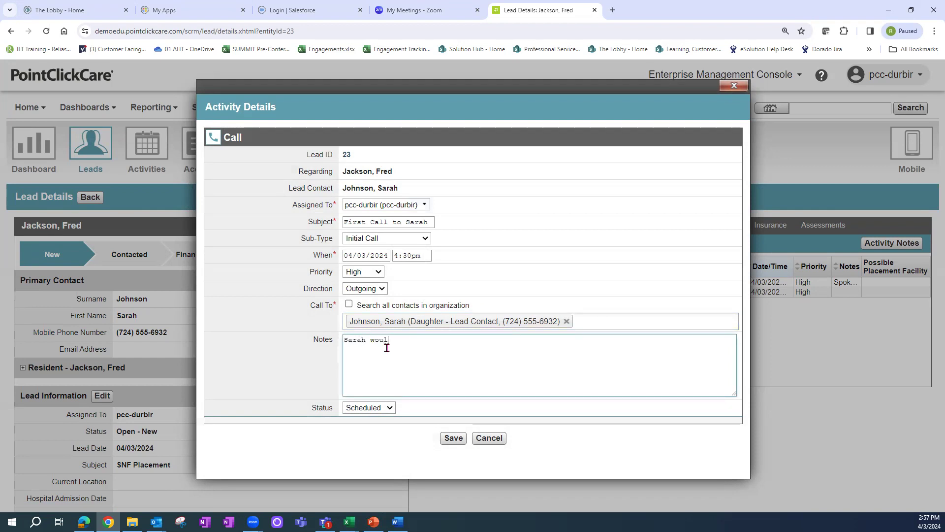
{"action": "type", "text": "Sarah would like a tour on 4/5"}
{"action": "left_click", "coordinate": [390, 408]}
{"action": "left_click", "coordinate": [366, 437]}
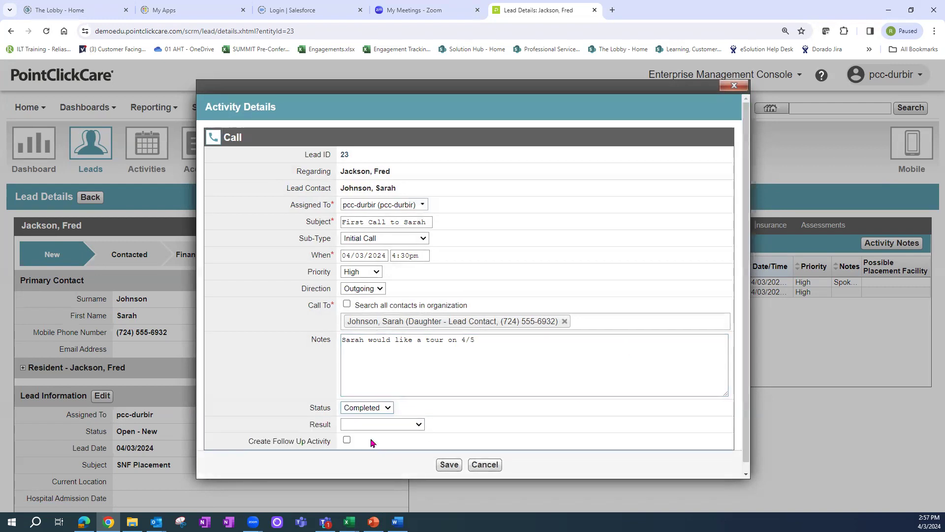
{"action": "scroll", "coordinate": [745, 372], "scroll_direction": "down", "scroll_amount": 1}
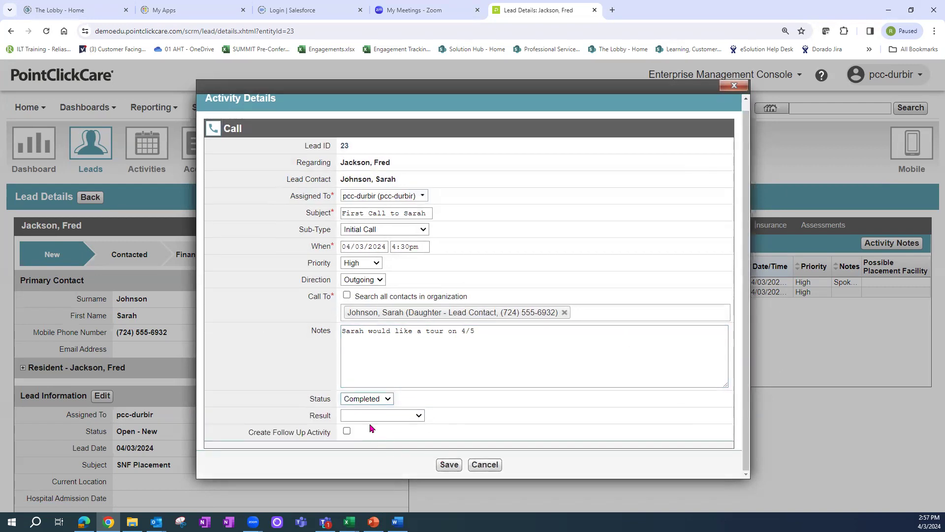
{"action": "left_click", "coordinate": [420, 416]}
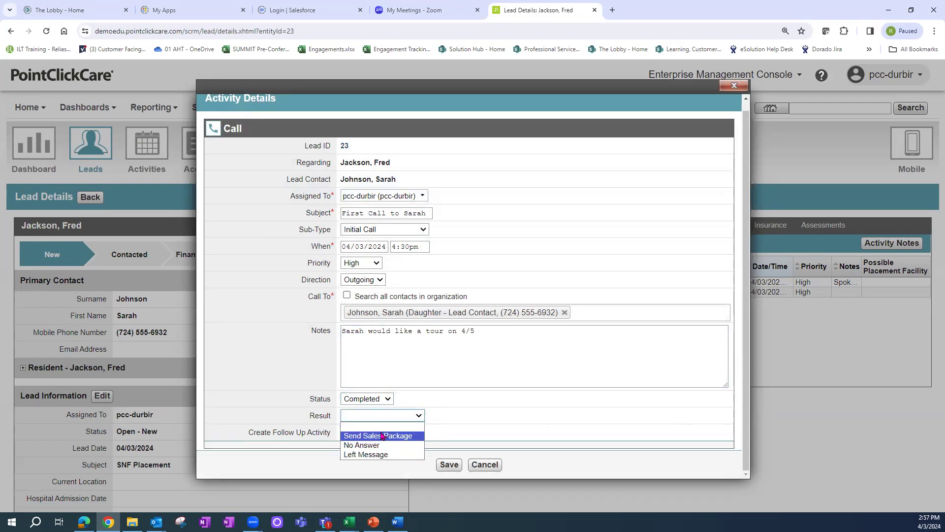
{"action": "left_click", "coordinate": [462, 427]}
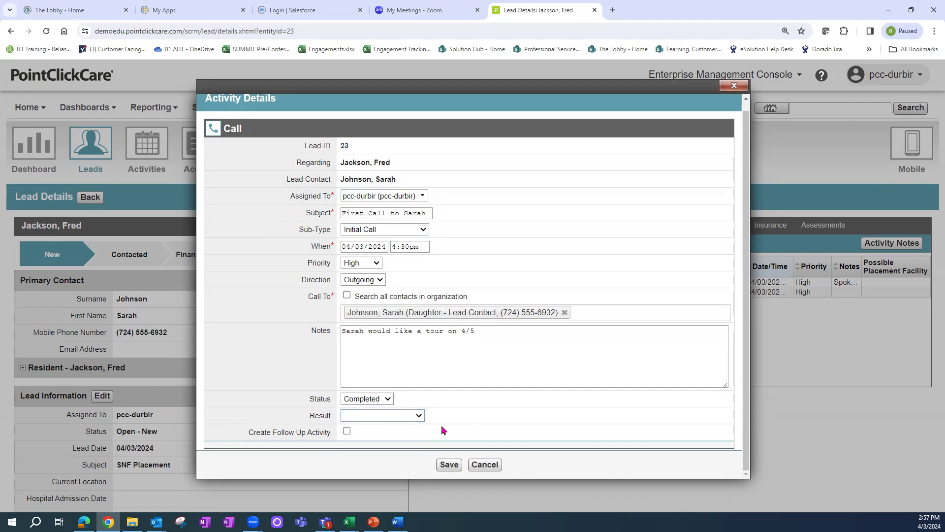
Step: Request a follow-up activity of type Tour for the completed call and save the call
{"action": "left_click", "coordinate": [347, 432]}
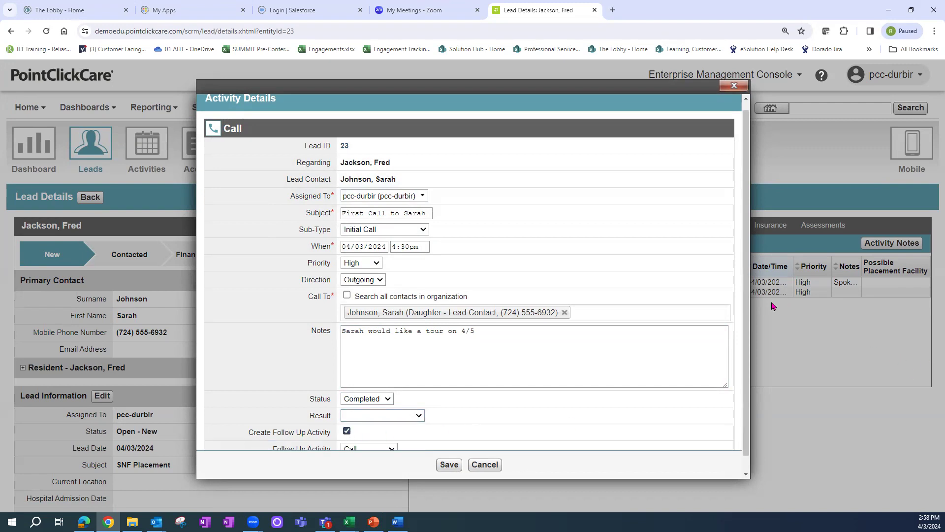
{"action": "scroll", "coordinate": [745, 326], "scroll_direction": "down", "scroll_amount": 1}
{"action": "left_click", "coordinate": [390, 434]}
{"action": "left_click", "coordinate": [353, 485]}
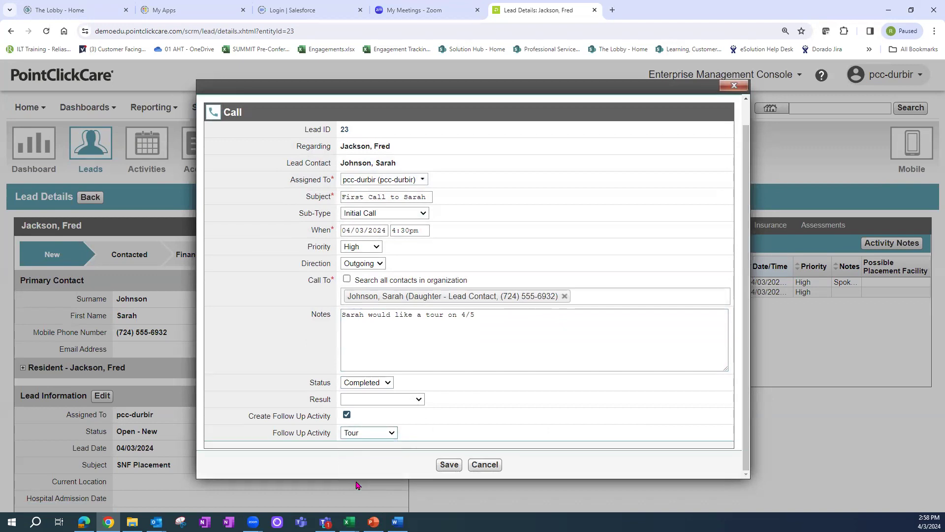
{"action": "left_click", "coordinate": [449, 464]}
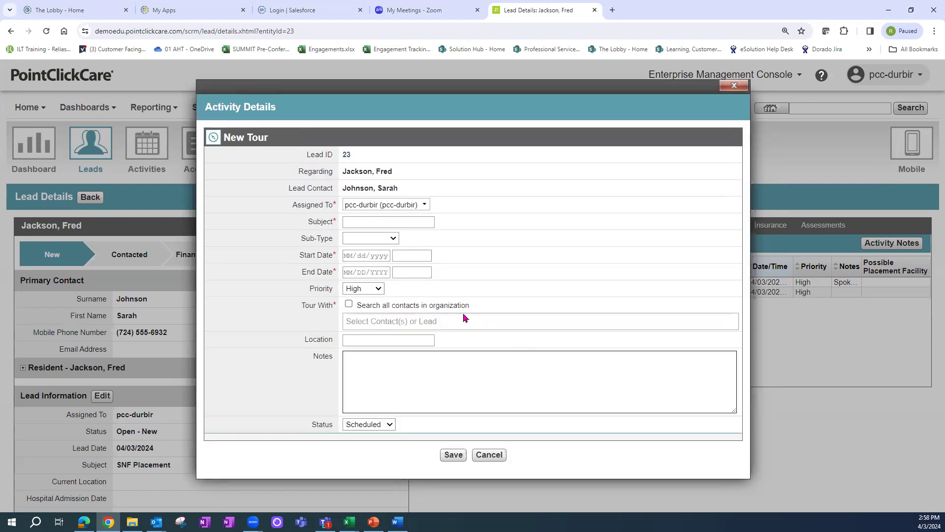
Step: Give the new tour activity the subject First Tour and the sub-type Initial Visit
{"action": "left_click", "coordinate": [383, 222]}
{"action": "type", "text": "r"}
{"action": "key", "text": "BackSpace"}
{"action": "type", "text": "First Tour"}
{"action": "left_click", "coordinate": [391, 239]}
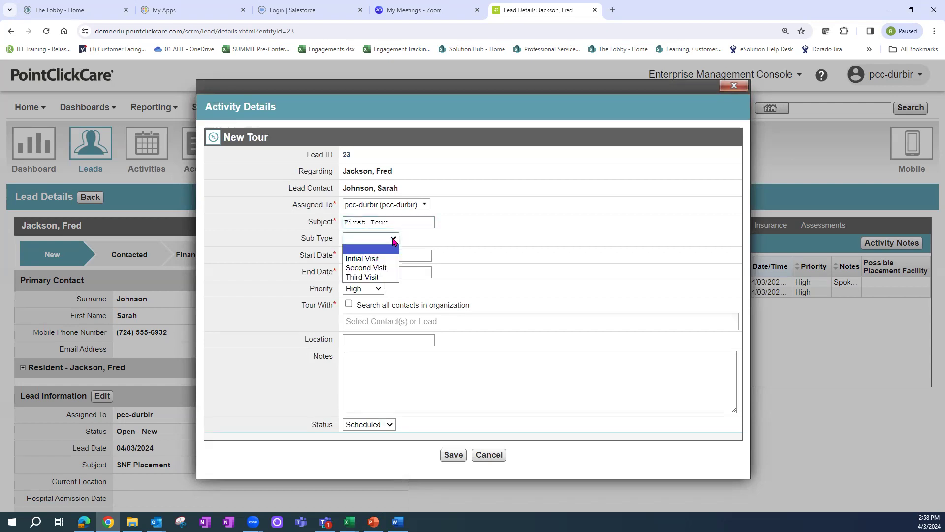
{"action": "left_click", "coordinate": [383, 260]}
Step: Schedule the tour to start on 04/05/2024 at 2:00pm
{"action": "left_click", "coordinate": [377, 256]}
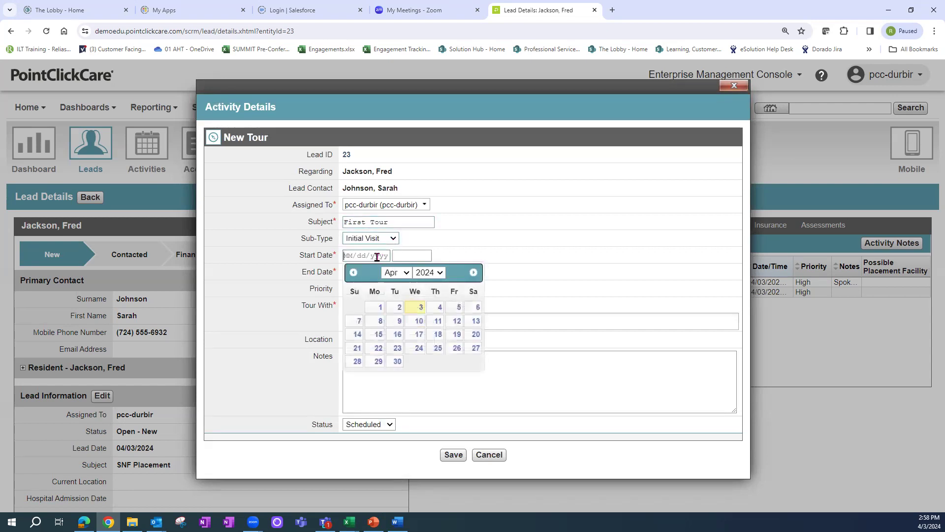
{"action": "left_click", "coordinate": [459, 308]}
{"action": "left_click", "coordinate": [407, 256]}
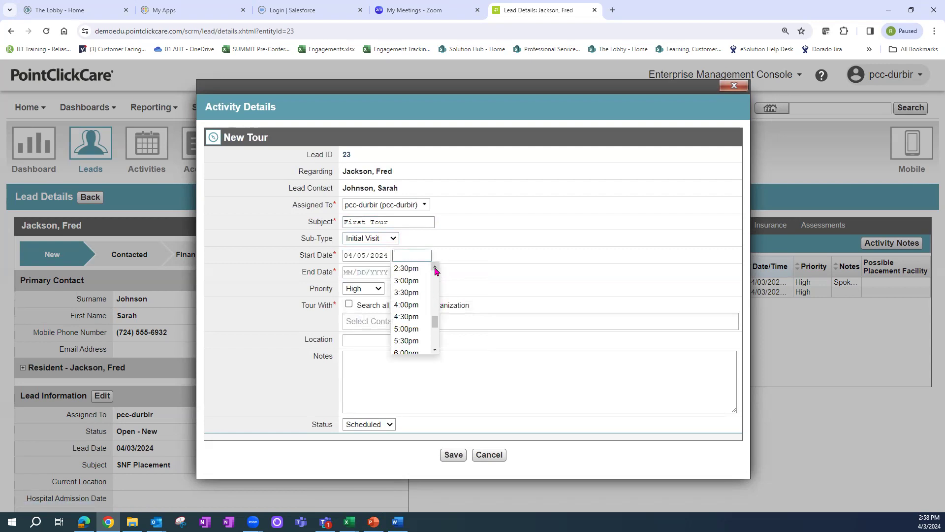
{"action": "left_click", "coordinate": [435, 268]}
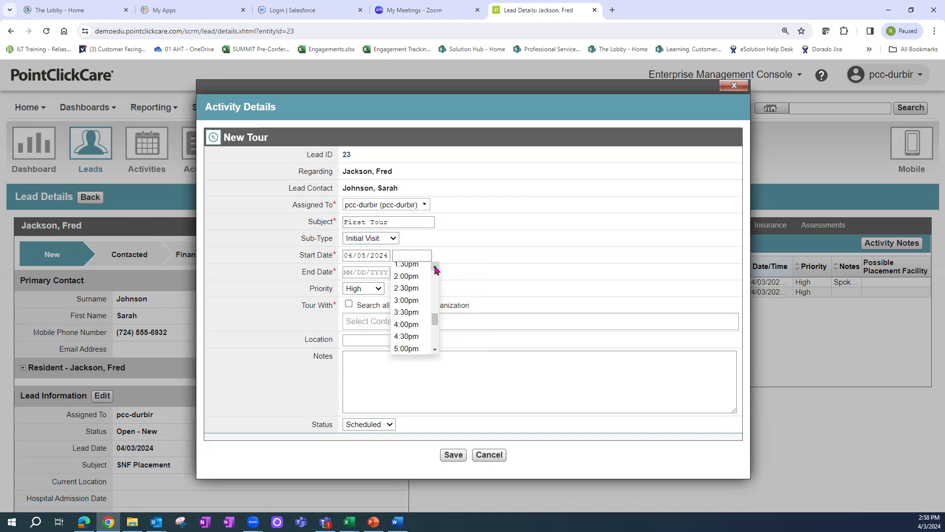
{"action": "left_click", "coordinate": [423, 276]}
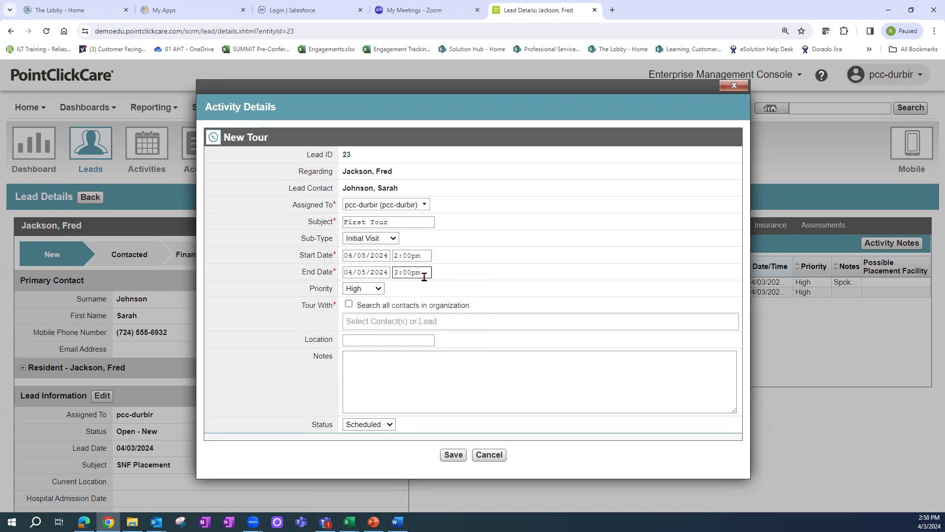
Step: Choose the daughter as the contact to tour with and save the scheduled tour
{"action": "left_click", "coordinate": [388, 320]}
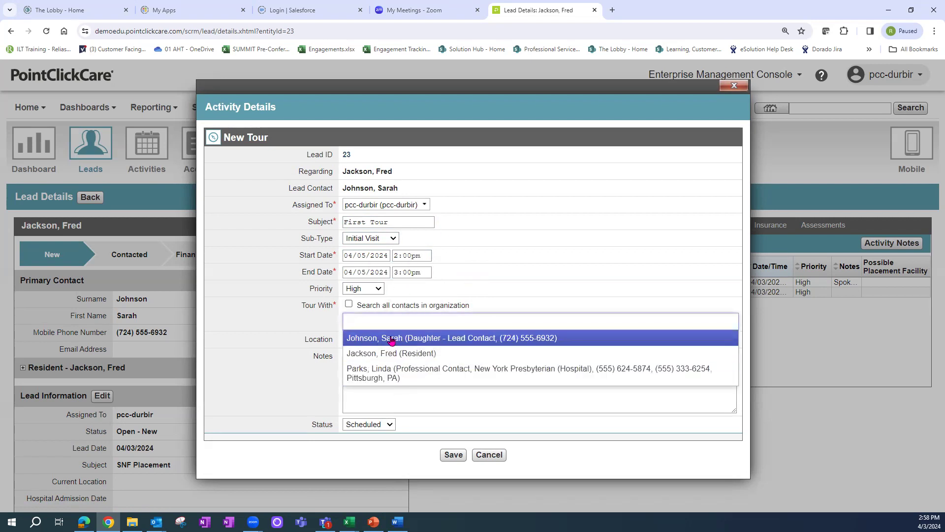
{"action": "left_click", "coordinate": [392, 339]}
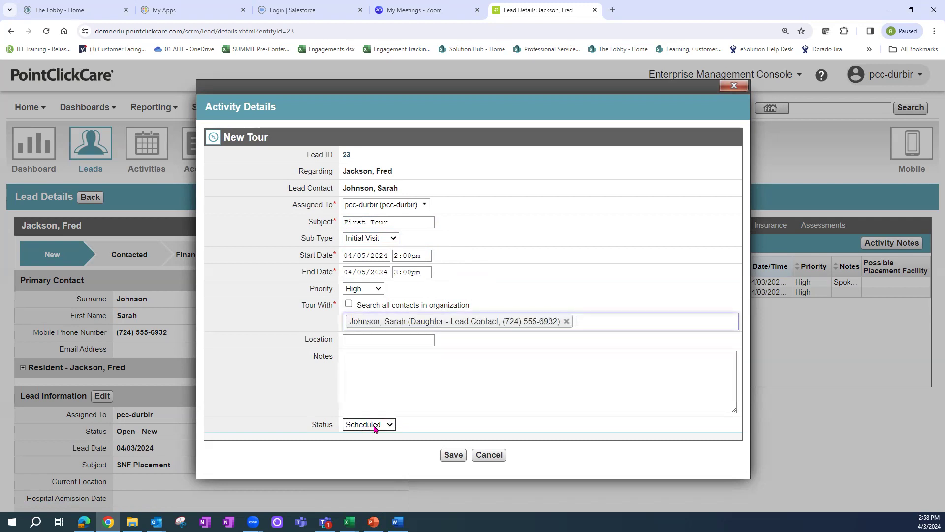
{"action": "left_click", "coordinate": [451, 454]}
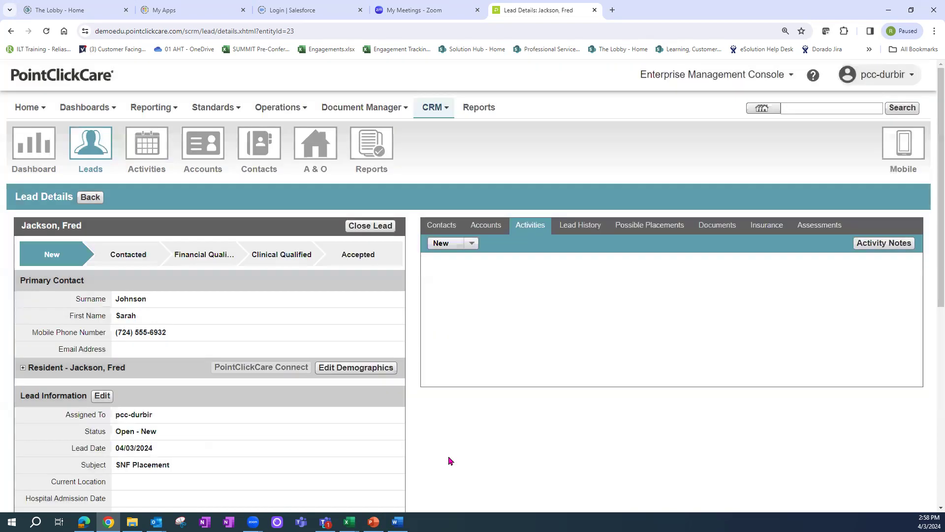
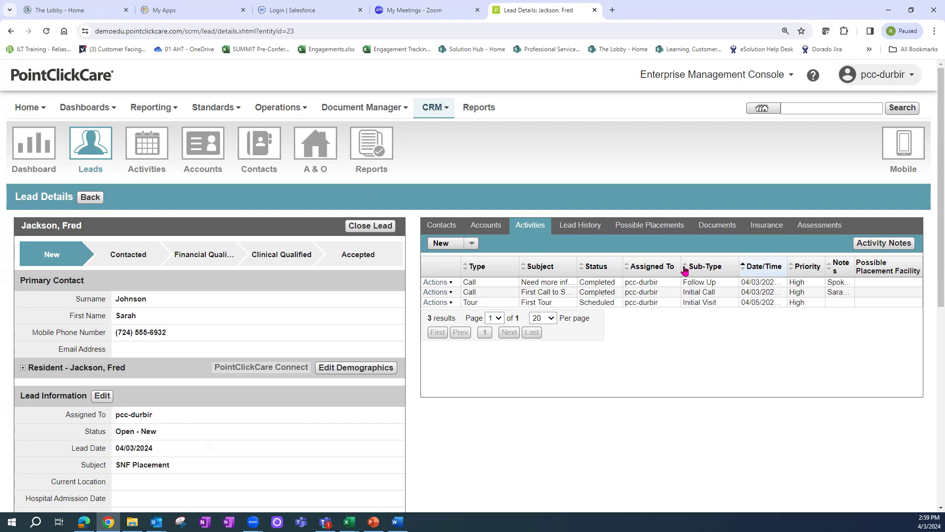
Step: Start a new miscellaneous document upload for the lead with the effective date 04/03/2024
{"action": "left_click", "coordinate": [727, 228]}
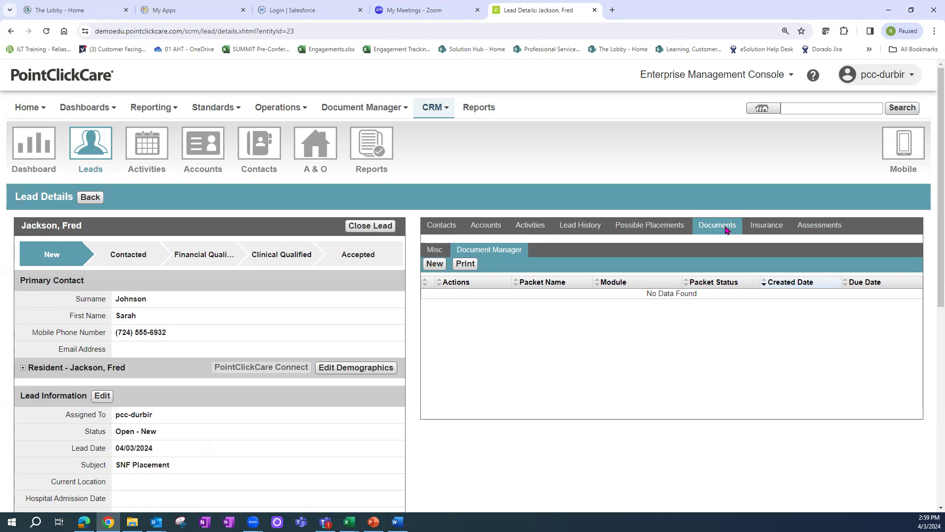
{"action": "left_click", "coordinate": [440, 254]}
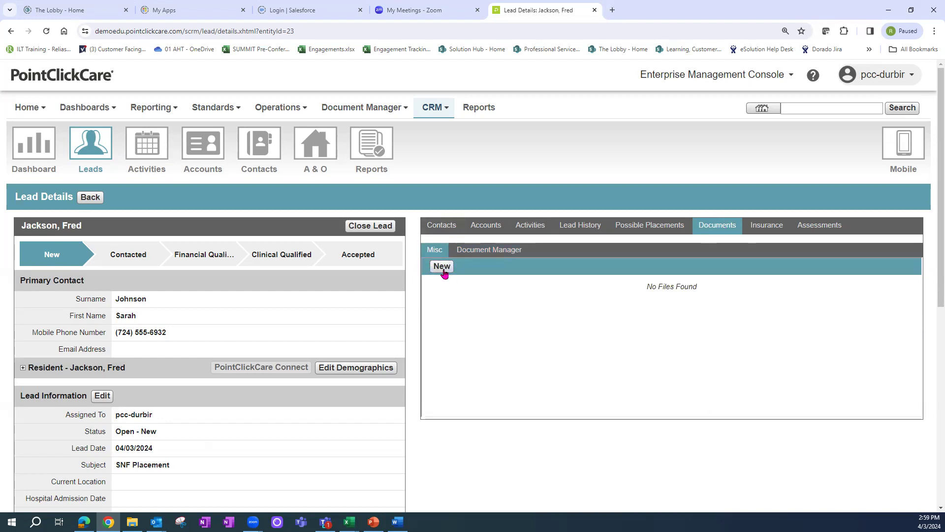
{"action": "left_click", "coordinate": [439, 269]}
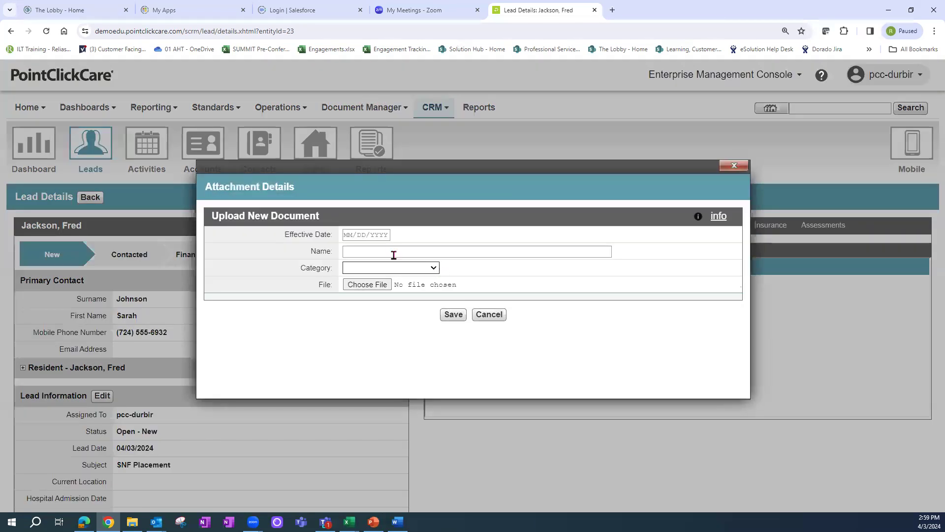
{"action": "left_click", "coordinate": [373, 234]}
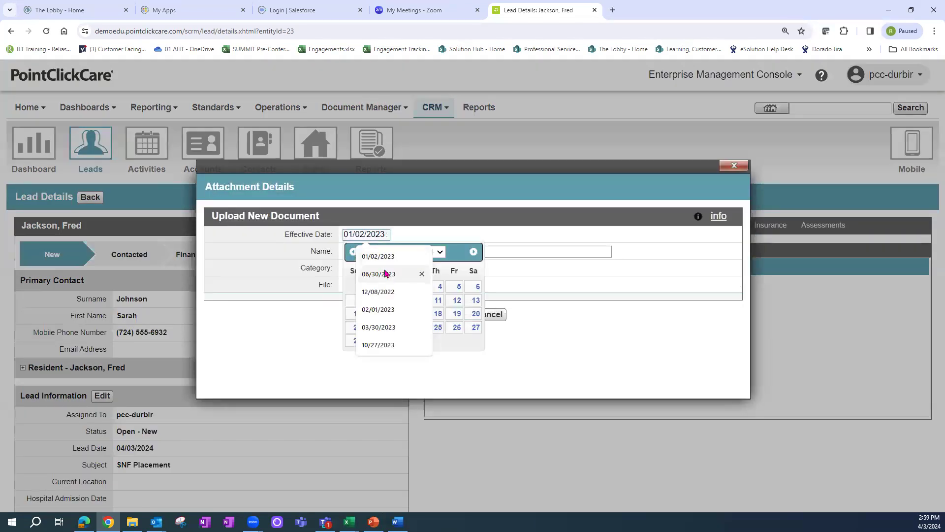
{"action": "left_click", "coordinate": [461, 251]}
{"action": "left_click", "coordinate": [416, 288]}
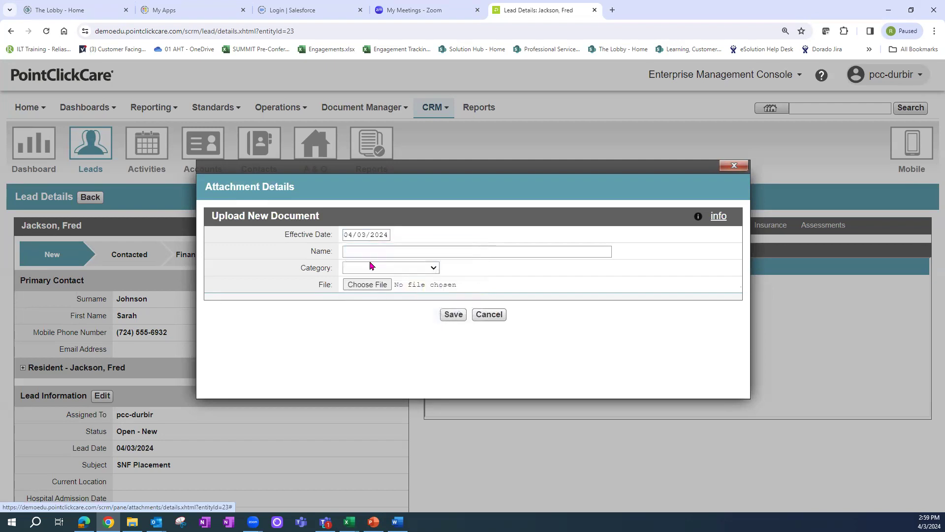
Step: Name the document Insurance Card, assign it to Test Category #2 and check the modules that category covers
{"action": "left_click", "coordinate": [361, 252]}
{"action": "type", "text": "Insurance Card"}
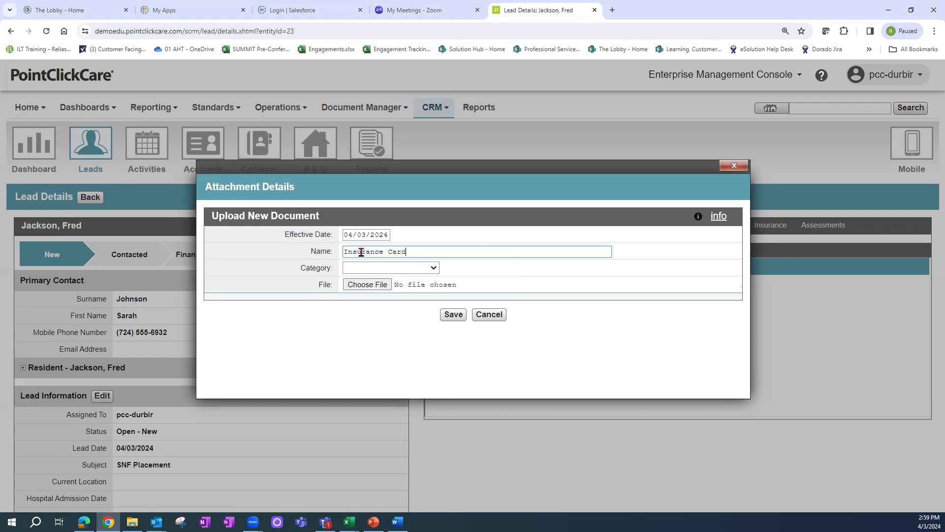
{"action": "left_click", "coordinate": [435, 272]}
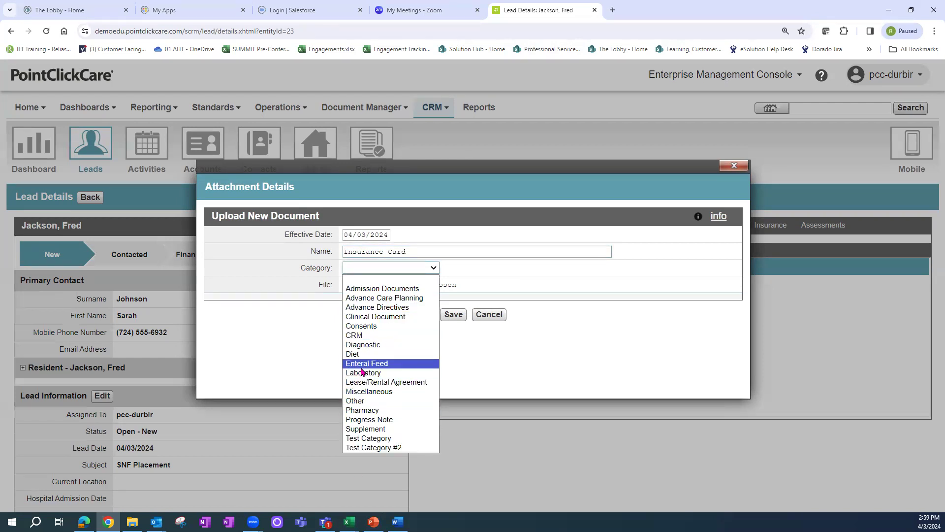
{"action": "left_click", "coordinate": [379, 447]}
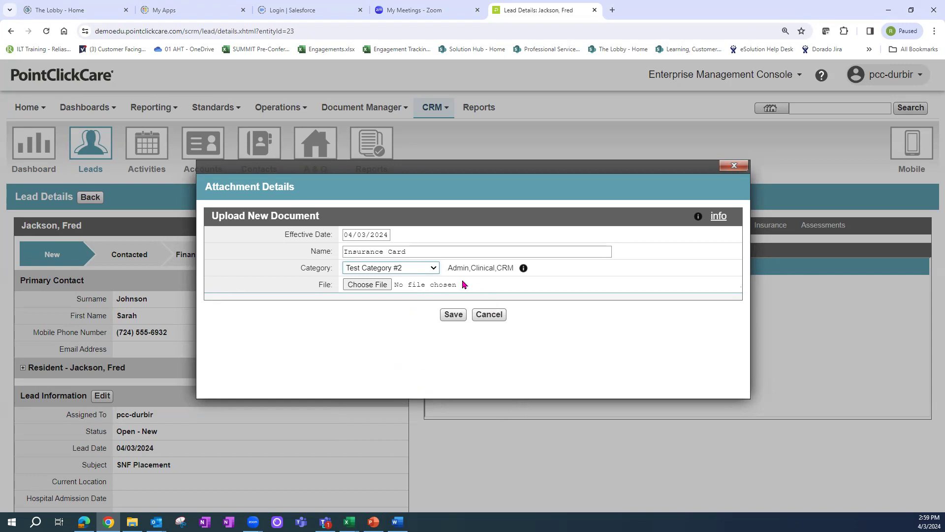
{"action": "left_click_drag", "start_coordinate": [454, 268], "coordinate": [507, 268]}
Step: Review the file types and maximum file size allowed for document uploads, and close the information window
{"action": "left_click", "coordinate": [716, 217]}
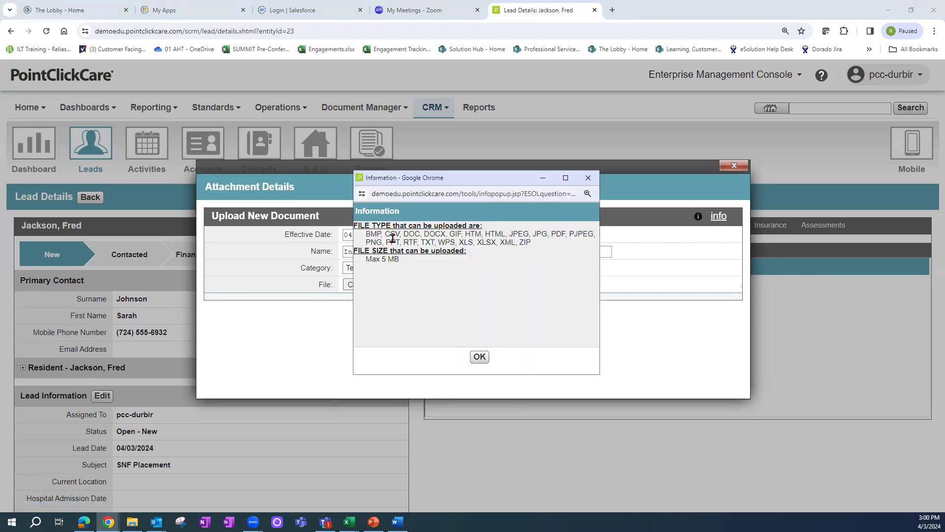
{"action": "left_click_drag", "start_coordinate": [531, 243], "coordinate": [358, 228]}
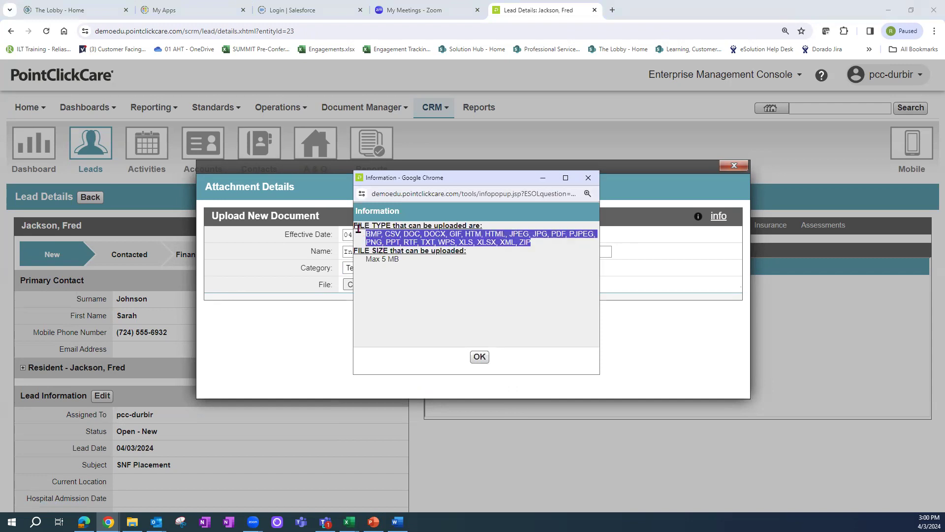
{"action": "left_click", "coordinate": [512, 260]}
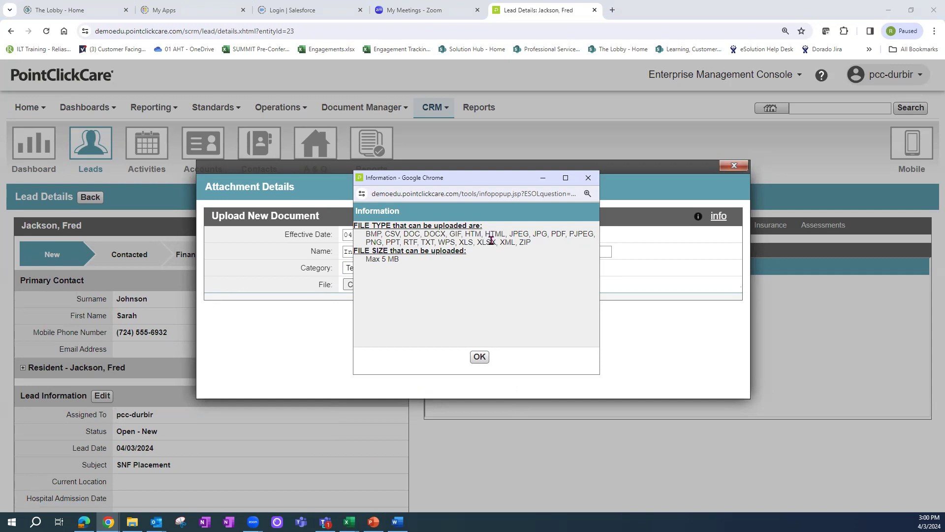
{"action": "left_click_drag", "start_coordinate": [372, 259], "coordinate": [401, 259]}
{"action": "left_click", "coordinate": [480, 356]}
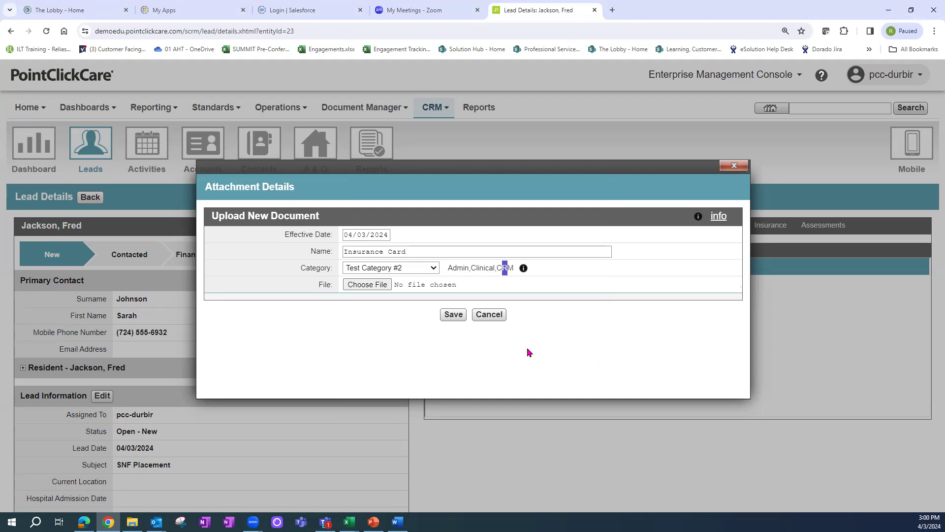
Step: Attach the file 02b-CRM Lead Entry.pdf to the Insurance Card document and save the upload
{"action": "left_click", "coordinate": [375, 289]}
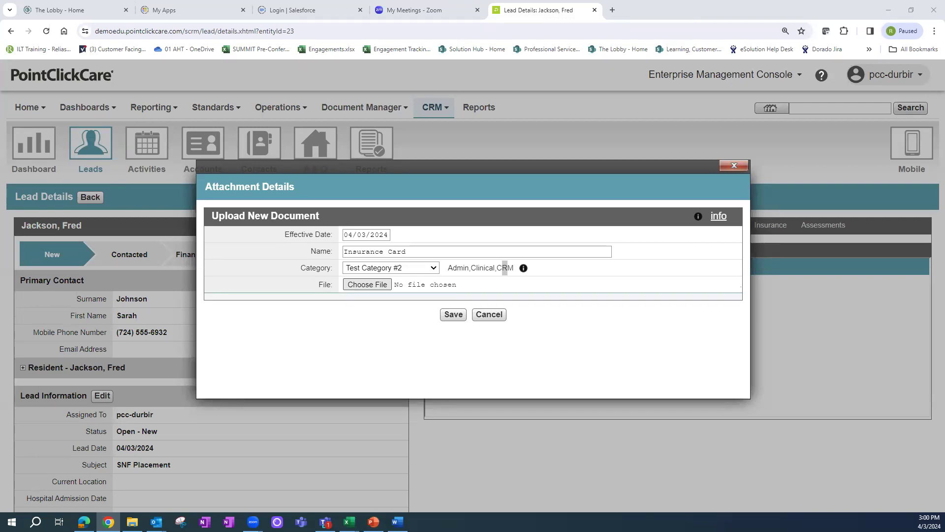
{"action": "key", "text": "Return"}
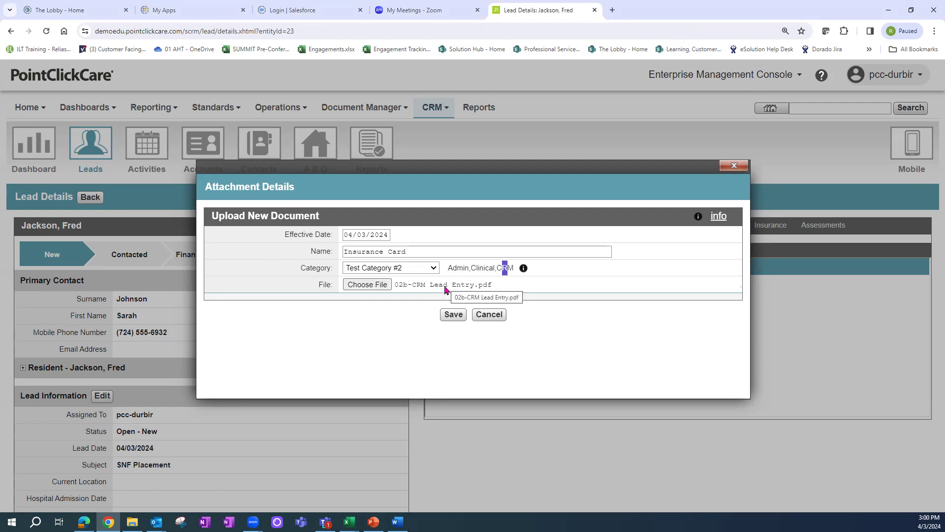
{"action": "left_click", "coordinate": [454, 315]}
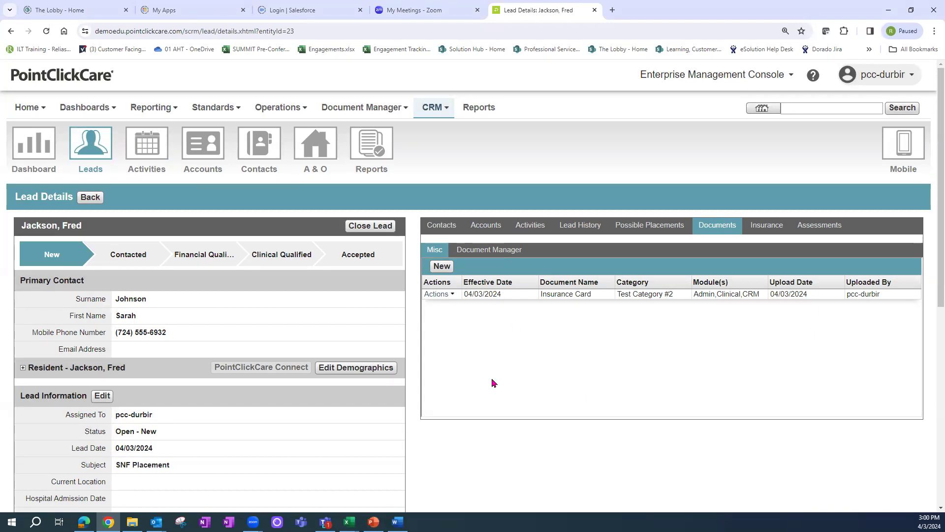
Step: View the uploaded Insurance Card document, look through its pages and close the viewer
{"action": "left_click", "coordinate": [437, 295]}
{"action": "left_click", "coordinate": [435, 307]}
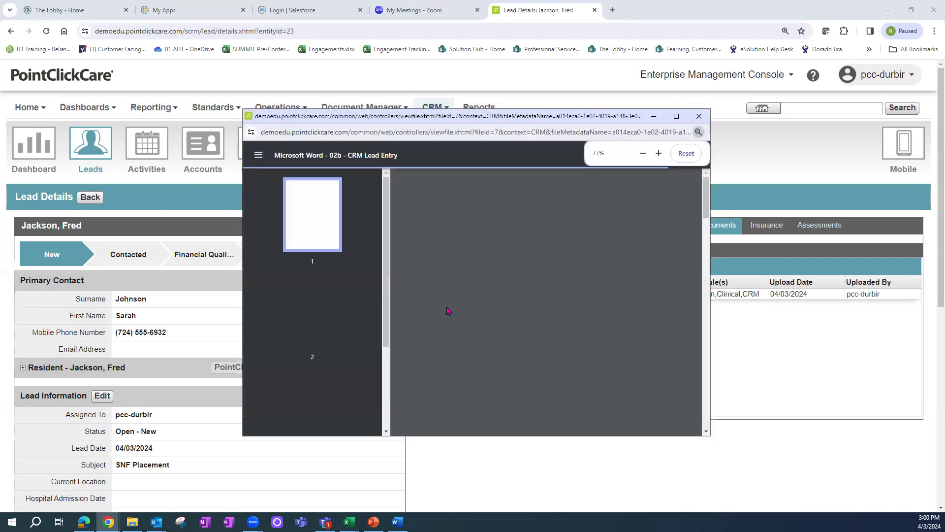
{"action": "left_click_drag", "start_coordinate": [706, 211], "coordinate": [701, 302]}
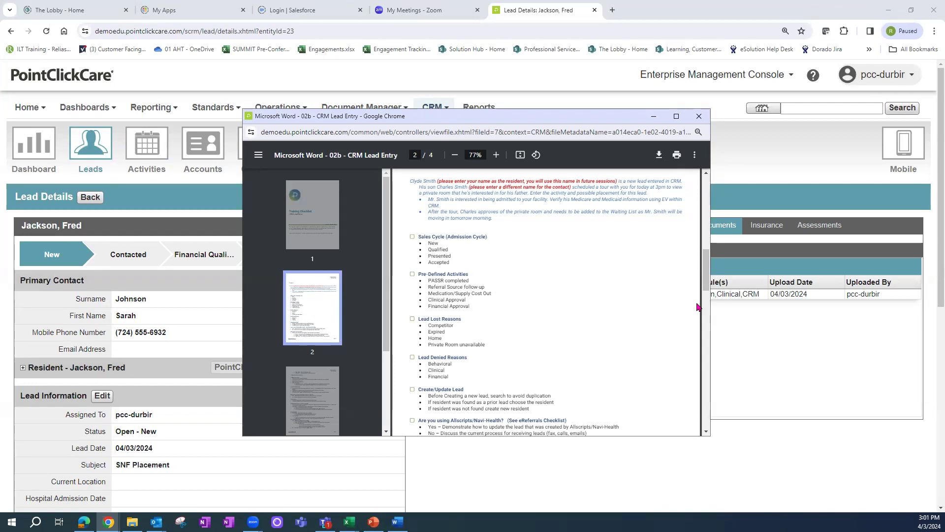
{"action": "left_click", "coordinate": [699, 116]}
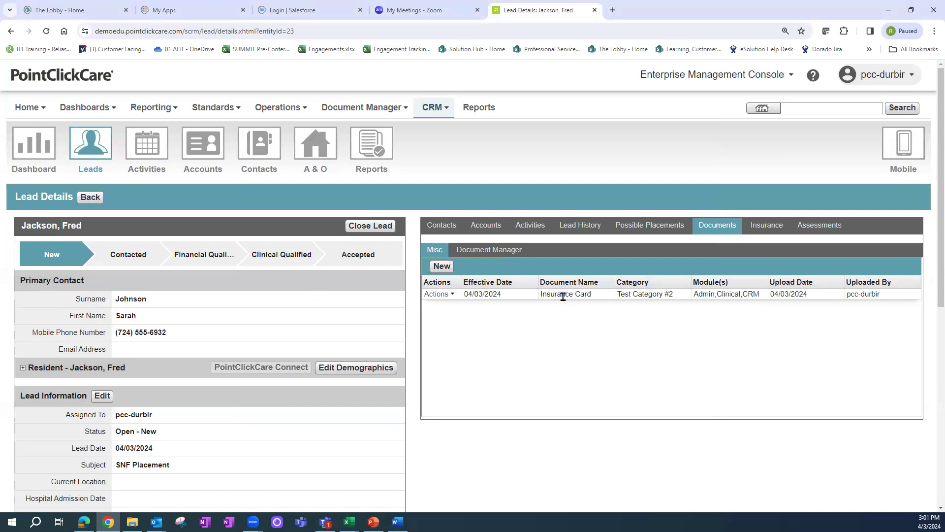
Step: Start a new insurance coverage for the lead with an effective date of 04/03/2024
{"action": "left_click", "coordinate": [764, 228]}
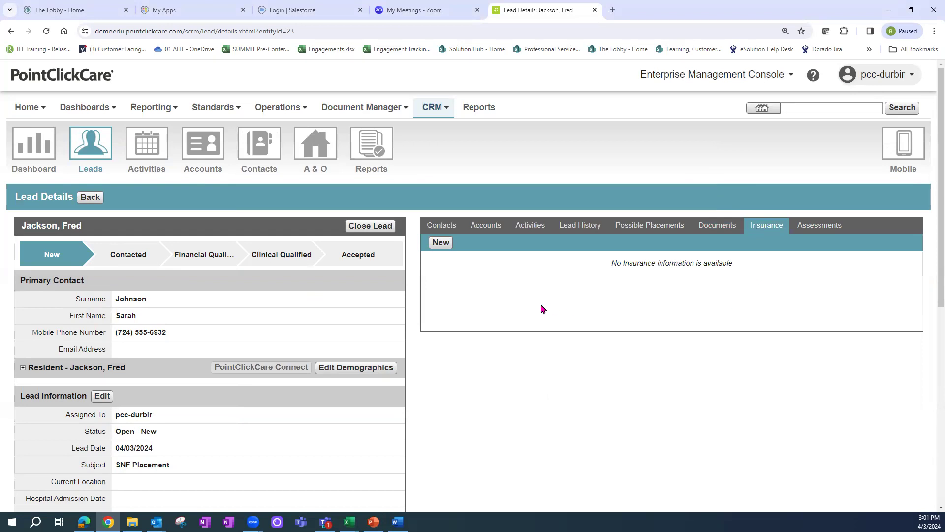
{"action": "left_click", "coordinate": [442, 248]}
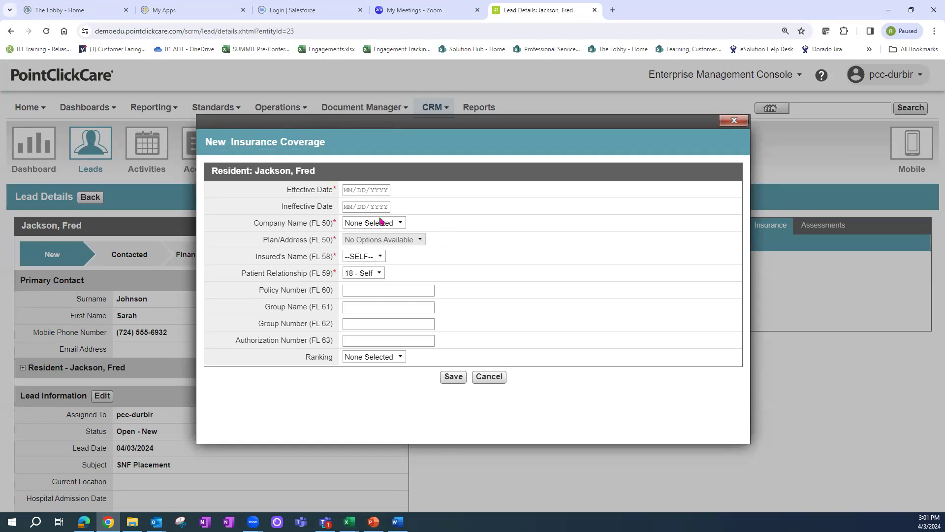
{"action": "left_click", "coordinate": [363, 189]}
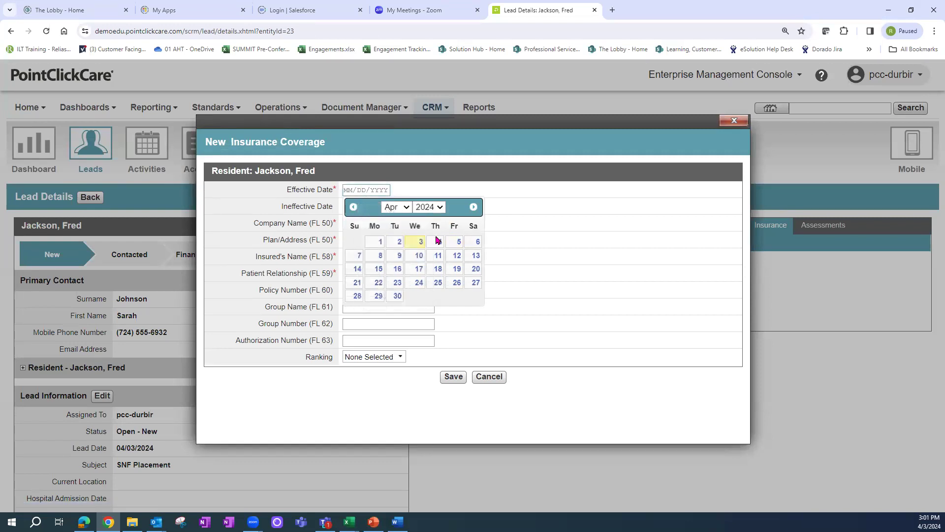
{"action": "left_click", "coordinate": [419, 242]}
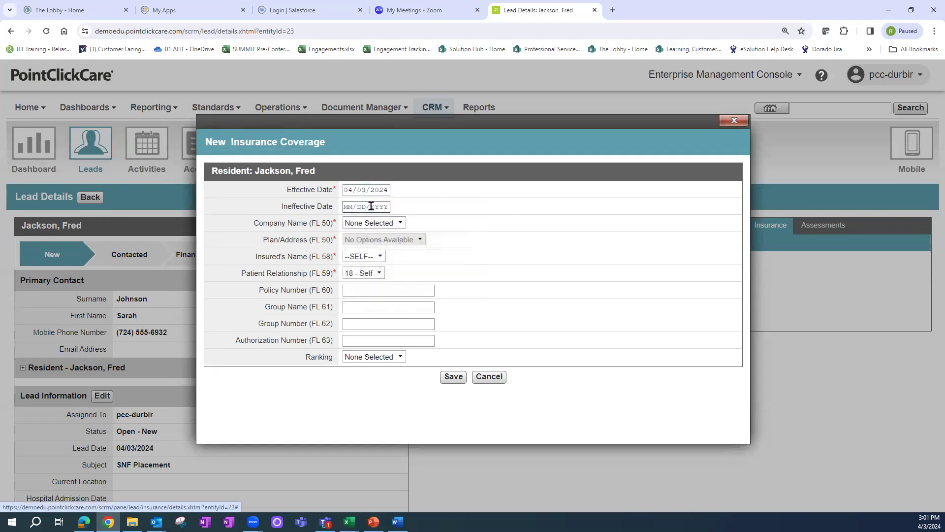
Step: Find and choose Medicare as the insurance company for the new coverage
{"action": "left_click", "coordinate": [401, 224]}
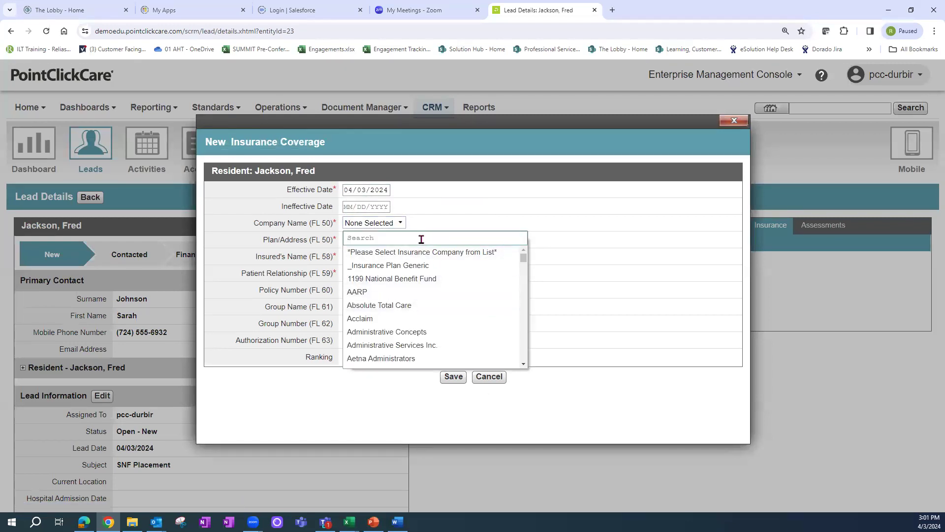
{"action": "type", "text": "Medicare"}
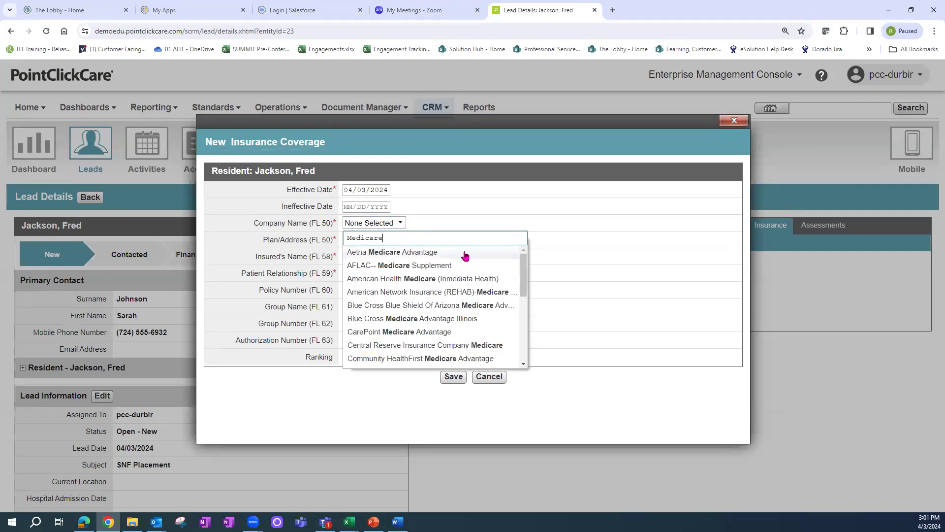
{"action": "type", "text": " A"}
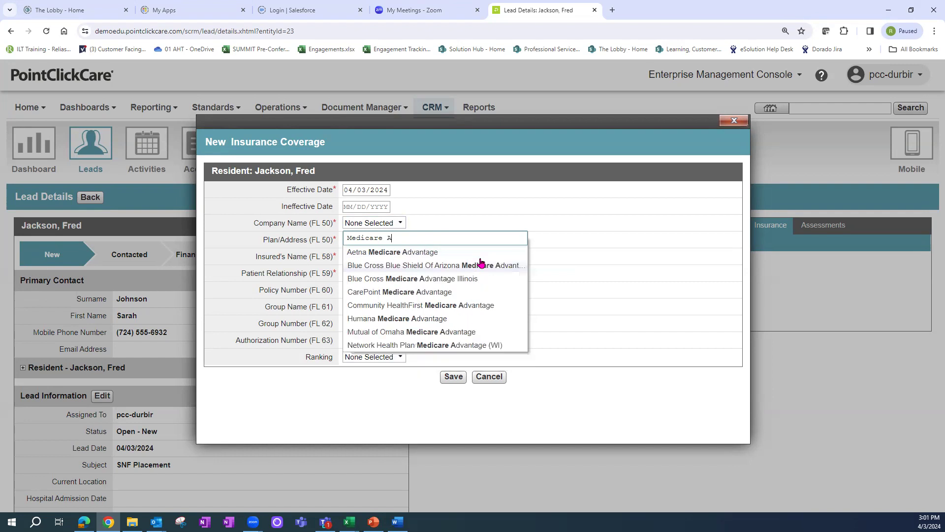
{"action": "key", "text": "BackSpace"}
{"action": "key", "text": "BackSpace"}
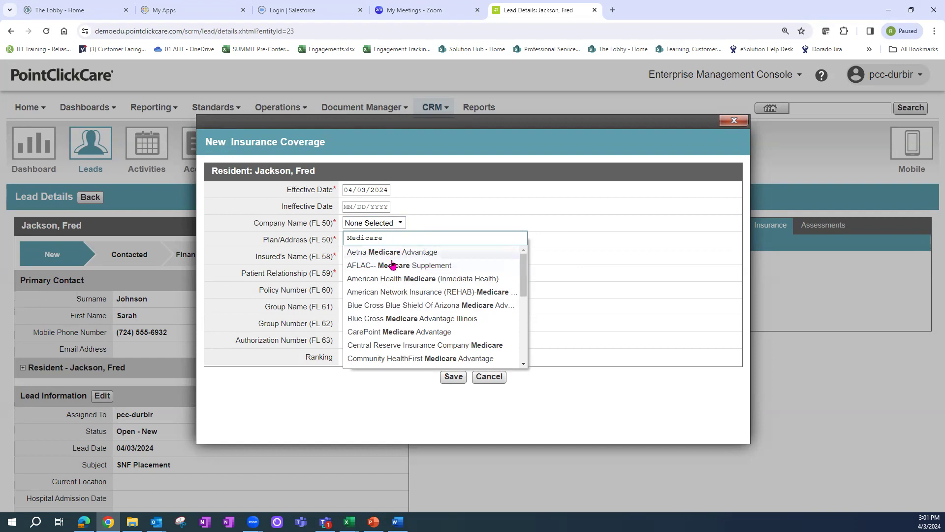
{"action": "left_click_drag", "start_coordinate": [523, 271], "coordinate": [521, 317]}
{"action": "left_click", "coordinate": [368, 321]}
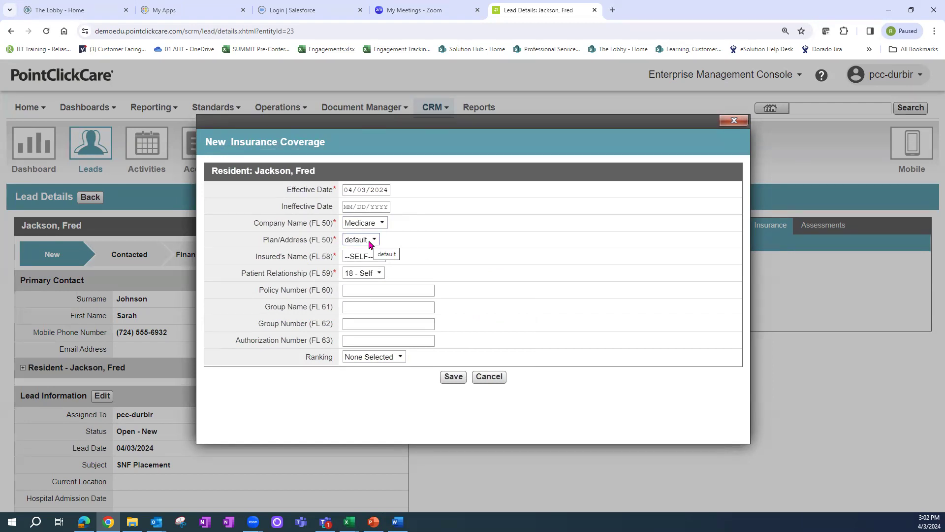
Step: Enter the policy number and save the insurance coverage without choosing a ranking
{"action": "left_click", "coordinate": [354, 290]}
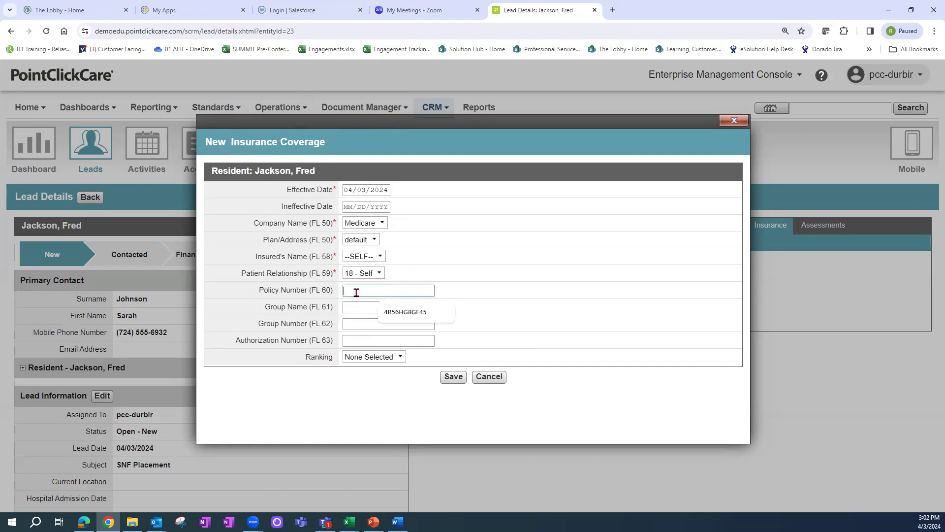
{"action": "left_click", "coordinate": [401, 312]}
{"action": "left_click", "coordinate": [375, 291]}
{"action": "key", "text": "BackSpace"}
{"action": "type", "text": "56HG5GE45"}
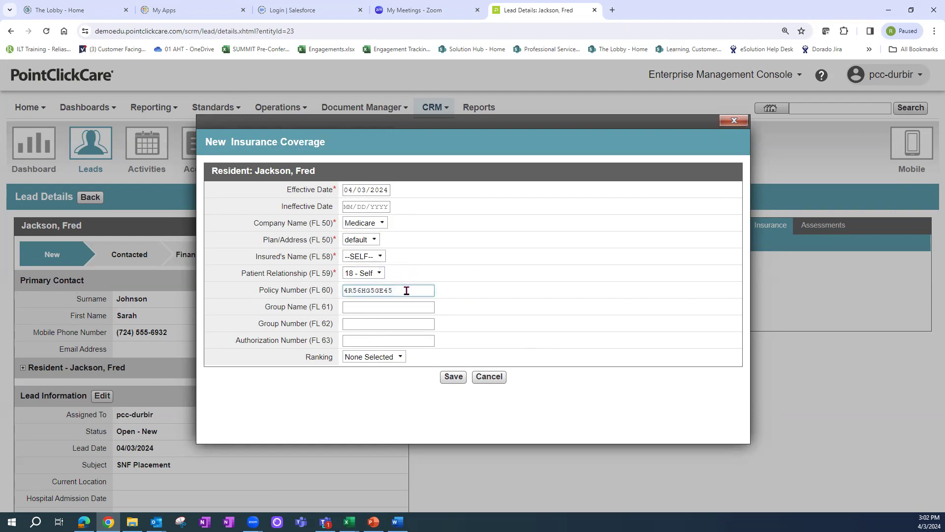
{"action": "left_click", "coordinate": [400, 358]}
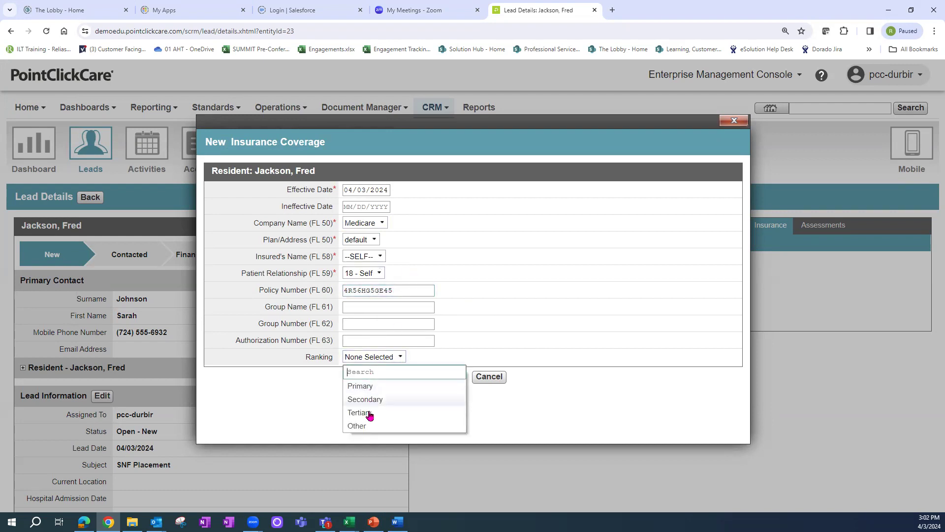
{"action": "left_click", "coordinate": [488, 293]}
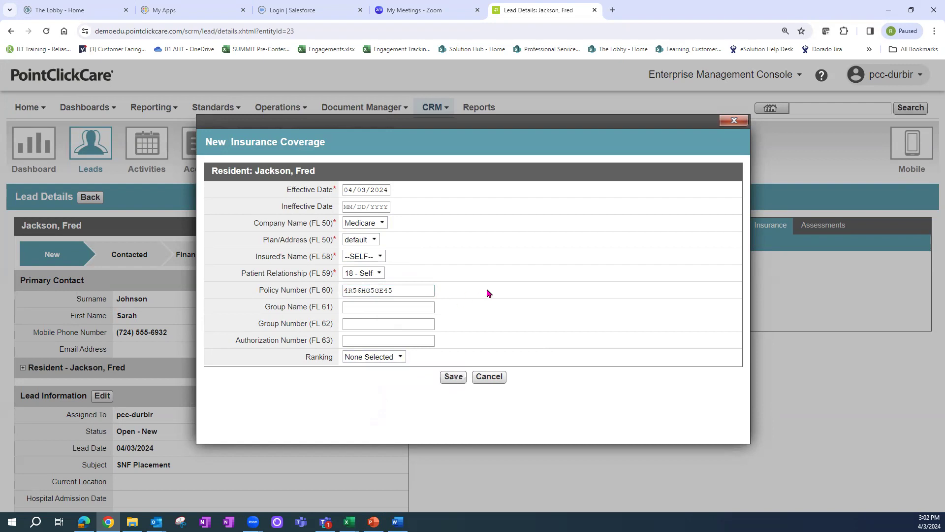
{"action": "left_click", "coordinate": [454, 376]}
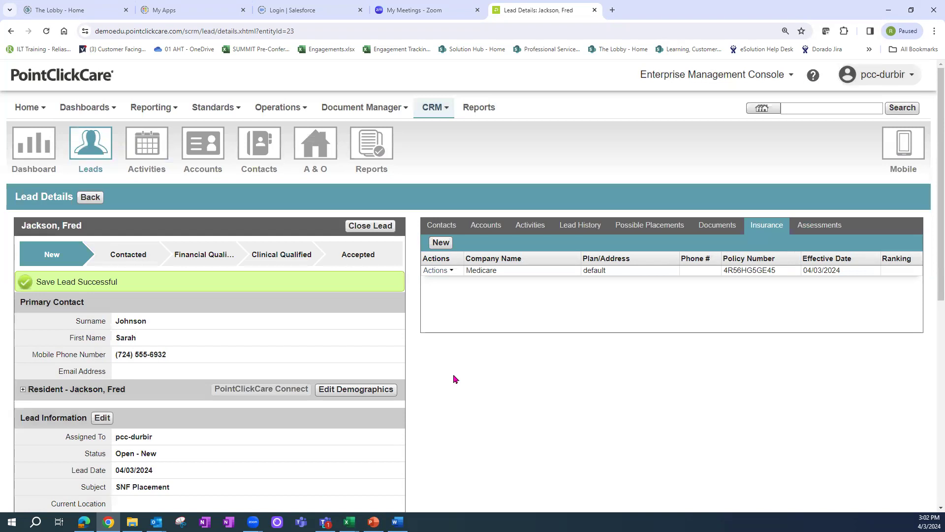
Step: Check the actions available for the Medicare coverage, and switch to Edge to view the sample Medicare and UHC eligibility reports
{"action": "left_click", "coordinate": [438, 270]}
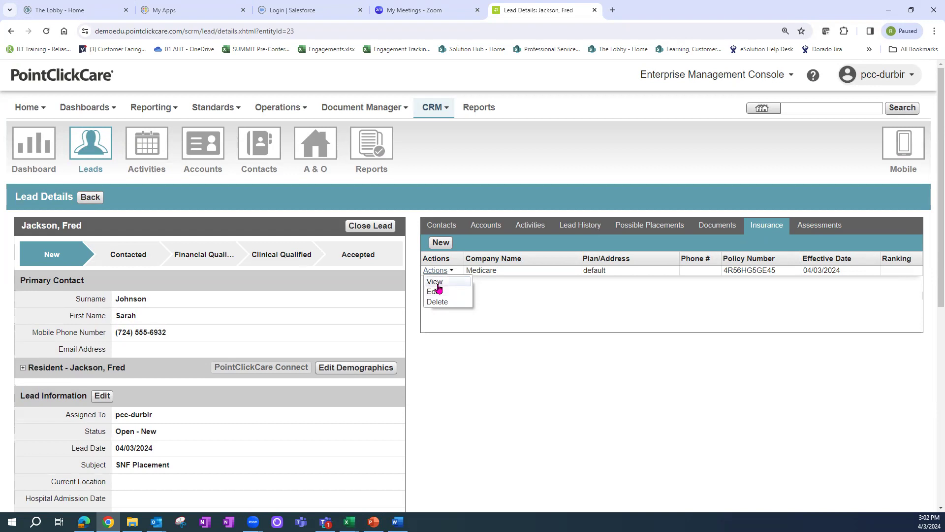
{"action": "left_click", "coordinate": [712, 329]}
{"action": "left_click", "coordinate": [84, 522]}
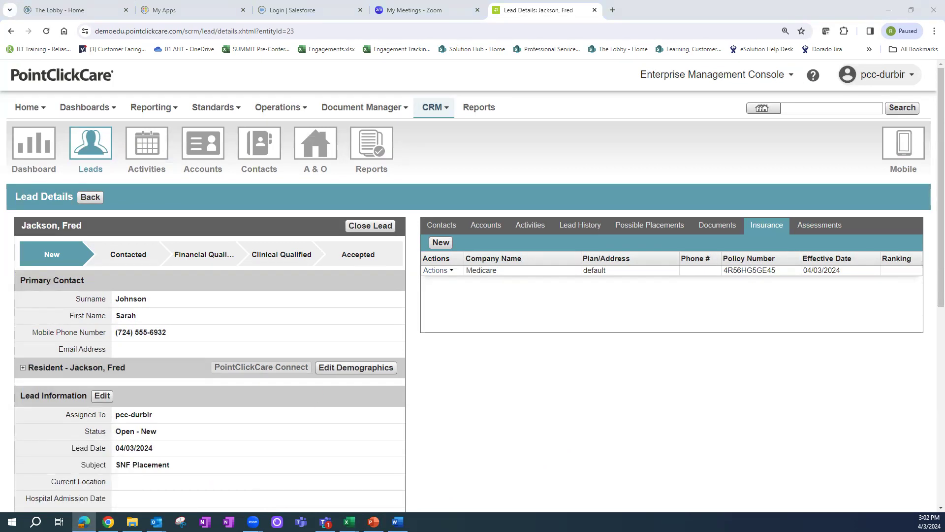
{"action": "left_click_drag", "start_coordinate": [499, 0], "coordinate": [500, 37]}
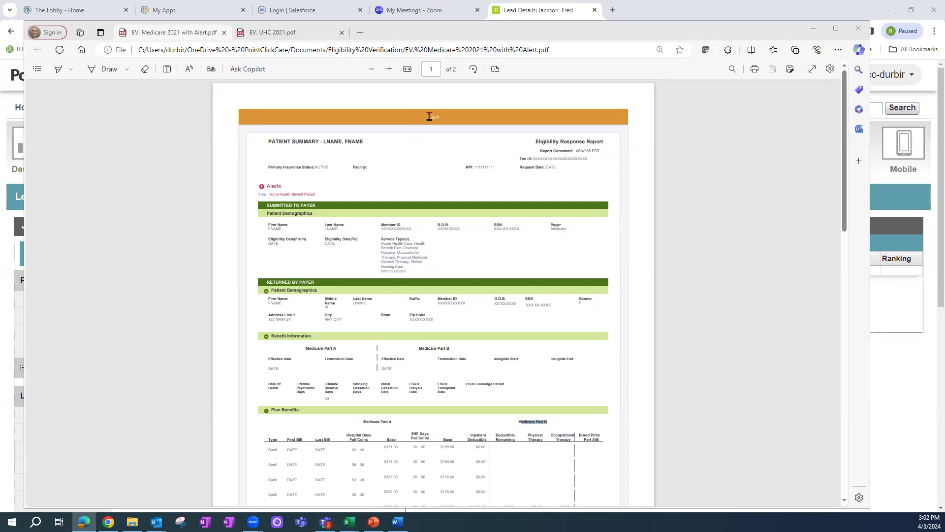
{"action": "left_click", "coordinate": [279, 38]}
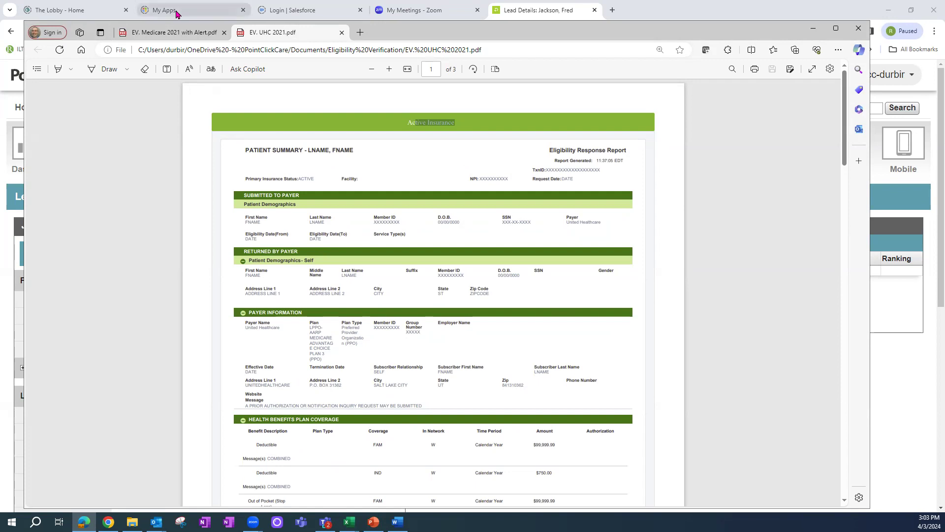
Step: Examine the alerts, eligibility dates and Medicare Part A and Part B benefit information in the enlarged Medicare eligibility report
{"action": "left_click", "coordinate": [167, 33]}
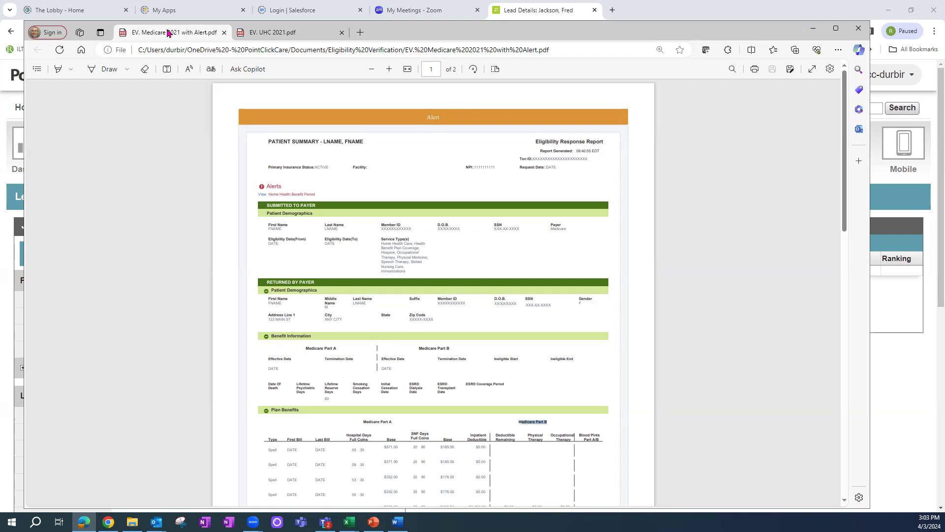
{"action": "left_click", "coordinate": [290, 189]}
{"action": "left_click_drag", "start_coordinate": [290, 190], "coordinate": [314, 195]}
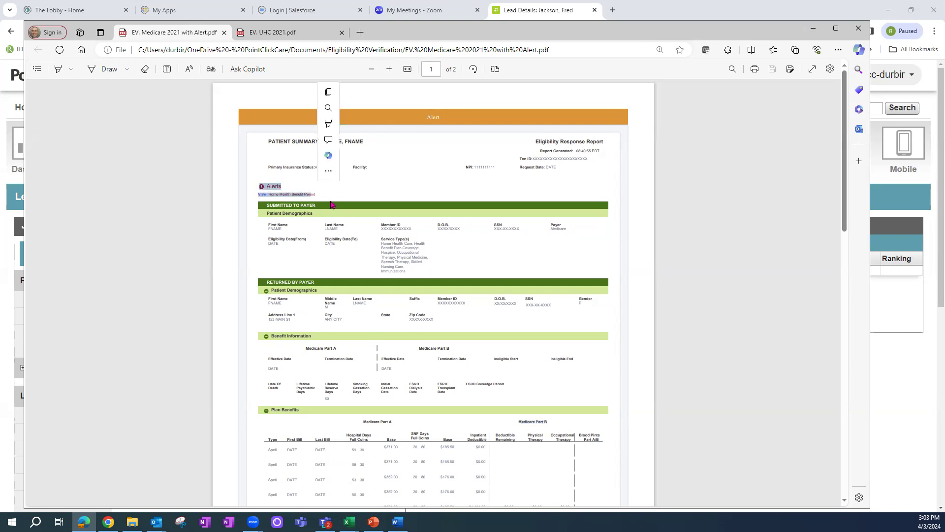
{"action": "left_click", "coordinate": [389, 70]}
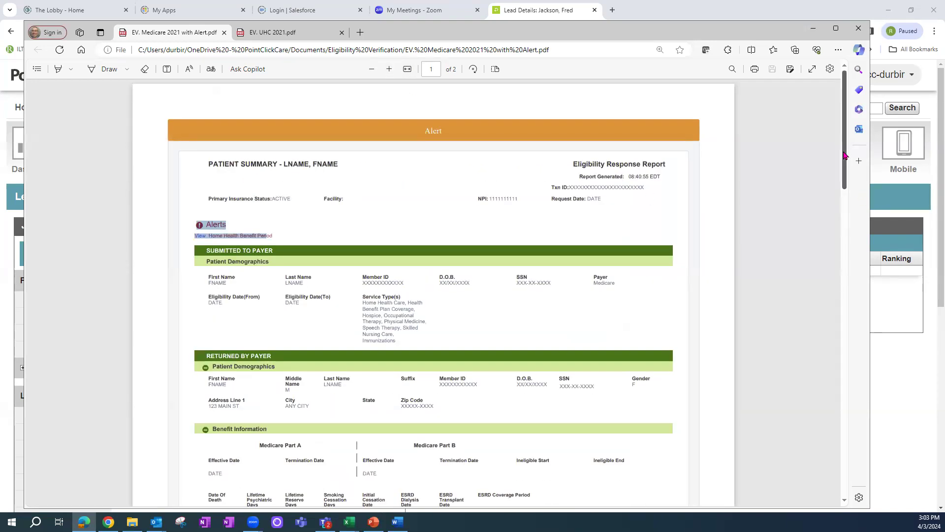
{"action": "scroll", "coordinate": [841, 192], "scroll_direction": "down", "scroll_amount": 3}
{"action": "left_click_drag", "start_coordinate": [284, 132], "coordinate": [311, 152]}
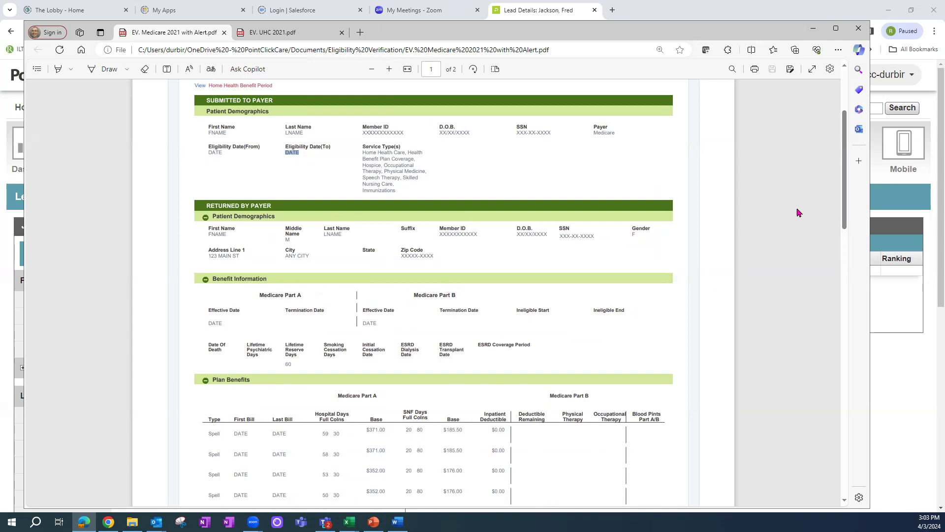
{"action": "scroll", "coordinate": [841, 174], "scroll_direction": "down", "scroll_amount": 3}
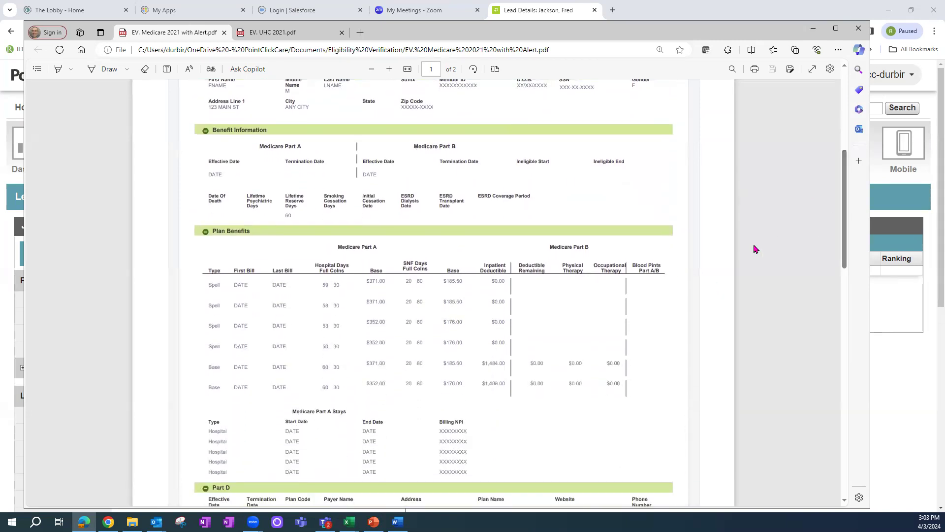
{"action": "left_click_drag", "start_coordinate": [267, 146], "coordinate": [307, 147]}
{"action": "left_click_drag", "start_coordinate": [421, 146], "coordinate": [467, 168]}
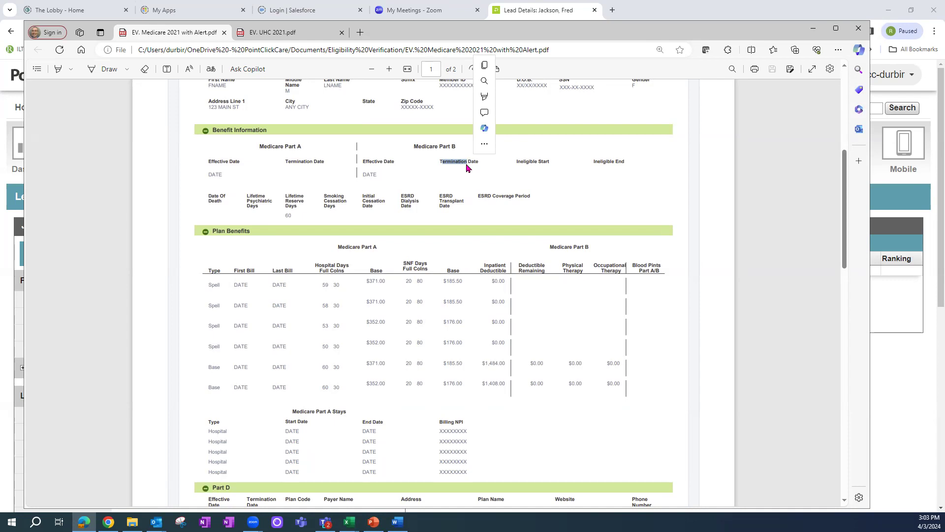
Step: Examine the Home Health episode dates on page 2 and the patient's eligibility dates on page 1 of the Medicare report
{"action": "scroll", "coordinate": [846, 200], "scroll_direction": "down", "scroll_amount": 1}
{"action": "left_click_drag", "start_coordinate": [846, 199], "coordinate": [838, 309]}
{"action": "left_click_drag", "start_coordinate": [217, 254], "coordinate": [254, 254]}
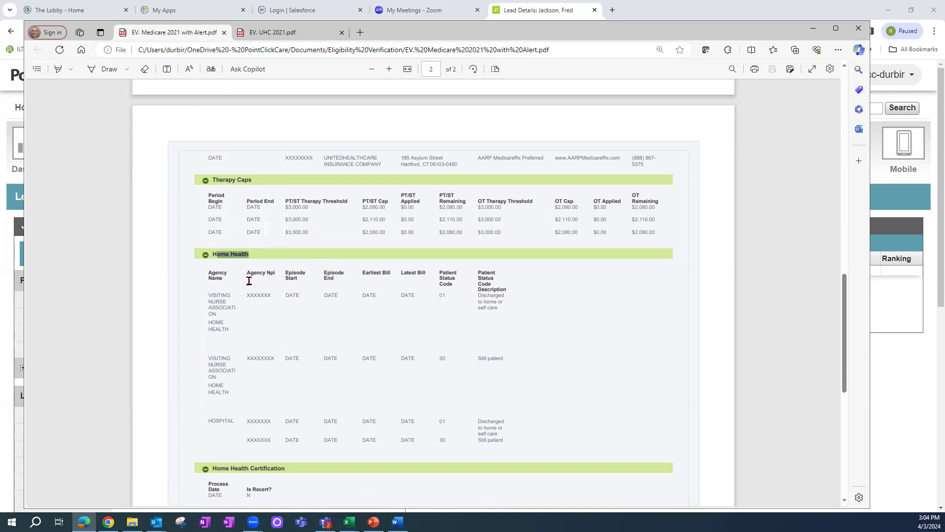
{"action": "left_click_drag", "start_coordinate": [286, 295], "coordinate": [332, 296]}
{"action": "scroll", "coordinate": [845, 298], "scroll_direction": "up", "scroll_amount": 15}
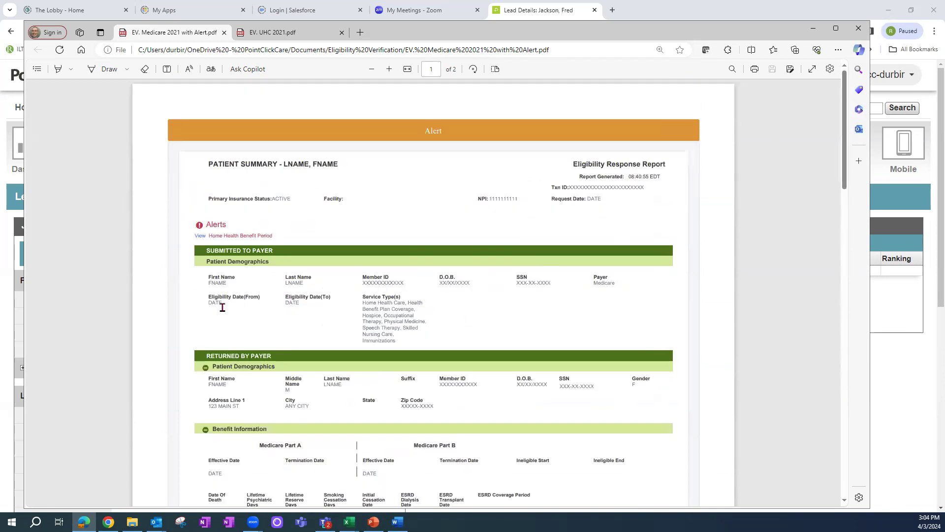
{"action": "left_click_drag", "start_coordinate": [209, 300], "coordinate": [325, 304]}
Step: Look through the payer information and plan coverage amounts in the UHC eligibility report, and switch back to the lead in Chrome
{"action": "left_click", "coordinate": [270, 38]}
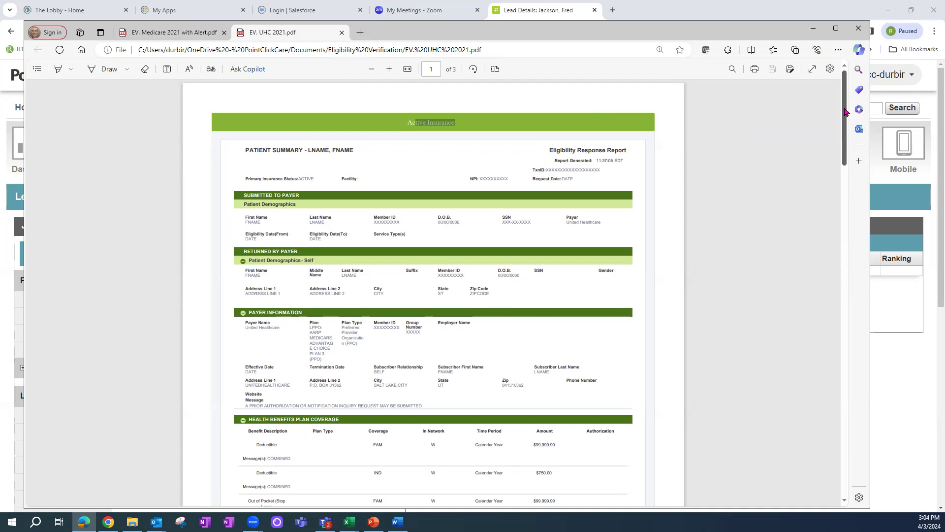
{"action": "left_click_drag", "start_coordinate": [845, 112], "coordinate": [845, 124]}
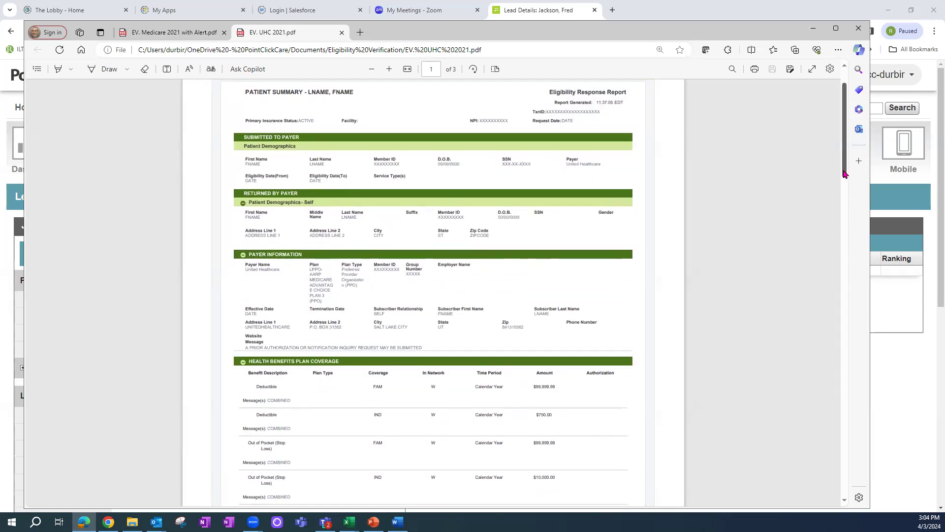
{"action": "left_click_drag", "start_coordinate": [844, 173], "coordinate": [848, 203]}
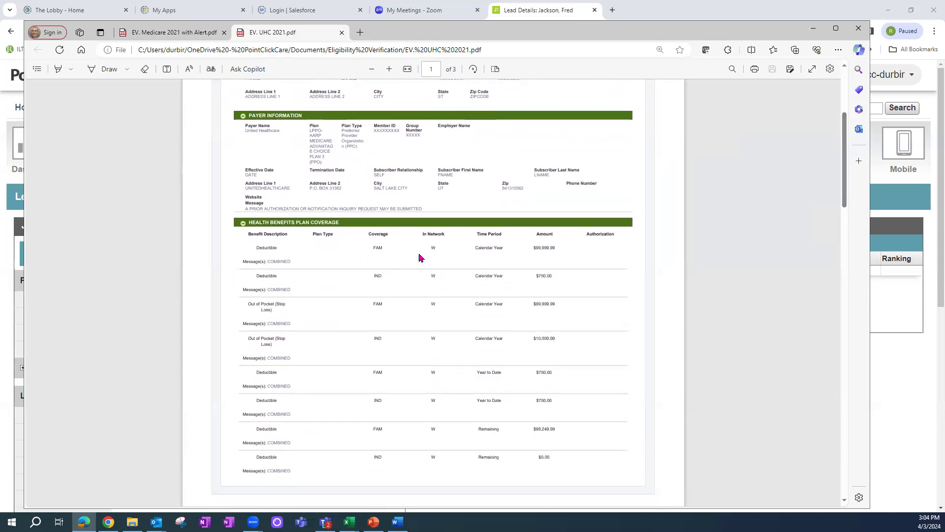
{"action": "left_click_drag", "start_coordinate": [844, 190], "coordinate": [839, 306]}
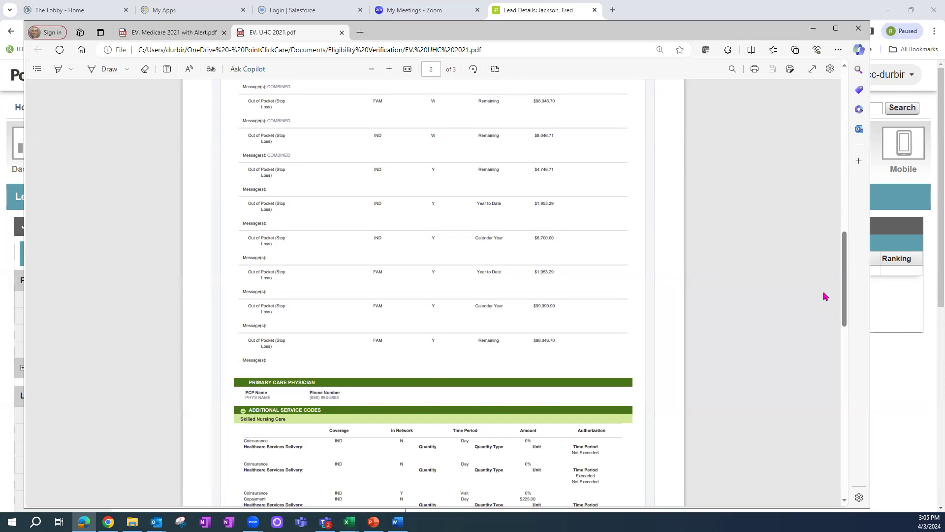
{"action": "left_click", "coordinate": [194, 36]}
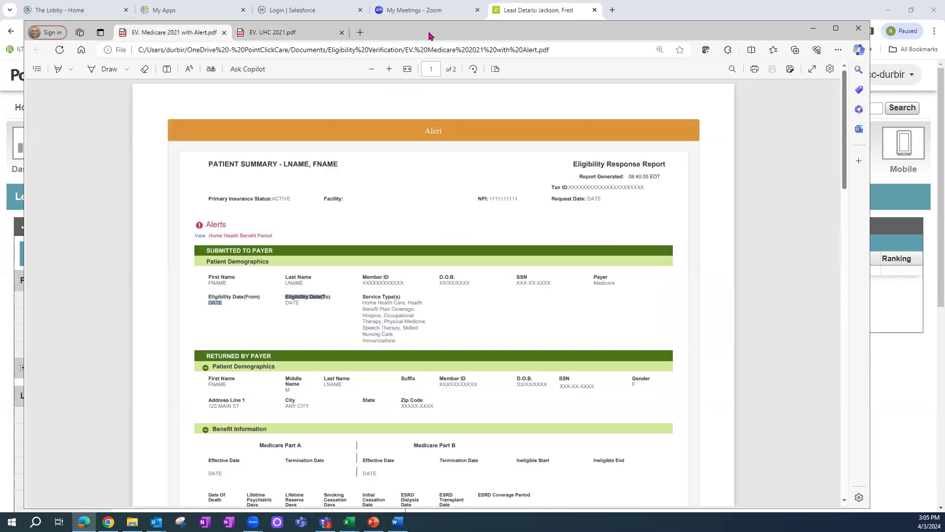
{"action": "key", "text": "alt+Tab"}
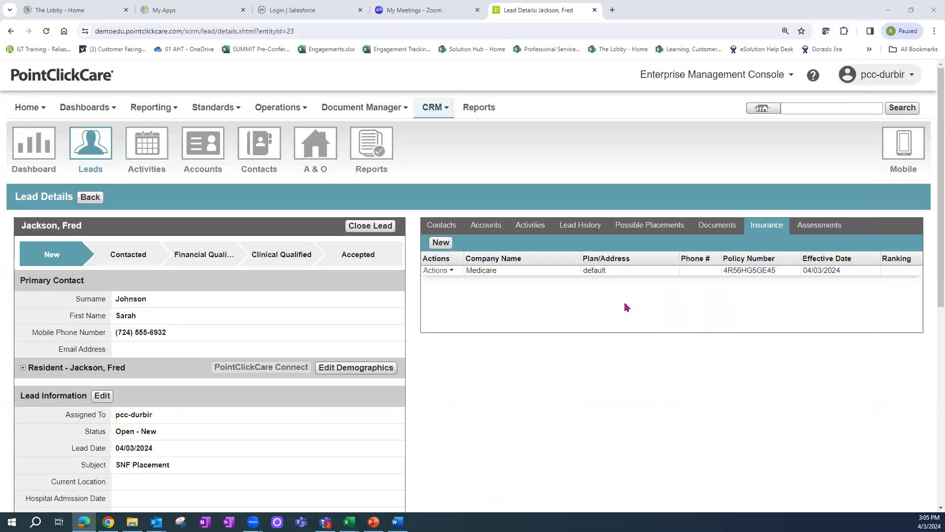
Step: Create a Medicare Secondary Payer Questionnaire assessment of type Admission for the lead, dated 4/3/2024
{"action": "left_click", "coordinate": [445, 271]}
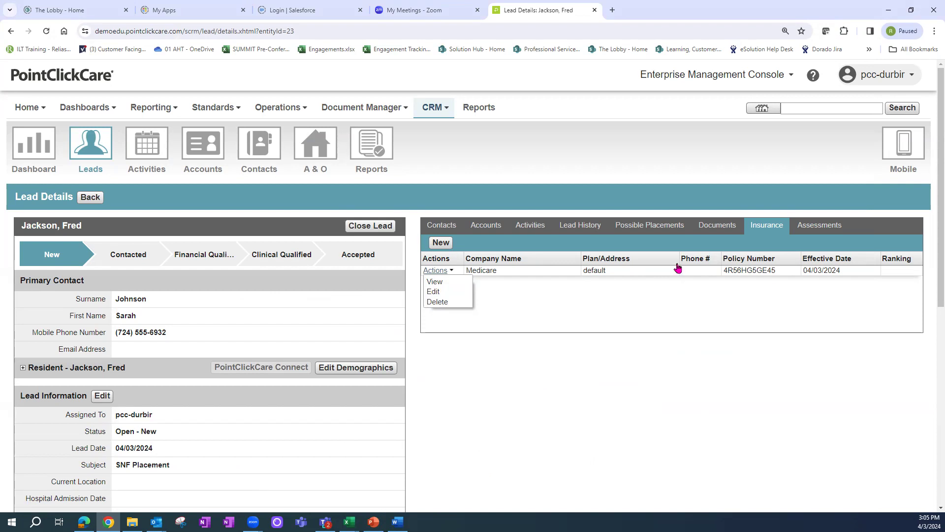
{"action": "left_click", "coordinate": [816, 226]}
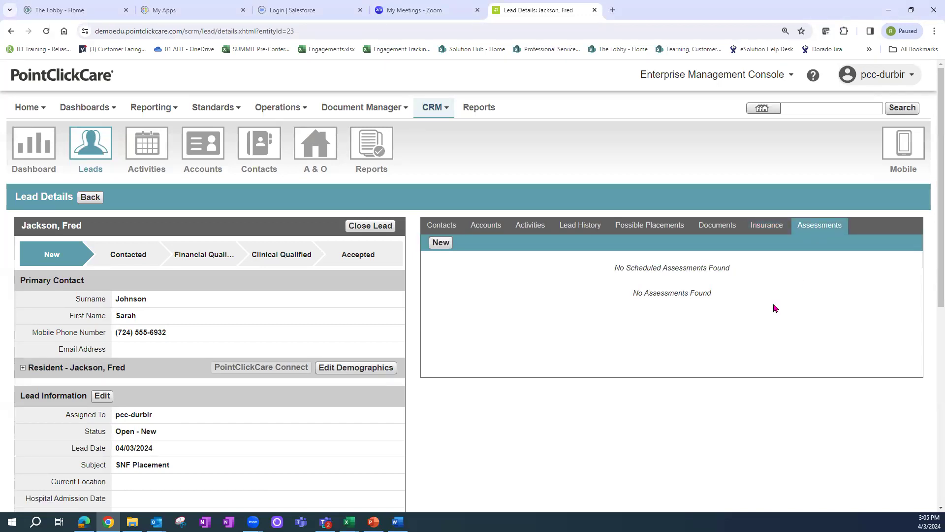
{"action": "left_click", "coordinate": [441, 243]}
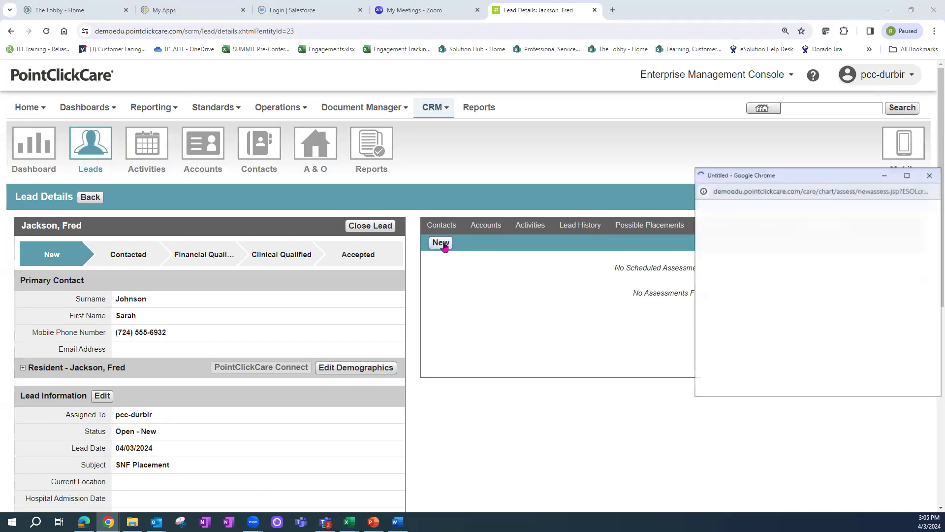
{"action": "left_click", "coordinate": [779, 299]}
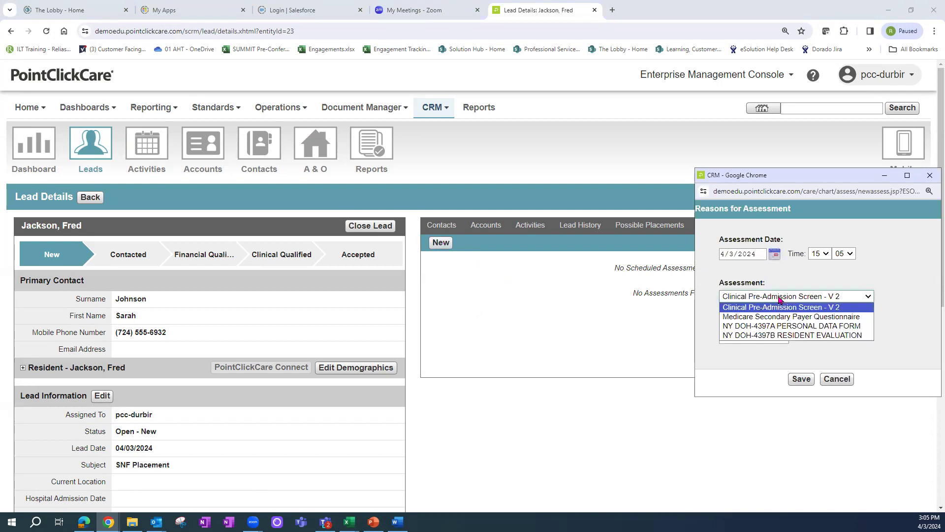
{"action": "left_click", "coordinate": [775, 318]}
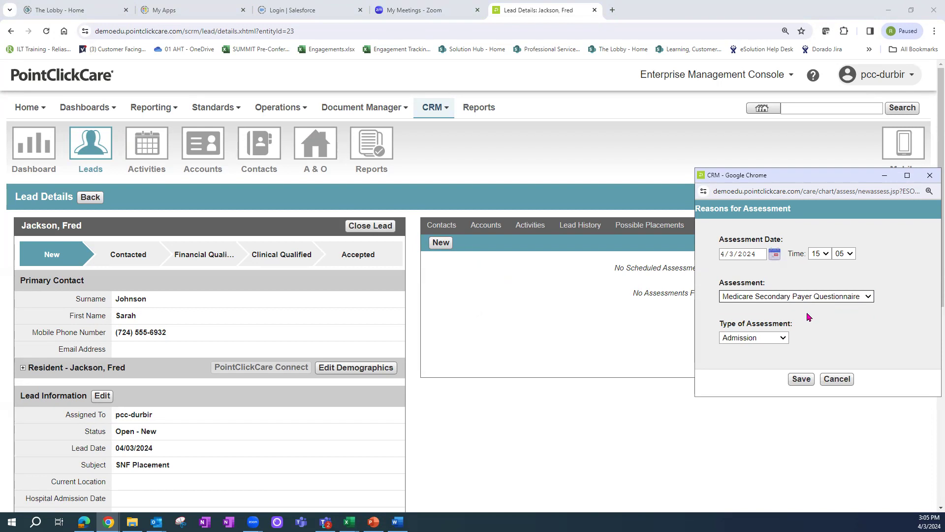
{"action": "left_click", "coordinate": [802, 379]}
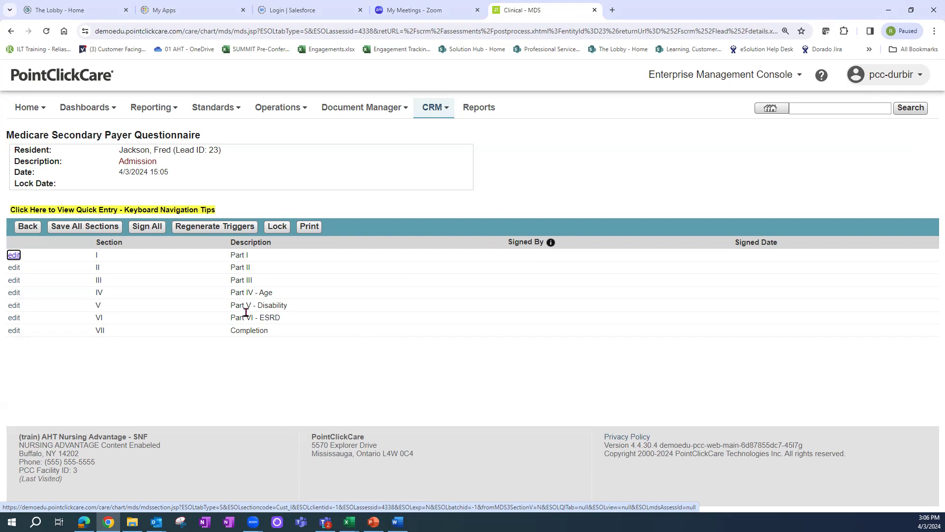
Step: Answer No to the Black Lung, government program, DVA and work-related injury questions in Part I, and save it, continuing to Part II
{"action": "left_click", "coordinate": [14, 255]}
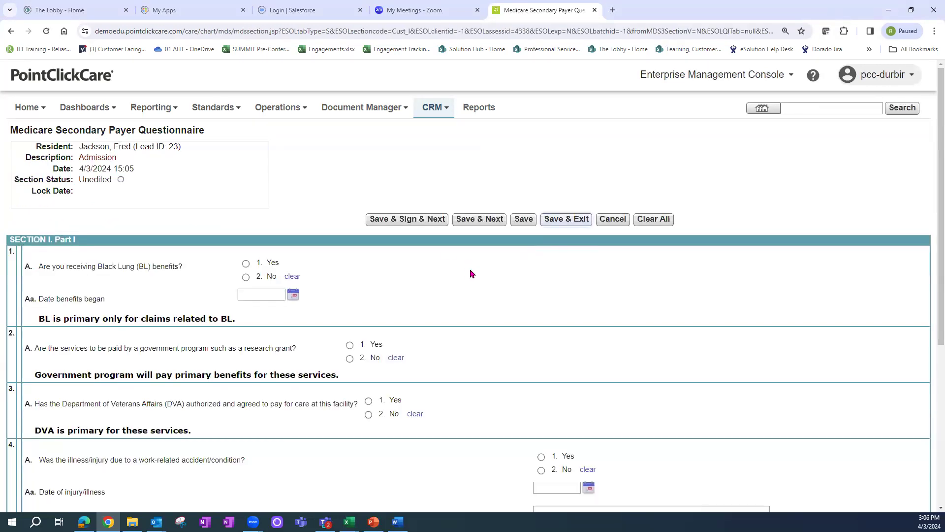
{"action": "scroll", "coordinate": [932, 168], "scroll_direction": "down", "scroll_amount": 1}
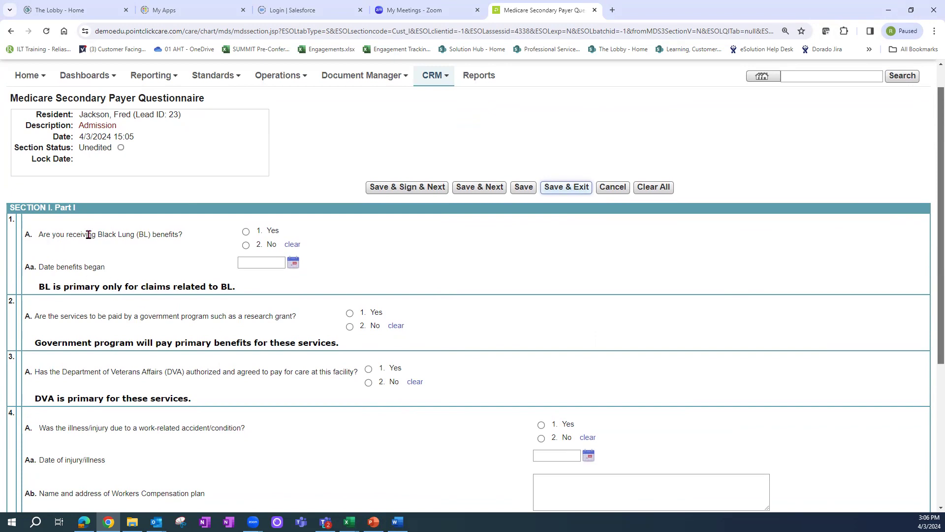
{"action": "left_click", "coordinate": [246, 245]}
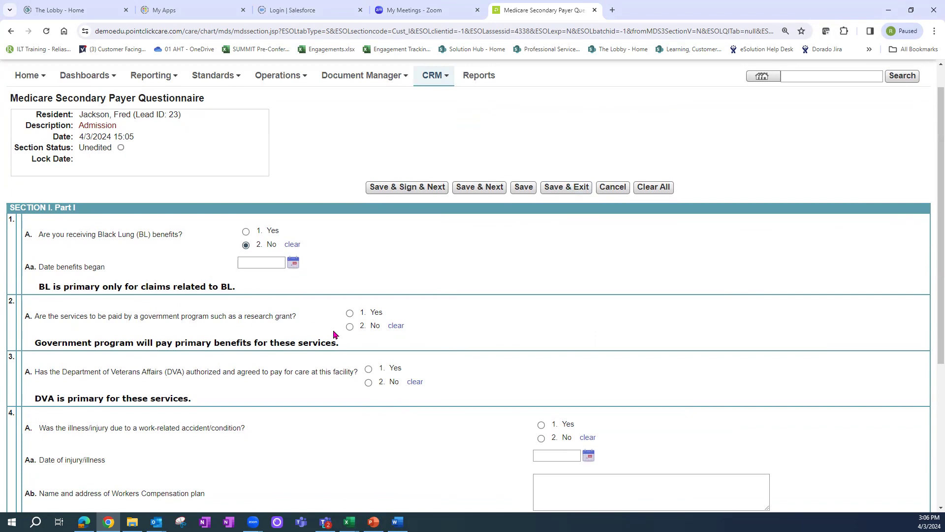
{"action": "left_click", "coordinate": [350, 327]}
{"action": "scroll", "coordinate": [932, 276], "scroll_direction": "down", "scroll_amount": 1}
{"action": "scroll", "coordinate": [932, 276], "scroll_direction": "down", "scroll_amount": 2}
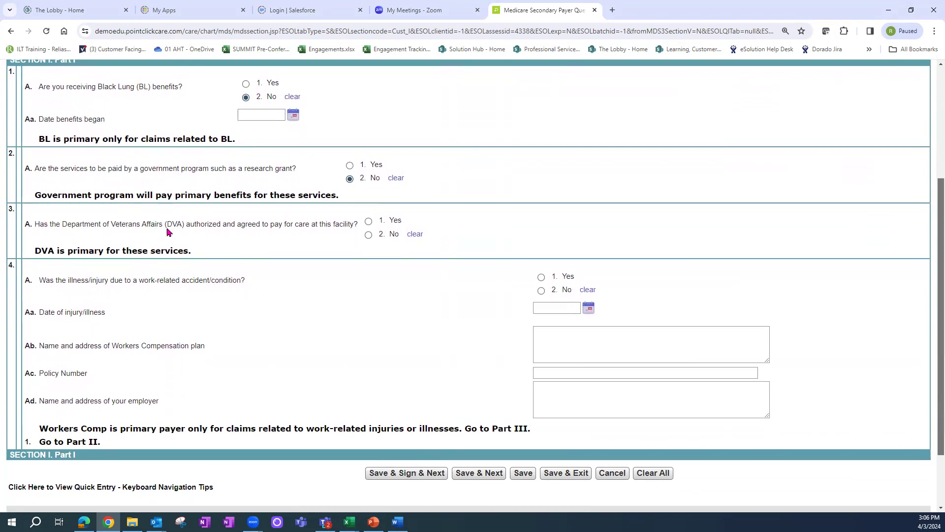
{"action": "left_click", "coordinate": [368, 236]}
{"action": "left_click", "coordinate": [541, 290]}
{"action": "scroll", "coordinate": [932, 284], "scroll_direction": "down", "scroll_amount": 1}
{"action": "scroll", "coordinate": [932, 284], "scroll_direction": "down", "scroll_amount": 1}
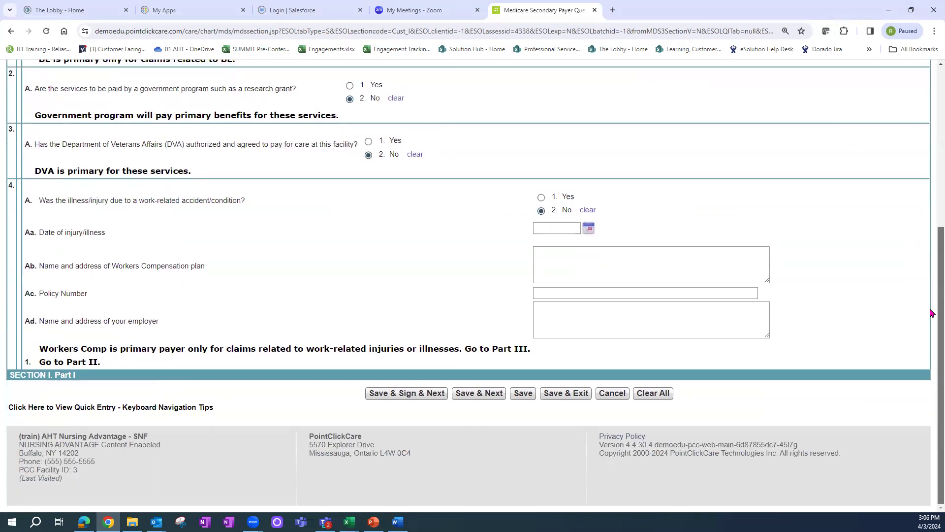
{"action": "left_click", "coordinate": [491, 396]}
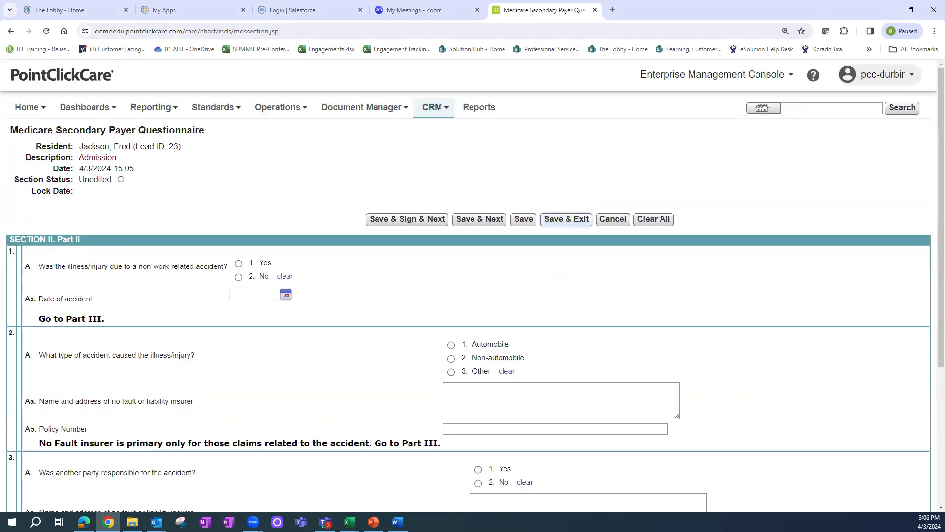
Step: Answer No to the non-work-related accident question in Part II, save and exit the section, and return to the lead
{"action": "scroll", "coordinate": [930, 226], "scroll_direction": "down", "scroll_amount": 2}
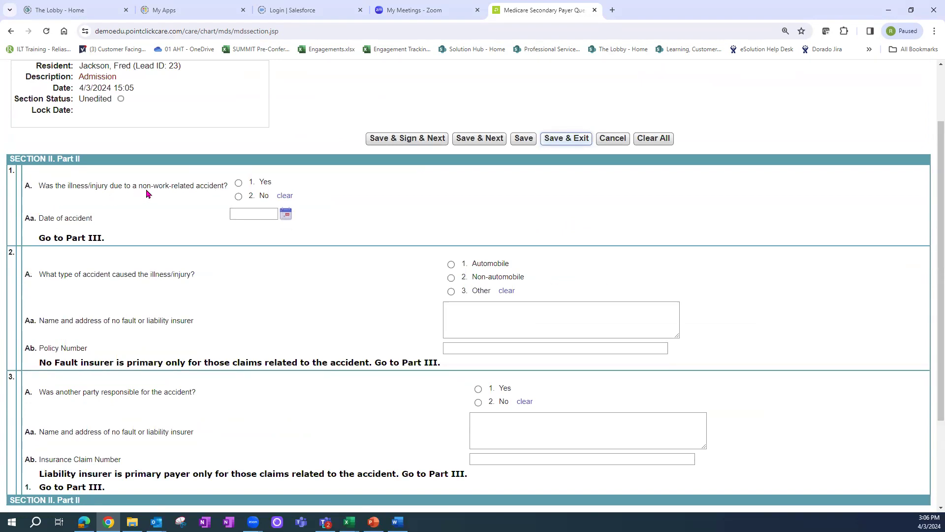
{"action": "left_click", "coordinate": [238, 196]}
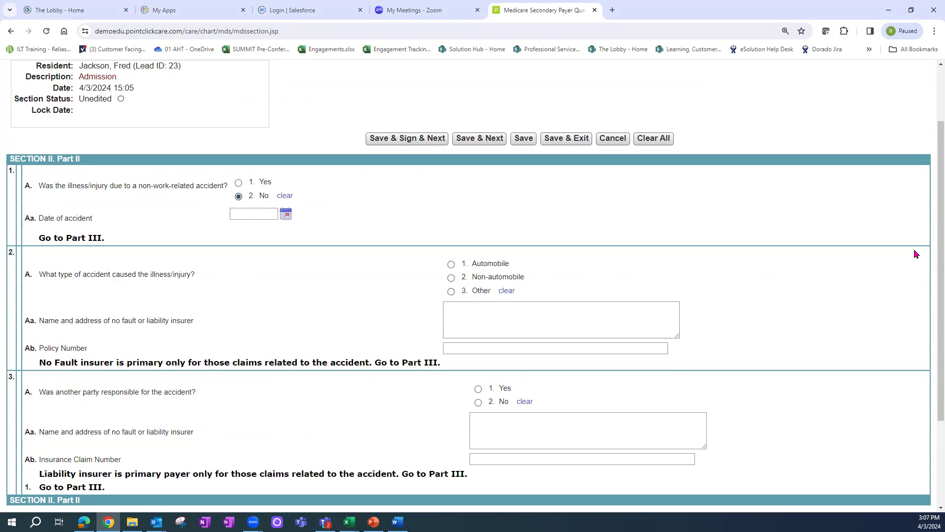
{"action": "scroll", "coordinate": [932, 271], "scroll_direction": "down", "scroll_amount": 3}
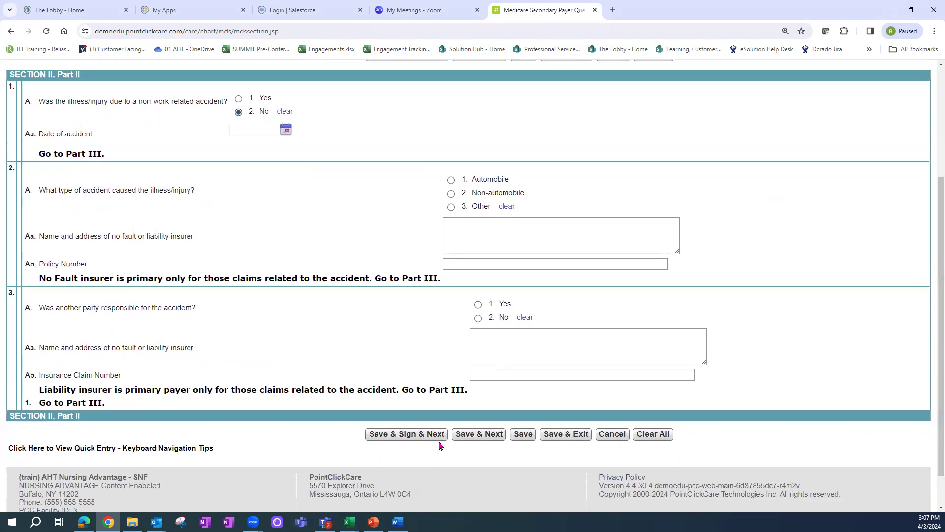
{"action": "left_click", "coordinate": [567, 435]}
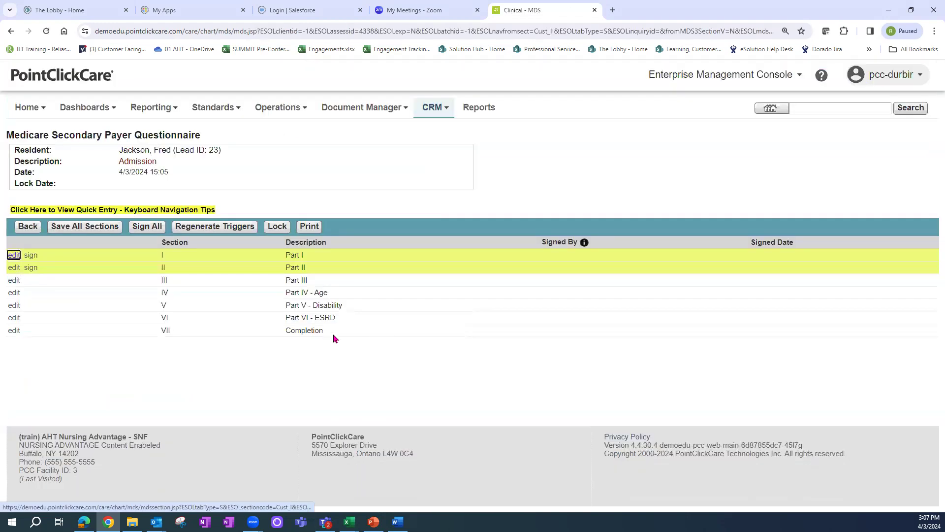
{"action": "left_click", "coordinate": [28, 227]}
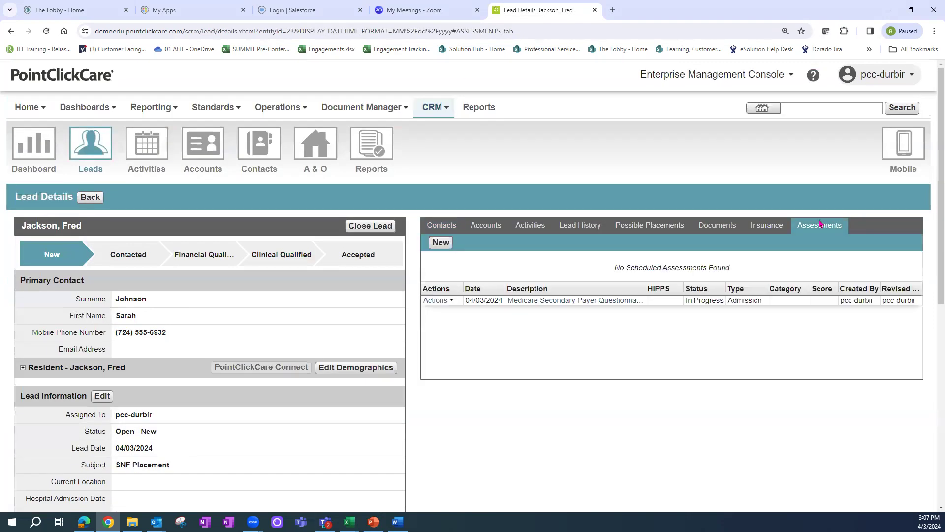
Step: Check the questionnaire's status and the actions available for it in the lead's assessment list
{"action": "left_click_drag", "start_coordinate": [687, 300], "coordinate": [729, 298]}
{"action": "left_click", "coordinate": [440, 302]}
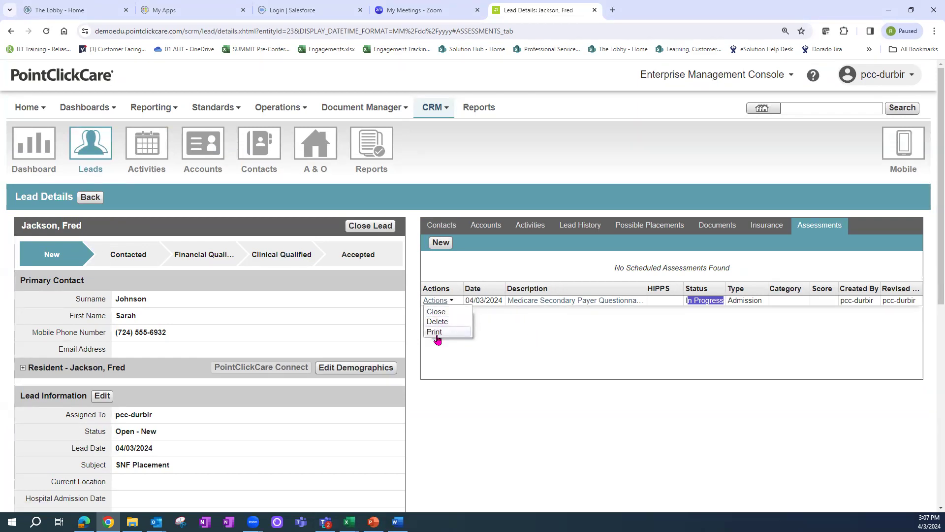
{"action": "left_click", "coordinate": [548, 316]}
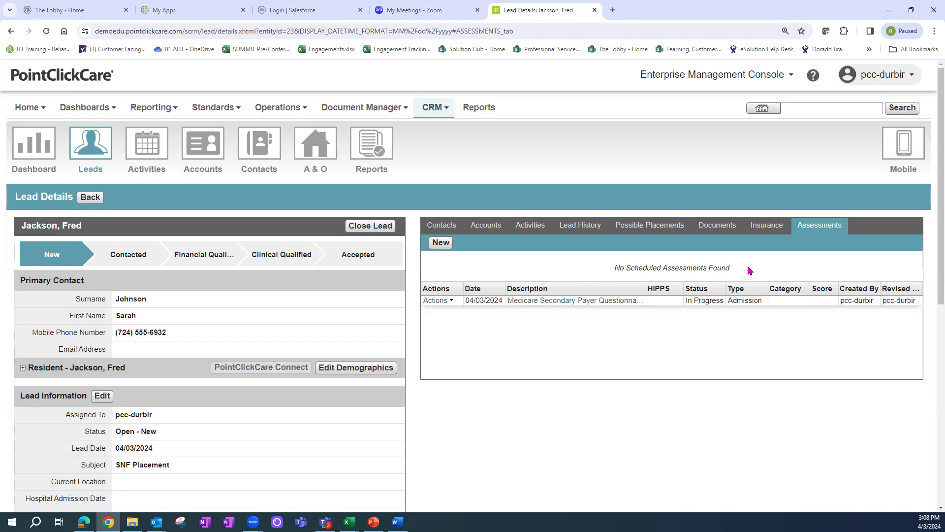
Step: View the lead's contacts, reopen the questionnaire to review its sections, and look at the new assessment form without saving one
{"action": "left_click", "coordinate": [452, 226]}
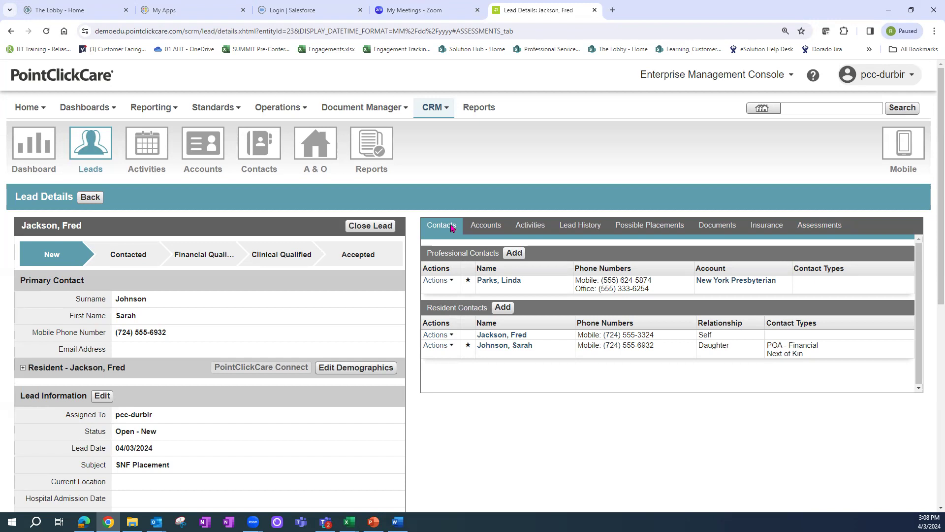
{"action": "left_click", "coordinate": [832, 226]}
{"action": "left_click", "coordinate": [576, 302]}
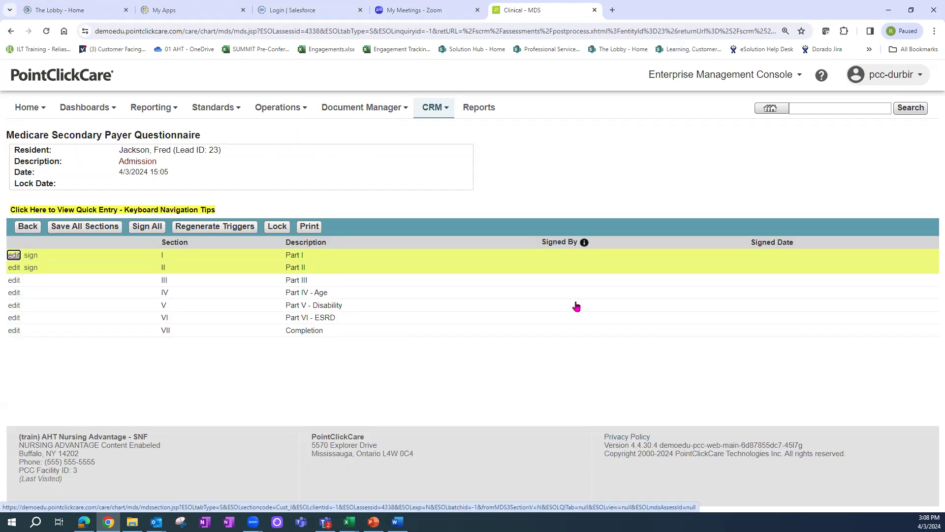
{"action": "left_click", "coordinate": [24, 227]}
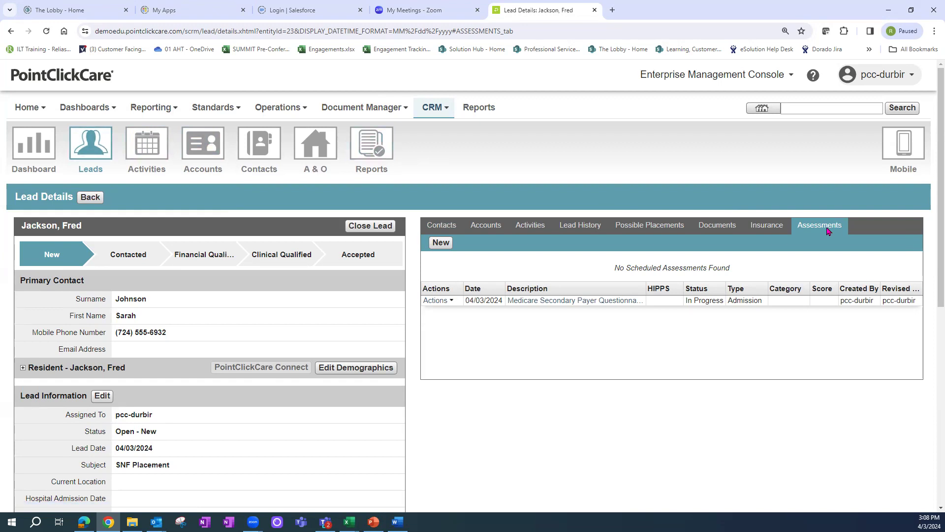
{"action": "left_click", "coordinate": [446, 246]}
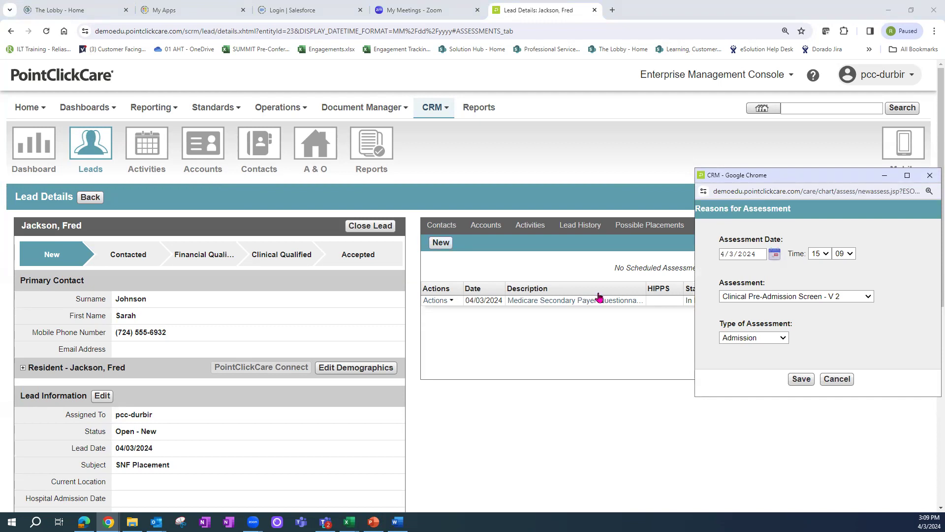
{"action": "left_click", "coordinate": [849, 383]}
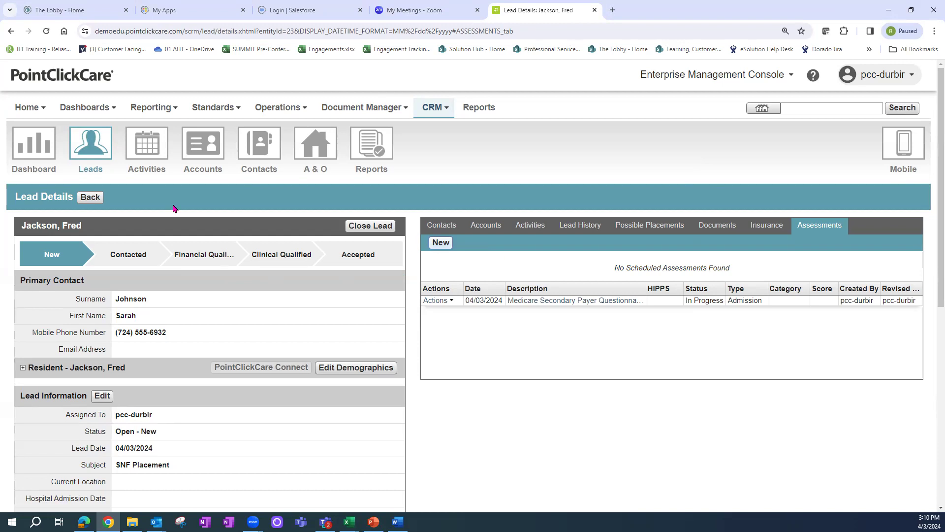
Step: Open the lead's First Tour activity on Friday, April 5 at 14:00 for editing from the activities calendar
{"action": "left_click", "coordinate": [147, 156]}
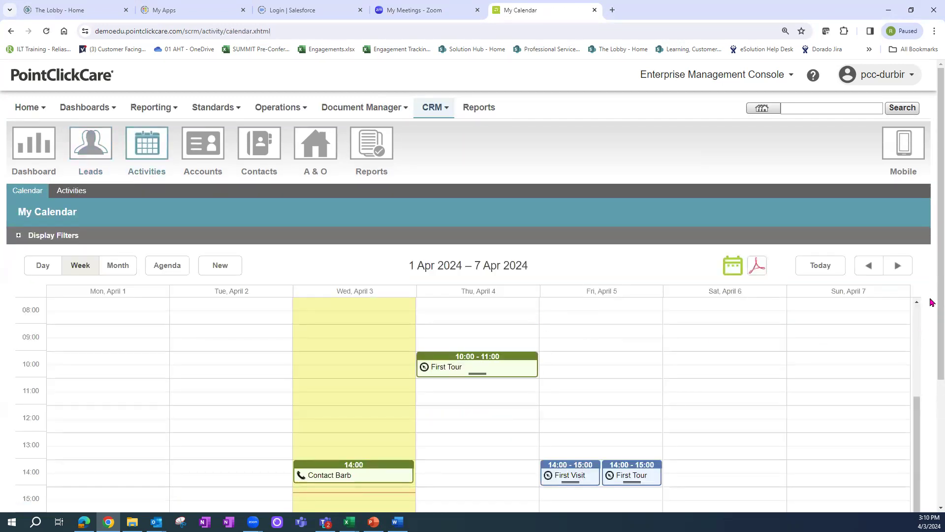
{"action": "scroll", "coordinate": [932, 346], "scroll_direction": "down", "scroll_amount": 3}
{"action": "left_click_drag", "start_coordinate": [932, 347], "coordinate": [928, 358]}
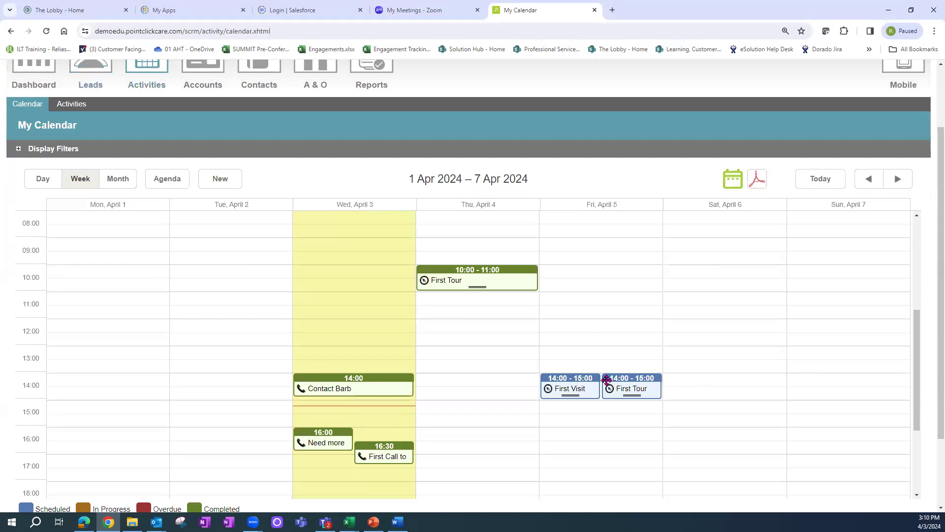
{"action": "mouse_move", "coordinate": [610, 389]}
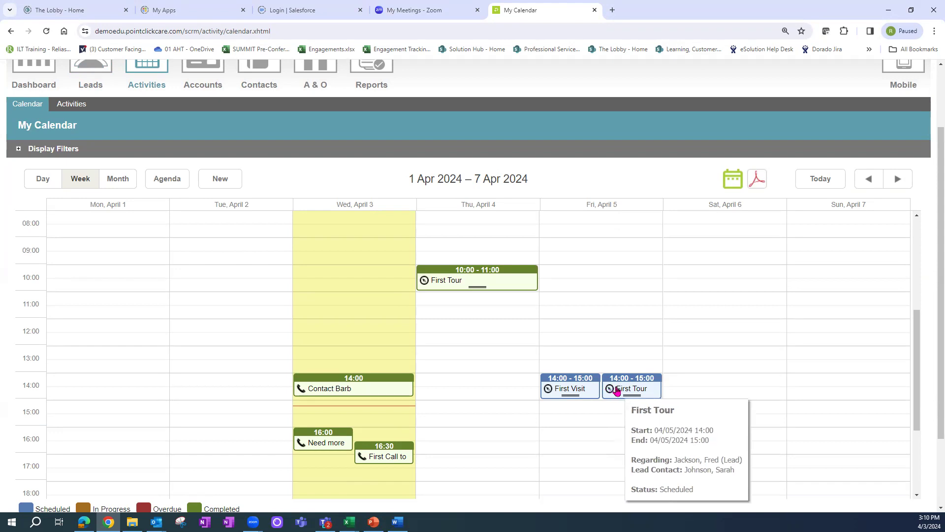
{"action": "left_click", "coordinate": [622, 392]}
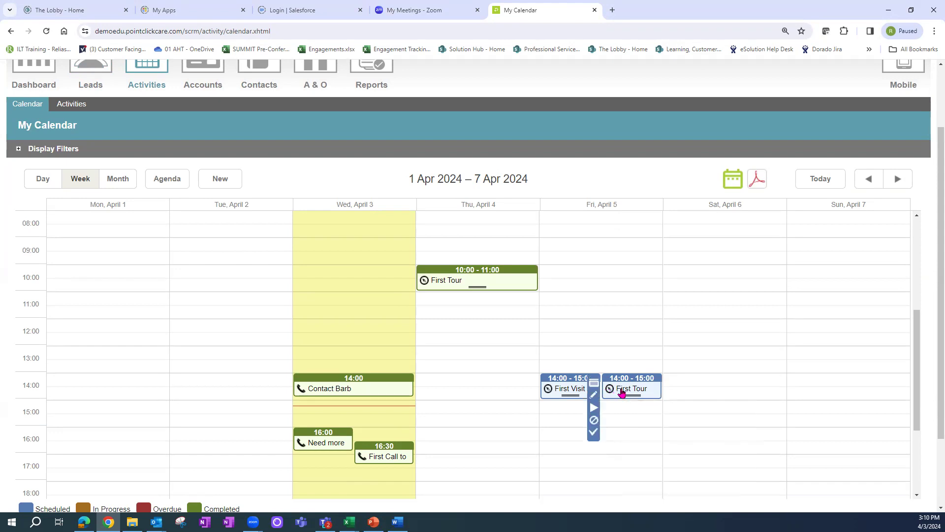
{"action": "left_click", "coordinate": [593, 396]}
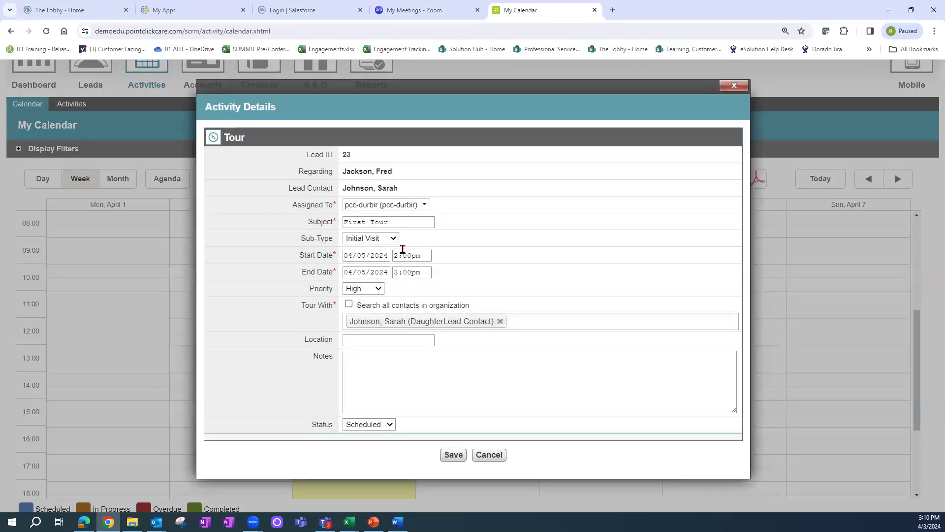
Step: Enter the note "Has a tour at sister location tomorrow." in the First Tour activity
{"action": "left_click", "coordinate": [387, 361]}
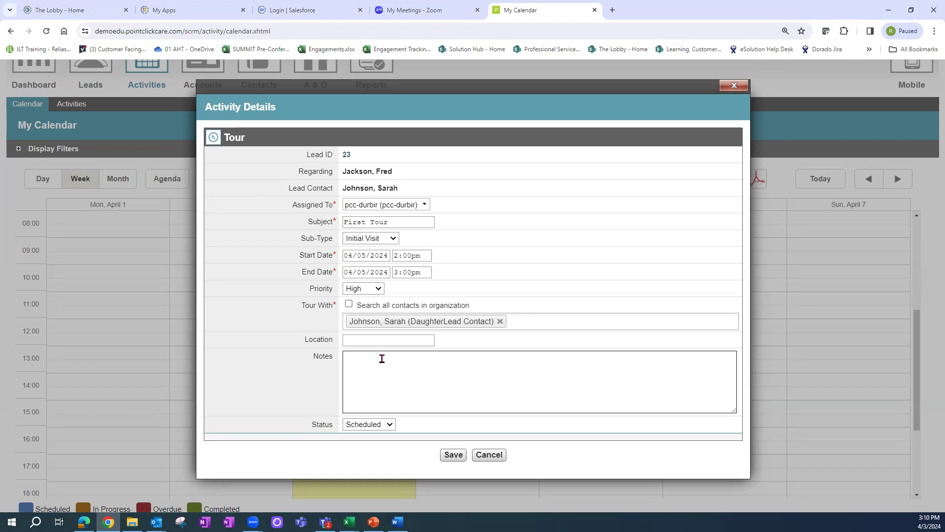
{"action": "left_click", "coordinate": [377, 372]}
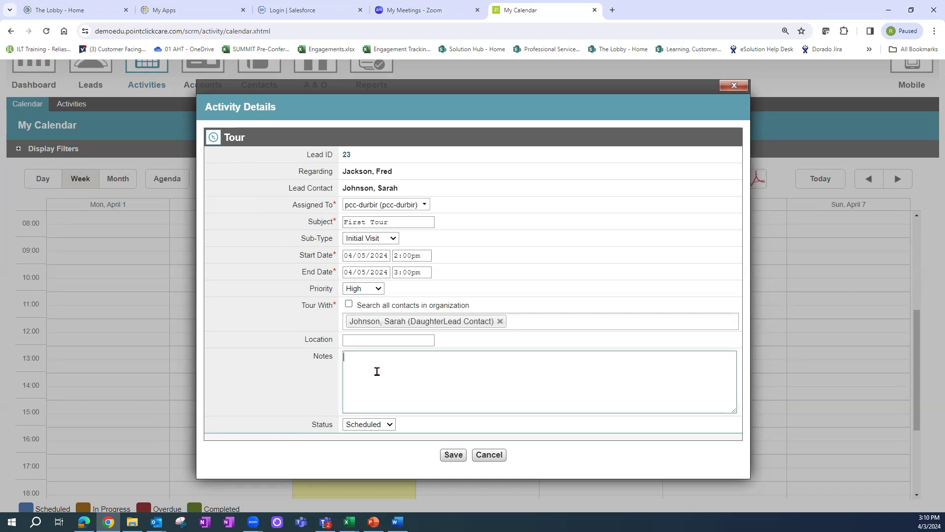
{"action": "type", "text": "has"}
{"action": "type", "text": "Ha"}
{"action": "type", "text": "s a to"}
{"action": "type", "text": "ur at sister locatio"}
{"action": "type", "text": "n tomorrow."}
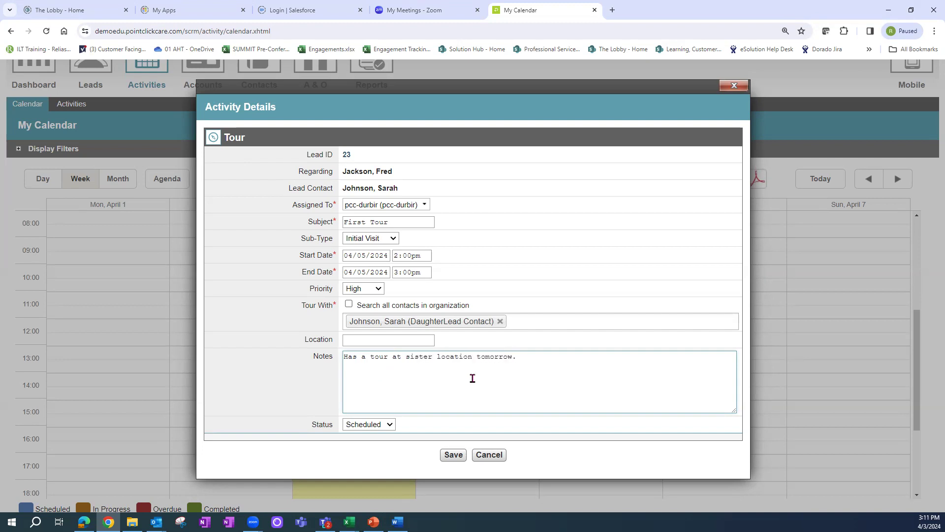
Step: Set the First Tour activity's status to Completed and save it without a follow-up activity
{"action": "left_click", "coordinate": [390, 424]}
{"action": "left_click", "coordinate": [392, 455]}
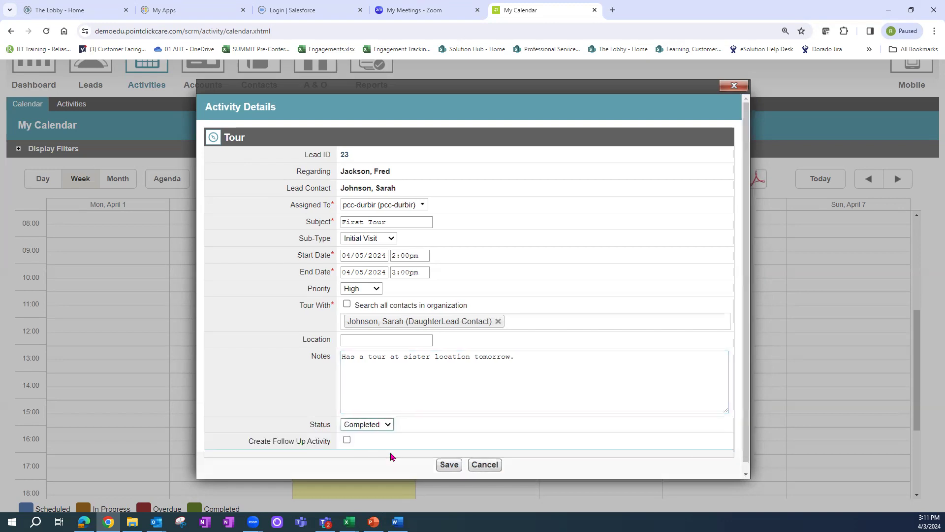
{"action": "left_click", "coordinate": [450, 465]}
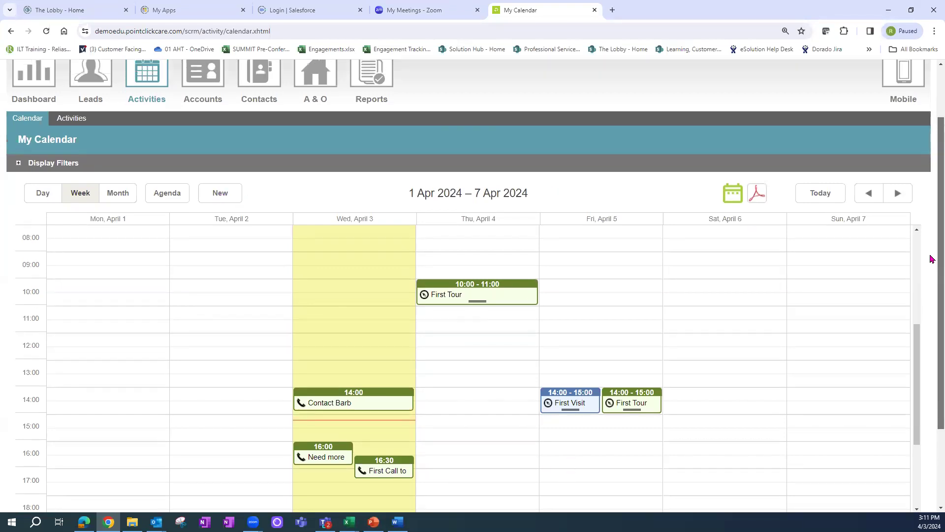
Step: Open the third lead in the list of leads from the last 30 days and show its possible placements
{"action": "scroll", "coordinate": [930, 258], "scroll_direction": "up", "scroll_amount": 2}
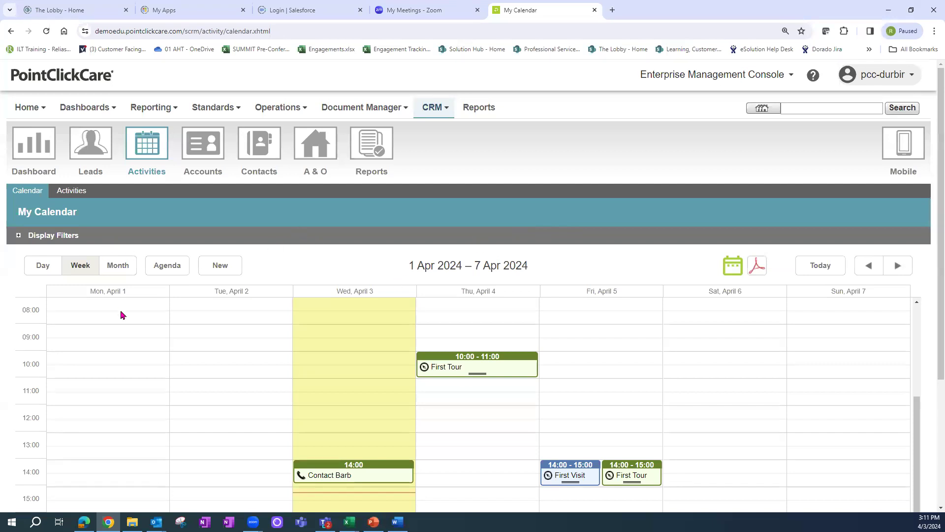
{"action": "left_click", "coordinate": [94, 151]}
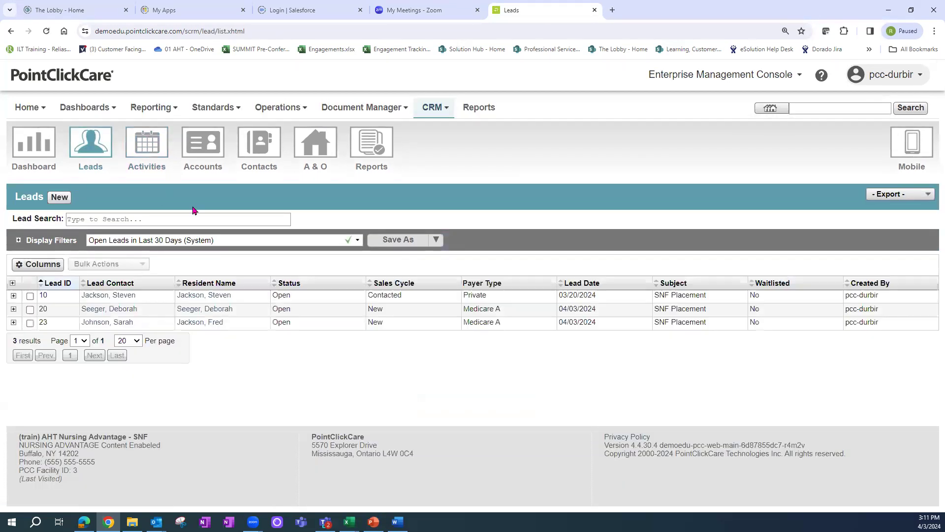
{"action": "left_click", "coordinate": [209, 325]}
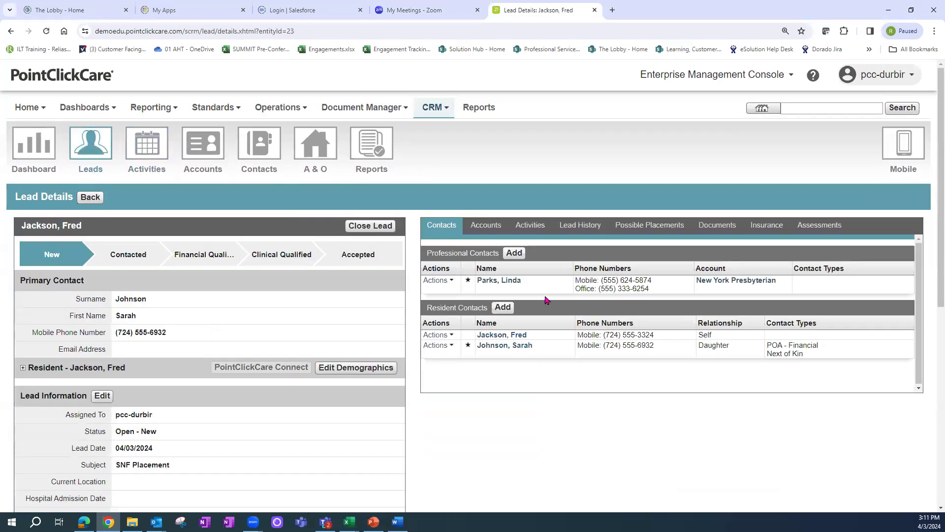
{"action": "left_click", "coordinate": [647, 230]}
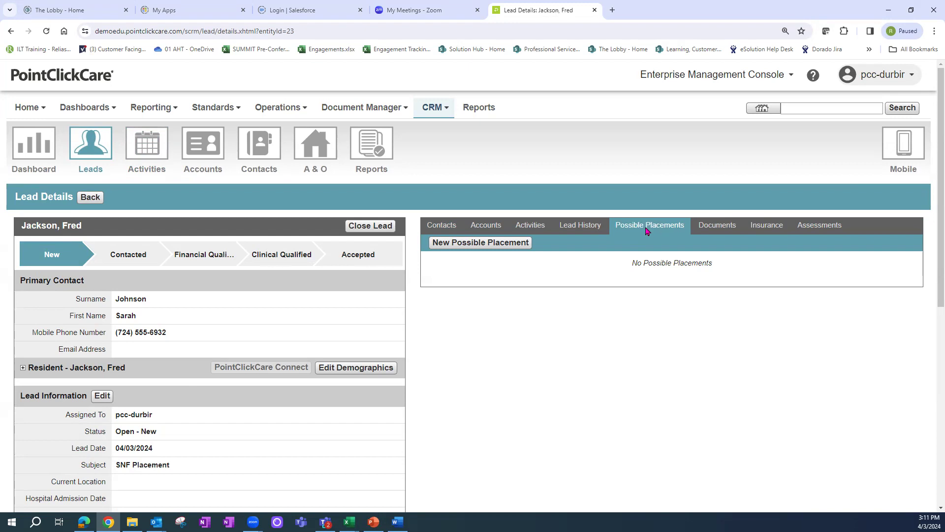
Step: Start a new possible placement and search for available beds only at the (train) AHT Nursing Advantage - SNF facility
{"action": "left_click", "coordinate": [486, 248]}
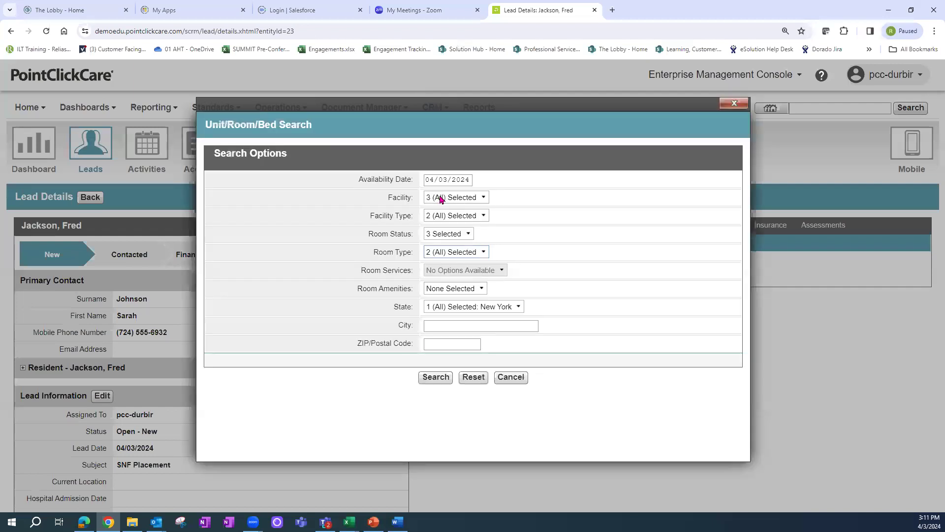
{"action": "left_click", "coordinate": [466, 199]}
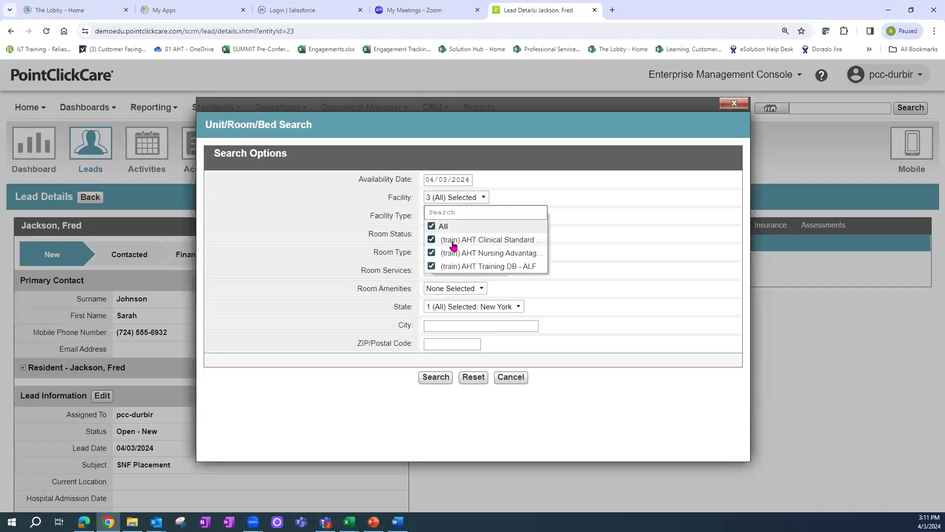
{"action": "left_click", "coordinate": [433, 225]}
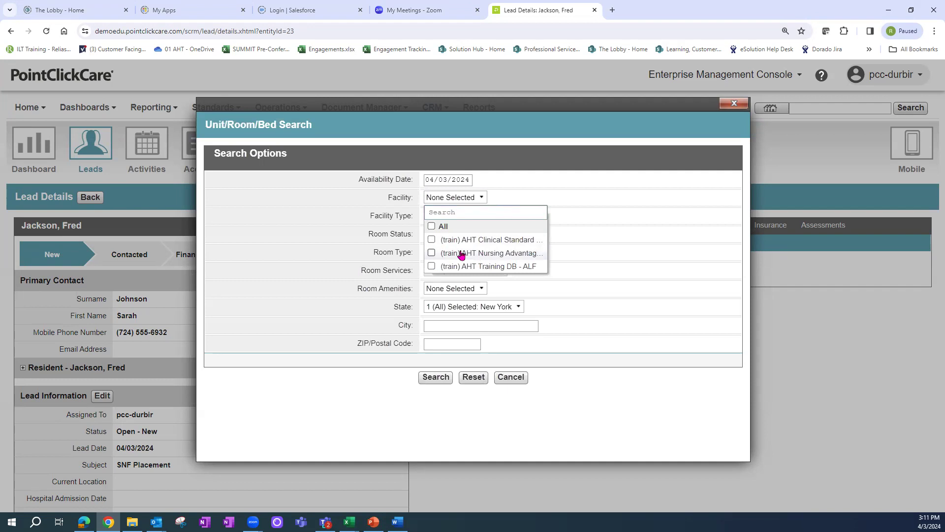
{"action": "left_click", "coordinate": [432, 253]}
{"action": "left_click", "coordinate": [435, 377]}
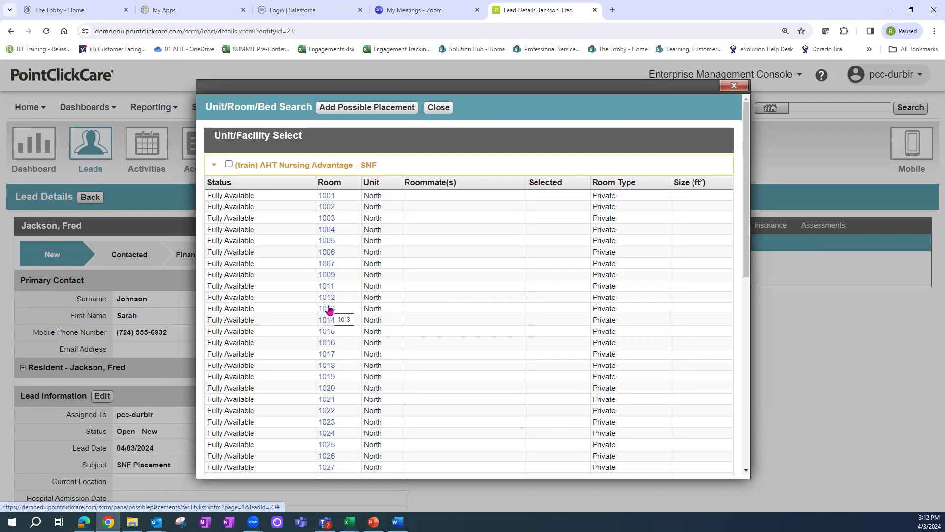
Step: Select Bed A in room 1009 of the North unit and add it to the lead as a possible placement
{"action": "left_click", "coordinate": [326, 277]}
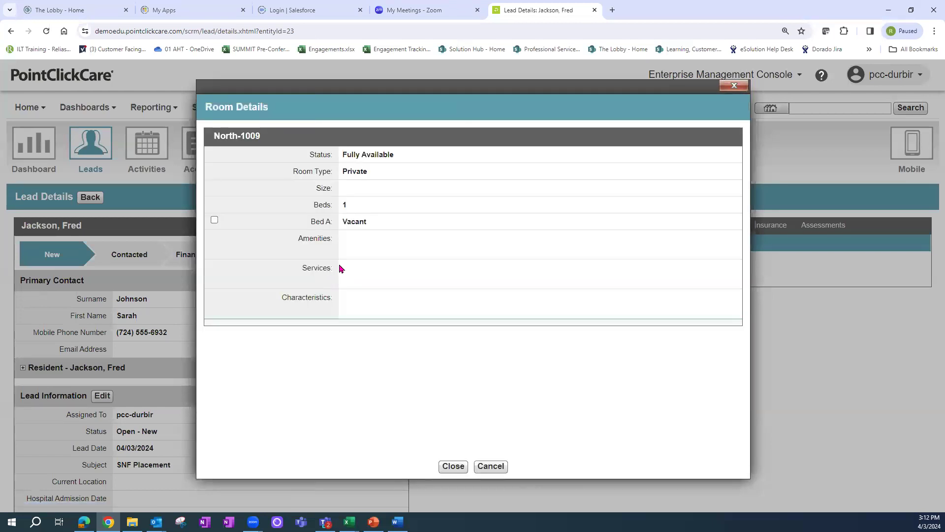
{"action": "left_click", "coordinate": [214, 220]}
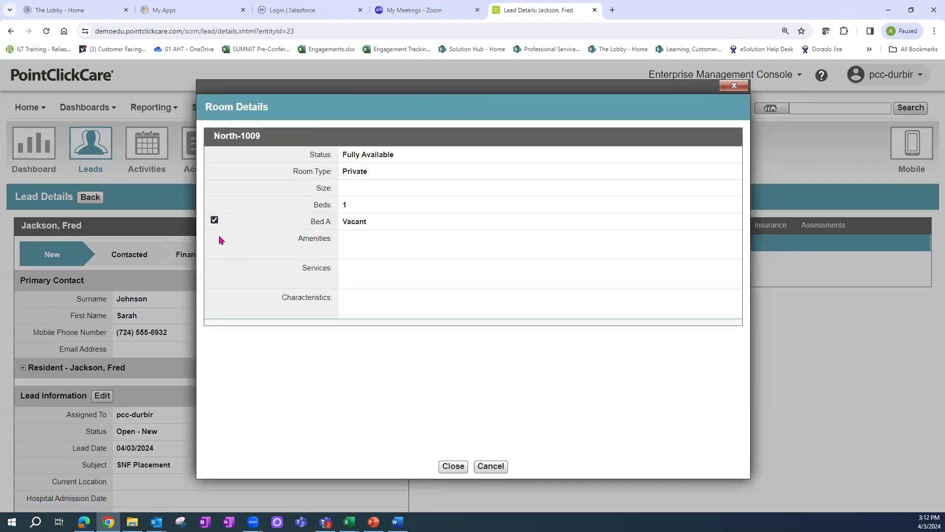
{"action": "left_click", "coordinate": [454, 467]}
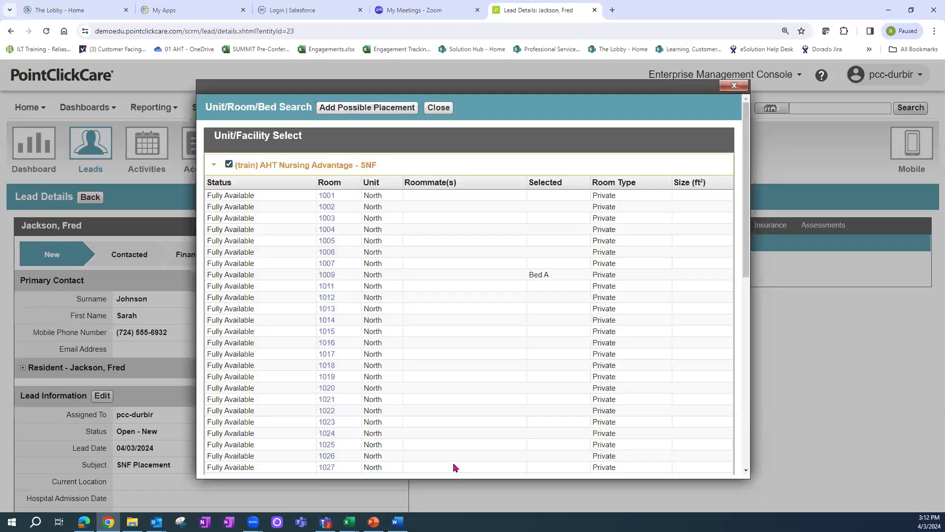
{"action": "left_click", "coordinate": [336, 111]}
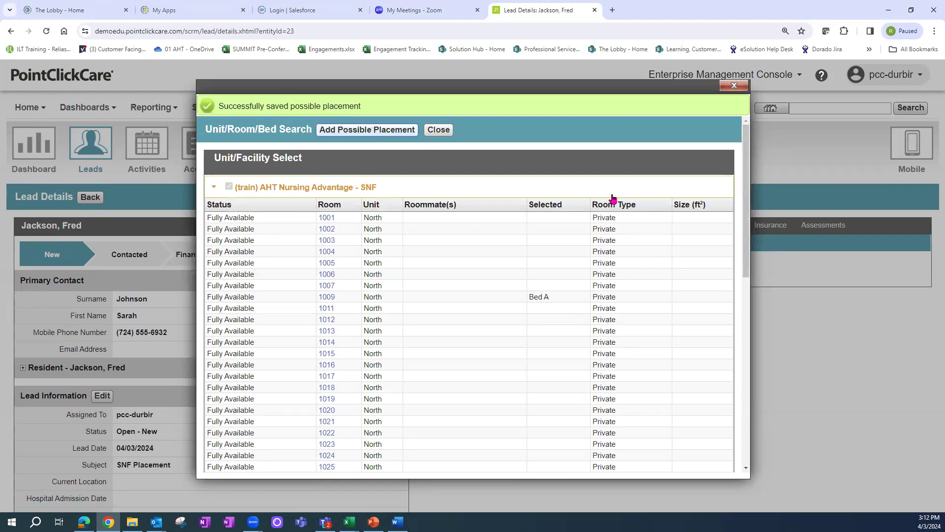
{"action": "left_click", "coordinate": [733, 86]}
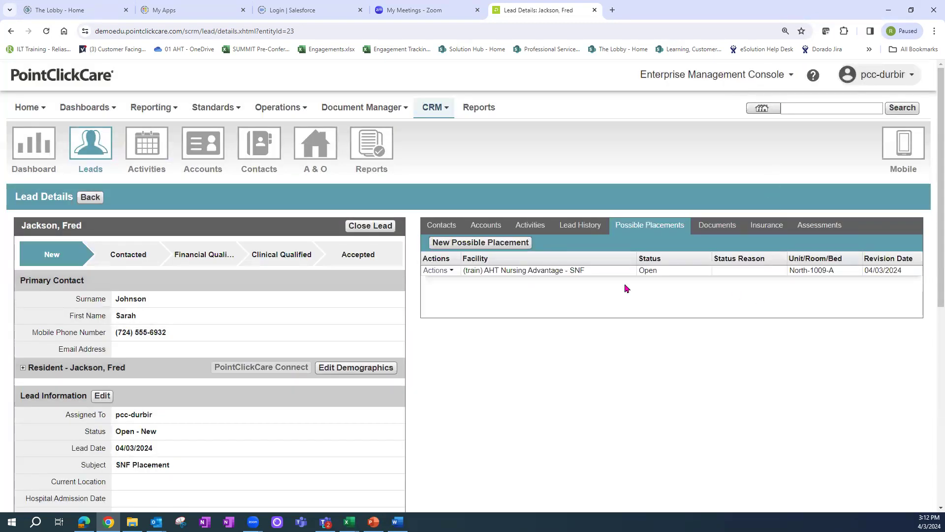
Step: Start another possible placement and search for available beds only at the (train) AHT Clinical Standard Content - SNF facility
{"action": "left_click", "coordinate": [477, 247]}
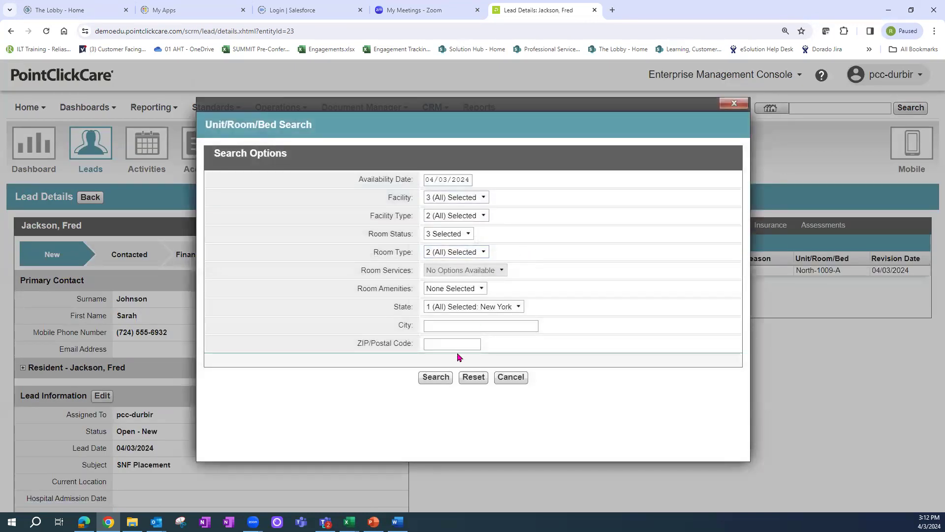
{"action": "left_click", "coordinate": [482, 198]}
{"action": "left_click", "coordinate": [432, 253]}
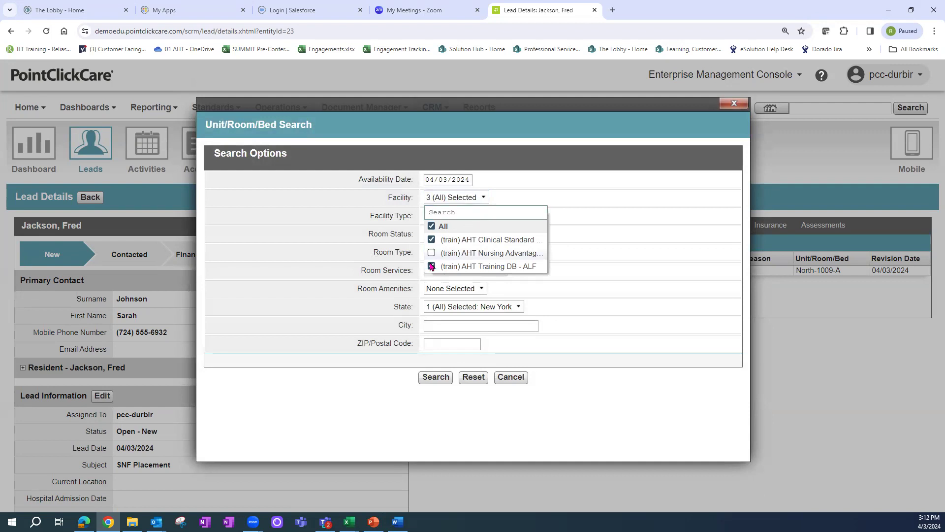
{"action": "left_click", "coordinate": [432, 266]}
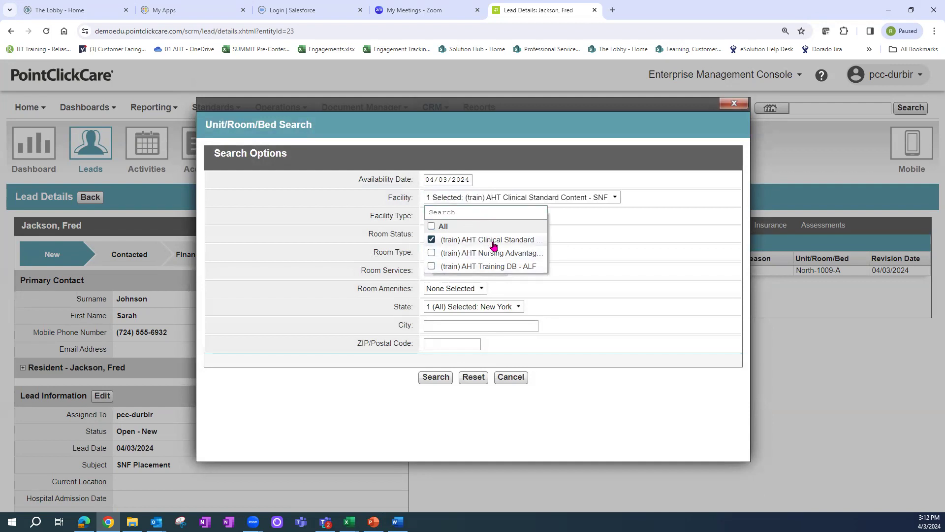
{"action": "left_click", "coordinate": [444, 378]}
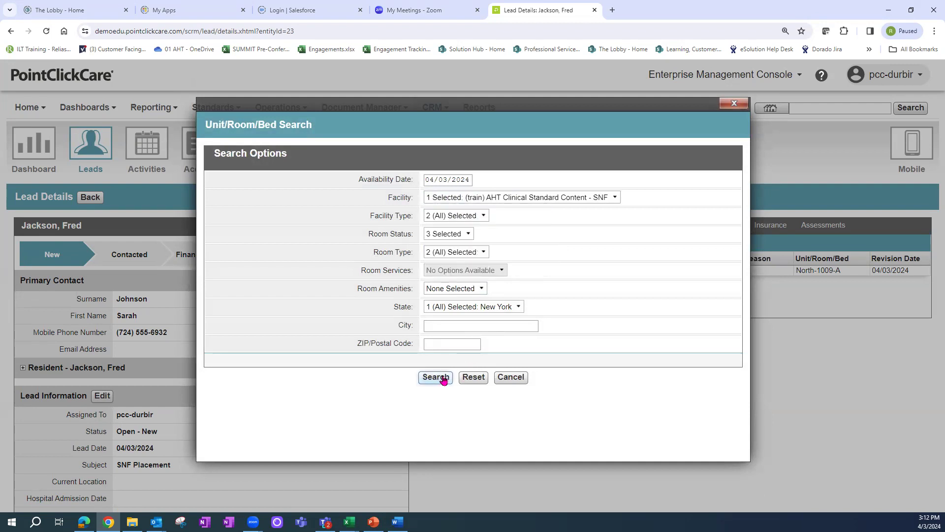
{"action": "left_click", "coordinate": [443, 378]}
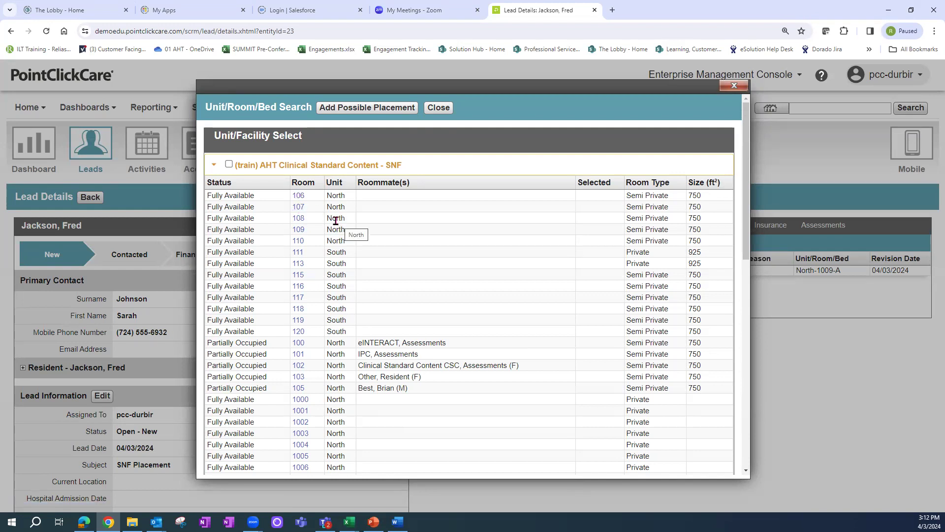
Step: Add the whole (train) AHT Clinical Standard Content - SNF facility as a possible placement, without choosing a room, and return to the lead
{"action": "left_click", "coordinate": [229, 164]}
{"action": "left_click", "coordinate": [350, 108]}
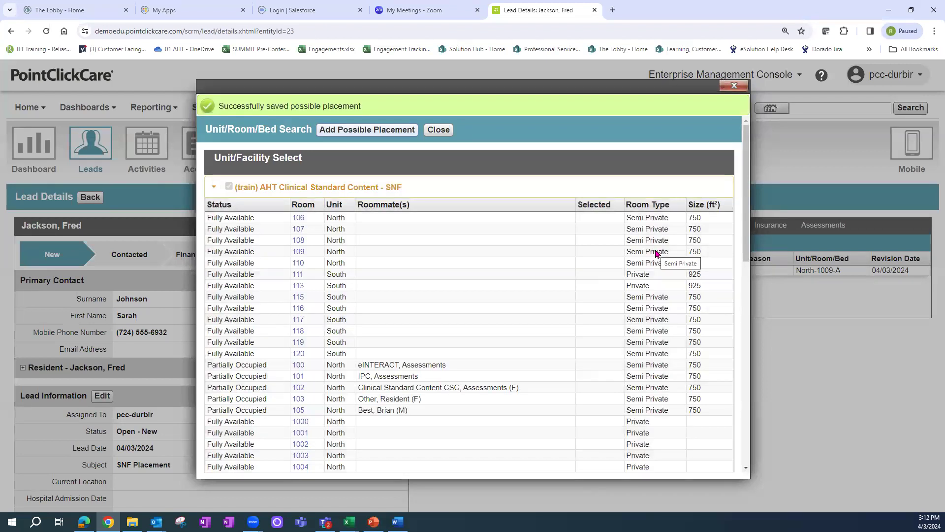
{"action": "left_click", "coordinate": [733, 86]}
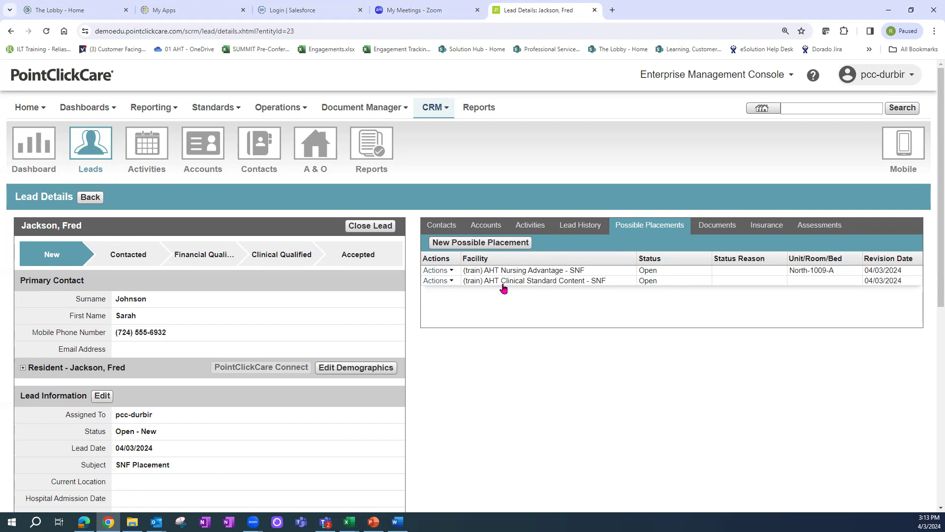
Step: Try the Lost status in the lead's closing form and discard the unsaved changes
{"action": "left_click", "coordinate": [371, 227]}
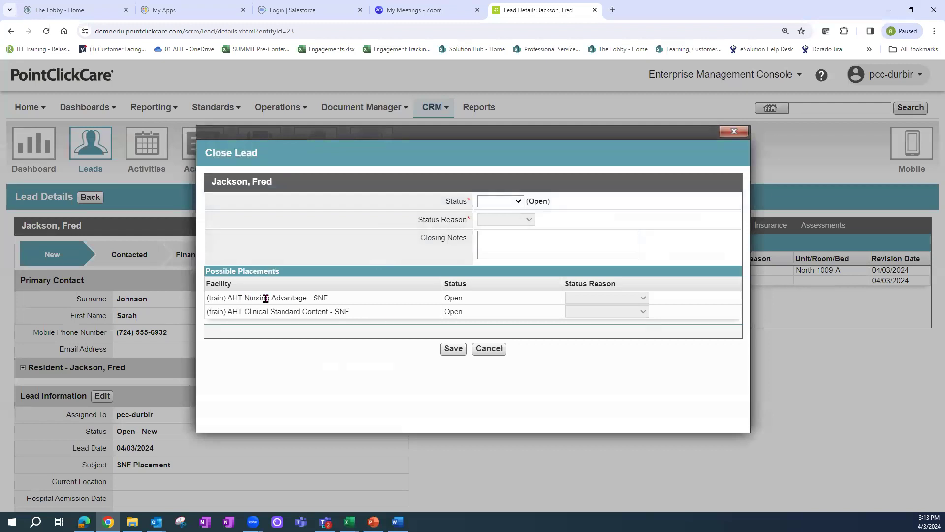
{"action": "left_click_drag", "start_coordinate": [250, 297], "coordinate": [319, 299]}
{"action": "left_click", "coordinate": [332, 308]}
{"action": "left_click", "coordinate": [520, 202]}
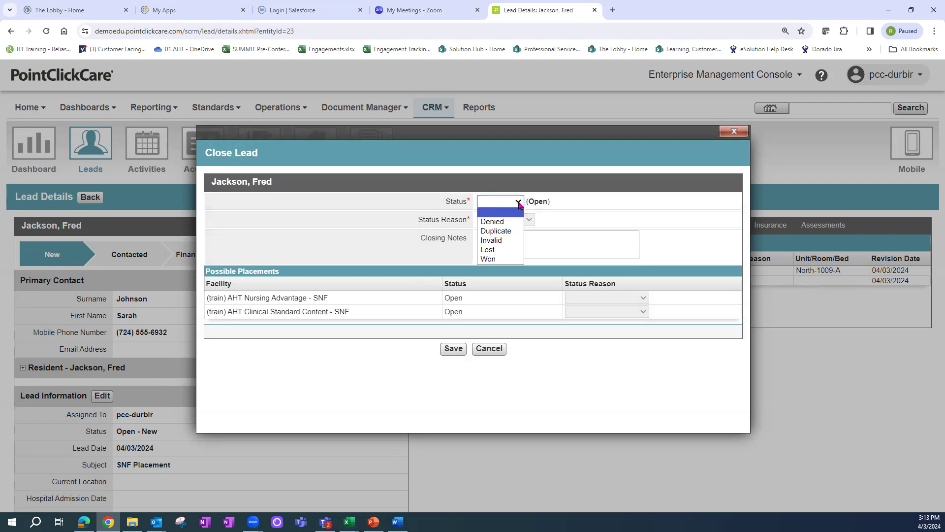
{"action": "left_click", "coordinate": [493, 251]}
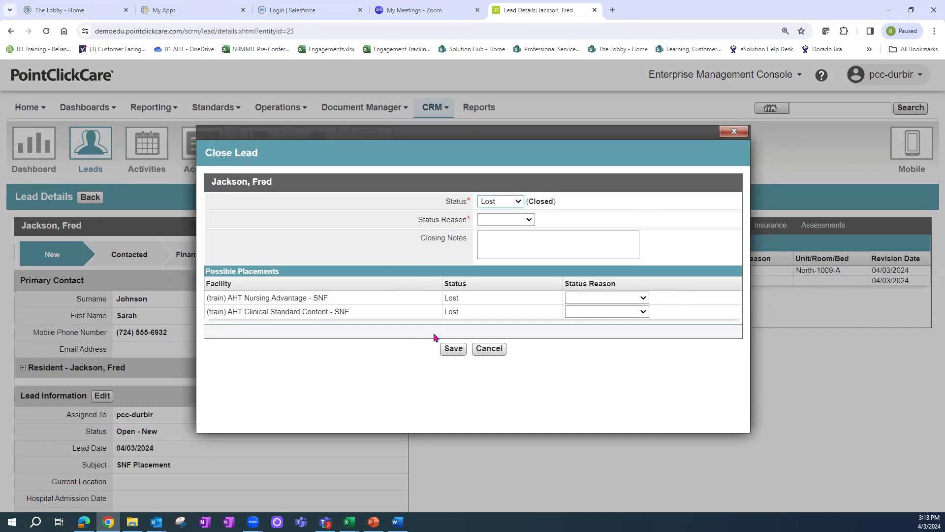
{"action": "left_click", "coordinate": [490, 348]}
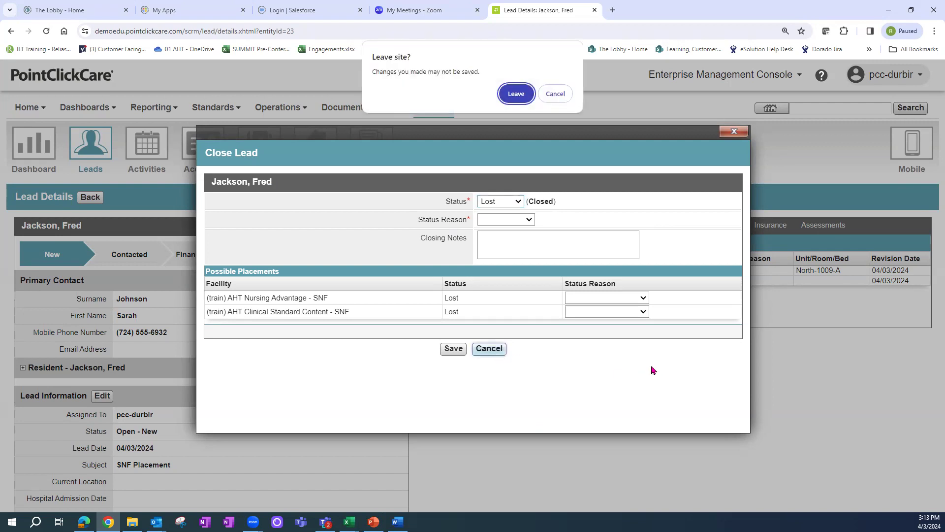
{"action": "left_click", "coordinate": [515, 95]}
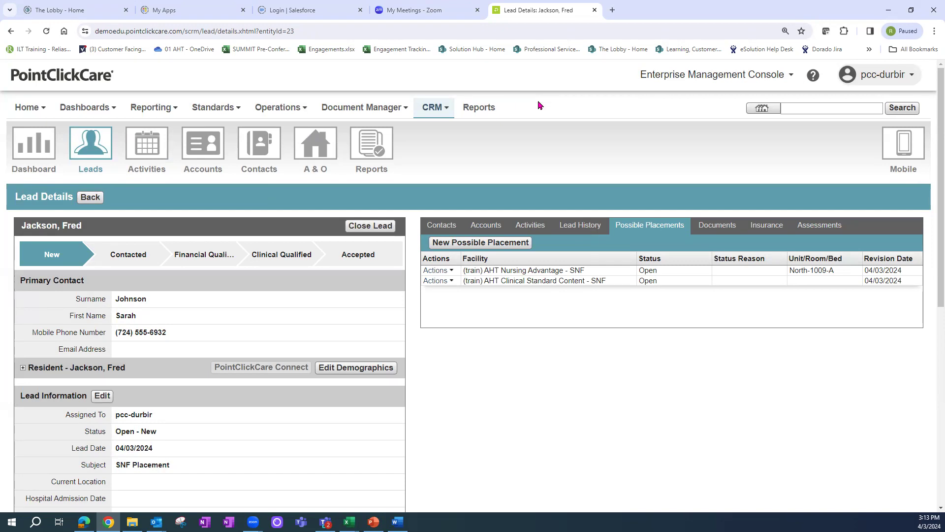
Step: Delete the lead's possible placement at (train) AHT Nursing Advantage - SNF
{"action": "left_click", "coordinate": [442, 272]}
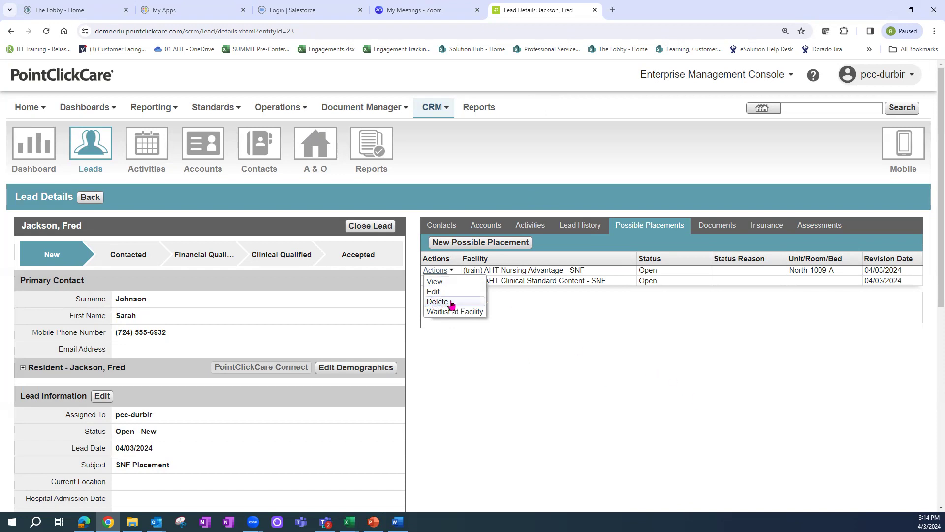
{"action": "left_click", "coordinate": [451, 302]}
{"action": "left_click", "coordinate": [518, 95]}
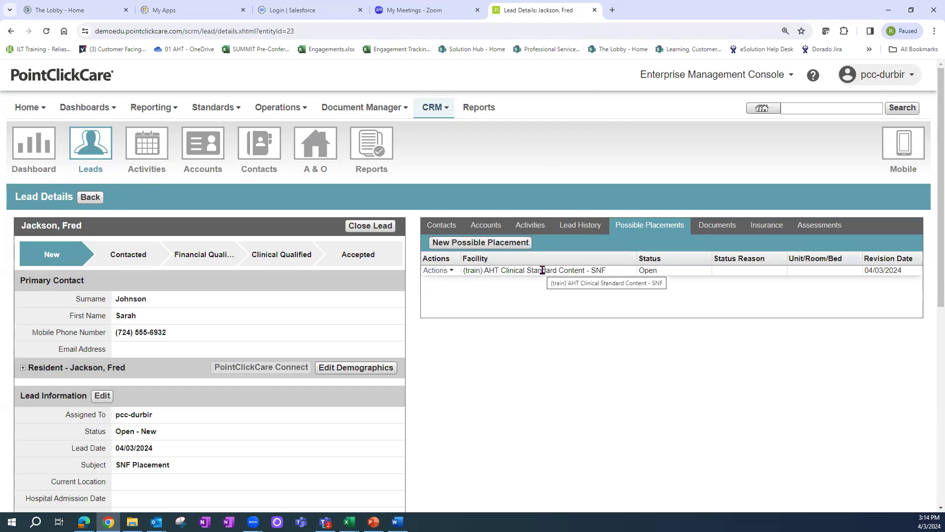
Step: Check the possible placements listed in the lead's closing form and leave it without saving
{"action": "left_click", "coordinate": [370, 226]}
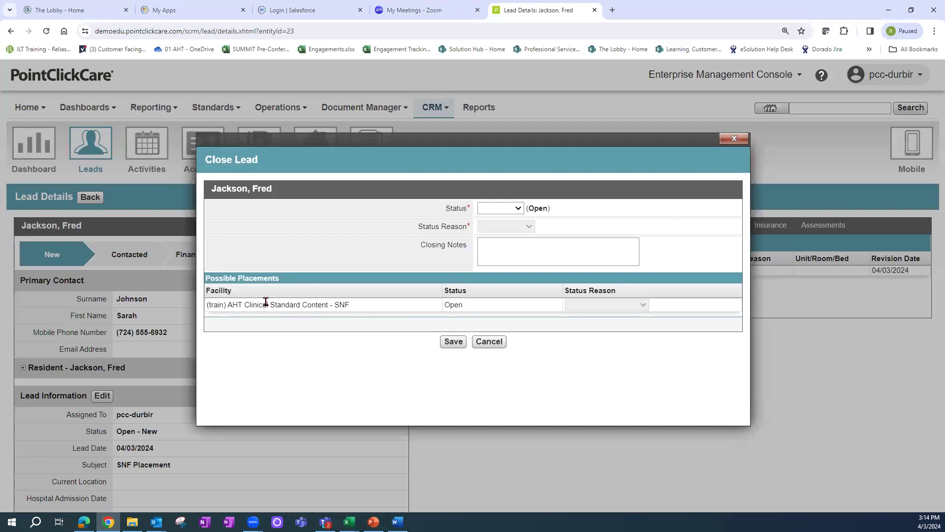
{"action": "left_click_drag", "start_coordinate": [238, 304], "coordinate": [399, 305]}
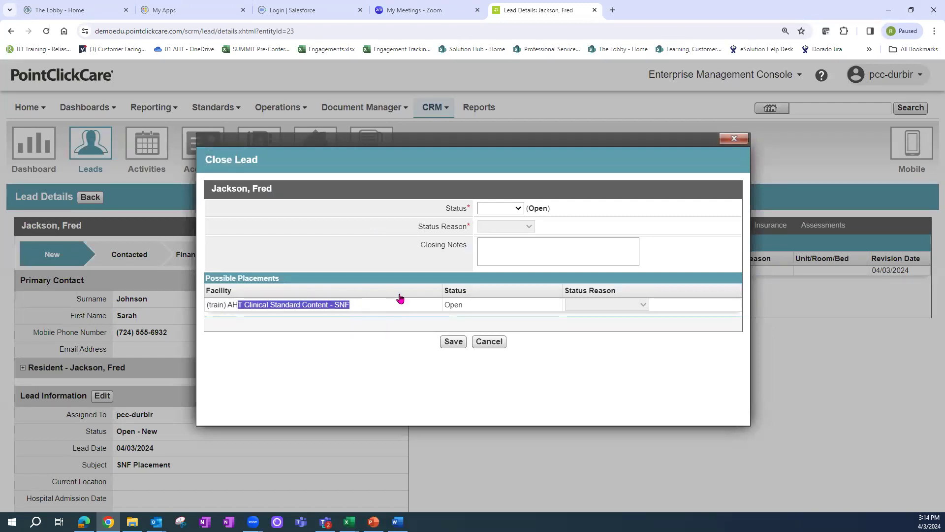
{"action": "left_click", "coordinate": [731, 141]}
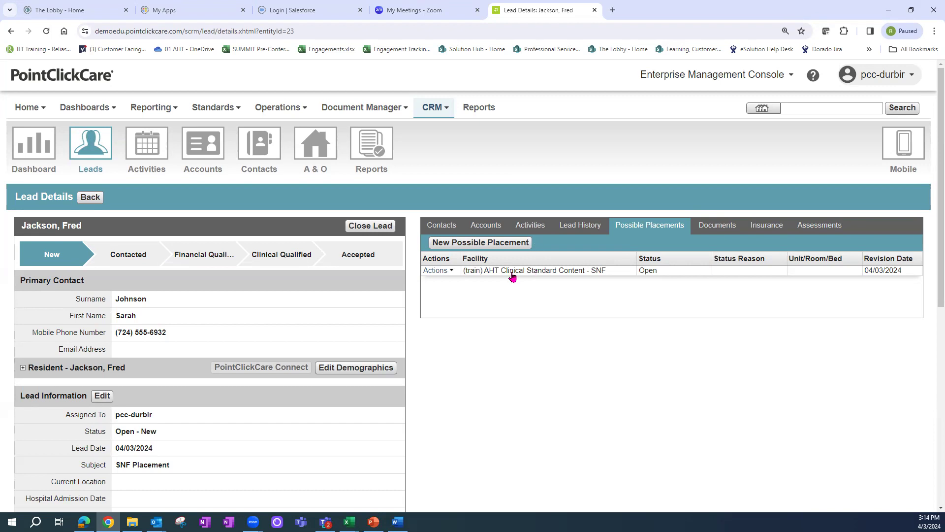
Step: Switch from the Enterprise Management Console to the (train) AHT Clinical Standard Content - SNF facility
{"action": "left_click", "coordinate": [434, 270]}
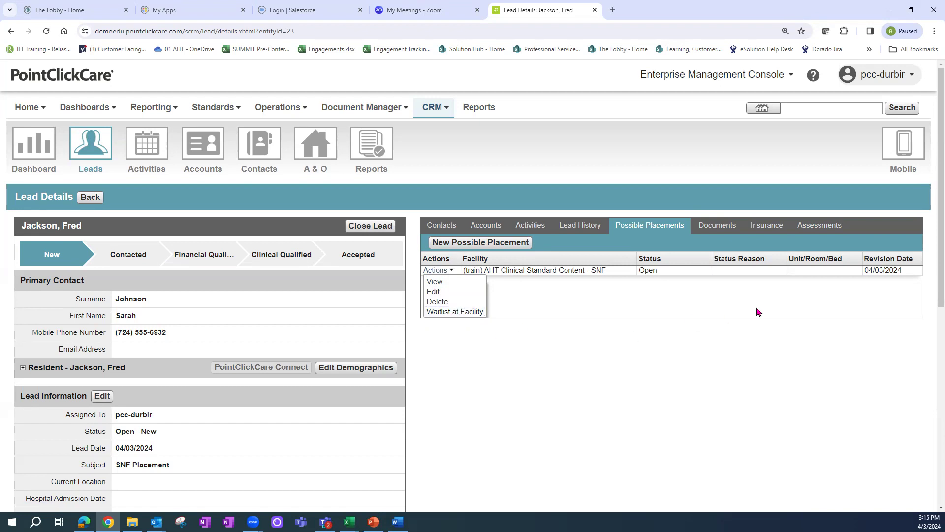
{"action": "left_click", "coordinate": [734, 79]}
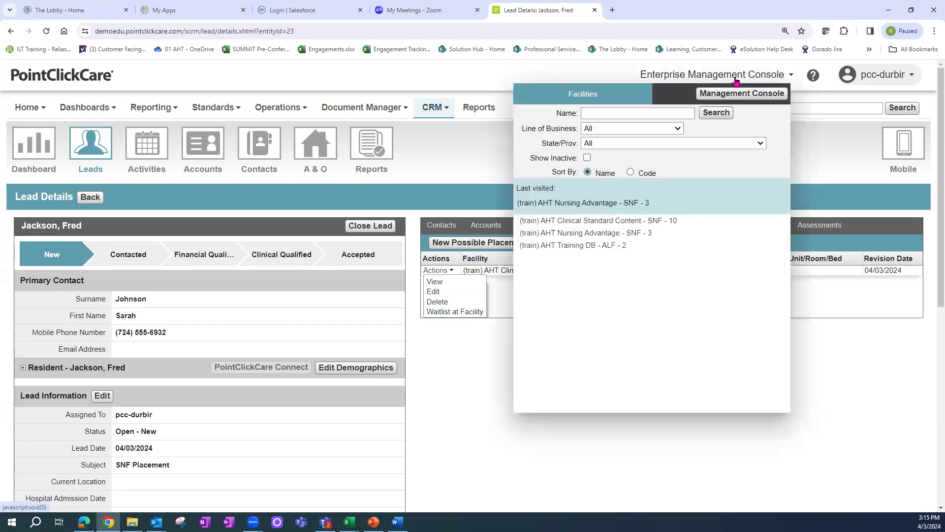
{"action": "left_click", "coordinate": [593, 221]}
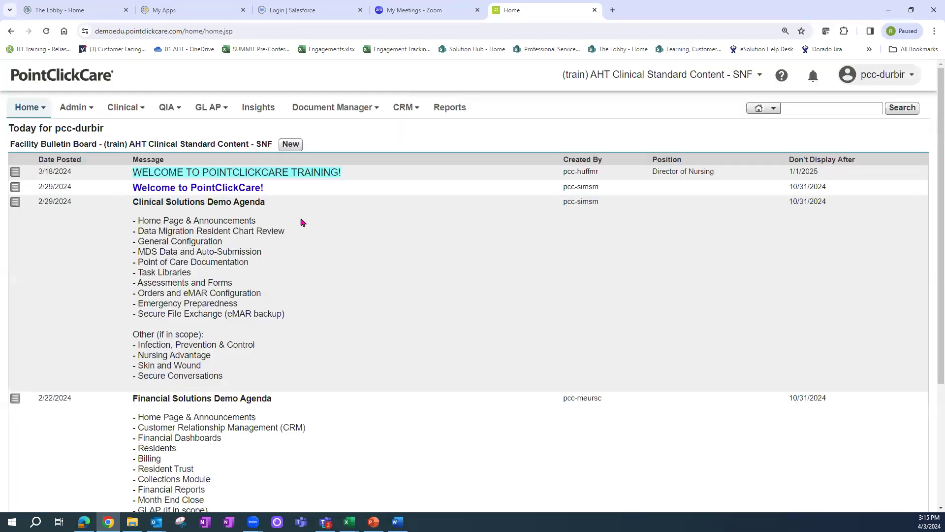
{"action": "mouse_move", "coordinate": [81, 117]}
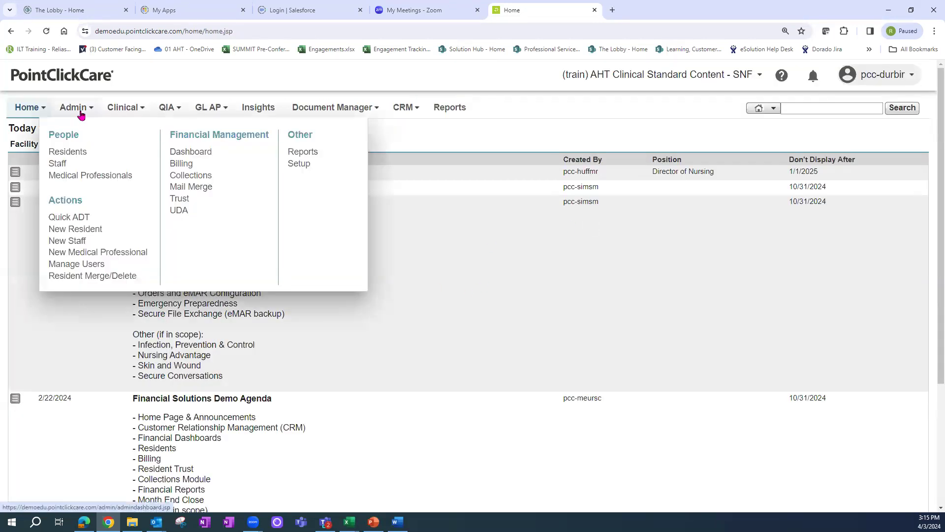
{"action": "mouse_move", "coordinate": [138, 113]}
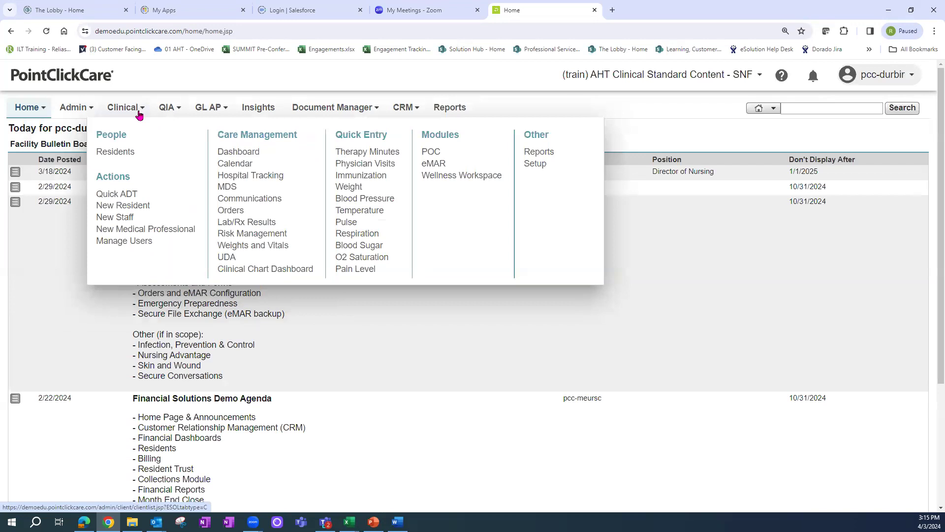
Step: Check the clinical residents' waiting list and the newest lead's Waitlisted value in the CRM leads list
{"action": "left_click", "coordinate": [118, 152]}
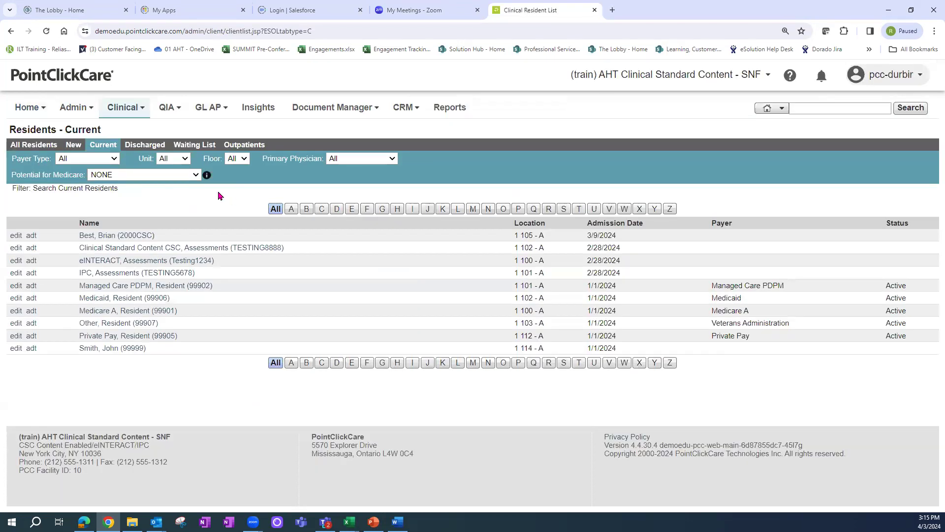
{"action": "left_click", "coordinate": [198, 151]}
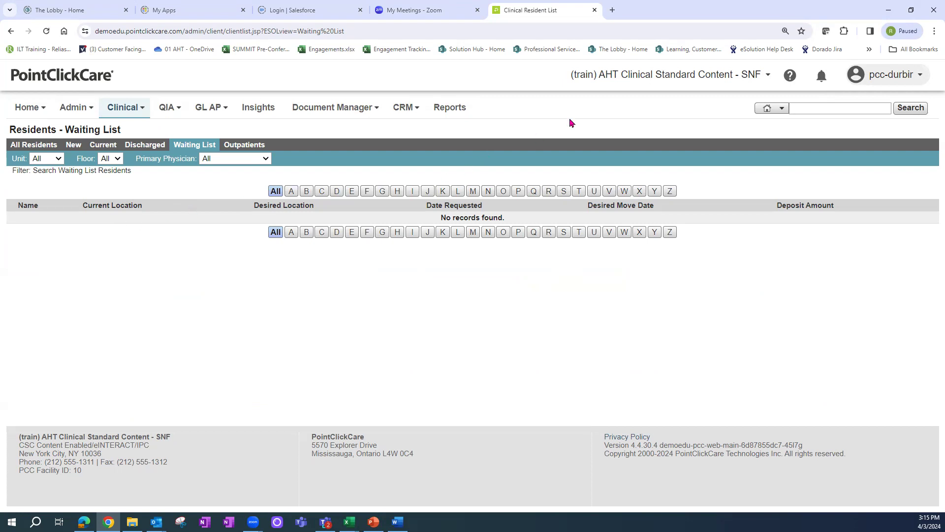
{"action": "mouse_move", "coordinate": [400, 110]}
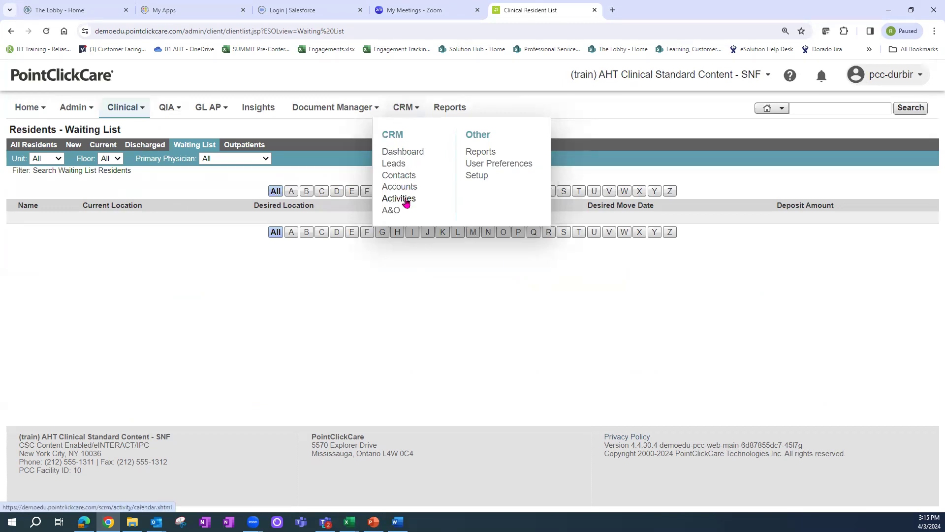
{"action": "left_click", "coordinate": [404, 164]}
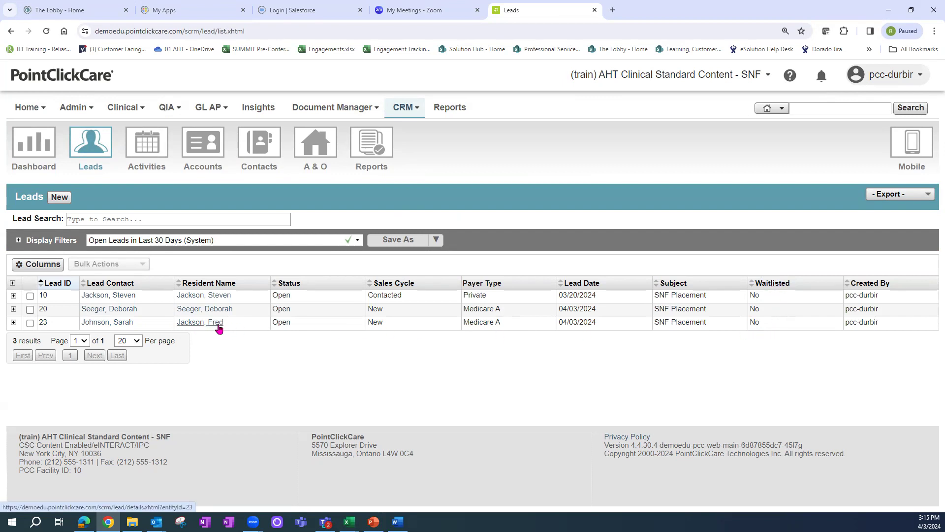
{"action": "double_click", "coordinate": [756, 321]}
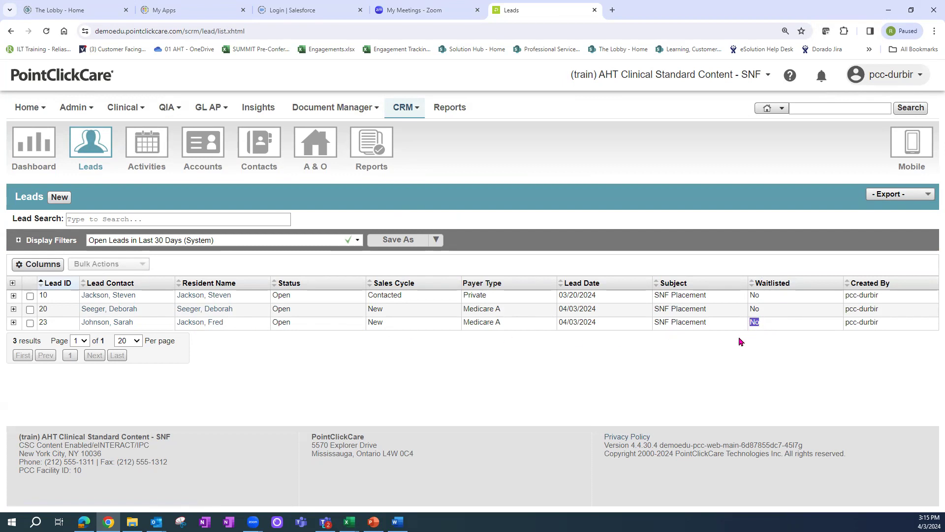
Step: Waitlist lead 23 at its possible placement, (train) AHT Clinical Standard Content - SNF, with a desired move-in date of 04/05/2024
{"action": "left_click", "coordinate": [212, 325]}
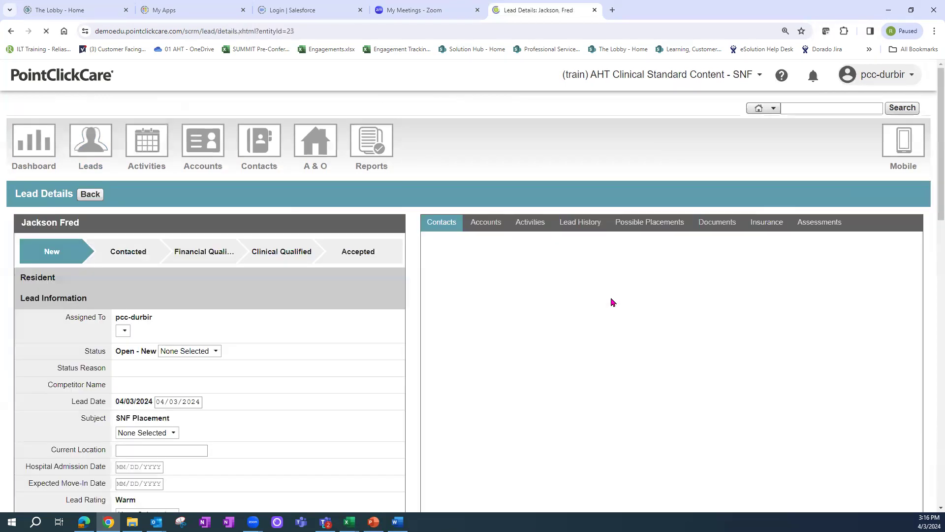
{"action": "left_click", "coordinate": [644, 229]}
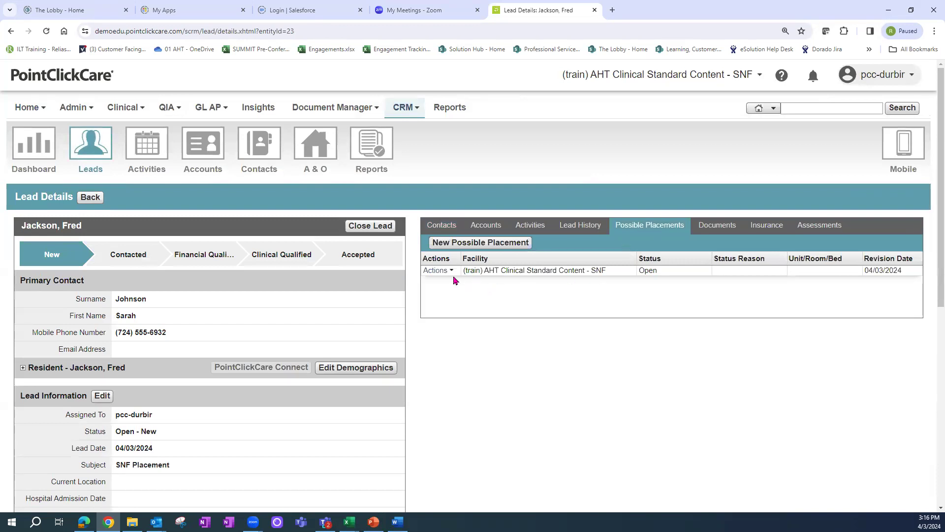
{"action": "left_click", "coordinate": [436, 271]}
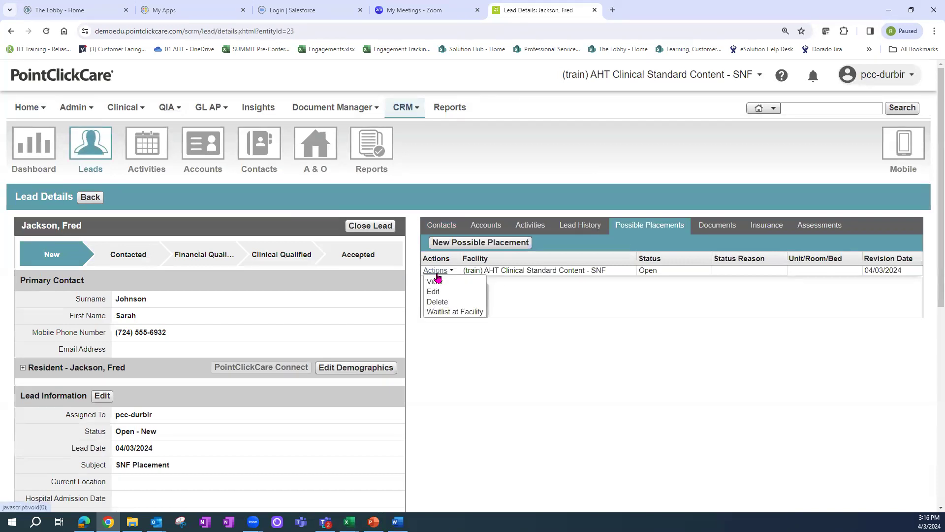
{"action": "left_click", "coordinate": [440, 312]}
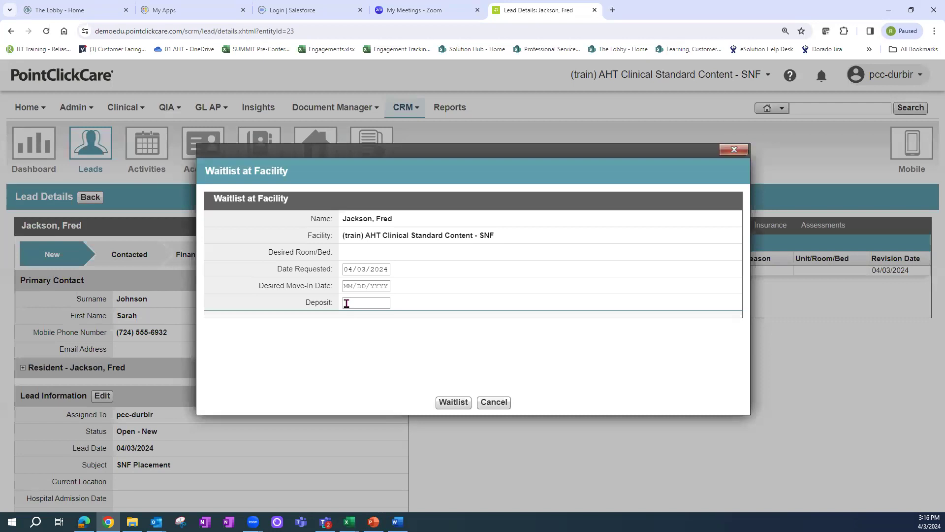
{"action": "left_click", "coordinate": [352, 289]}
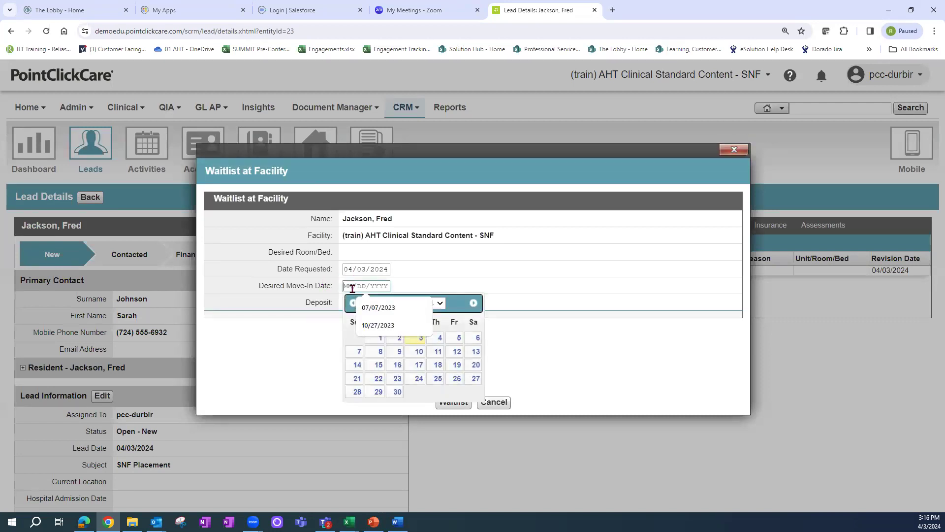
{"action": "left_click", "coordinate": [458, 338]}
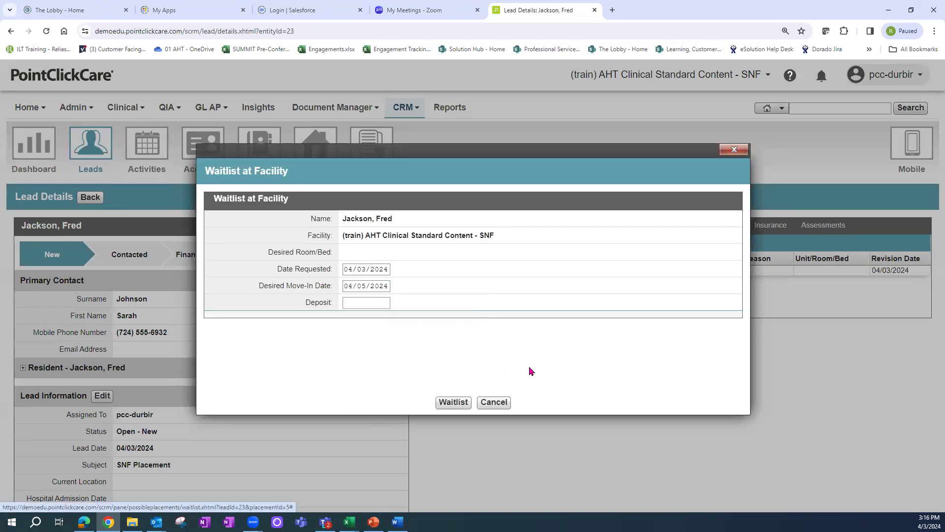
{"action": "left_click", "coordinate": [456, 403]}
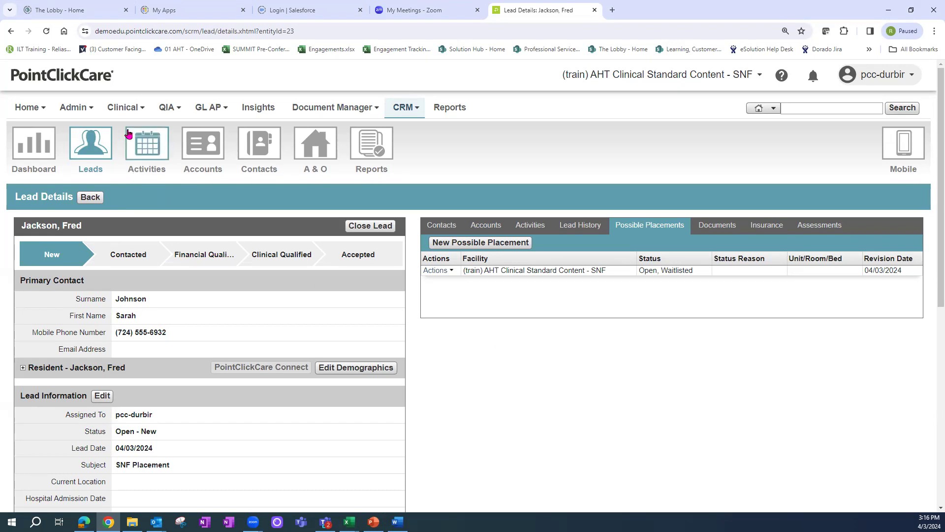
Step: Check the resident waiting list in both the Admin and the Clinical modules for the waitlisted lead
{"action": "mouse_move", "coordinate": [83, 111]}
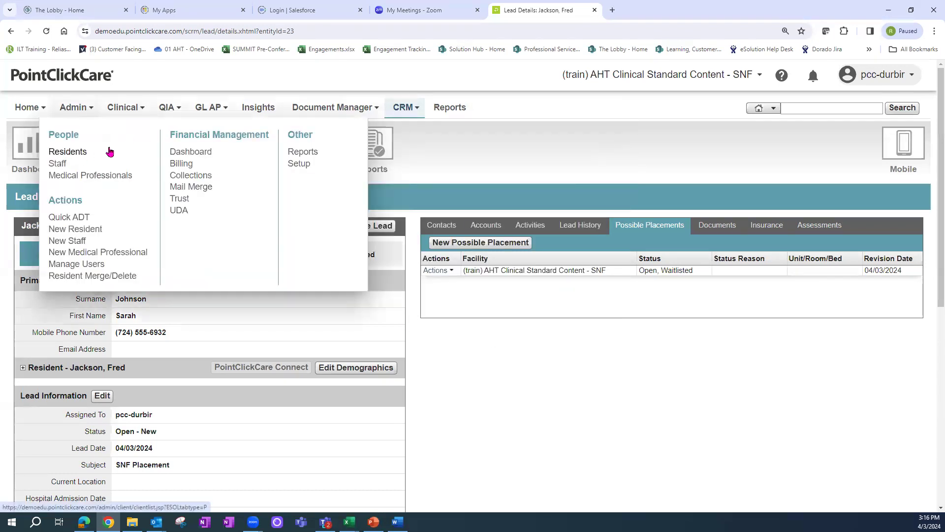
{"action": "left_click", "coordinate": [80, 154]}
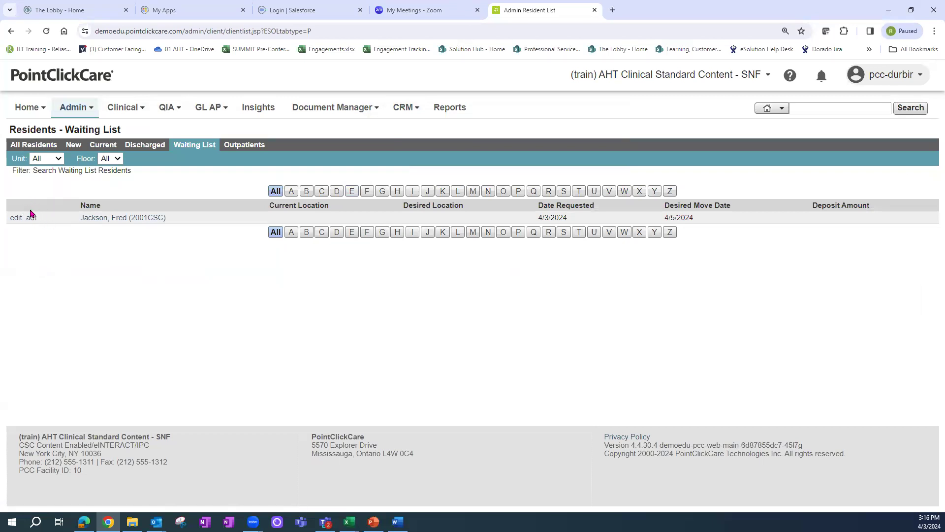
{"action": "mouse_move", "coordinate": [141, 108]}
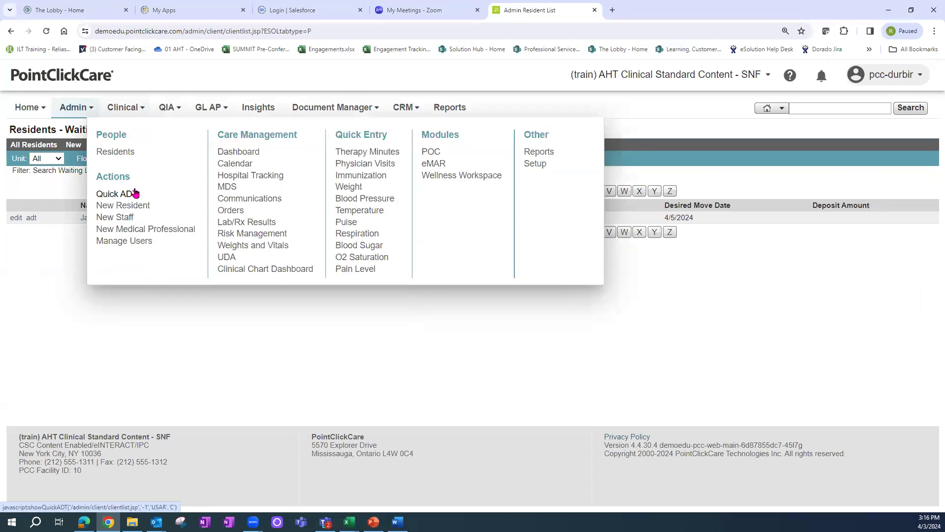
{"action": "left_click", "coordinate": [126, 152]}
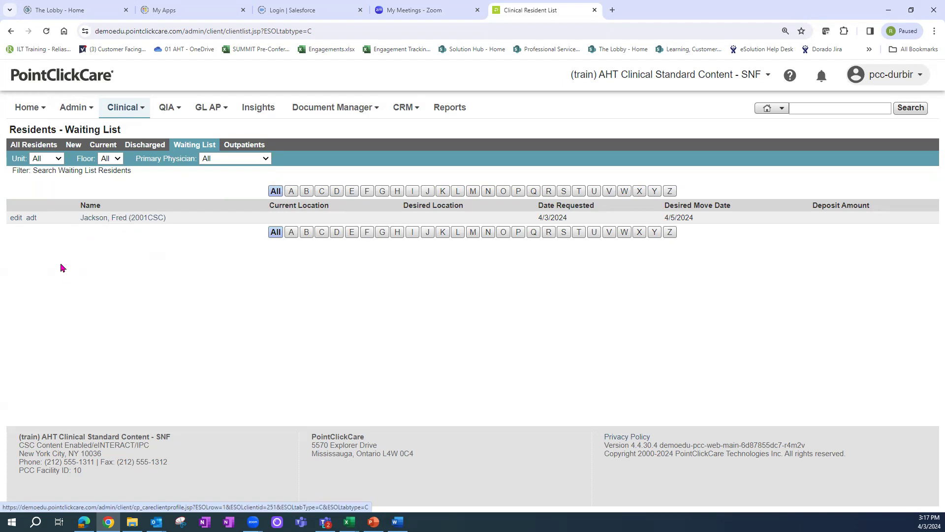
Step: Start a Quick ADT for the waitlisted resident with action code Actual Admission[AA] and effective date 4/5/2024
{"action": "left_click", "coordinate": [31, 219]}
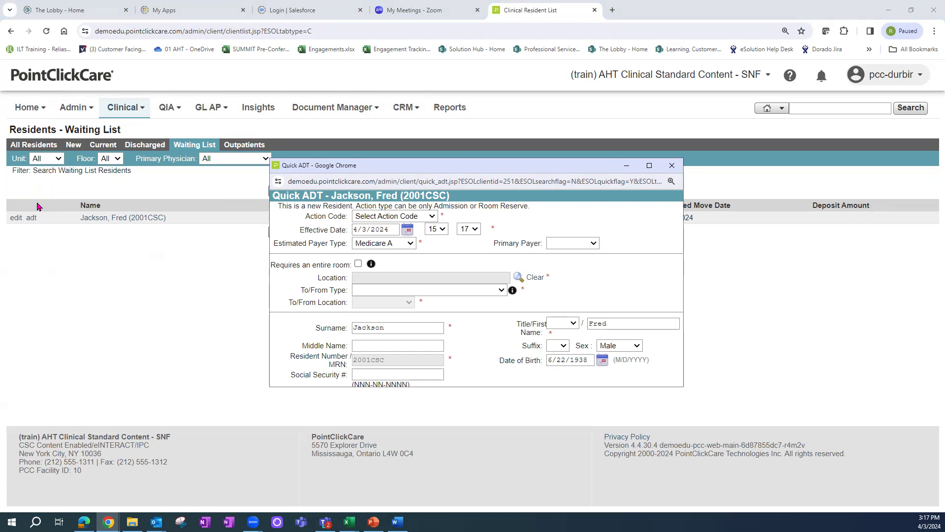
{"action": "left_click", "coordinate": [431, 216]}
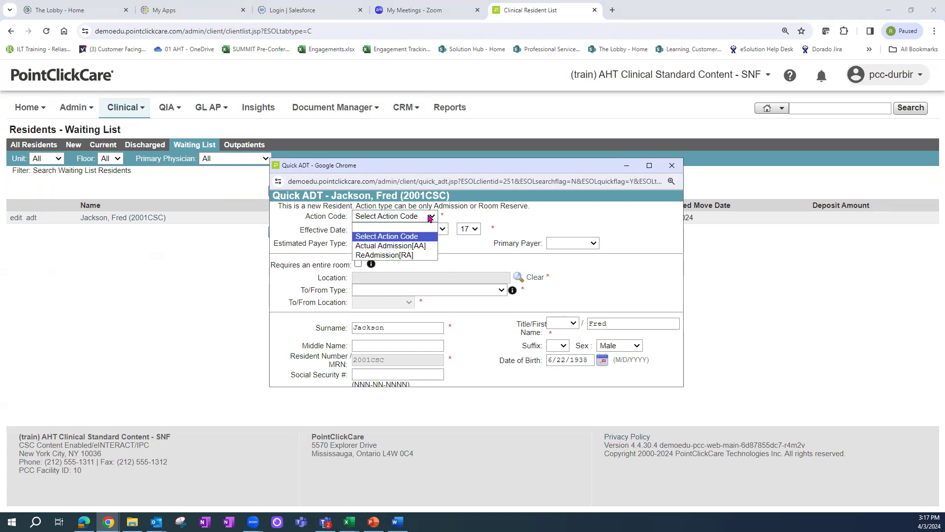
{"action": "left_click", "coordinate": [396, 246]}
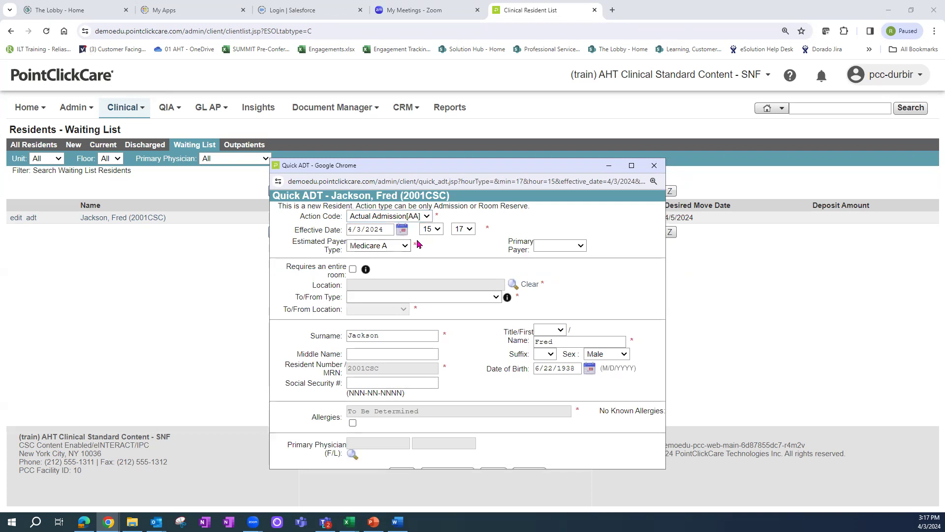
{"action": "left_click_drag", "start_coordinate": [464, 169], "coordinate": [424, 151]}
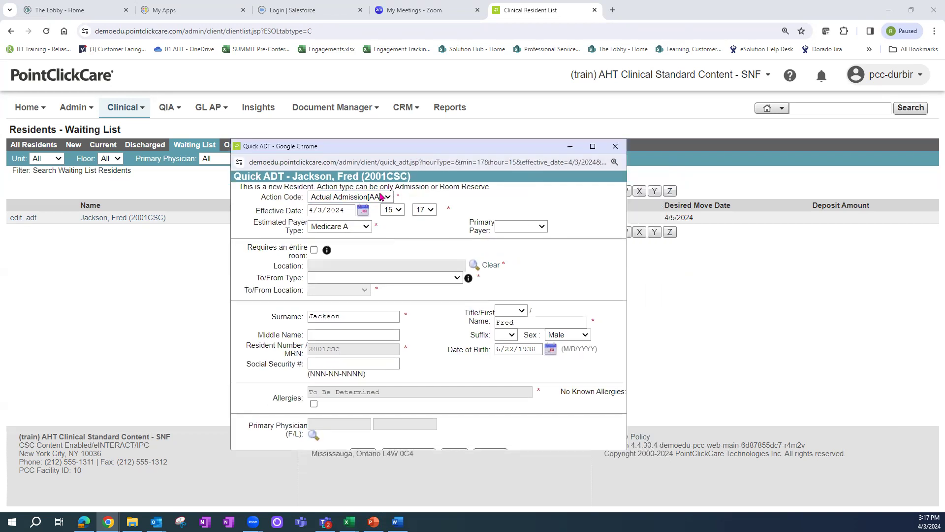
{"action": "left_click", "coordinate": [324, 210]}
{"action": "key", "text": "BackSpace"}
{"action": "type", "text": "5"}
{"action": "left_click", "coordinate": [543, 228]}
Step: Assign location North 1st 1000-A Private and set the admission's origin to Acute care hospital, New York Presbyterian
{"action": "left_click", "coordinate": [475, 266]}
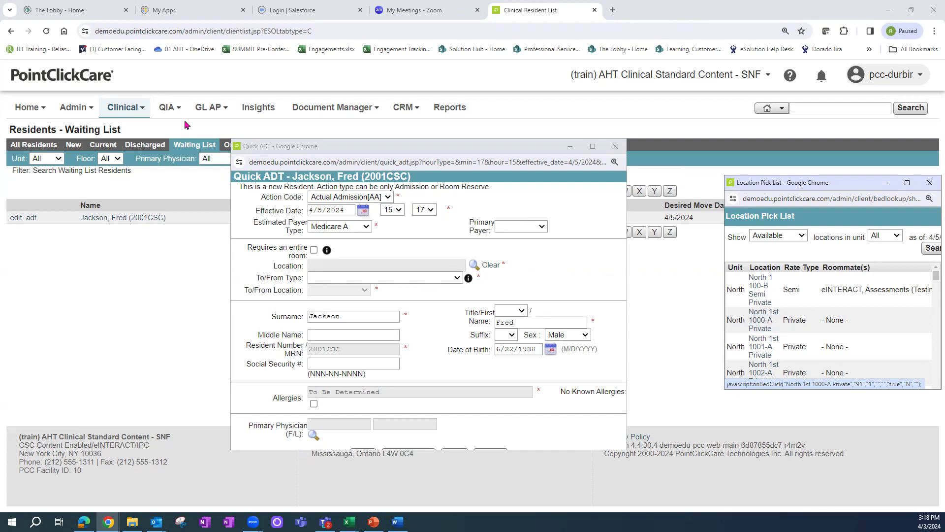
{"action": "left_click", "coordinate": [766, 328]}
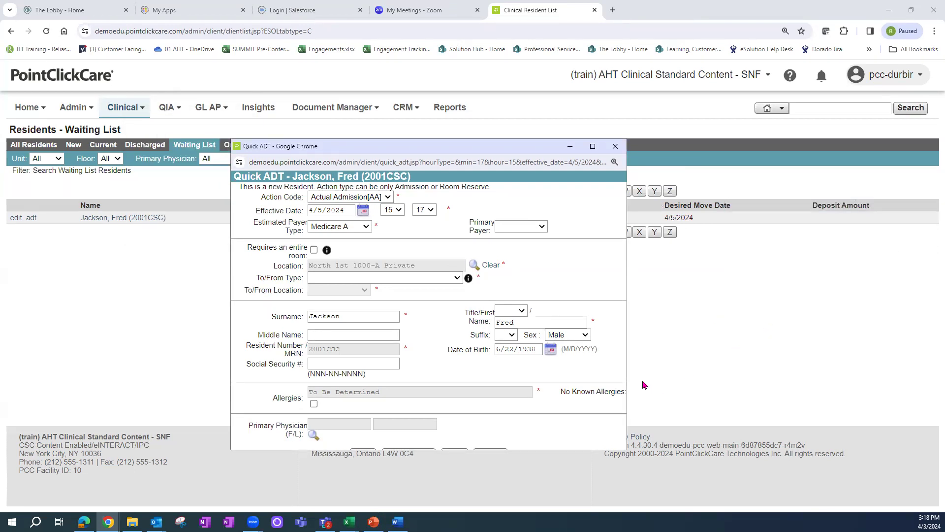
{"action": "left_click", "coordinate": [459, 279]}
{"action": "left_click", "coordinate": [348, 300]}
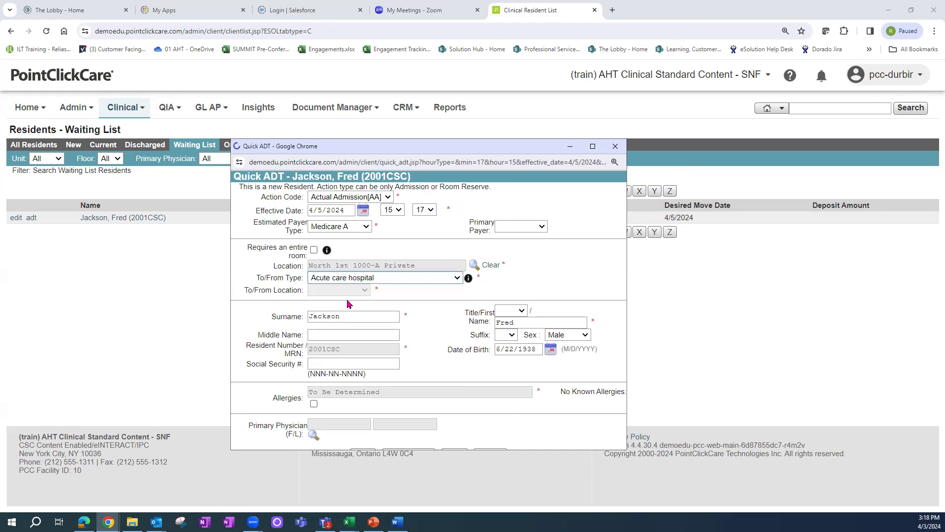
{"action": "left_click", "coordinate": [389, 291]}
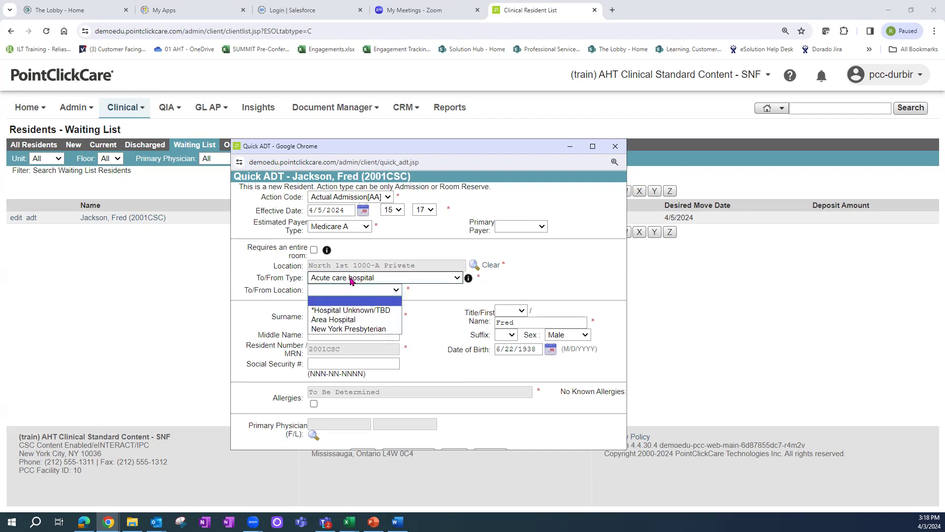
{"action": "left_click", "coordinate": [351, 328]}
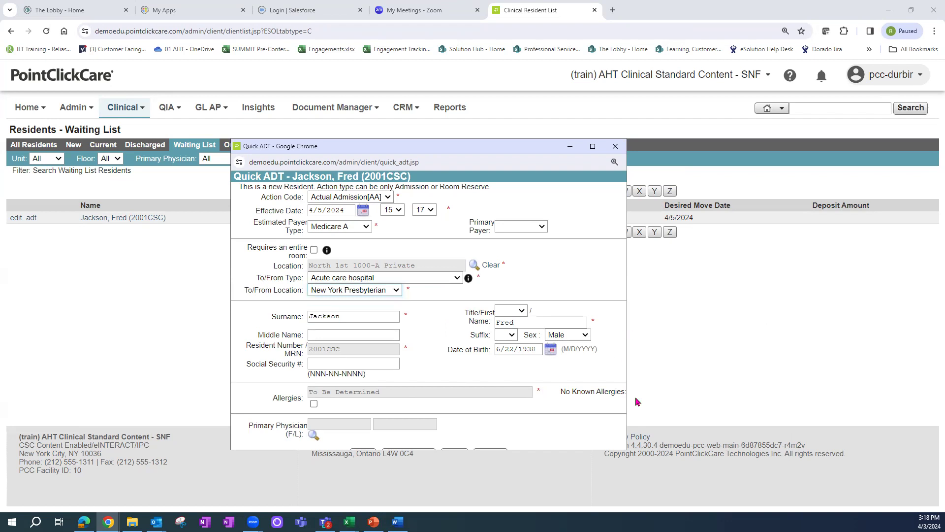
Step: Select the second listed professional with the Primary Physician profession as the resident's primary physician and save that choice
{"action": "left_click_drag", "start_coordinate": [457, 146], "coordinate": [432, 35]}
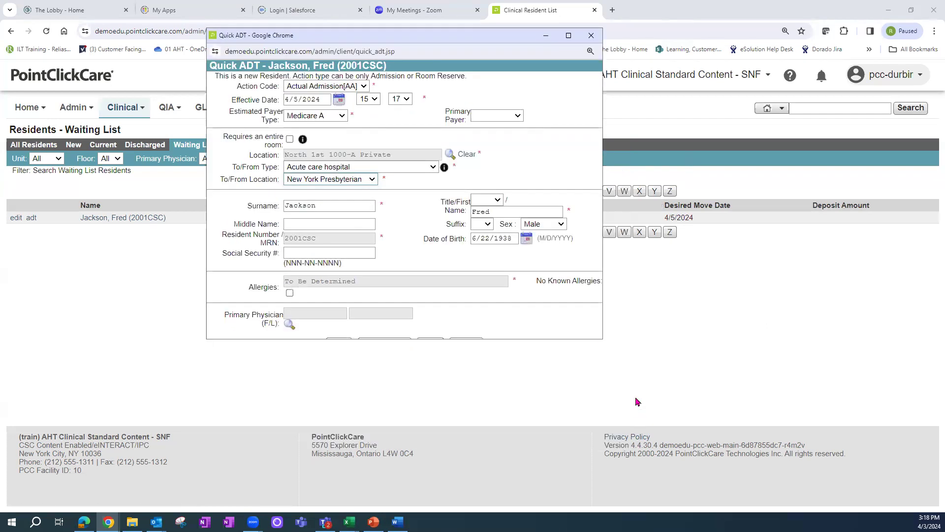
{"action": "left_click_drag", "start_coordinate": [600, 340], "coordinate": [704, 424]}
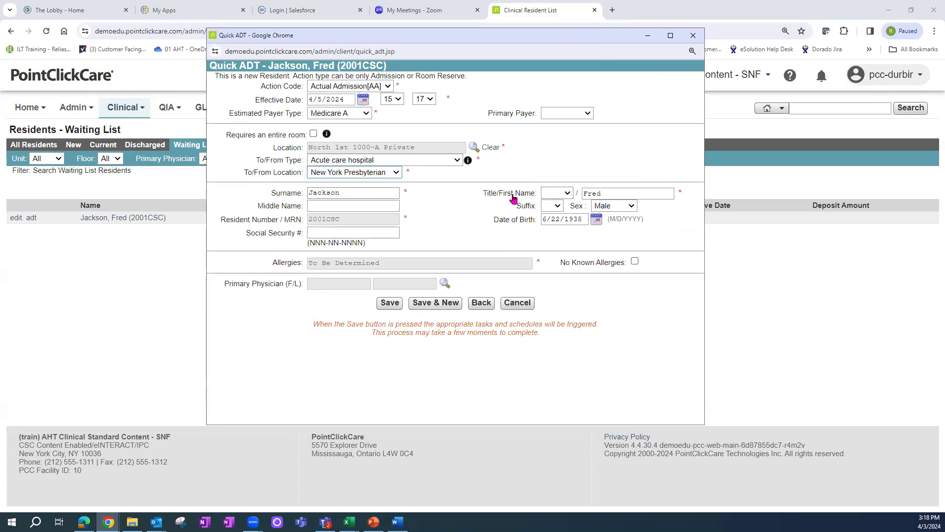
{"action": "left_click", "coordinate": [328, 235]}
{"action": "left_click_drag", "start_coordinate": [387, 263], "coordinate": [304, 263]}
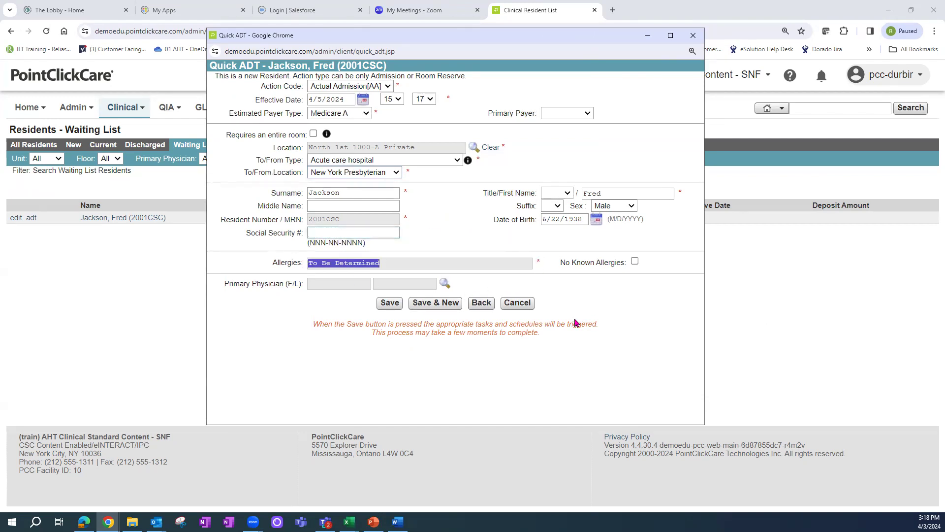
{"action": "left_click", "coordinate": [445, 284]}
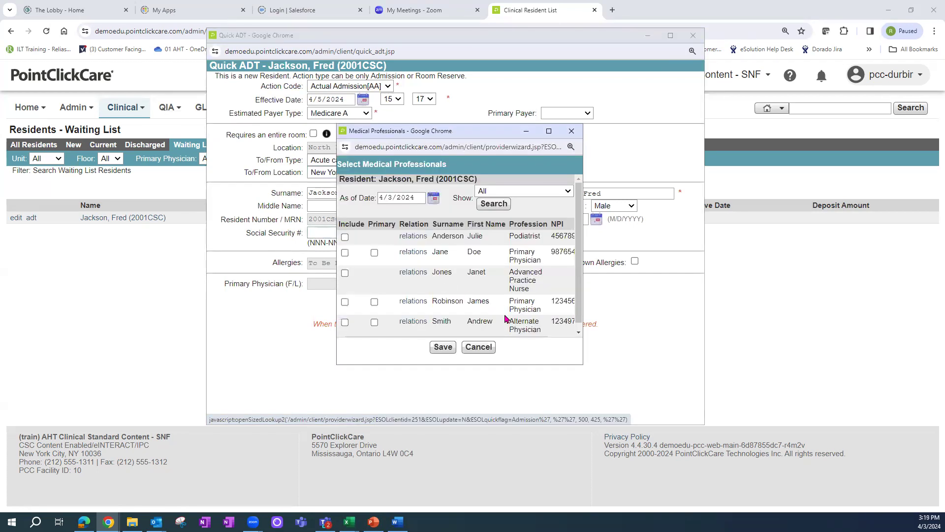
{"action": "left_click", "coordinate": [374, 302]}
{"action": "left_click", "coordinate": [443, 347]}
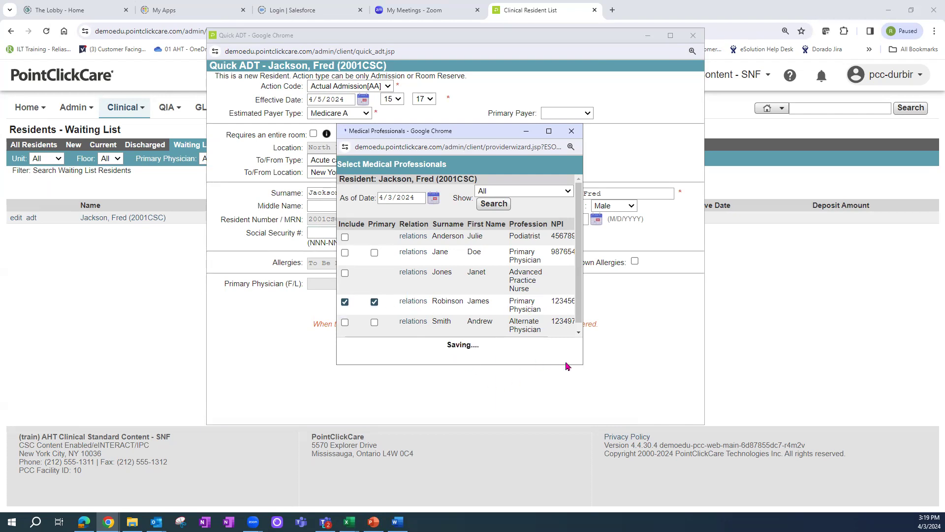
{"action": "left_click_drag", "start_coordinate": [522, 276], "coordinate": [520, 322]}
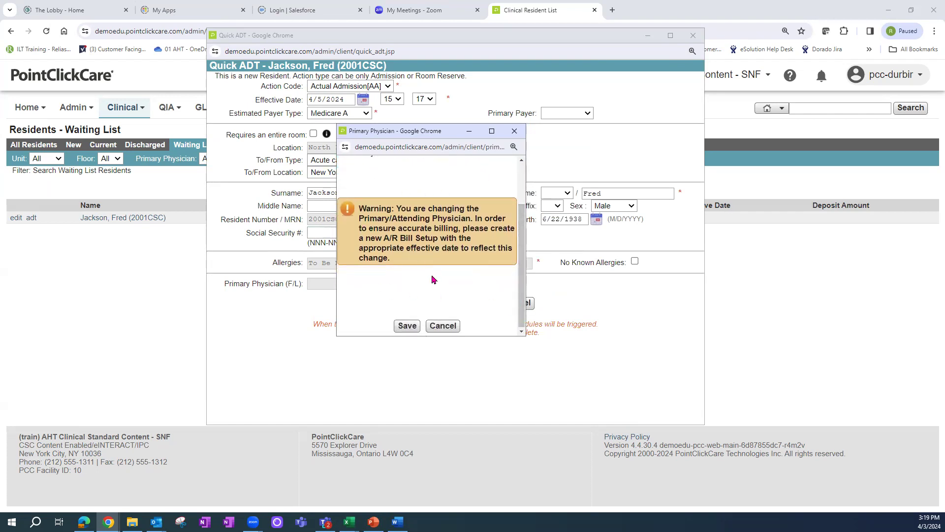
{"action": "left_click", "coordinate": [407, 326]}
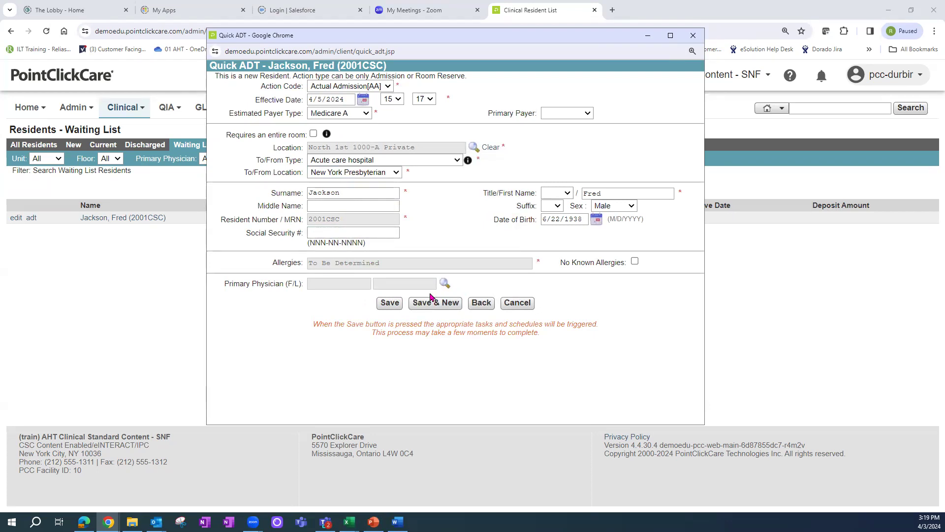
Step: Save the resident's admission and check the waiting list and current residents list
{"action": "left_click", "coordinate": [388, 304]}
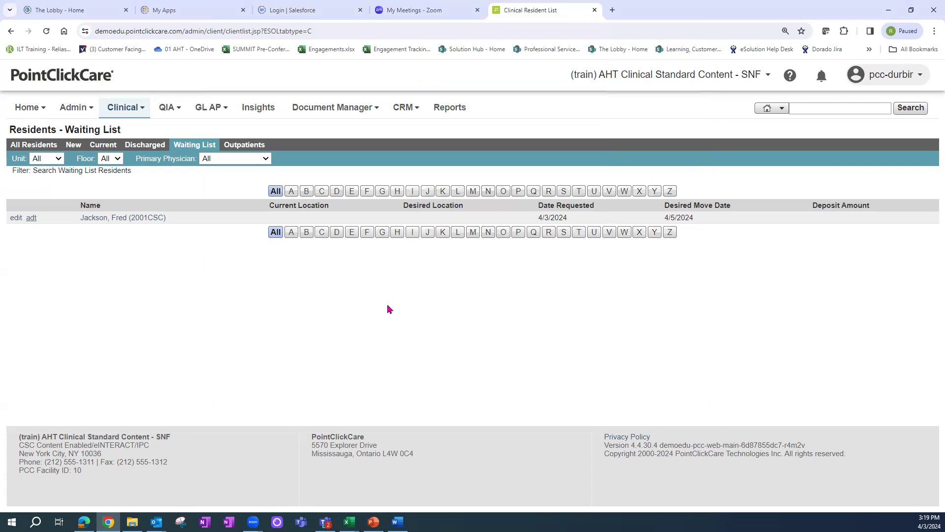
{"action": "left_click", "coordinate": [196, 150]}
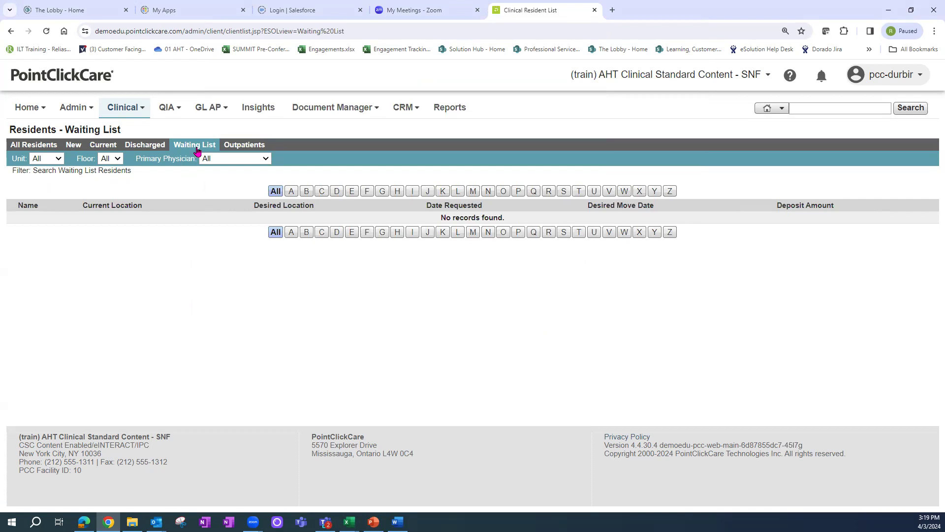
{"action": "left_click", "coordinate": [102, 149]}
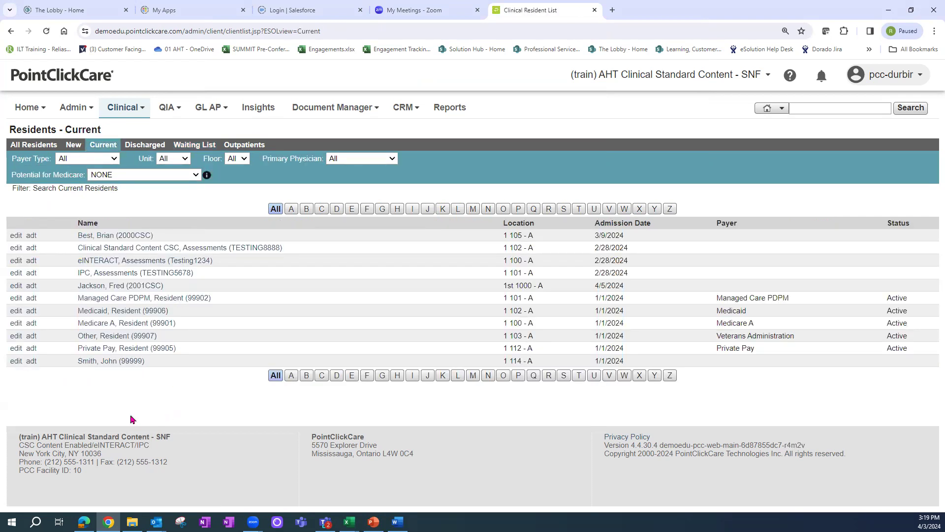
Step: Review the admitted resident's clinical and administrative profiles, including contact relations, medical professionals, user-defined fields and assessments
{"action": "left_click", "coordinate": [117, 289]}
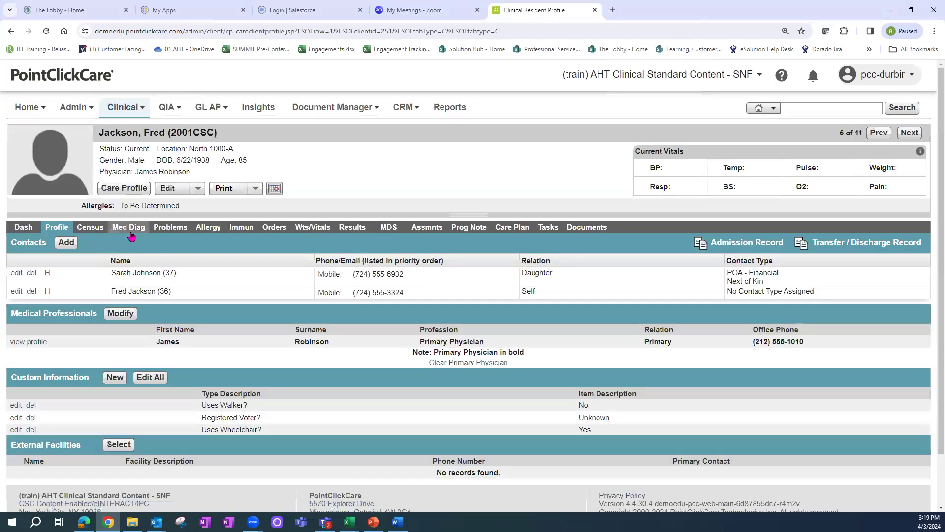
{"action": "left_click", "coordinate": [78, 109]}
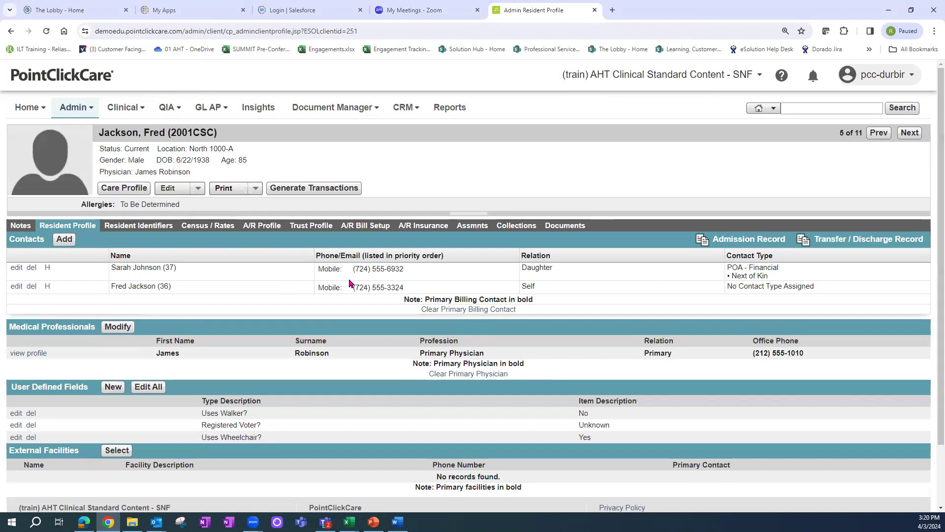
{"action": "double_click", "coordinate": [539, 267]}
{"action": "left_click_drag", "start_coordinate": [518, 287], "coordinate": [554, 289]}
{"action": "left_click_drag", "start_coordinate": [389, 359], "coordinate": [483, 364]}
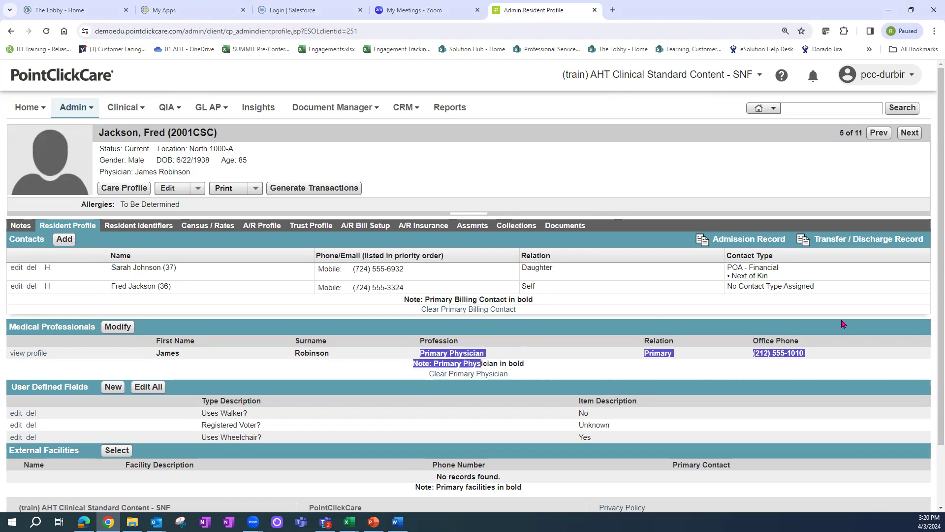
{"action": "left_click_drag", "start_coordinate": [266, 442], "coordinate": [206, 401]}
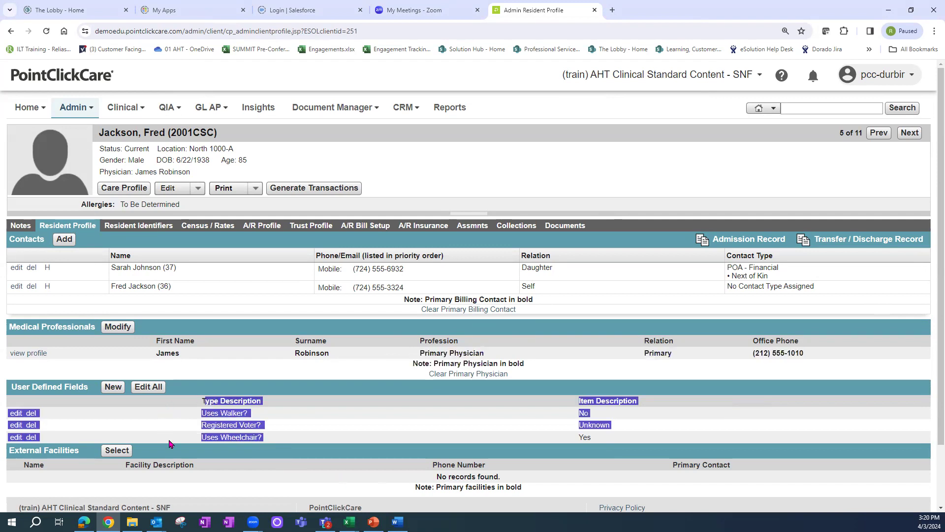
{"action": "left_click", "coordinate": [472, 226]}
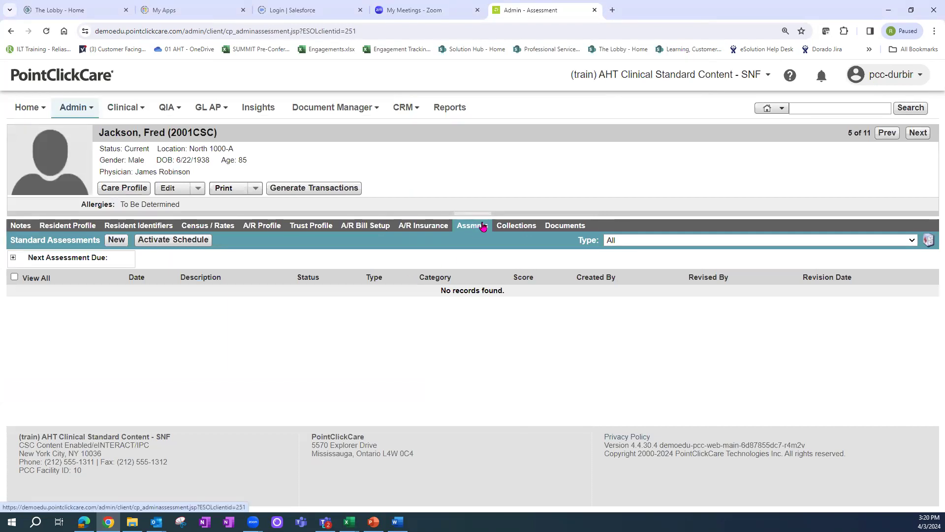
{"action": "left_click", "coordinate": [72, 229]}
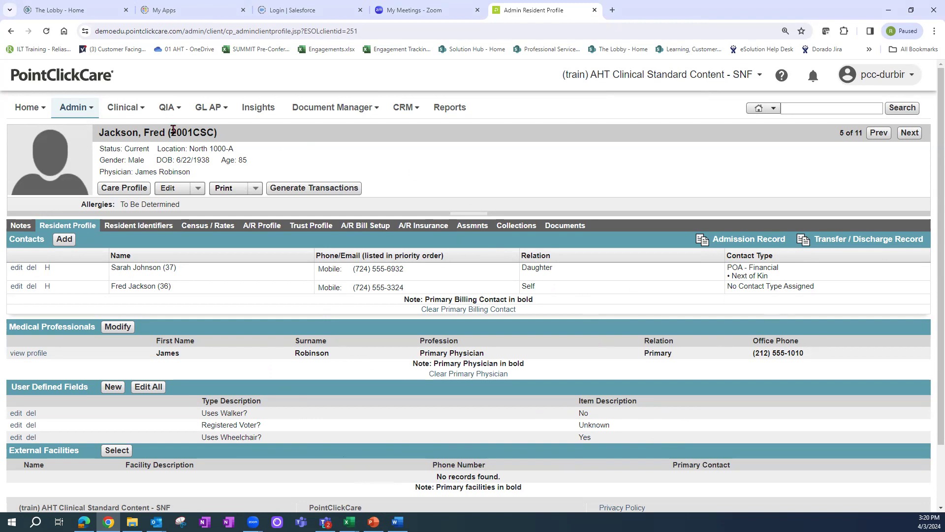
{"action": "mouse_move", "coordinate": [124, 110]}
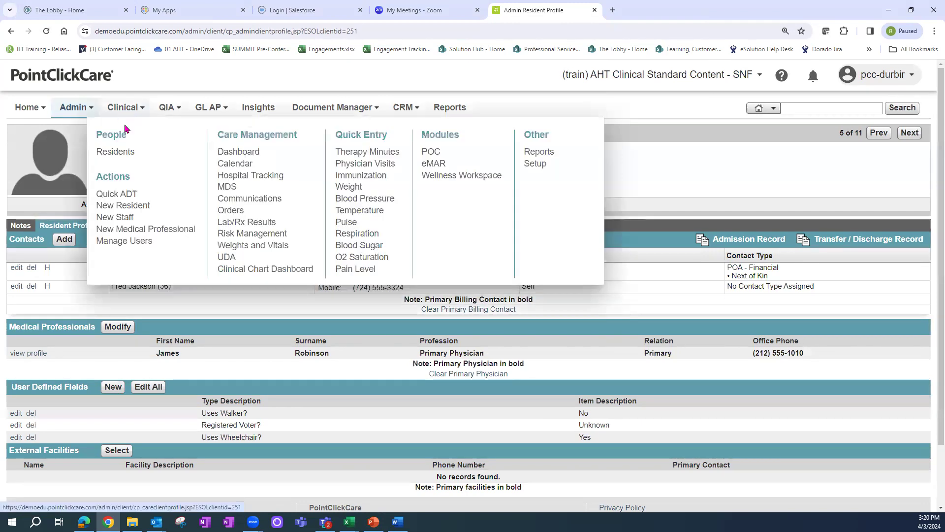
{"action": "left_click", "coordinate": [123, 205]}
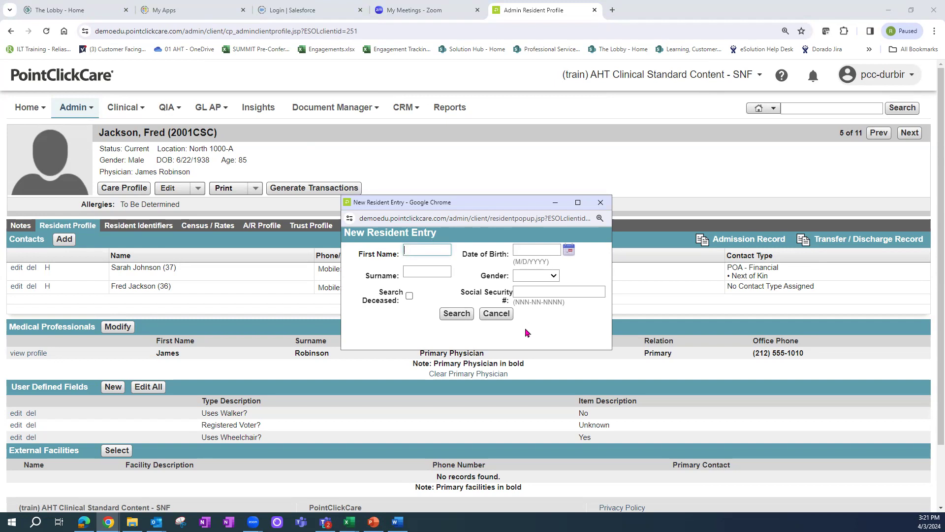
{"action": "left_click", "coordinate": [496, 315]}
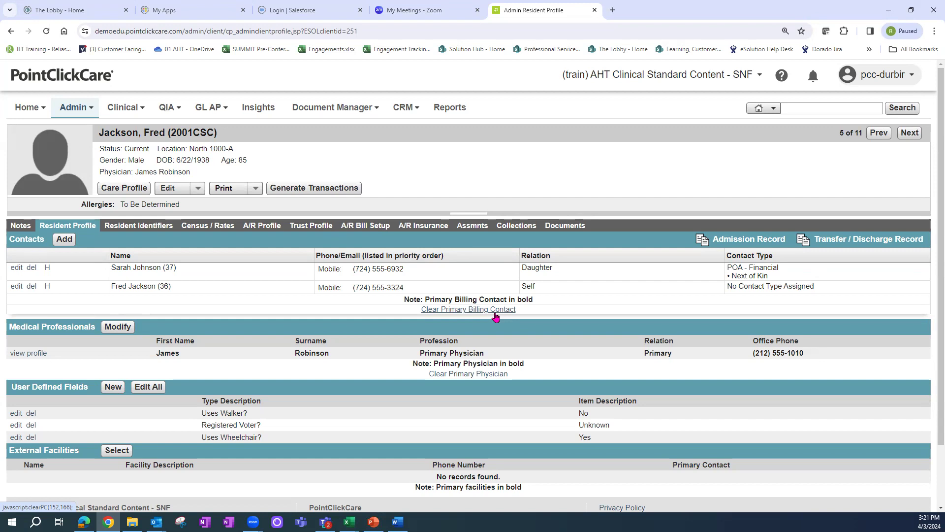
Step: Search the CRM leads by the admitted resident's surname and open that resident's Won lead
{"action": "left_click", "coordinate": [404, 109]}
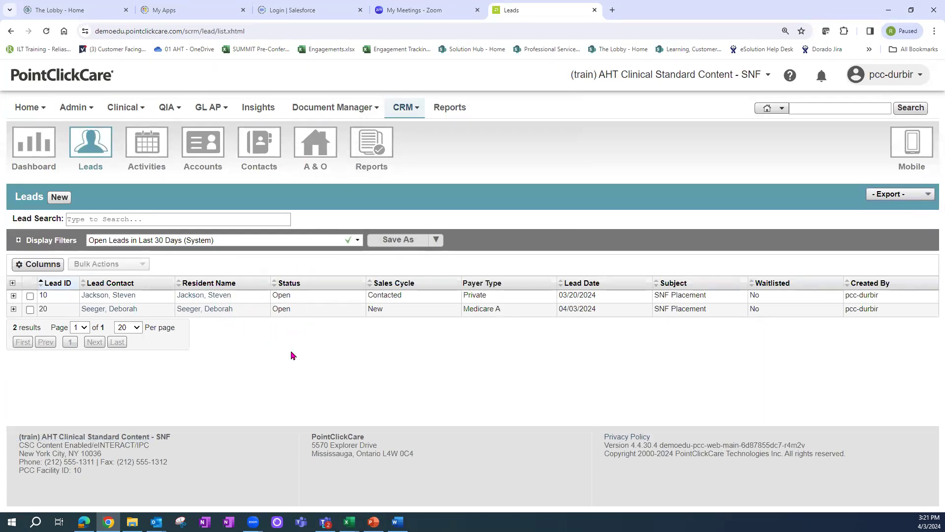
{"action": "left_click", "coordinate": [170, 220]}
{"action": "type", "text": "jackosn"}
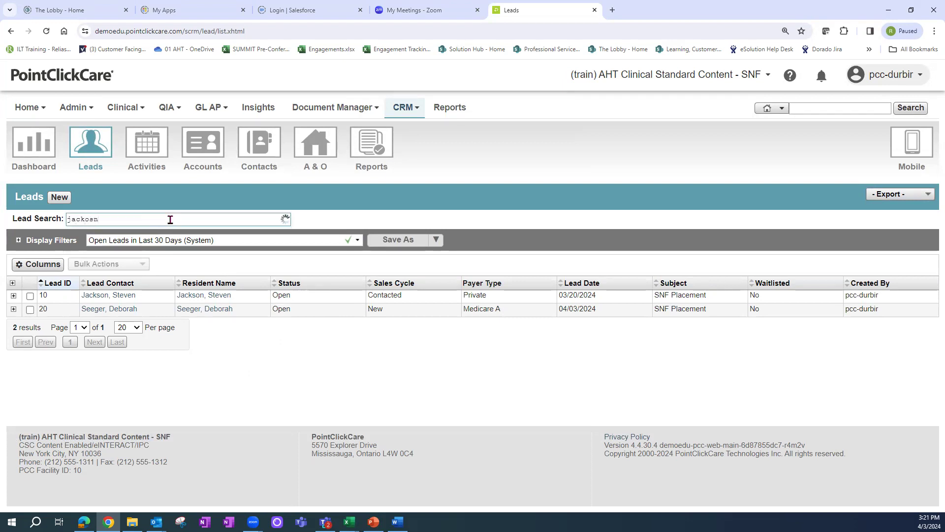
{"action": "key", "text": "BackSpace"}
{"action": "key", "text": "BackSpace"}
{"action": "key", "text": "BackSpace"}
{"action": "type", "text": "son"}
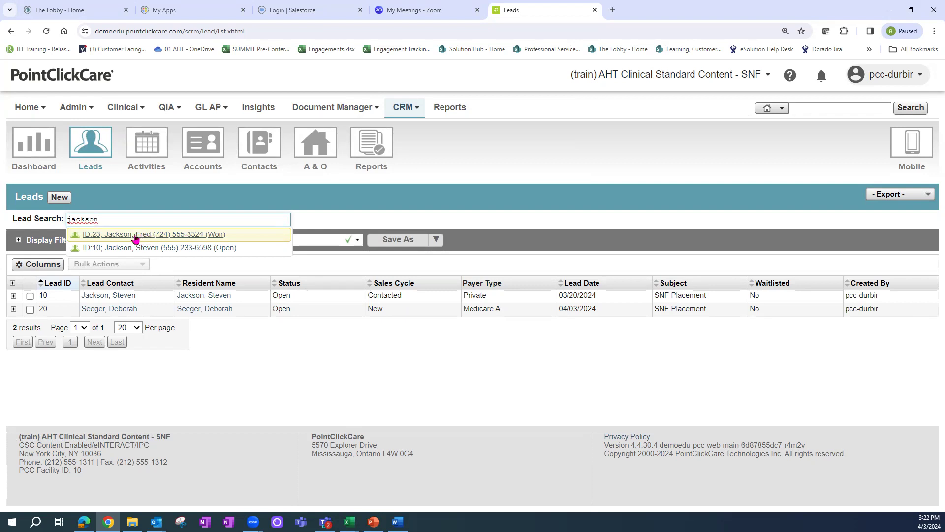
{"action": "left_click", "coordinate": [136, 235]}
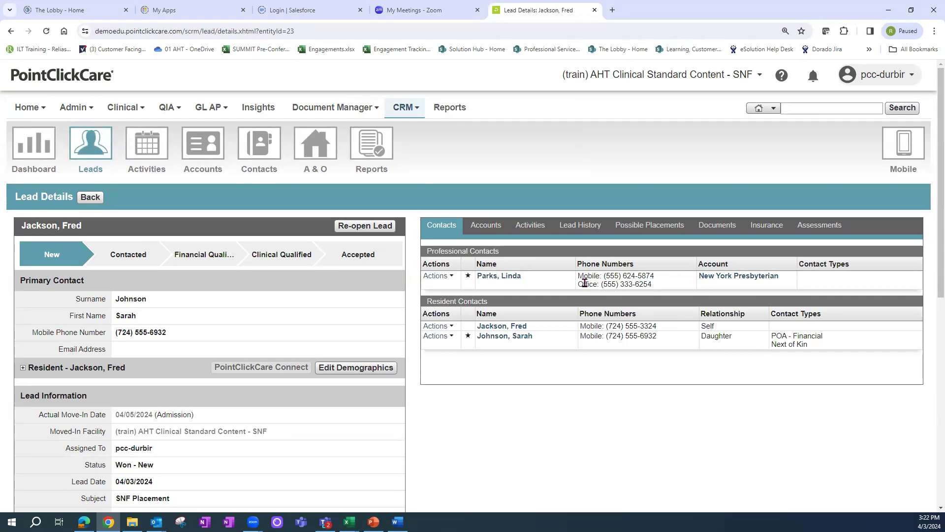
Step: Review the won lead's activities and read its activity notes, then close the notes
{"action": "left_click", "coordinate": [531, 226]}
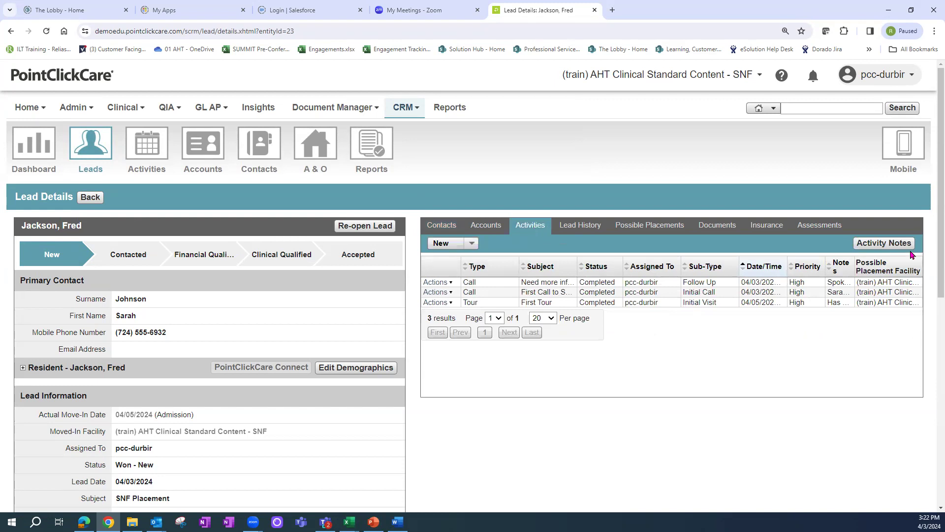
{"action": "left_click", "coordinate": [885, 245]}
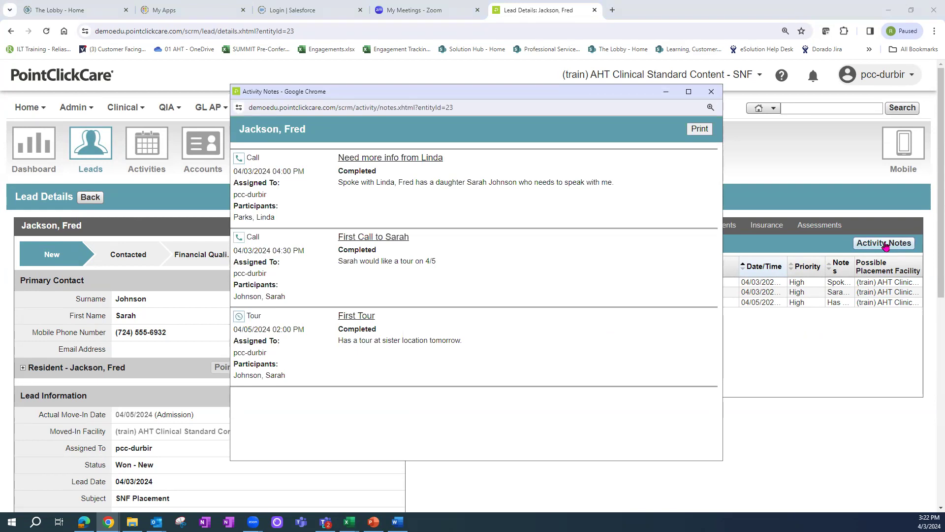
{"action": "left_click", "coordinate": [711, 91]}
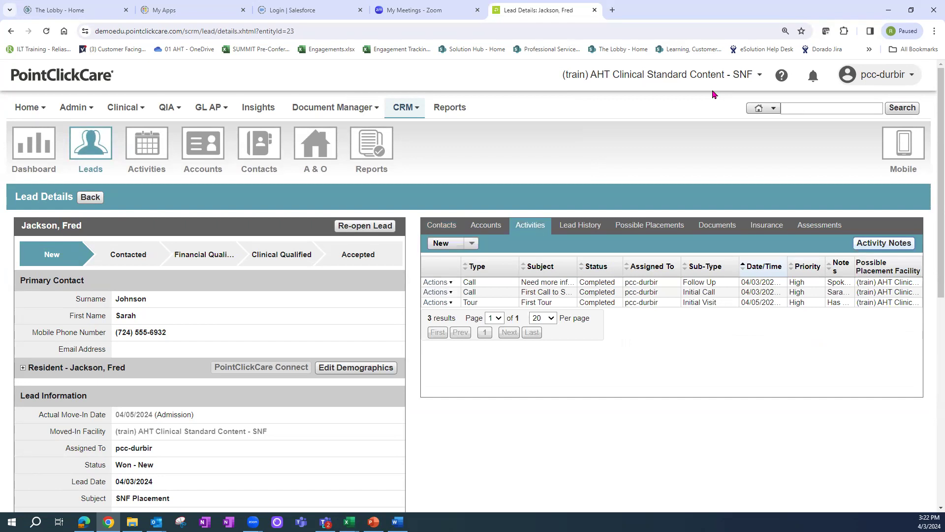
Step: Open the open lead dated 04/03/2024 from the leads list and change its payer type to Managed Care
{"action": "left_click", "coordinate": [90, 152]}
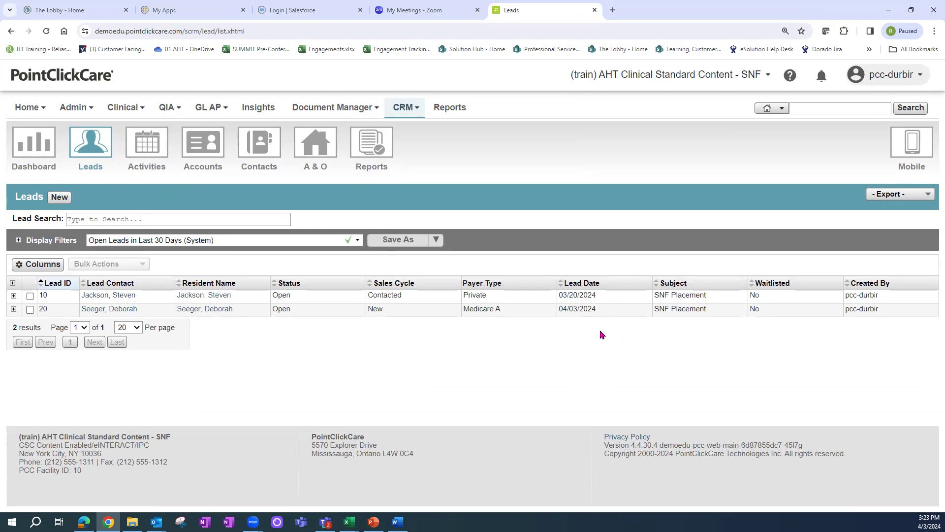
{"action": "left_click", "coordinate": [206, 310]}
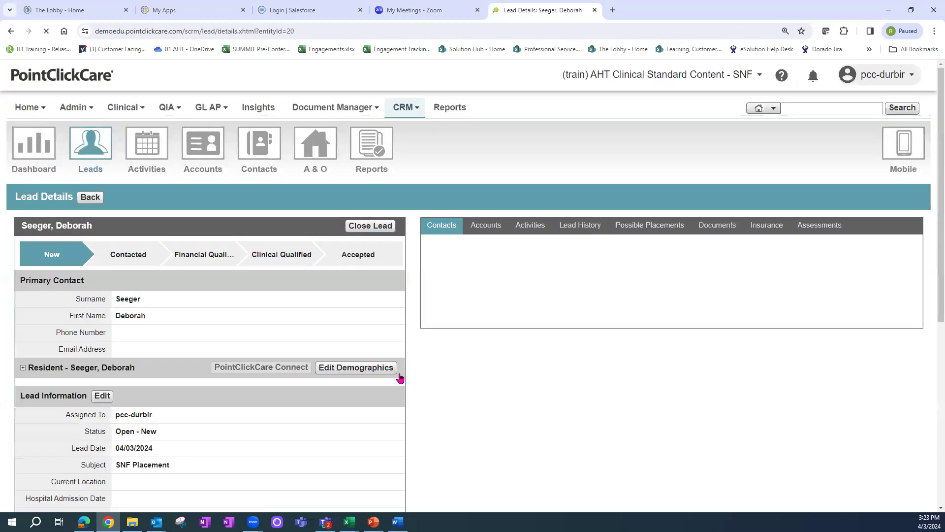
{"action": "scroll", "coordinate": [930, 207], "scroll_direction": "down", "scroll_amount": 3}
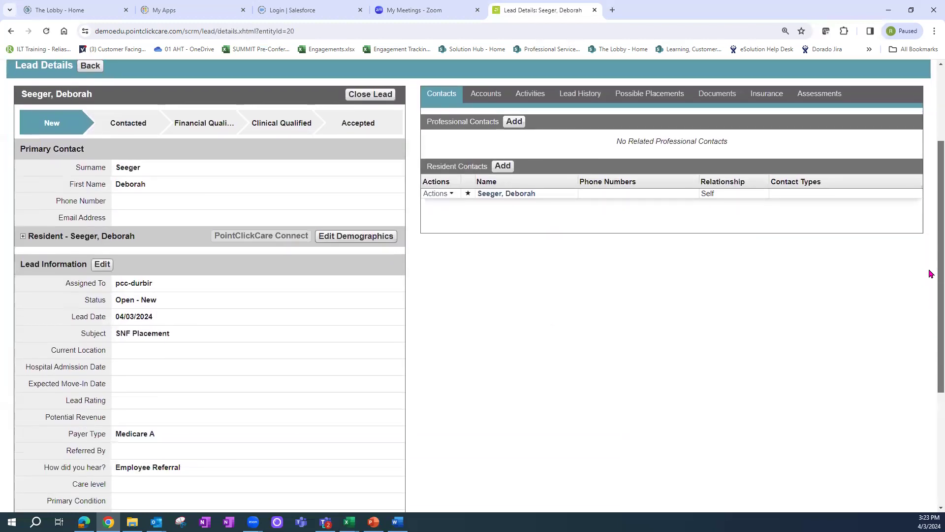
{"action": "scroll", "coordinate": [930, 274], "scroll_direction": "down", "scroll_amount": 1}
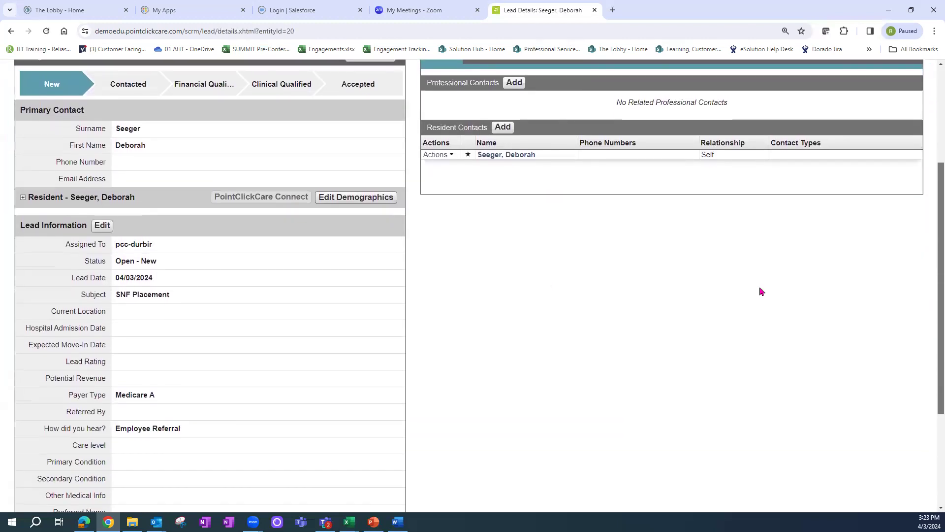
{"action": "left_click", "coordinate": [102, 226]}
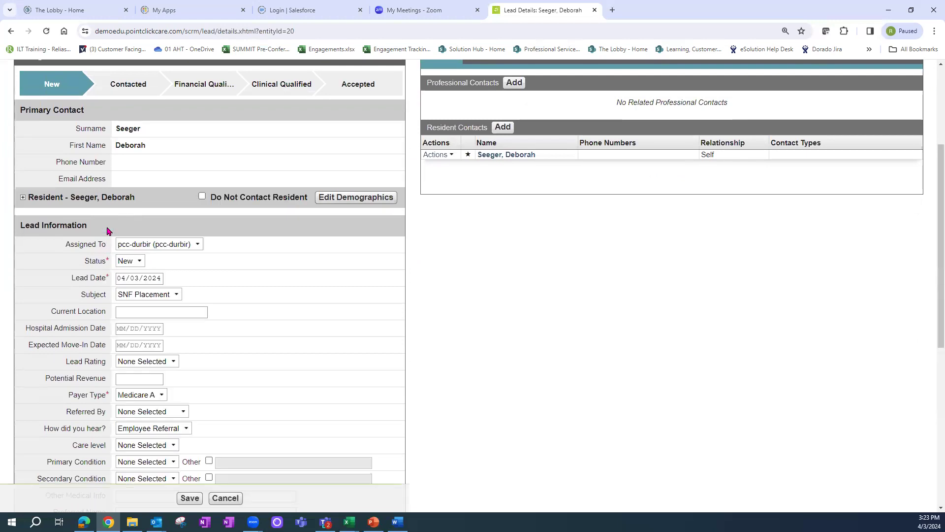
{"action": "left_click", "coordinate": [162, 396]}
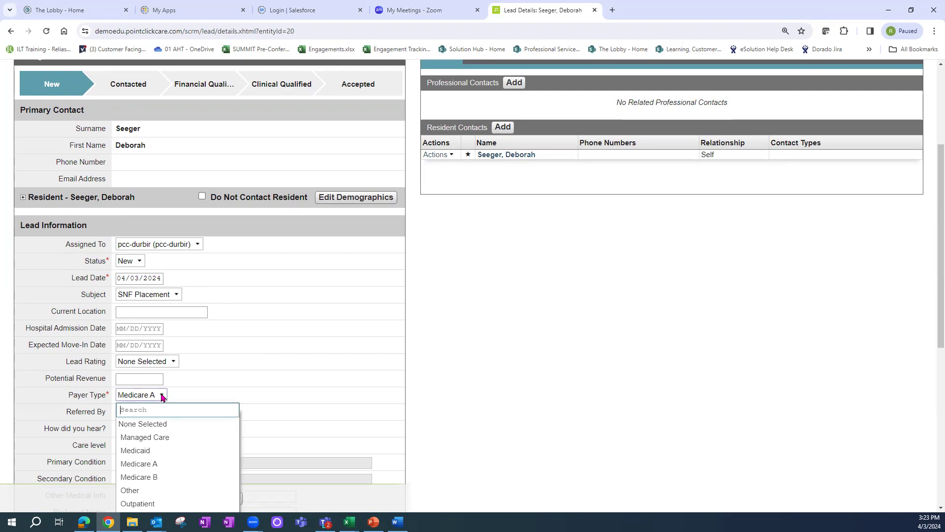
{"action": "left_click", "coordinate": [159, 438]}
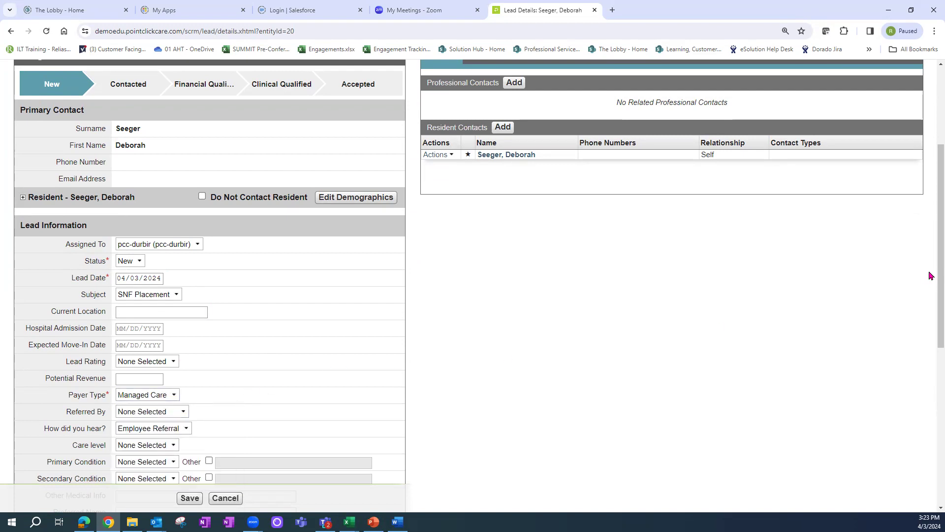
Step: Set the Managed Care lead's status to Contacted and save the lead information
{"action": "scroll", "coordinate": [930, 275], "scroll_direction": "down", "scroll_amount": 4}
{"action": "scroll", "coordinate": [931, 379], "scroll_direction": "down", "scroll_amount": 1}
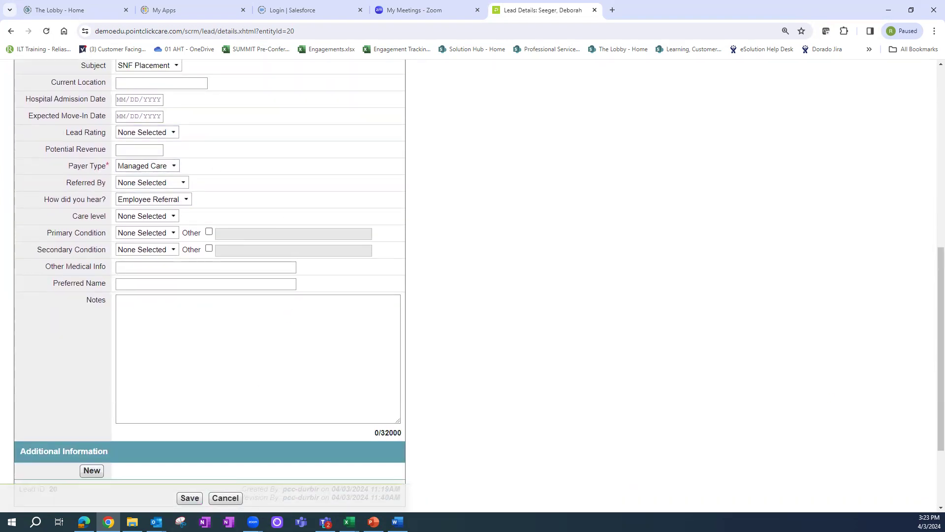
{"action": "left_click_drag", "start_coordinate": [930, 266], "coordinate": [929, 159]}
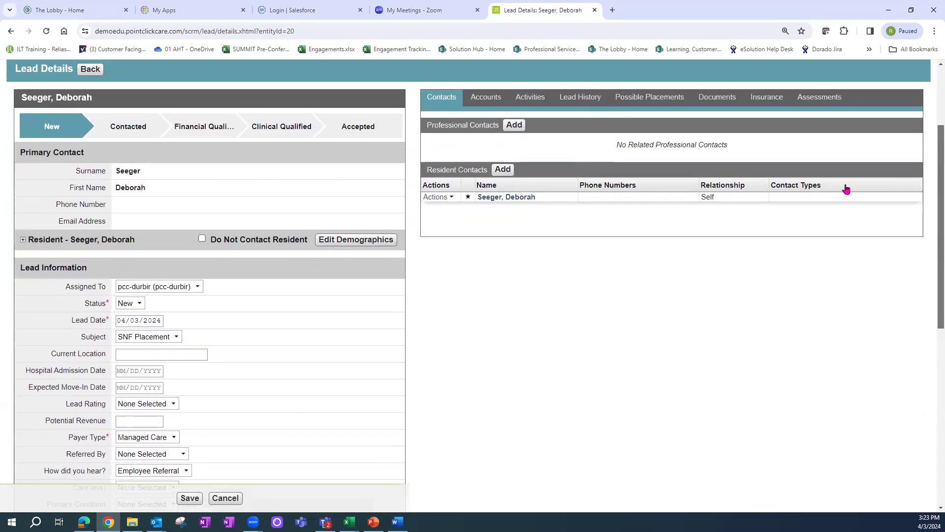
{"action": "left_click", "coordinate": [137, 304]}
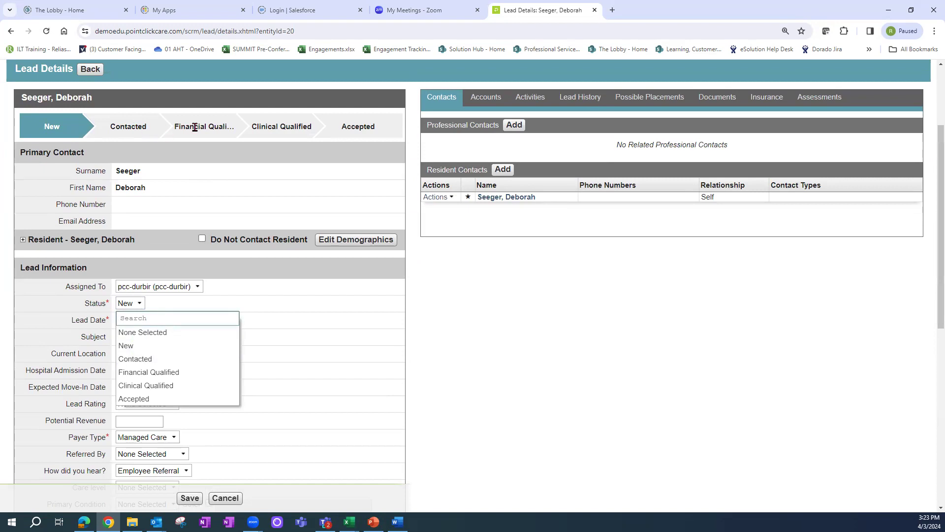
{"action": "left_click", "coordinate": [139, 358]}
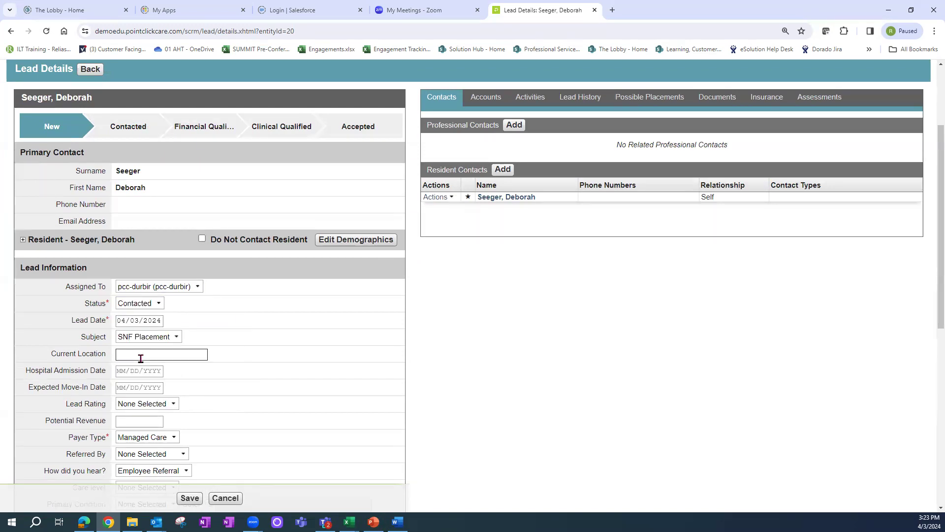
{"action": "left_click", "coordinate": [190, 498]}
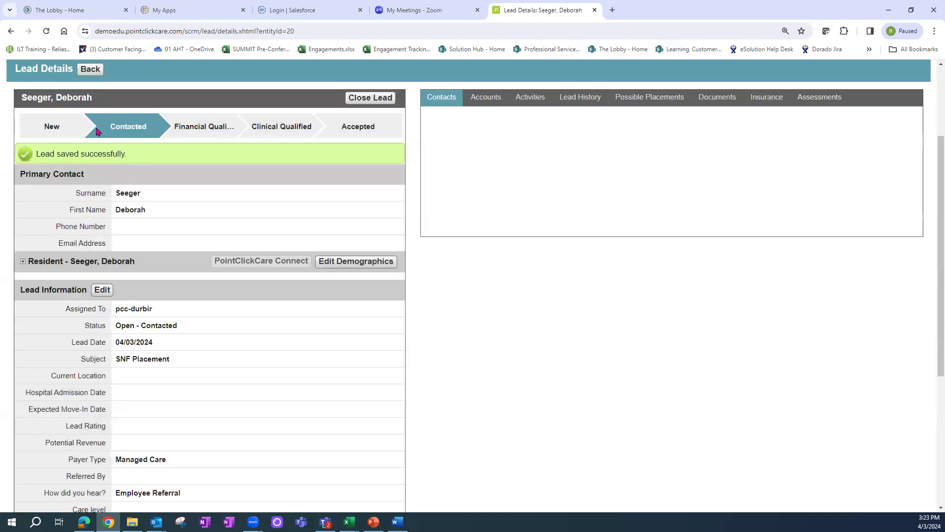
Step: Return to the leads list and check the edited lead's sales cycle
{"action": "left_click_drag", "start_coordinate": [941, 198], "coordinate": [927, 125]}
{"action": "left_click", "coordinate": [92, 151]}
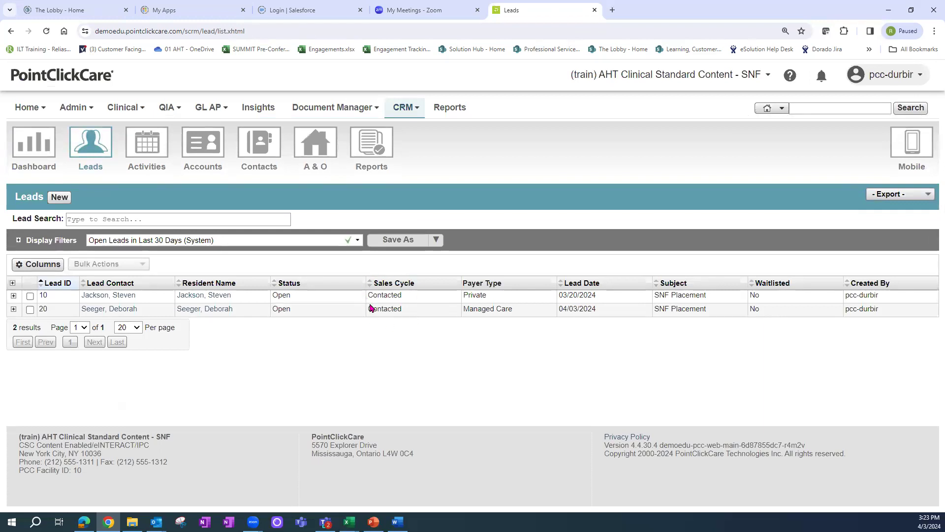
{"action": "left_click_drag", "start_coordinate": [373, 295], "coordinate": [414, 308]}
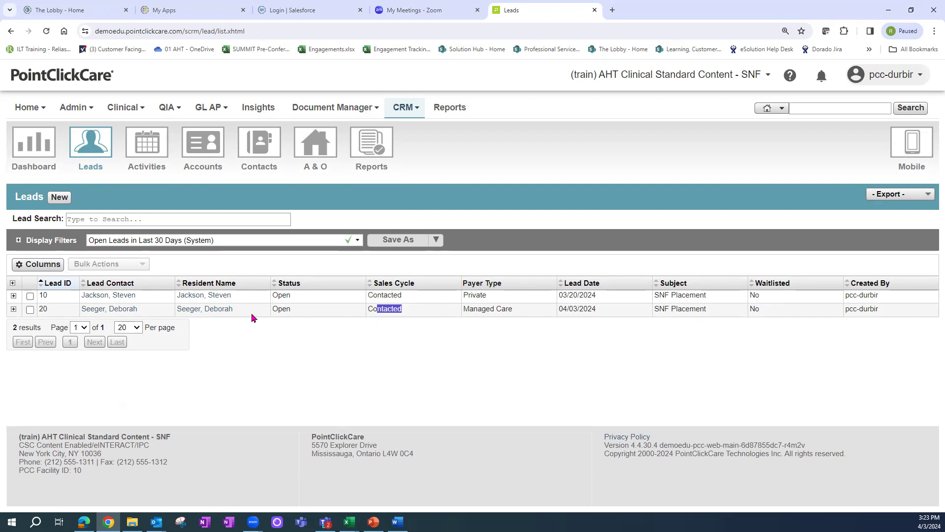
Step: Open the Managed Care lead and start closing it with status Denied and status reason Out of Network Insurance
{"action": "left_click", "coordinate": [222, 310]}
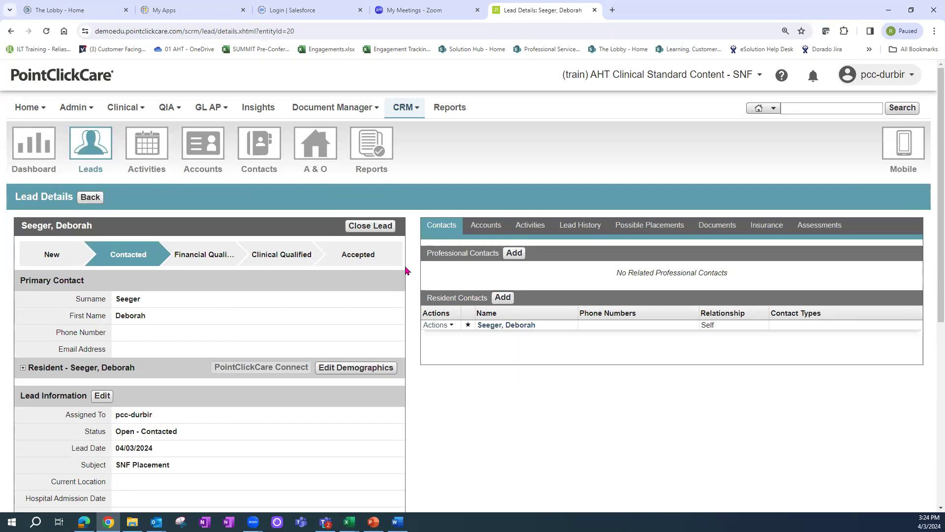
{"action": "left_click", "coordinate": [375, 230]}
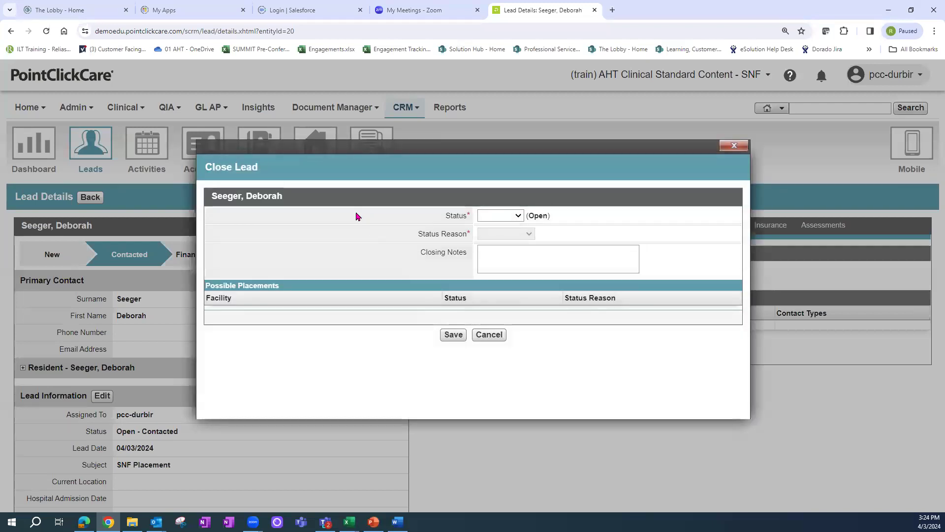
{"action": "left_click", "coordinate": [517, 220]}
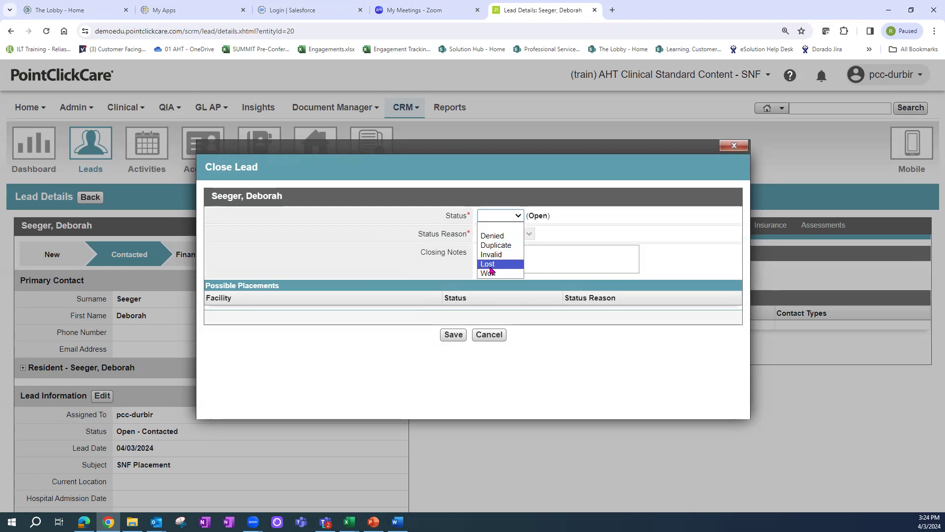
{"action": "left_click", "coordinate": [497, 236]}
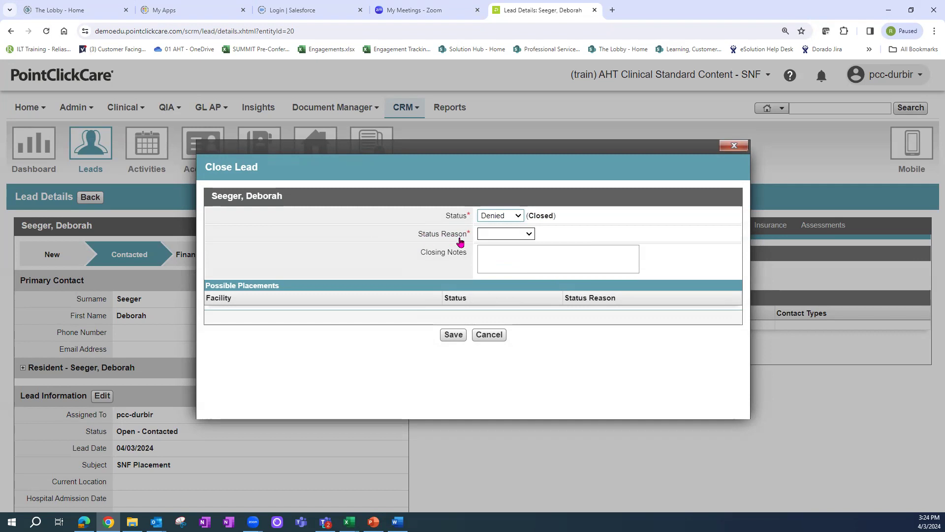
{"action": "left_click", "coordinate": [529, 235]}
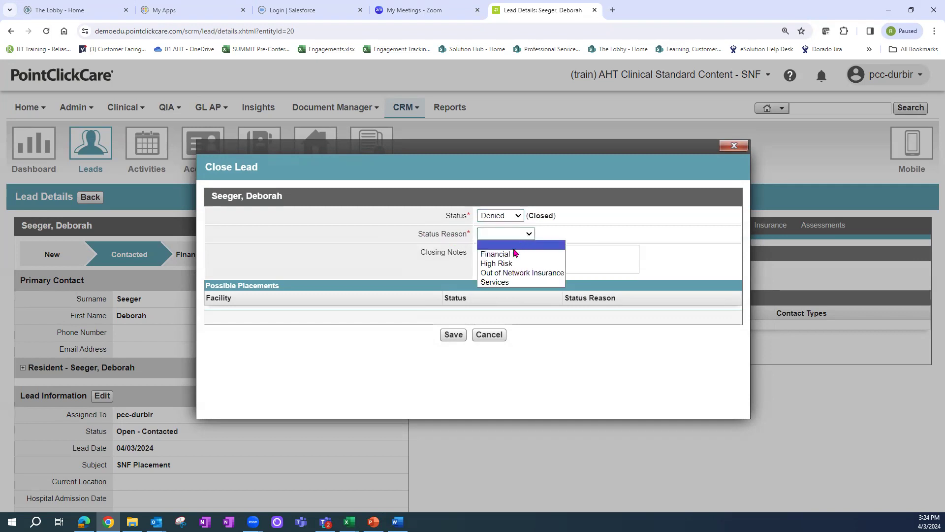
{"action": "left_click", "coordinate": [508, 274]}
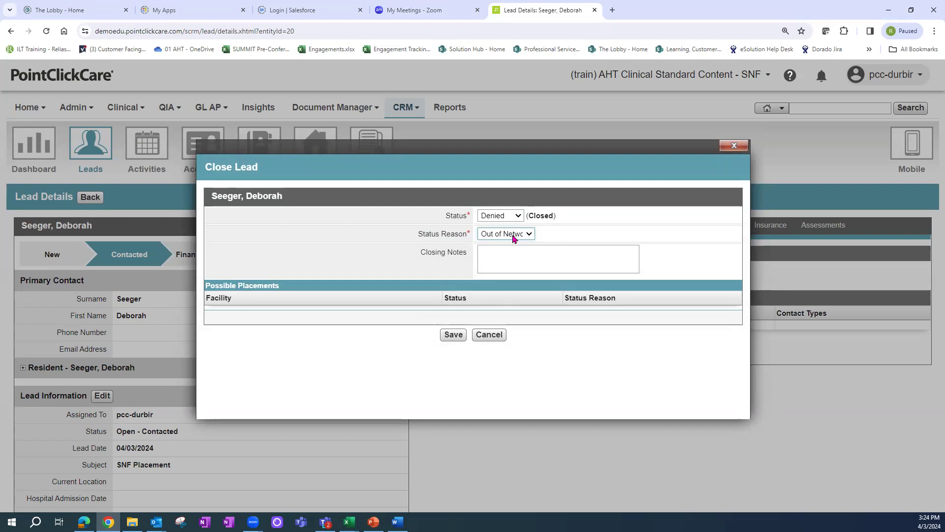
Step: Add the closing note "Do not participate with BCBS" and save the lead closure
{"action": "left_click", "coordinate": [496, 252]}
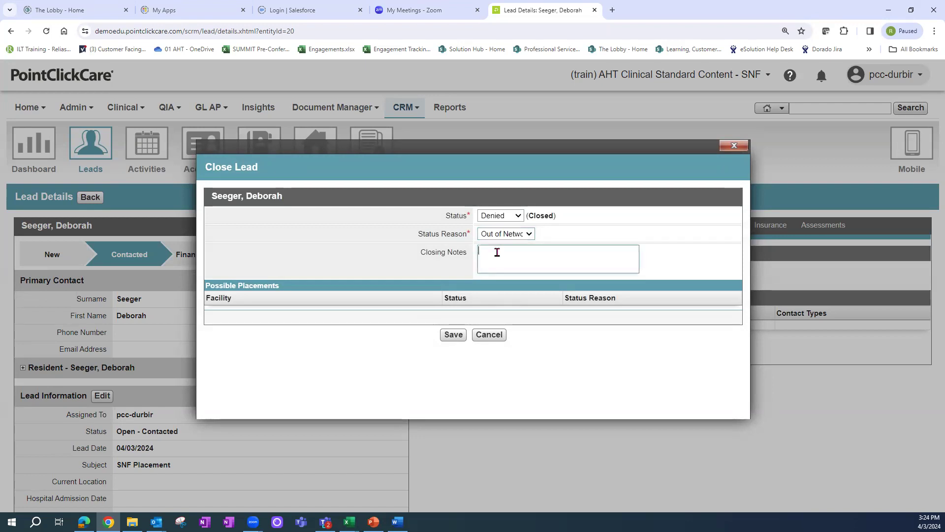
{"action": "type", "text": "Do n"}
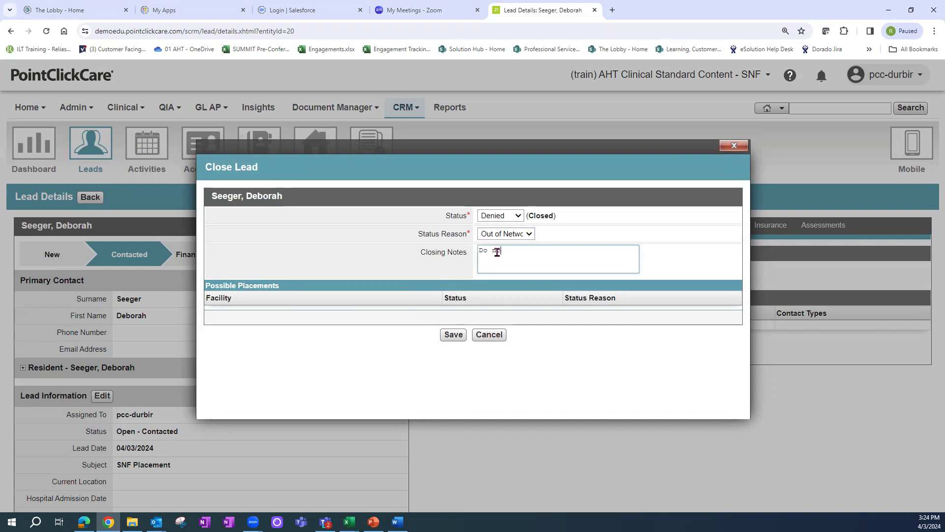
{"action": "type", "text": "ot participate with BCBS"}
{"action": "left_click", "coordinate": [455, 336]}
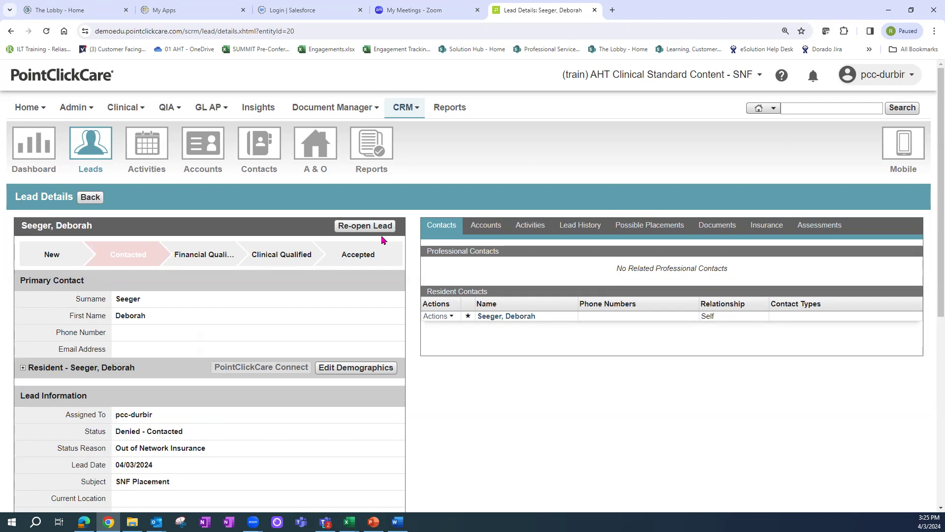
Step: Open the remaining open lead dated 03/20/2024 from the leads list and search facilities for a new possible placement using the default options
{"action": "left_click", "coordinate": [88, 145]}
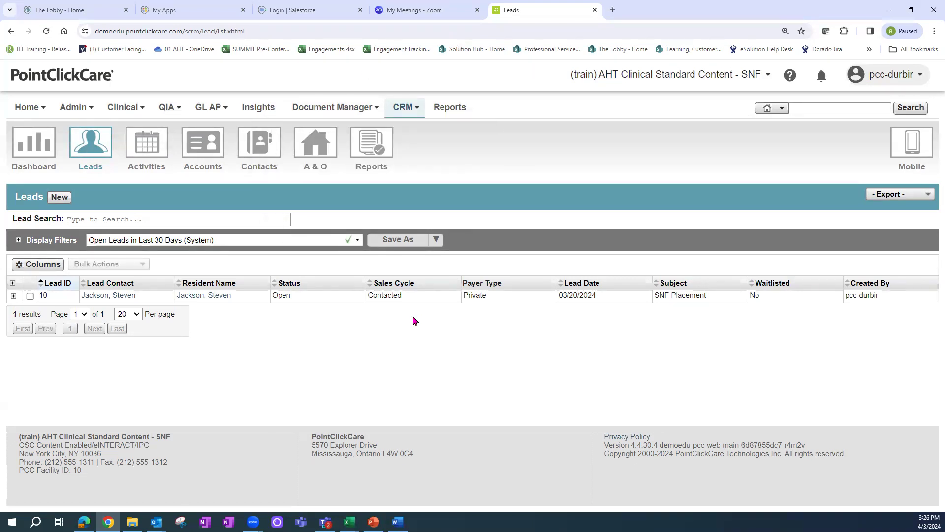
{"action": "left_click", "coordinate": [213, 299]}
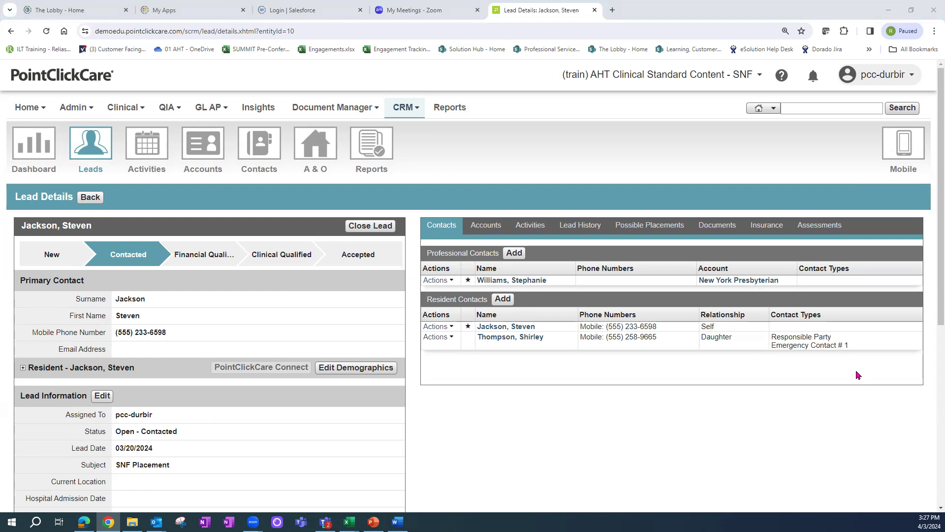
{"action": "left_click", "coordinate": [647, 229]}
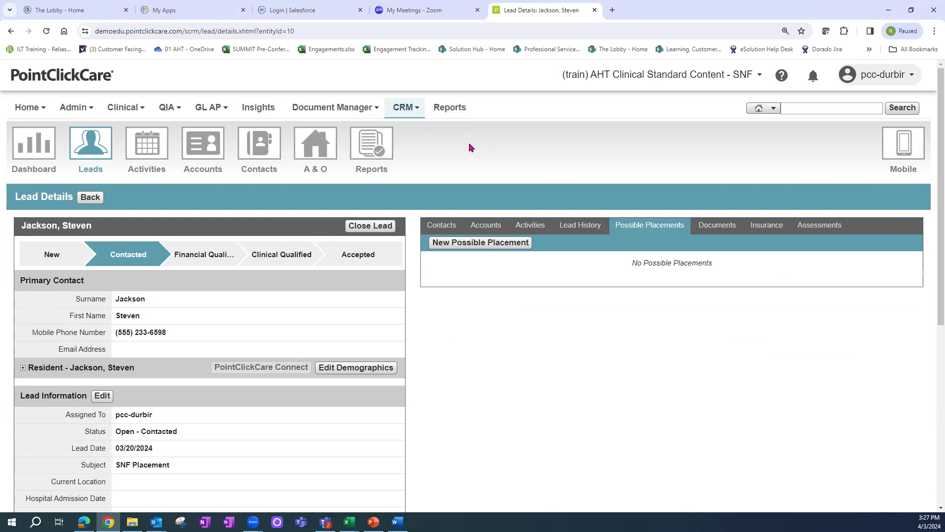
{"action": "left_click", "coordinate": [509, 245]}
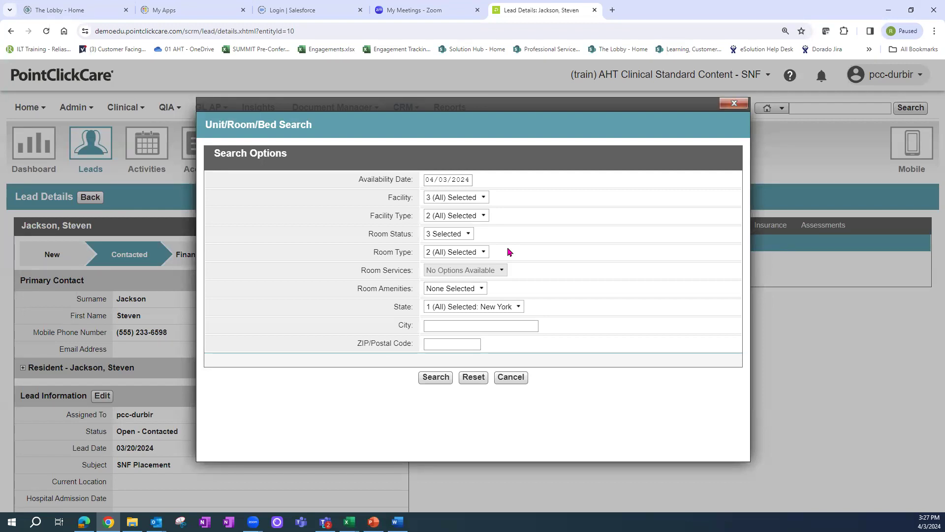
{"action": "left_click", "coordinate": [433, 378]}
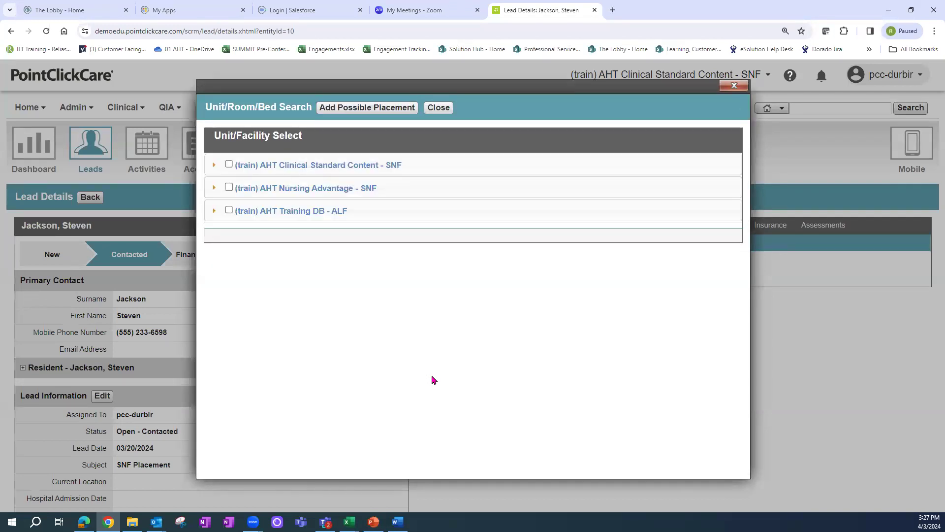
Step: Add only (train) AHT Nursing Advantage - SNF as a possible placement for the lead, and close the search
{"action": "left_click", "coordinate": [229, 164]}
{"action": "left_click", "coordinate": [229, 187]}
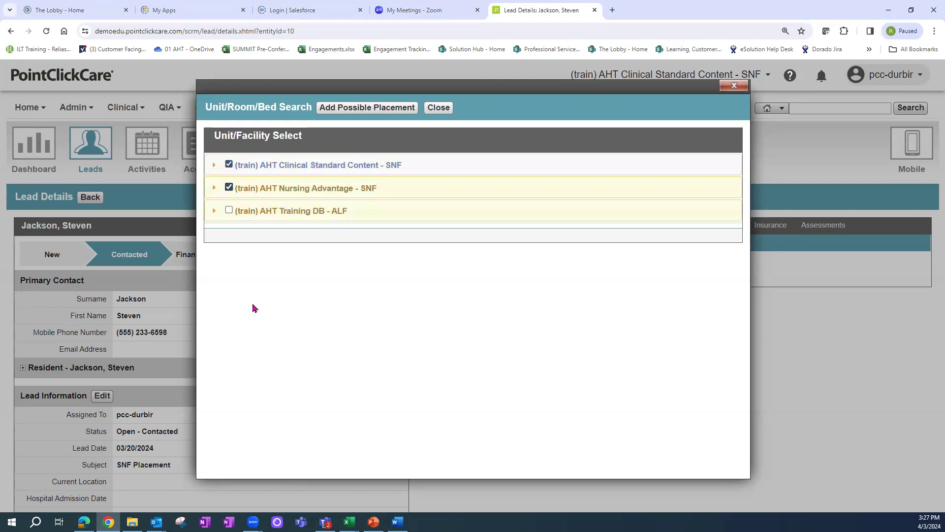
{"action": "left_click", "coordinate": [229, 188]}
{"action": "left_click", "coordinate": [229, 164]}
{"action": "left_click", "coordinate": [230, 187]}
{"action": "left_click", "coordinate": [343, 111]}
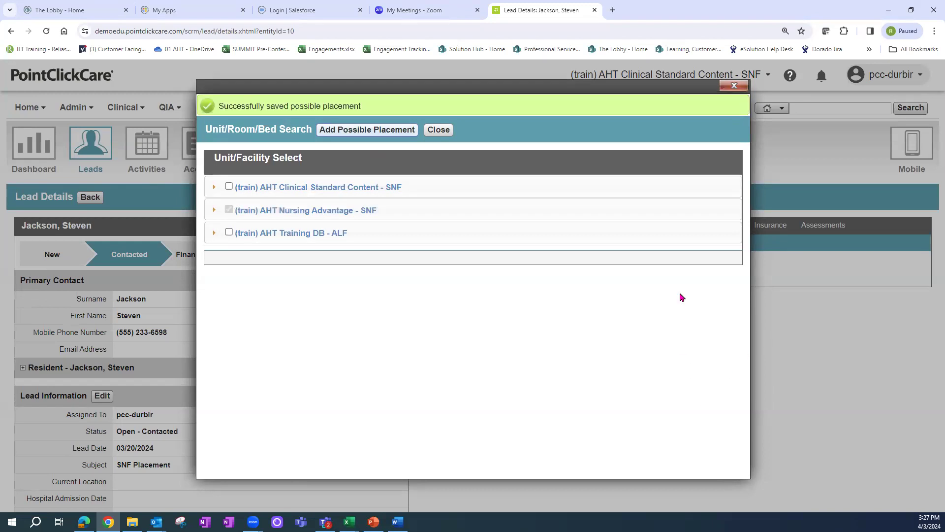
{"action": "left_click", "coordinate": [439, 130]}
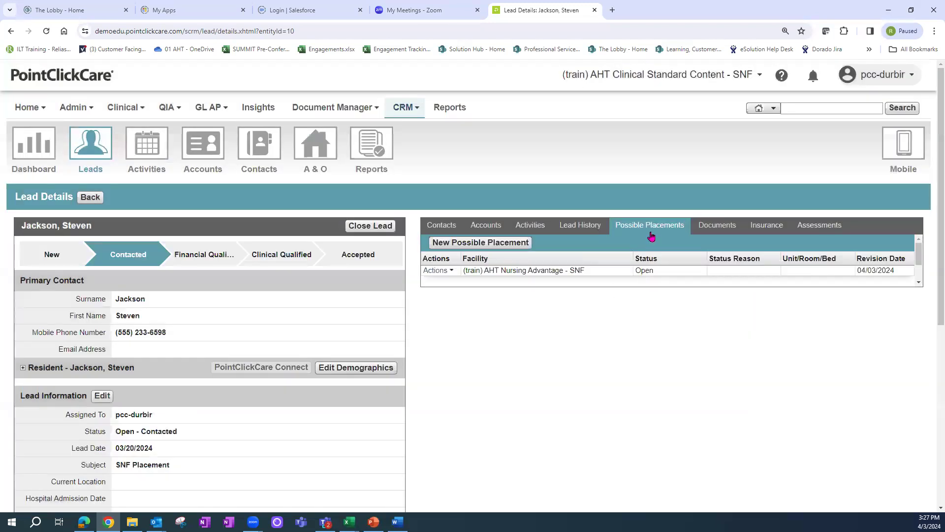
Step: Waitlist the lead at the AHT Nursing Advantage - SNF facility with 04/03/2024 as the date requested
{"action": "left_click", "coordinate": [651, 224]}
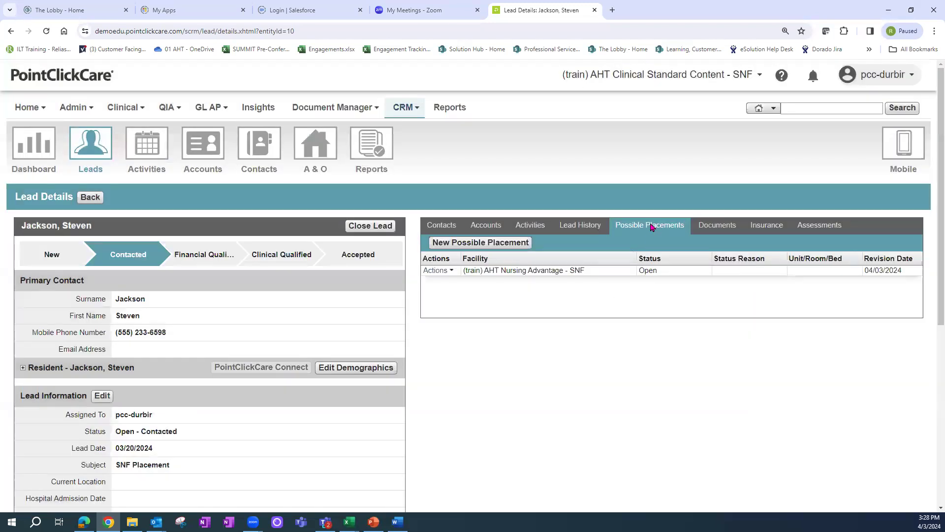
{"action": "left_click", "coordinate": [441, 271]}
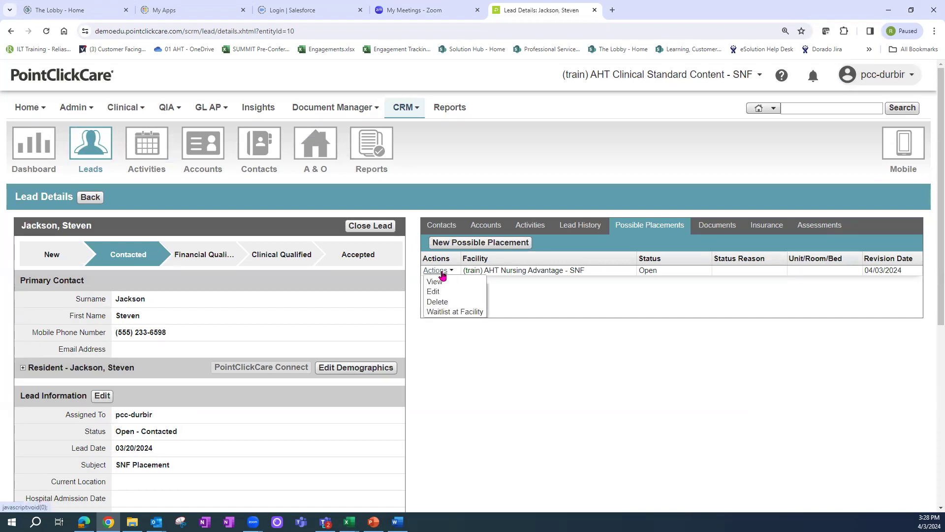
{"action": "left_click", "coordinate": [441, 313]}
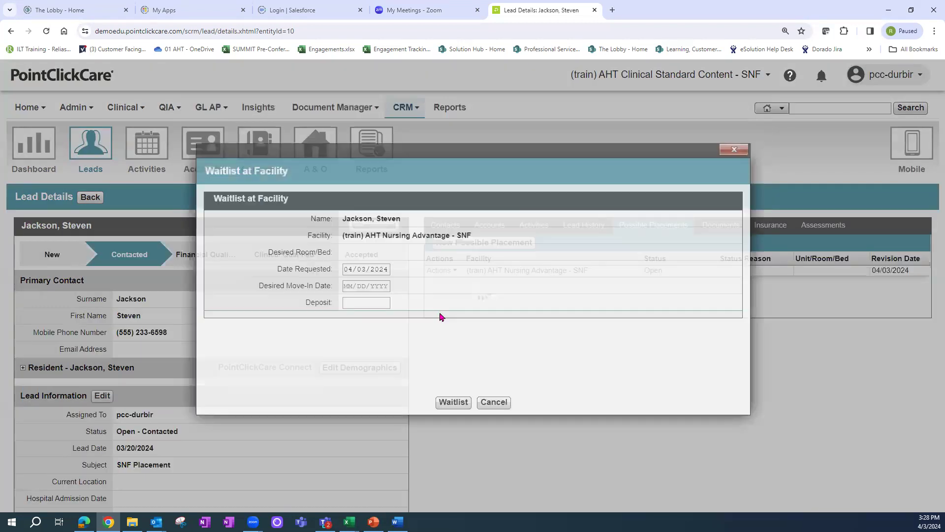
{"action": "left_click", "coordinate": [455, 402]}
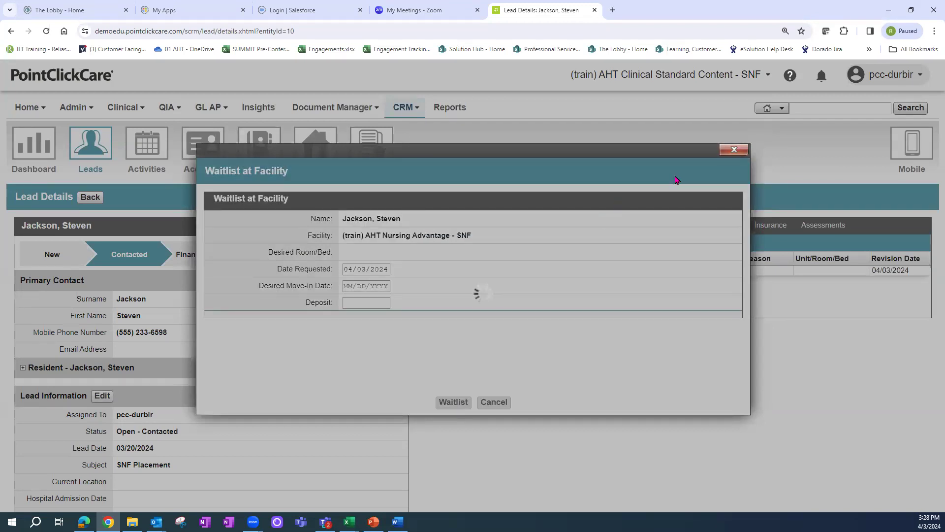
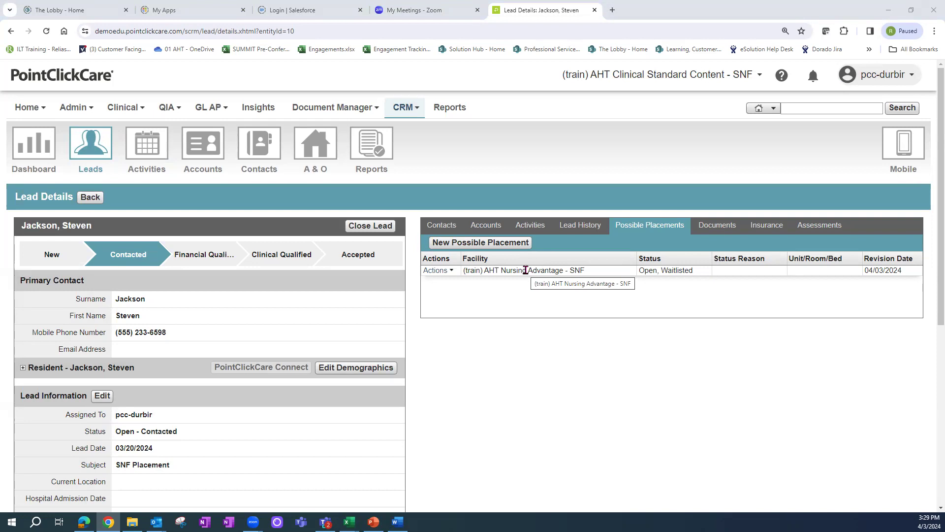
Step: Open the CRM dashboard and review its charts, including Potential Revenue by Facility
{"action": "left_click", "coordinate": [47, 148]}
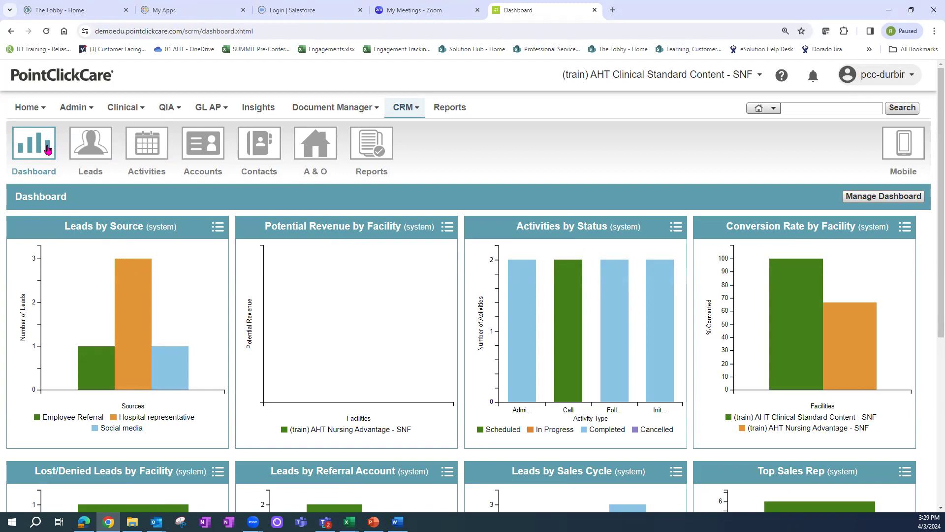
{"action": "left_click_drag", "start_coordinate": [282, 226], "coordinate": [385, 226]}
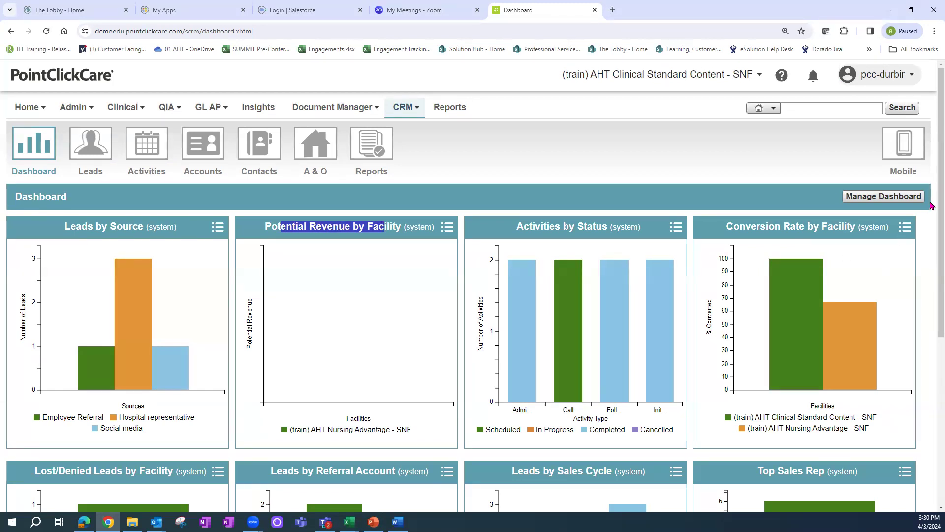
{"action": "scroll", "coordinate": [933, 206], "scroll_direction": "down", "scroll_amount": 2}
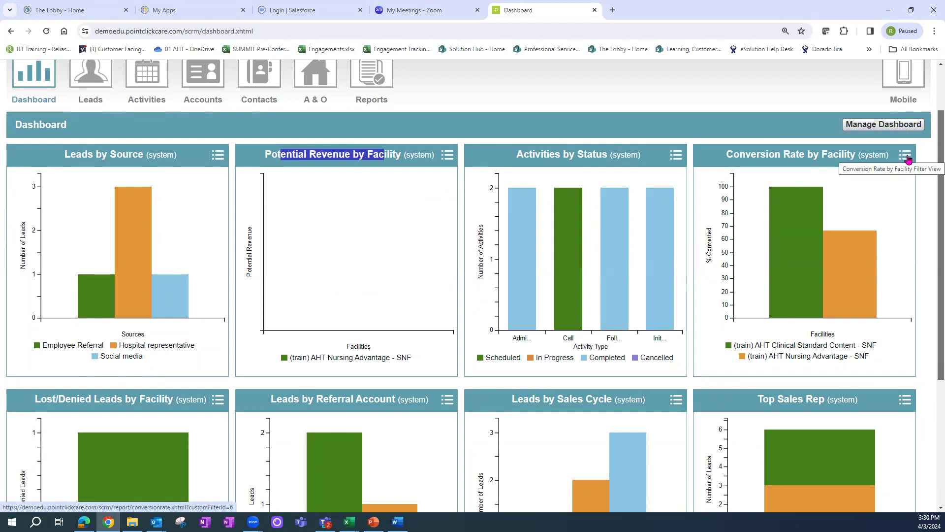
Step: Open the detailed list behind the Leads by Source chart and expand its display filters
{"action": "left_click", "coordinate": [217, 161]}
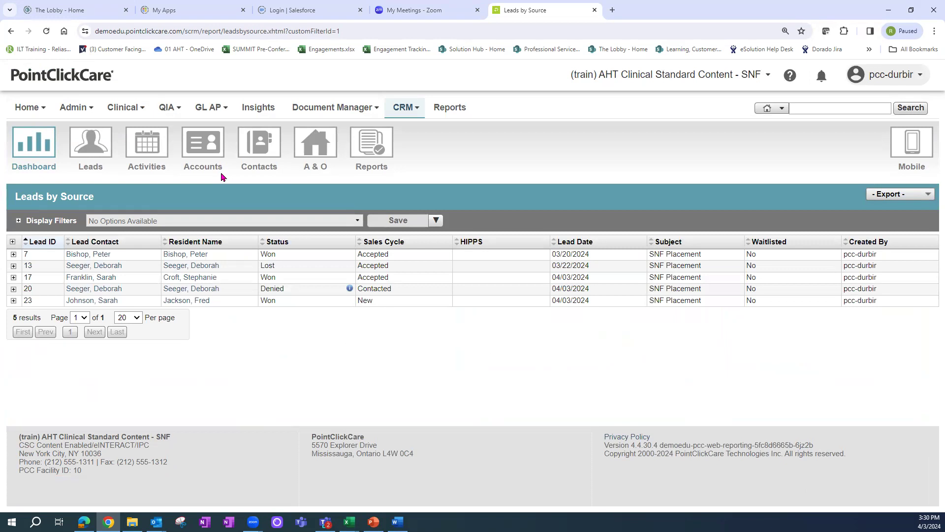
{"action": "left_click", "coordinate": [18, 221]}
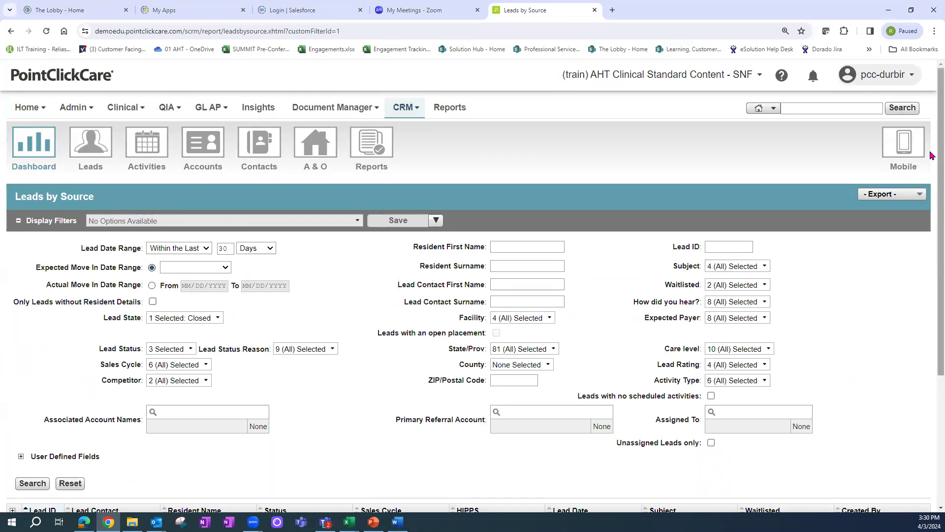
{"action": "scroll", "coordinate": [932, 155], "scroll_direction": "down", "scroll_amount": 3}
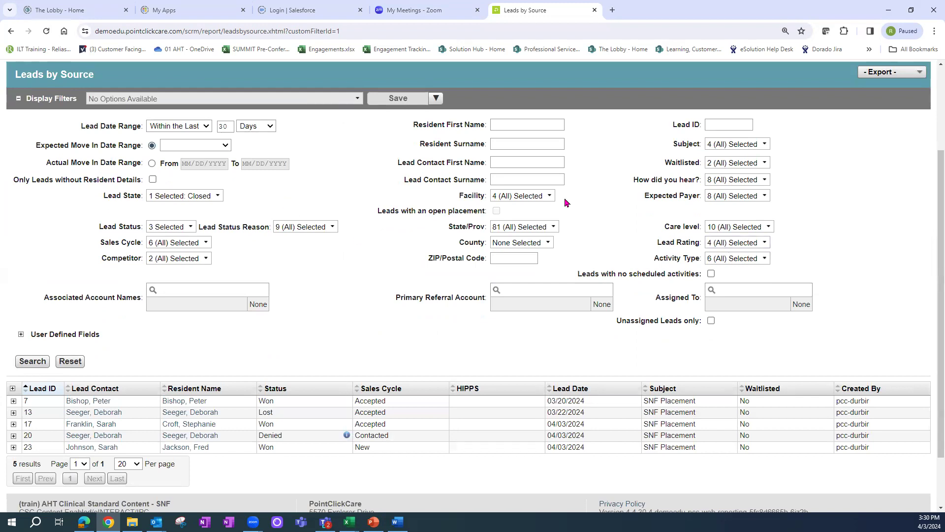
Step: Restrict the report's facility filter to (train) AHT Nursing Advantage - SNF, run the search and check the resulting leads
{"action": "left_click", "coordinate": [525, 197]}
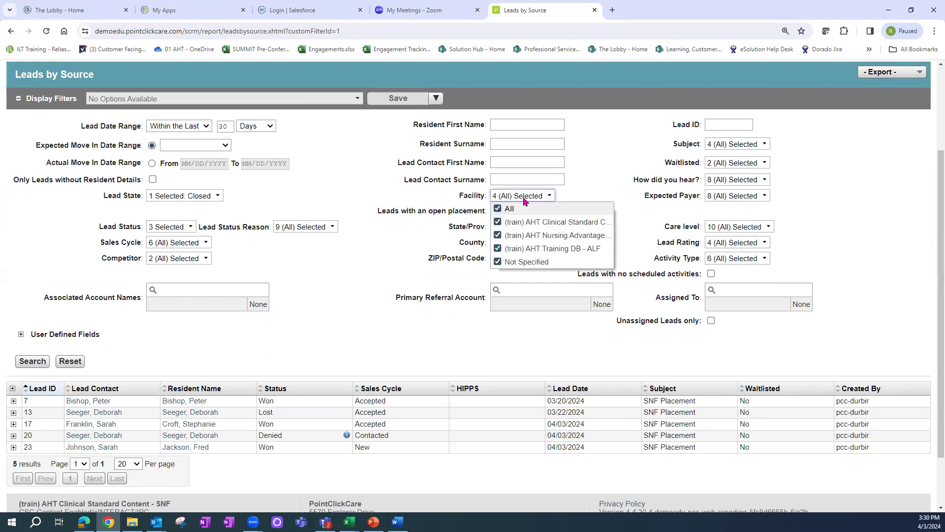
{"action": "left_click", "coordinate": [506, 236]}
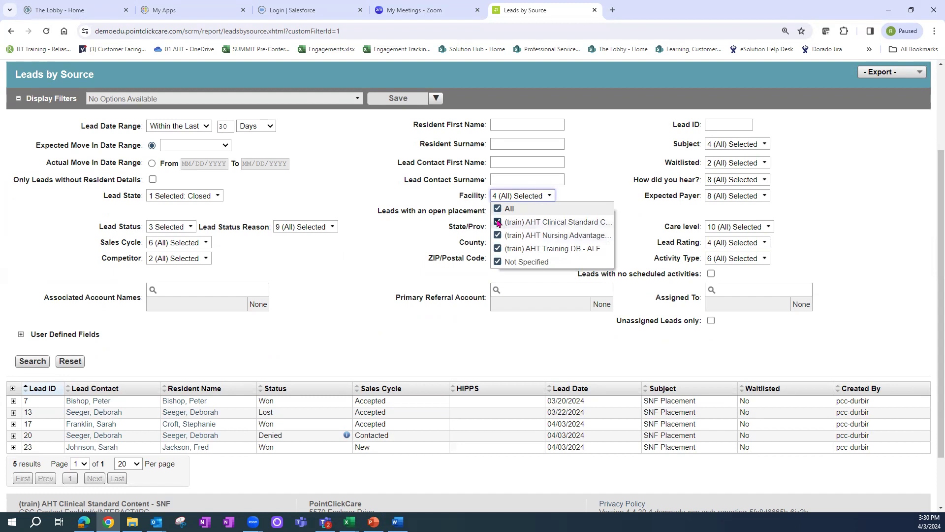
{"action": "left_click", "coordinate": [520, 198]}
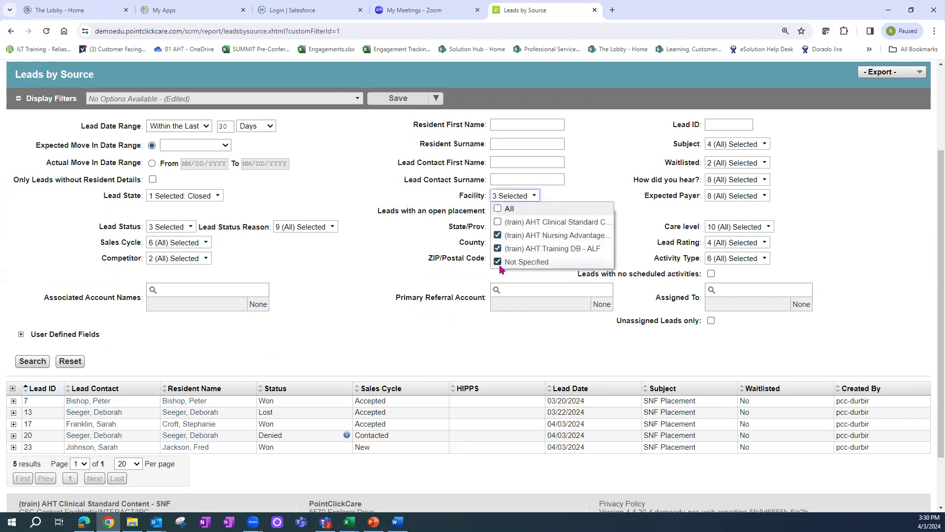
{"action": "left_click", "coordinate": [498, 249]}
{"action": "left_click", "coordinate": [517, 196]}
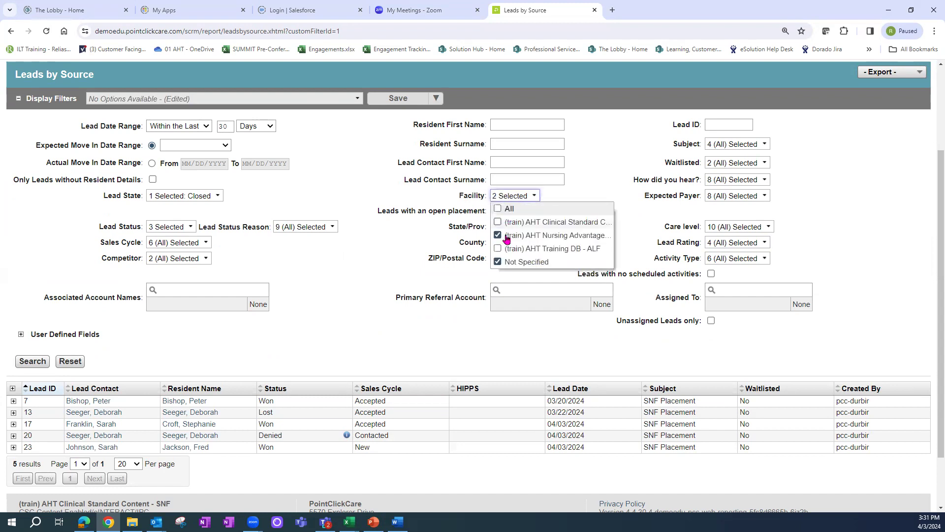
{"action": "left_click", "coordinate": [498, 263]}
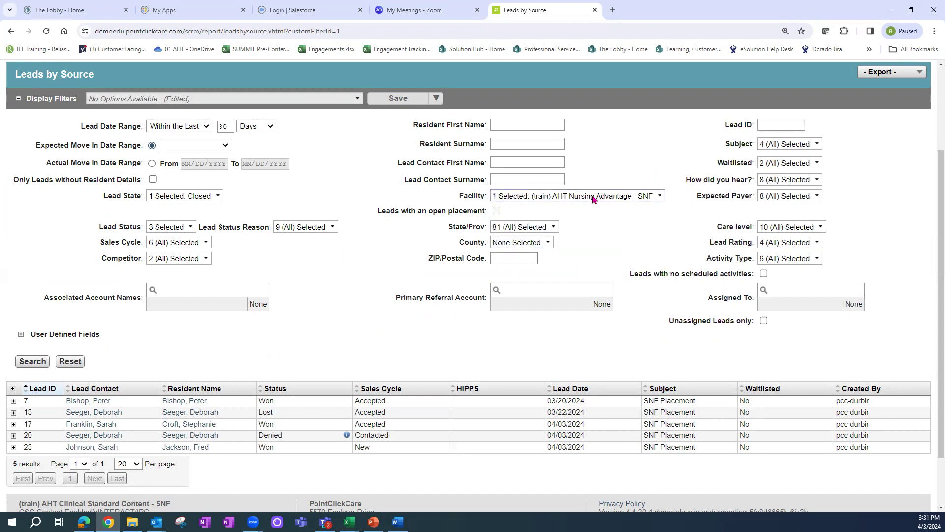
{"action": "left_click", "coordinate": [43, 365]}
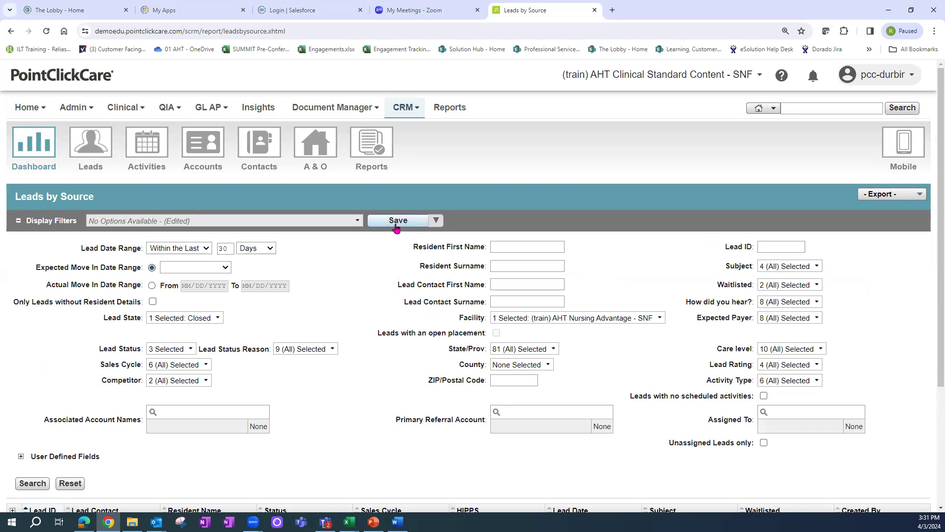
{"action": "scroll", "coordinate": [932, 281], "scroll_direction": "down", "scroll_amount": 2}
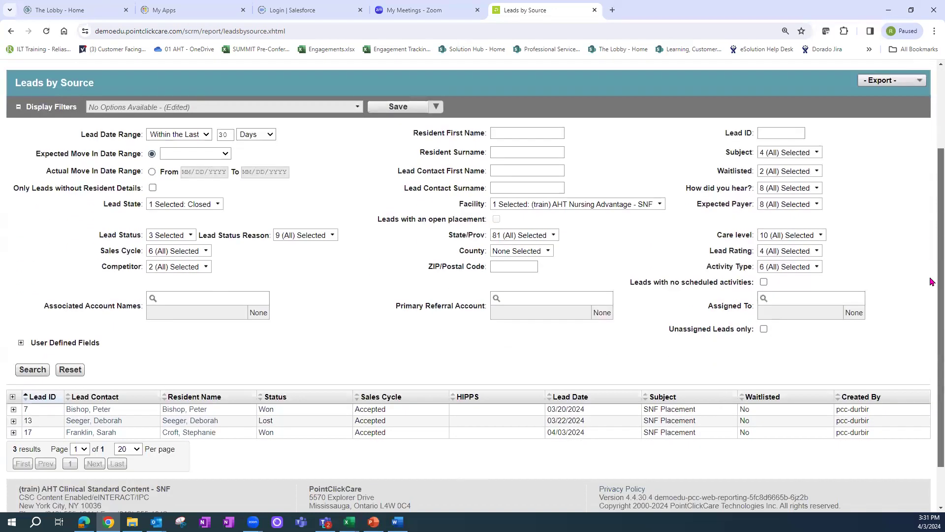
Step: Review the Leads by Source report's remaining filters and results, and return to the CRM dashboard
{"action": "scroll", "coordinate": [932, 282], "scroll_direction": "down", "scroll_amount": 1}
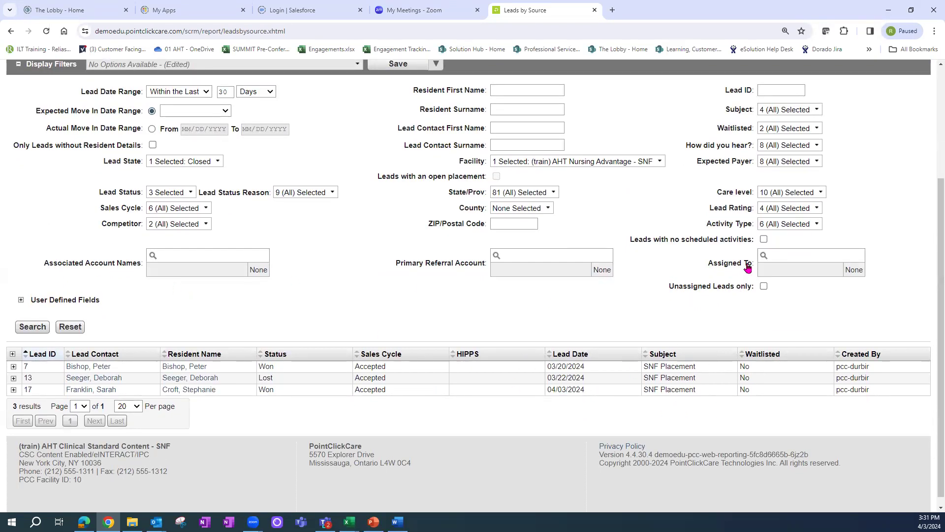
{"action": "left_click", "coordinate": [773, 255]}
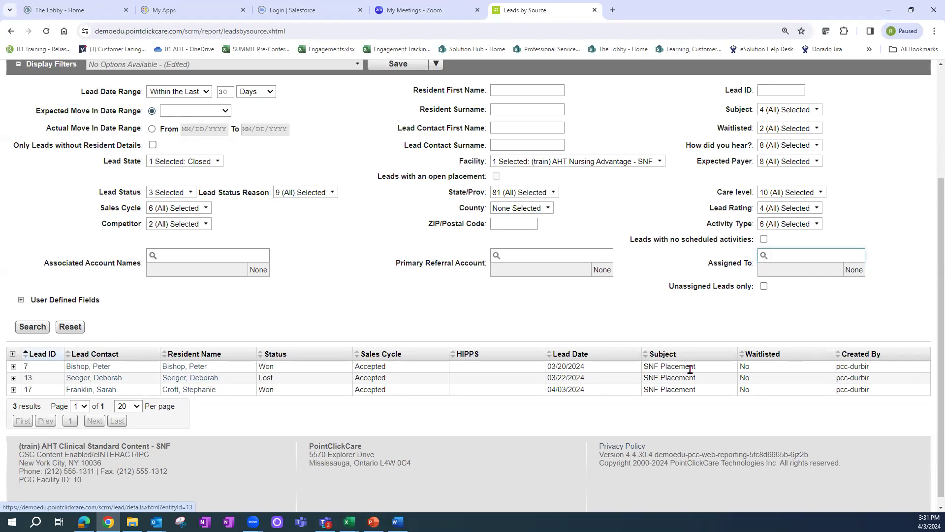
{"action": "left_click_drag", "start_coordinate": [930, 323], "coordinate": [918, 207]}
{"action": "scroll", "coordinate": [919, 265], "scroll_direction": "down", "scroll_amount": 1}
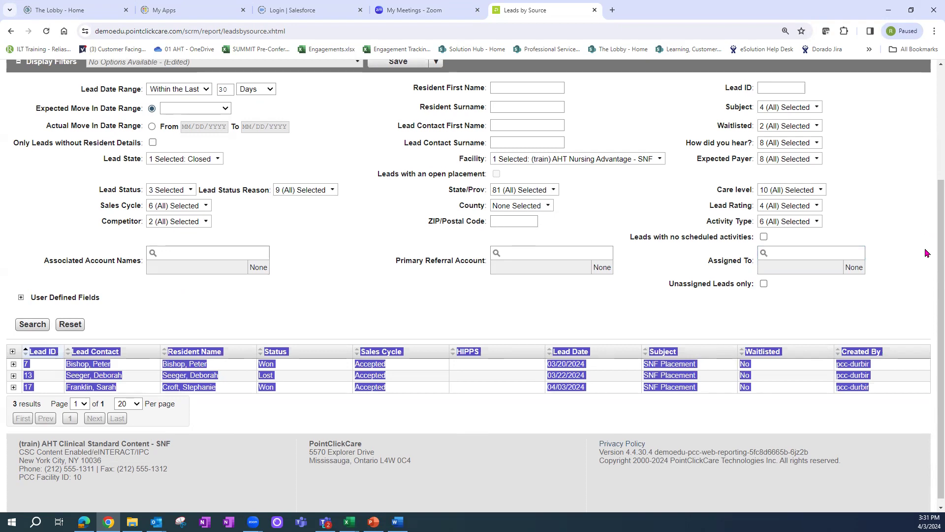
{"action": "left_click_drag", "start_coordinate": [940, 257], "coordinate": [926, 121]}
{"action": "left_click", "coordinate": [23, 147]}
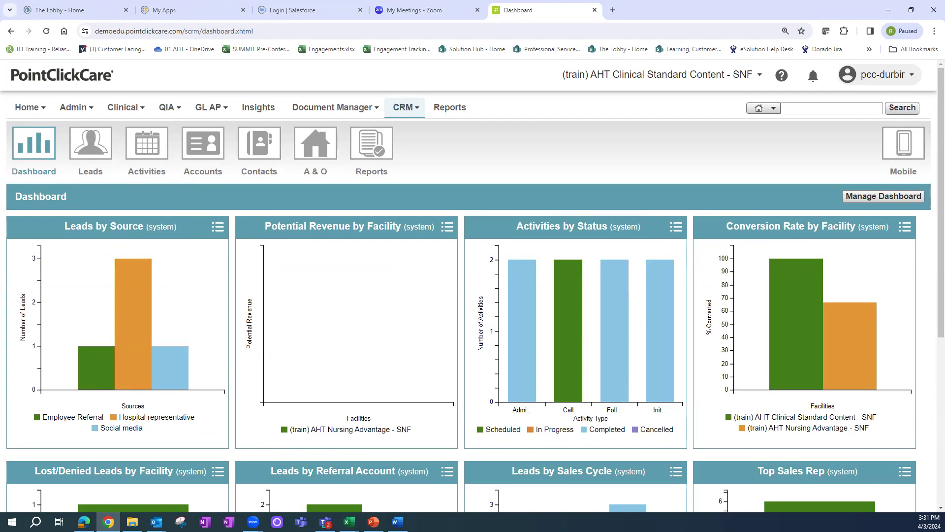
Step: Try to manage the dashboard from the facility, and switch to the Enterprise Management Console
{"action": "left_click", "coordinate": [879, 201]}
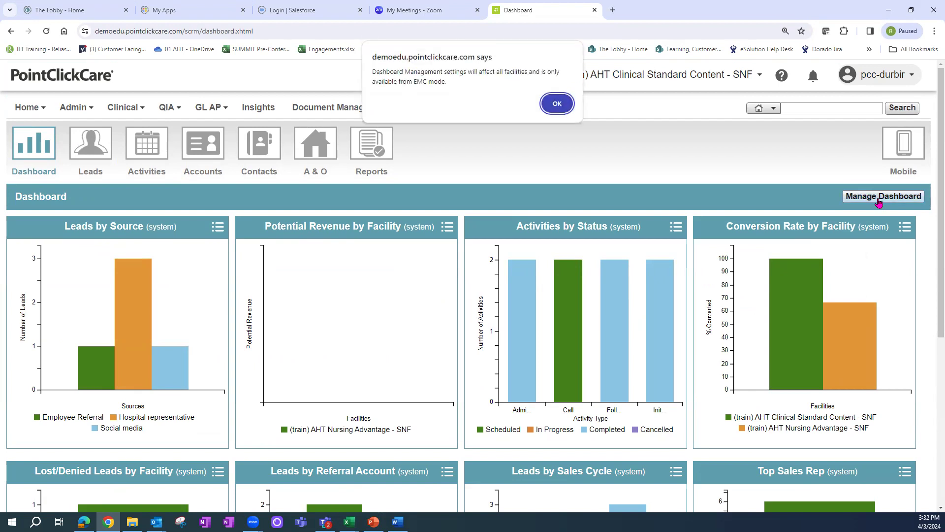
{"action": "left_click", "coordinate": [558, 107]}
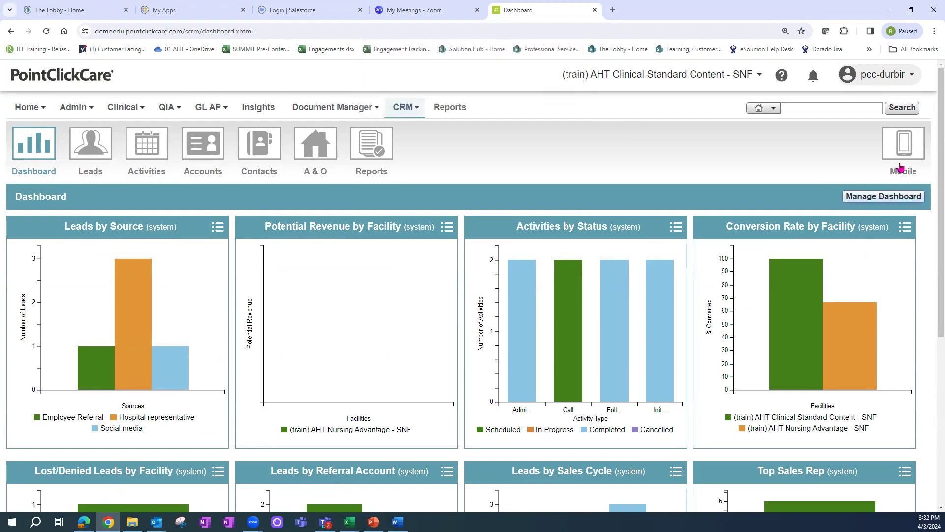
{"action": "left_click", "coordinate": [648, 78]}
{"action": "left_click", "coordinate": [697, 96]}
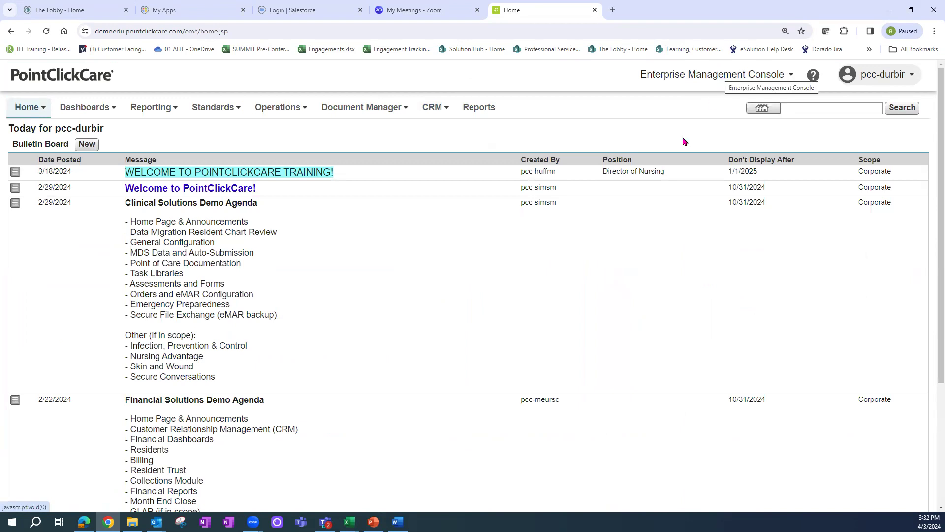
Step: Open the CRM dashboard at the enterprise level and go to its dashboard management page
{"action": "left_click", "coordinate": [437, 109]}
{"action": "mouse_move", "coordinate": [439, 109]}
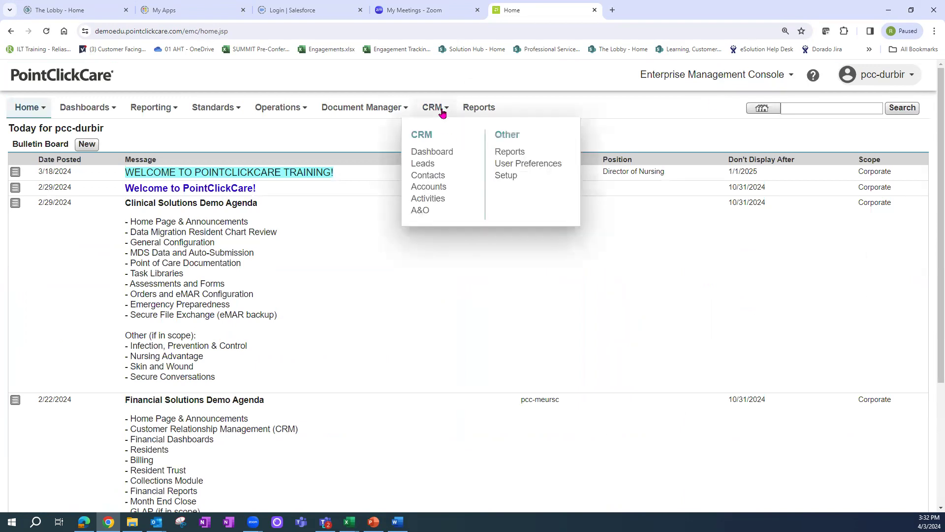
{"action": "left_click", "coordinate": [434, 151]}
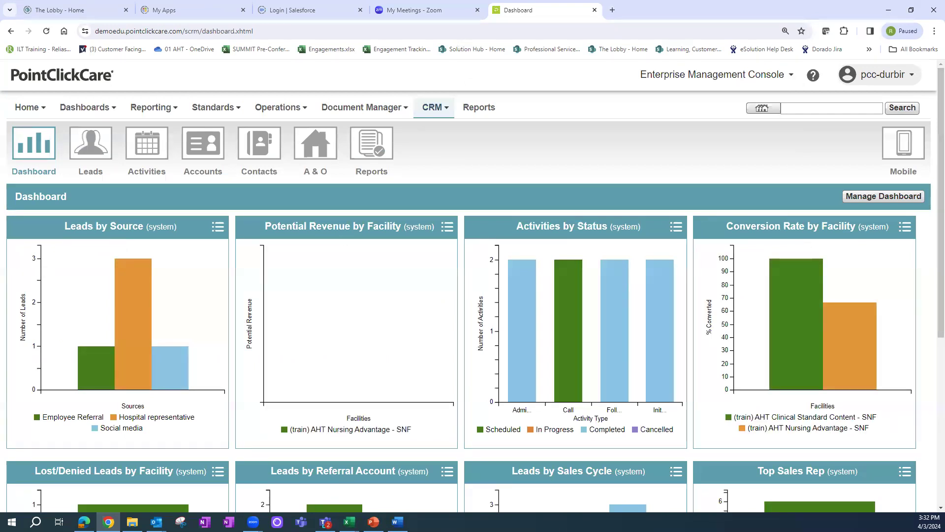
{"action": "scroll", "coordinate": [930, 205], "scroll_direction": "down", "scroll_amount": 1}
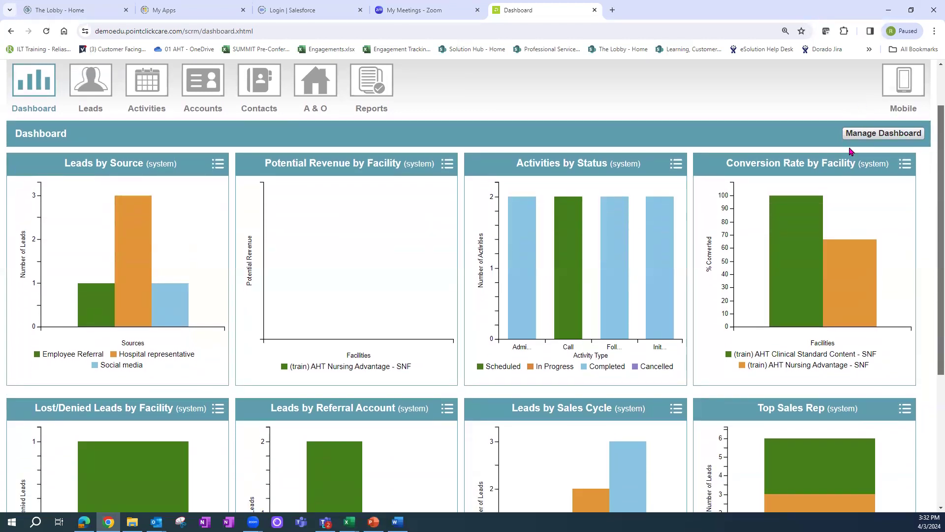
{"action": "left_click", "coordinate": [880, 137]}
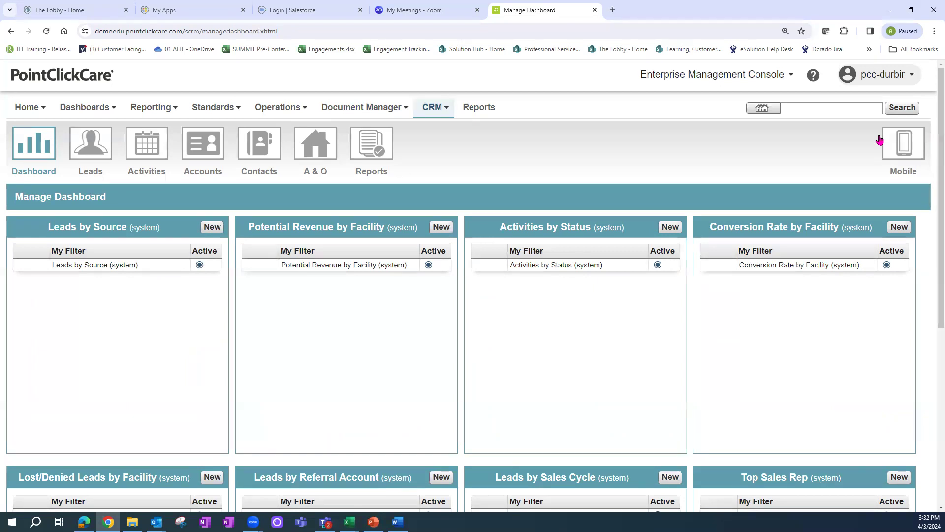
Step: Start a new Top Sales Rep dashboard filter with a lead date range within the last 12 months and run the search
{"action": "scroll", "coordinate": [931, 241], "scroll_direction": "down", "scroll_amount": 1}
{"action": "scroll", "coordinate": [932, 241], "scroll_direction": "down", "scroll_amount": 3}
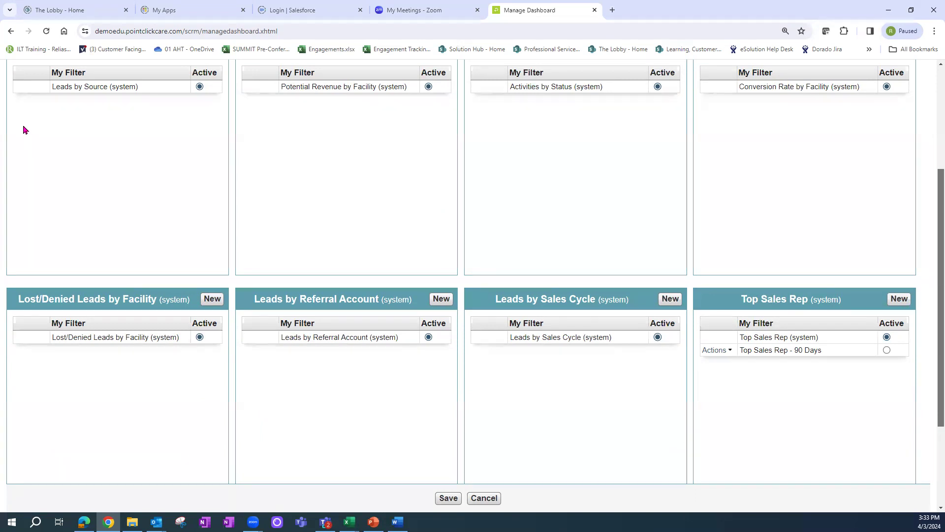
{"action": "scroll", "coordinate": [403, 230], "scroll_direction": "up", "scroll_amount": 2}
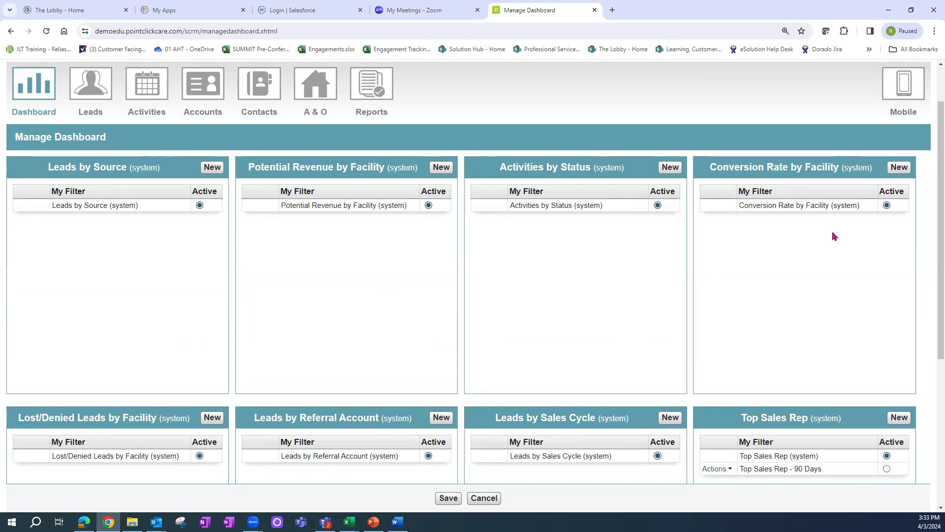
{"action": "left_click_drag", "start_coordinate": [940, 319], "coordinate": [865, 389]}
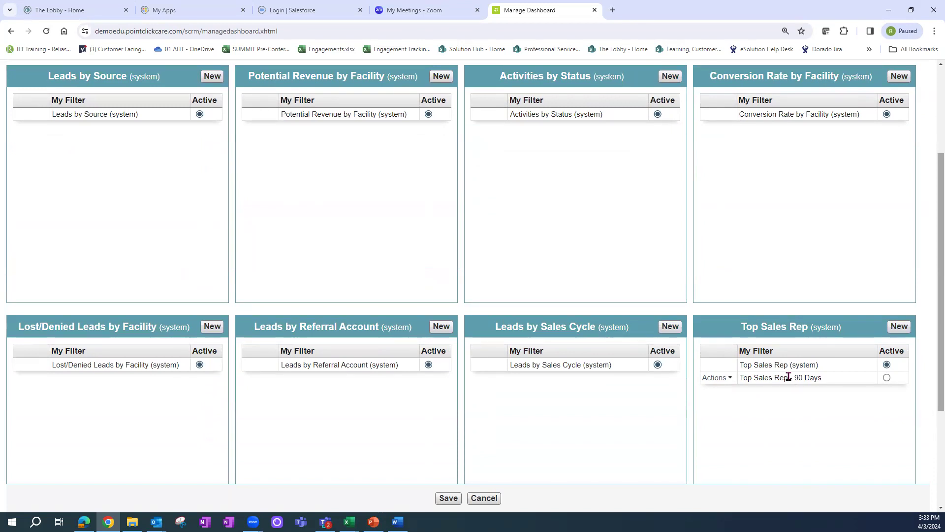
{"action": "left_click", "coordinate": [903, 330]}
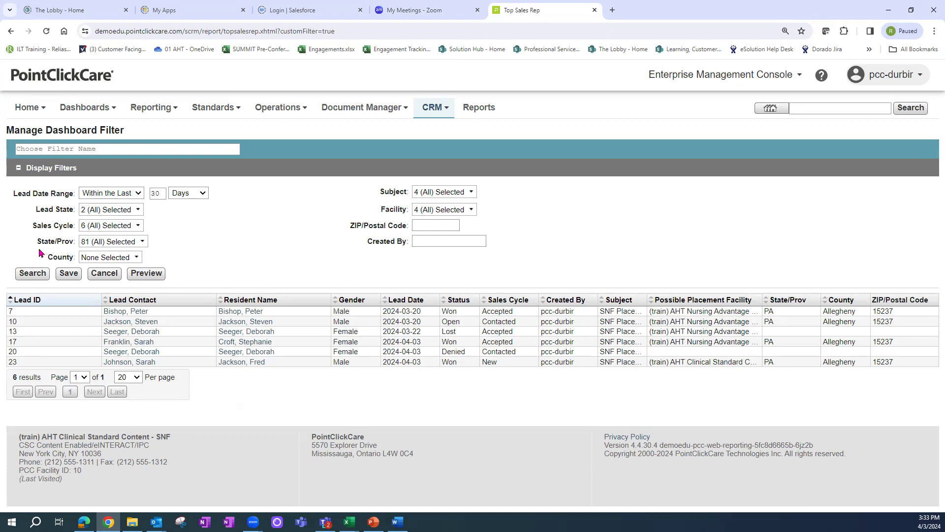
{"action": "left_click", "coordinate": [185, 193]}
{"action": "left_click", "coordinate": [185, 222]}
{"action": "key", "text": "shift+Tab"}
{"action": "type", "text": "12"}
{"action": "left_click", "coordinate": [35, 274]}
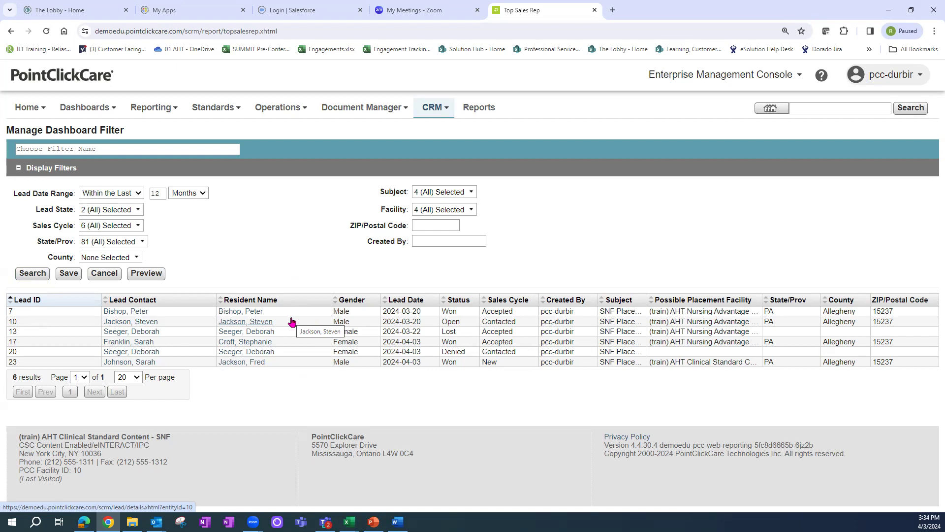
Step: Name the new dashboard filter Top-Sales Rep - 1 Year and save it
{"action": "left_click", "coordinate": [48, 149]}
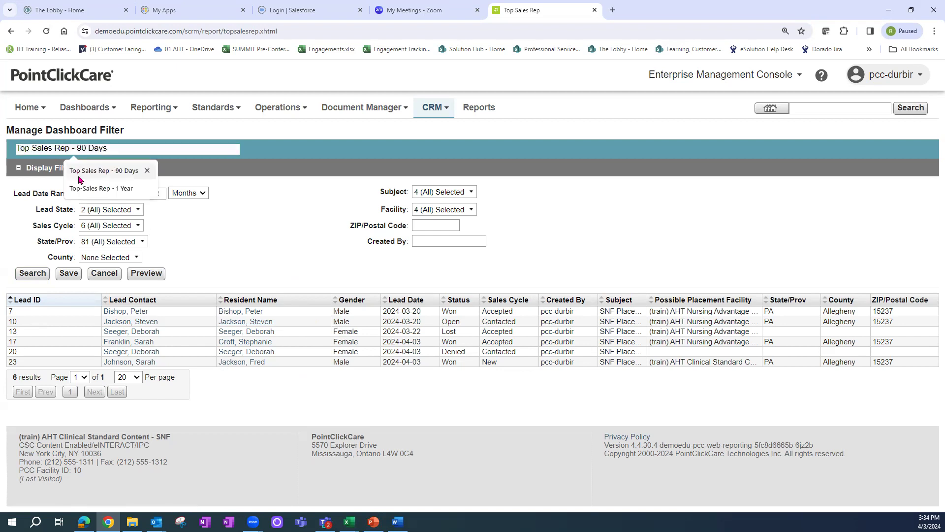
{"action": "left_click", "coordinate": [101, 188]}
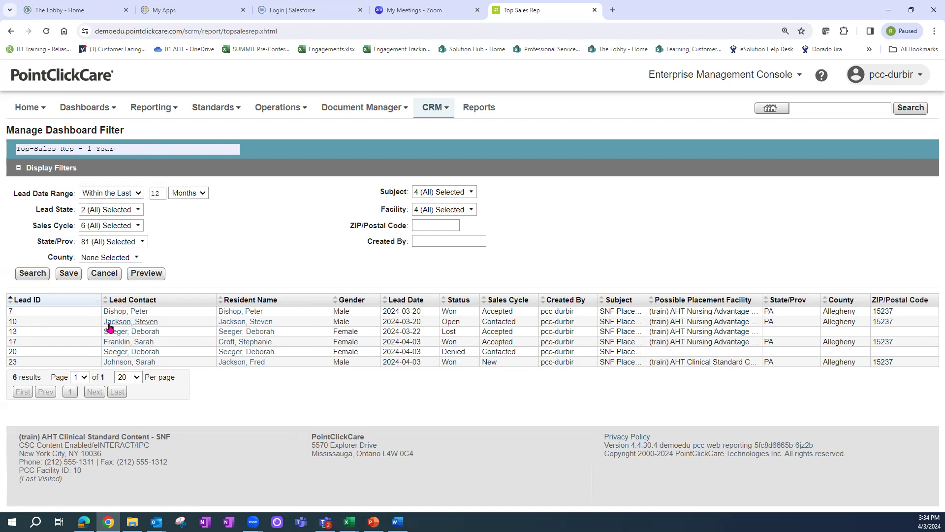
{"action": "left_click", "coordinate": [70, 274]}
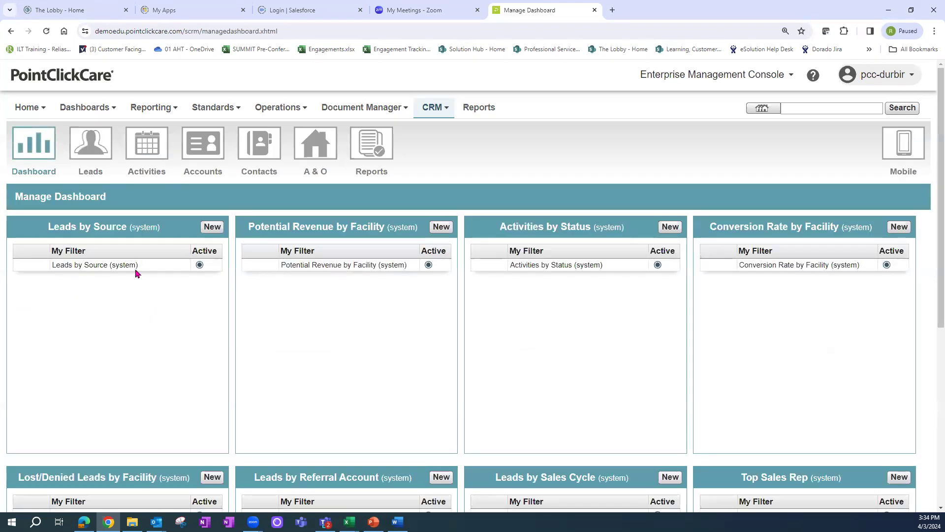
Step: Make Top-Sales Rep - 1 Year the active Top Sales Rep filter and save the dashboard settings
{"action": "scroll", "coordinate": [932, 163], "scroll_direction": "down", "scroll_amount": 3}
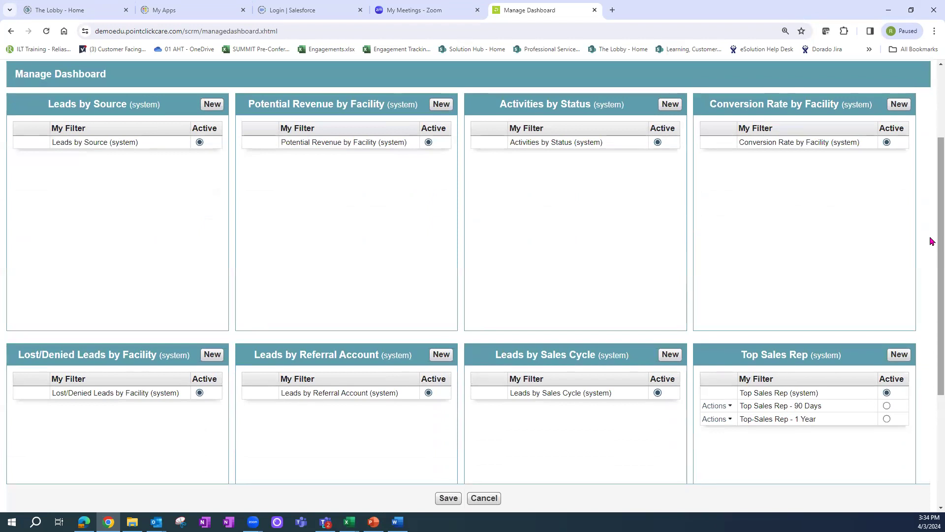
{"action": "left_click", "coordinate": [886, 419]}
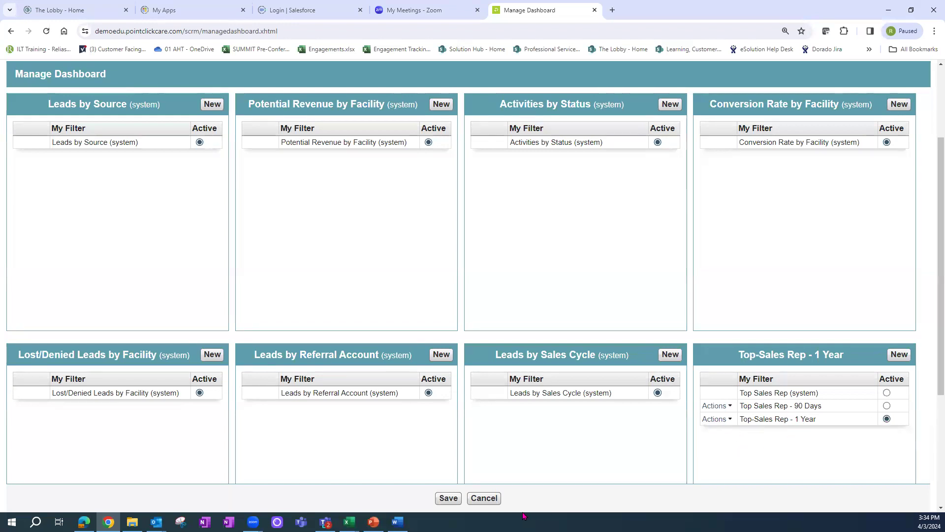
{"action": "left_click", "coordinate": [449, 499]}
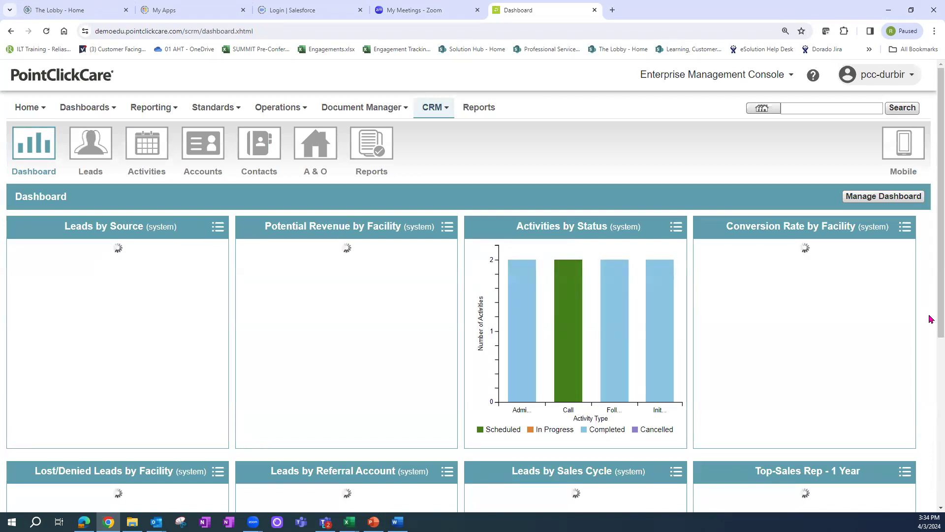
Step: Compare the title of the Top-Sales Rep - 1 Year chart with the system chart titles on the enterprise dashboard
{"action": "scroll", "coordinate": [926, 316], "scroll_direction": "down", "scroll_amount": 3}
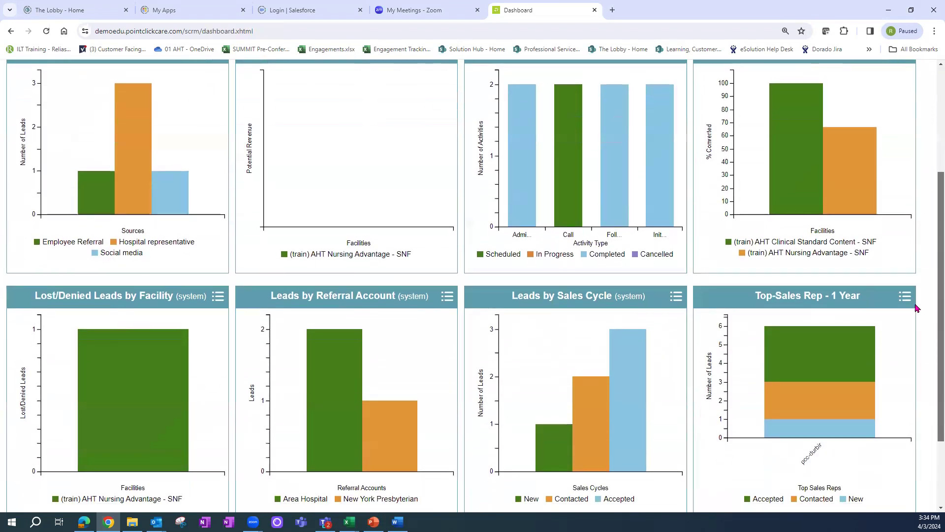
{"action": "left_click_drag", "start_coordinate": [755, 294], "coordinate": [874, 299]}
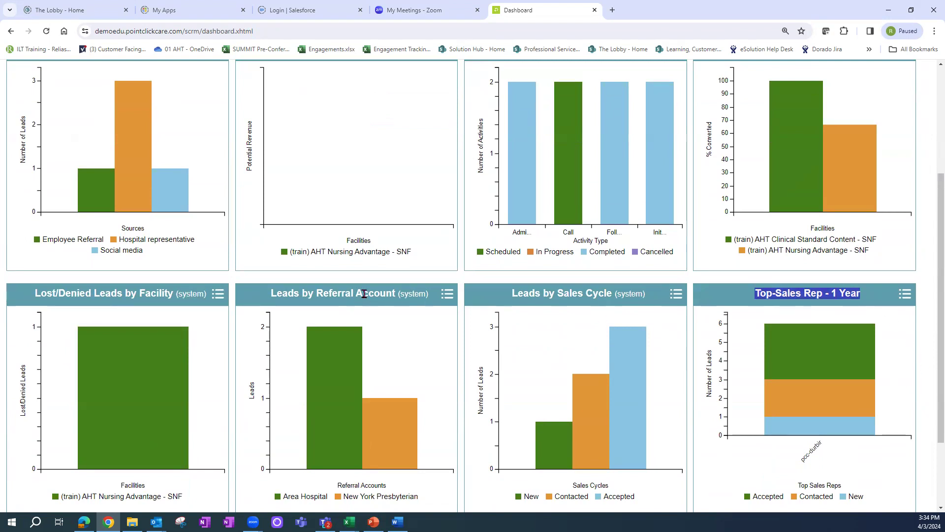
{"action": "left_click", "coordinate": [412, 294]}
{"action": "left_click_drag", "start_coordinate": [624, 294], "coordinate": [648, 294]}
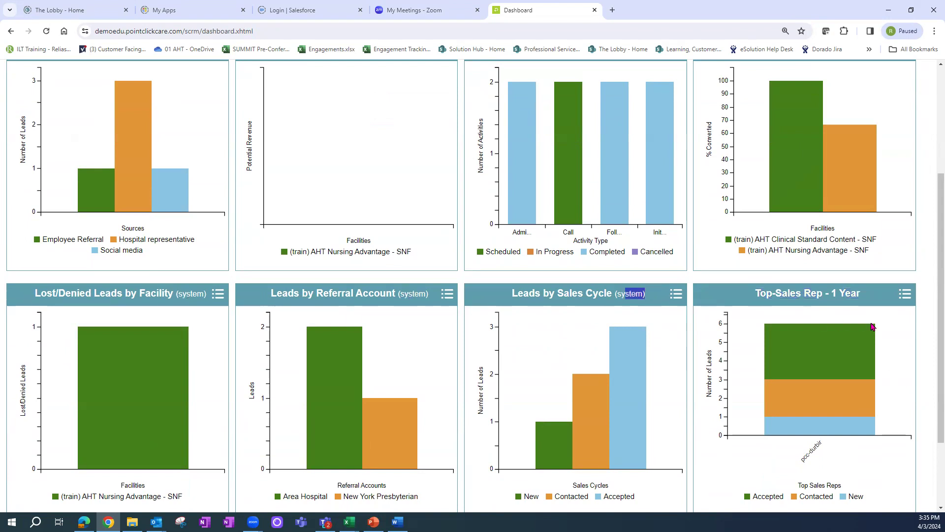
Step: Switch to the (train) AHT Clinical Standard Content - SNF facility and check the Top-Sales Rep chart on its CRM dashboard
{"action": "scroll", "coordinate": [931, 328], "scroll_direction": "up", "scroll_amount": 4}
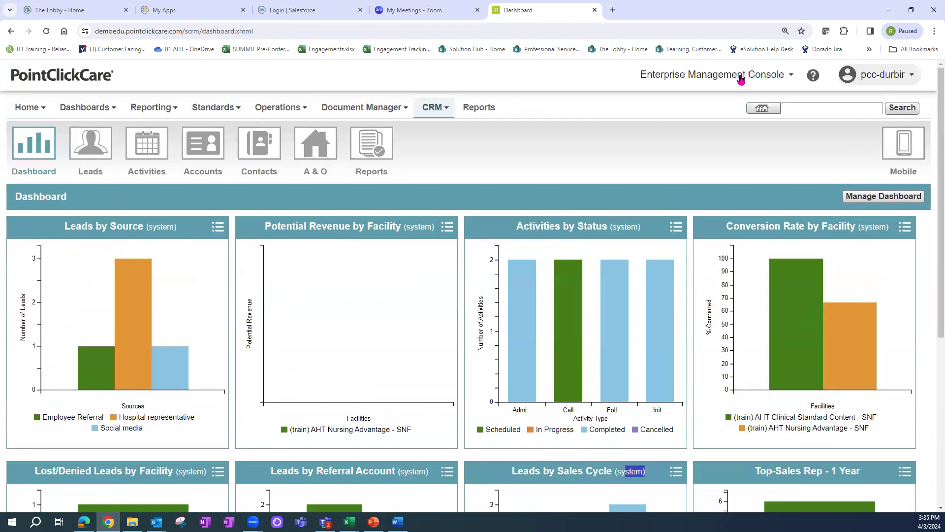
{"action": "left_click", "coordinate": [739, 78]}
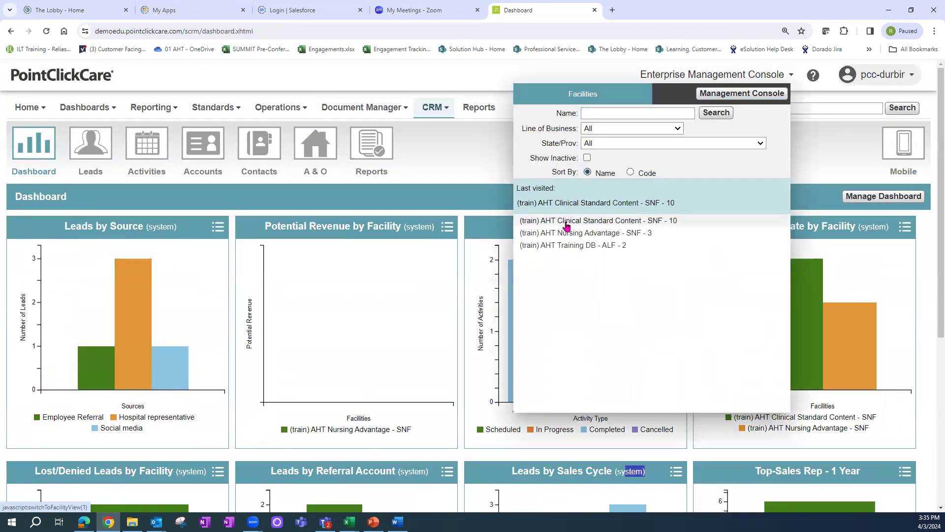
{"action": "left_click", "coordinate": [621, 224]}
{"action": "mouse_move", "coordinate": [406, 109]}
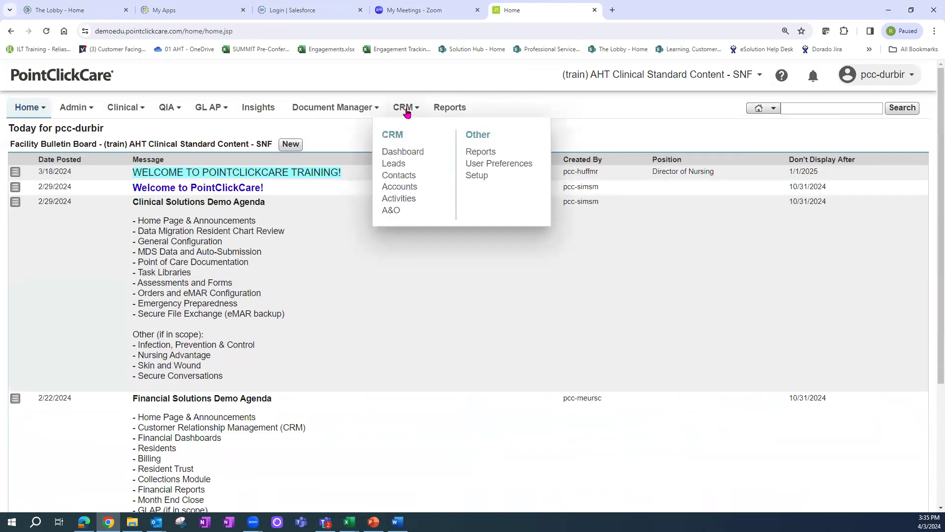
{"action": "left_click", "coordinate": [407, 154]}
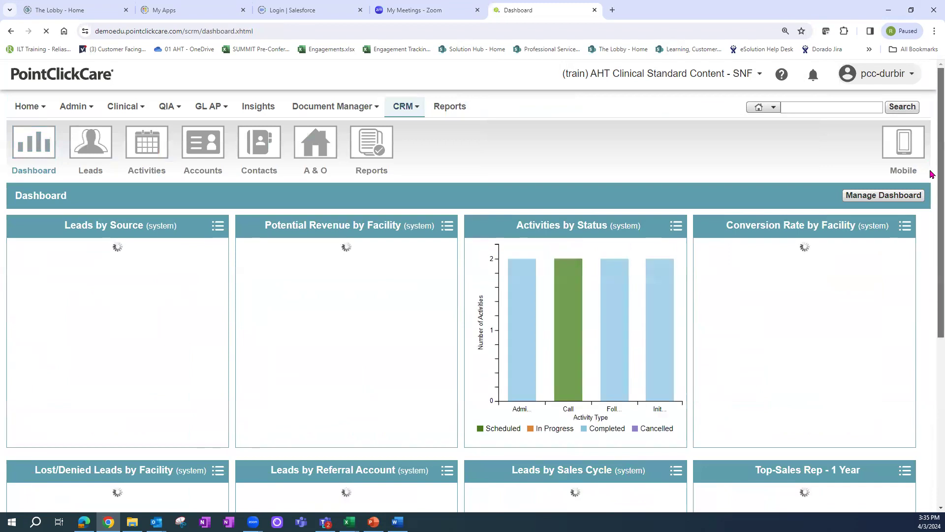
{"action": "scroll", "coordinate": [932, 257], "scroll_direction": "down", "scroll_amount": 3}
{"action": "triple_click", "coordinate": [770, 302]}
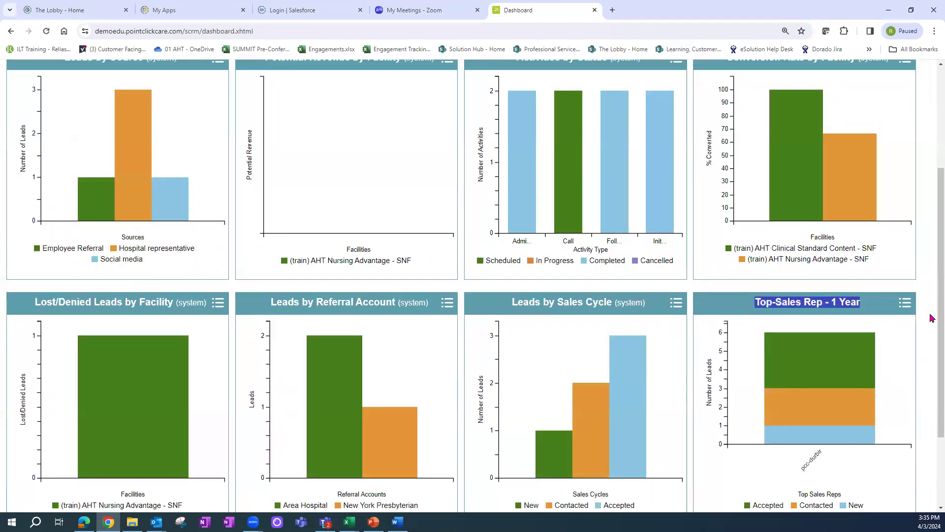
Step: Switch to the (train) AHT Nursing Advantage - SNF facility and check the Top-Sales Rep chart on its CRM dashboard
{"action": "scroll", "coordinate": [932, 317], "scroll_direction": "up", "scroll_amount": 3}
{"action": "left_click", "coordinate": [721, 79]}
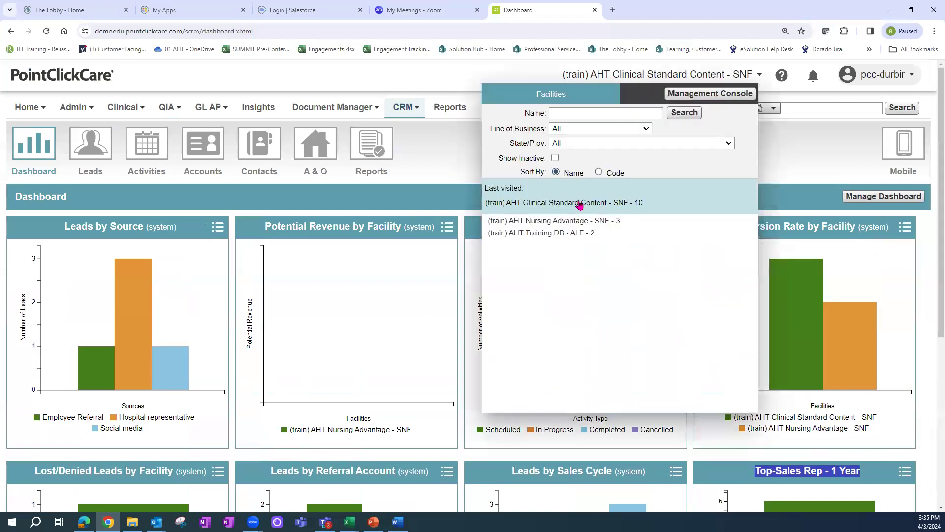
{"action": "left_click", "coordinate": [574, 223]}
{"action": "mouse_move", "coordinate": [414, 112]}
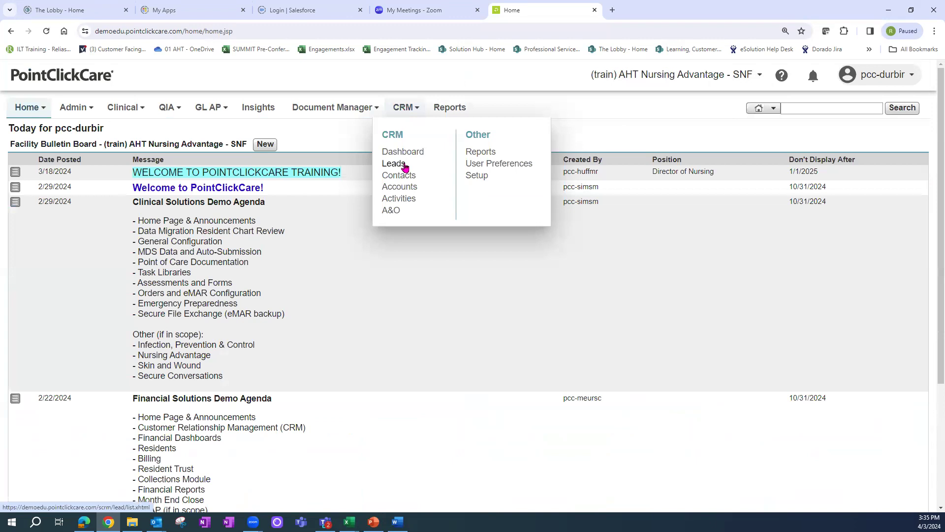
{"action": "left_click", "coordinate": [422, 155]}
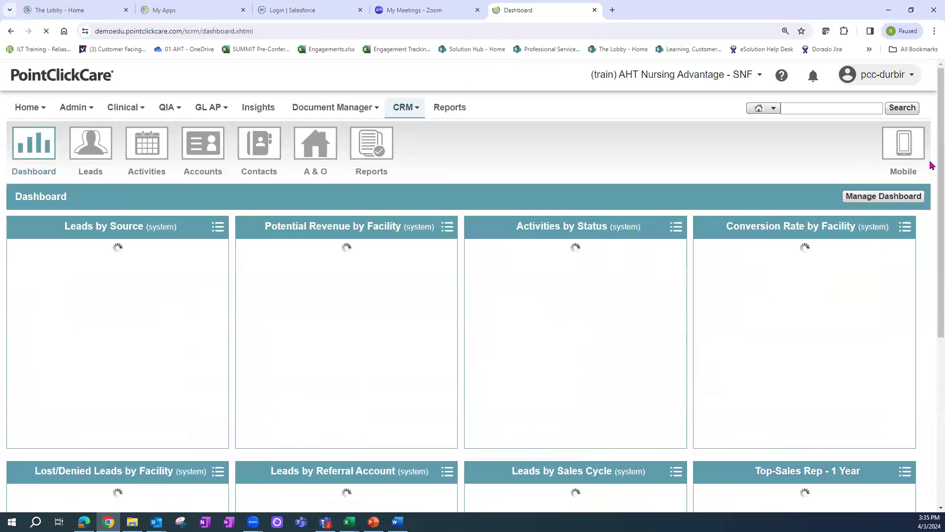
{"action": "scroll", "coordinate": [932, 250], "scroll_direction": "down", "scroll_amount": 2}
{"action": "scroll", "coordinate": [932, 250], "scroll_direction": "down", "scroll_amount": 2}
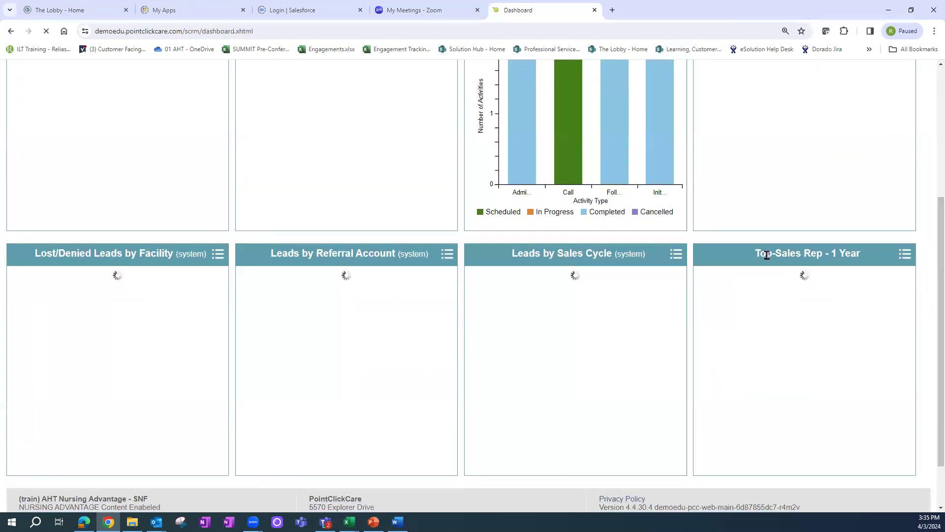
{"action": "left_click_drag", "start_coordinate": [766, 252], "coordinate": [856, 253]}
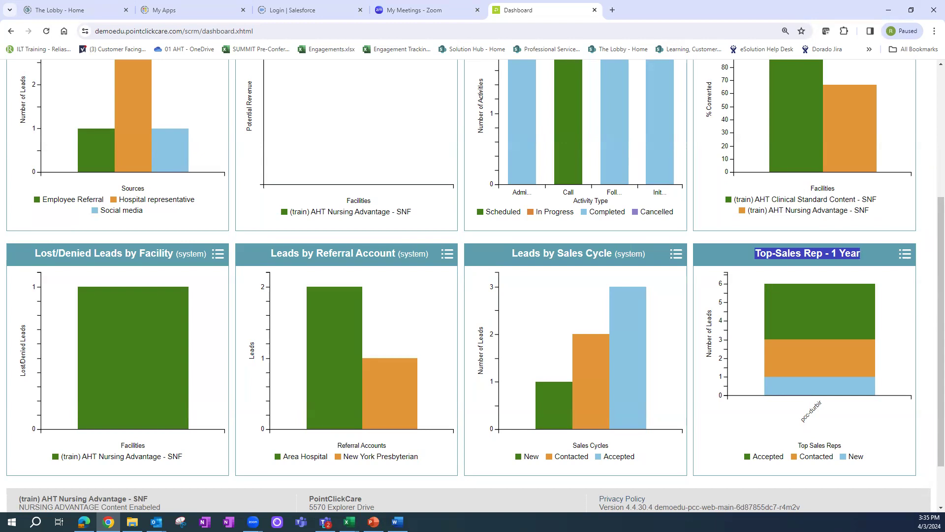
Step: Switch from the facility to the Enterprise Management Console and open its CRM dashboard
{"action": "scroll", "coordinate": [932, 225], "scroll_direction": "up", "scroll_amount": 1}
{"action": "scroll", "coordinate": [932, 226], "scroll_direction": "up", "scroll_amount": 3}
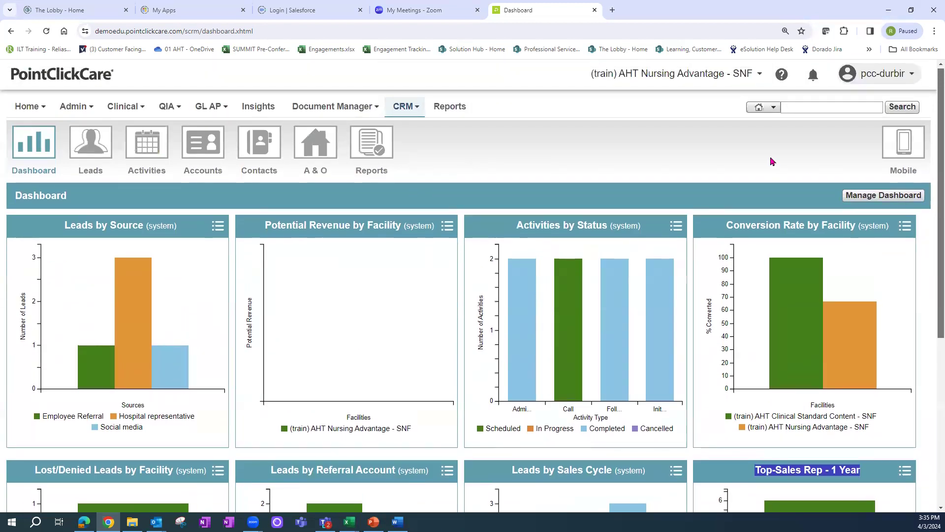
{"action": "left_click", "coordinate": [715, 79]}
{"action": "left_click", "coordinate": [714, 94]}
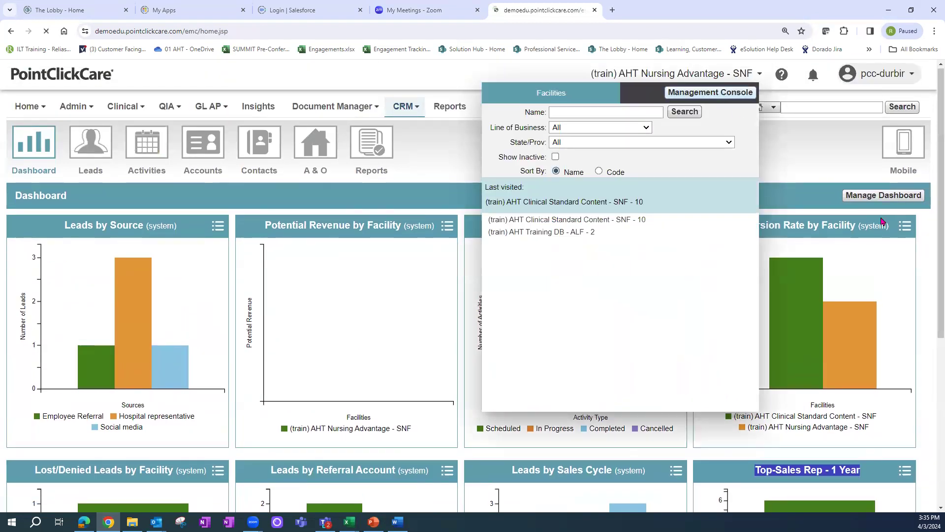
{"action": "mouse_move", "coordinate": [435, 109]}
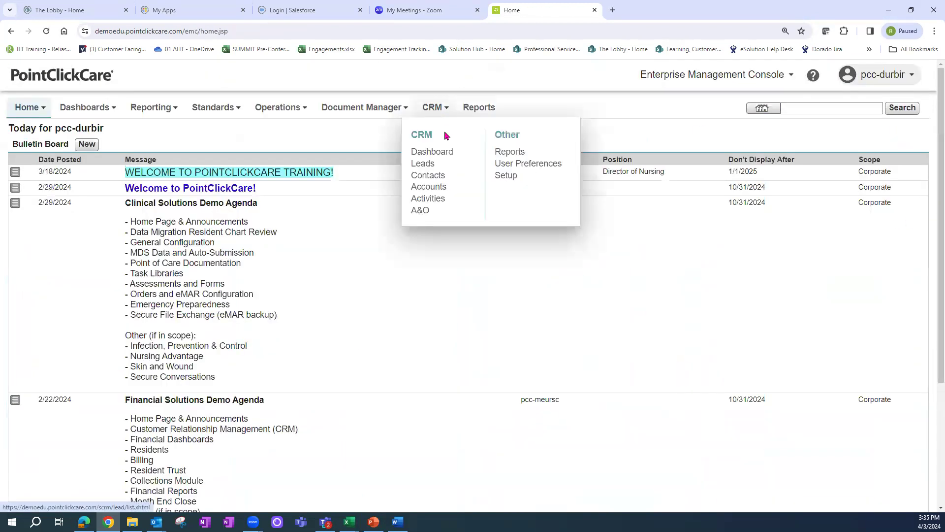
{"action": "left_click", "coordinate": [435, 152]}
Step: Make Top Sales Rep (system) the active Top Sales Rep filter and save the dashboard settings
{"action": "left_click", "coordinate": [908, 196]}
{"action": "scroll", "coordinate": [932, 196], "scroll_direction": "down", "scroll_amount": 4}
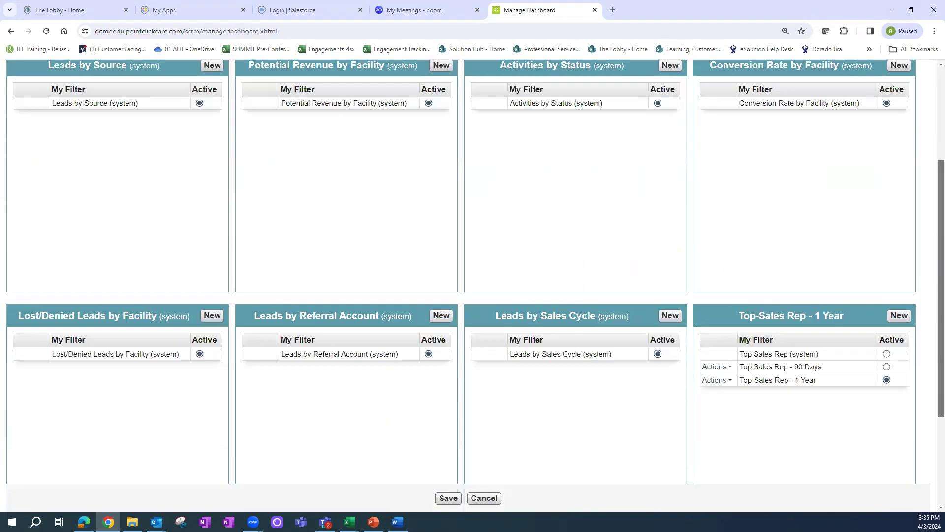
{"action": "left_click", "coordinate": [887, 330]}
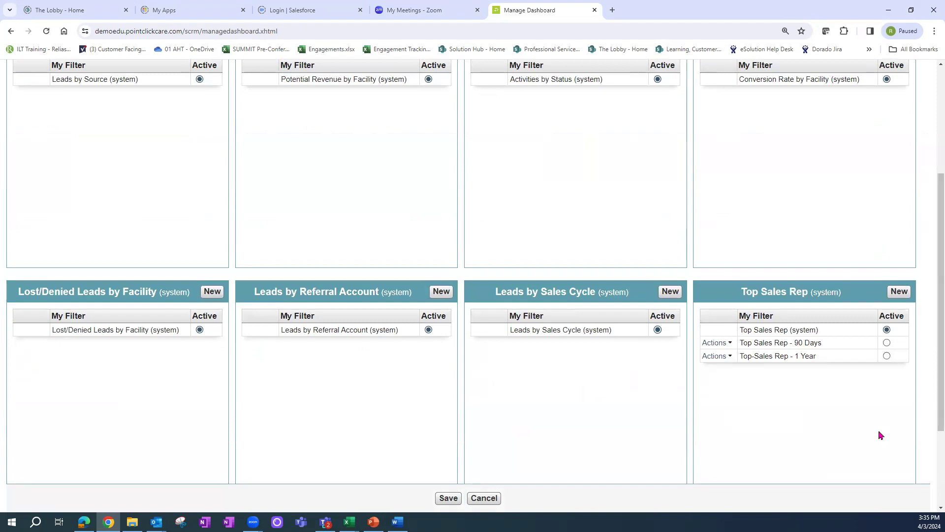
{"action": "left_click", "coordinate": [446, 498]}
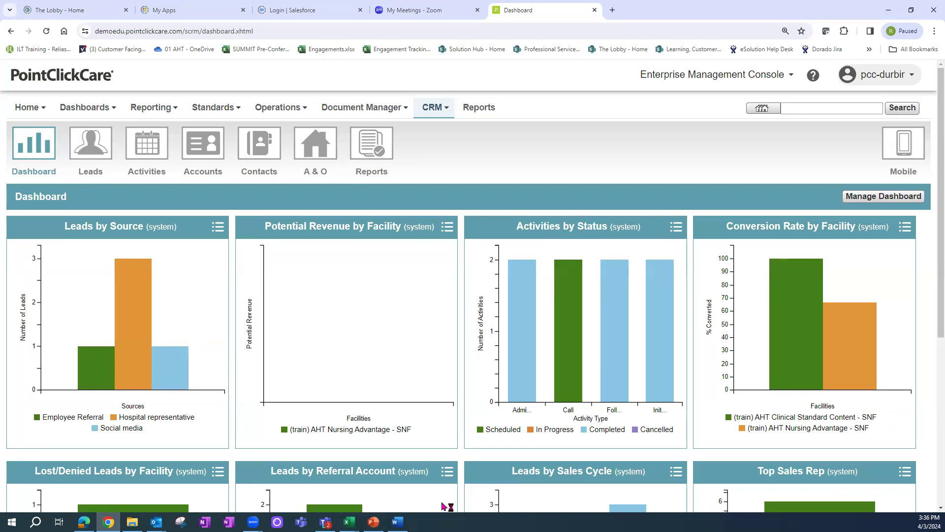
Step: Open the CRM reports list and check who created the Lead Conversion-90 Days report
{"action": "left_click", "coordinate": [373, 153]}
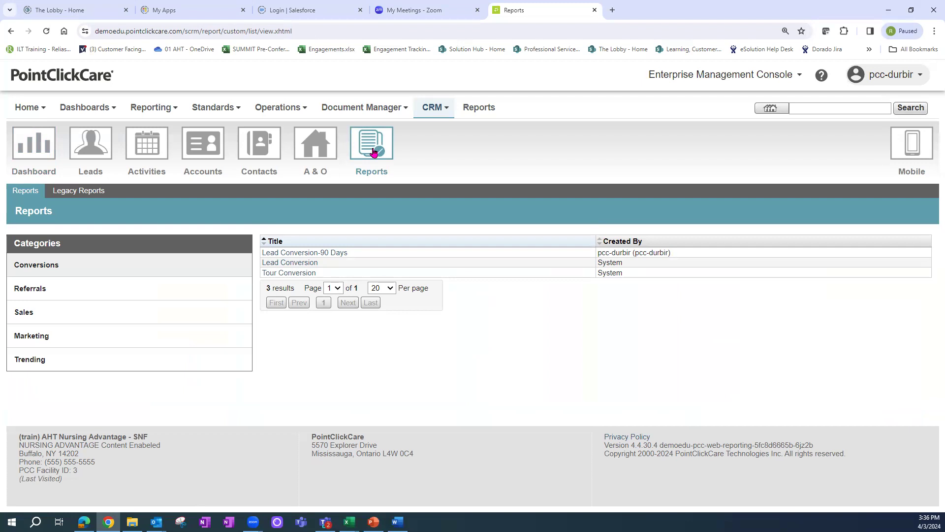
{"action": "left_click_drag", "start_coordinate": [597, 252], "coordinate": [697, 258]}
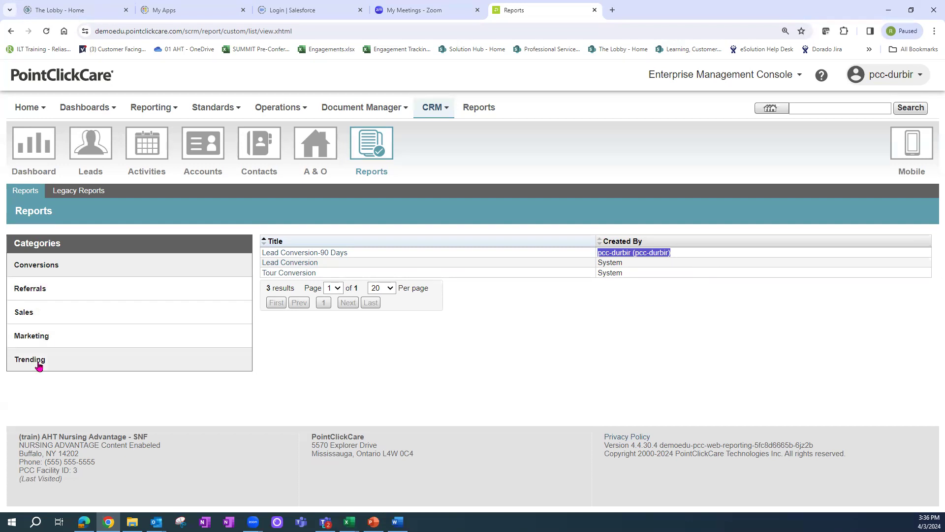
{"action": "left_click", "coordinate": [598, 269]}
{"action": "left_click_drag", "start_coordinate": [602, 252], "coordinate": [658, 250]}
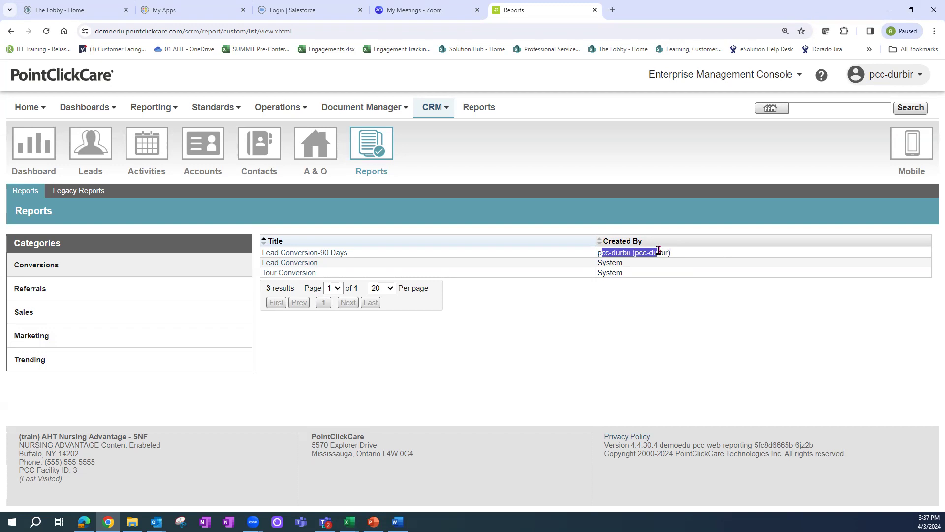
Step: Open the system Lead Conversion report and examine its grouping, lead statuses, and the status reasons of the lost and denied leads
{"action": "left_click", "coordinate": [298, 268]}
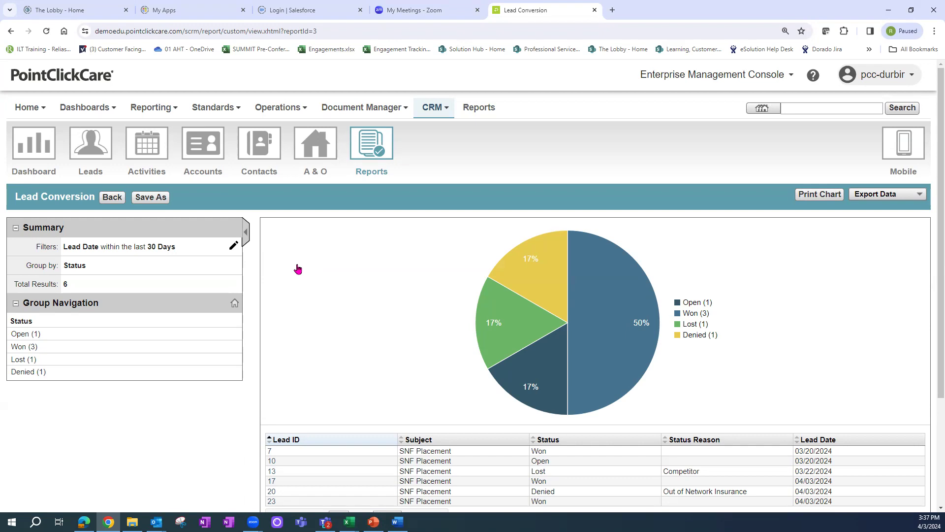
{"action": "scroll", "coordinate": [933, 158], "scroll_direction": "down", "scroll_amount": 1}
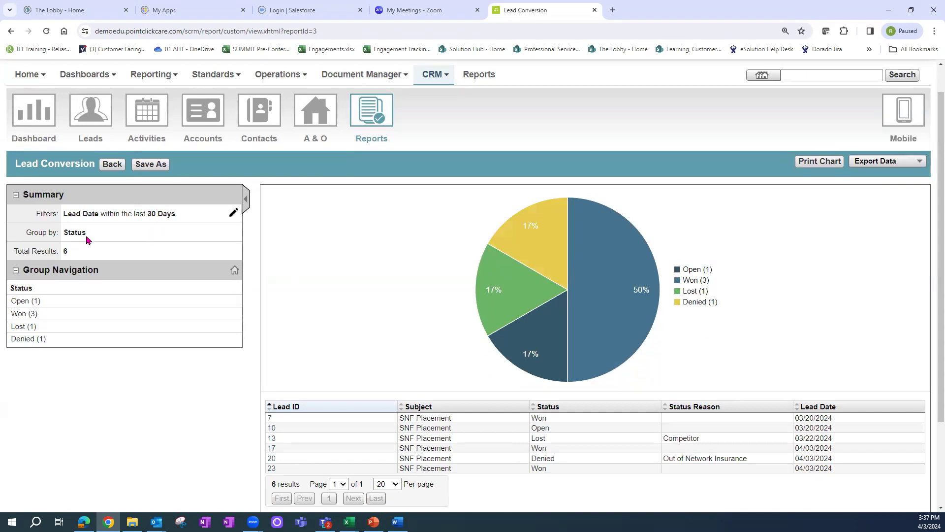
{"action": "left_click_drag", "start_coordinate": [69, 233], "coordinate": [91, 236]}
{"action": "left_click_drag", "start_coordinate": [537, 419], "coordinate": [548, 440]}
{"action": "double_click", "coordinate": [686, 439]}
{"action": "left_click_drag", "start_coordinate": [531, 459], "coordinate": [555, 460]}
{"action": "left_click", "coordinate": [680, 460]}
{"action": "triple_click", "coordinate": [680, 461]}
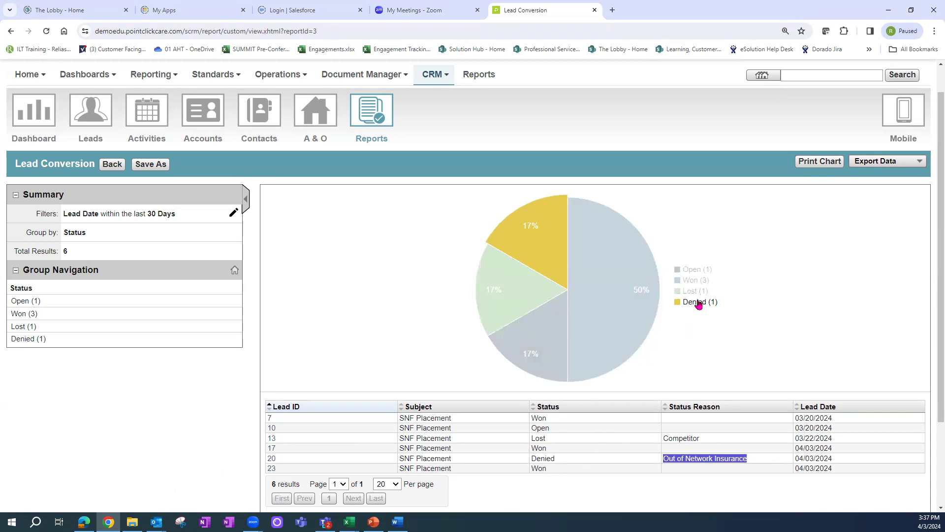
Step: Drill into the Lost group and the Open group of the Lead Conversion chart, returning to the full chart after each
{"action": "mouse_move", "coordinate": [540, 234]}
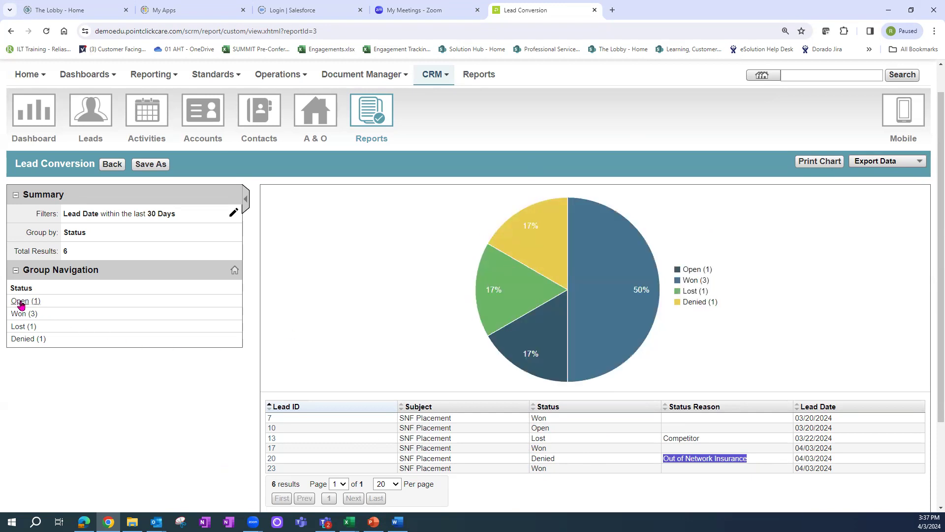
{"action": "left_click", "coordinate": [18, 327]}
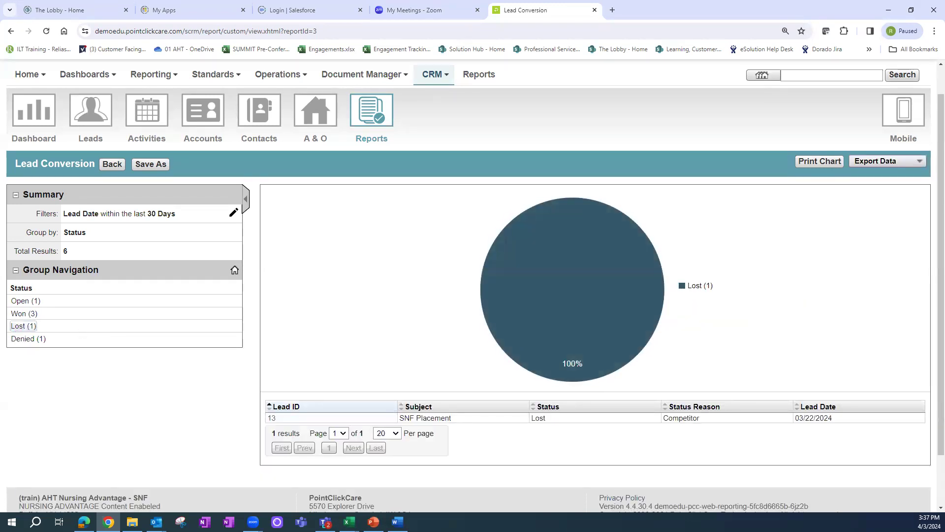
{"action": "left_click", "coordinate": [235, 273]}
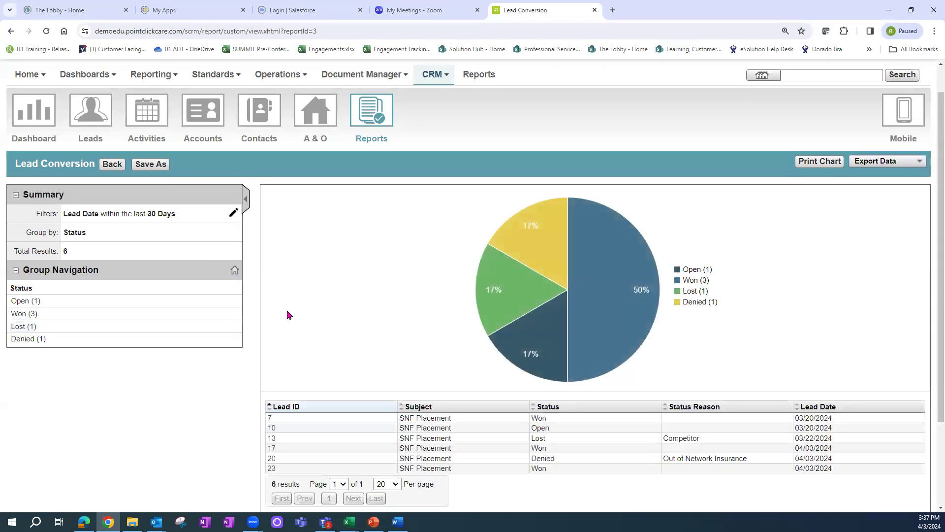
{"action": "left_click", "coordinate": [530, 346]}
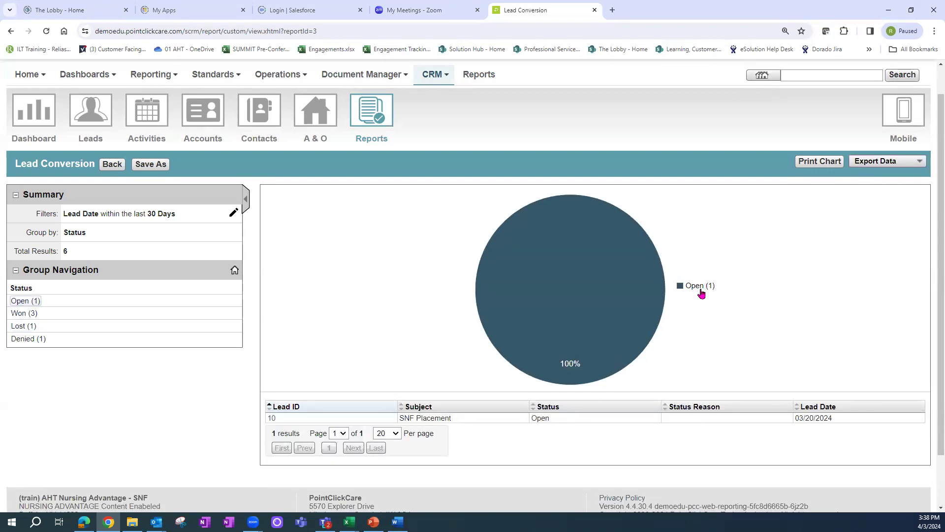
{"action": "left_click", "coordinate": [235, 274]}
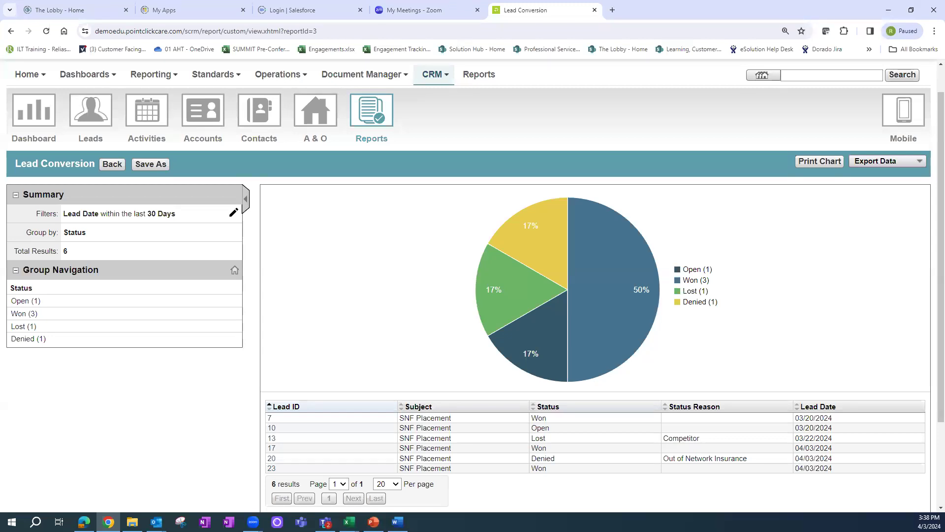
Step: View the details of the lead denied for Out of Network Insurance and reopen the Lead Conversion report
{"action": "left_click", "coordinate": [271, 458]}
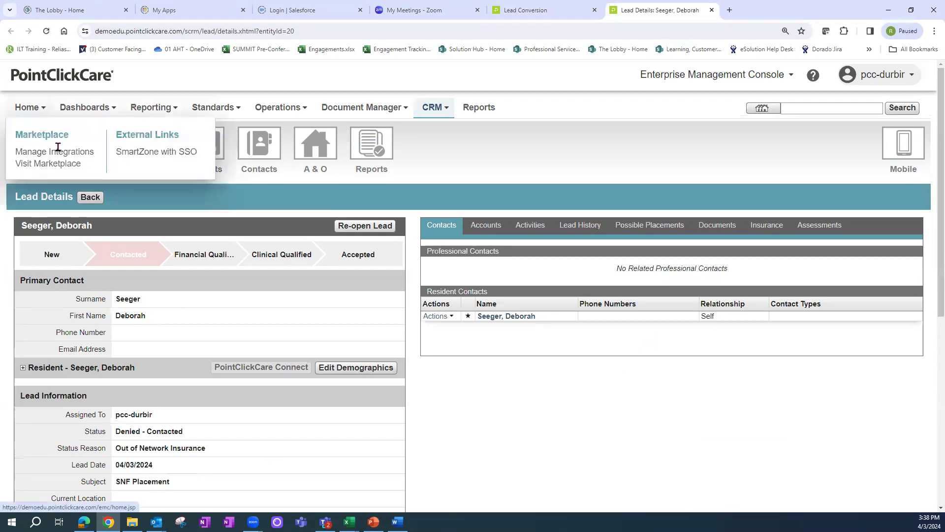
{"action": "left_click", "coordinate": [371, 146]}
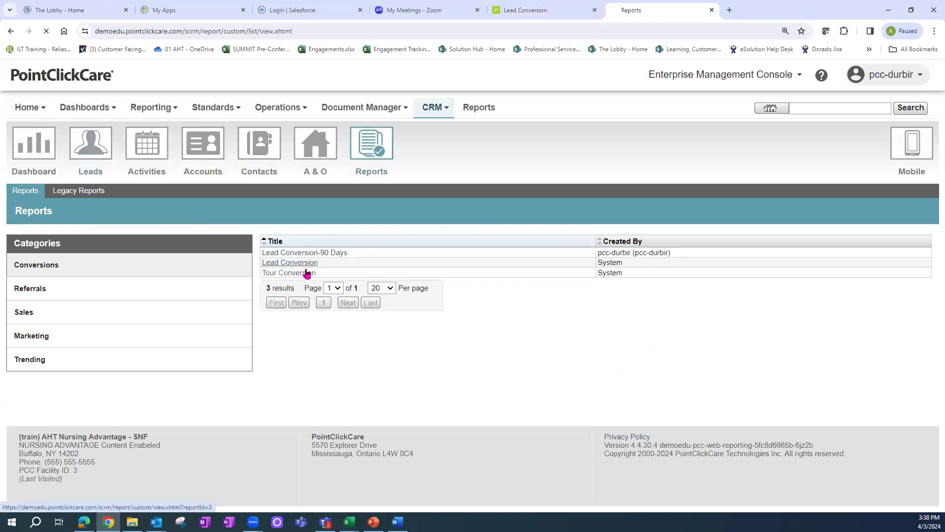
{"action": "left_click", "coordinate": [302, 265]}
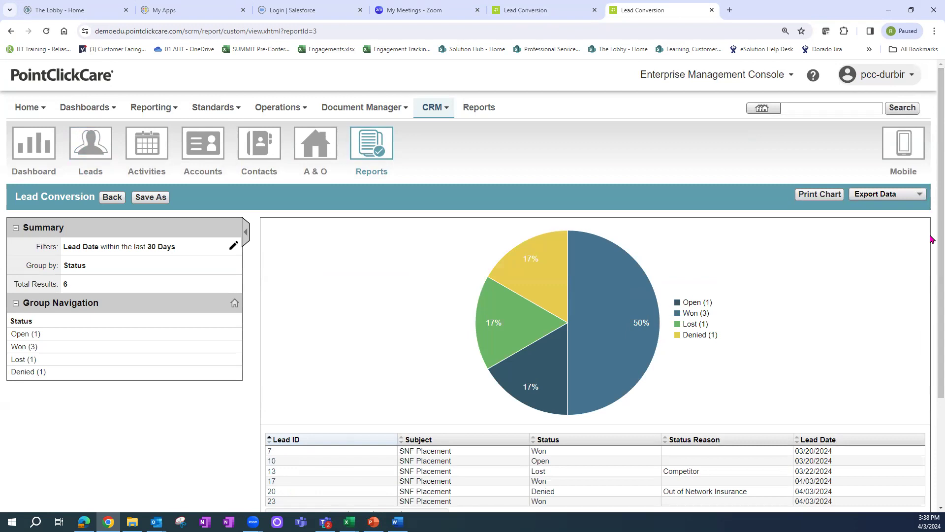
Step: Preview the printout of the Lead Conversion chart without saving it and check the data export options
{"action": "left_click", "coordinate": [811, 199]}
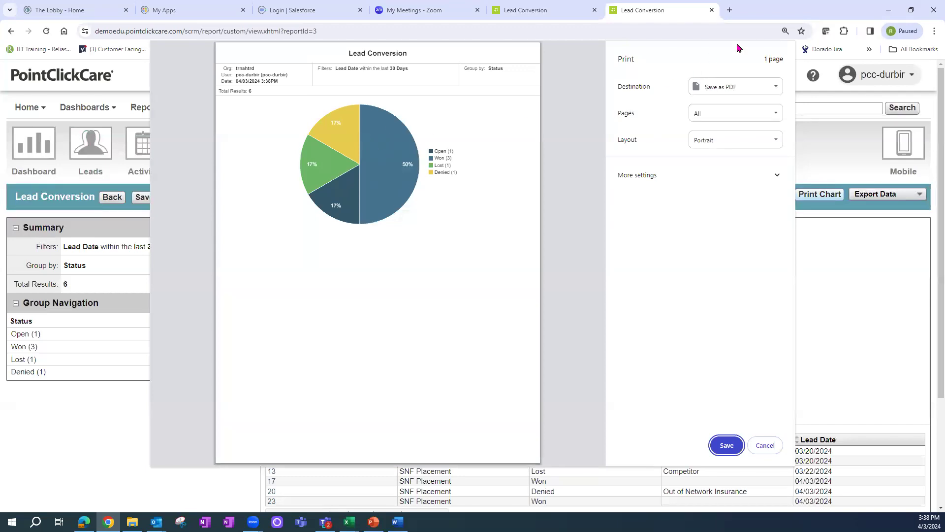
{"action": "left_click", "coordinate": [765, 445]}
{"action": "left_click", "coordinate": [889, 195]}
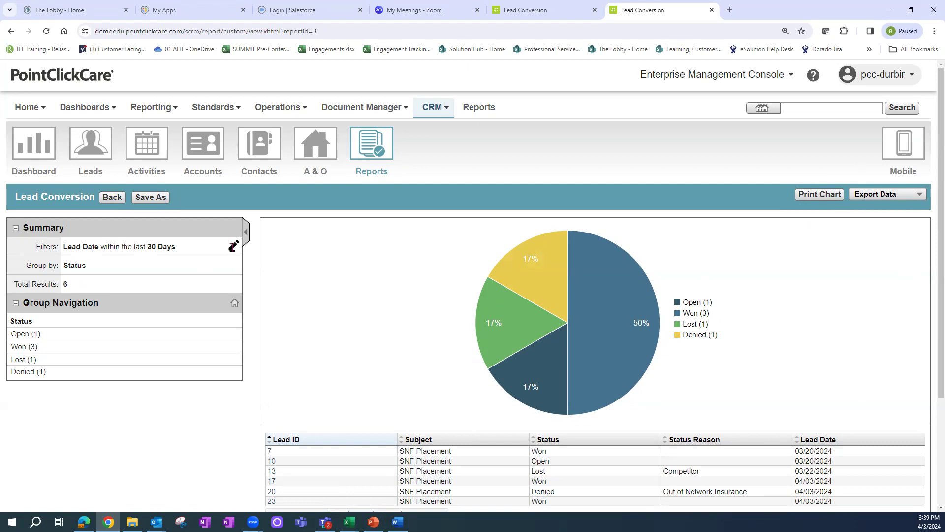
Step: Set the Lead Conversion report's Lead Date filter to within the last 180 days and apply it
{"action": "left_click", "coordinate": [232, 248]}
{"action": "left_click", "coordinate": [578, 274]}
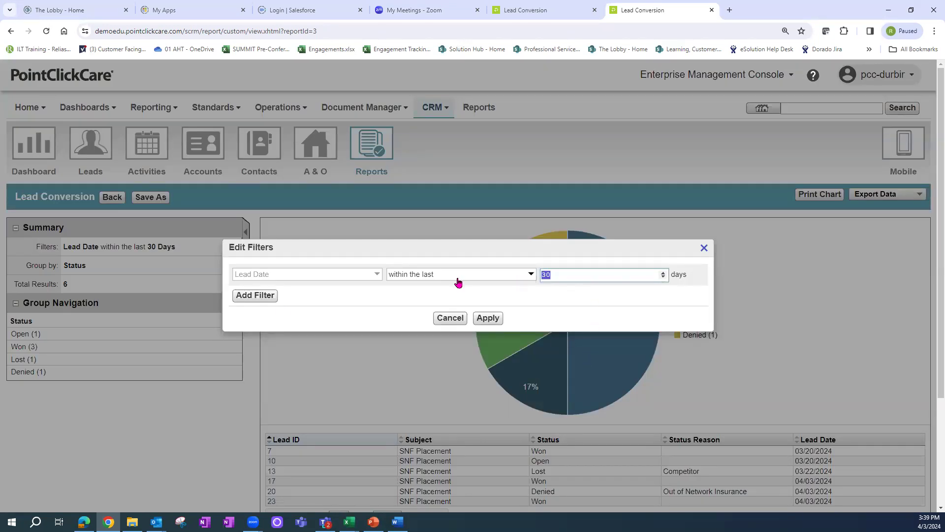
{"action": "type", "text": "180"}
{"action": "left_click", "coordinate": [484, 319]}
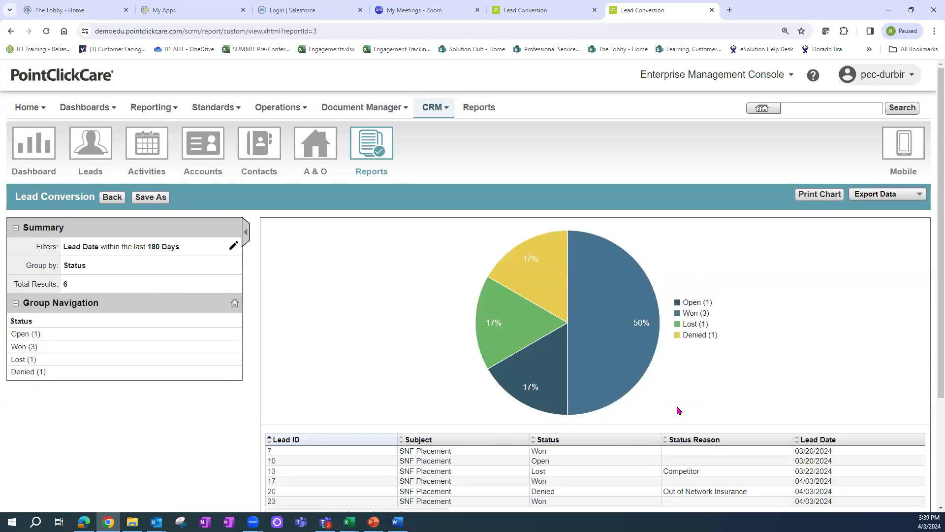
Step: Save the filtered report as a new one titled Lead Conversion - 180 Days and return to the reports list
{"action": "left_click", "coordinate": [152, 198]}
{"action": "type", "text": "- 180 Day"}
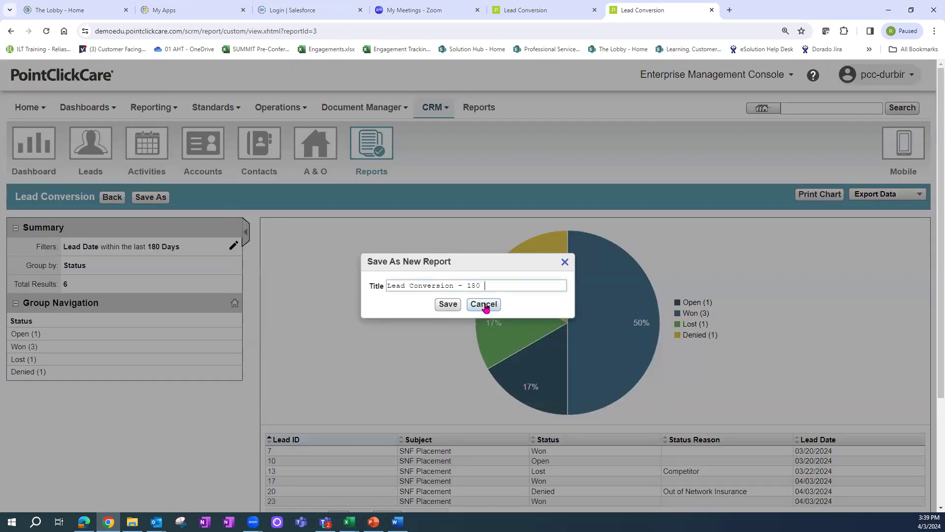
{"action": "type", "text": "s"}
{"action": "left_click", "coordinate": [448, 305]}
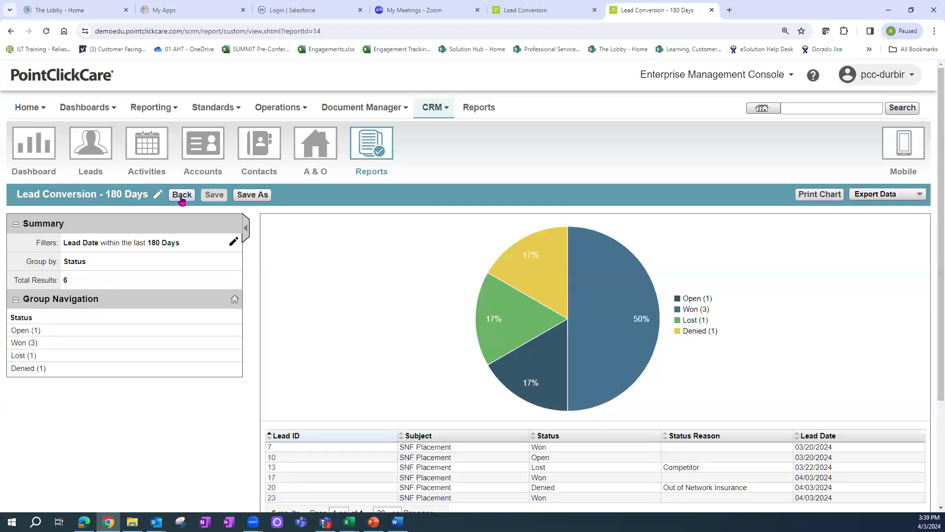
{"action": "left_click", "coordinate": [180, 196]}
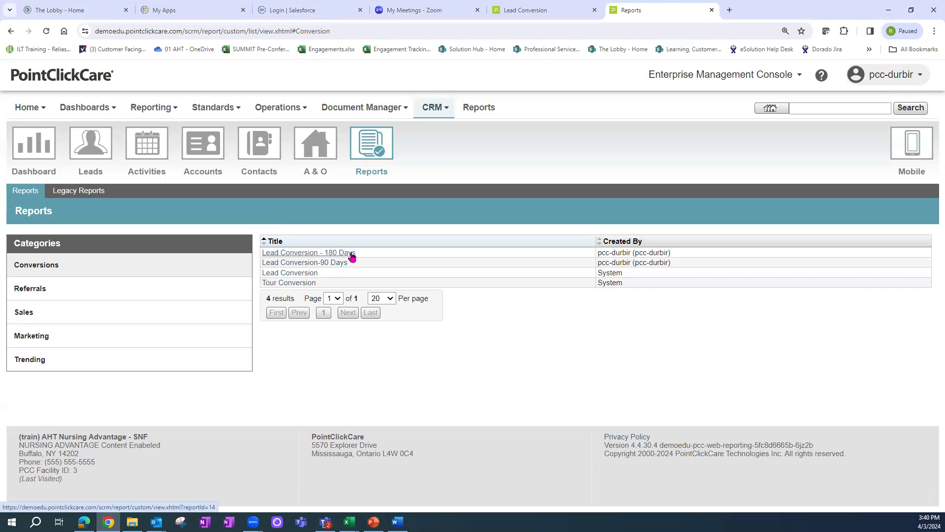
Step: Open the Tour Conversion report and review its lead date, activity type and activity status filters
{"action": "left_click", "coordinate": [296, 284]}
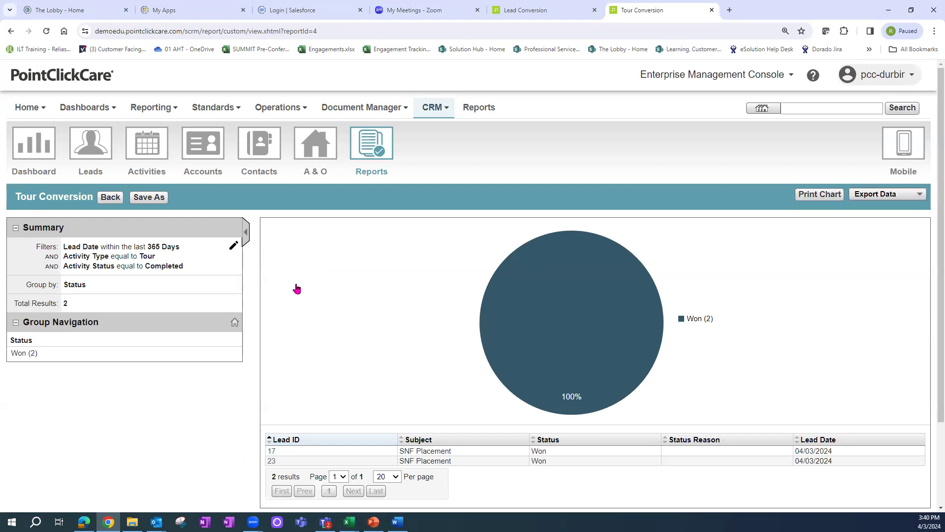
{"action": "left_click_drag", "start_coordinate": [147, 247], "coordinate": [178, 248]}
{"action": "left_click_drag", "start_coordinate": [100, 257], "coordinate": [198, 273]}
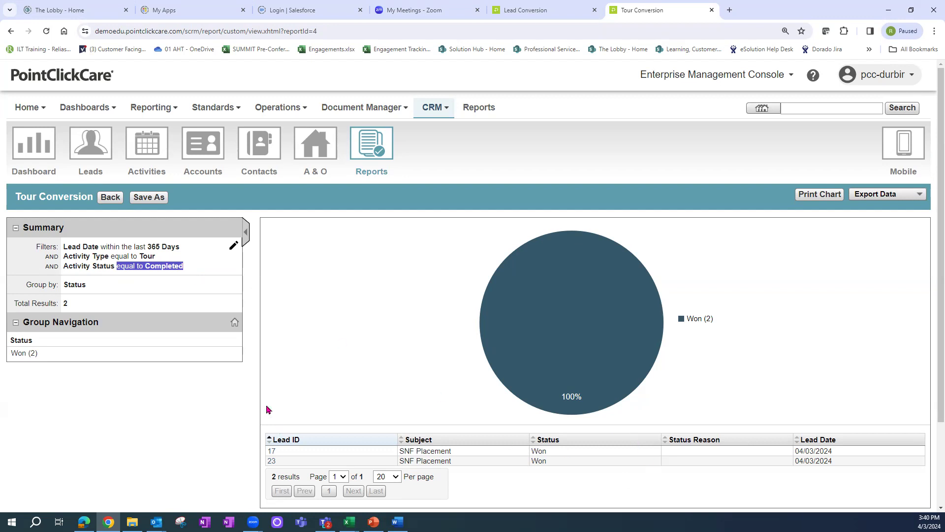
{"action": "left_click_drag", "start_coordinate": [179, 264], "coordinate": [87, 238]}
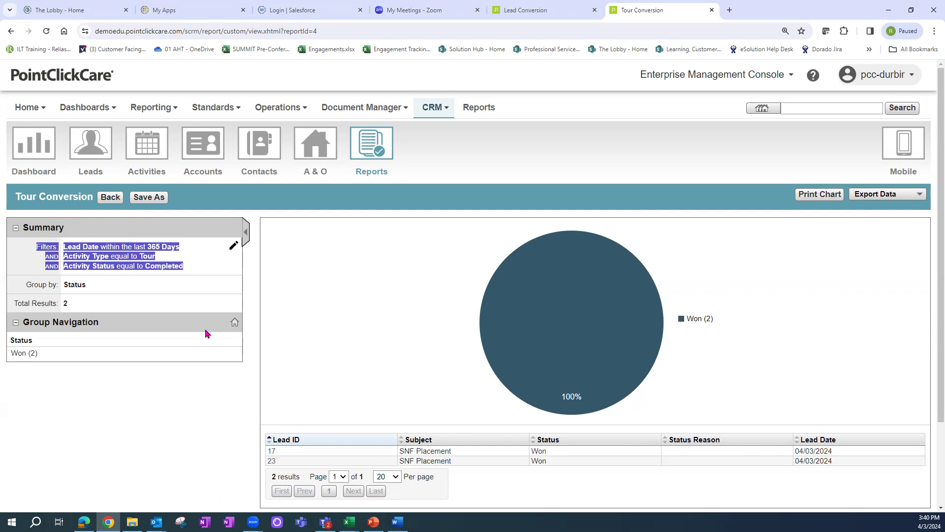
Step: Try adding a Facility filter with the "in" operator to the Tour Conversion report and check which facilities are selectable
{"action": "left_click", "coordinate": [232, 247]}
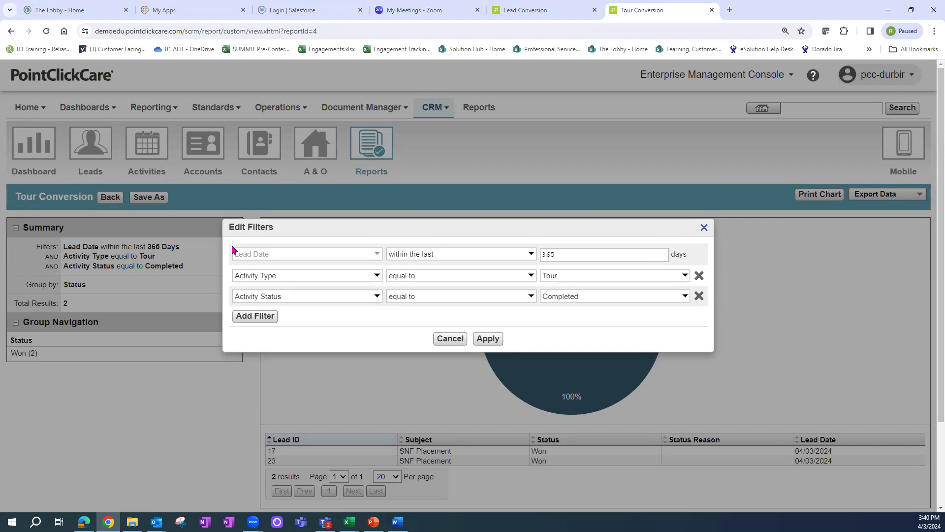
{"action": "left_click", "coordinate": [257, 318]}
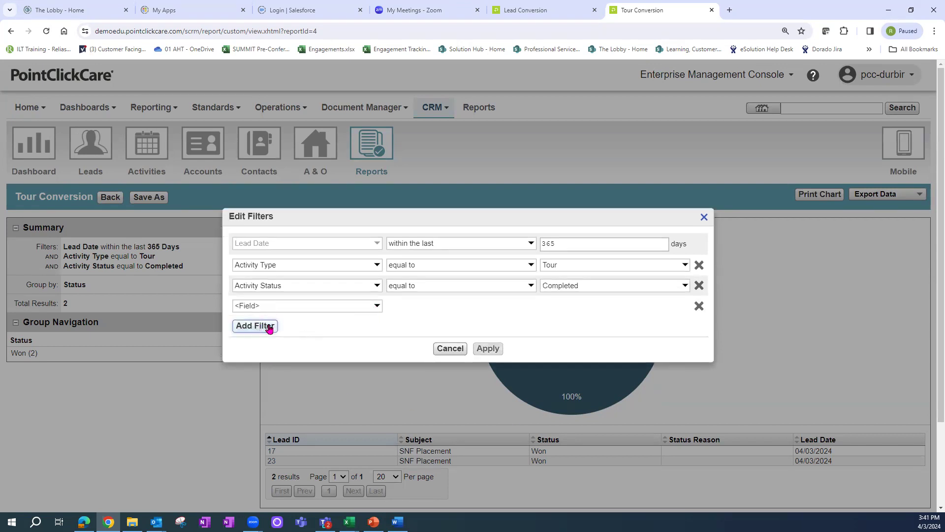
{"action": "left_click", "coordinate": [377, 306]}
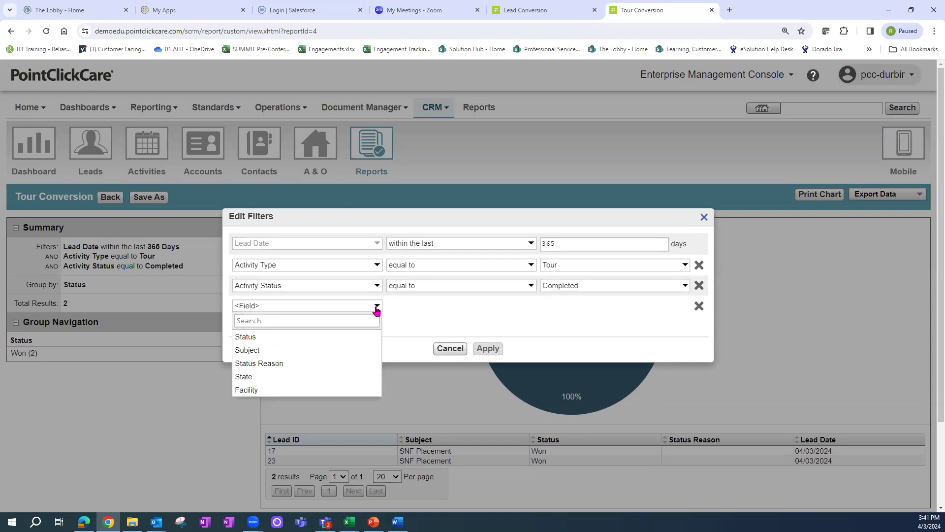
{"action": "left_click", "coordinate": [248, 390]}
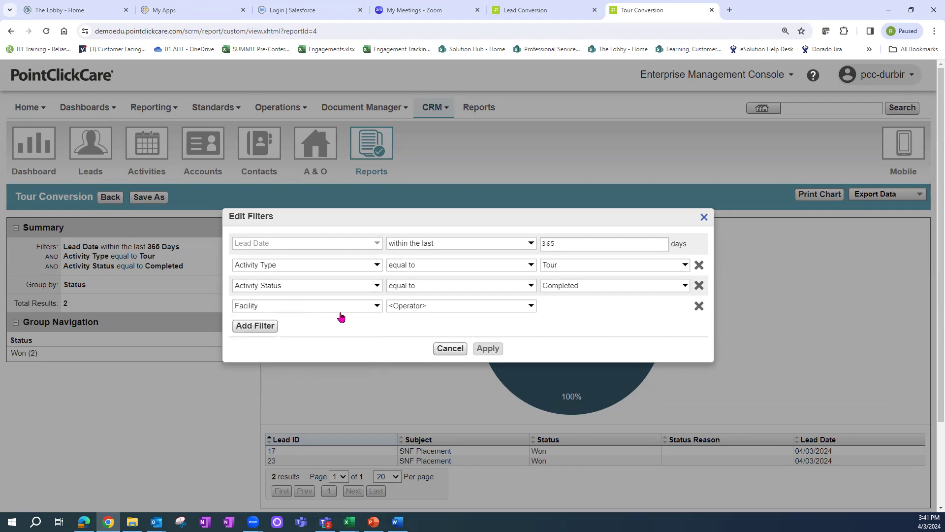
{"action": "left_click", "coordinate": [531, 311]}
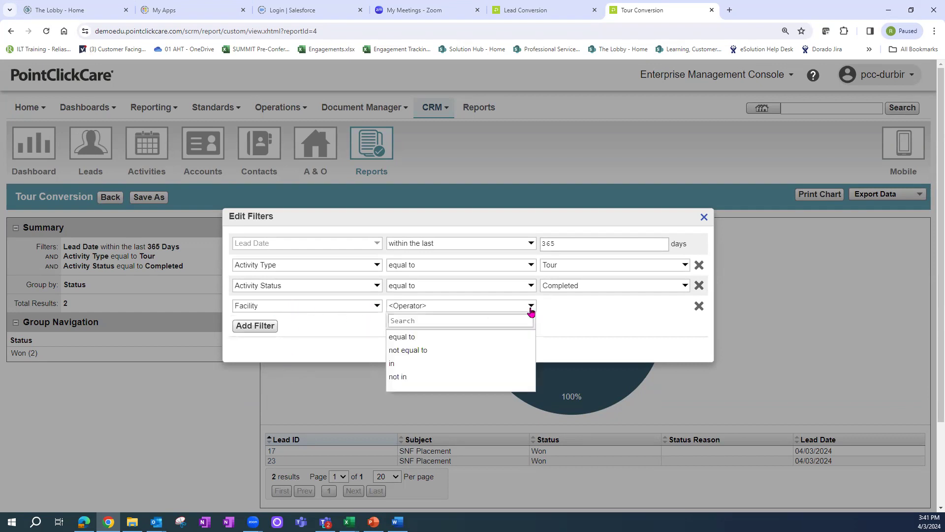
{"action": "left_click", "coordinate": [392, 364]}
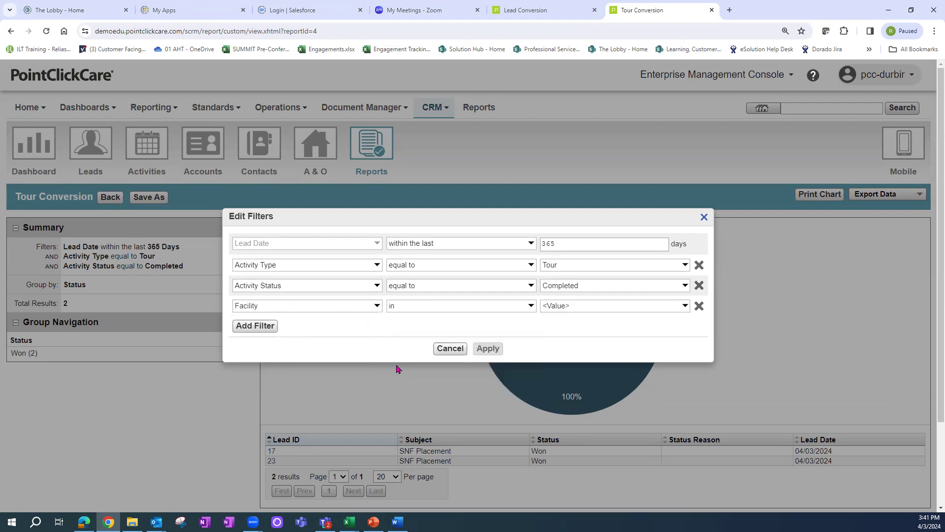
{"action": "left_click", "coordinate": [684, 306]}
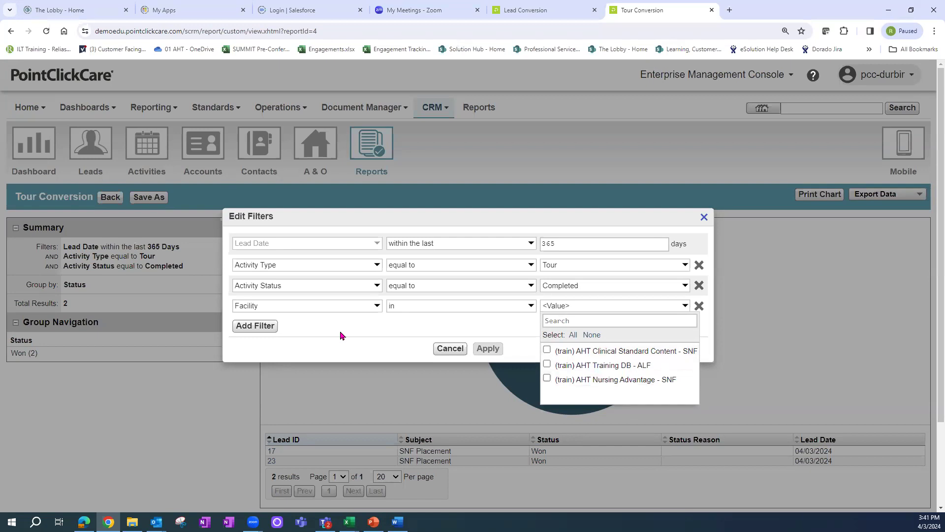
{"action": "left_click", "coordinate": [320, 333]}
{"action": "left_click", "coordinate": [449, 349]}
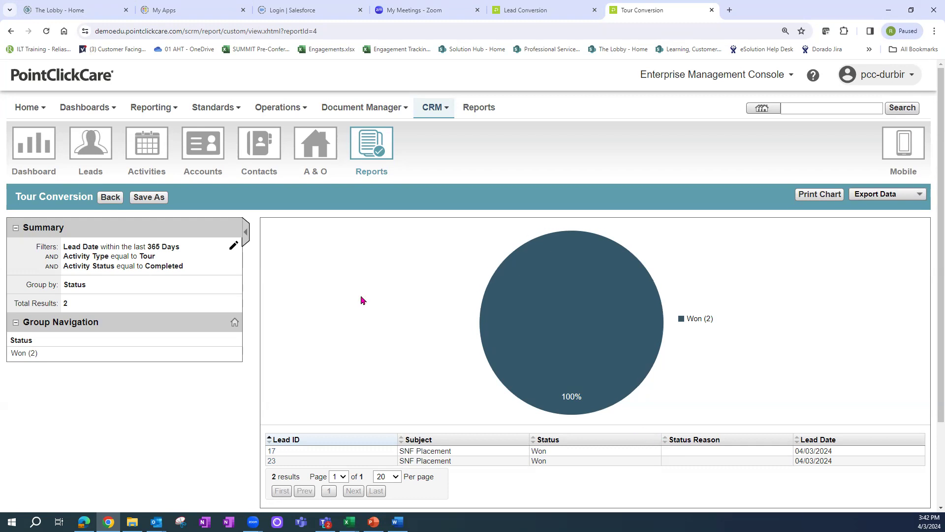
Step: Open Referrals Analysis by Account from the Referrals category, review its account rows and summary filters, and return to the reports list
{"action": "left_click", "coordinate": [118, 202]}
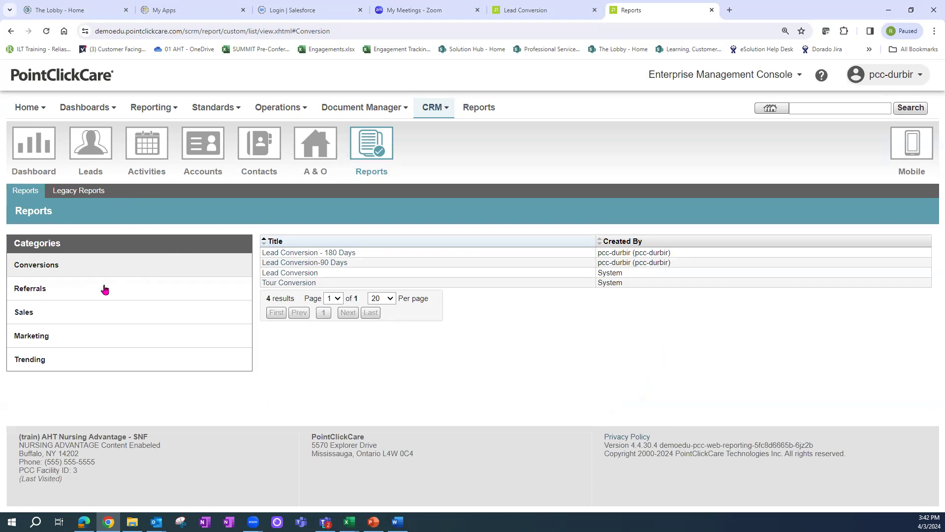
{"action": "left_click", "coordinate": [41, 294]}
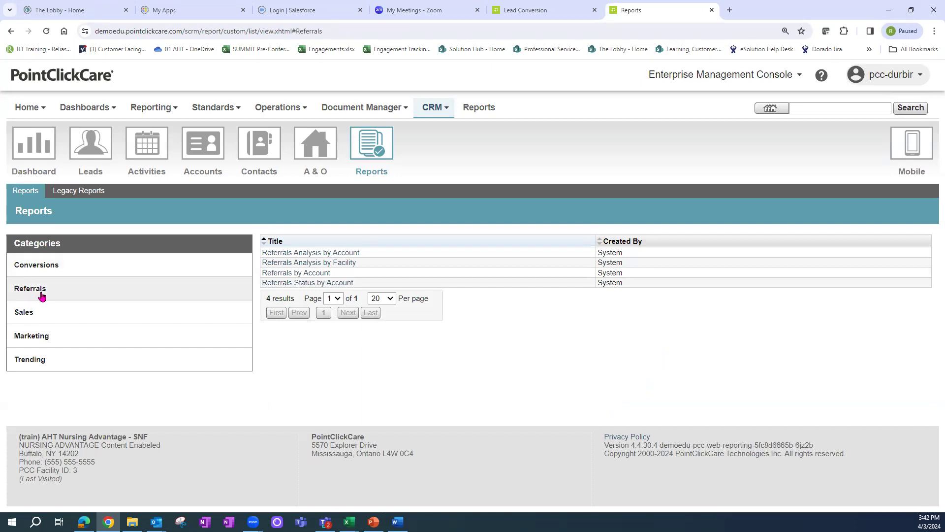
{"action": "left_click", "coordinate": [339, 255]}
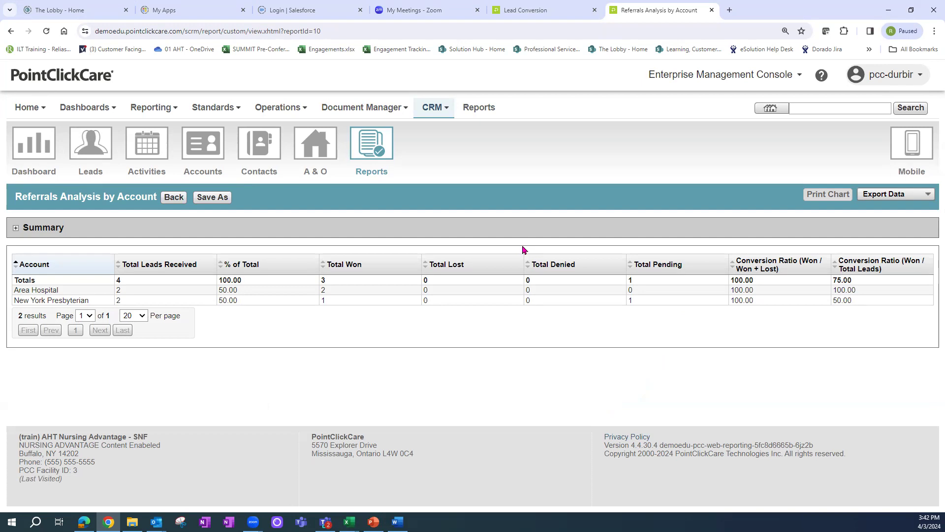
{"action": "left_click_drag", "start_coordinate": [25, 288], "coordinate": [84, 299]}
{"action": "left_click", "coordinate": [16, 229]}
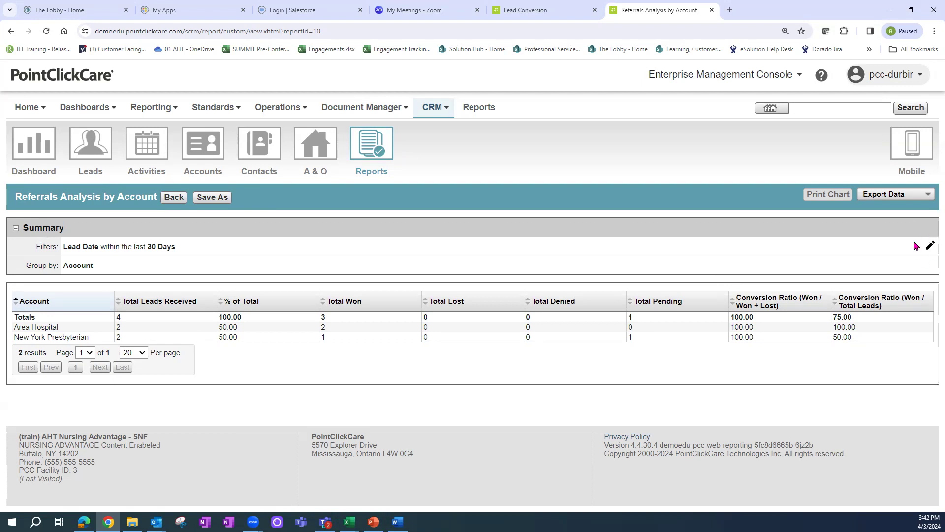
{"action": "left_click", "coordinate": [931, 246]}
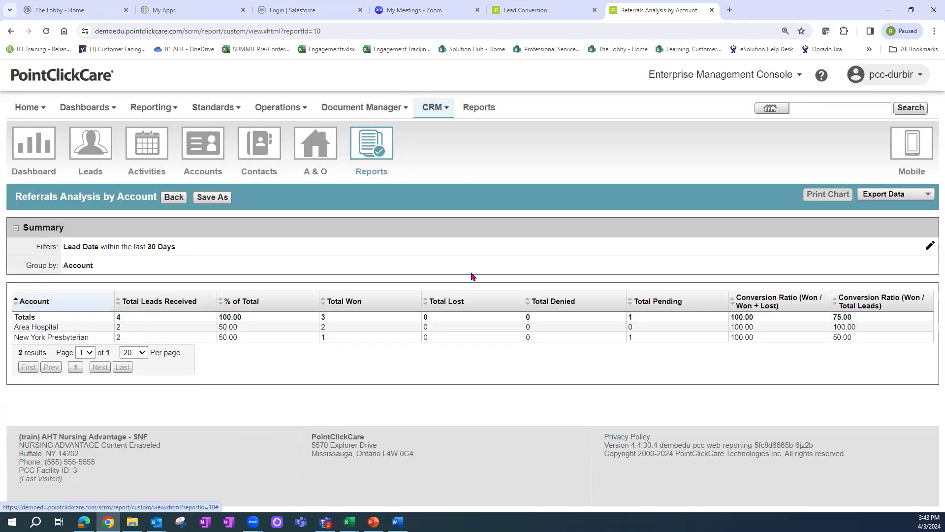
{"action": "left_click", "coordinate": [15, 228]}
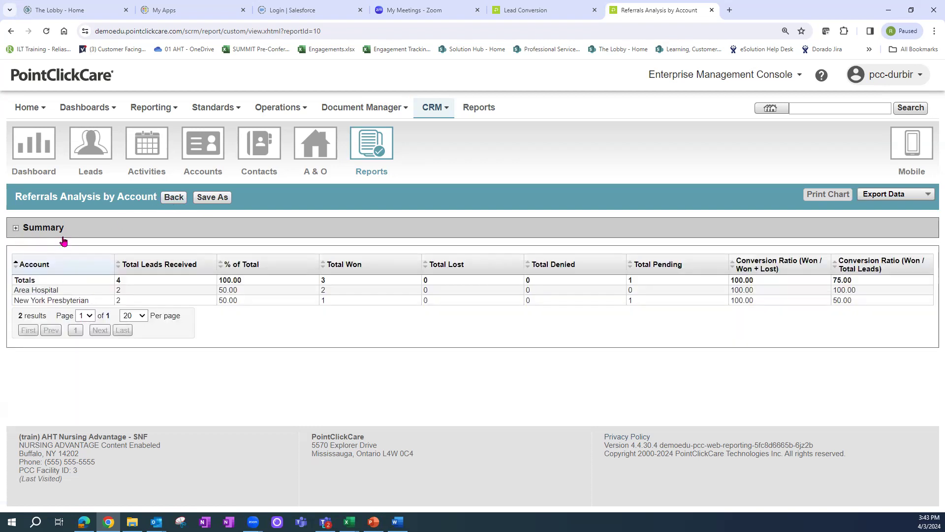
{"action": "left_click", "coordinate": [15, 229]}
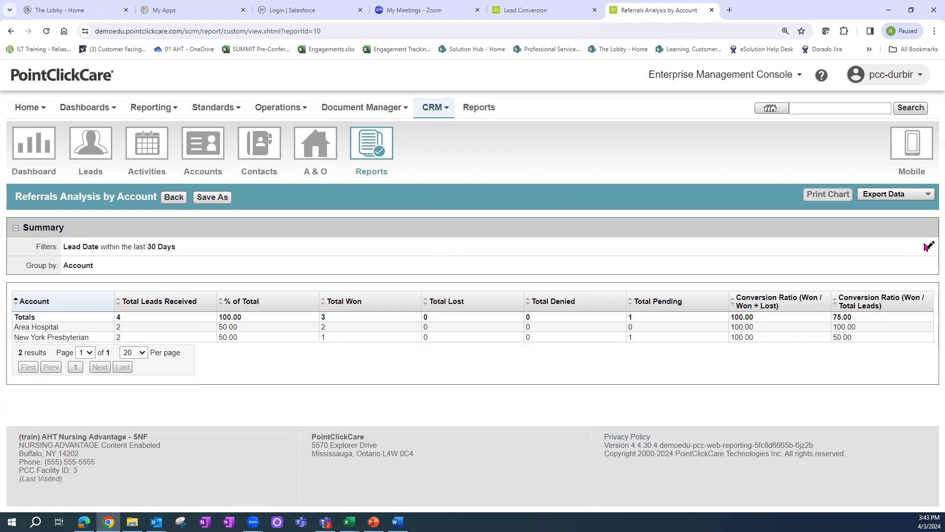
{"action": "left_click", "coordinate": [174, 197]}
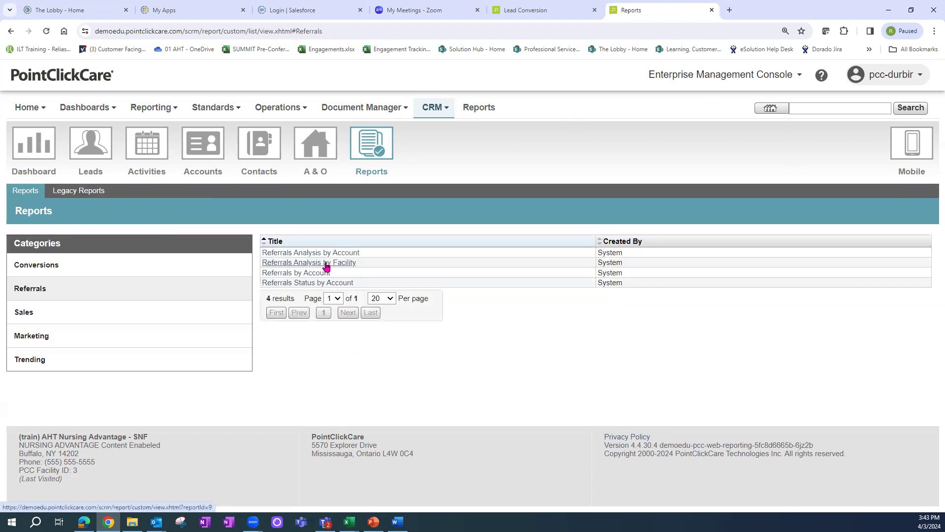
Step: Open the Referrals Analysis by Facility report, examine its facility rows and lead date filter, and return to the reports list
{"action": "left_click", "coordinate": [326, 264]}
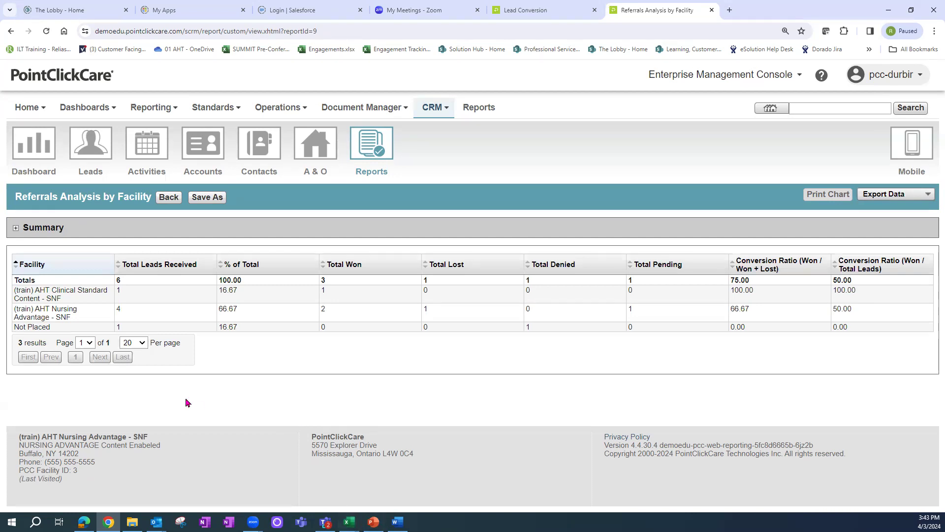
{"action": "triple_click", "coordinate": [68, 303]}
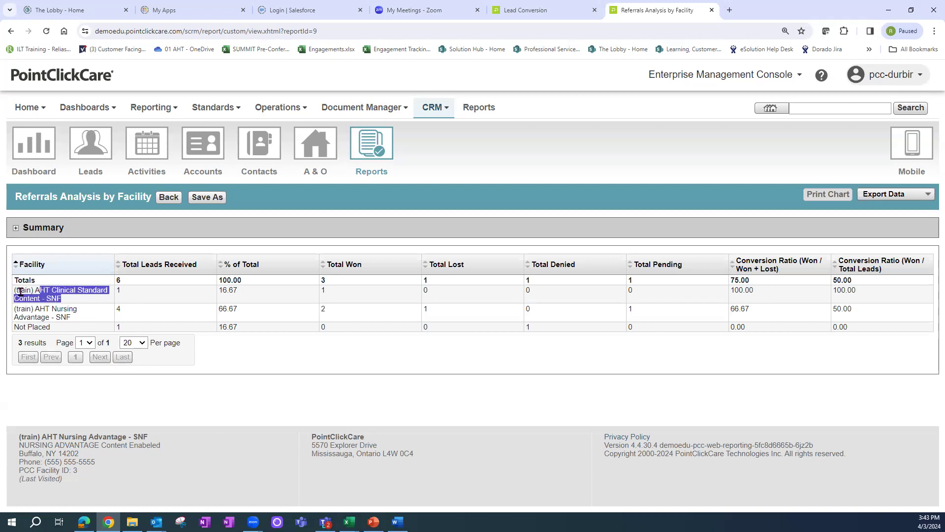
{"action": "left_click_drag", "start_coordinate": [72, 320], "coordinate": [14, 317]}
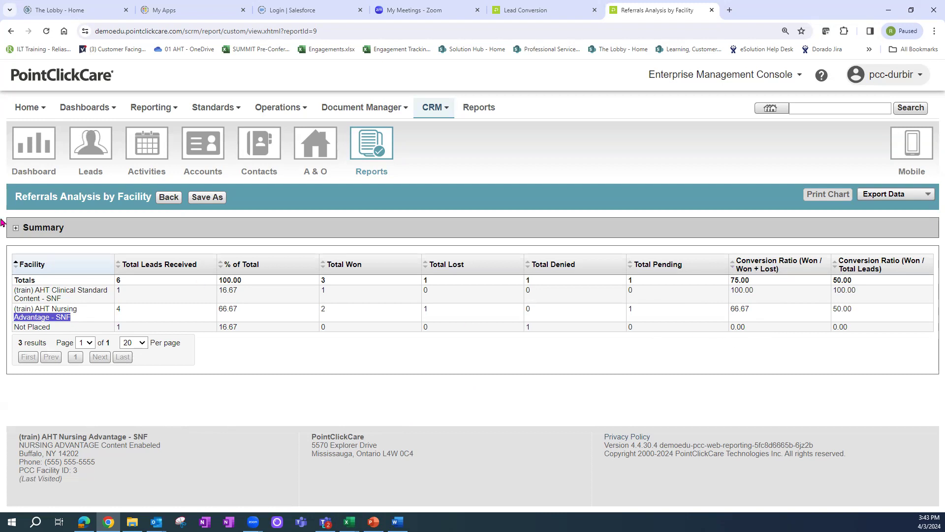
{"action": "left_click", "coordinate": [16, 227]}
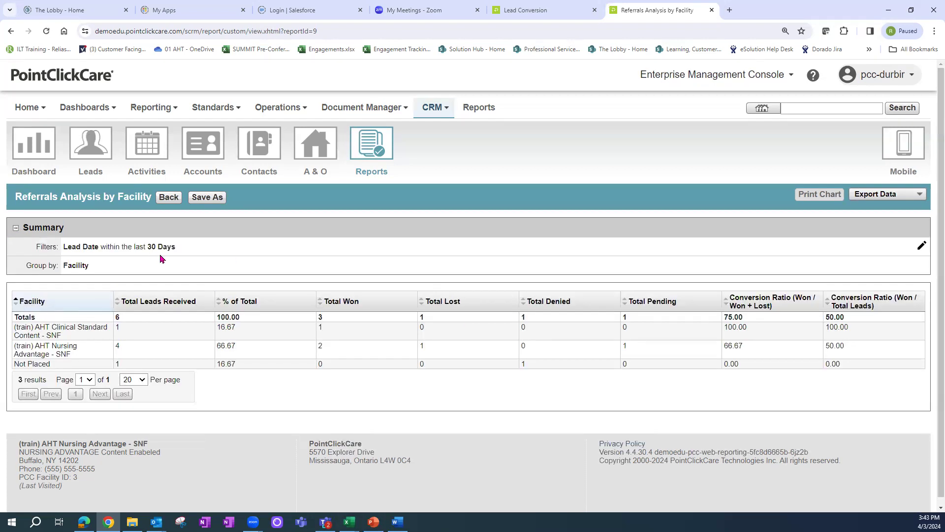
{"action": "left_click_drag", "start_coordinate": [154, 248], "coordinate": [168, 247]}
{"action": "left_click", "coordinate": [172, 198]}
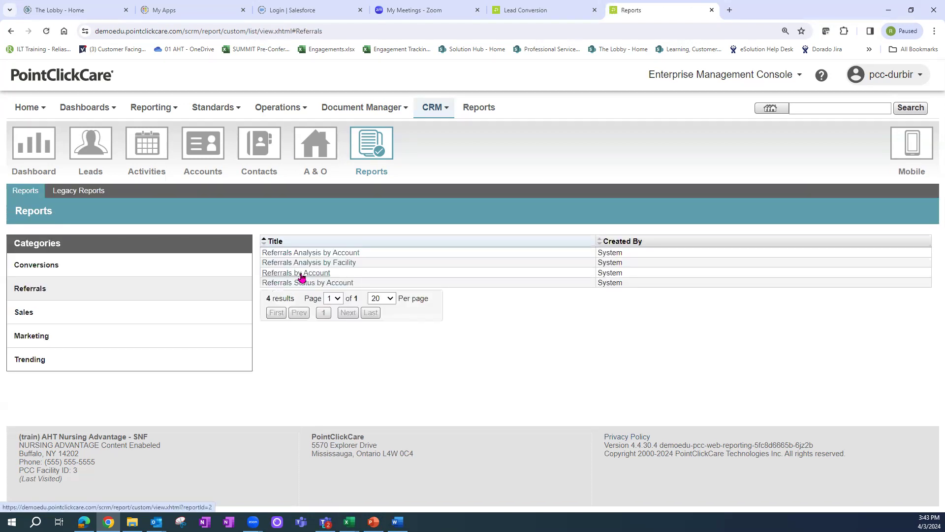
Step: Narrow the Referrals by Account report to New York Presbyterian and preview the chart printout without saving it
{"action": "left_click", "coordinate": [305, 276]}
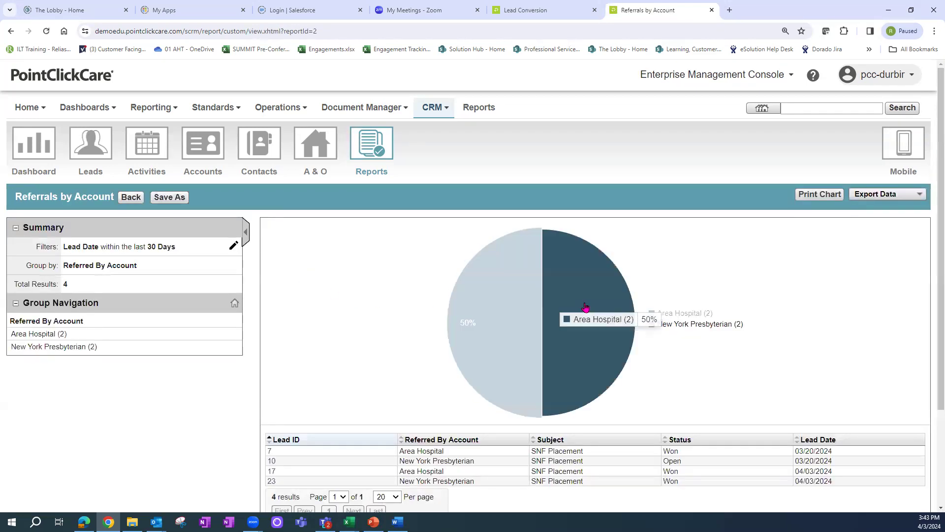
{"action": "mouse_move", "coordinate": [491, 386]}
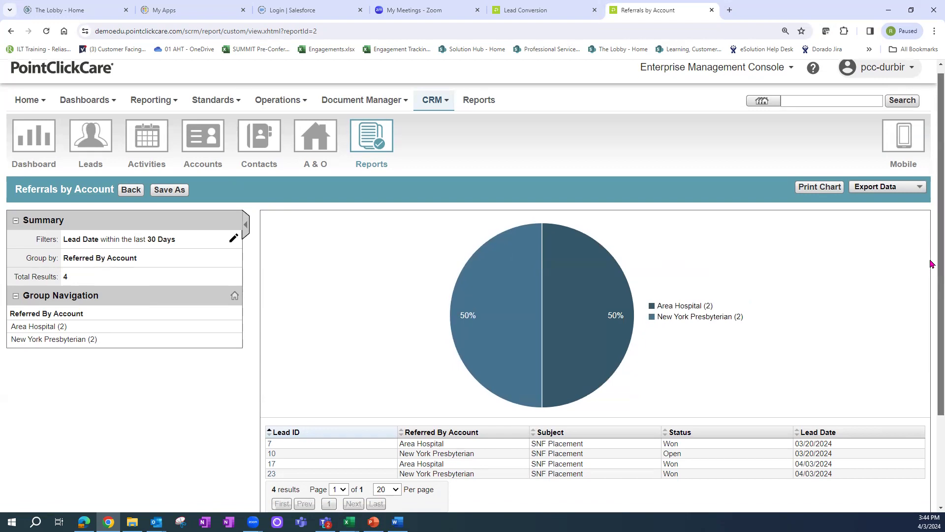
{"action": "scroll", "coordinate": [931, 247], "scroll_direction": "down", "scroll_amount": 1}
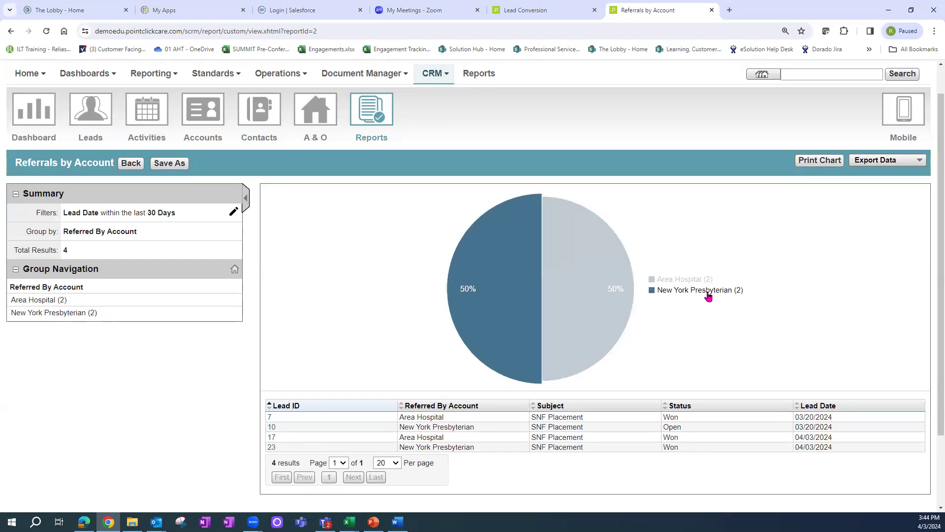
{"action": "left_click", "coordinate": [57, 315]}
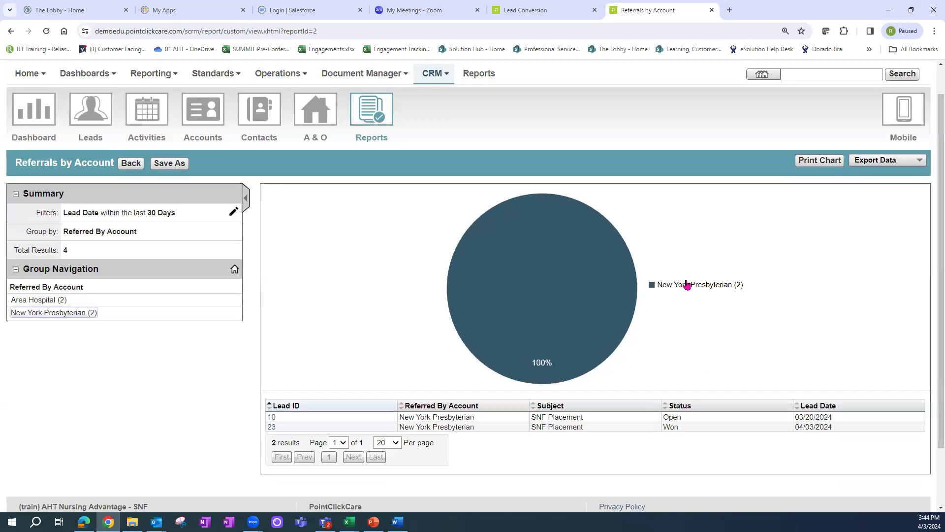
{"action": "left_click", "coordinate": [814, 164]}
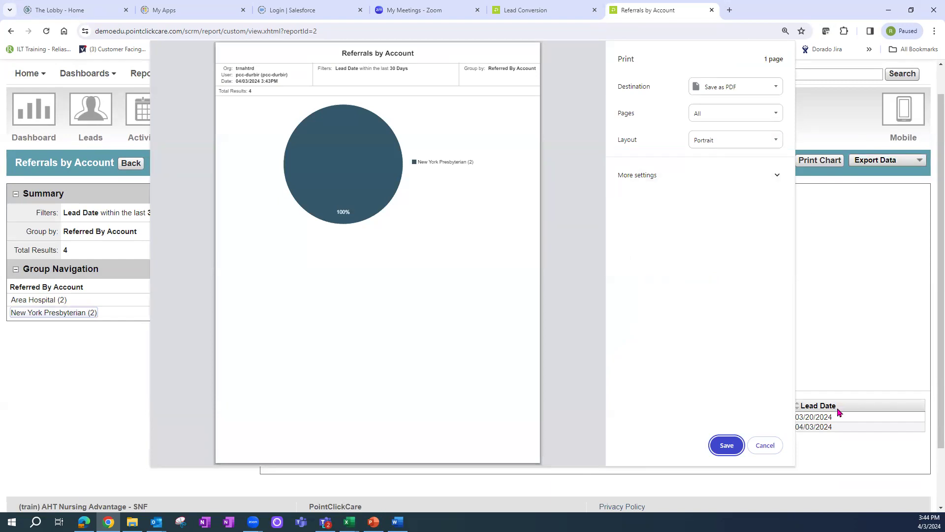
{"action": "left_click", "coordinate": [775, 445]}
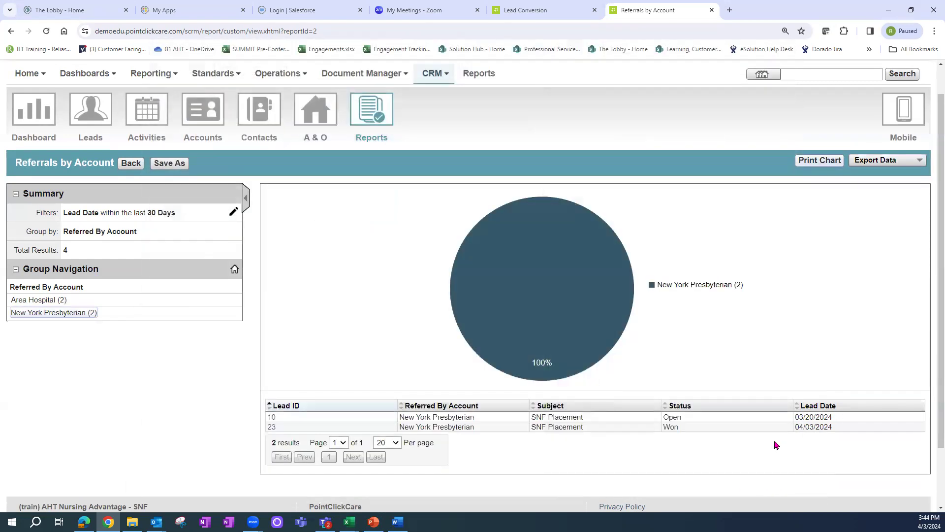
Step: View only the Area Hospital referrals, restore the chart of all referring accounts, and return to the reports list
{"action": "left_click", "coordinate": [43, 302]}
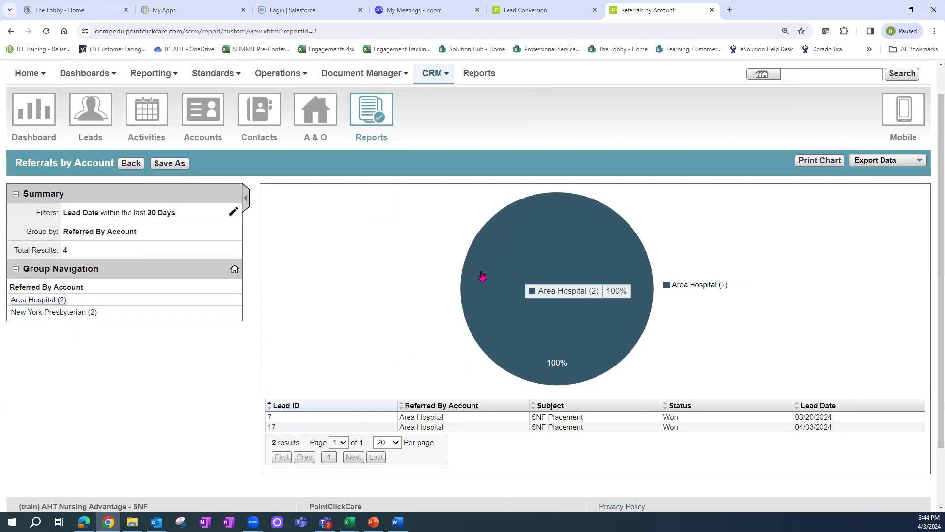
{"action": "left_click", "coordinate": [235, 270]}
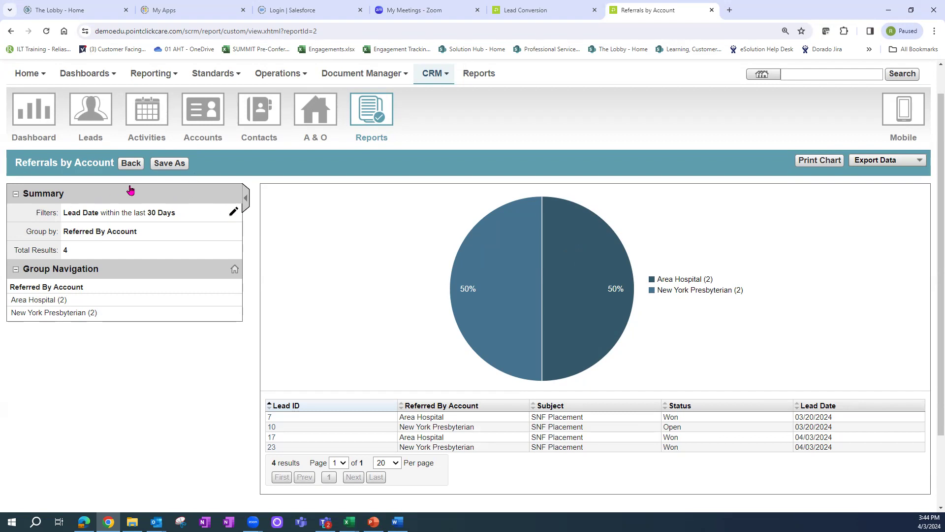
{"action": "left_click", "coordinate": [131, 165]}
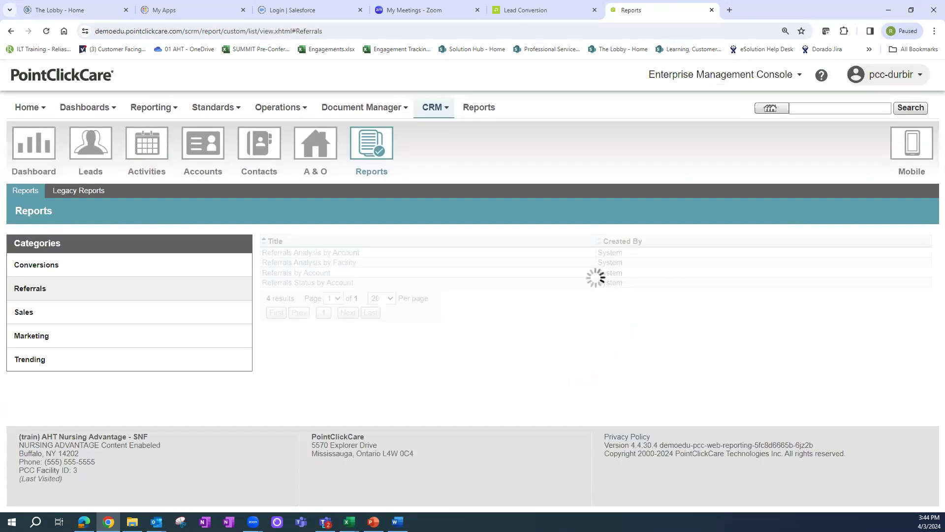
Step: Review the lead statuses and grouping in the Referrals Status by Account report, and switch to the Sales report category
{"action": "left_click", "coordinate": [311, 285]}
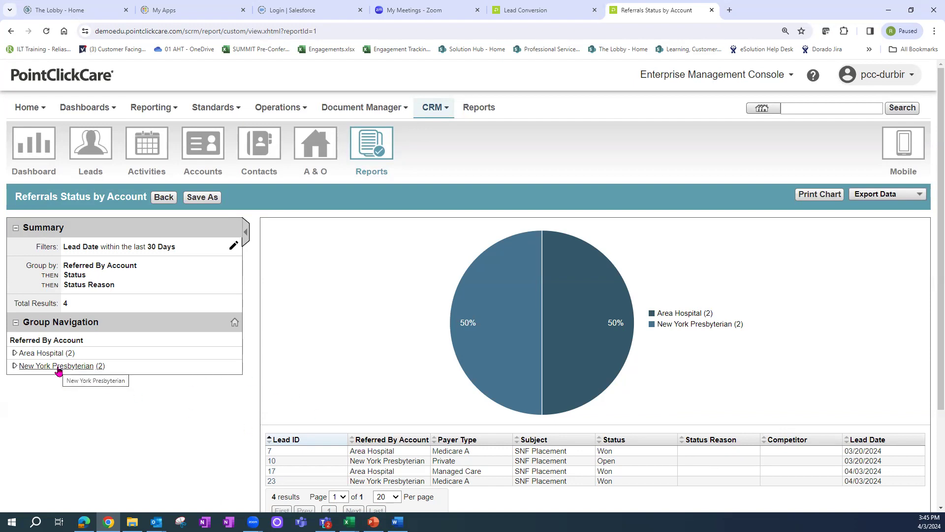
{"action": "left_click_drag", "start_coordinate": [596, 474], "coordinate": [624, 476]}
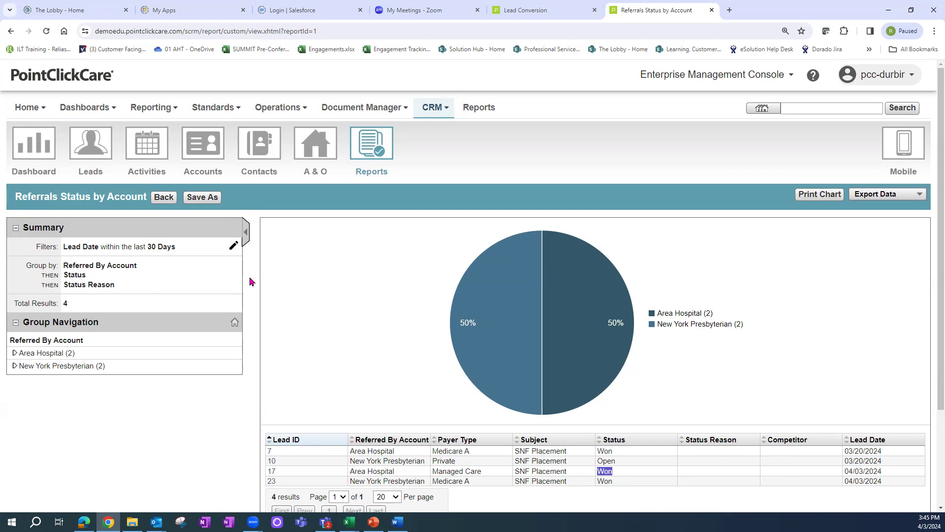
{"action": "left_click_drag", "start_coordinate": [63, 286], "coordinate": [173, 284]}
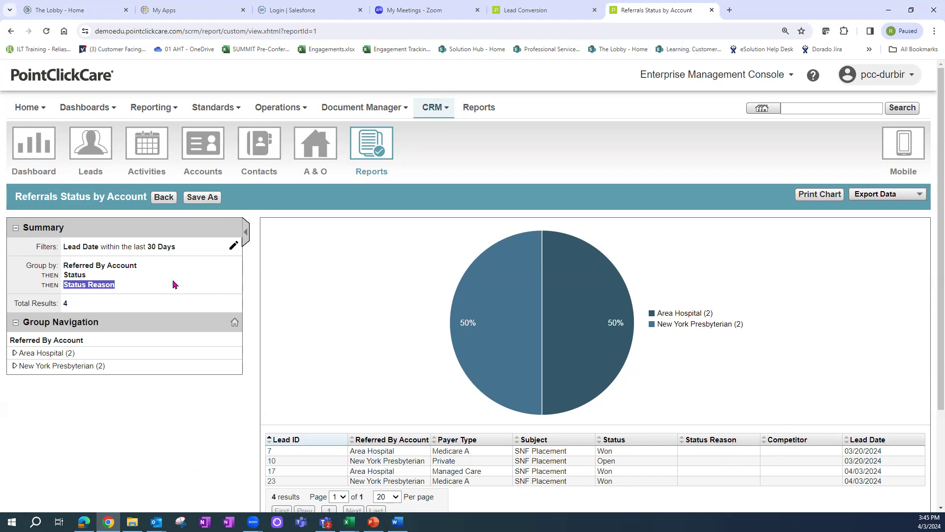
{"action": "left_click", "coordinate": [160, 200]}
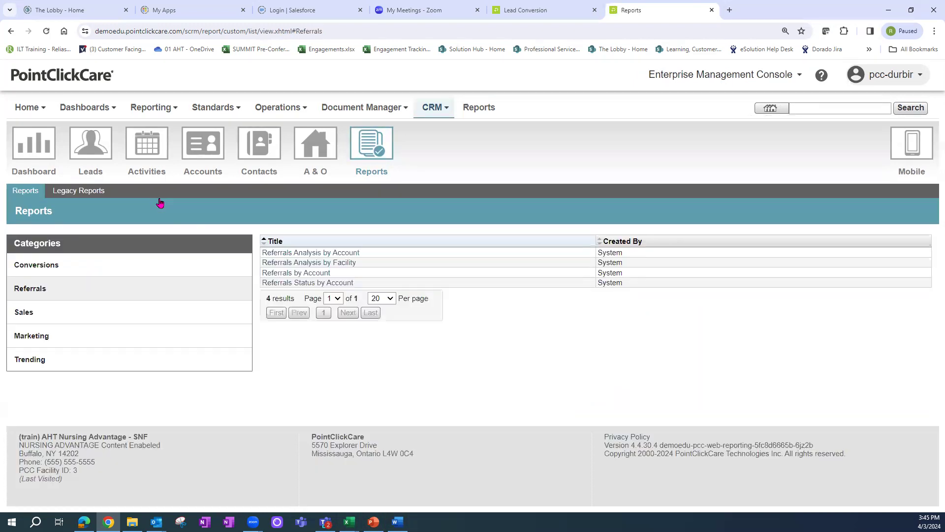
{"action": "left_click", "coordinate": [31, 322]}
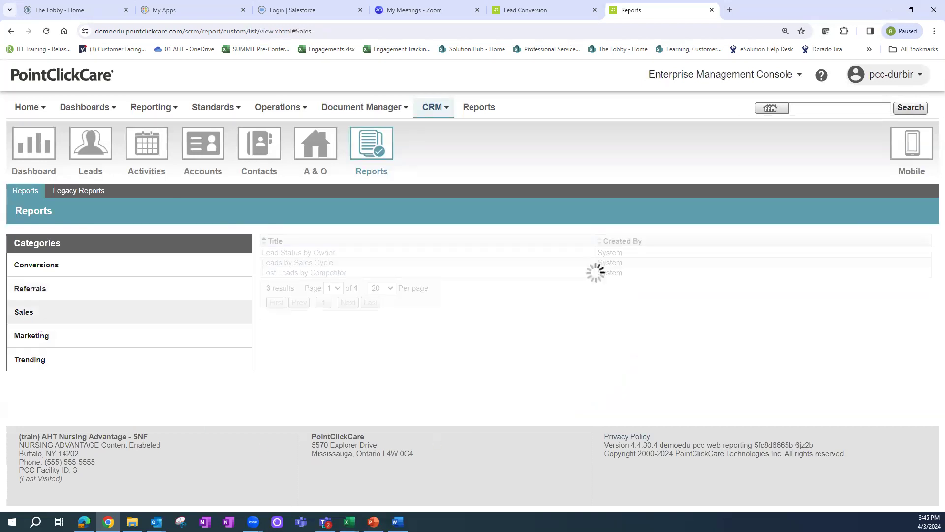
Step: Open the Lead Status by Owner report and examine its lead date filter, lead statuses, status reasons and competitor entries
{"action": "left_click", "coordinate": [311, 252]}
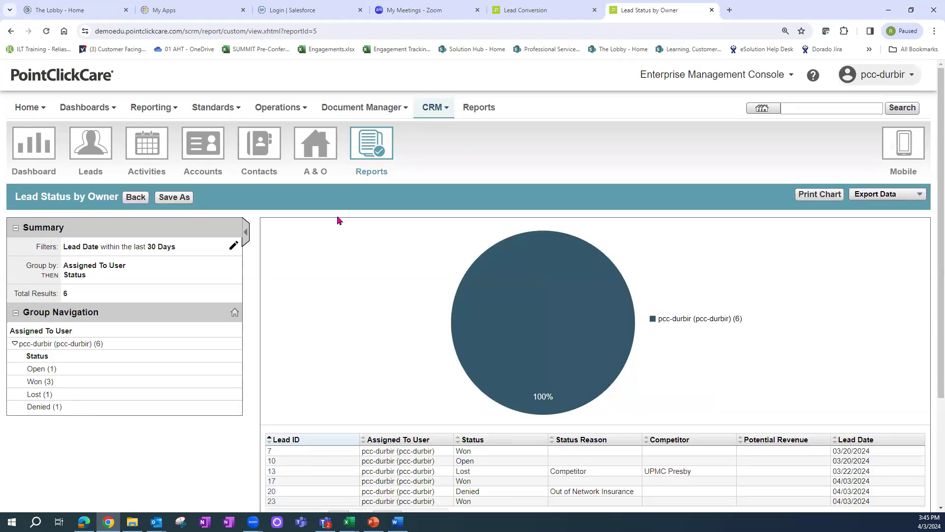
{"action": "scroll", "coordinate": [932, 180], "scroll_direction": "down", "scroll_amount": 1}
{"action": "scroll", "coordinate": [932, 180], "scroll_direction": "down", "scroll_amount": 2}
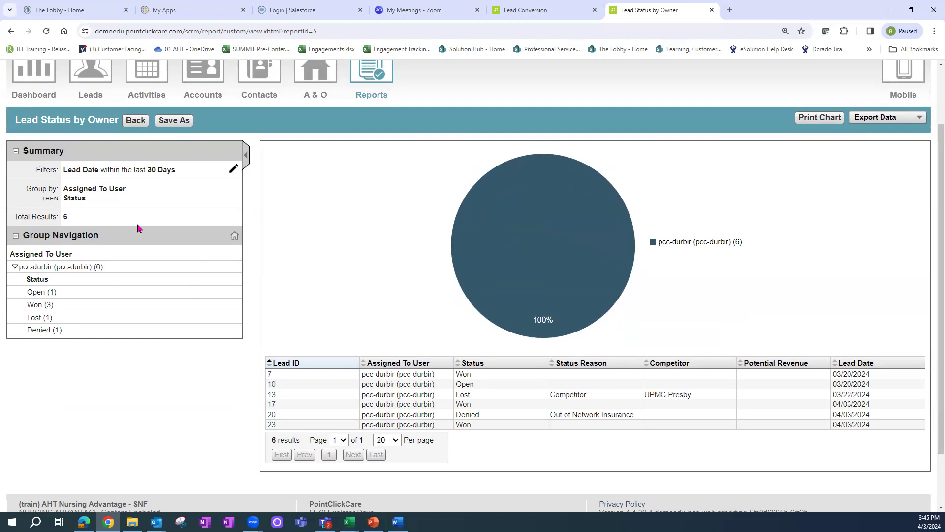
{"action": "left_click_drag", "start_coordinate": [149, 170], "coordinate": [195, 171]}
{"action": "double_click", "coordinate": [458, 375]}
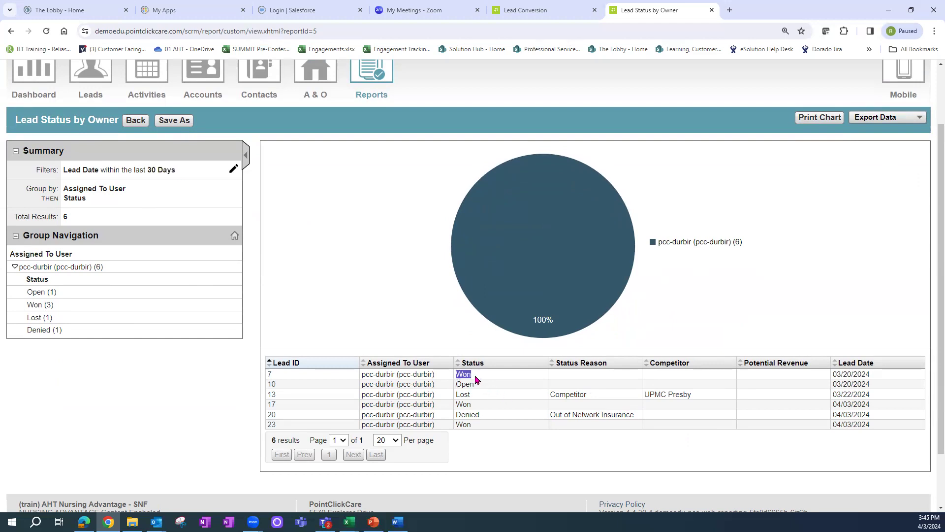
{"action": "double_click", "coordinate": [461, 396]}
{"action": "left_click_drag", "start_coordinate": [550, 393], "coordinate": [589, 395]}
{"action": "left_click_drag", "start_coordinate": [648, 395], "coordinate": [790, 397]}
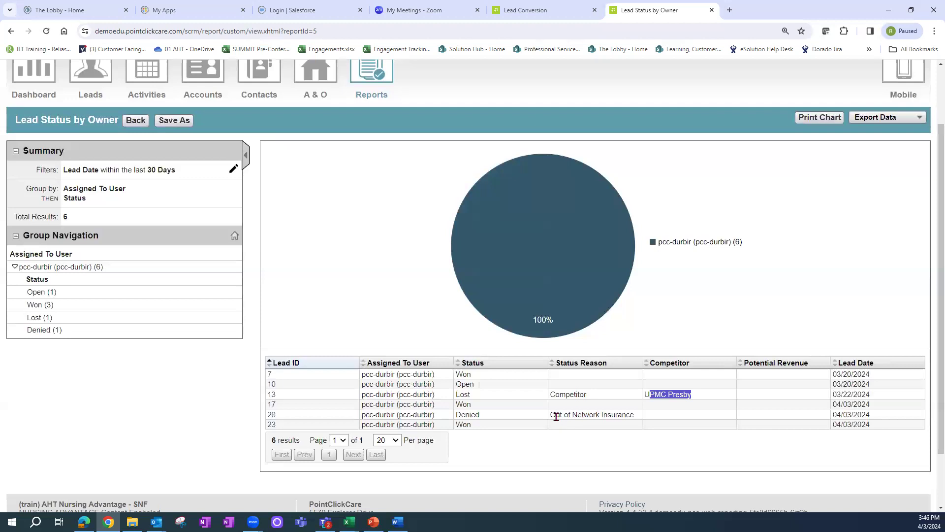
{"action": "left_click_drag", "start_coordinate": [553, 415], "coordinate": [634, 415]}
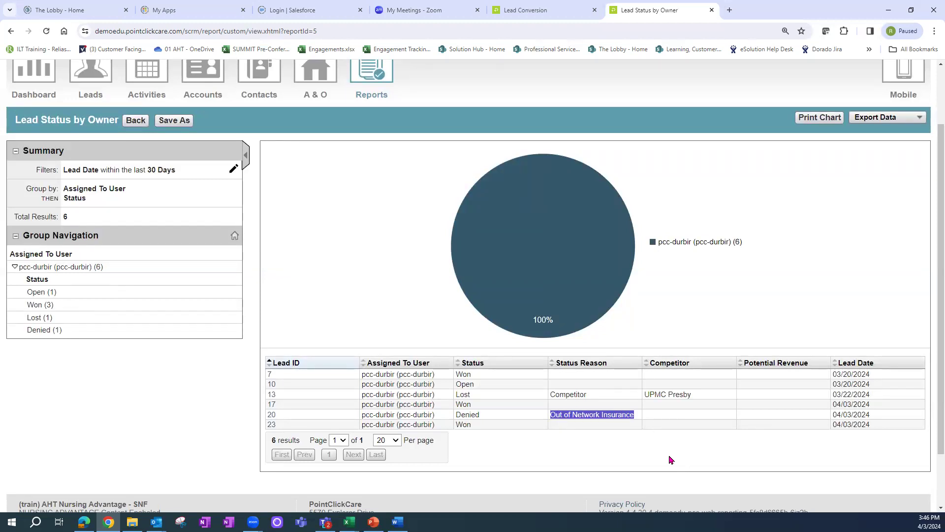
Step: View the owner's Open and Denied leads separately, reset the chart view, and return to the reports list
{"action": "left_click", "coordinate": [39, 292]}
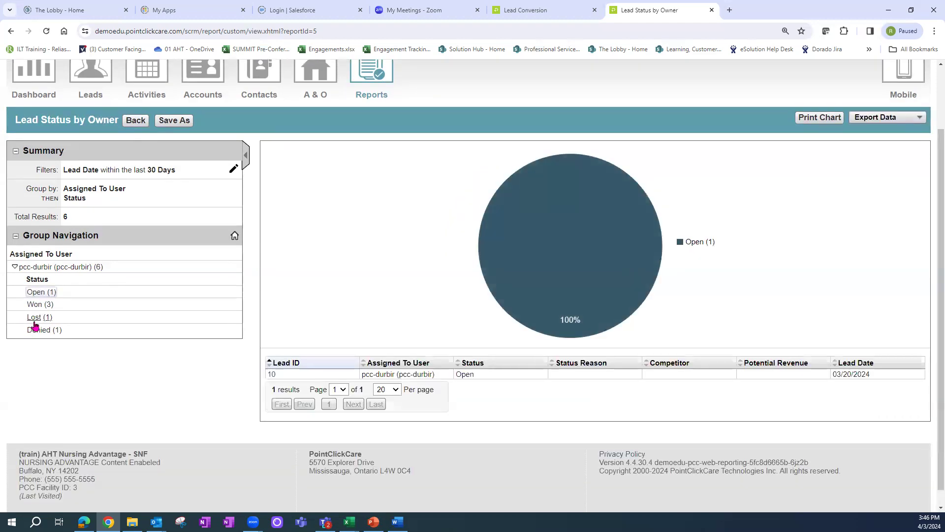
{"action": "left_click", "coordinate": [34, 328]}
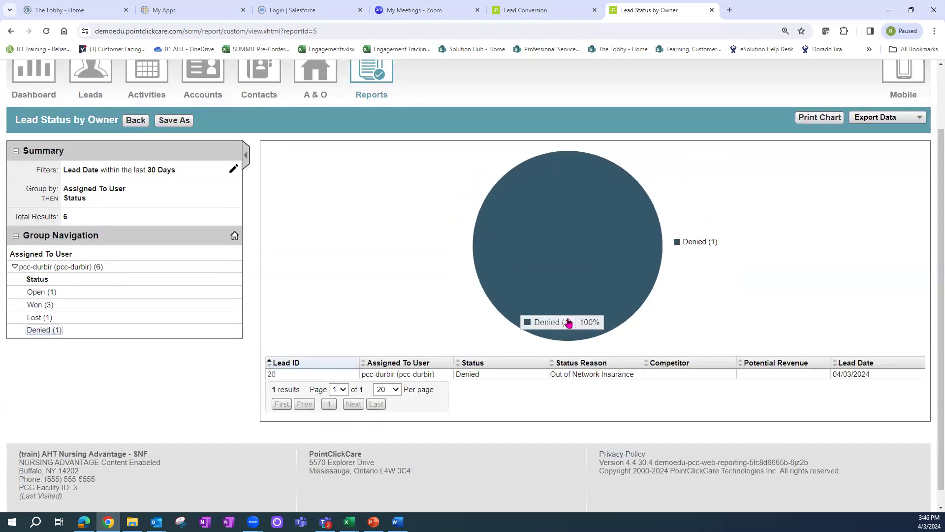
{"action": "left_click", "coordinate": [235, 237]}
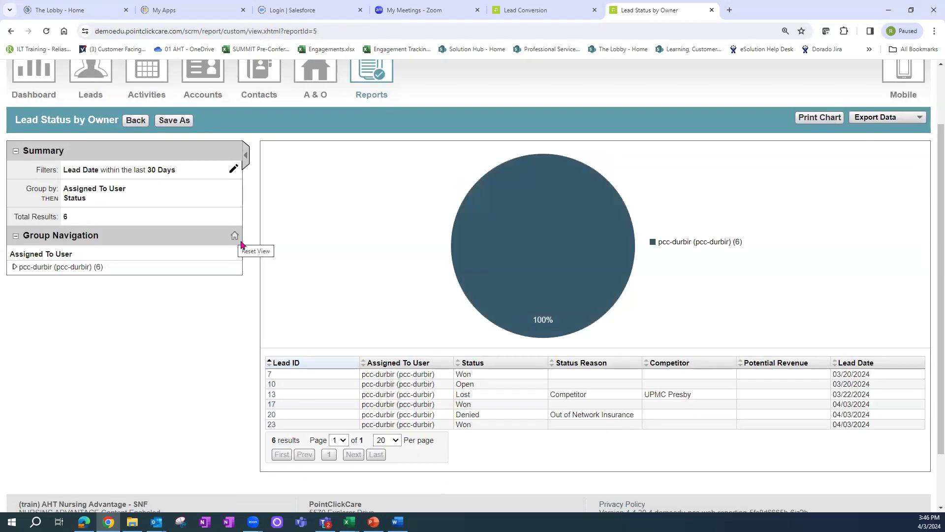
{"action": "left_click", "coordinate": [134, 122]}
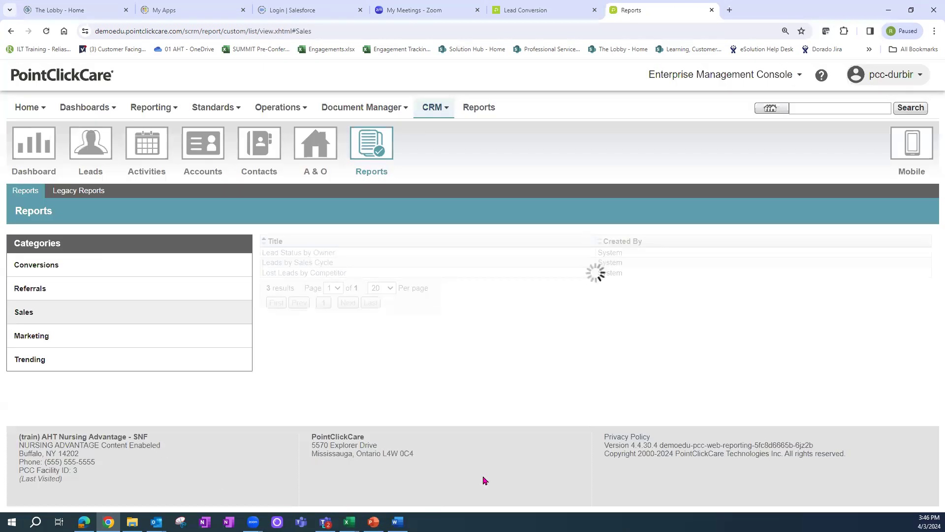
Step: Open the Leads by Sales Cycle report, check its status filter and sales cycle entry, and return to the reports list
{"action": "left_click", "coordinate": [309, 265]}
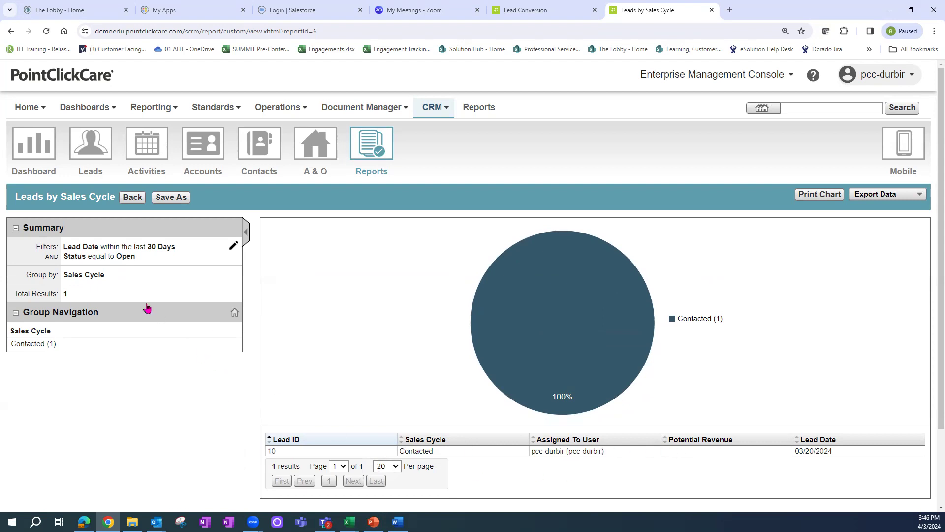
{"action": "left_click_drag", "start_coordinate": [109, 255], "coordinate": [143, 261]}
{"action": "left_click_drag", "start_coordinate": [400, 450], "coordinate": [434, 457]}
{"action": "left_click", "coordinate": [132, 200]}
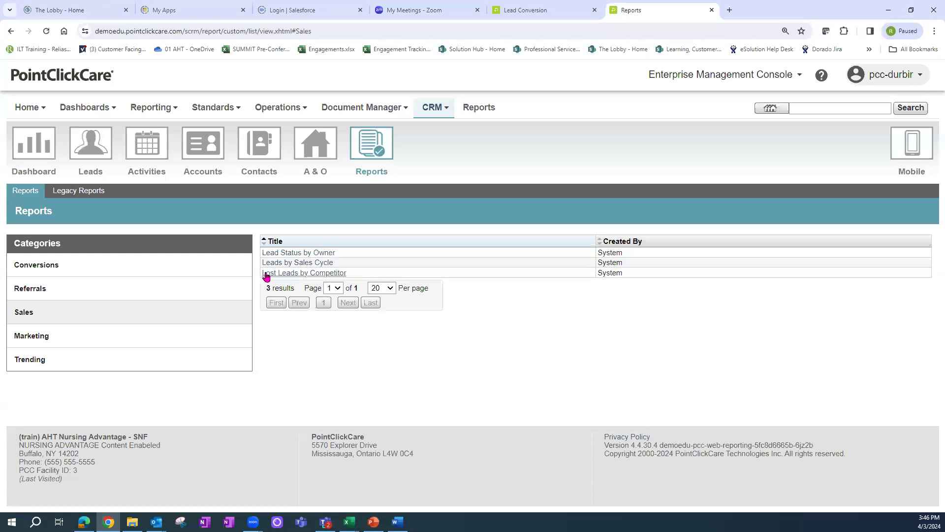
Step: Open the Lost Leads by Competitor report and set its lead date filter to within the last 365 days
{"action": "left_click", "coordinate": [306, 275]}
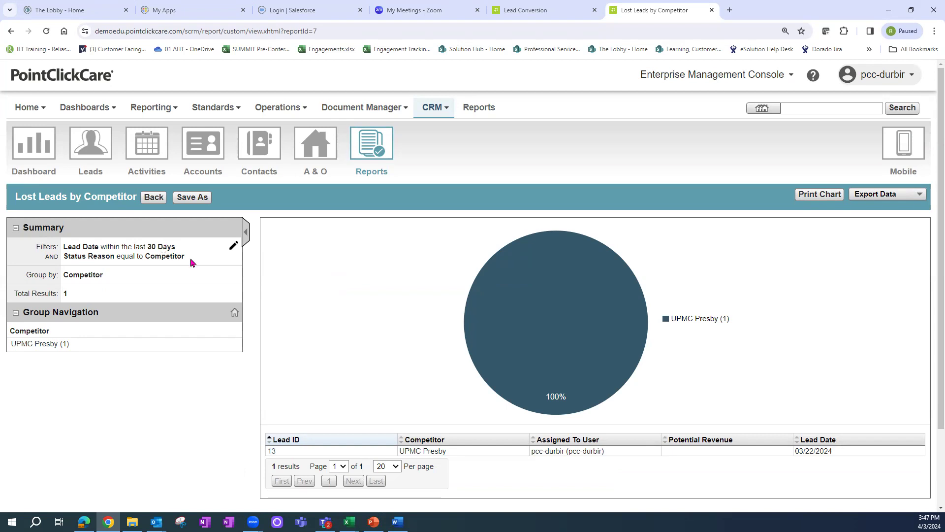
{"action": "left_click", "coordinate": [233, 245]}
{"action": "left_click", "coordinate": [586, 267]}
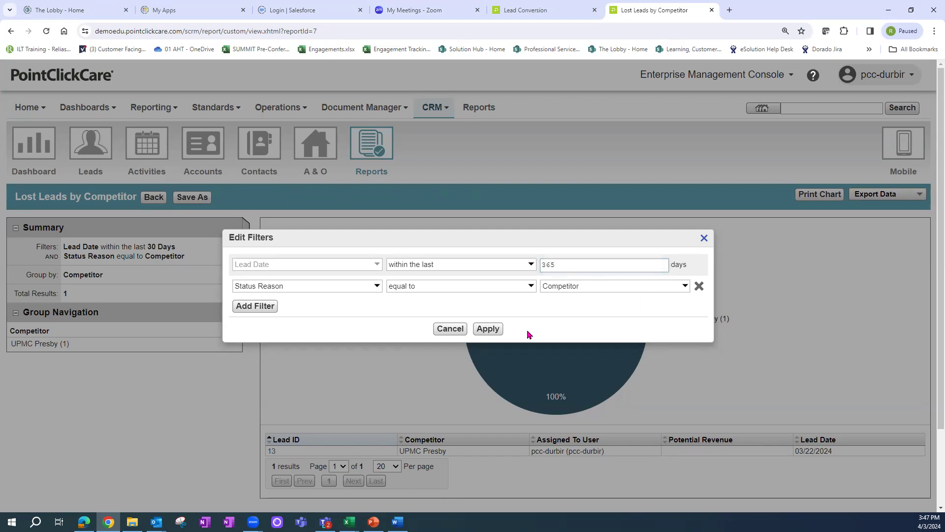
{"action": "left_click", "coordinate": [489, 330]}
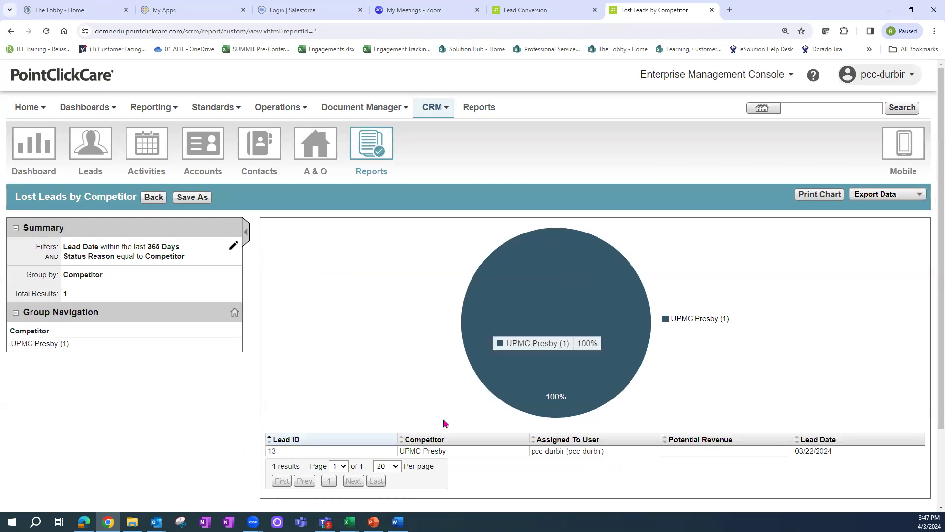
Step: Review the lead date filter and listed competitor in Lost Leads by Competitor, and leave the report without saving it
{"action": "left_click_drag", "start_coordinate": [147, 246], "coordinate": [172, 250]}
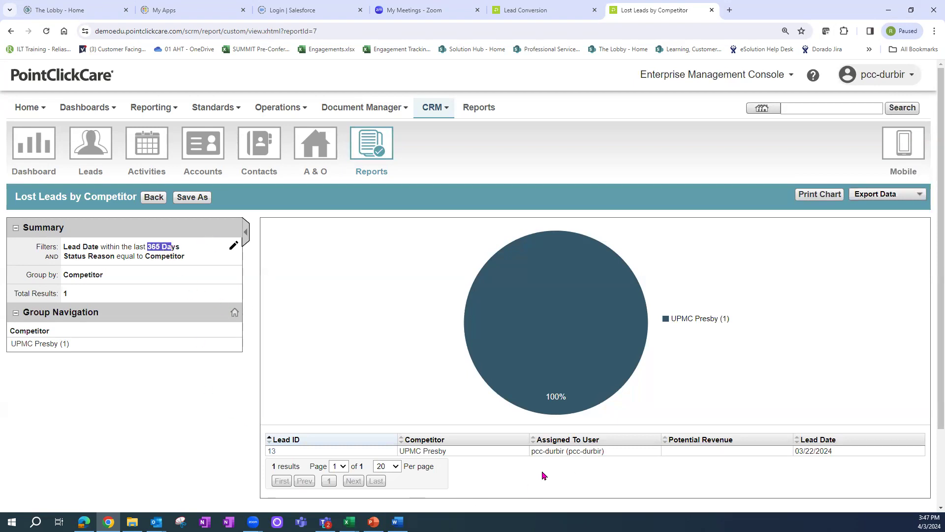
{"action": "left_click_drag", "start_coordinate": [450, 455], "coordinate": [399, 458]}
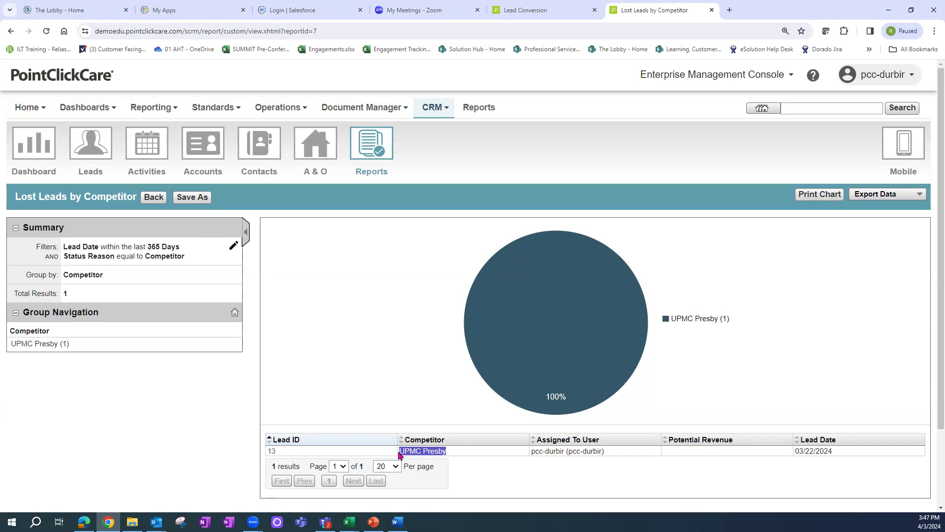
{"action": "left_click", "coordinate": [546, 499]}
{"action": "left_click_drag", "start_coordinate": [452, 454], "coordinate": [386, 452]}
{"action": "left_click", "coordinate": [153, 202]}
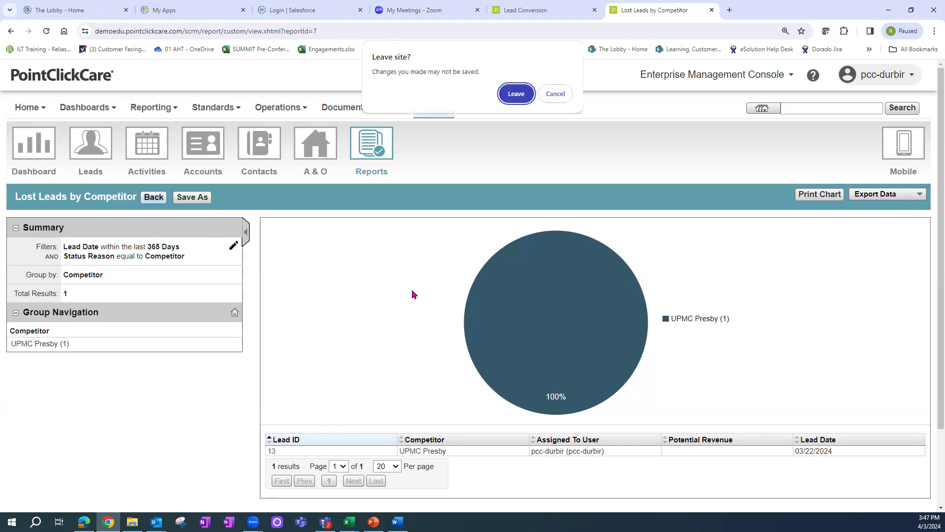
{"action": "left_click", "coordinate": [513, 93]}
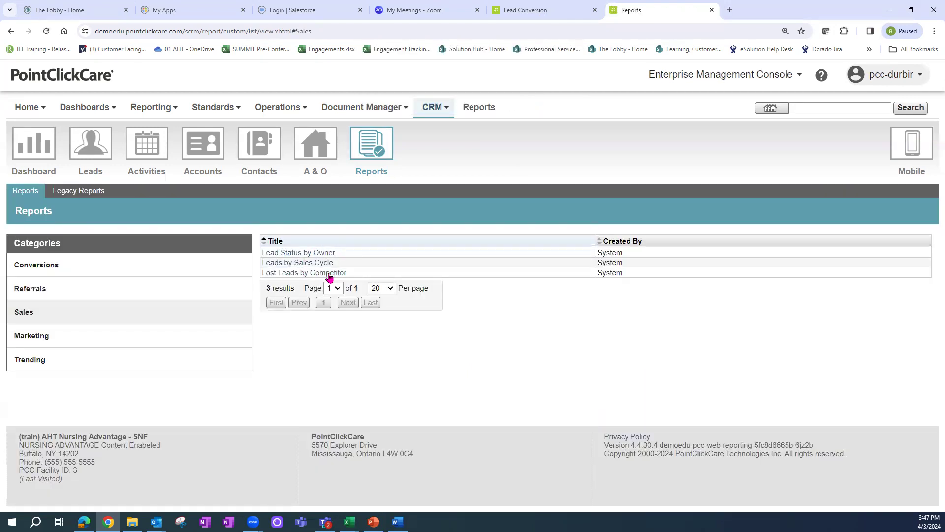
Step: Open the Leads by Source report in the Marketing category, examine its source types and date filter, and return to the list
{"action": "left_click", "coordinate": [41, 340]}
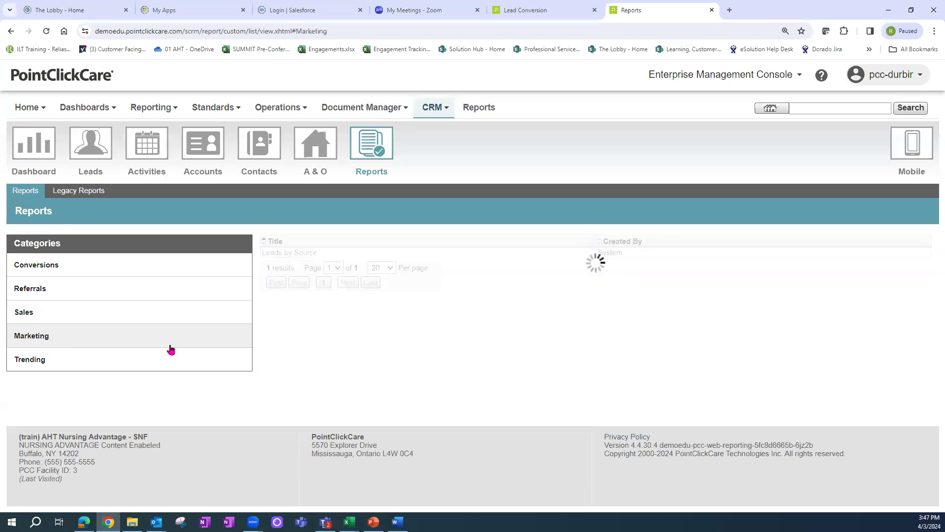
{"action": "left_click", "coordinate": [296, 255]}
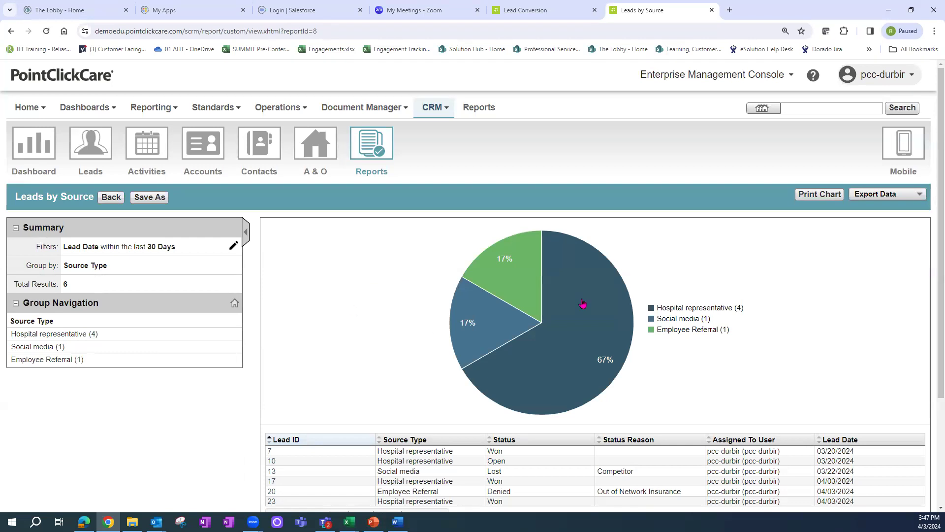
{"action": "scroll", "coordinate": [932, 175], "scroll_direction": "down", "scroll_amount": 1}
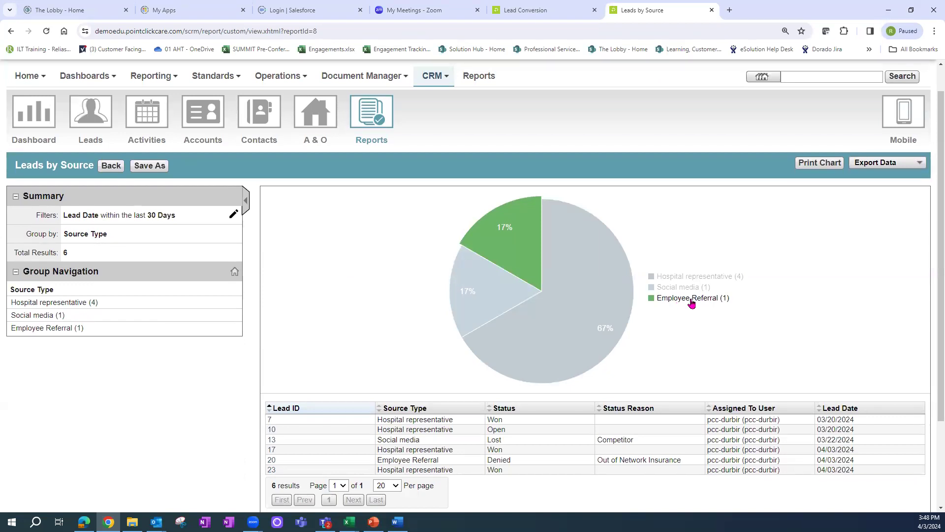
{"action": "left_click_drag", "start_coordinate": [154, 215], "coordinate": [182, 219]}
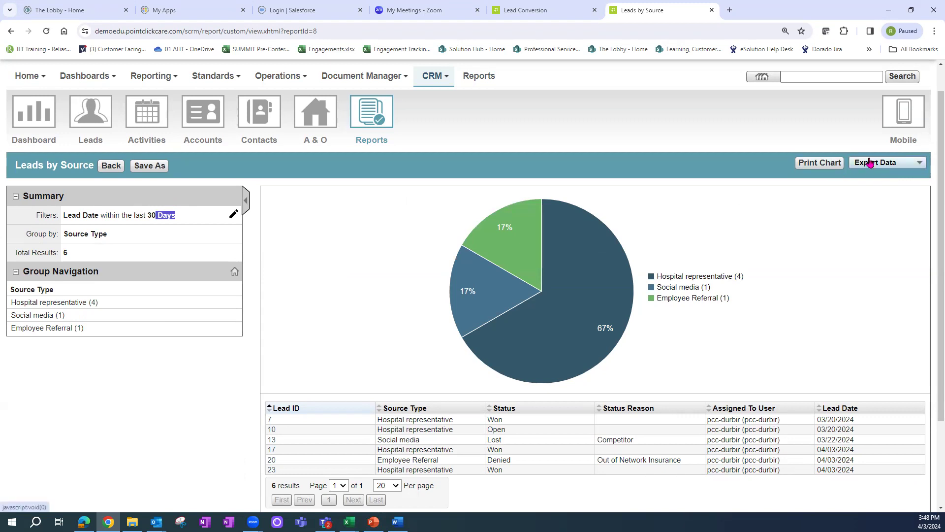
{"action": "left_click", "coordinate": [118, 169]}
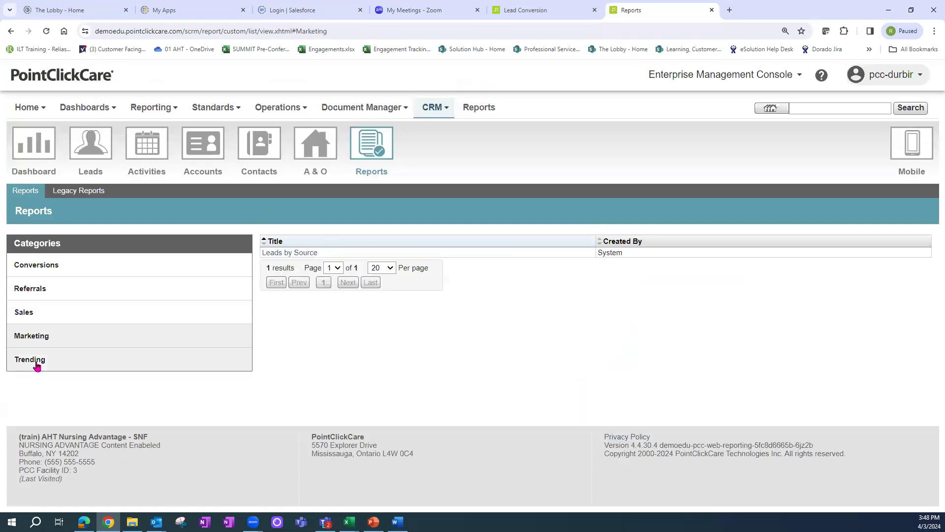
Step: Open the Monthly Leads by Account report in the Trending category and expand its filter and grouping summary
{"action": "left_click", "coordinate": [36, 364]}
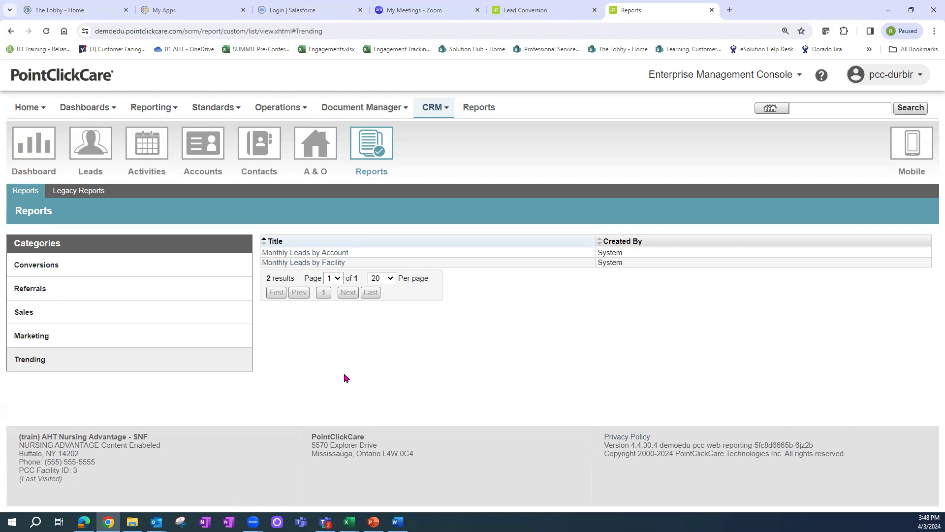
{"action": "left_click", "coordinate": [316, 257]}
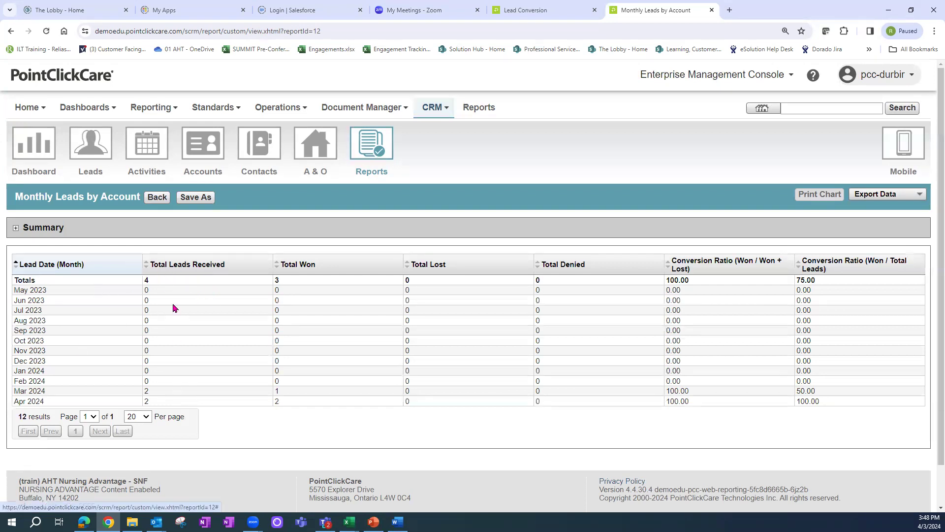
{"action": "left_click", "coordinate": [15, 228]}
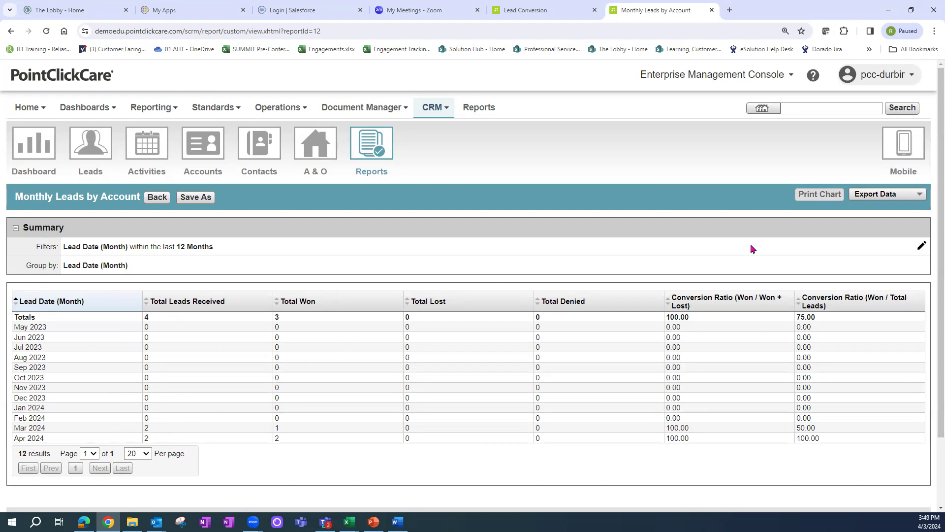
Step: Start adding a Referred By Account filter with the contains operator to the Monthly Leads by Account report
{"action": "left_click", "coordinate": [922, 246]}
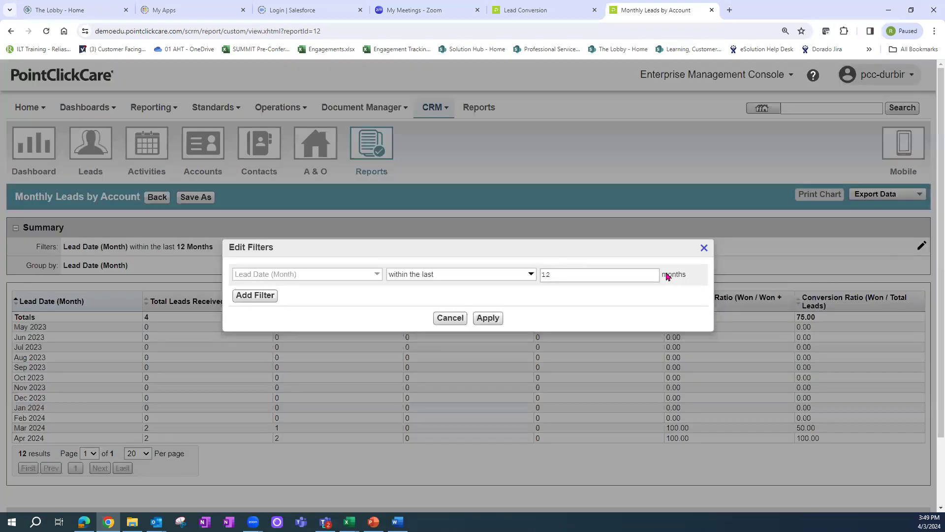
{"action": "left_click", "coordinate": [261, 297]}
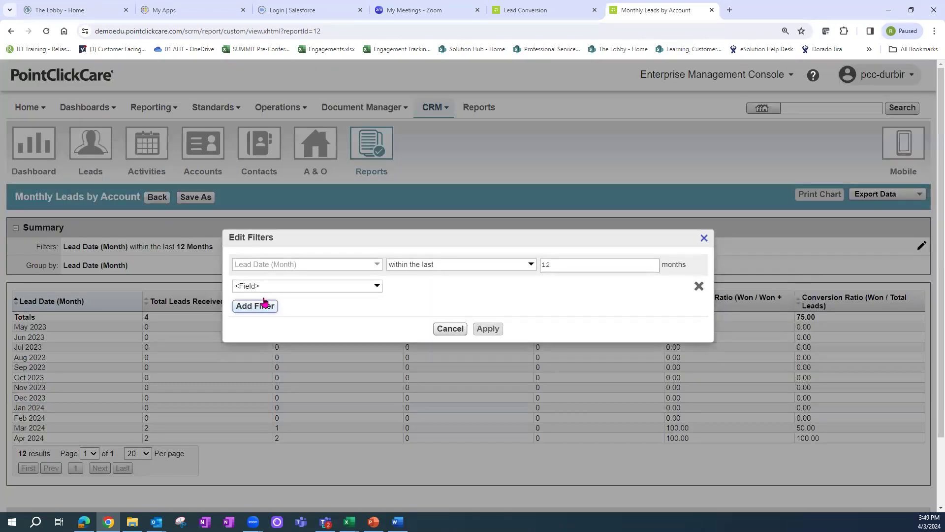
{"action": "left_click", "coordinate": [375, 287]}
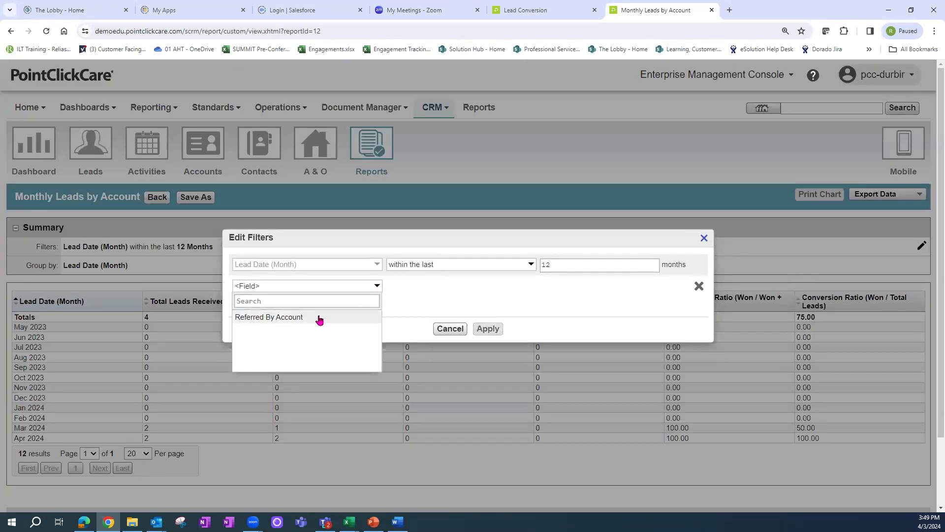
{"action": "left_click", "coordinate": [319, 319]}
{"action": "left_click", "coordinate": [527, 287]}
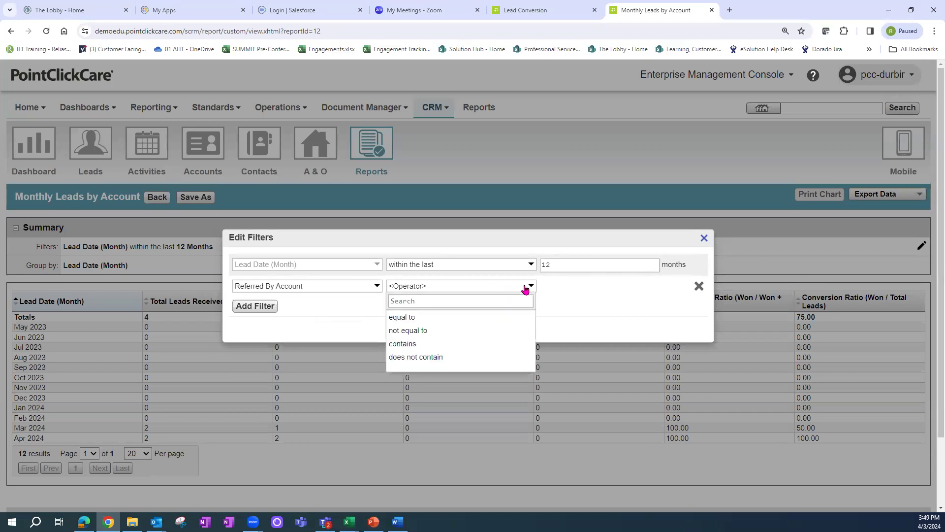
{"action": "left_click", "coordinate": [414, 344]}
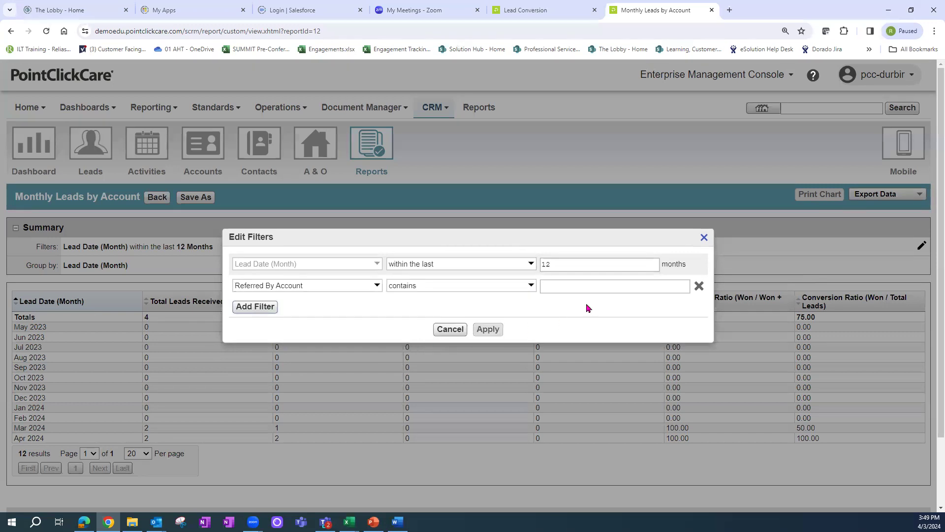
{"action": "left_click", "coordinate": [612, 284]}
{"action": "left_click", "coordinate": [526, 288]}
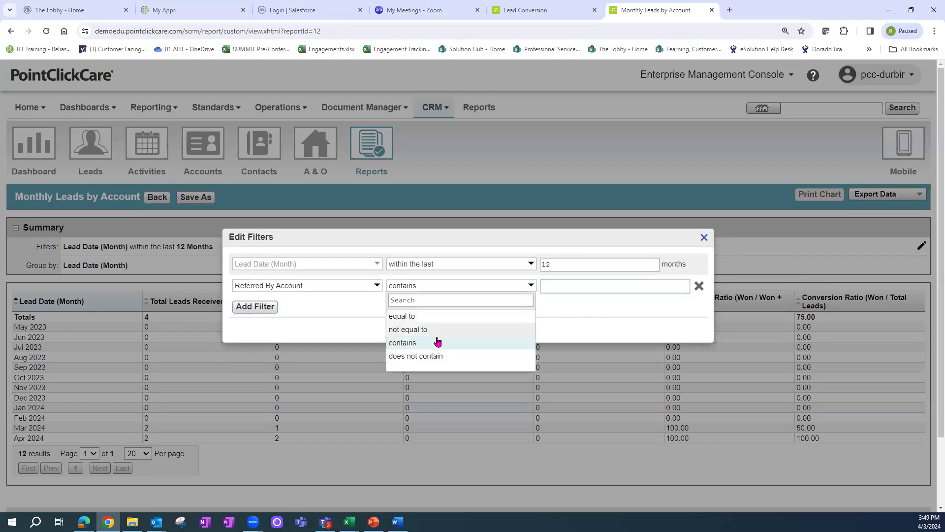
{"action": "left_click", "coordinate": [414, 343]}
{"action": "left_click", "coordinate": [592, 286]}
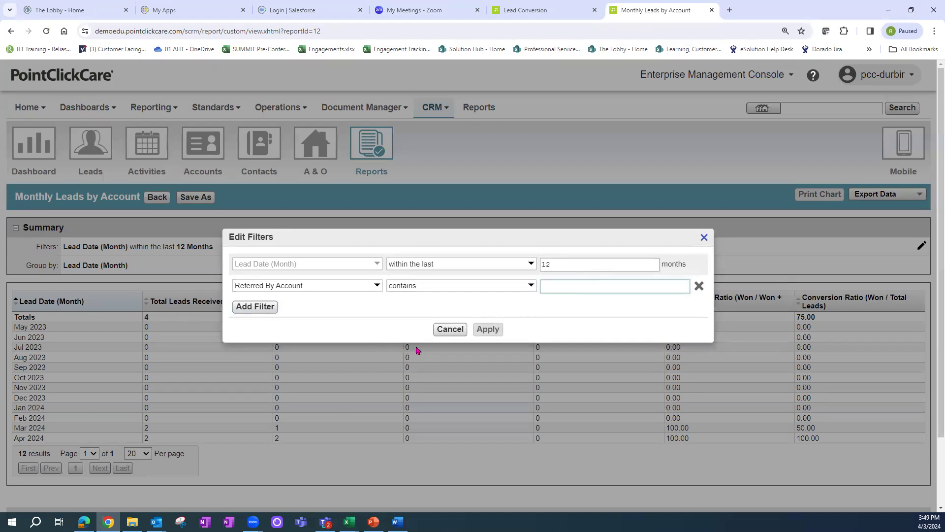
Step: Check which fields an additional filter row offers, and close the filter editor without applying anything
{"action": "left_click", "coordinate": [257, 306]}
{"action": "left_click", "coordinate": [376, 296]}
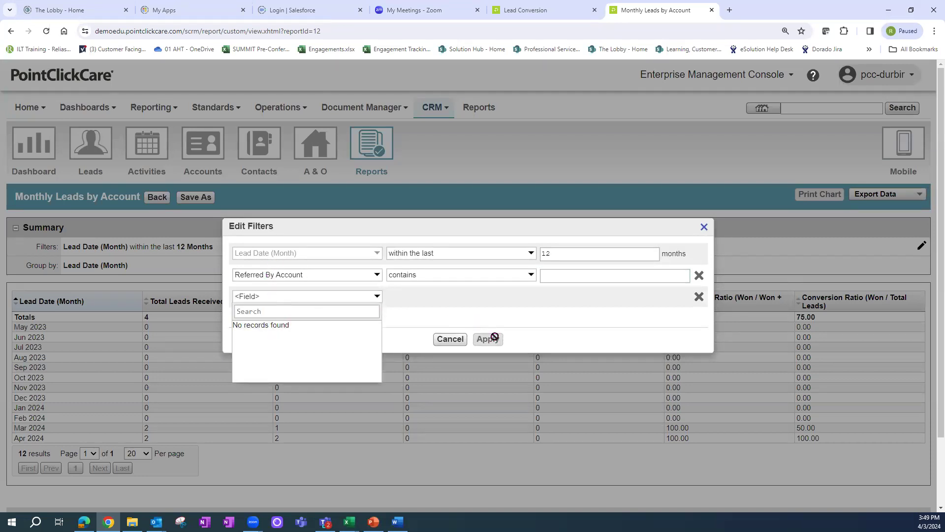
{"action": "left_click", "coordinate": [705, 228]}
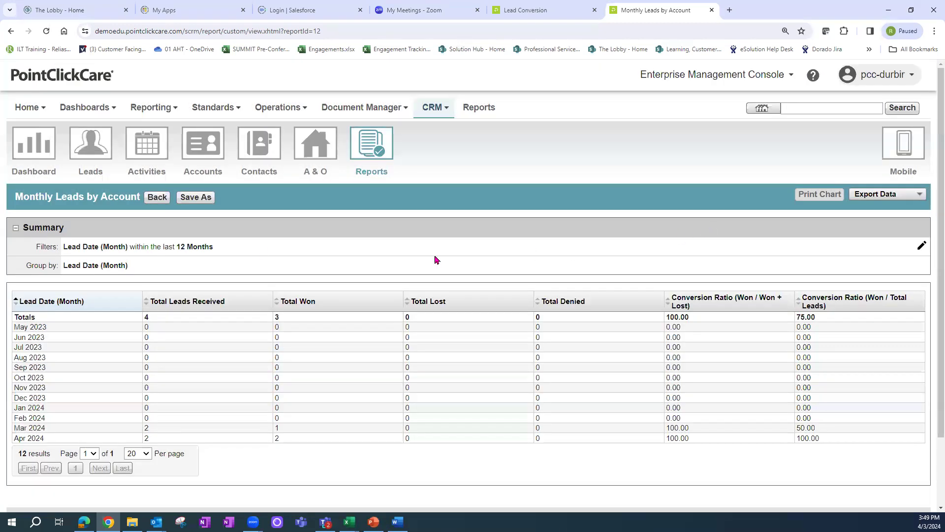
Step: Return to the Trending report list, open the Monthly Leads by Facility report and expand its filter and grouping summary
{"action": "left_click", "coordinate": [156, 198]}
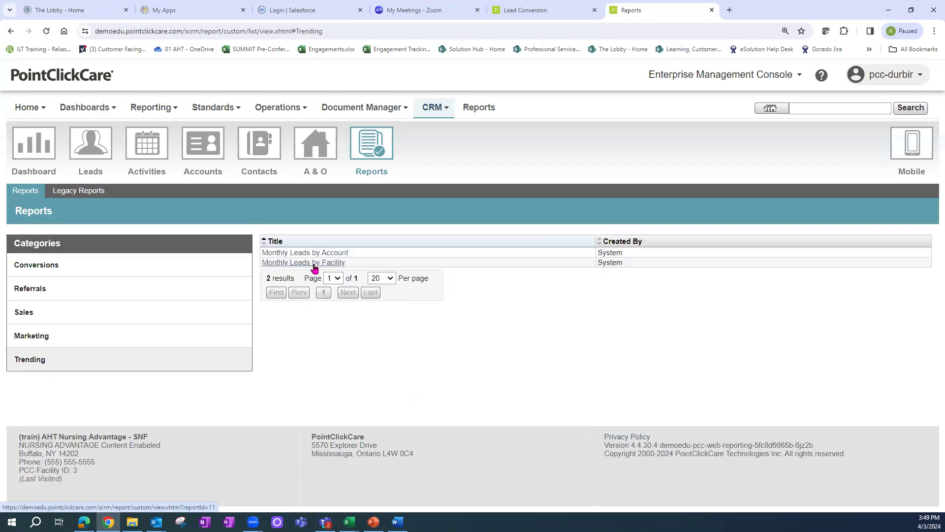
{"action": "left_click", "coordinate": [323, 266]}
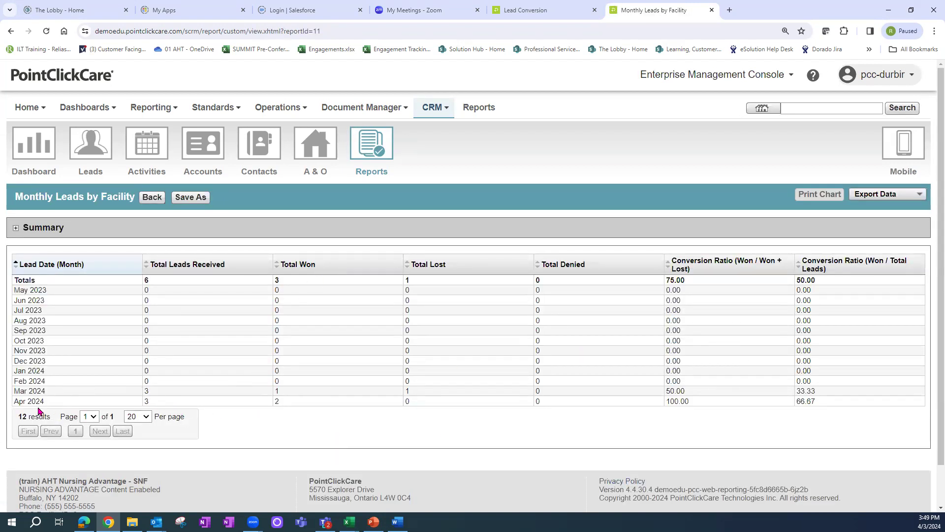
{"action": "left_click", "coordinate": [16, 228]}
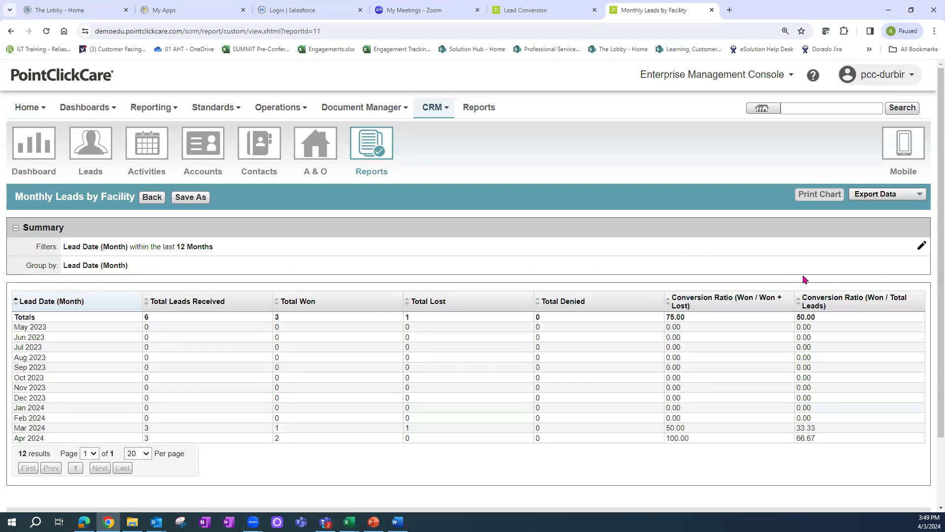
Step: Set up a Facility filter equal to (train) AHT Nursing Advantage - SNF, and close the filter editor without applying it
{"action": "left_click", "coordinate": [922, 247]}
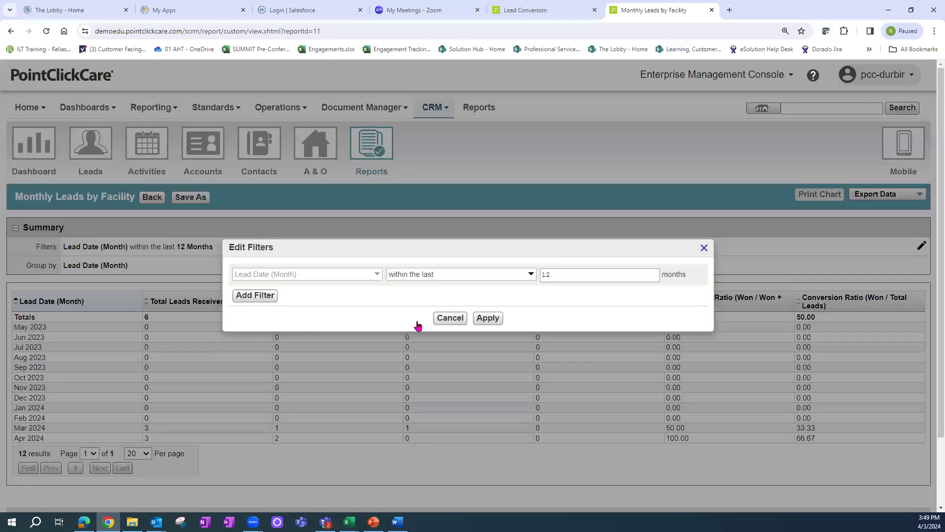
{"action": "left_click", "coordinate": [252, 296]}
{"action": "left_click", "coordinate": [376, 287]}
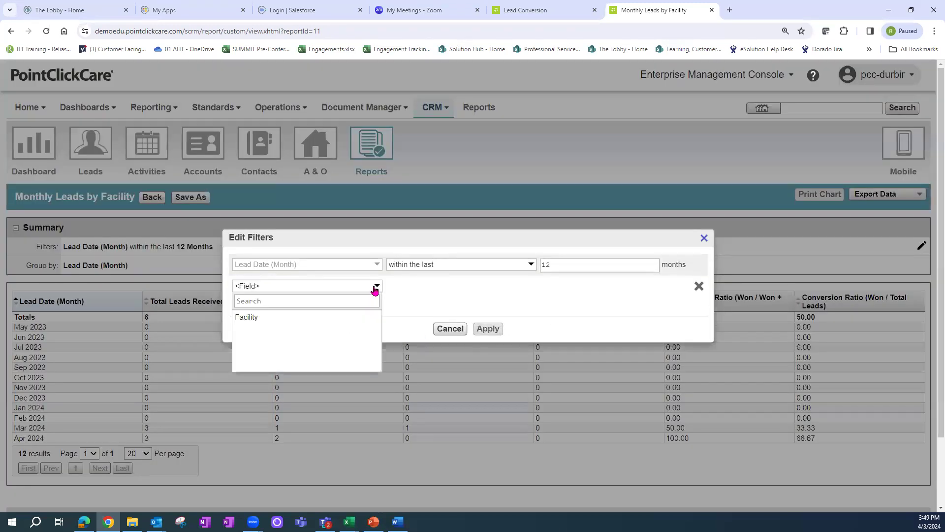
{"action": "left_click", "coordinate": [258, 321]}
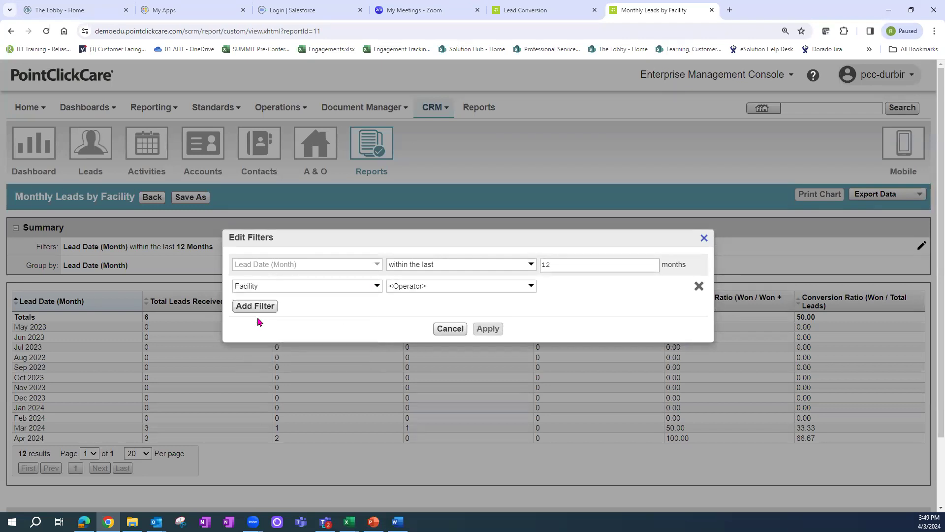
{"action": "left_click", "coordinate": [531, 288]}
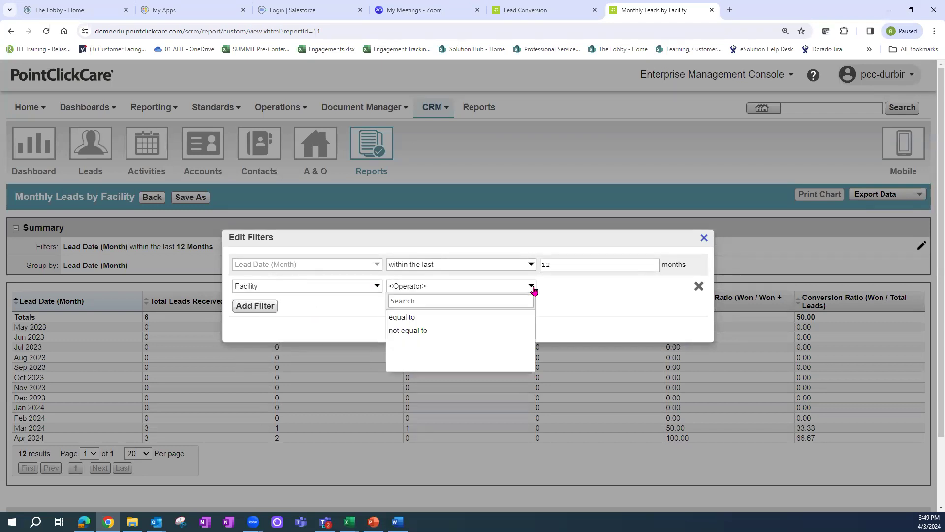
{"action": "left_click", "coordinate": [421, 320]}
{"action": "left_click", "coordinate": [683, 288]}
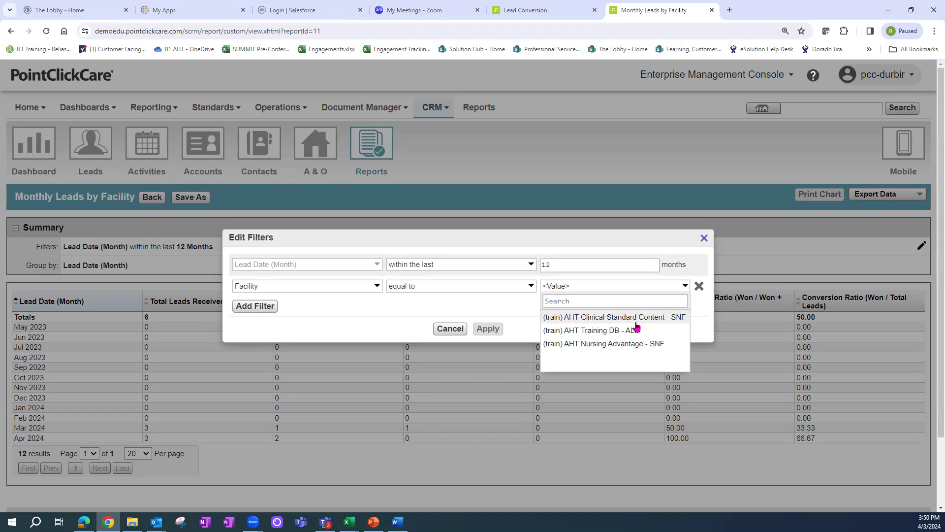
{"action": "left_click", "coordinate": [631, 343]}
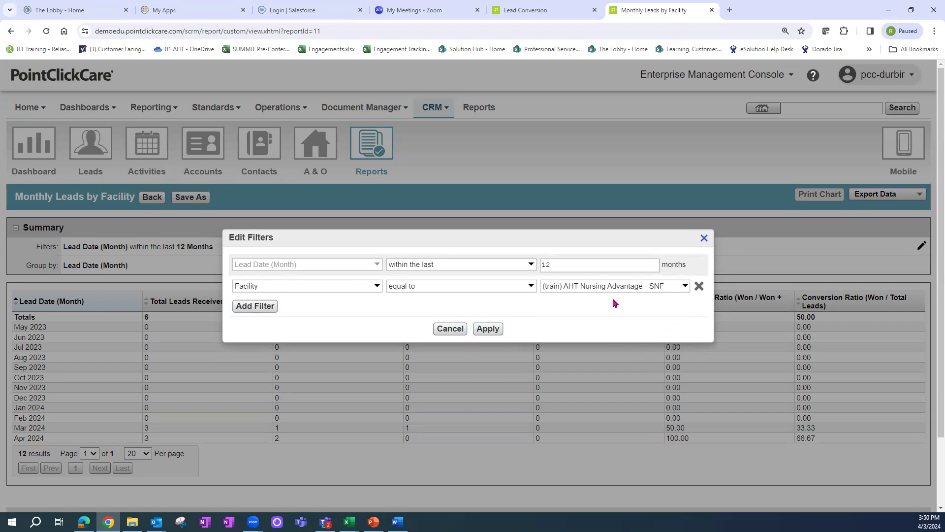
{"action": "left_click", "coordinate": [704, 238]}
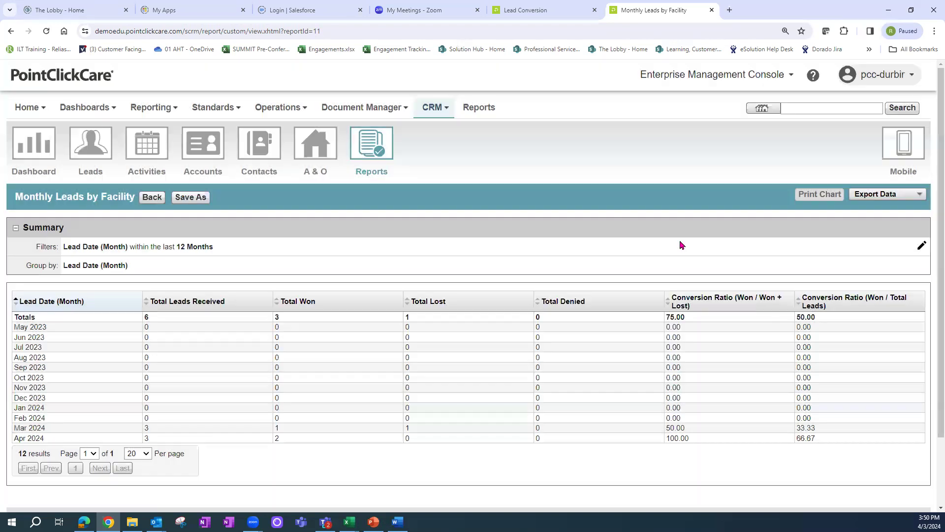
Step: Leave the Monthly Leads by Facility report and go back to the CRM dashboard
{"action": "left_click", "coordinate": [153, 197]}
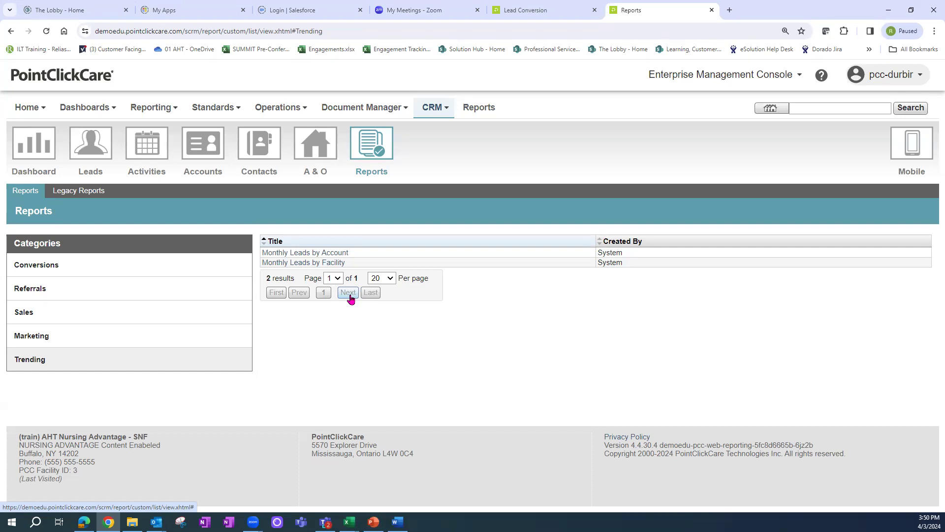
{"action": "left_click", "coordinate": [20, 160]}
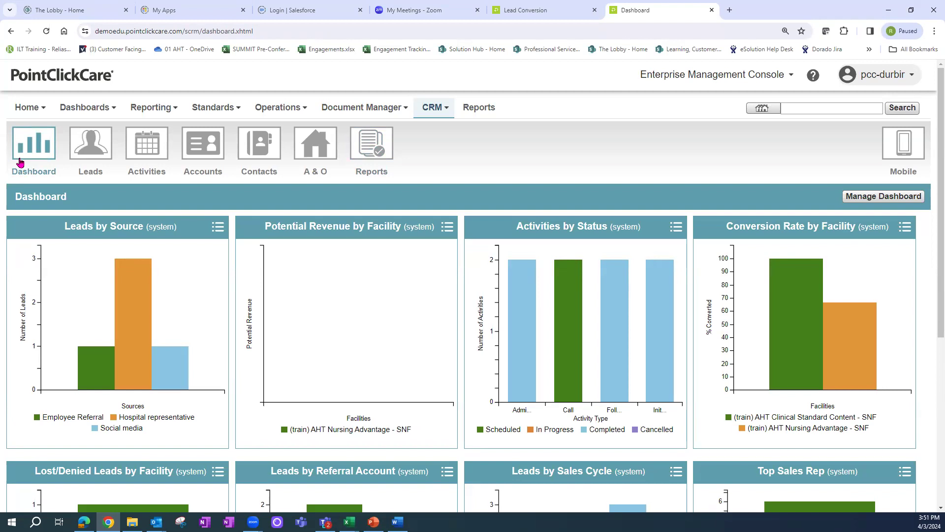
Step: Open the Area Hospital account and review its contacts, leads and activities
{"action": "left_click", "coordinate": [205, 143]}
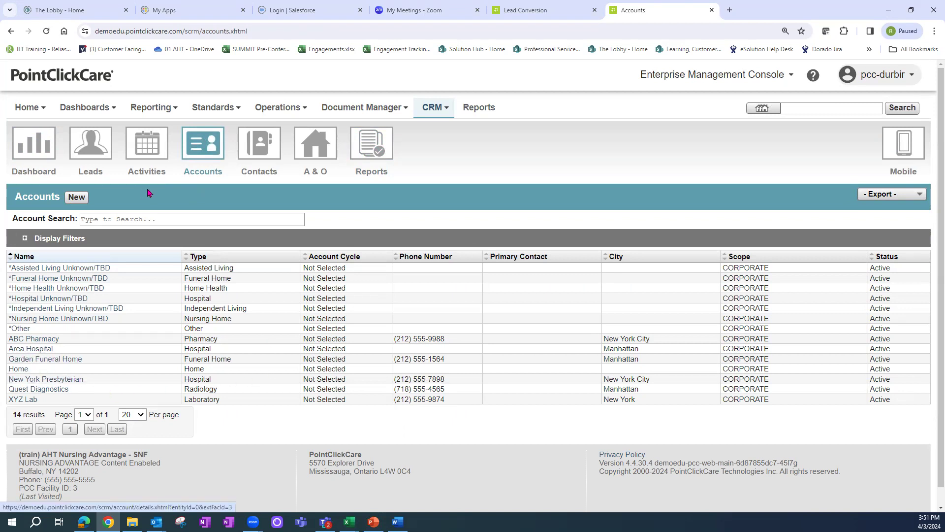
{"action": "left_click", "coordinate": [34, 359]}
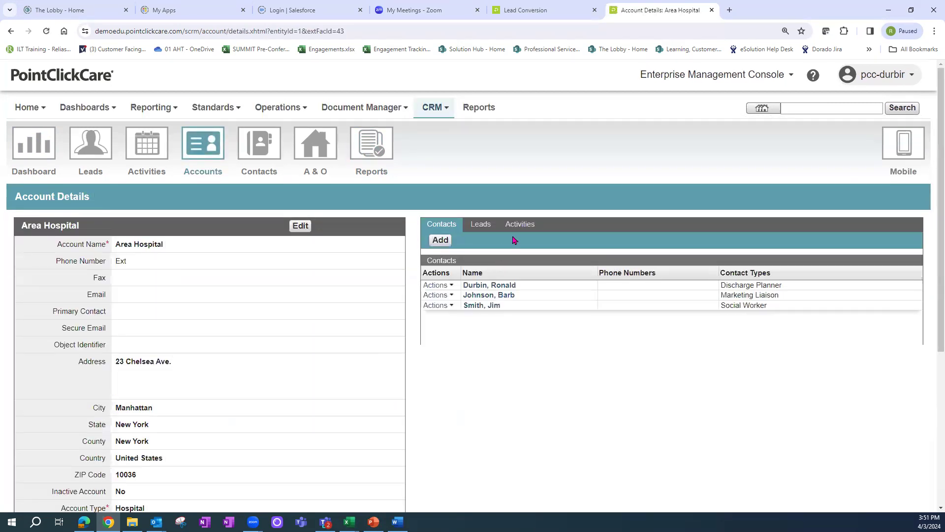
{"action": "left_click", "coordinate": [480, 228]}
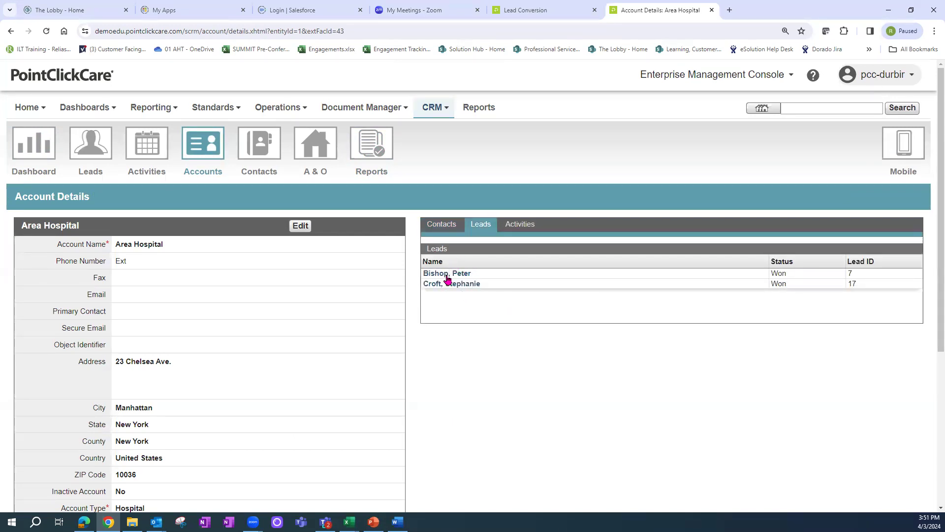
{"action": "left_click", "coordinate": [521, 228]}
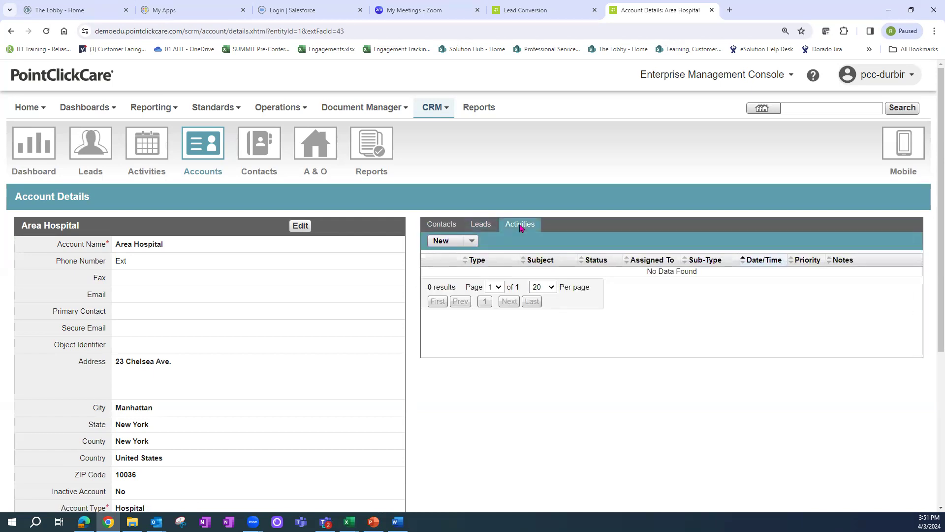
Step: Open a new call activity for Area Hospital to check its fields, and cancel it without saving
{"action": "left_click", "coordinate": [451, 244]}
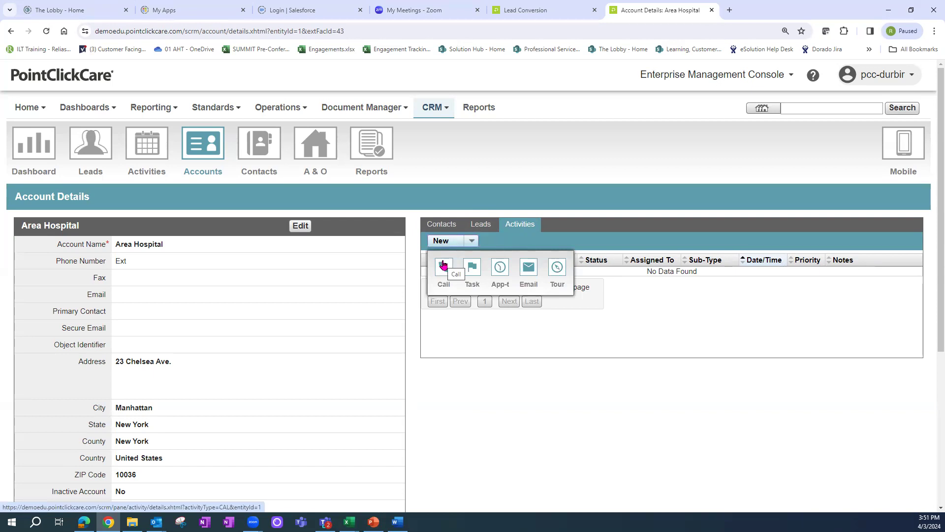
{"action": "left_click", "coordinate": [443, 264]}
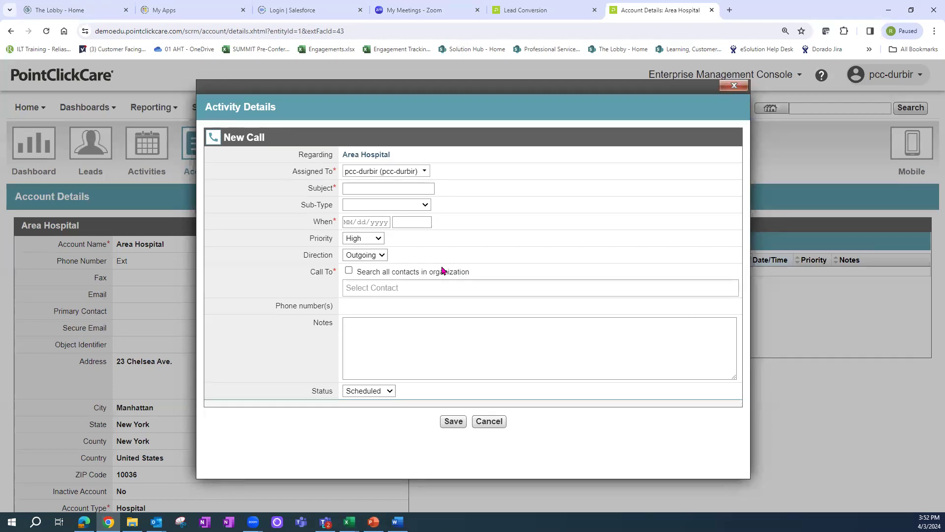
{"action": "left_click", "coordinate": [487, 424]}
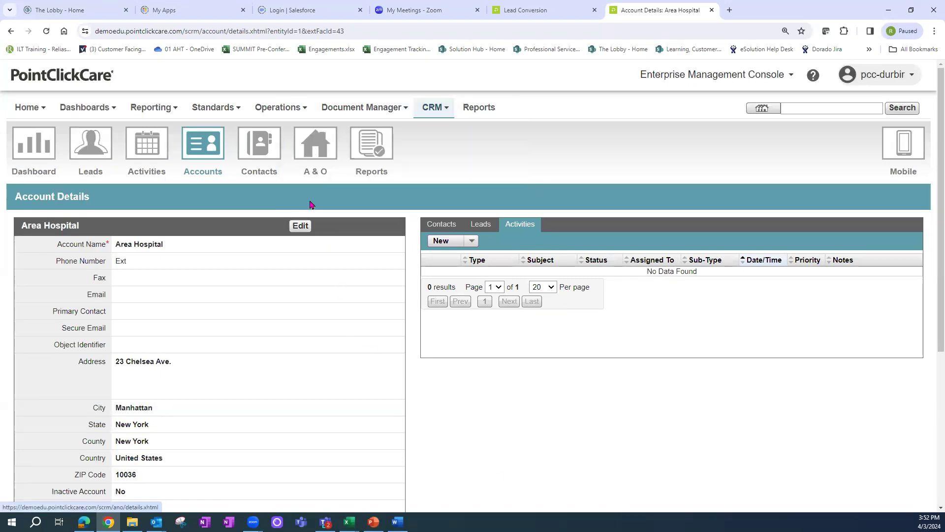
Step: Open Availability & Occupancy and examine the occupied and available room statuses for (train) AHT Clinical Standard Content - SNF
{"action": "left_click", "coordinate": [317, 155]}
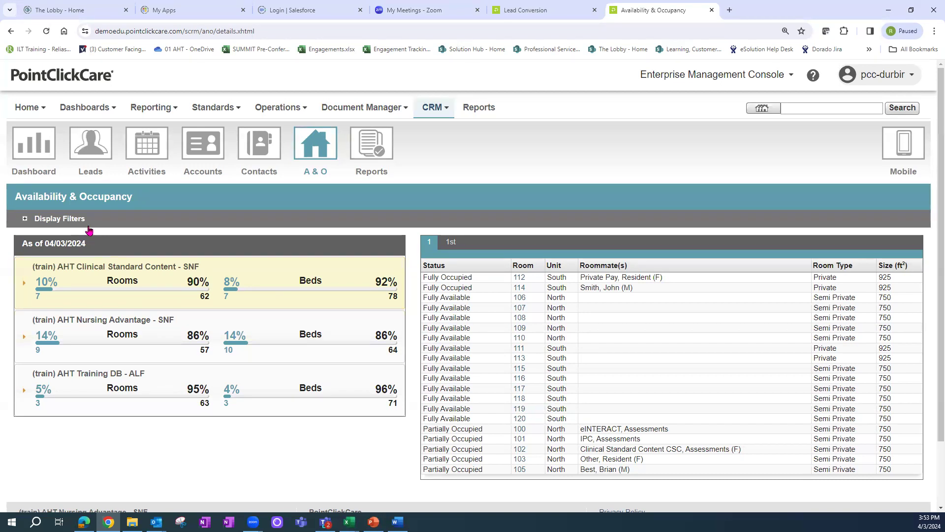
{"action": "mouse_move", "coordinate": [325, 112]}
{"action": "scroll", "coordinate": [932, 246], "scroll_direction": "down", "scroll_amount": 1}
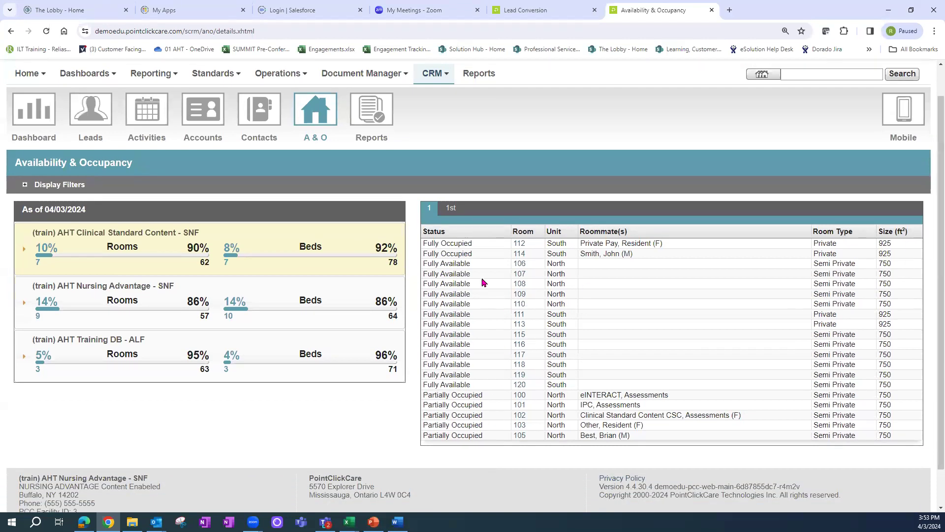
{"action": "left_click_drag", "start_coordinate": [435, 243], "coordinate": [495, 247]}
{"action": "left_click_drag", "start_coordinate": [433, 263], "coordinate": [487, 266]}
Step: Expand (train) AHT Nursing Advantage - SNF, examine its occupancy breakdown and room list, and collapse it again
{"action": "left_click", "coordinate": [136, 323]}
{"action": "left_click_drag", "start_coordinate": [602, 257], "coordinate": [603, 456]}
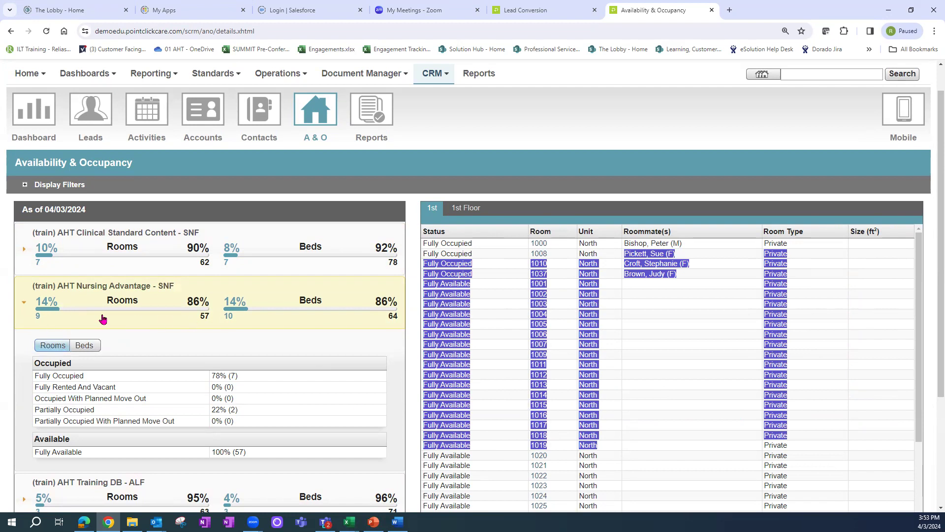
{"action": "mouse_move", "coordinate": [922, 274]}
{"action": "left_mouse_down"}
{"action": "mouse_move", "coordinate": [916, 418]}
{"action": "mouse_move", "coordinate": [916, 261]}
{"action": "left_mouse_up"}
{"action": "left_click", "coordinate": [514, 380]}
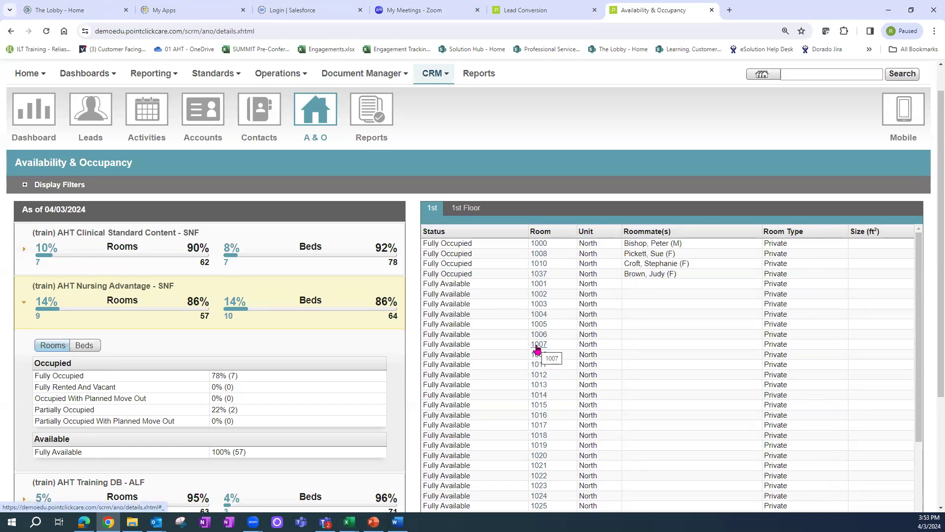
{"action": "left_click_drag", "start_coordinate": [449, 344], "coordinate": [471, 346]}
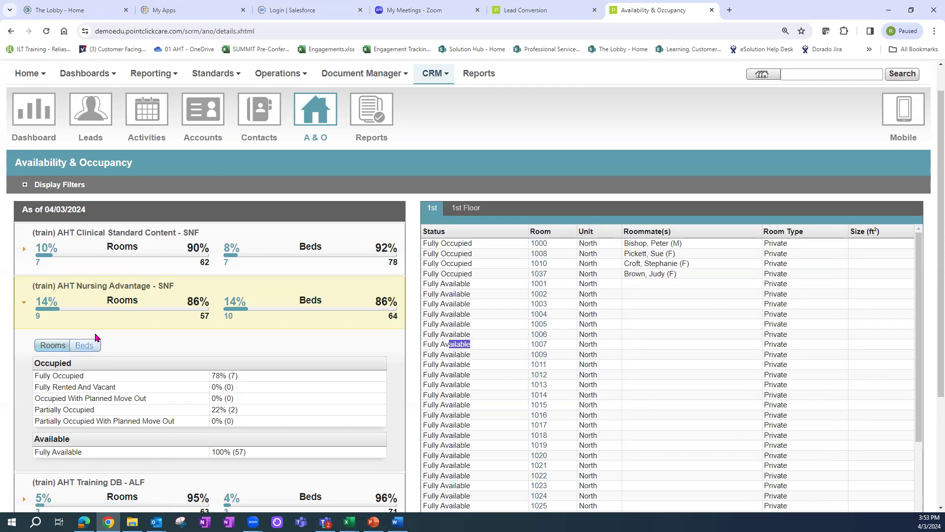
{"action": "left_click", "coordinate": [75, 297]}
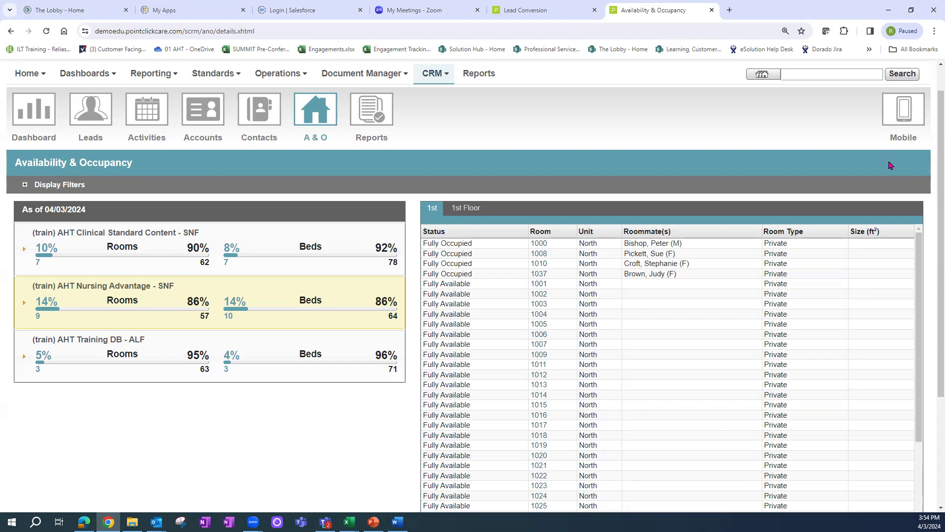
Step: View the information about the CRM app for mobile devices and close it
{"action": "left_click", "coordinate": [902, 117]}
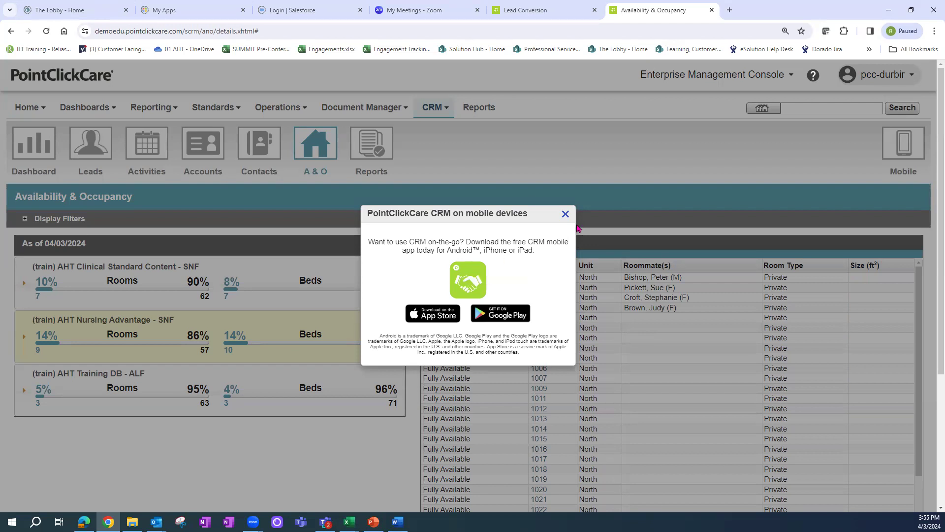
{"action": "left_click", "coordinate": [566, 214]}
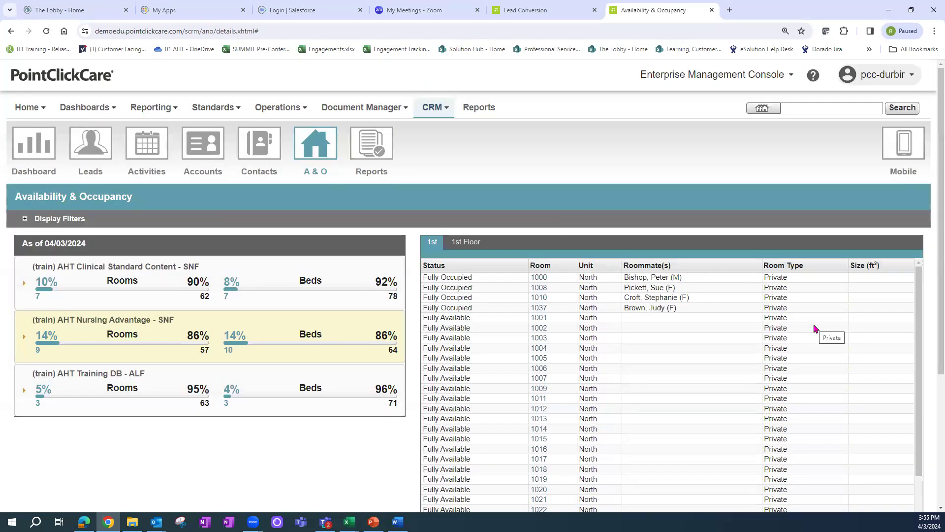
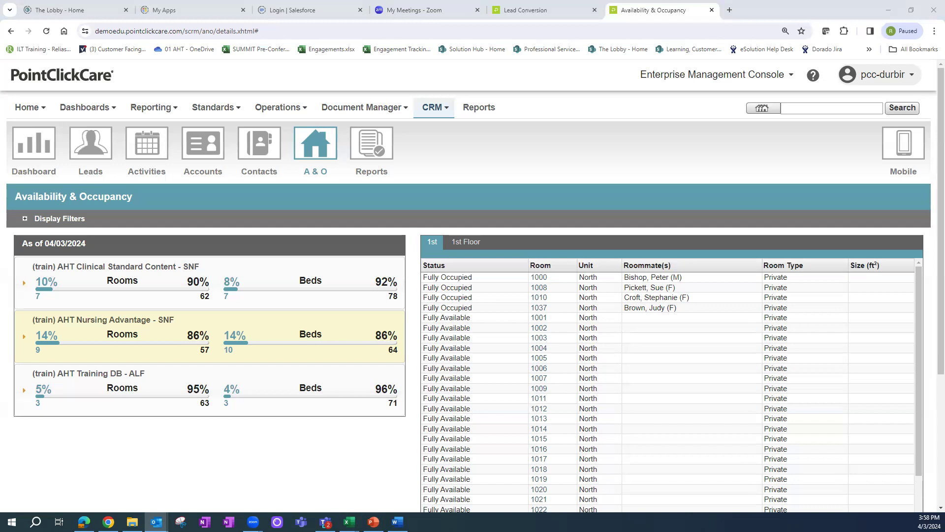
Step: Switch to the PowerPoint presentation and start the slide show from the current slide
{"action": "key", "text": "alt+Tab"}
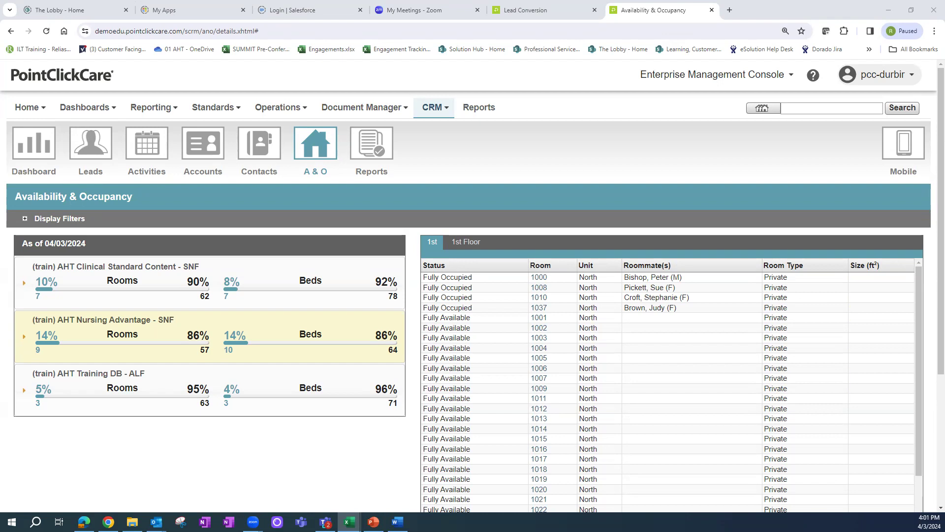
{"action": "key", "text": "alt+Tab"}
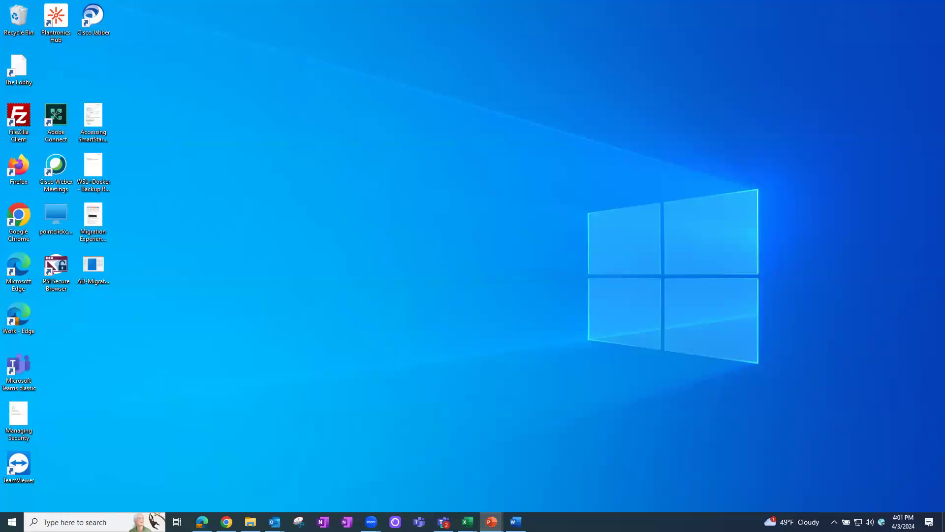
{"action": "key", "text": "shift+F5"}
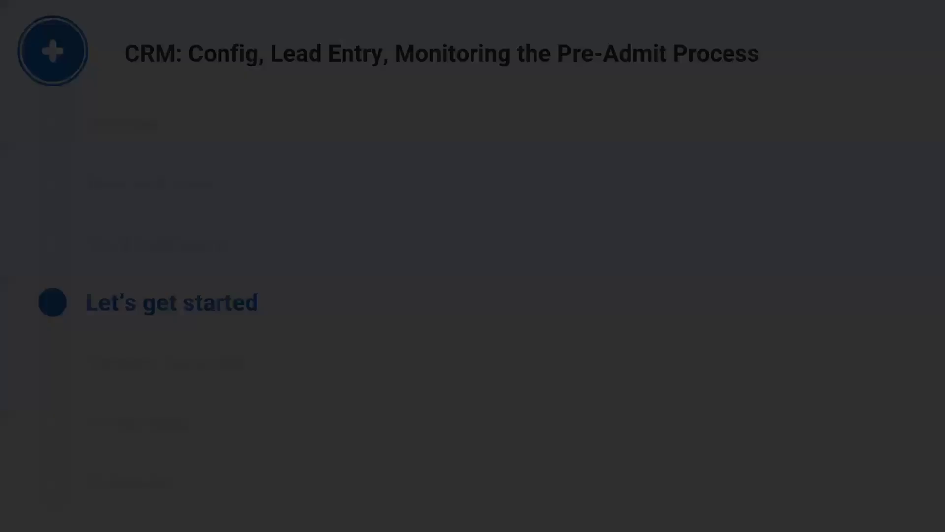